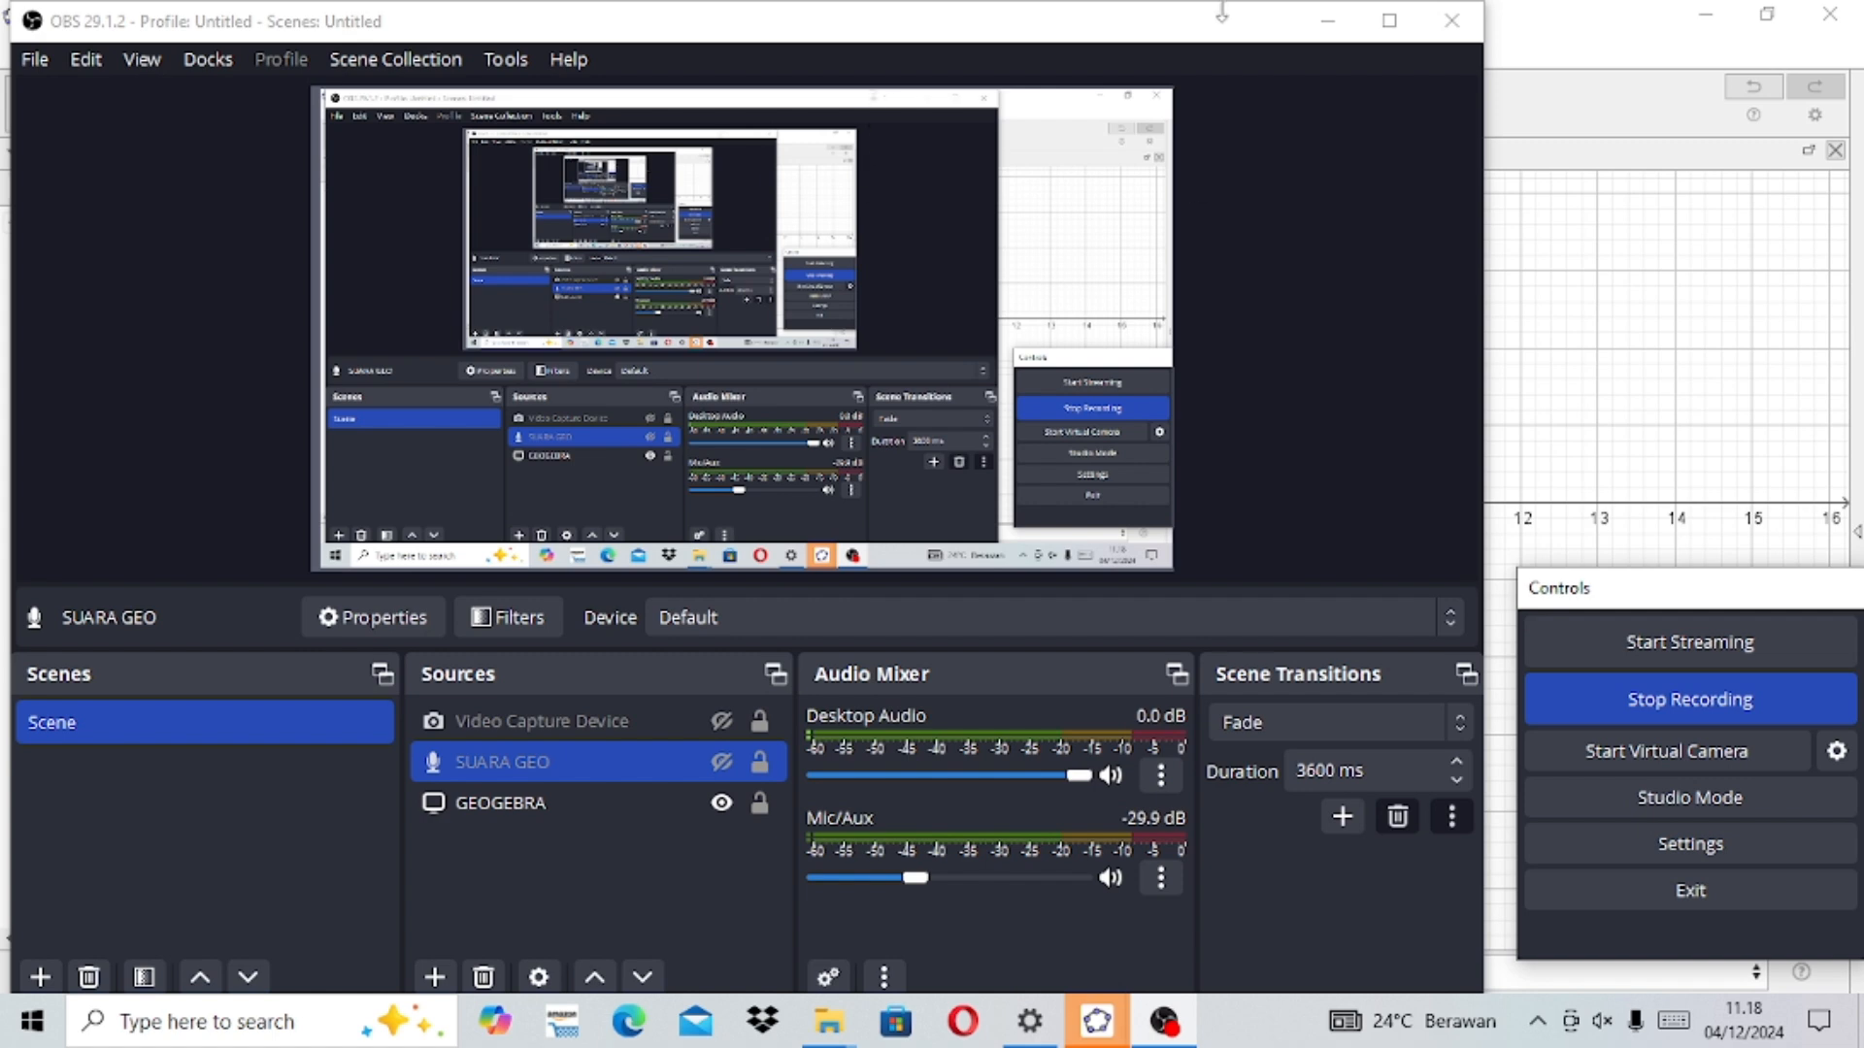
Step: Minimize the OBS window to switch to GeoGebra
click(1328, 20)
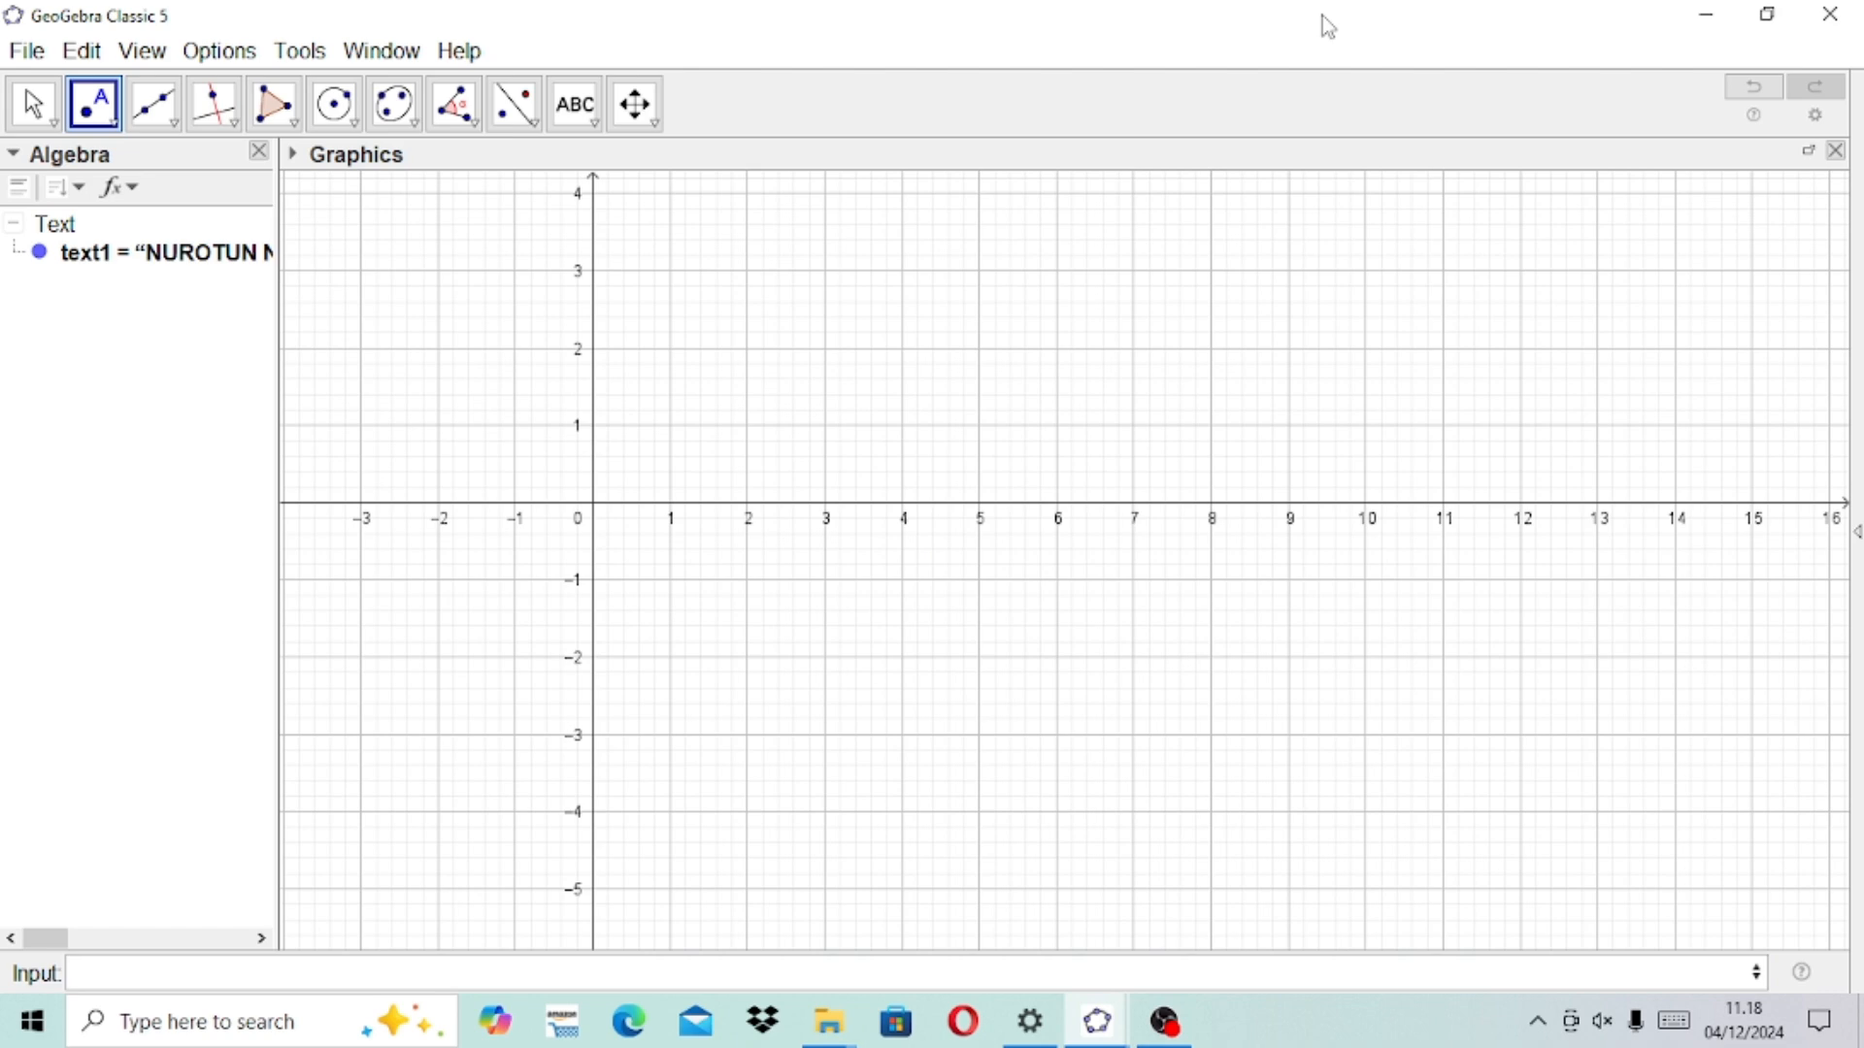
key(Escape)
text(x^)
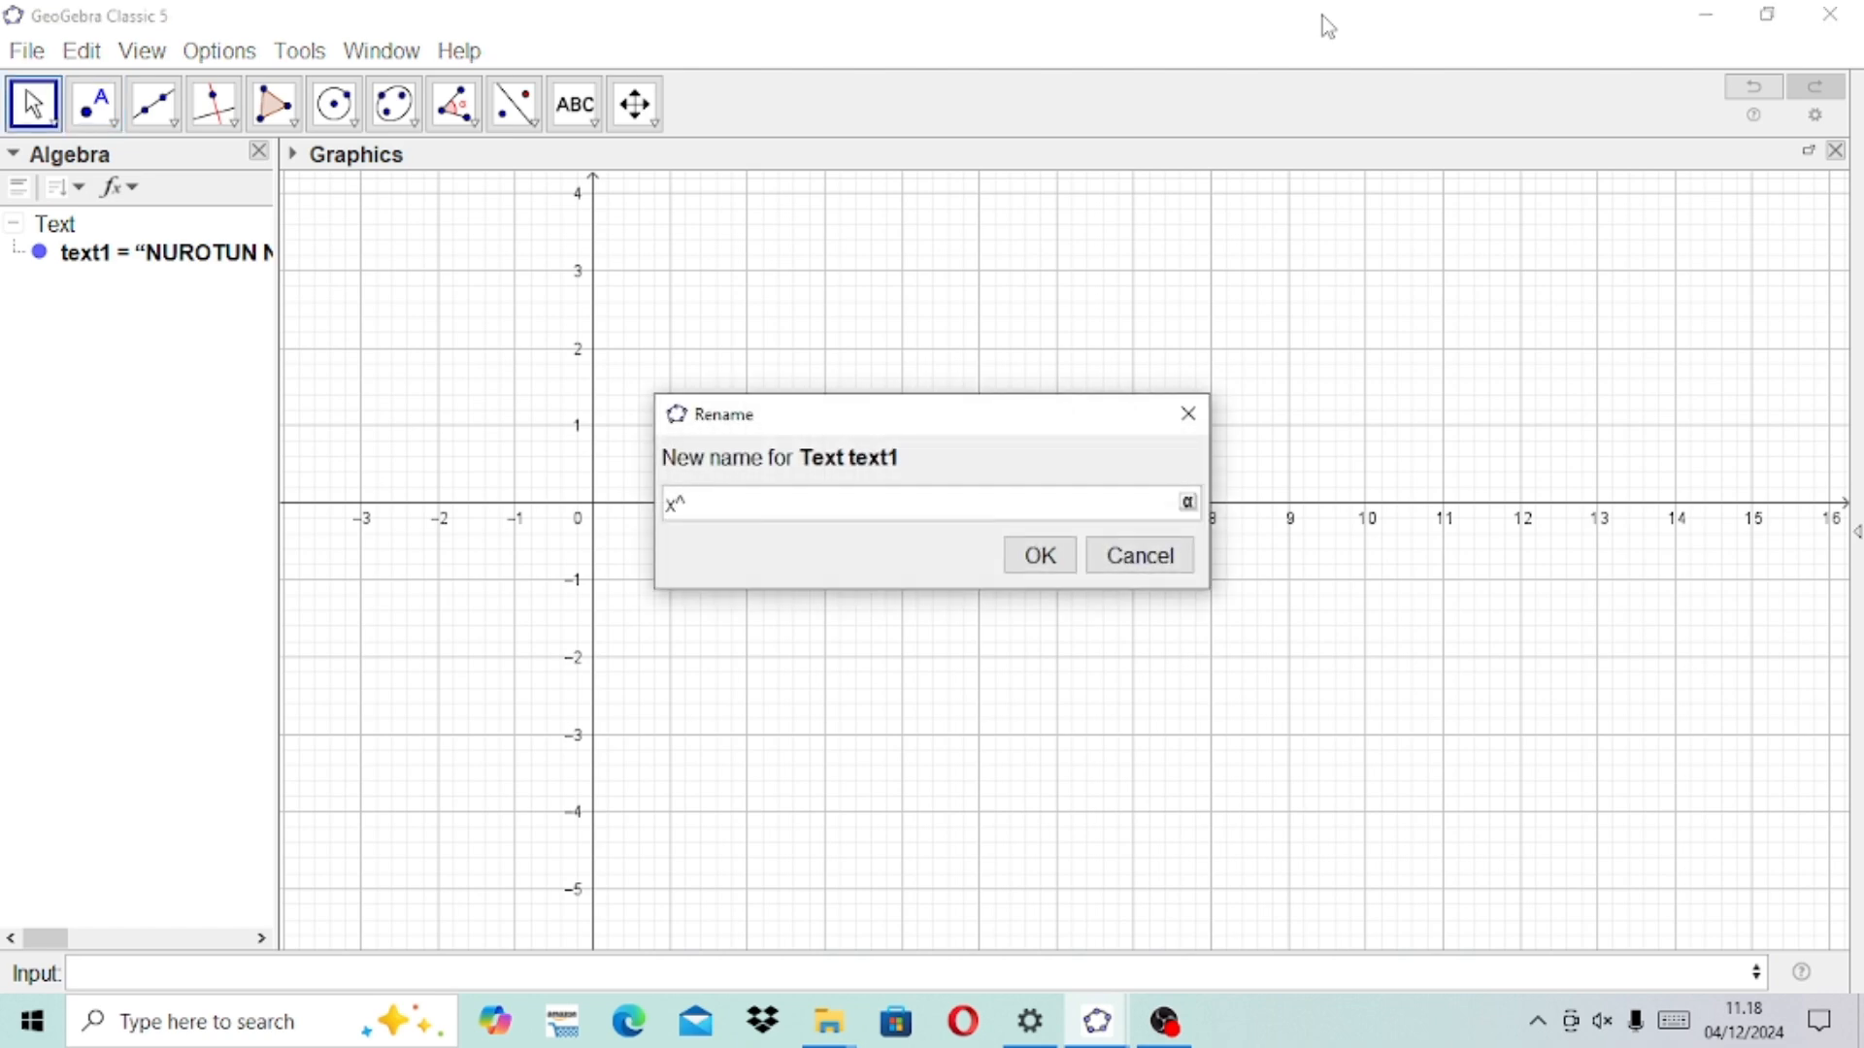
click(1189, 413)
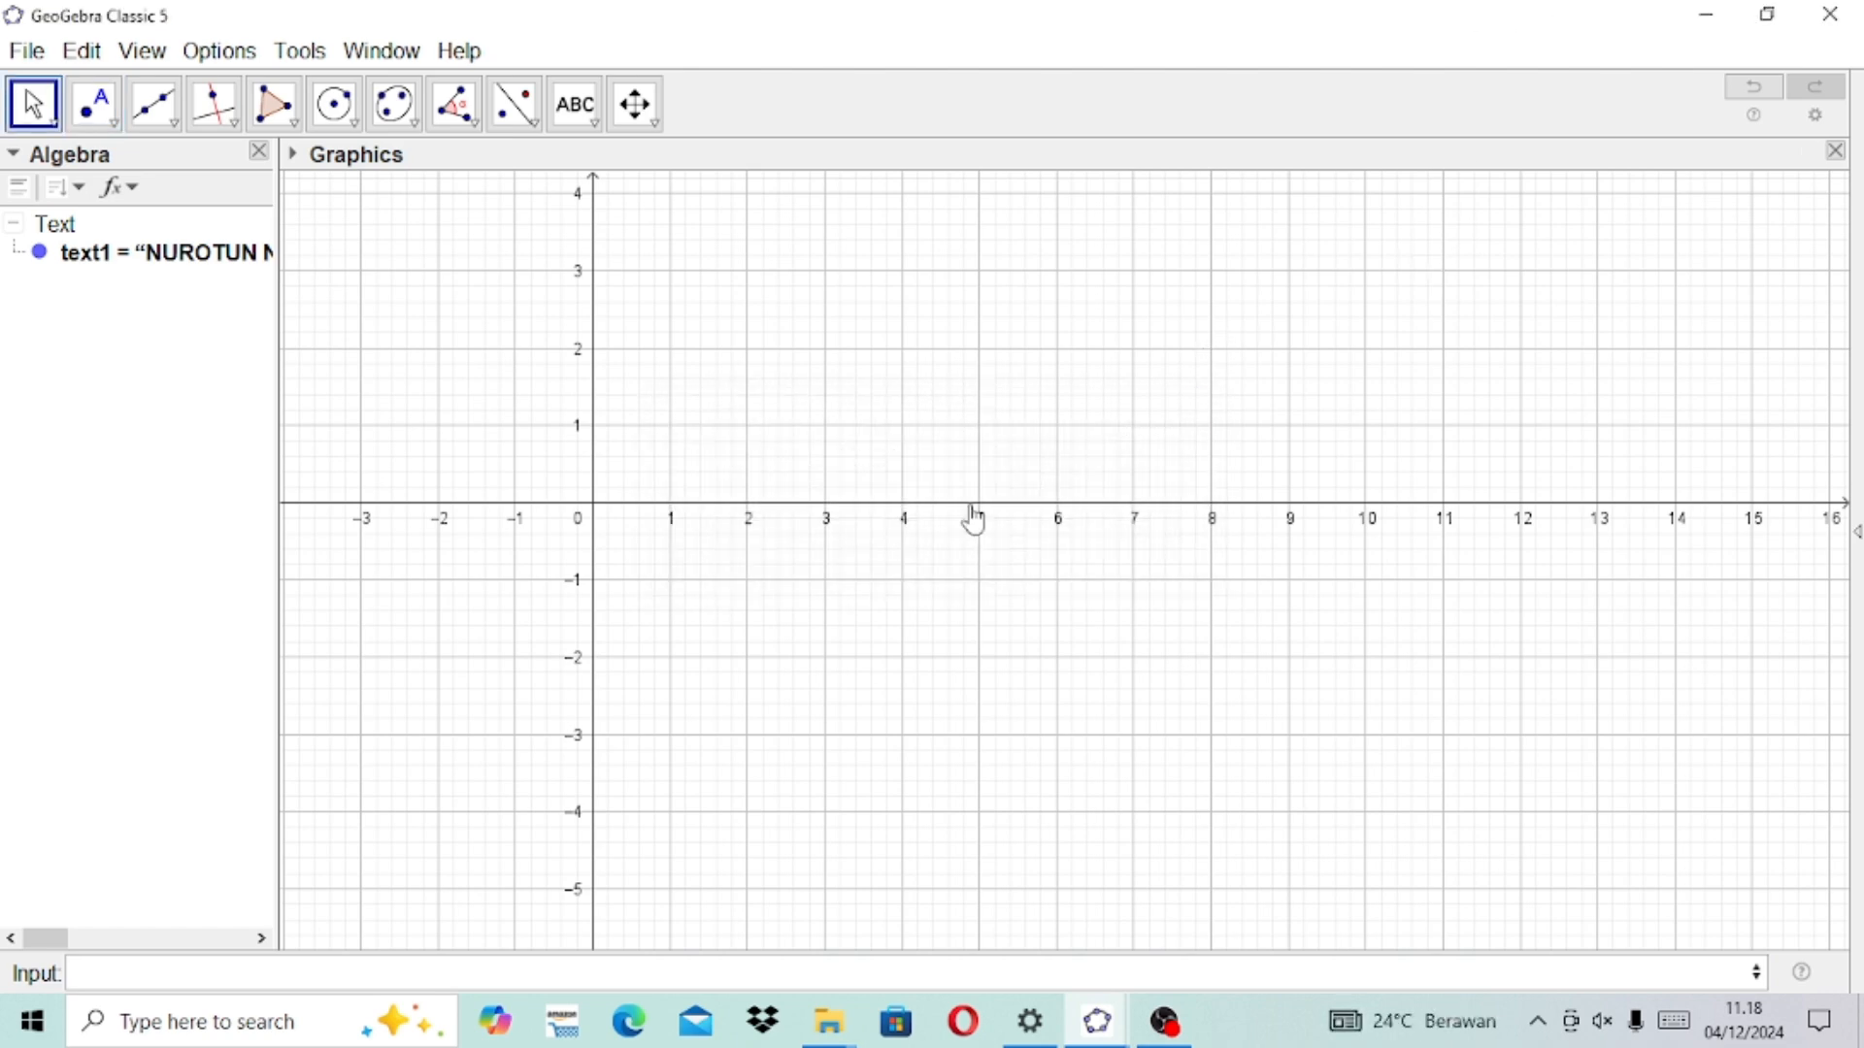
Step: Plot the quadratic function x^2+3x-4
click(166, 979)
text(x^2)
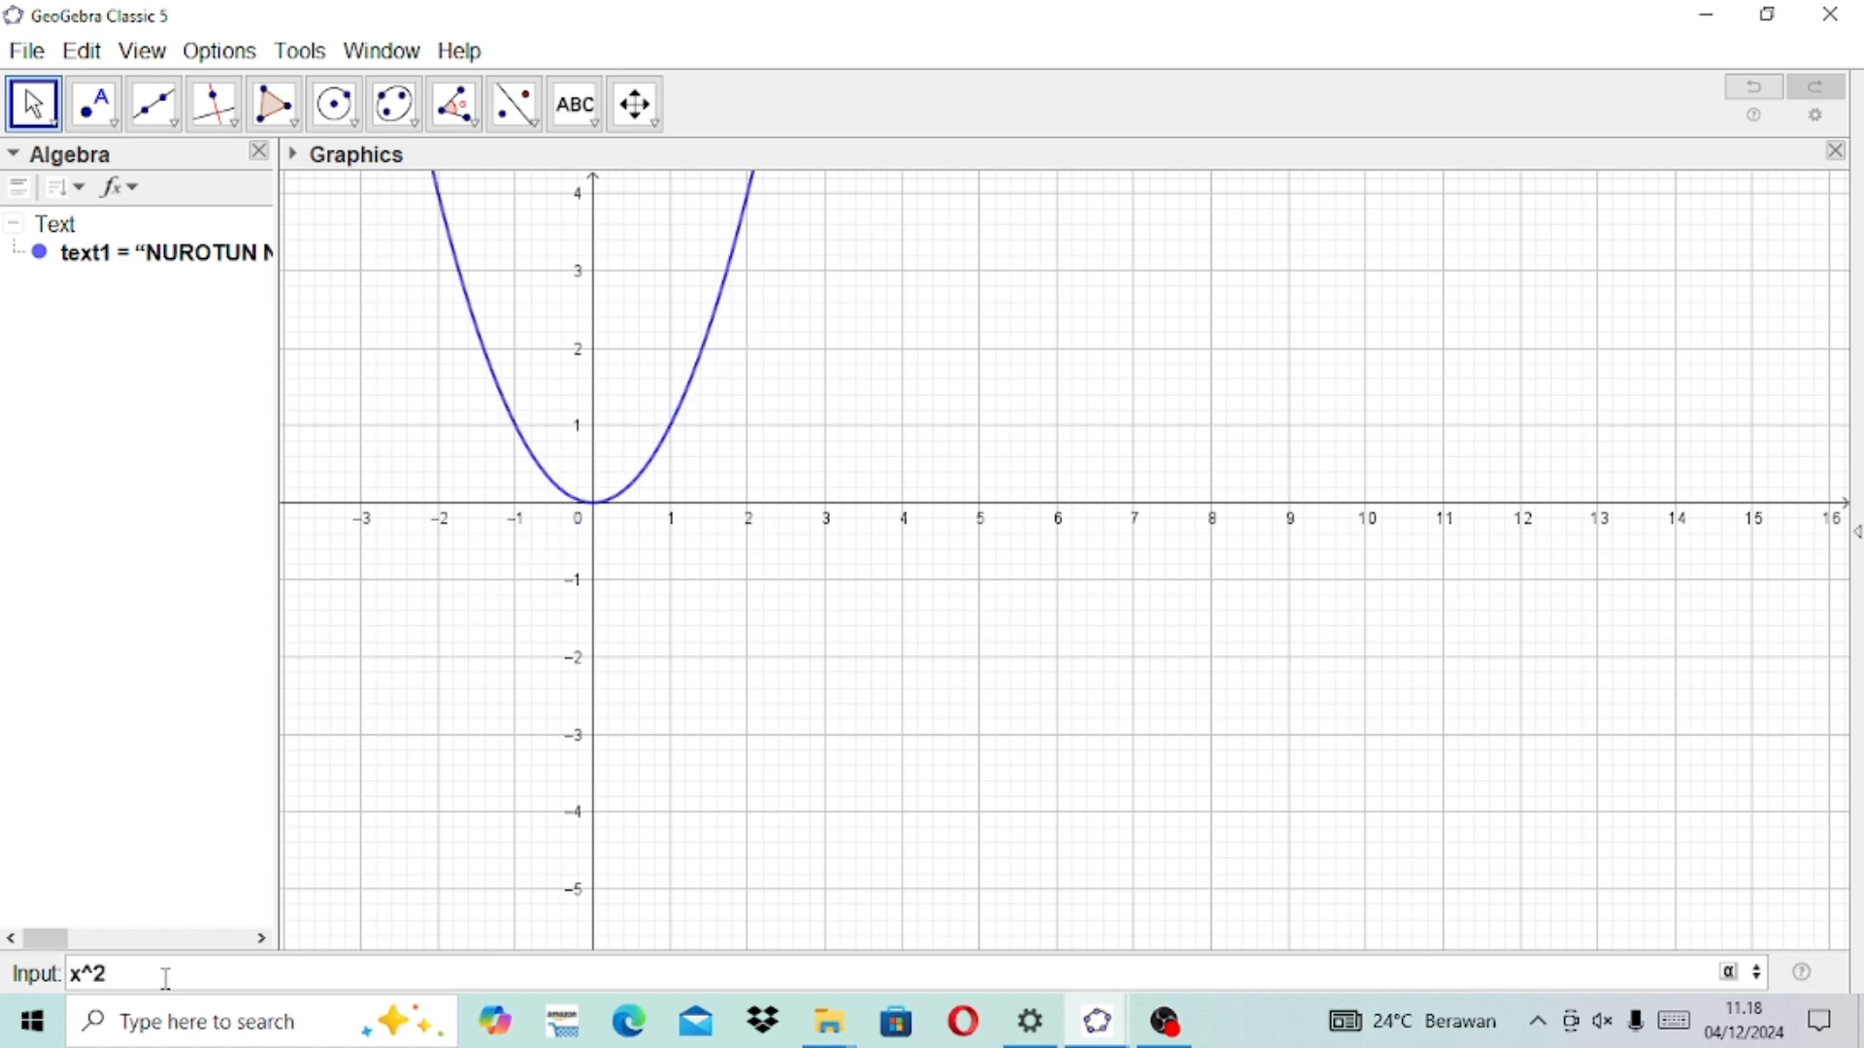
text(+3x-4)
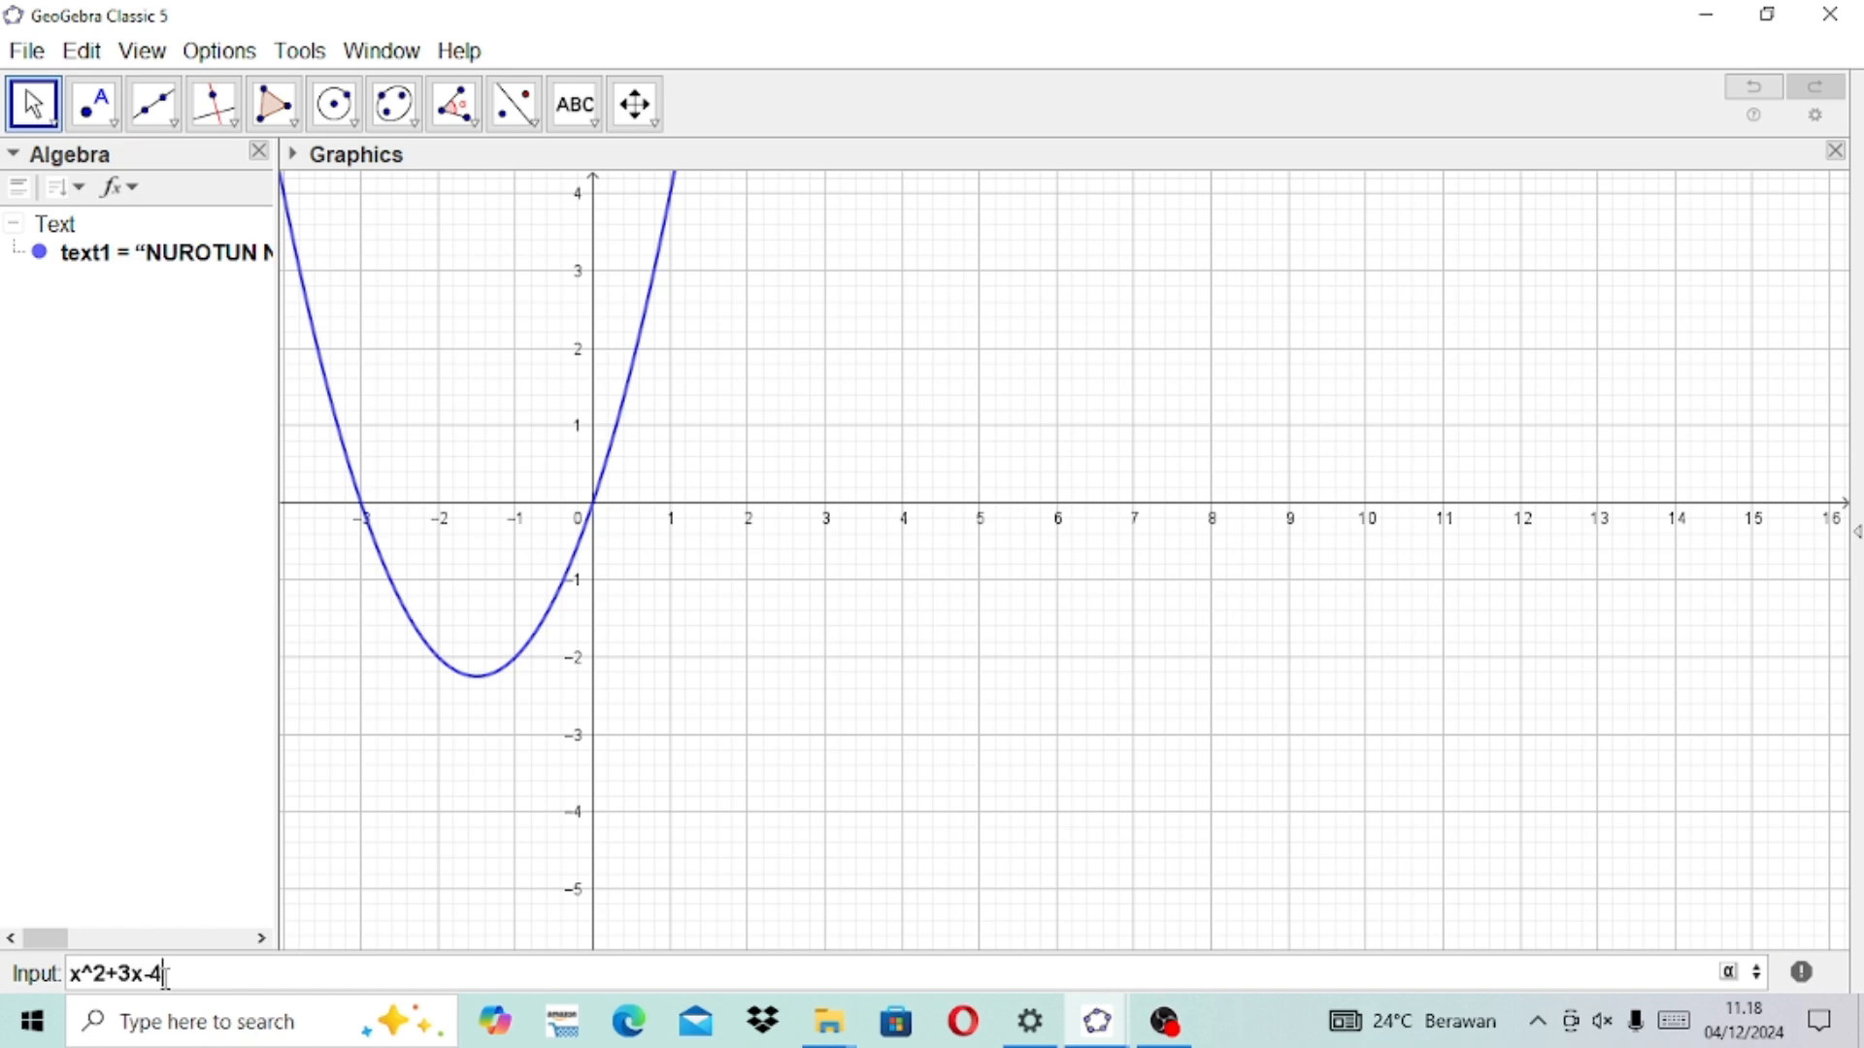
key(Return)
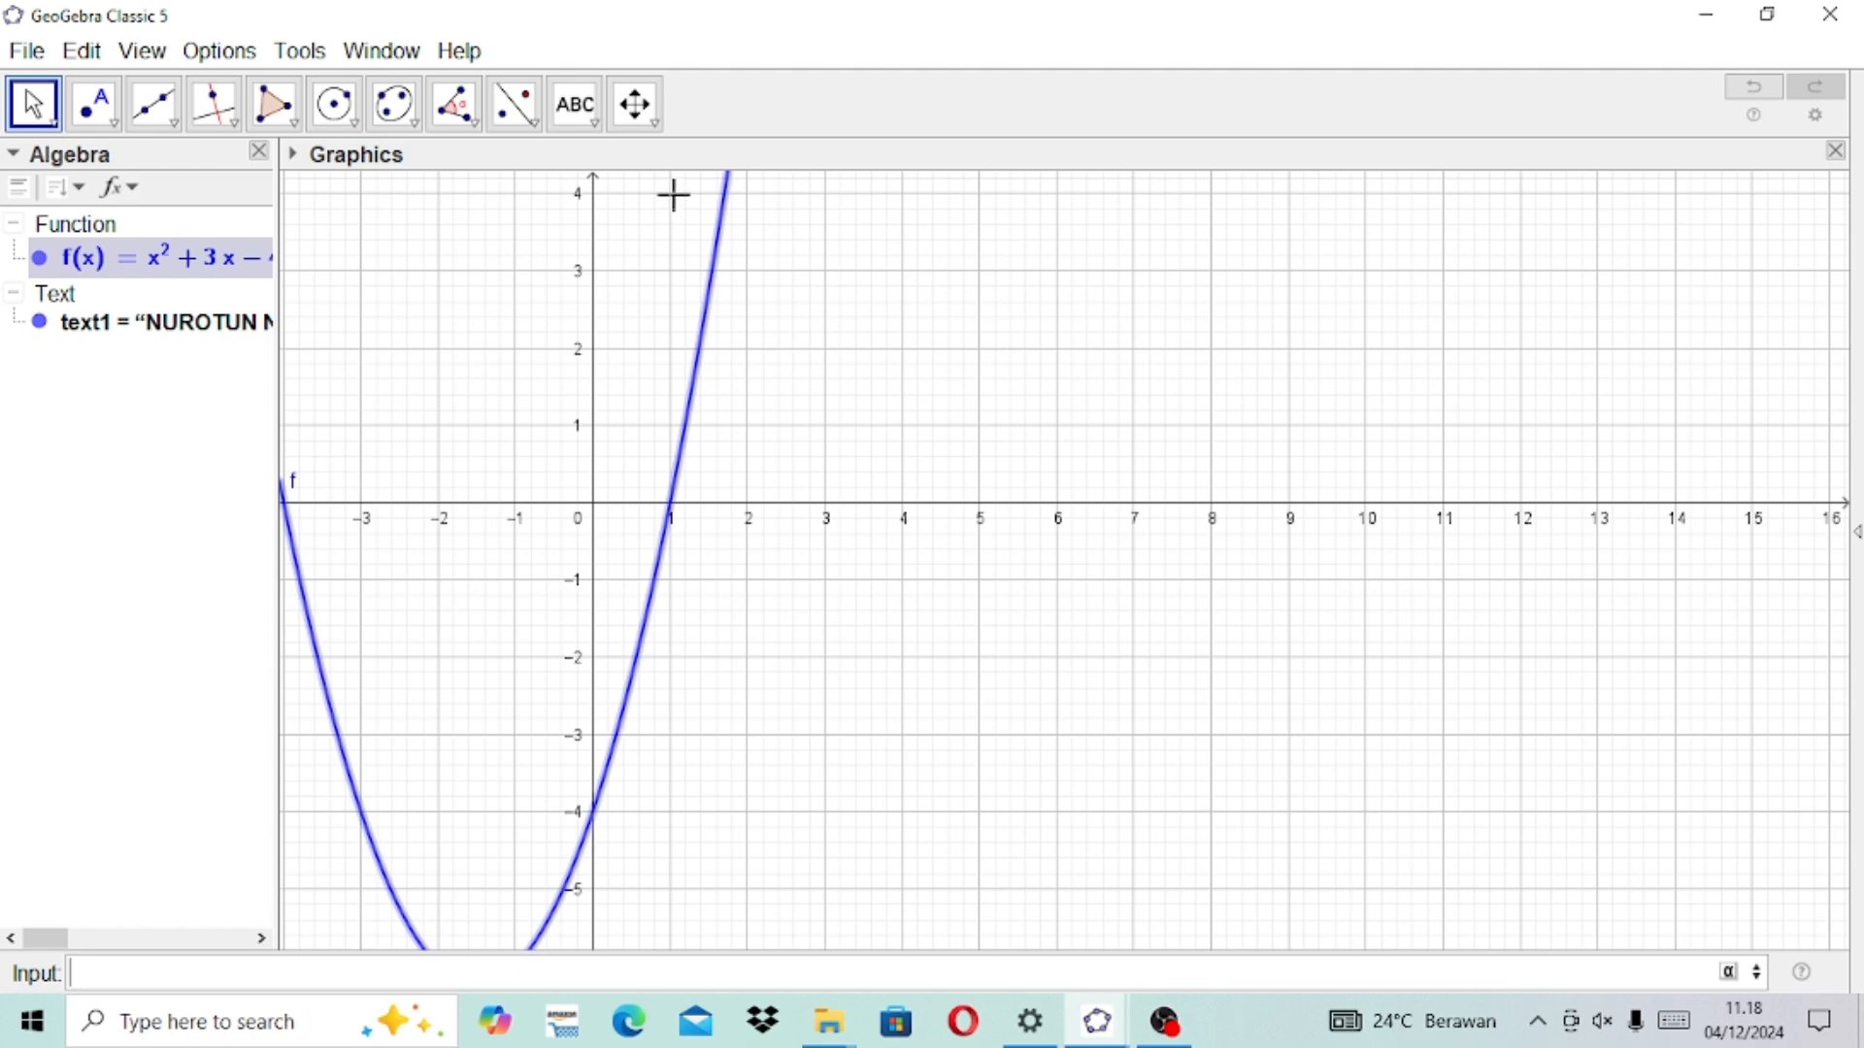
Step: Place three points: A at (1, 4), B at (1, 1) and C at (3, 1)
click(110, 99)
click(454, 104)
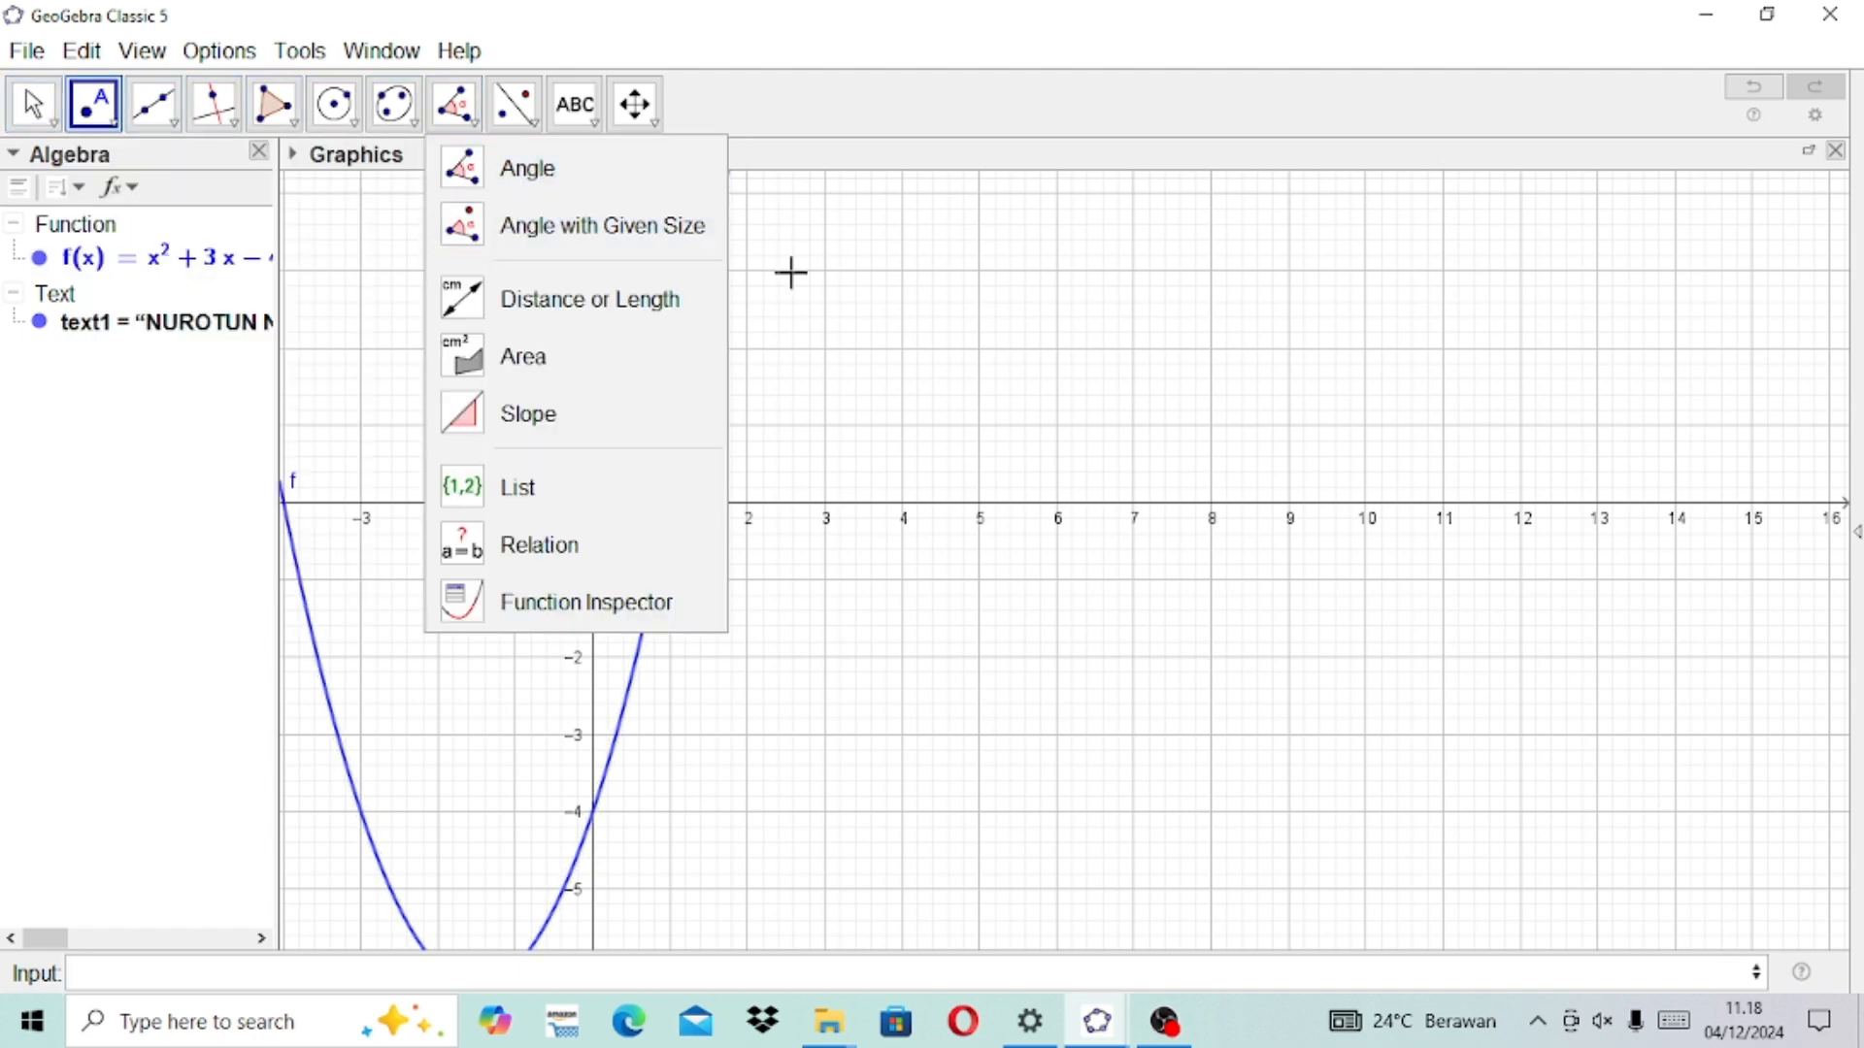
click(204, 647)
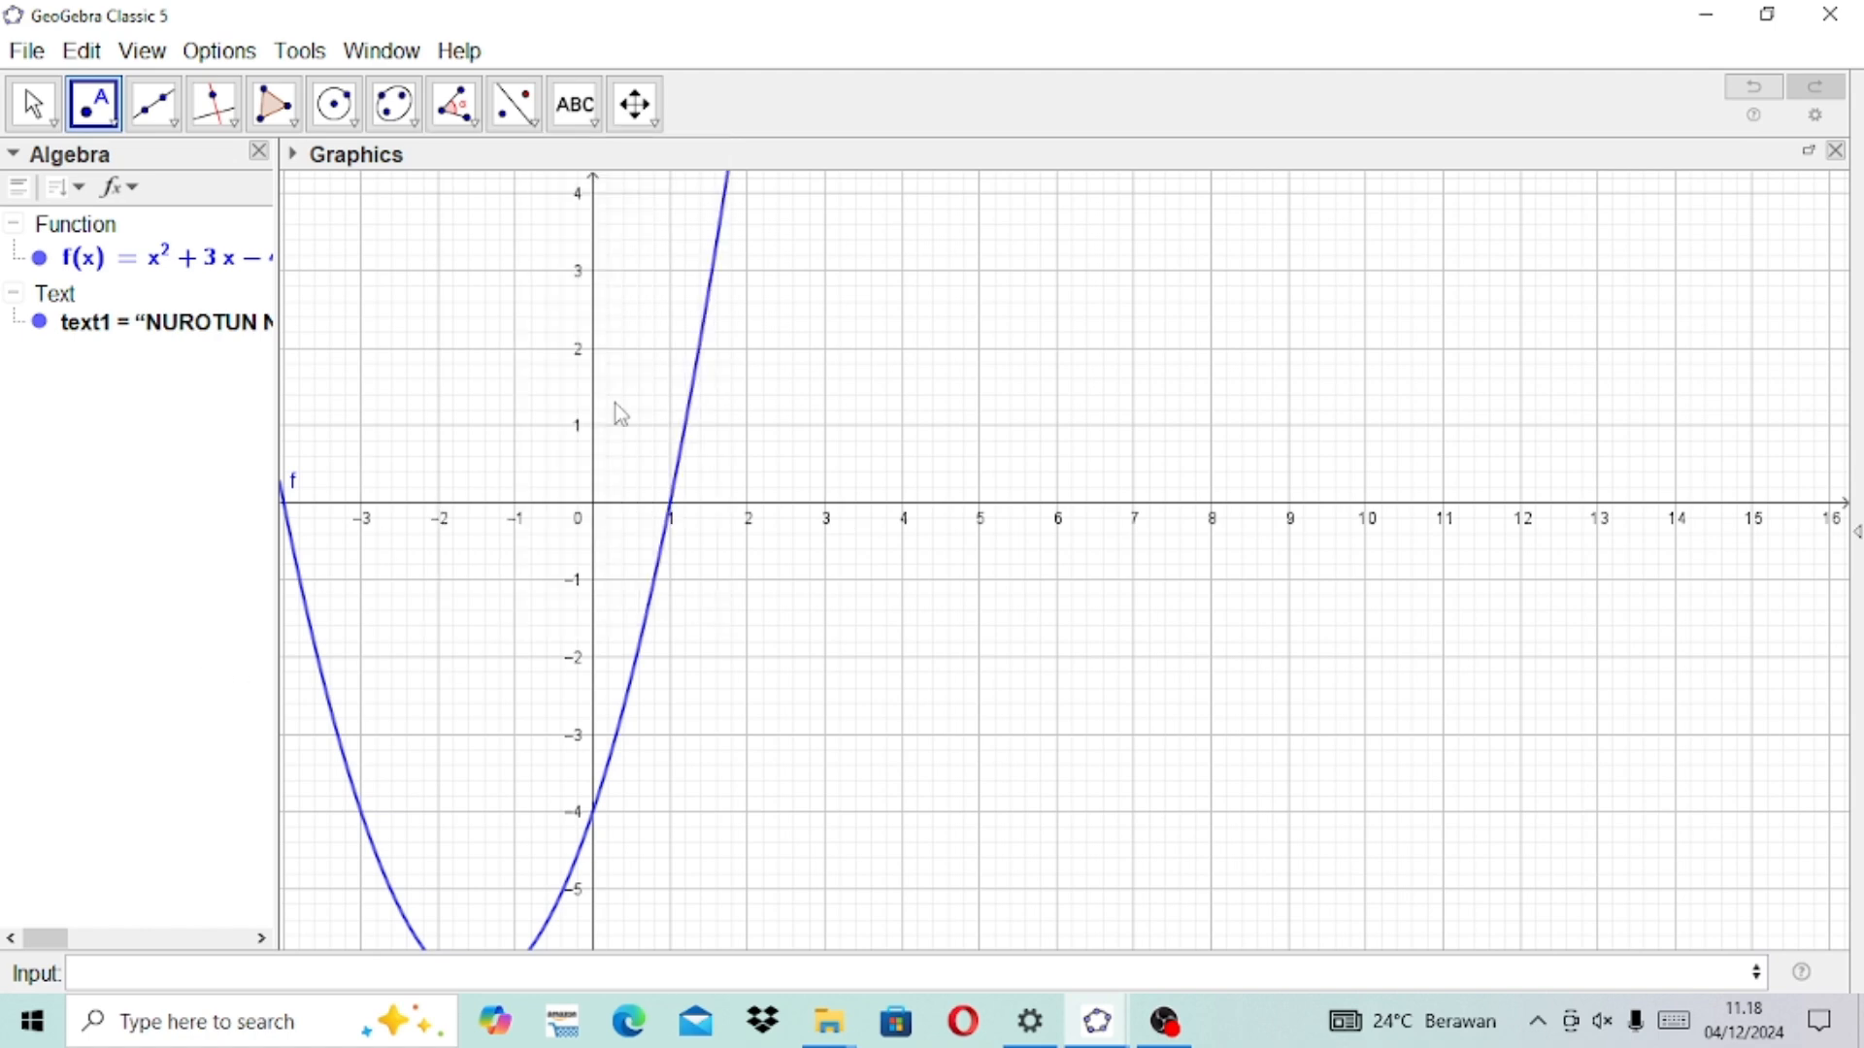
click(669, 193)
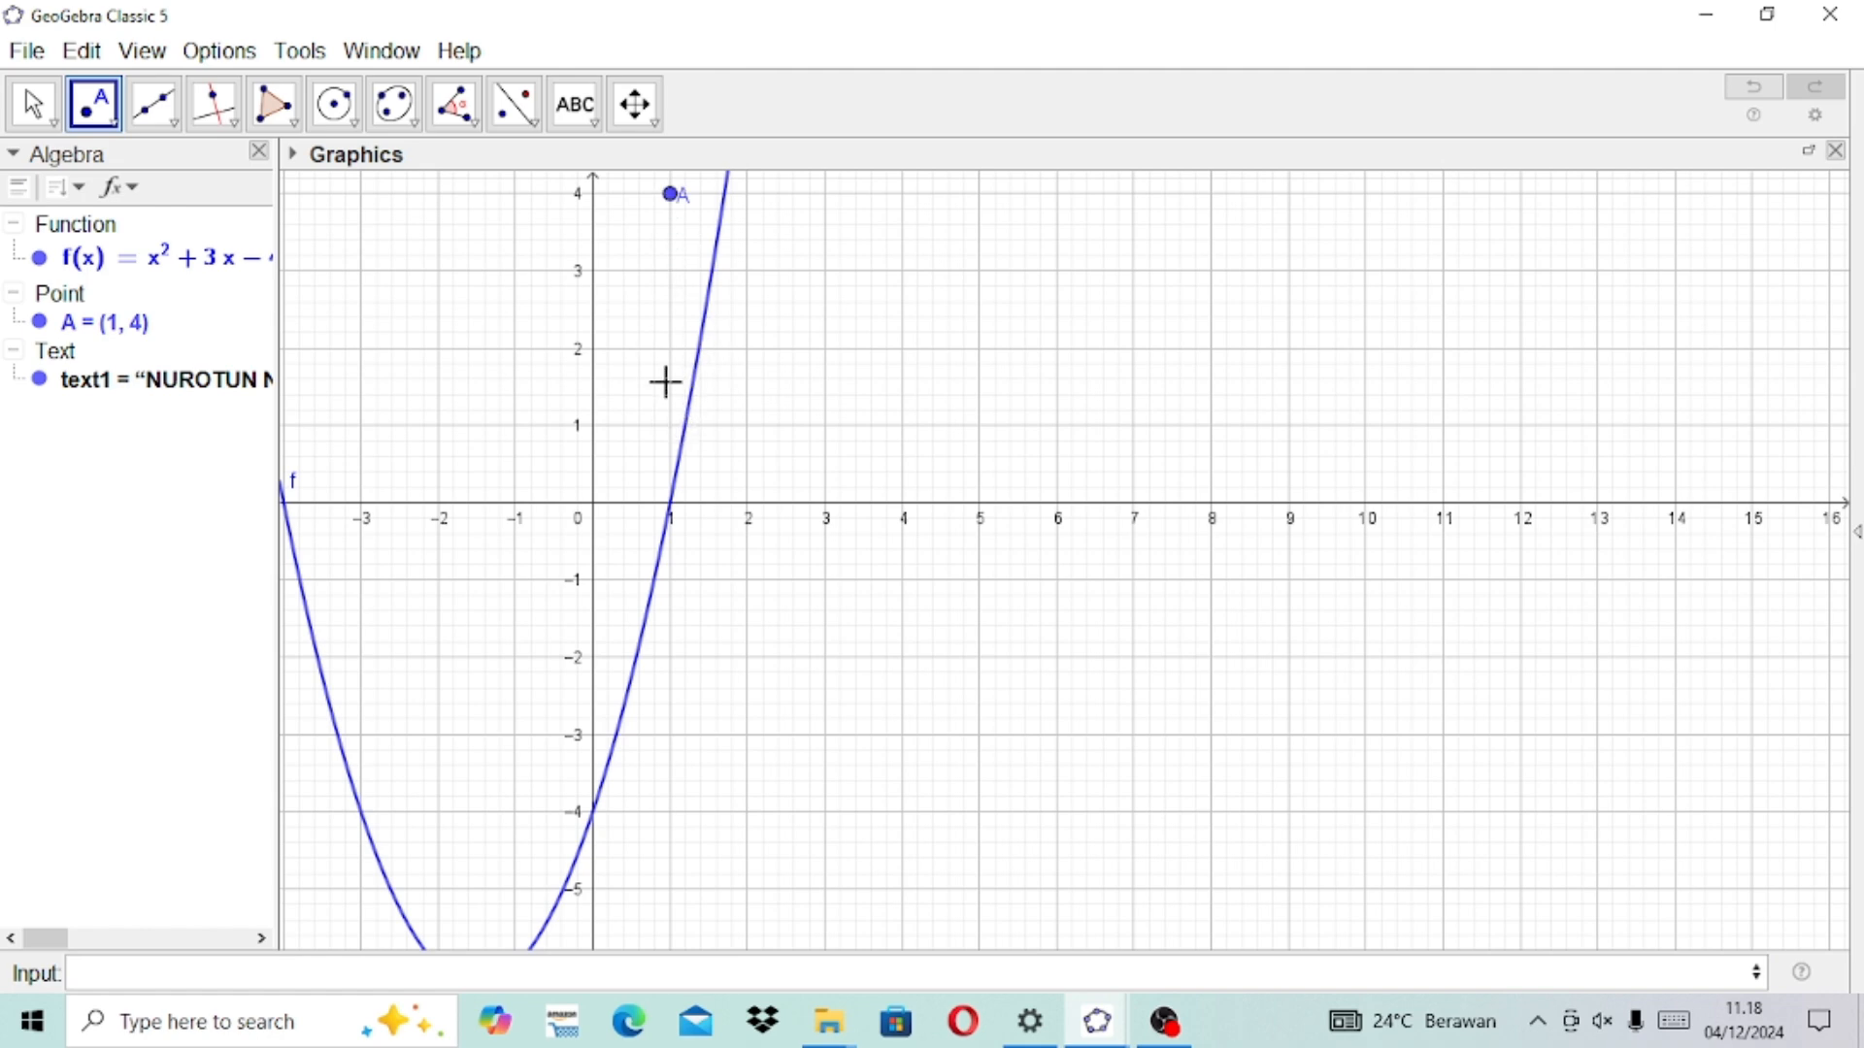
click(672, 422)
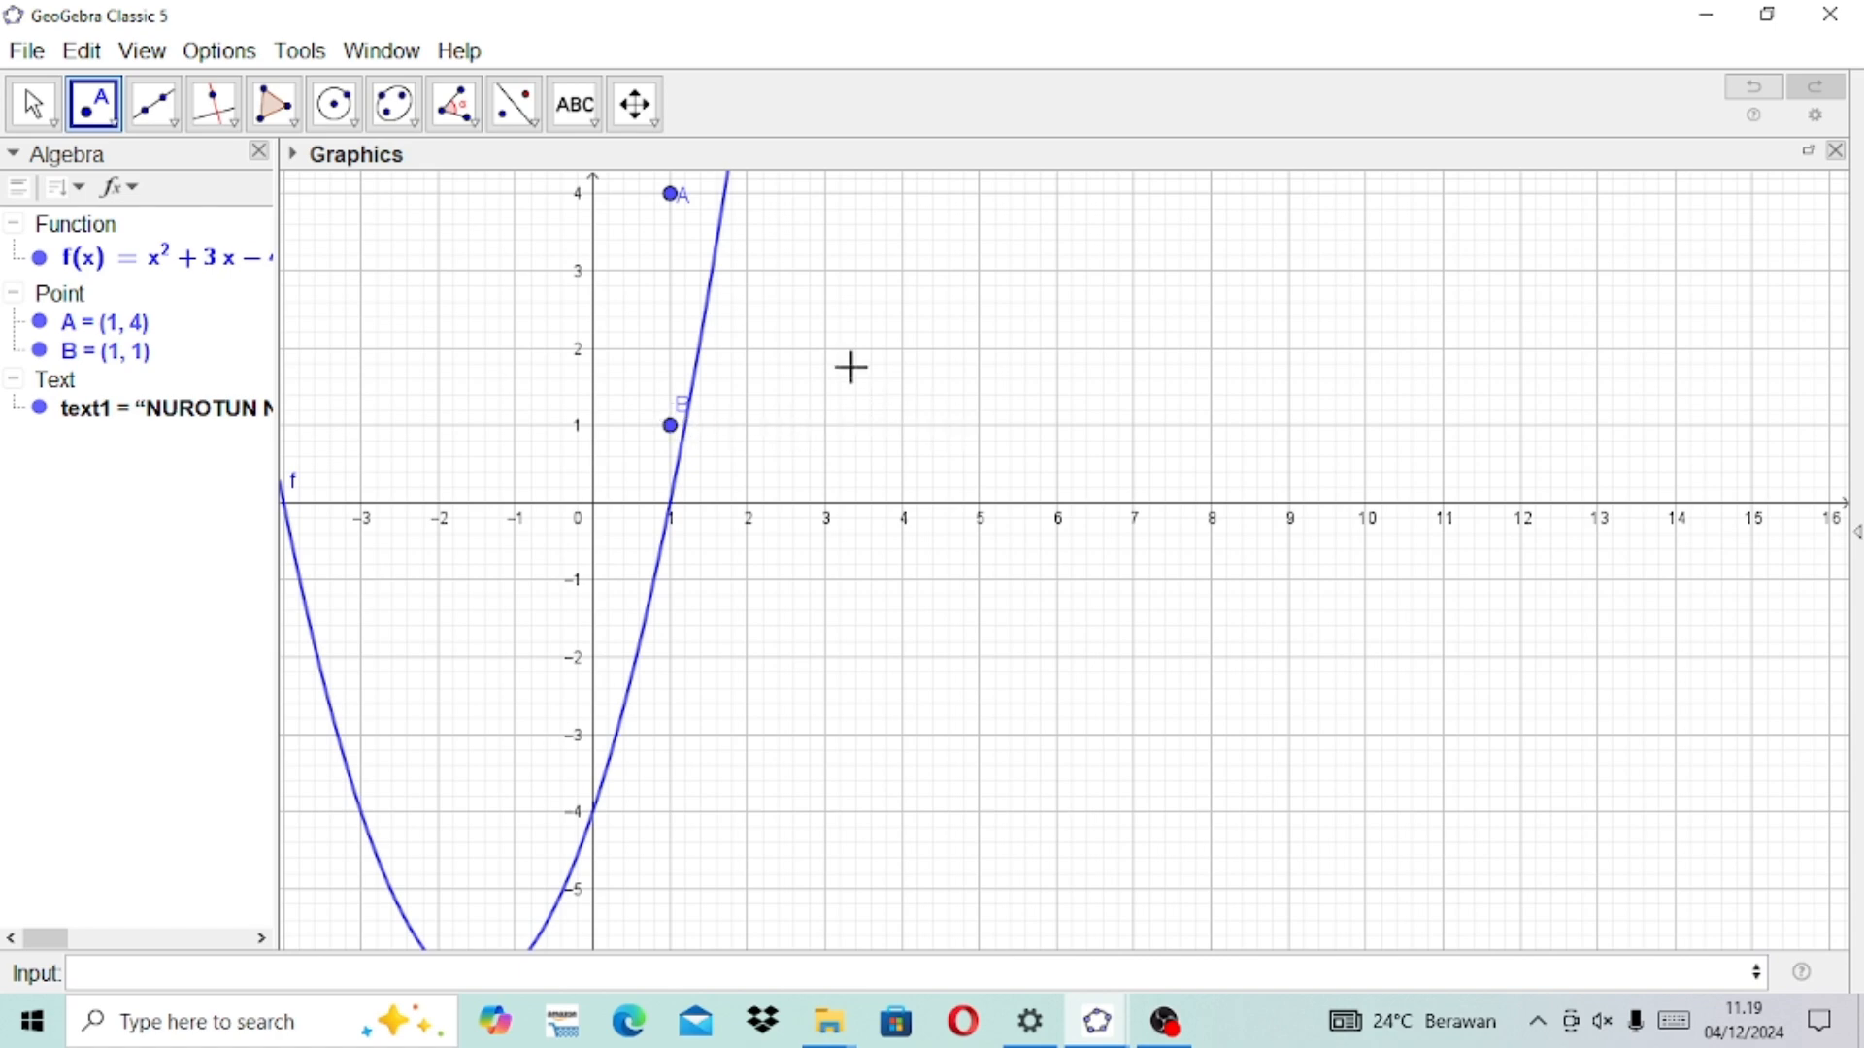
click(825, 425)
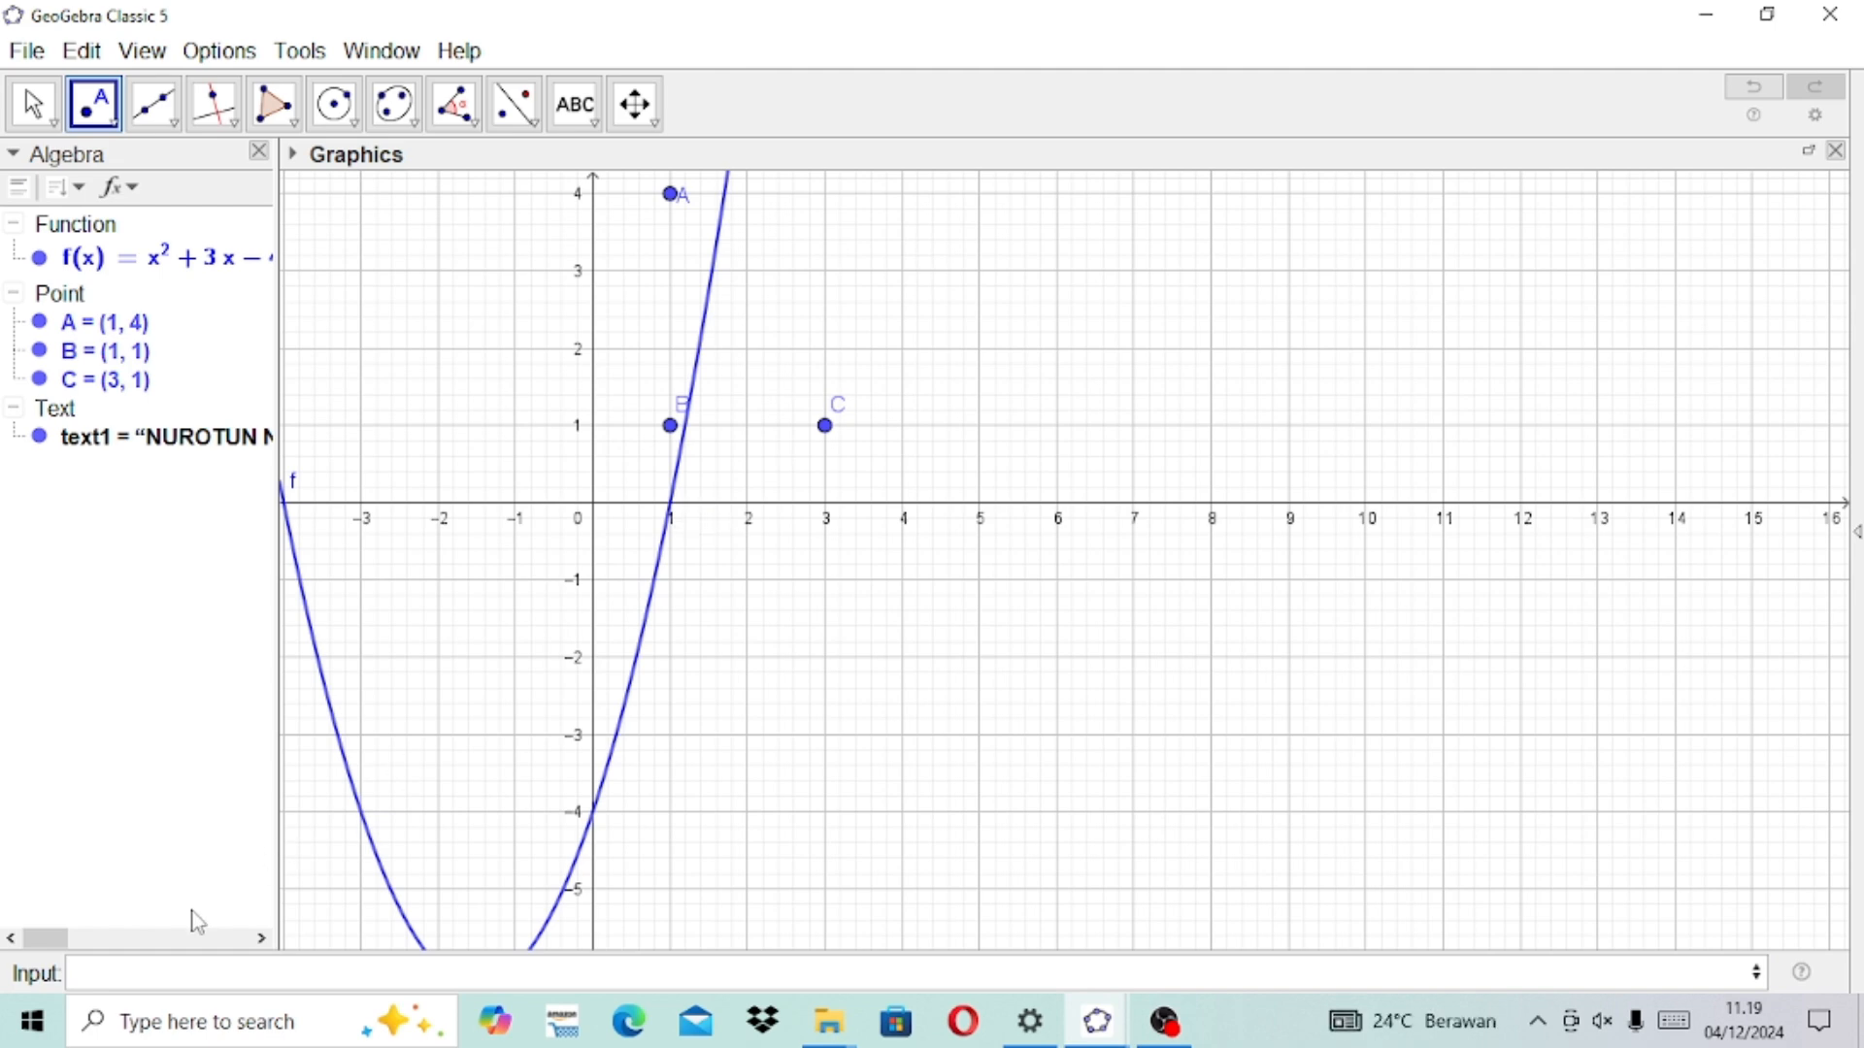
Step: Enter the Vector command in its start point and end point form
click(177, 962)
text(vekt)
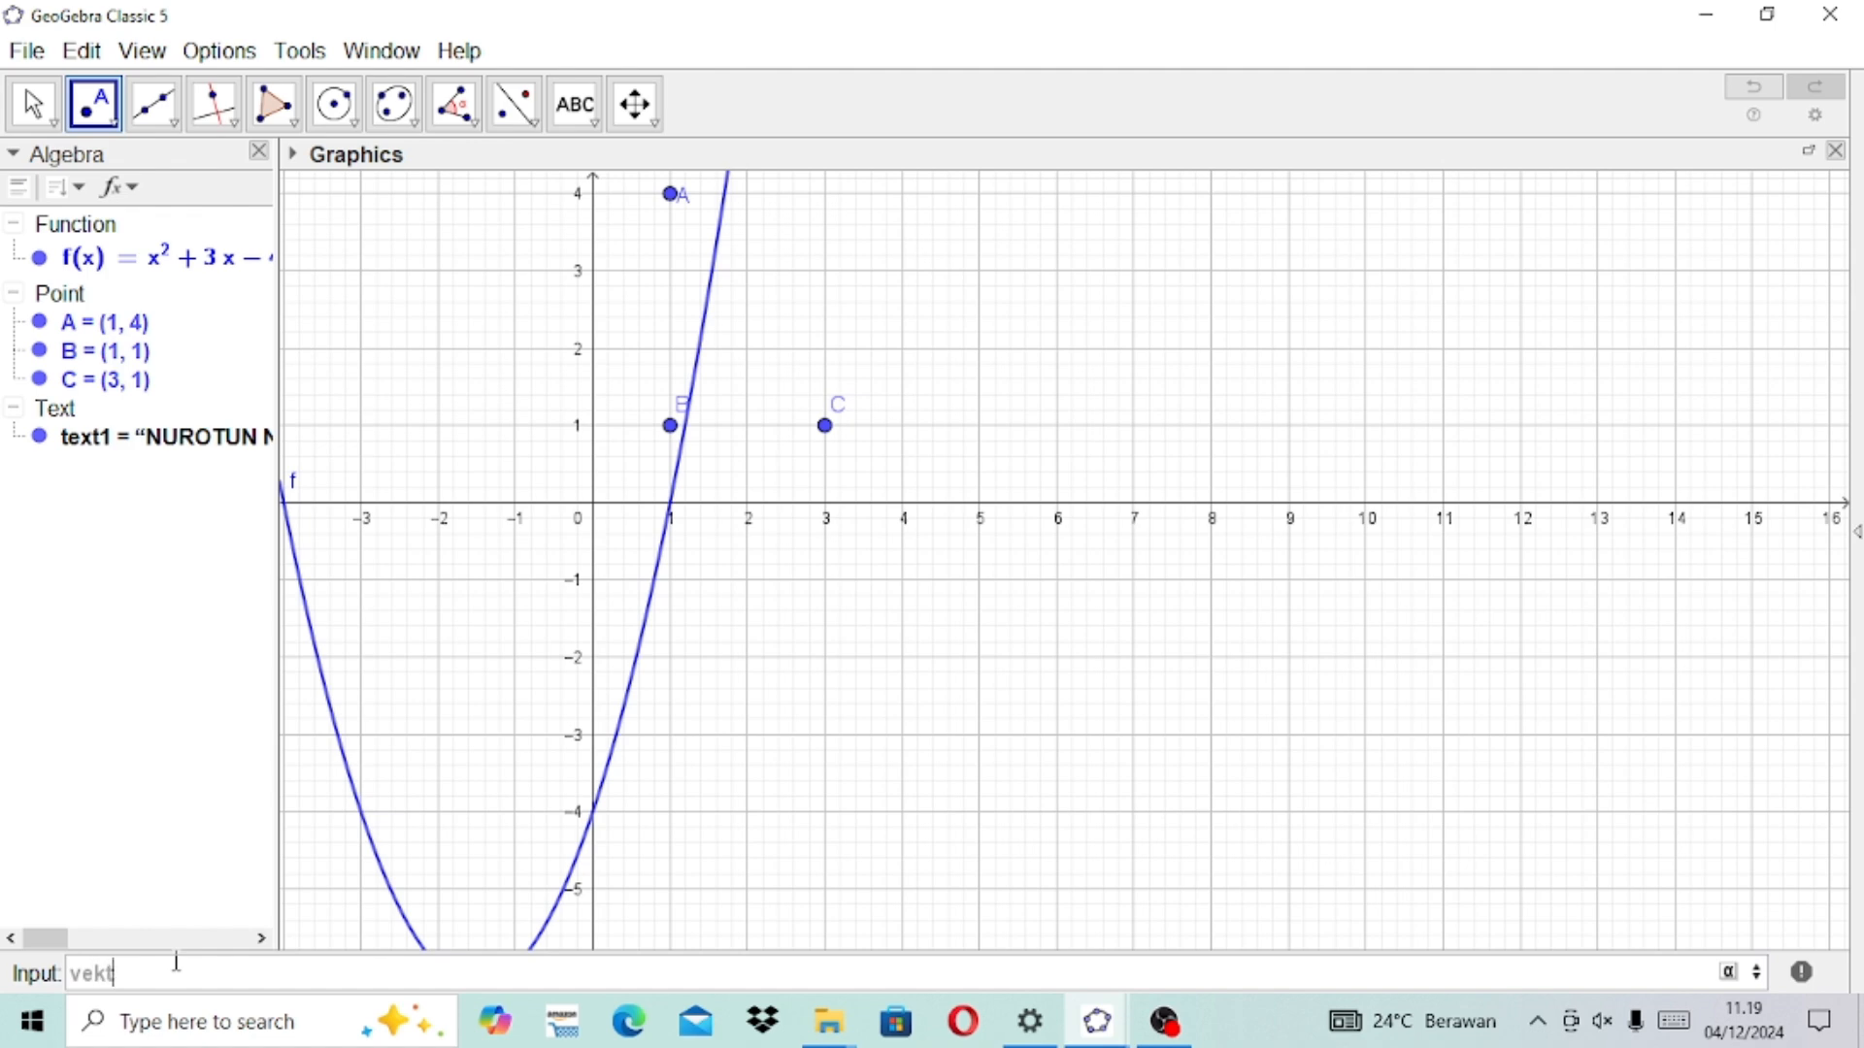
text(or)
click(33, 102)
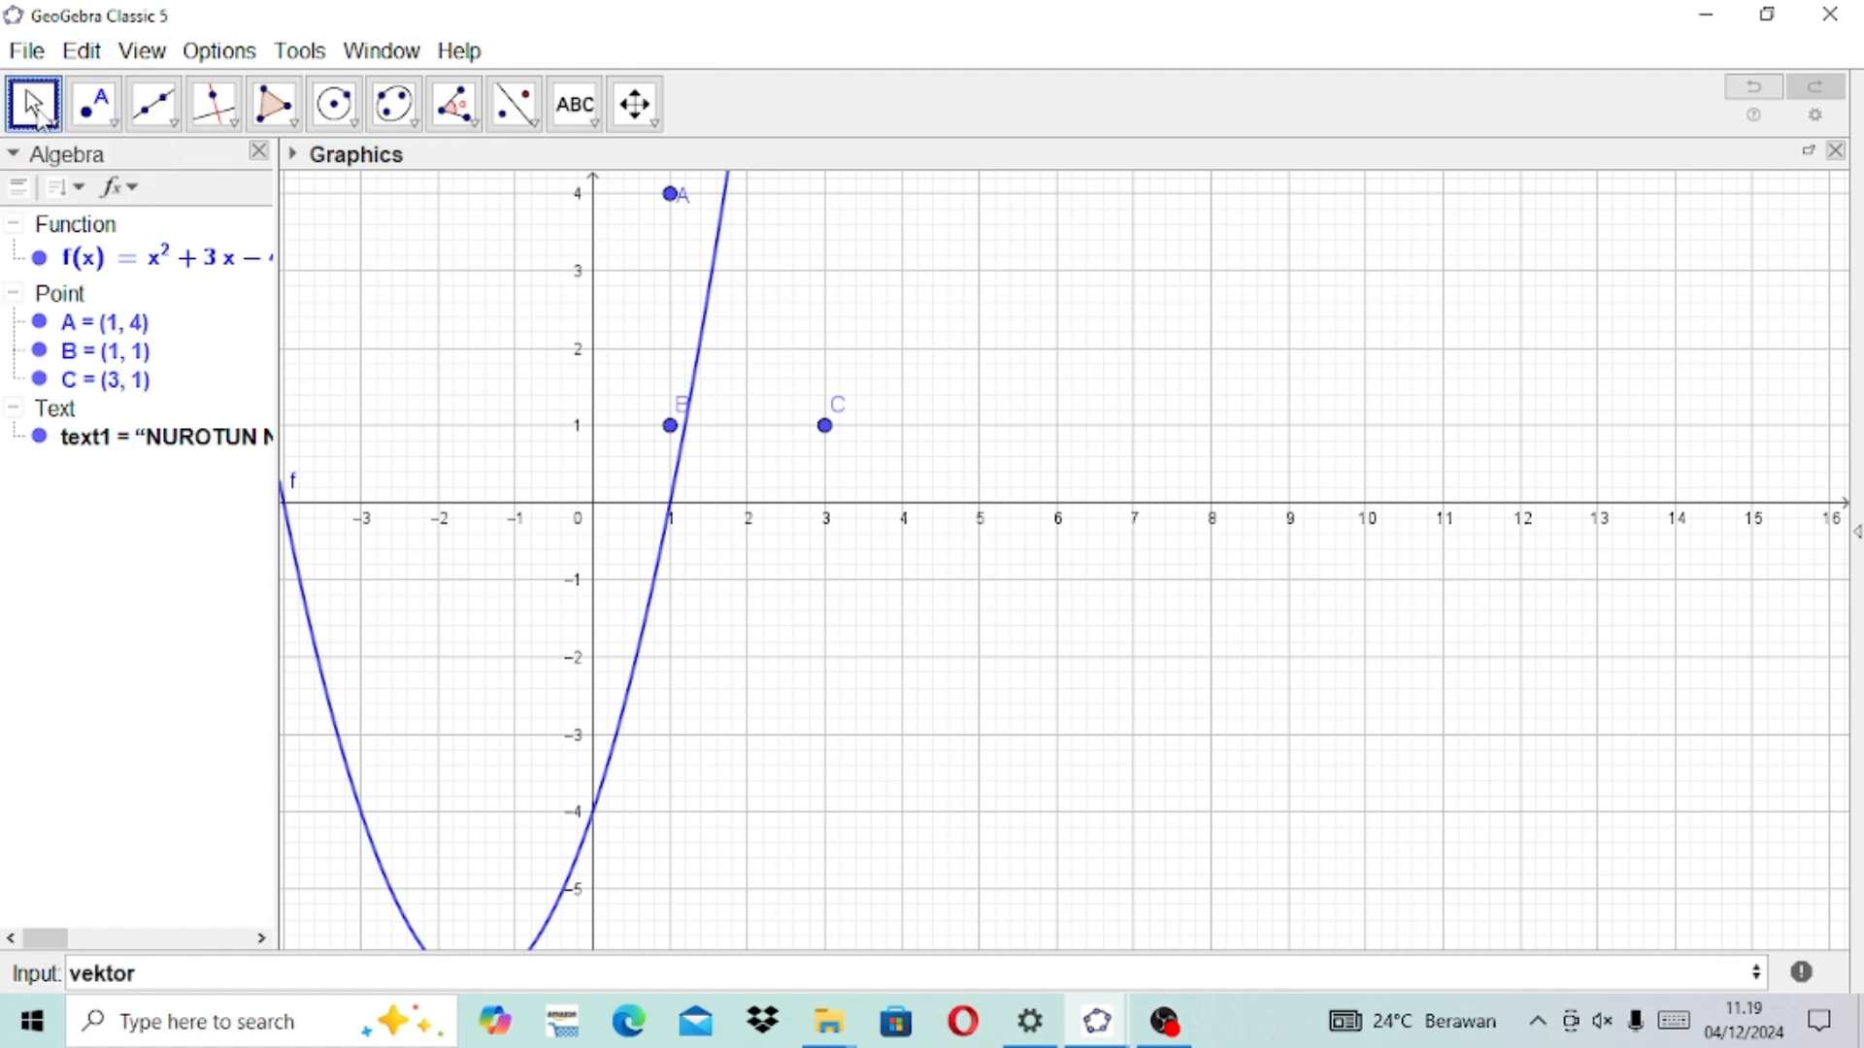
click(198, 962)
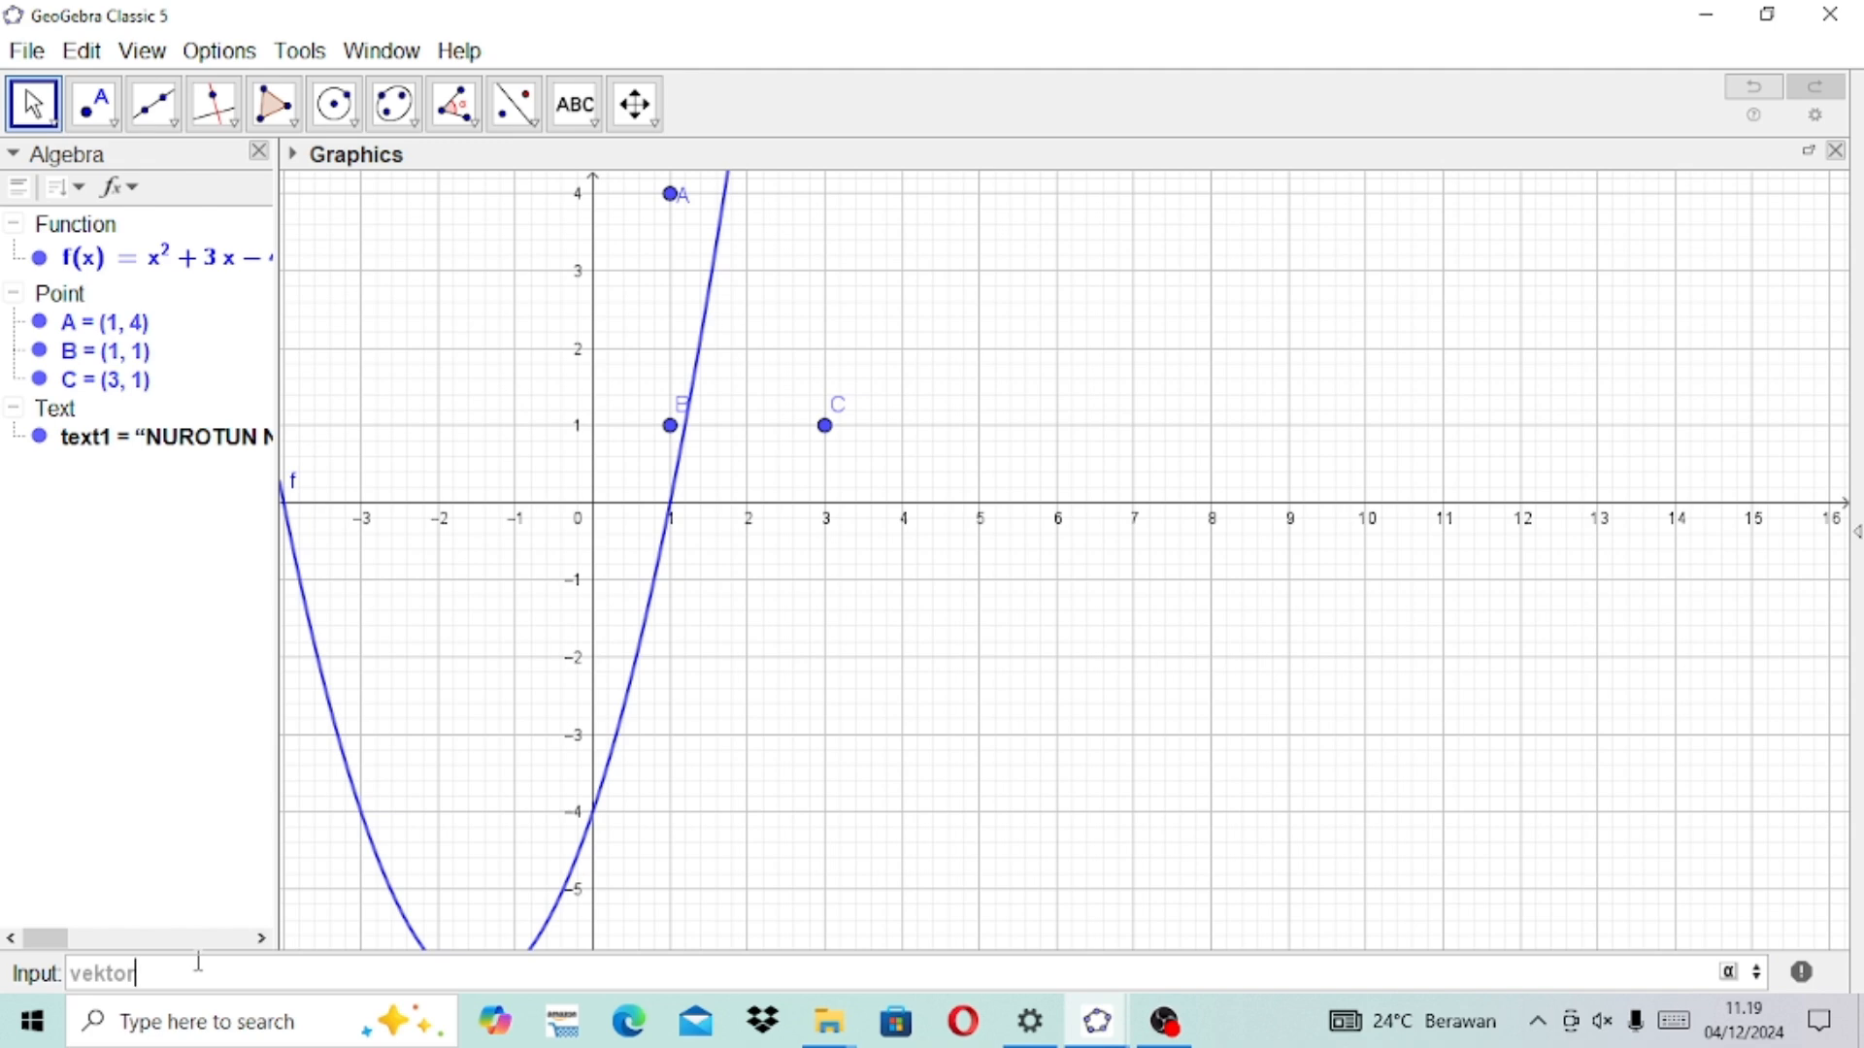
key(BackSpace)
text(4)
key(BackSpace)
text(r()
key(BackSpace)
key(BackSpace)
key(BackSpace)
key(BackSpace)
key(BackSpace)
text(c)
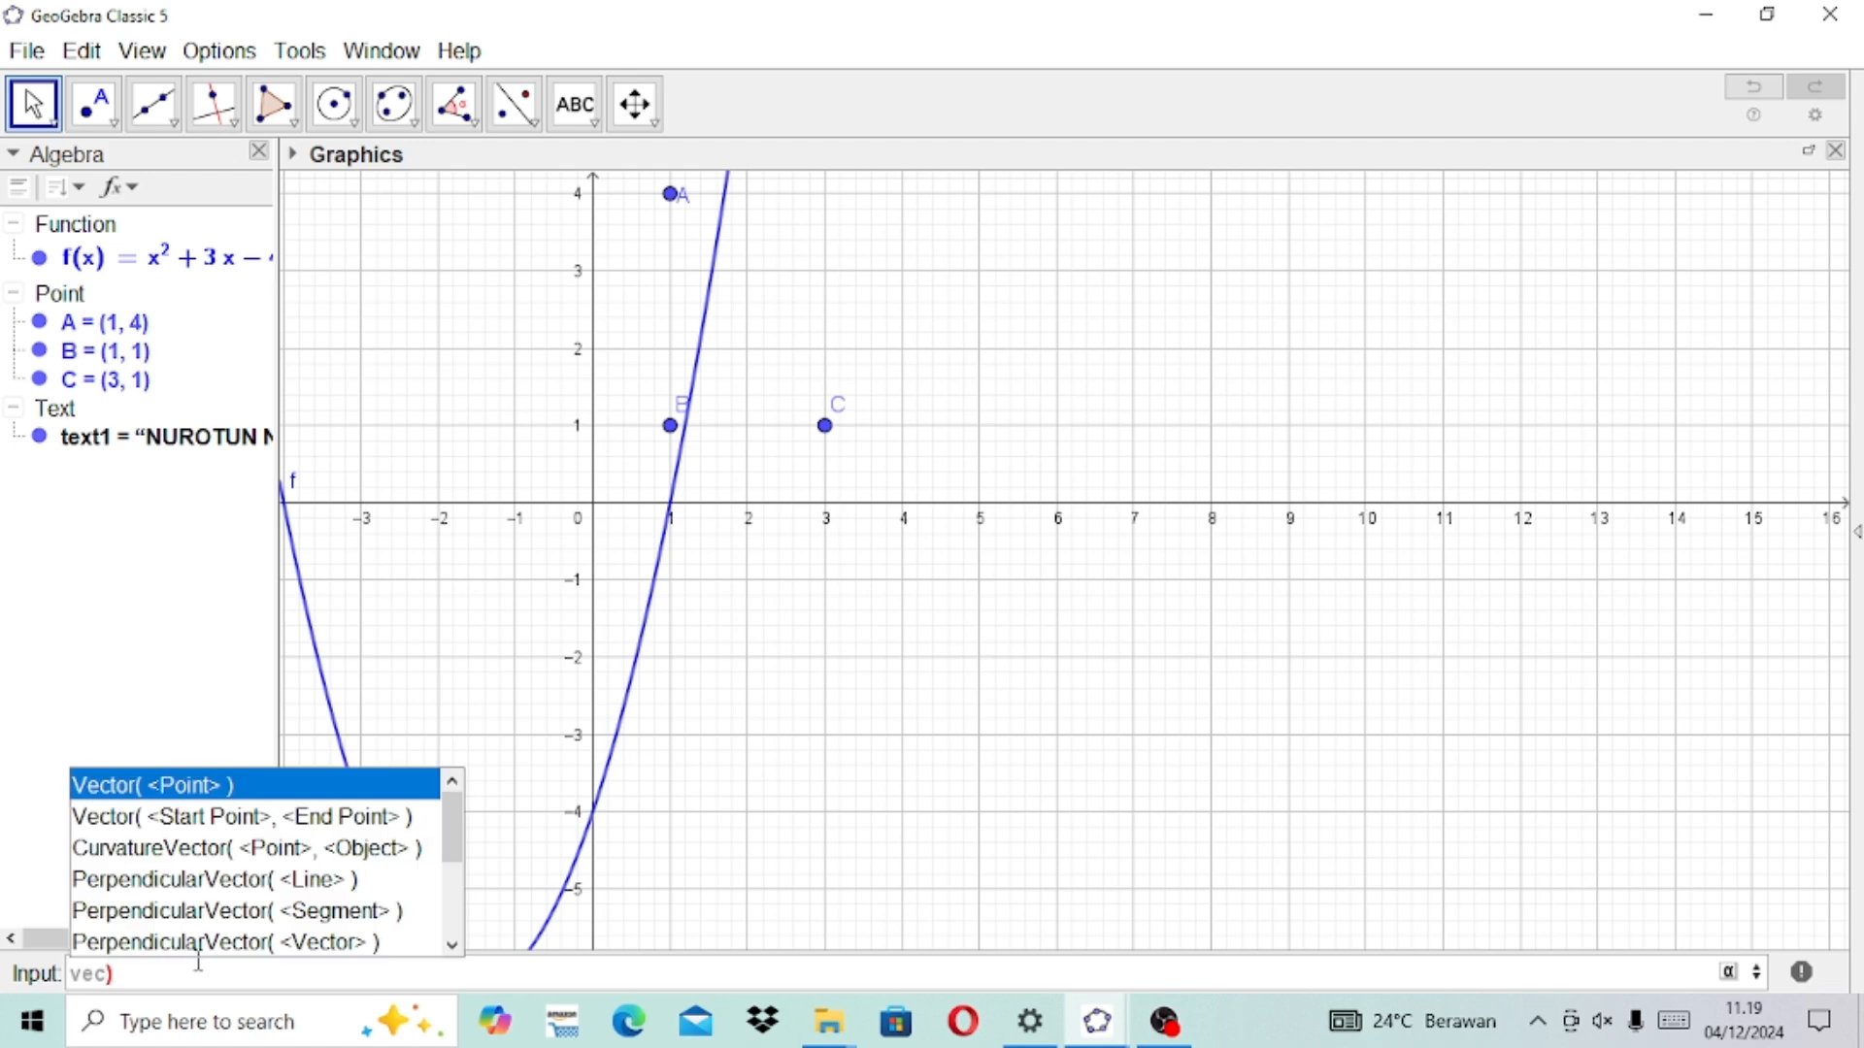
click(217, 825)
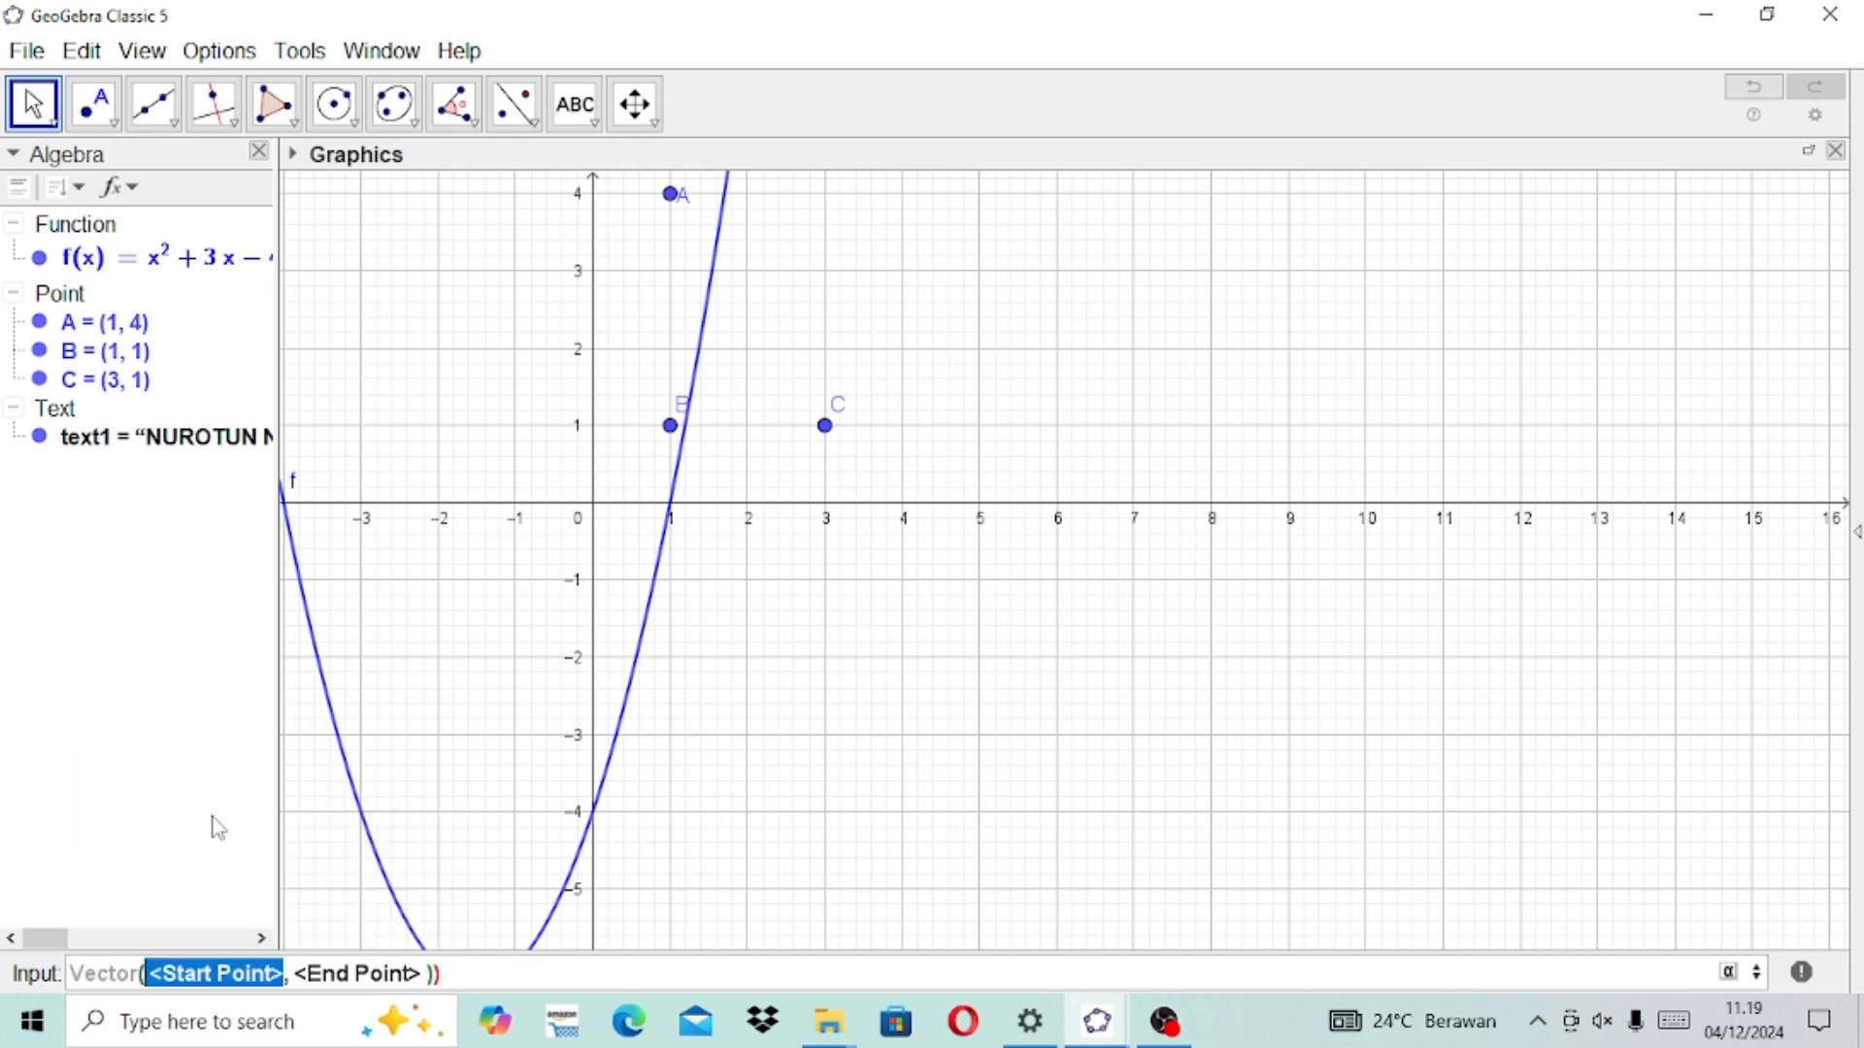
click(378, 1014)
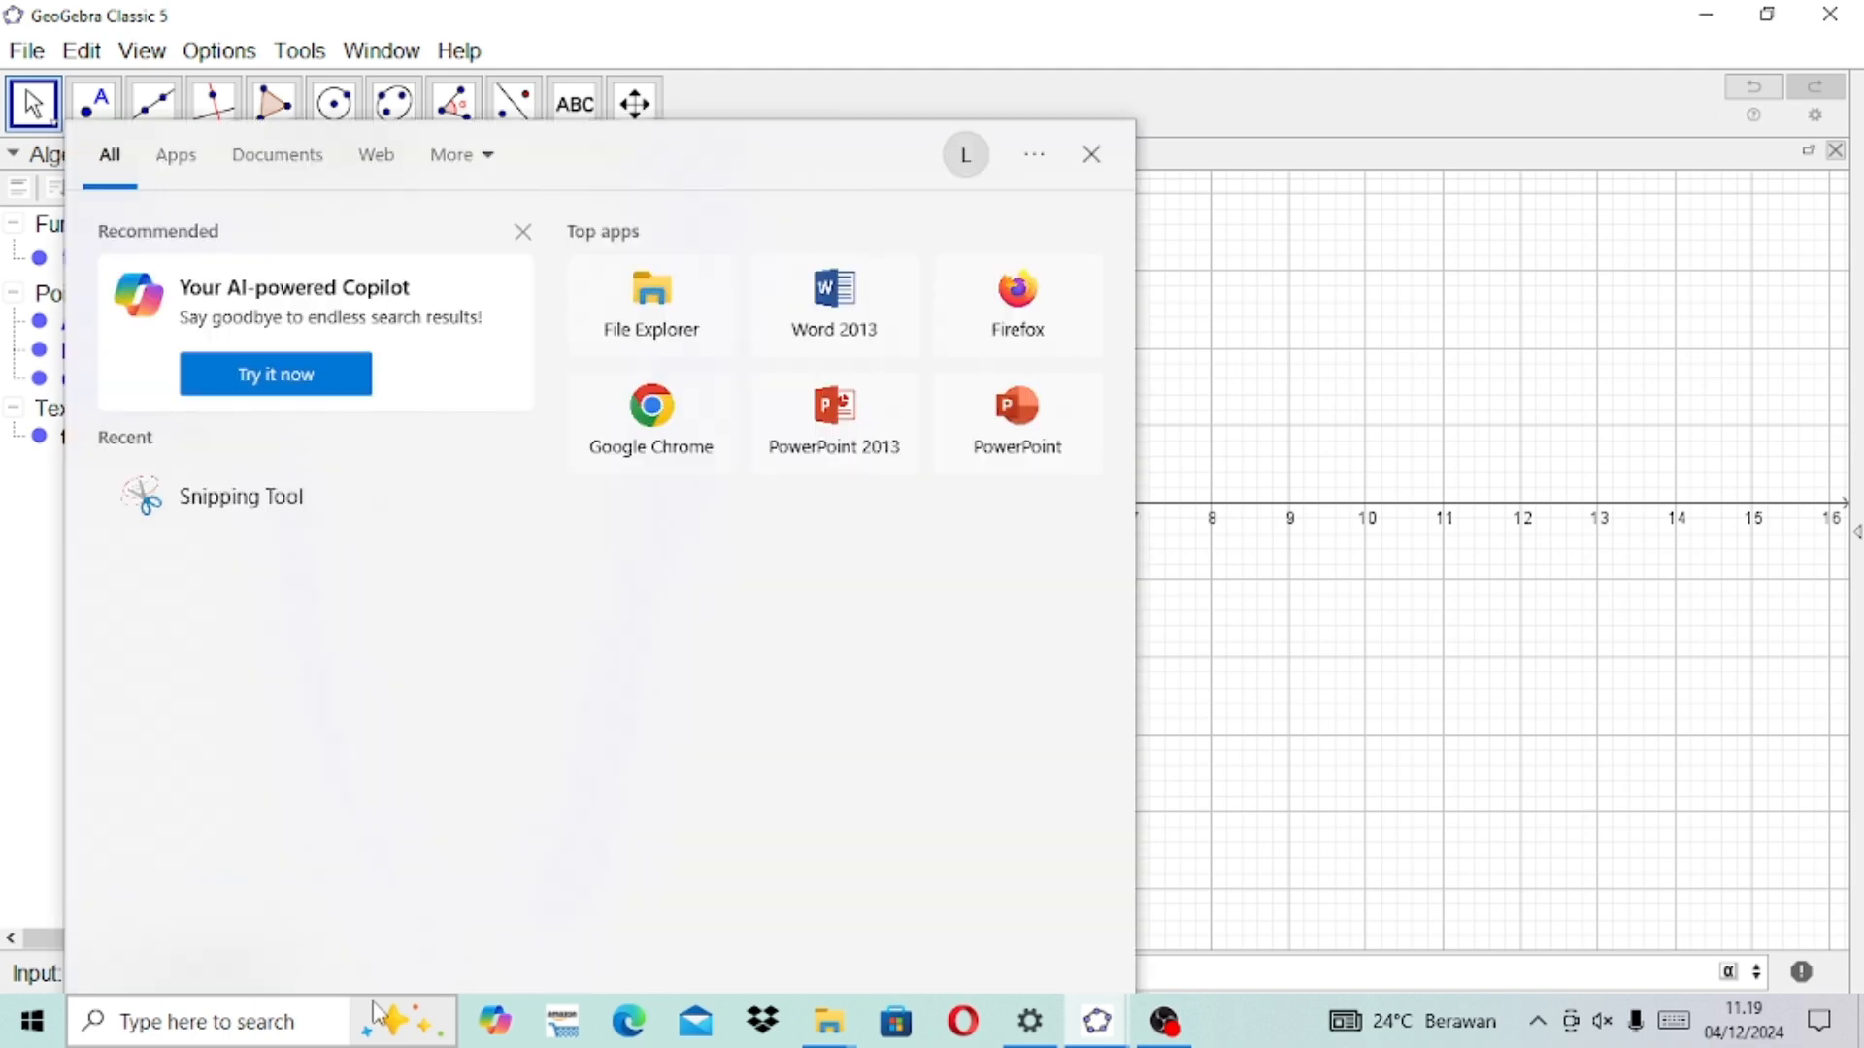
click(1091, 154)
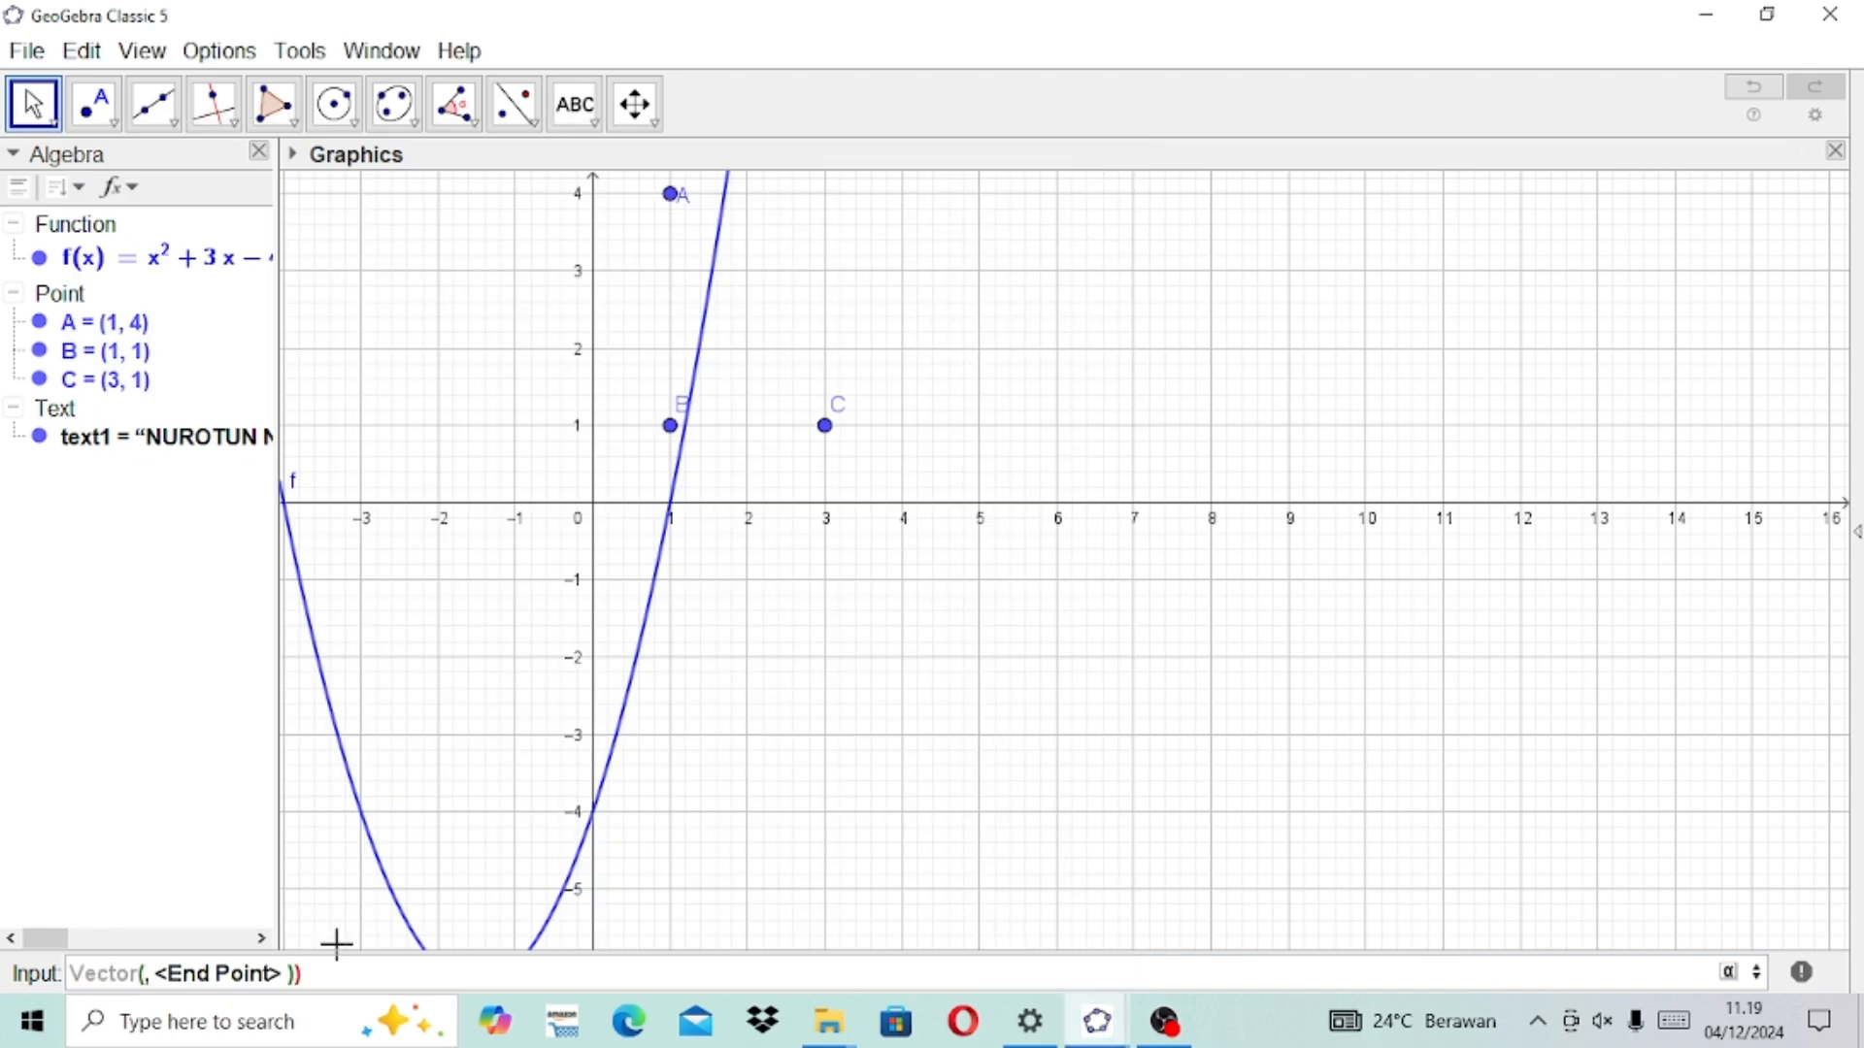
Step: Try to create a vector with lowercase arguments as Vector(a, b), without creating sliders
text(a)
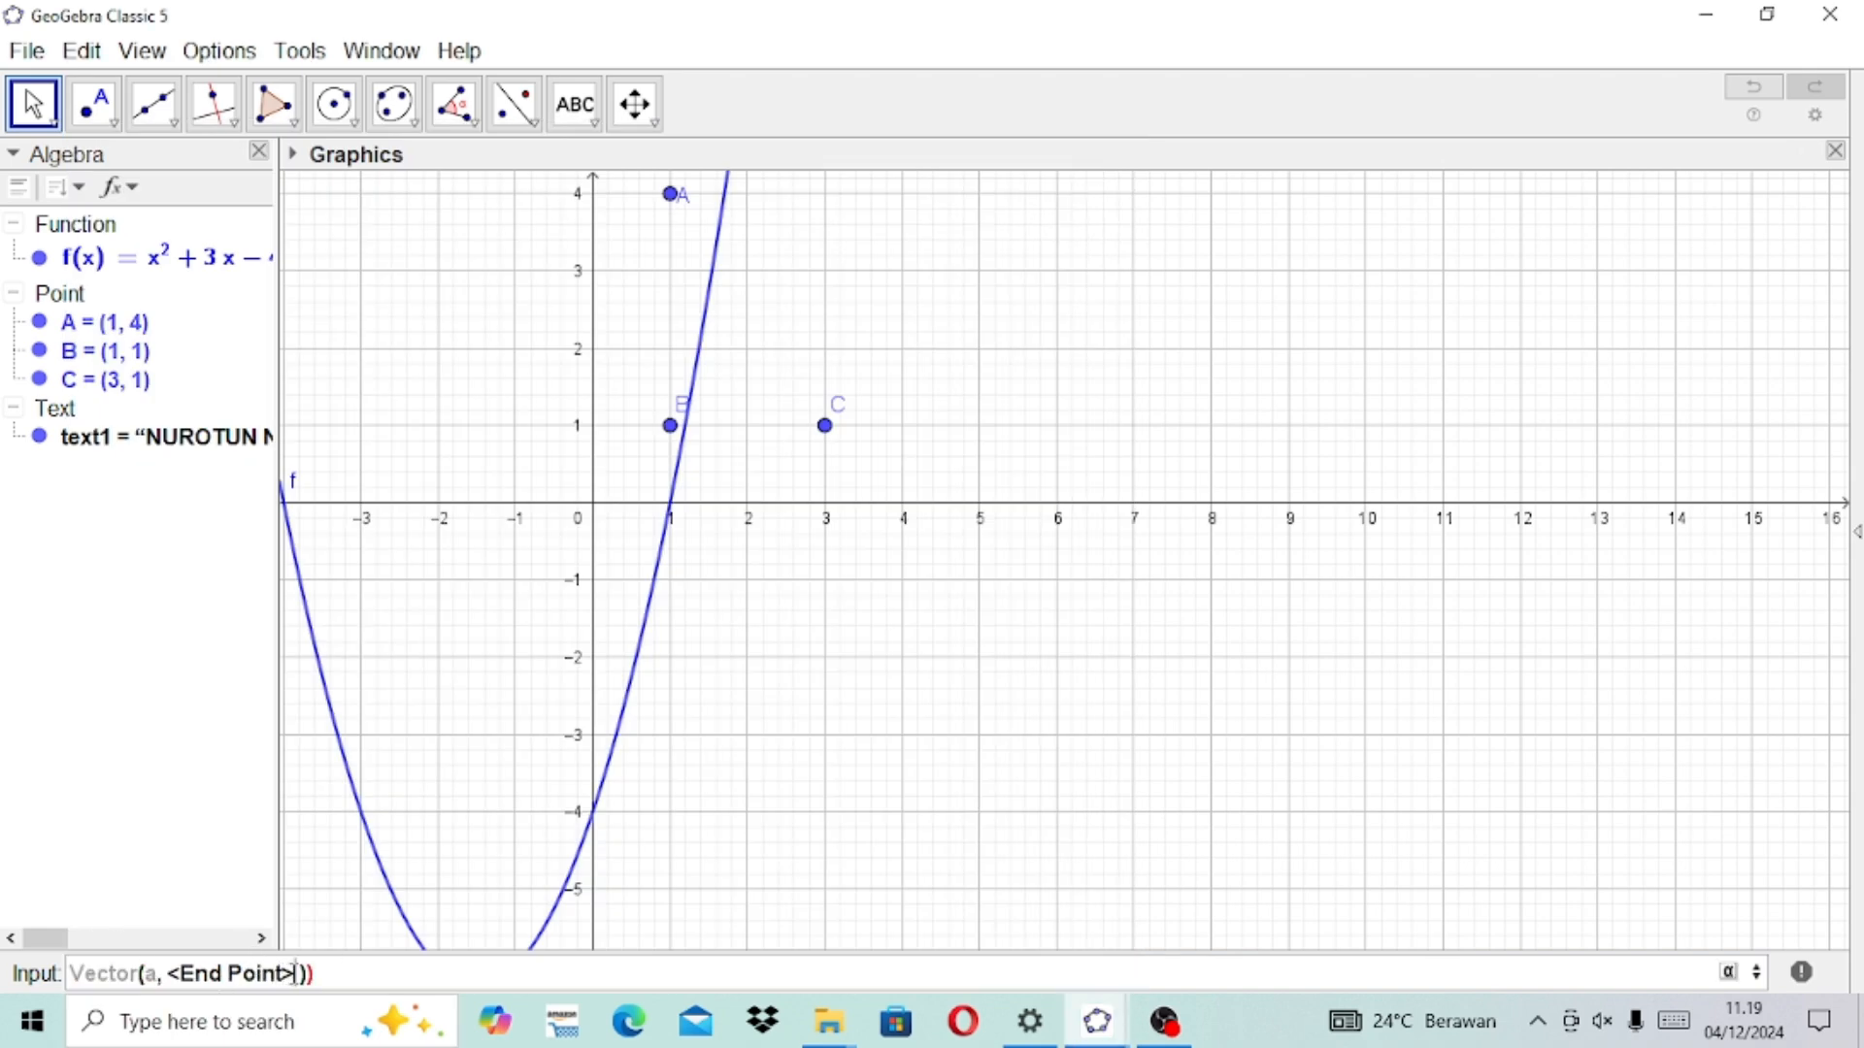
key(BackSpace)
key(BackSpace)
key(BackSpace)
key(BackSpace)
key(BackSpace)
key(BackSpace)
key(BackSpace)
key(BackSpace)
key(BackSpace)
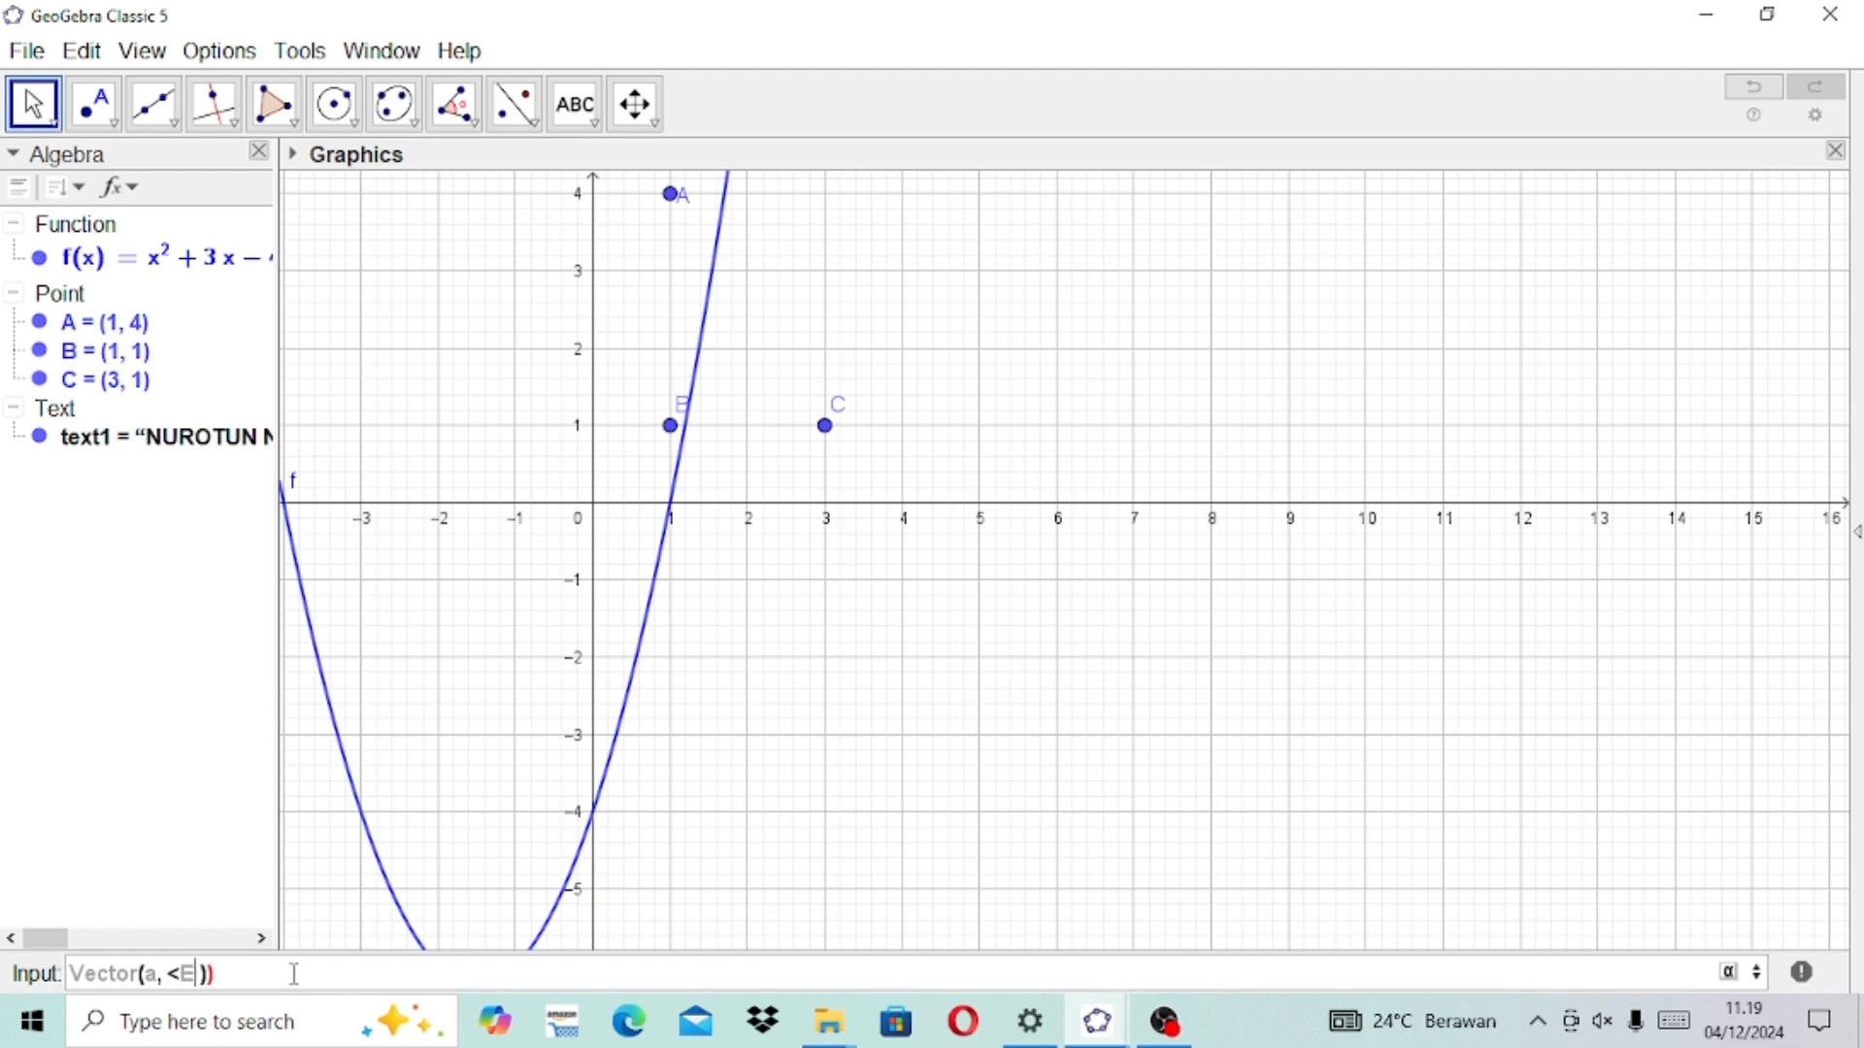
key(BackSpace)
key(BackSpace)
text(b)
key(BackSpace)
key(Return)
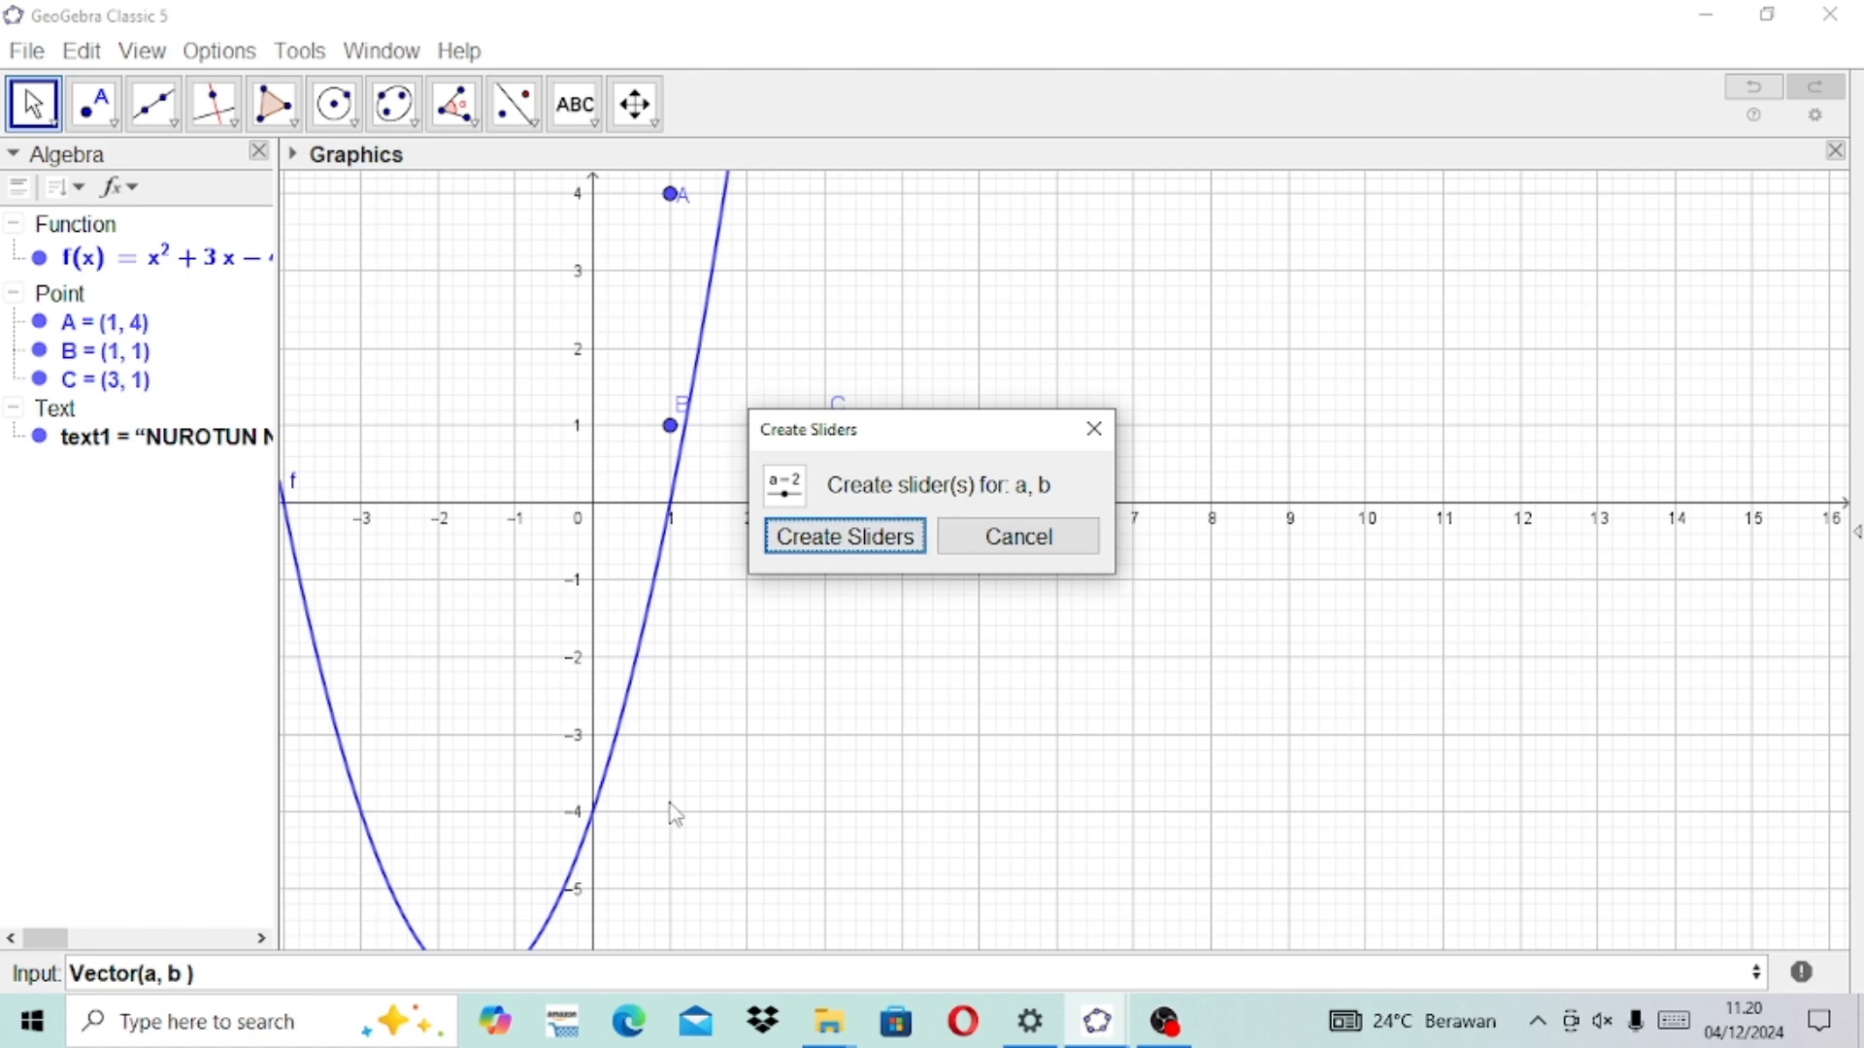
click(1104, 427)
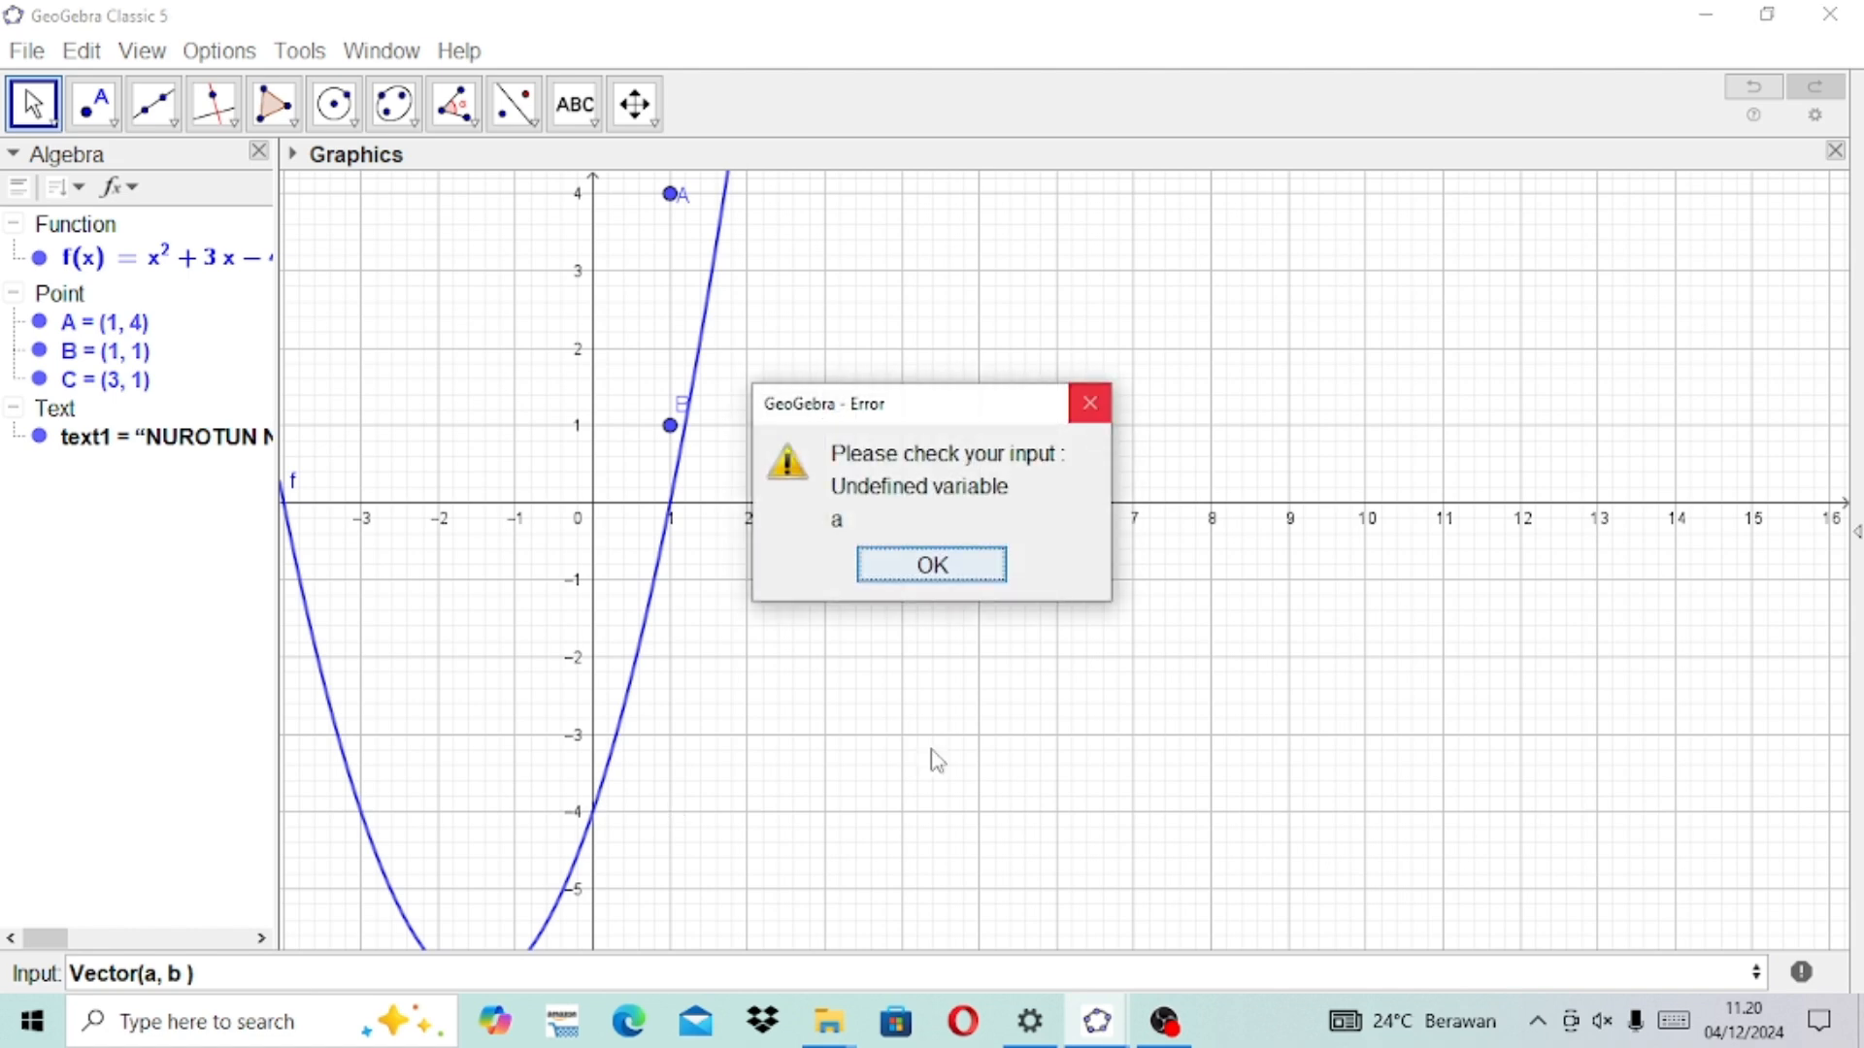
click(284, 1031)
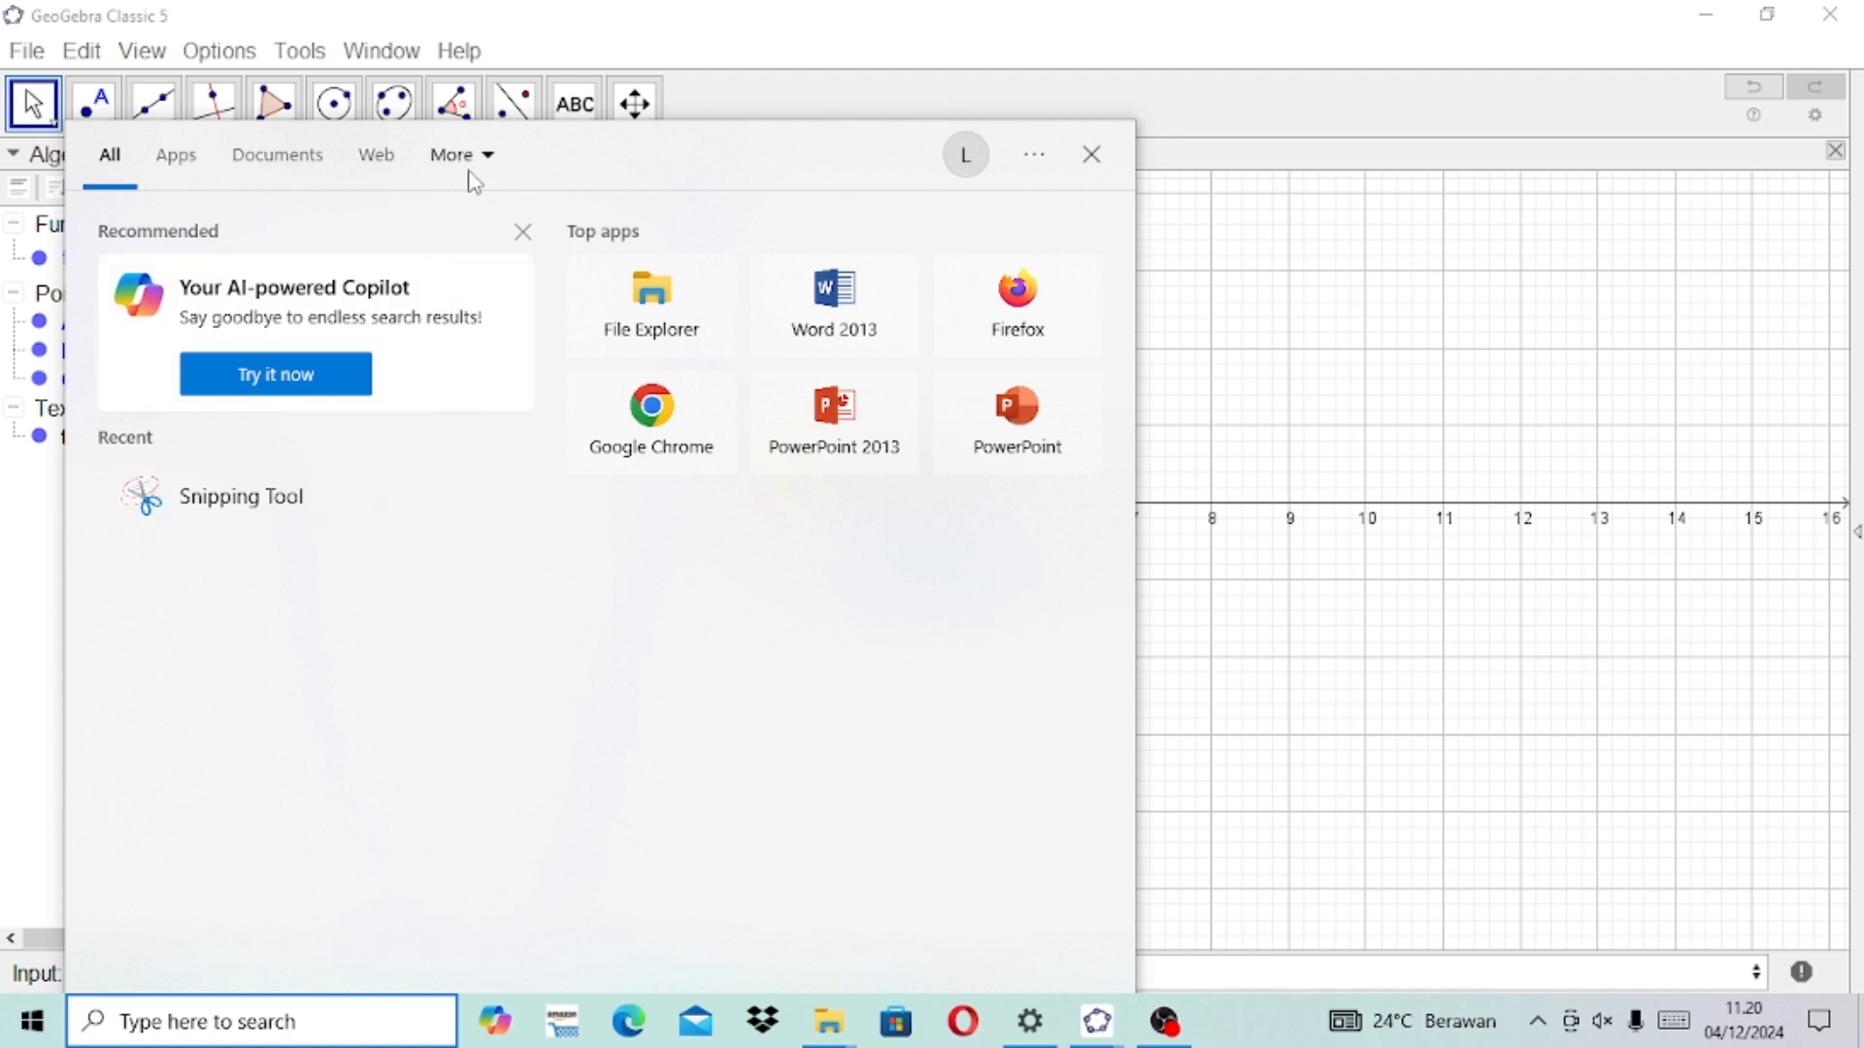
click(1099, 161)
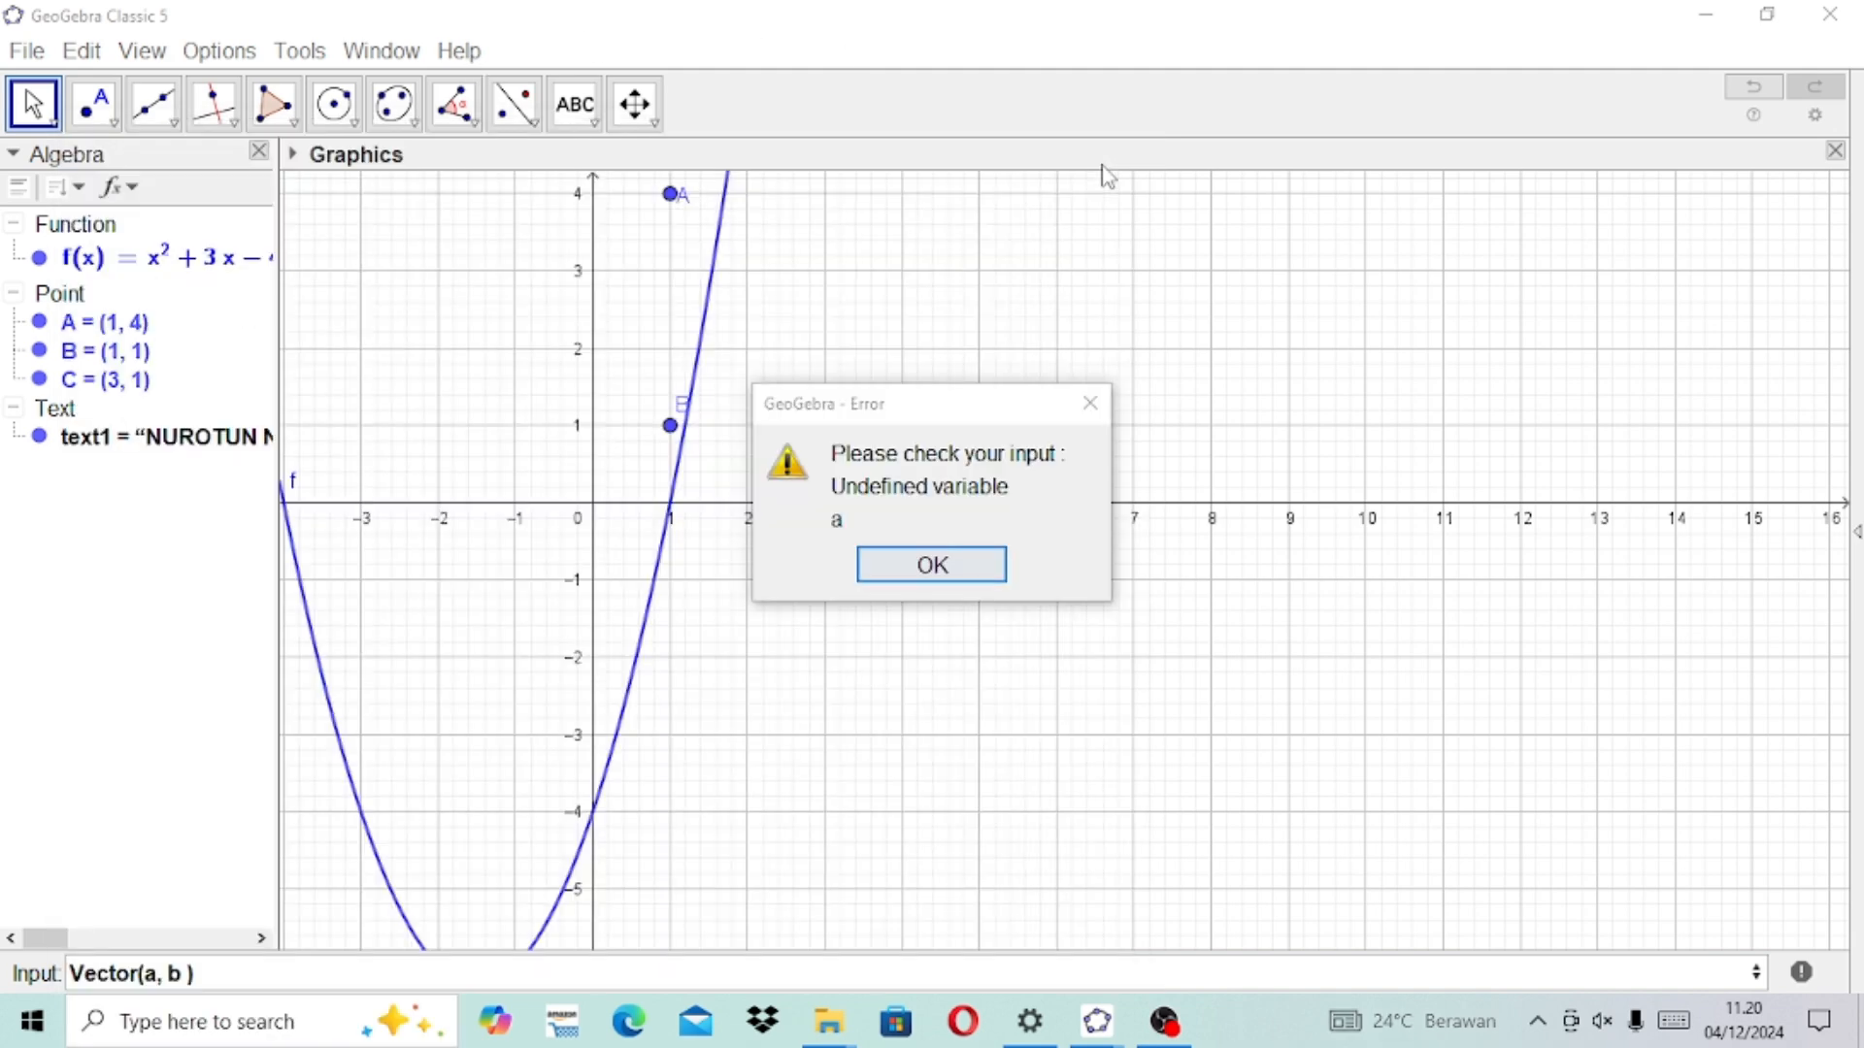
click(975, 571)
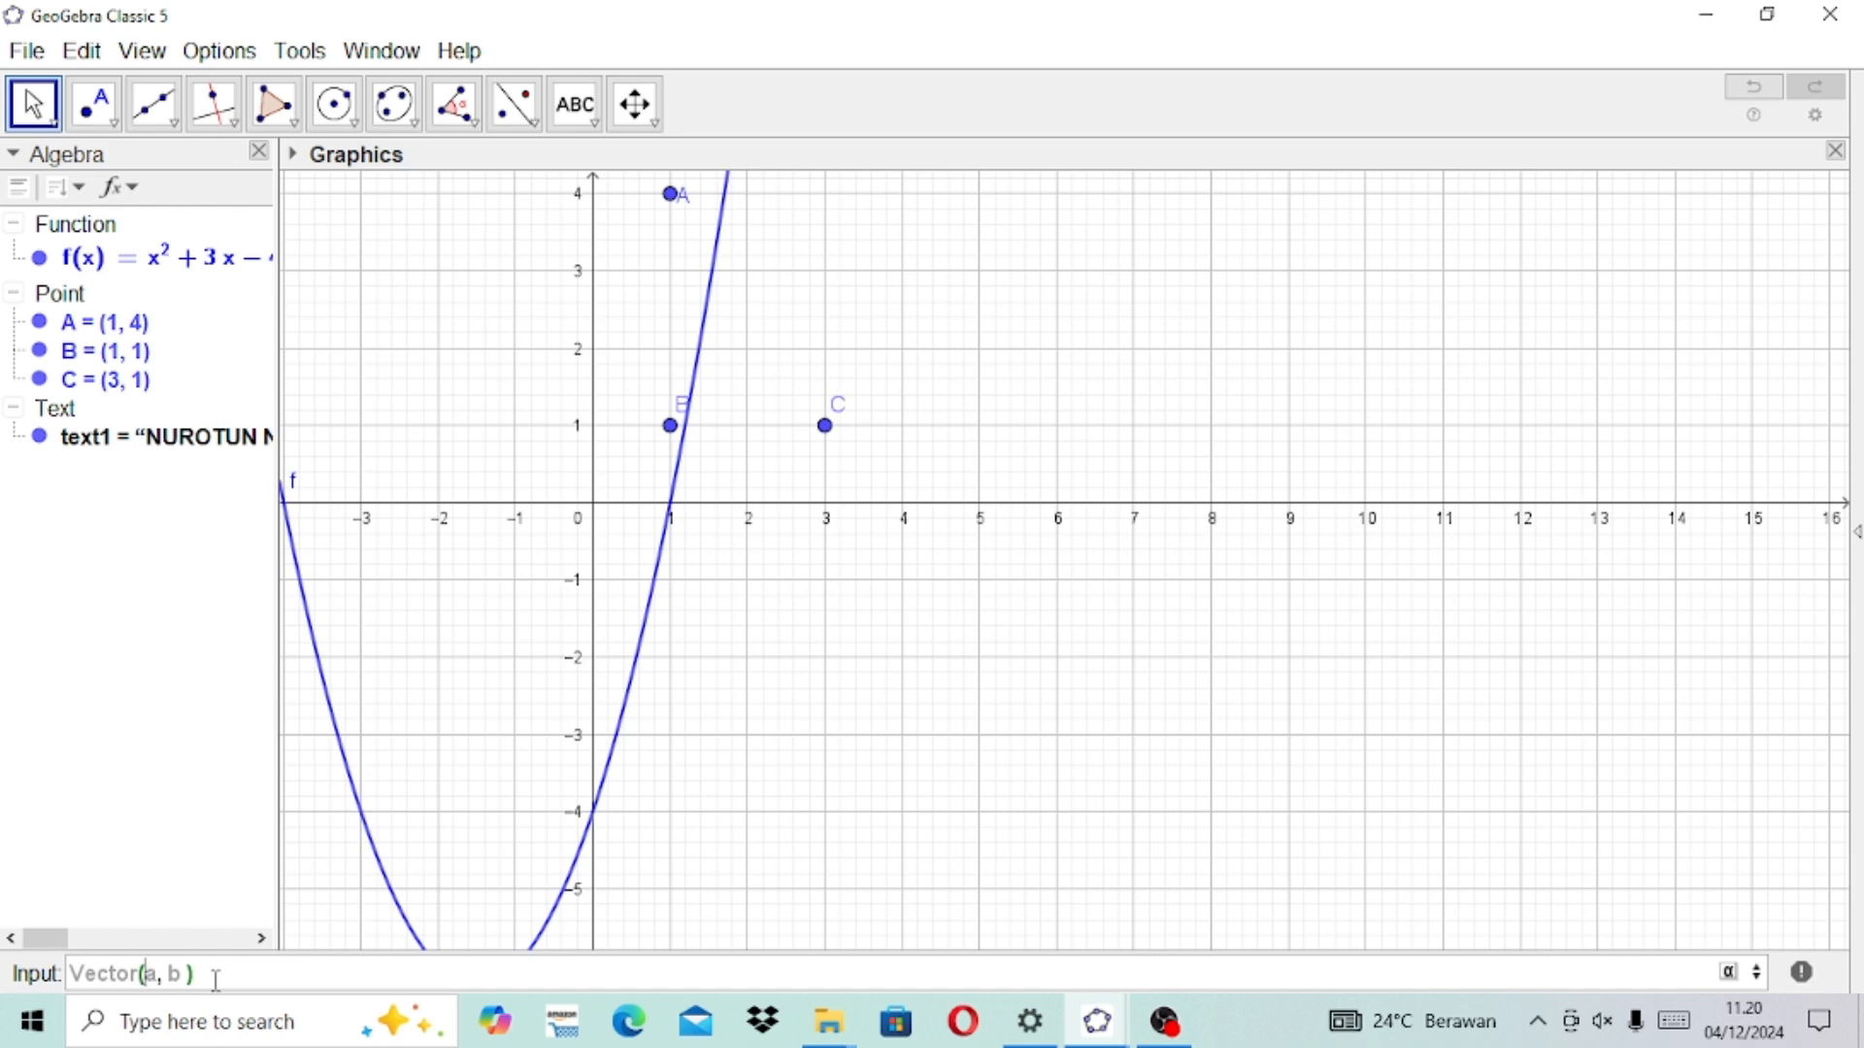
Step: Correct the command's arguments to capital A and B and create the vector from point A to point B
key(Right)
key(BackSpace)
text(A)
key(Return)
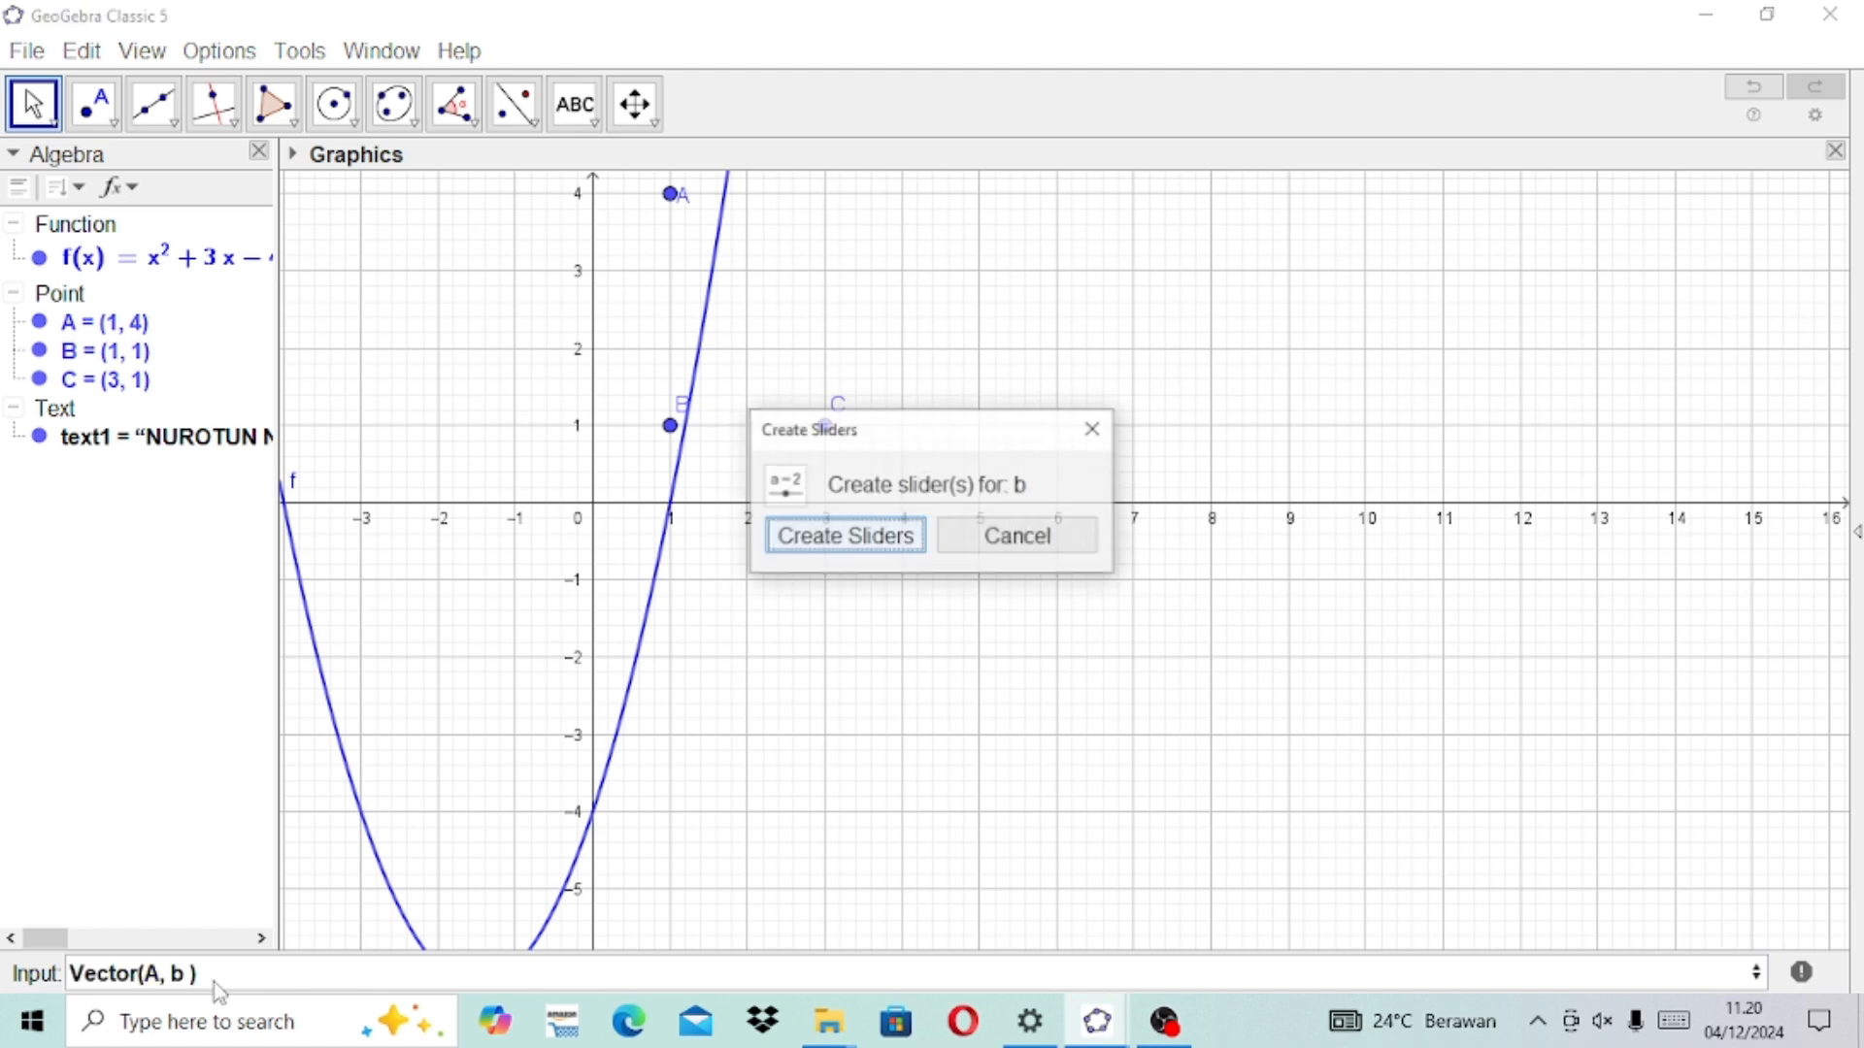
click(1094, 429)
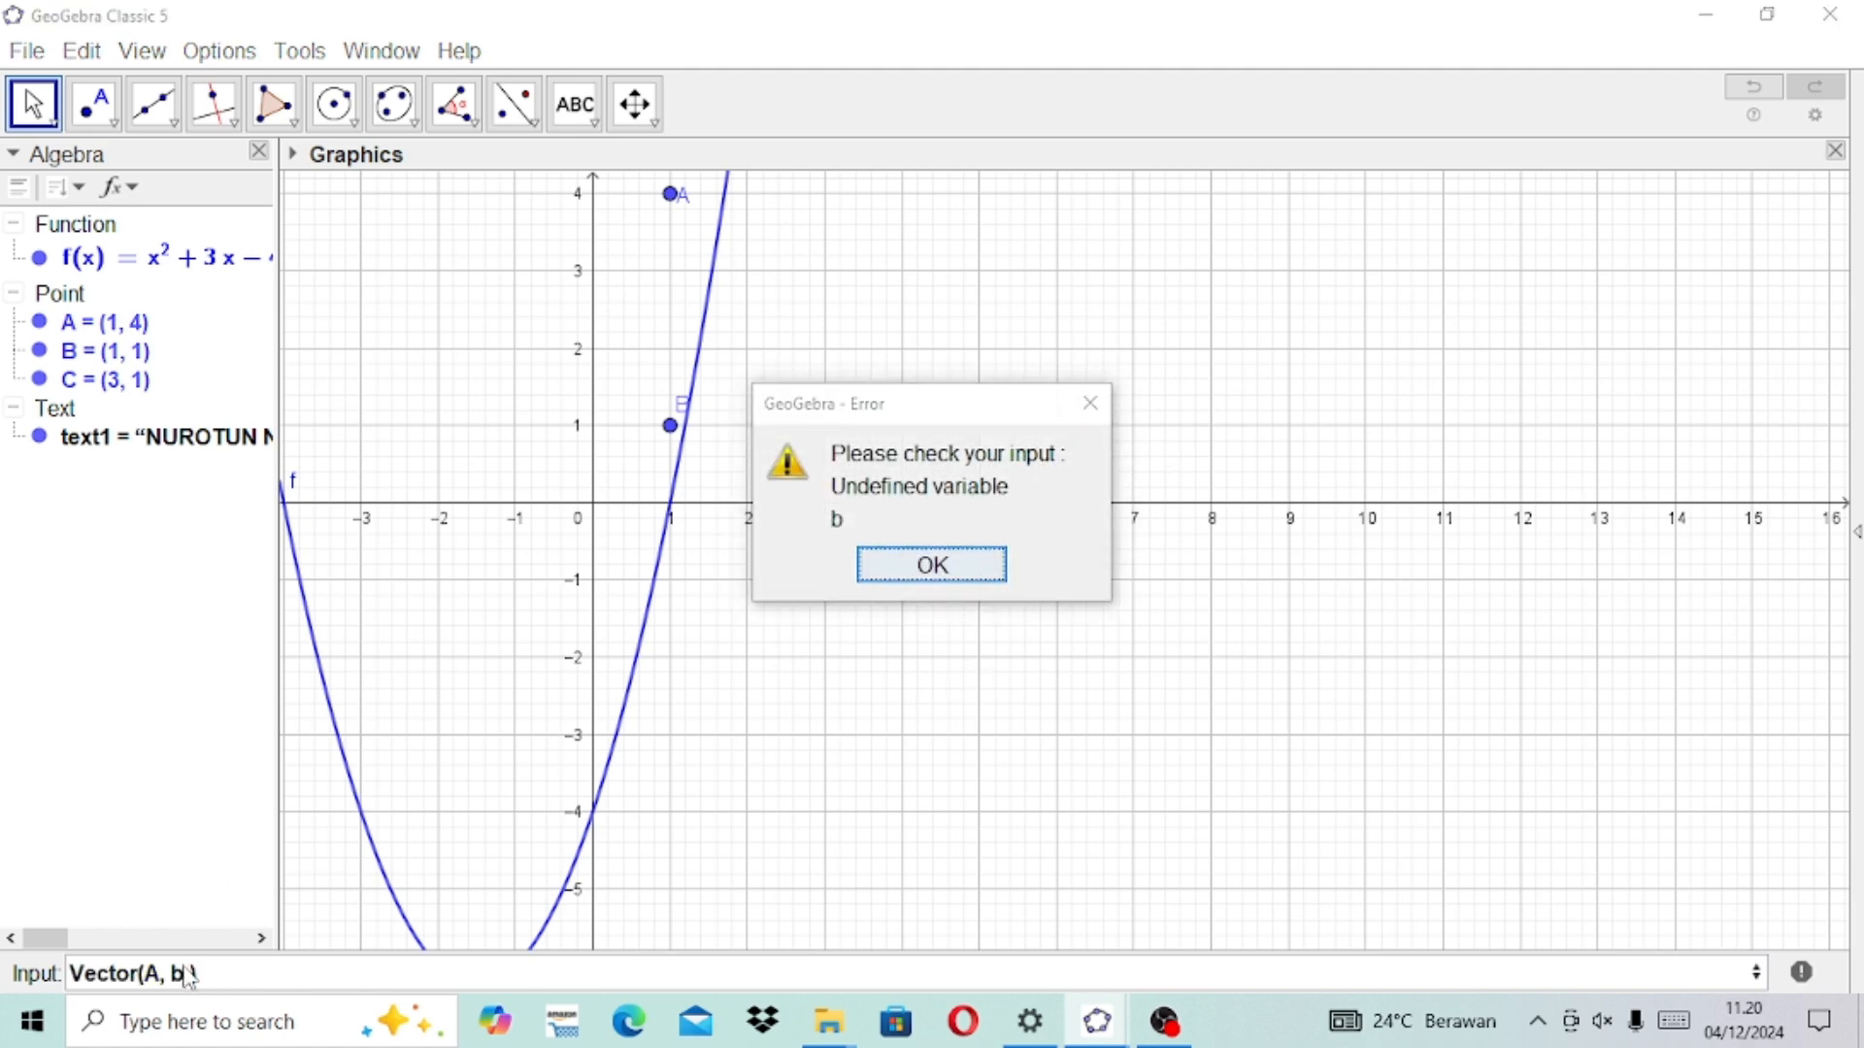
click(939, 565)
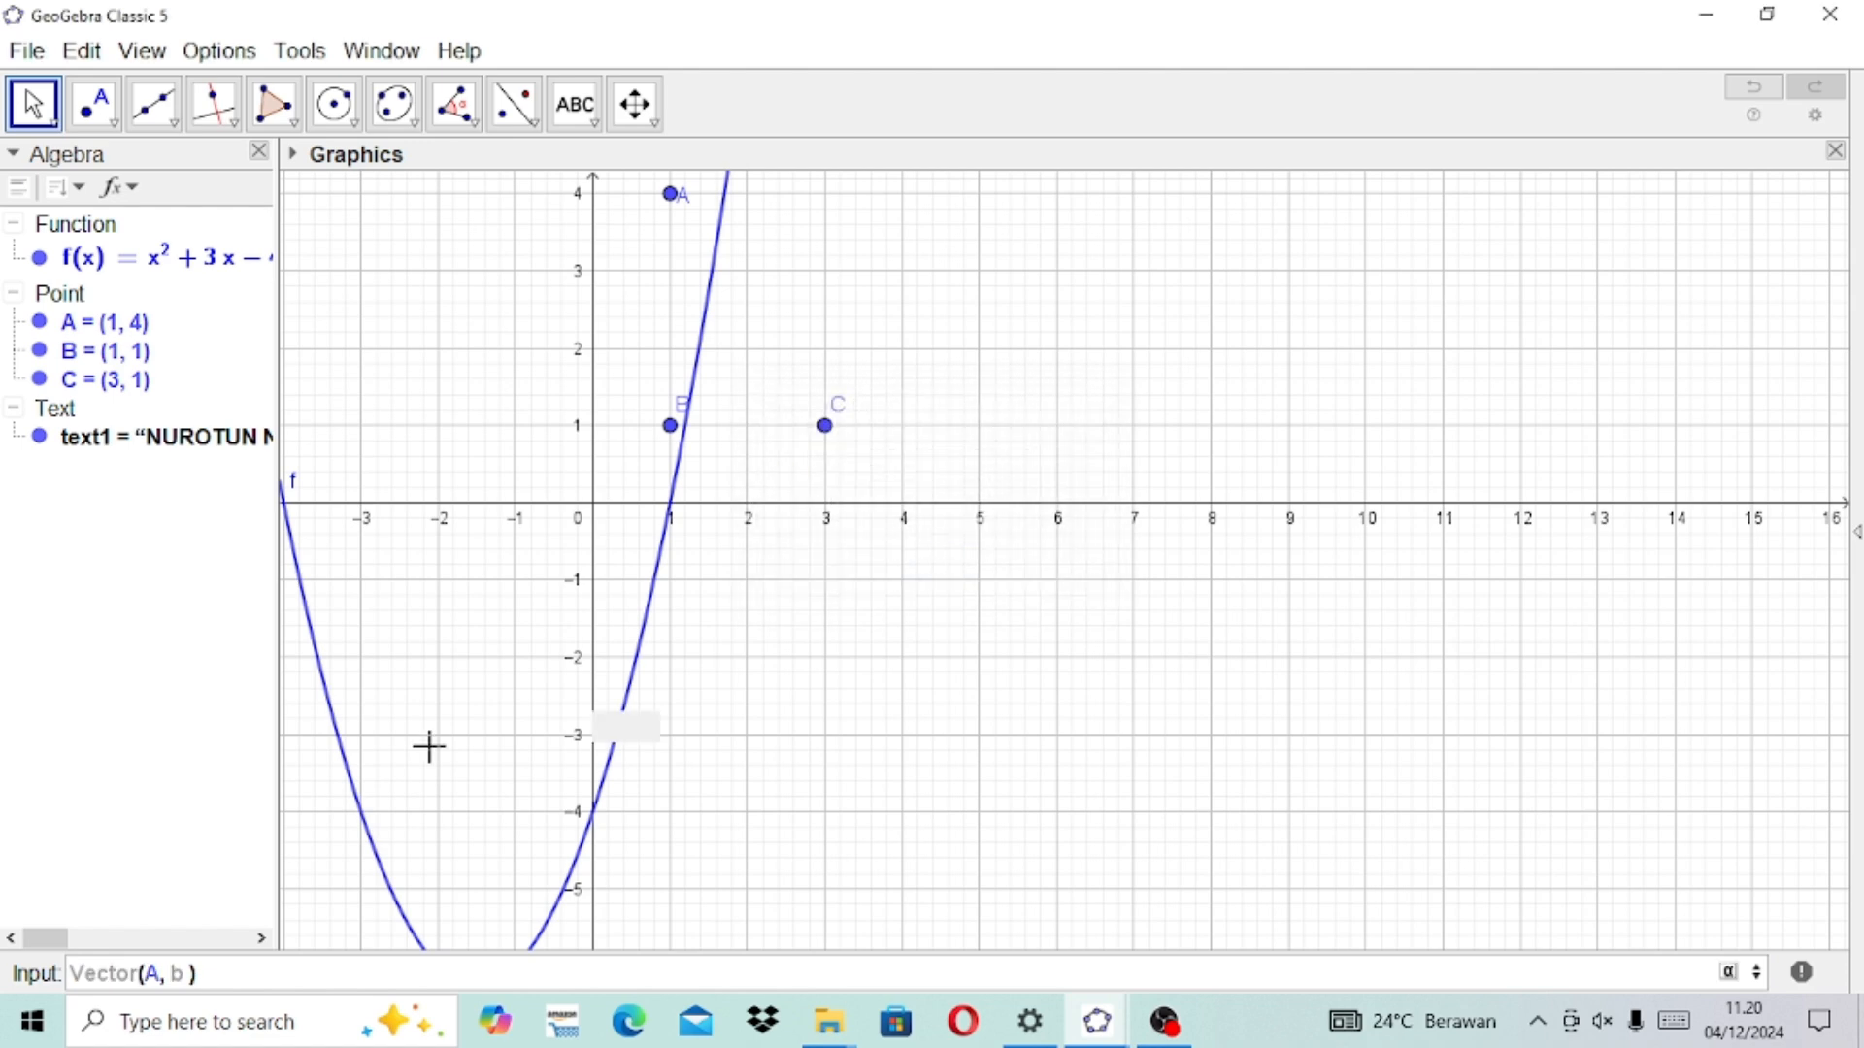
click(188, 973)
key(BackSpace)
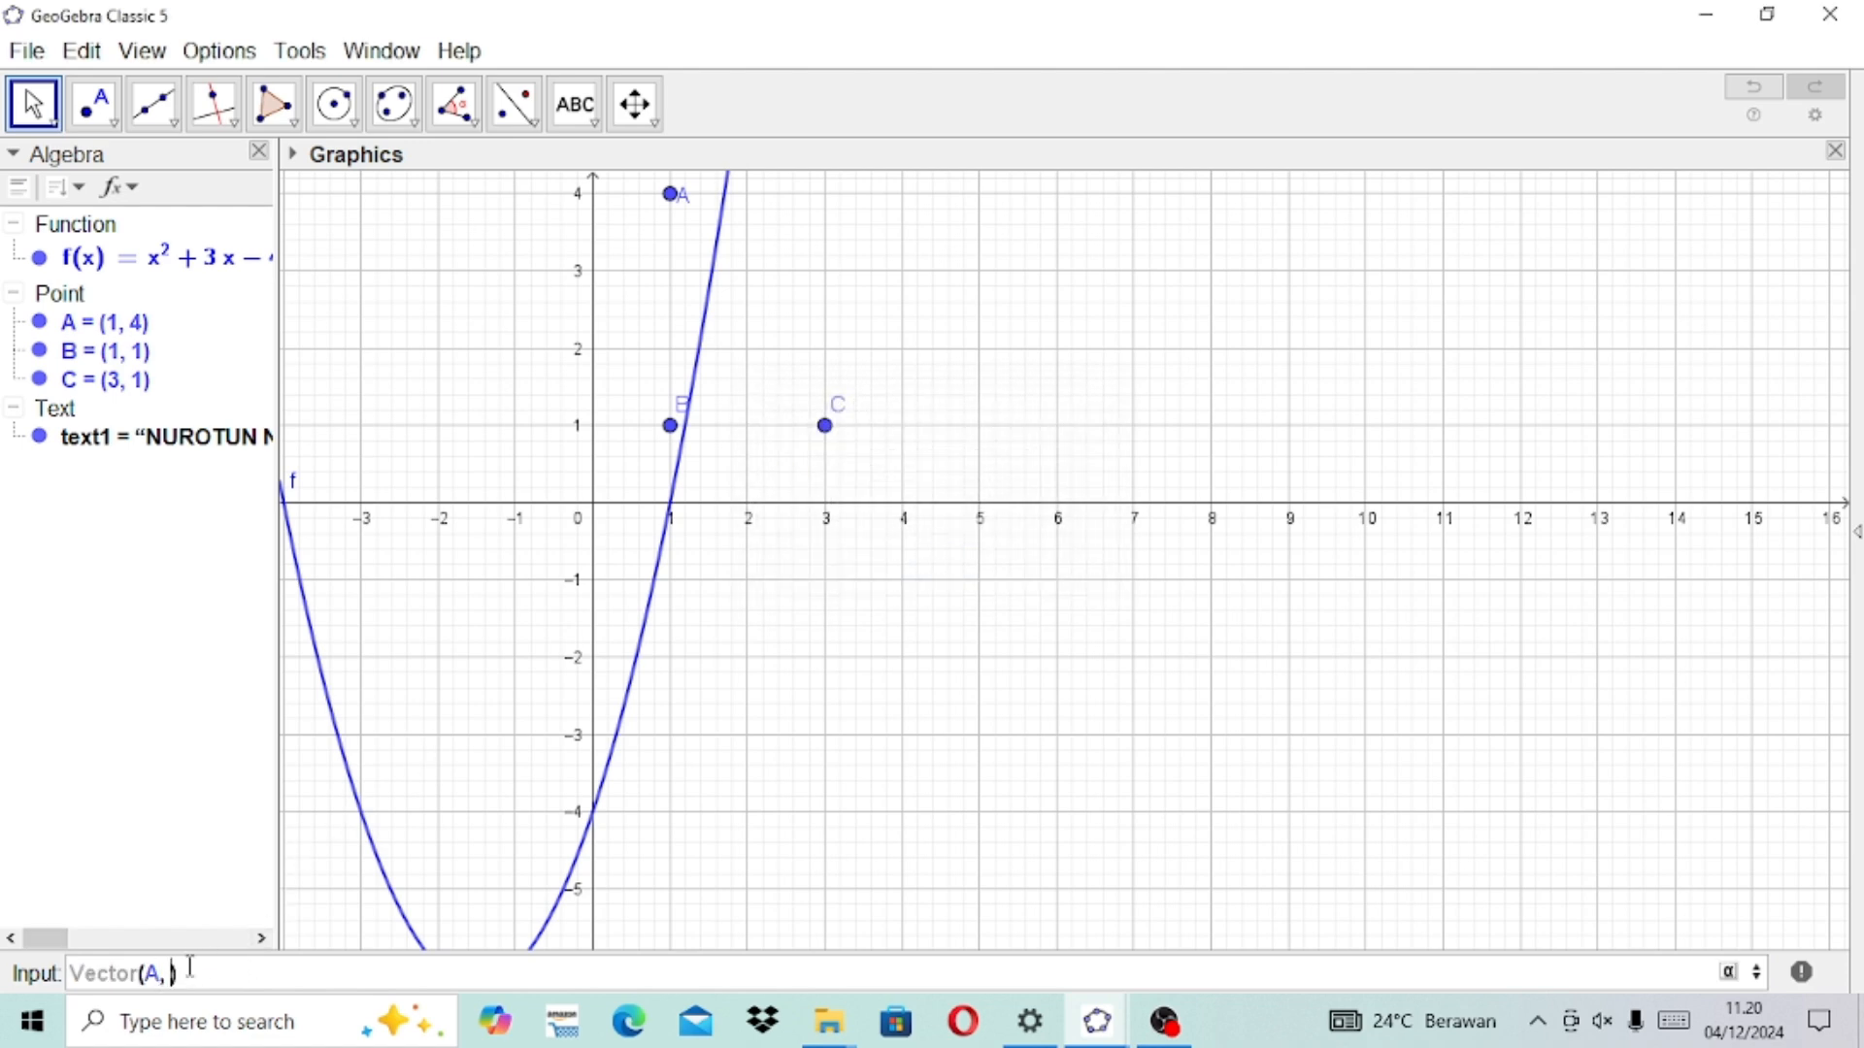
text(b)
key(BackSpace)
key(Caps_Lock)
text(B)
key(Return)
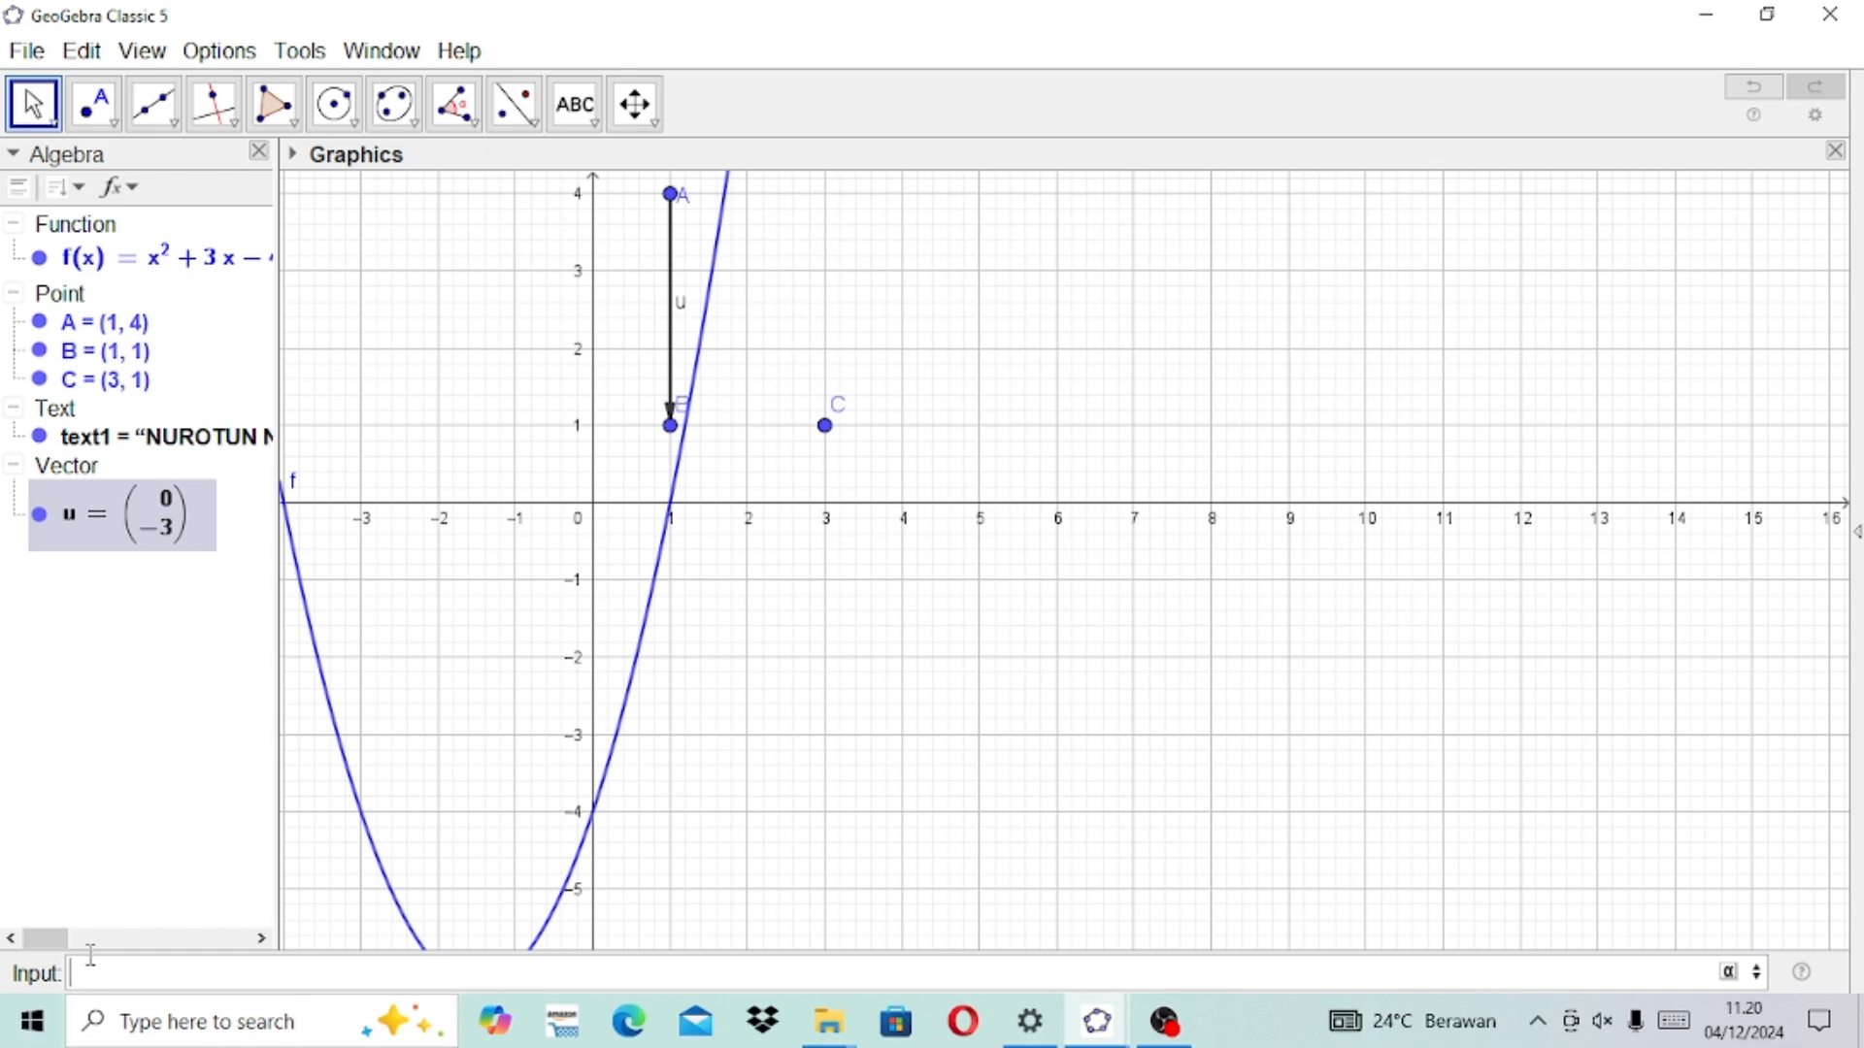
Step: Enter the Vector command in its start point and end point form with capital B as the start point
text(V)
key(BackSpace)
key(Caps_Lock)
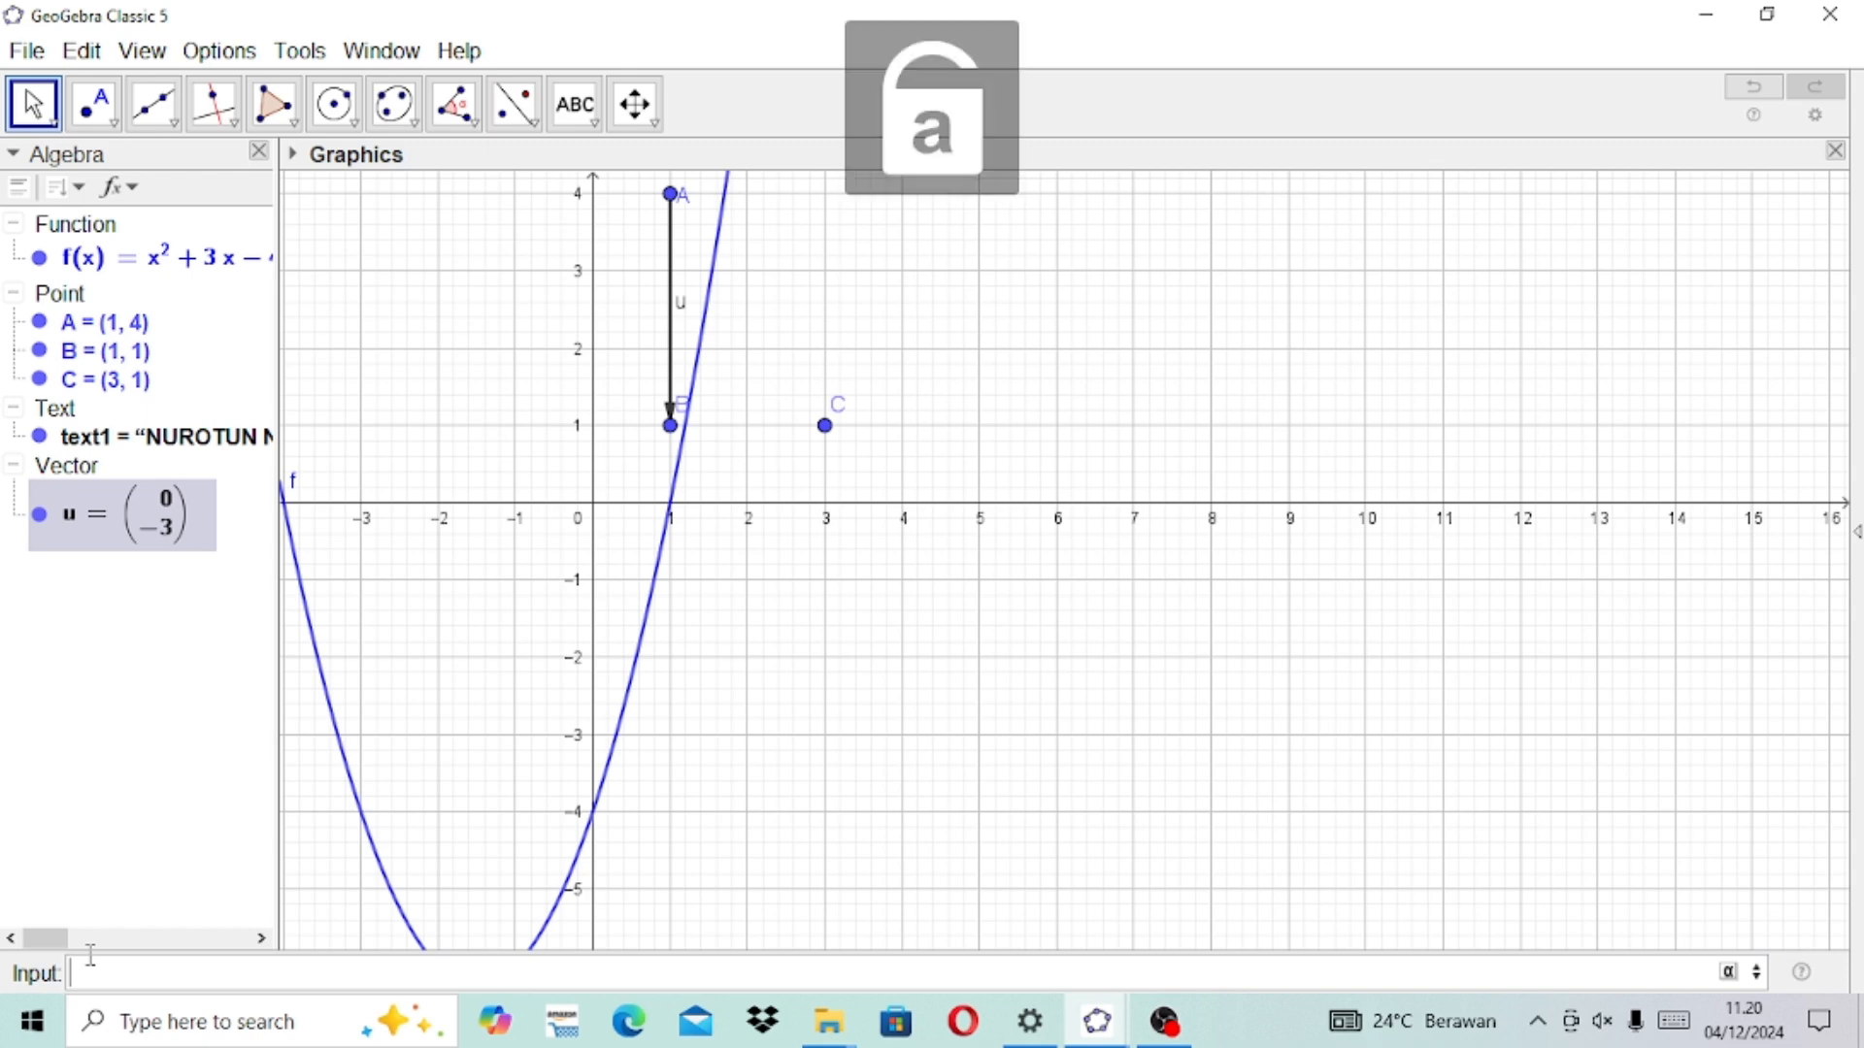
text(vect)
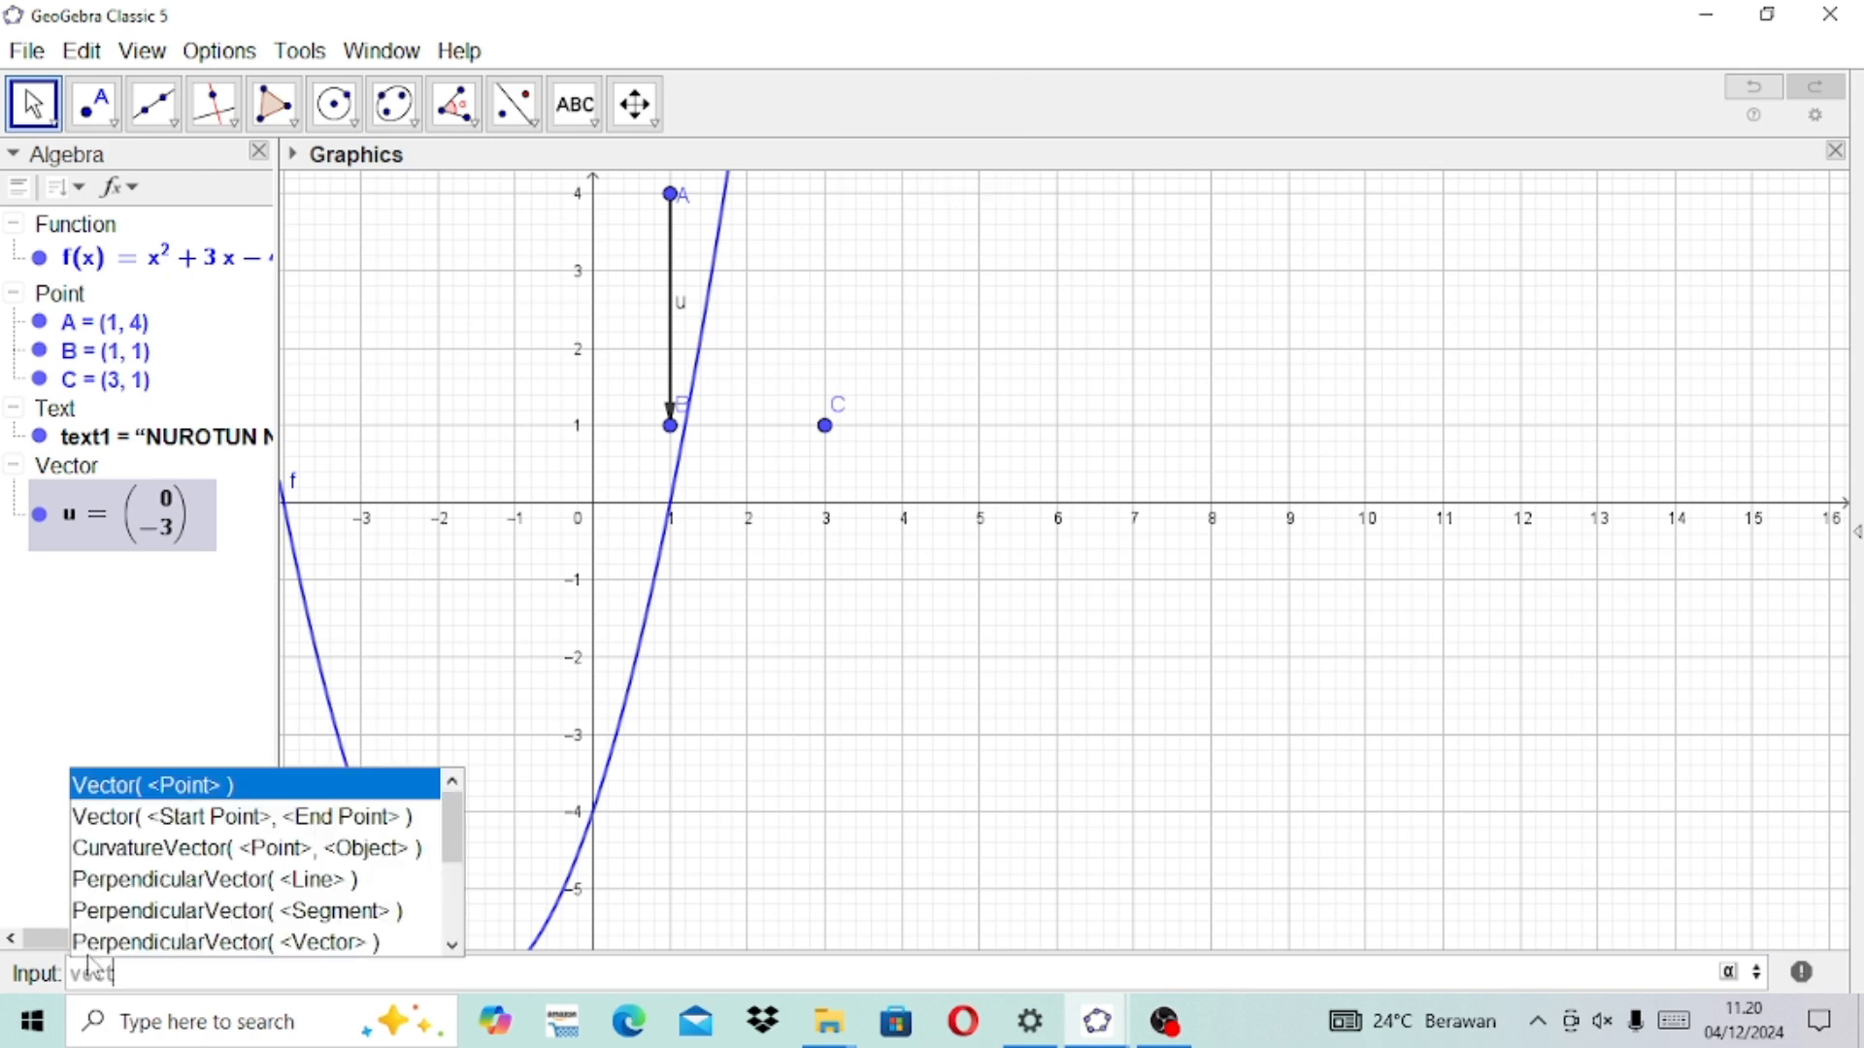
text(or)
click(206, 814)
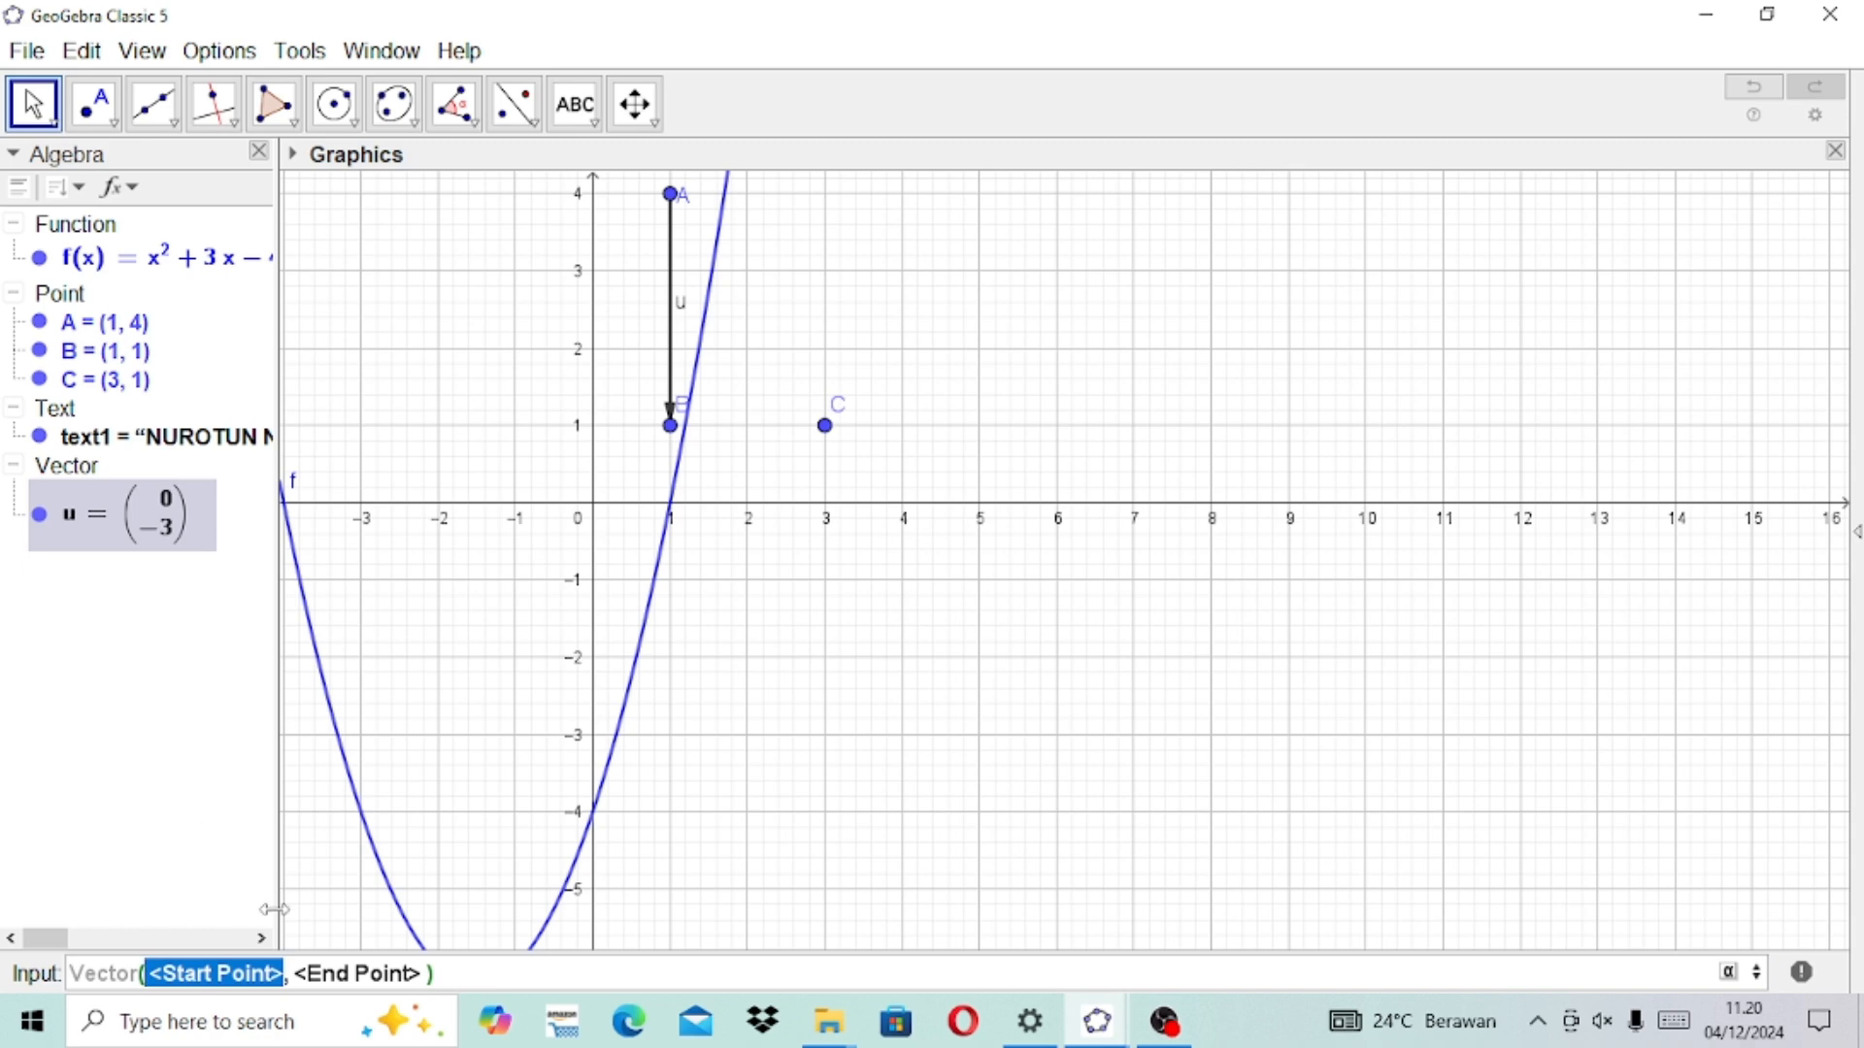
key(BackSpace)
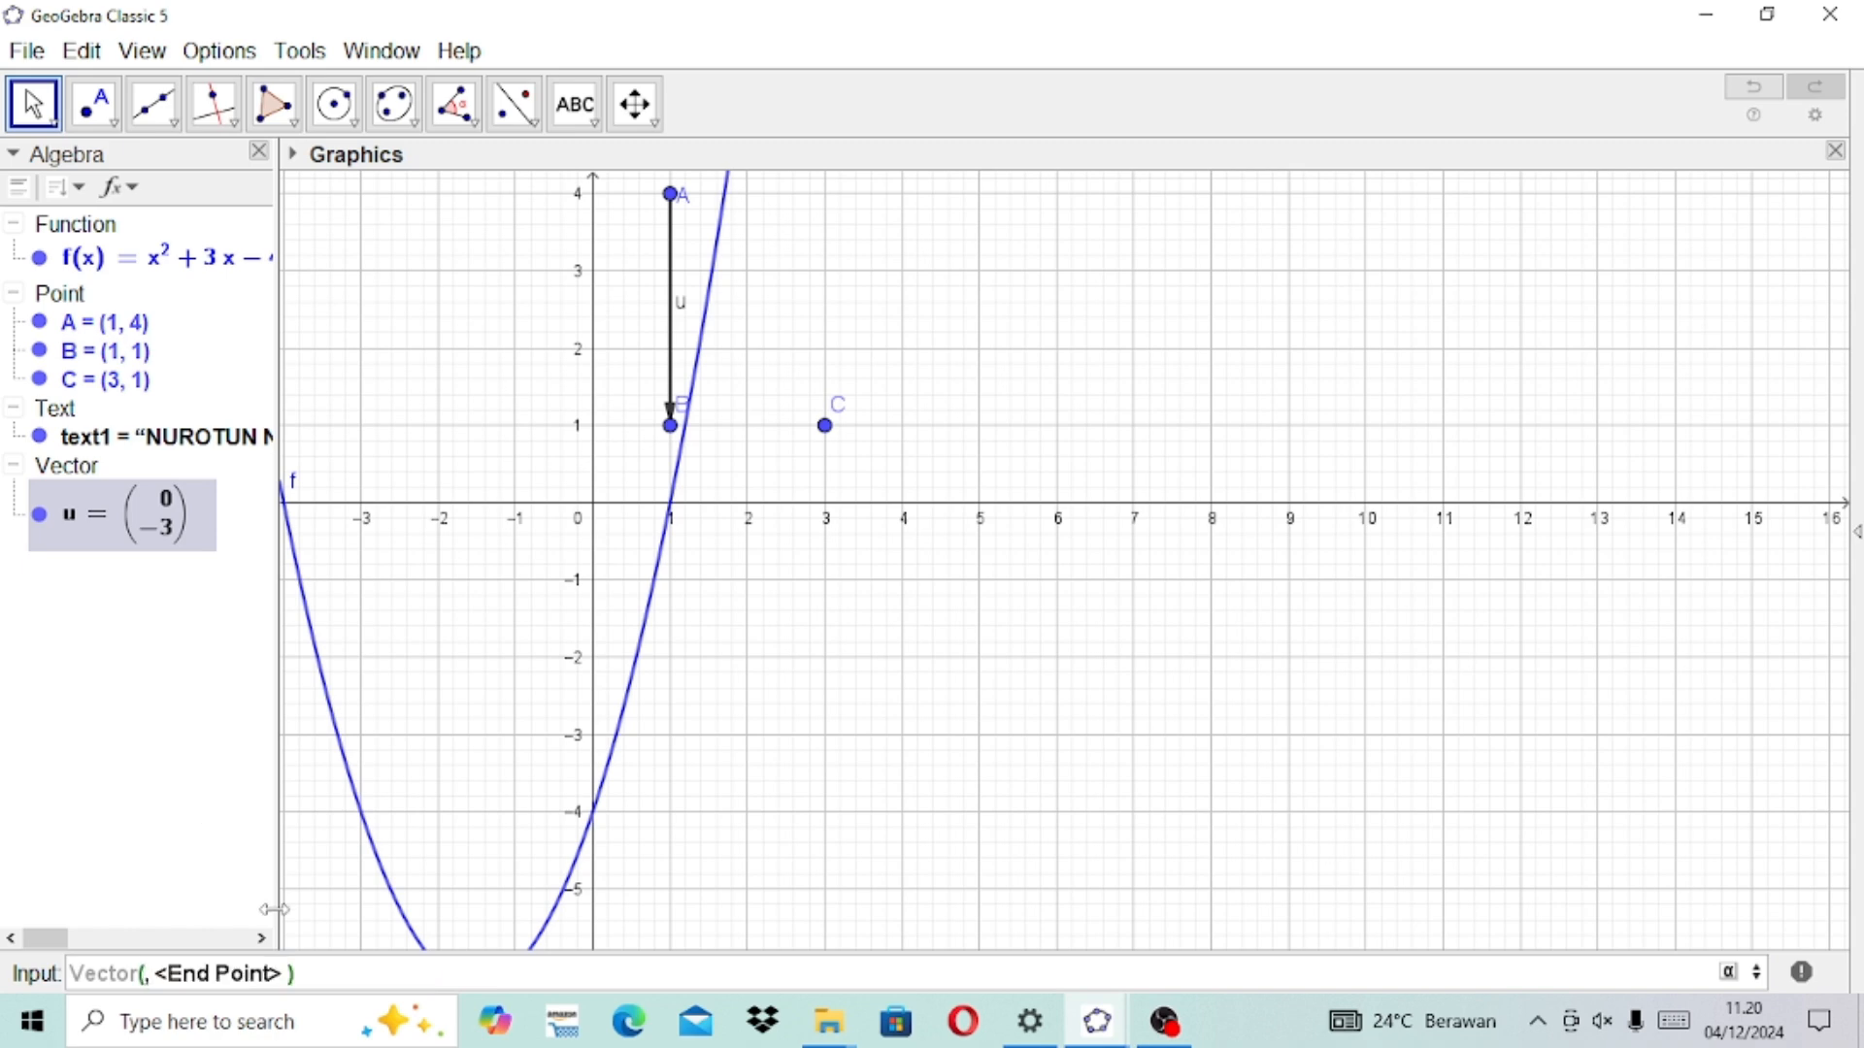
key(Caps_Lock)
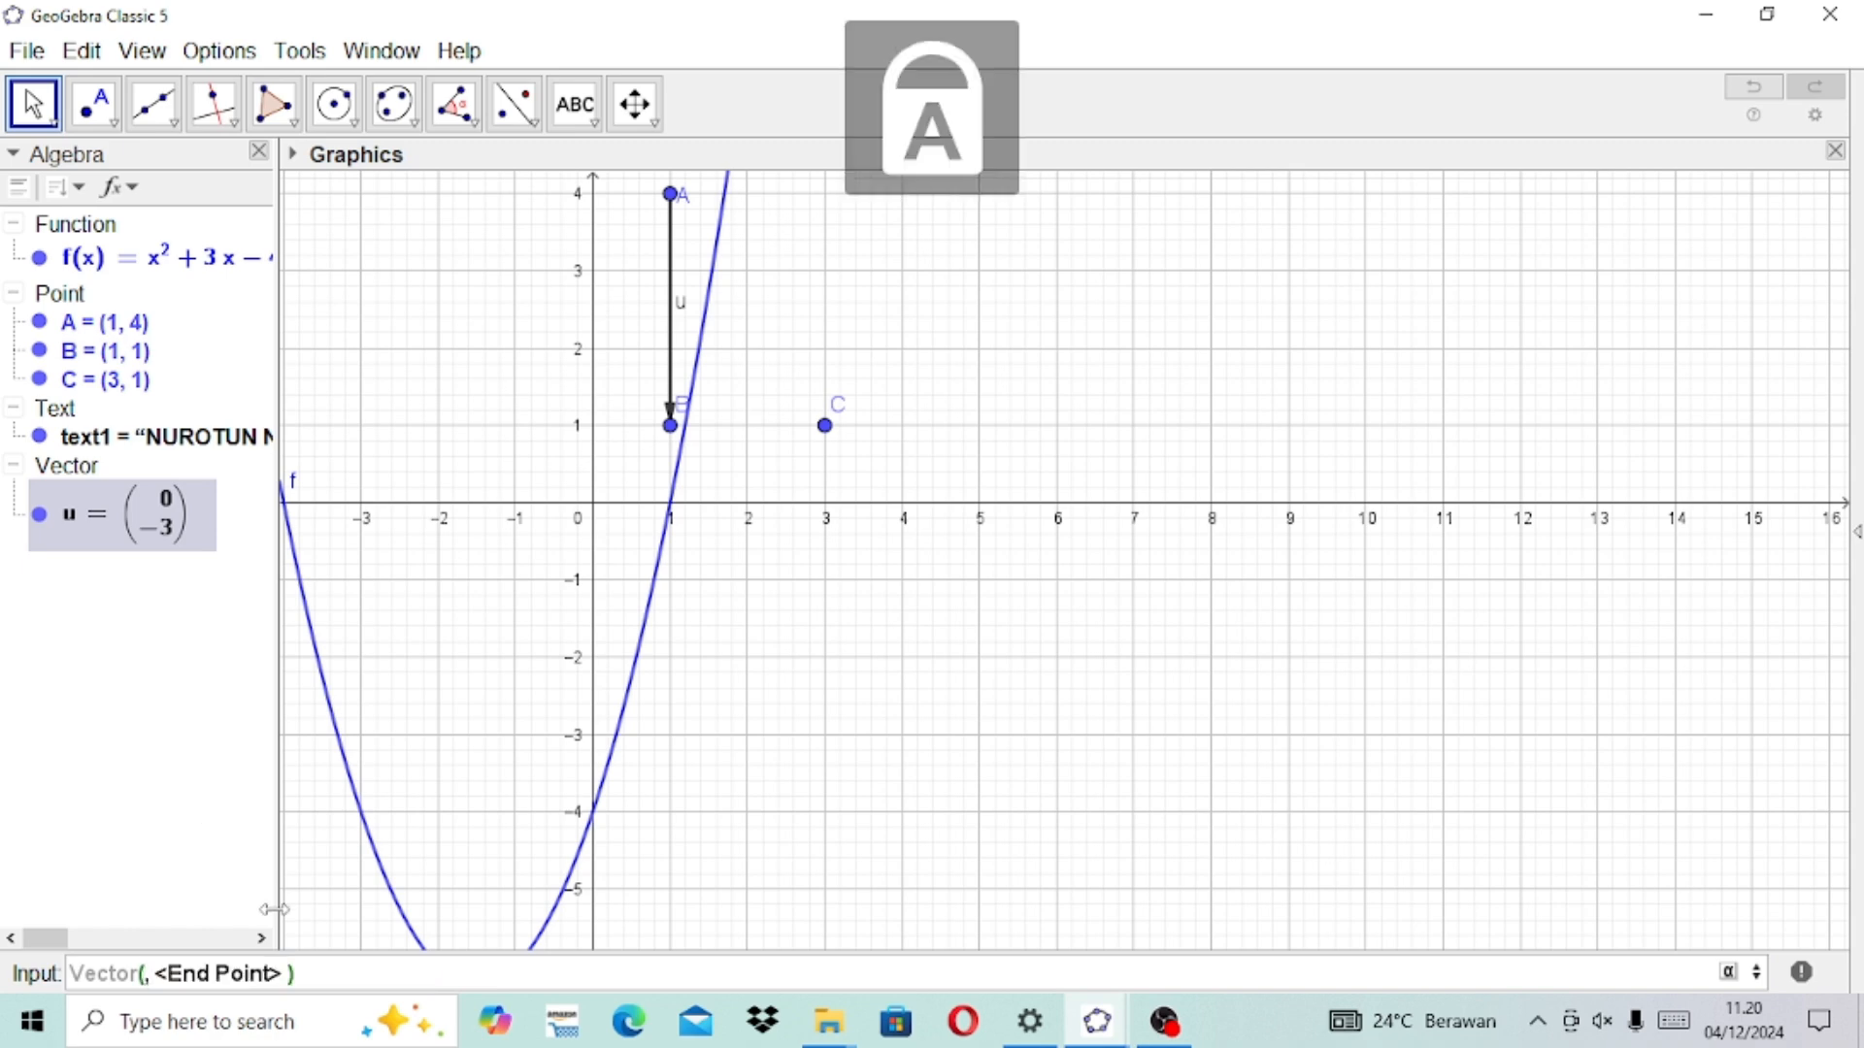
text(B)
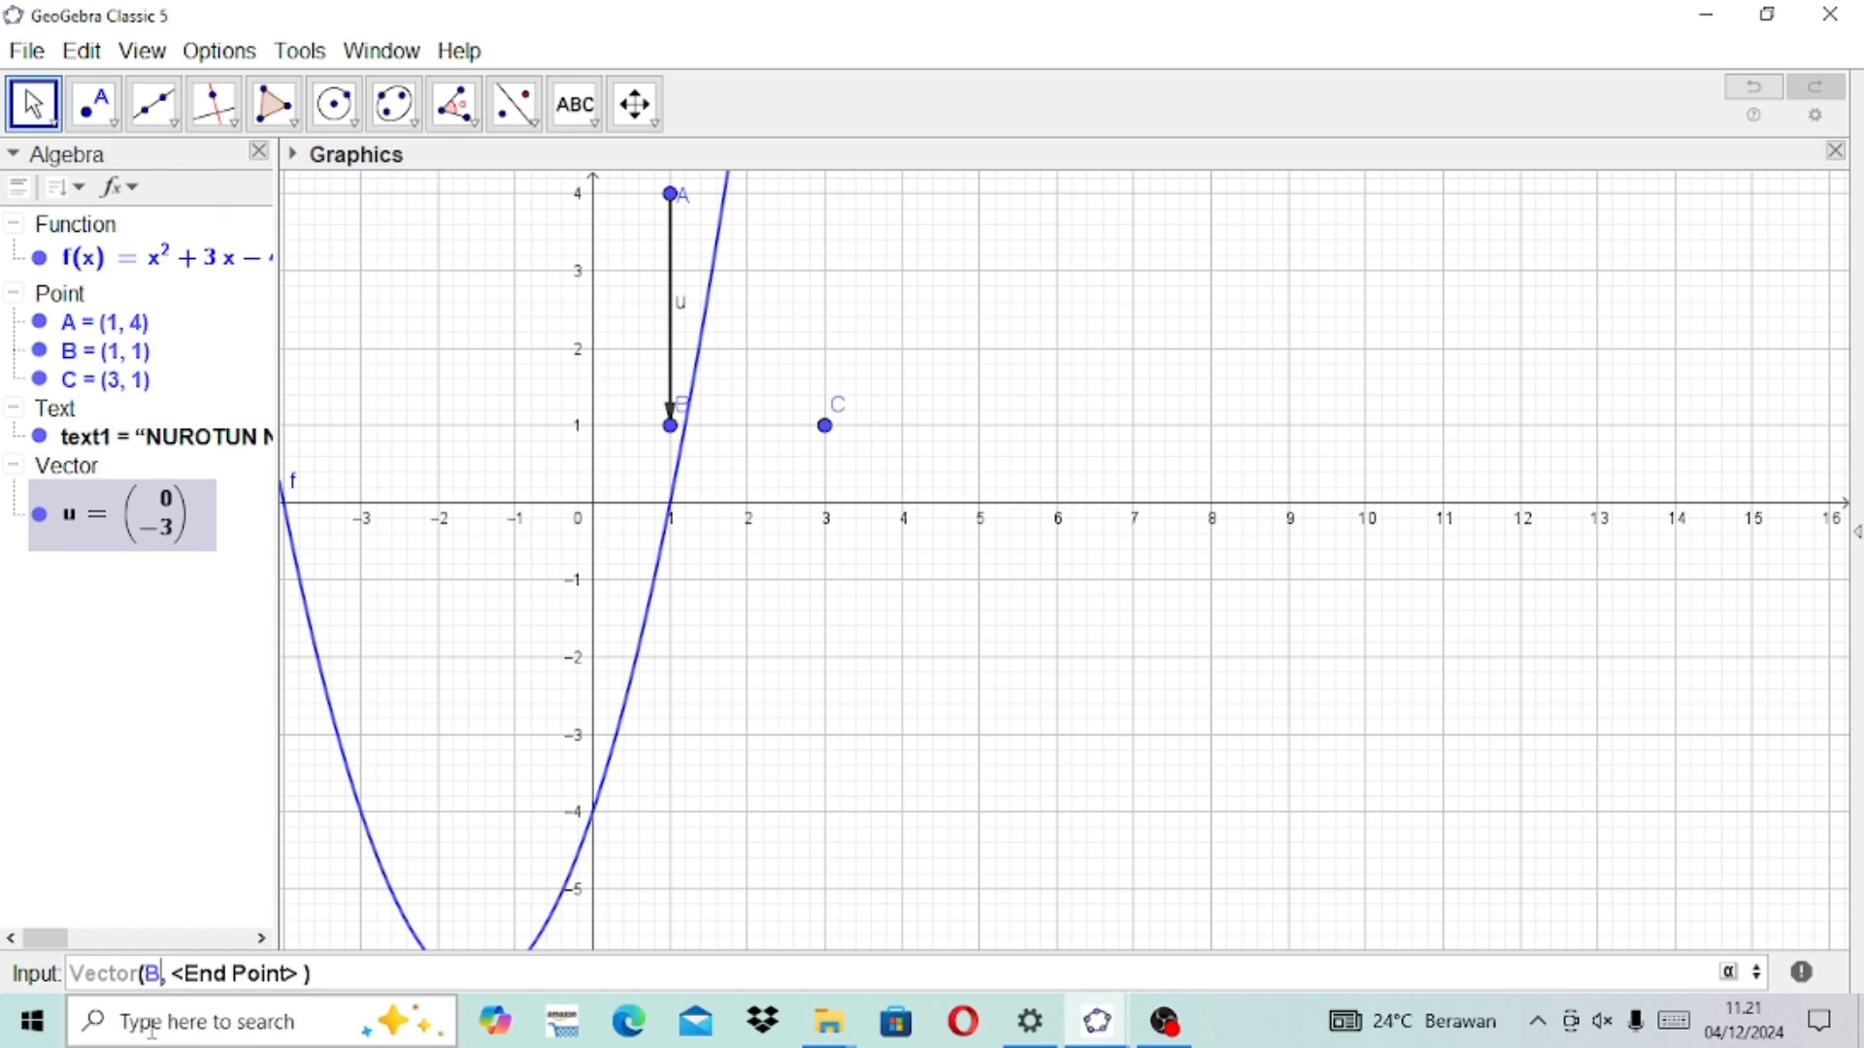
Step: Set the Vector command's end point to C and create the vector from point B to point C
drag(304, 967, 298, 966)
key(BackSpace)
key(BackSpace)
key(BackSpace)
key(BackSpace)
key(BackSpace)
key(BackSpace)
key(BackSpace)
key(BackSpace)
key(BackSpace)
key(BackSpace)
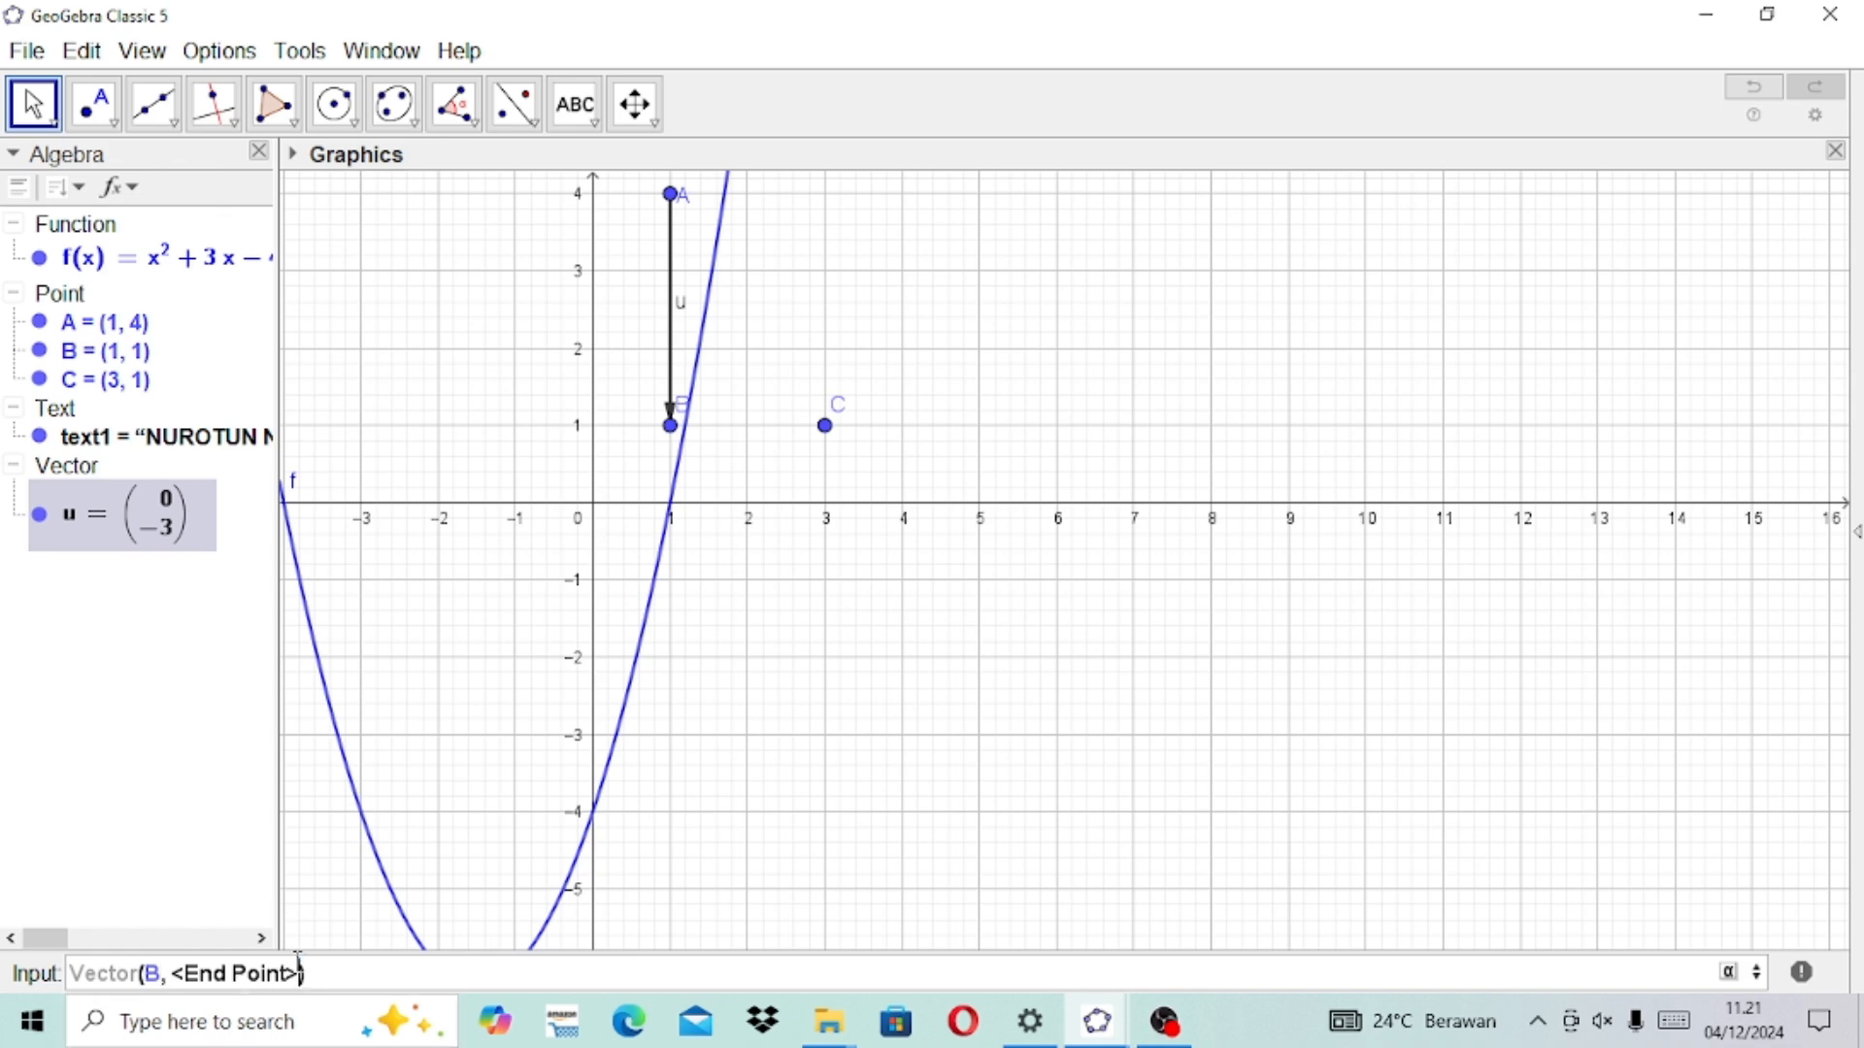
key(BackSpace)
key(BackSpace)
text(C)
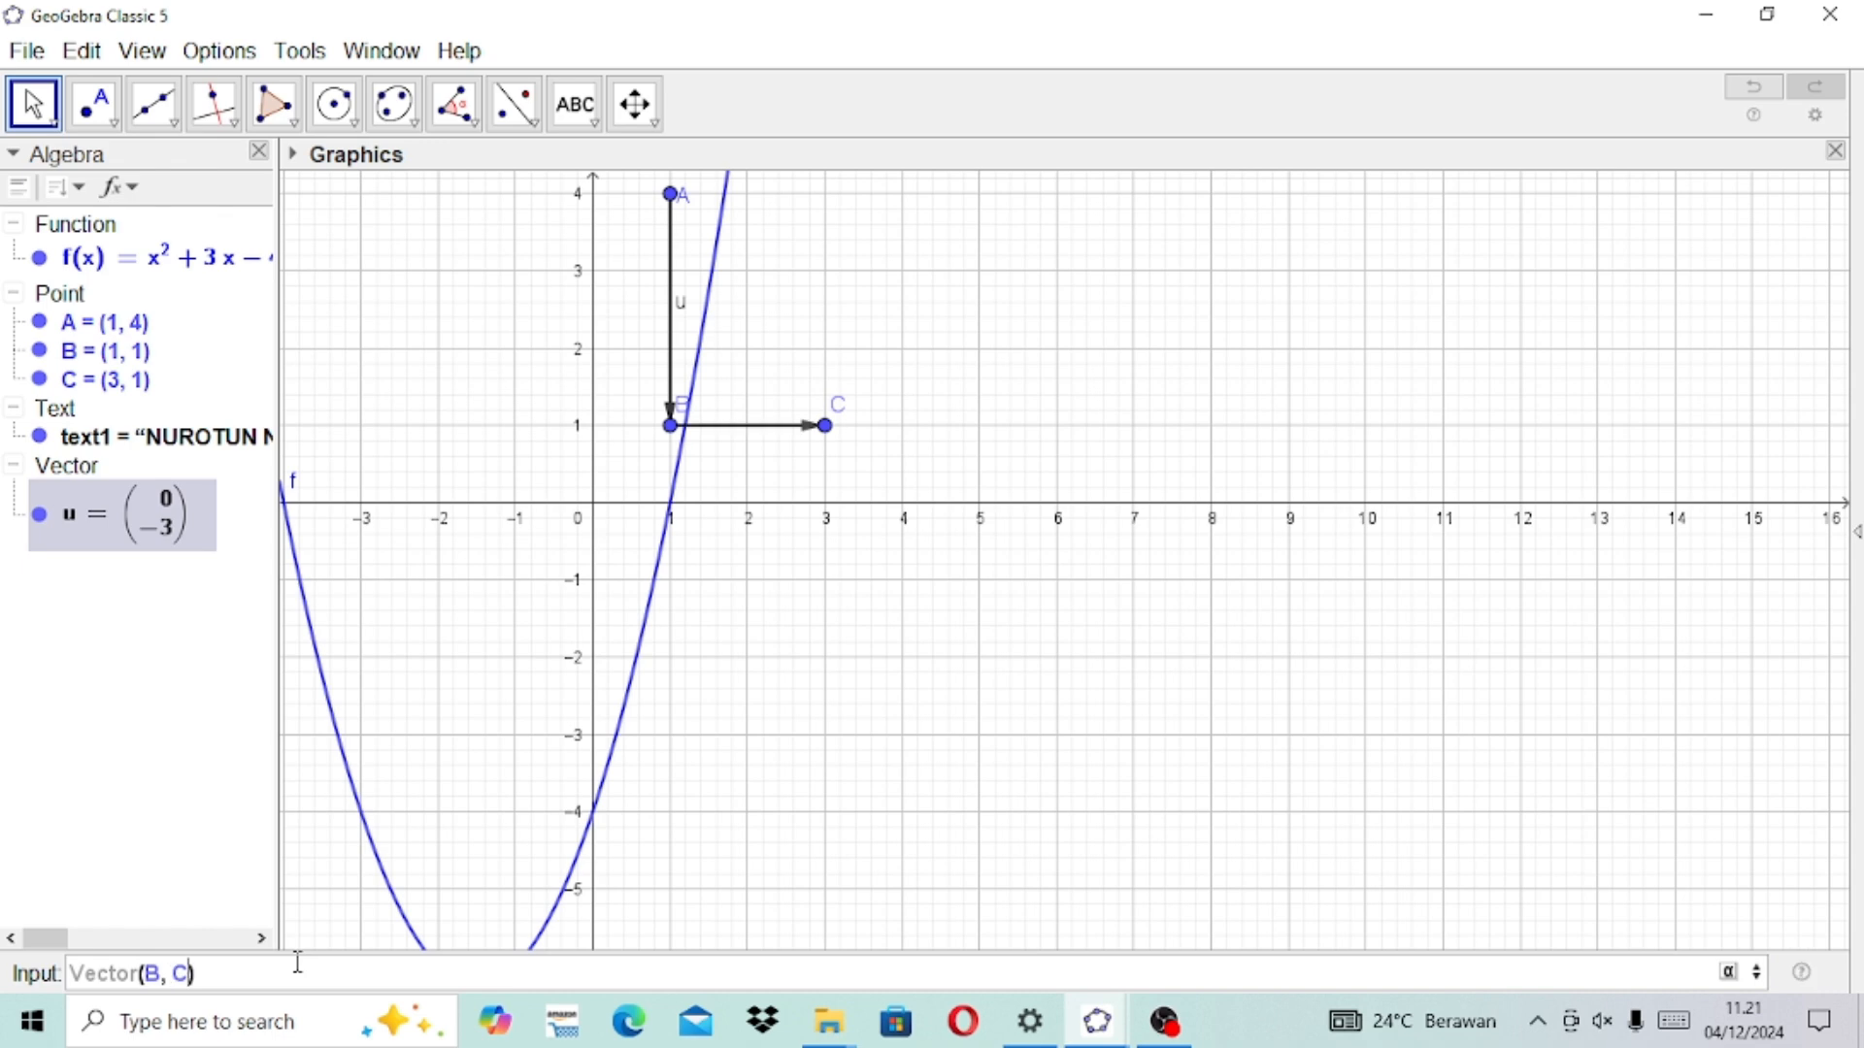
key(Return)
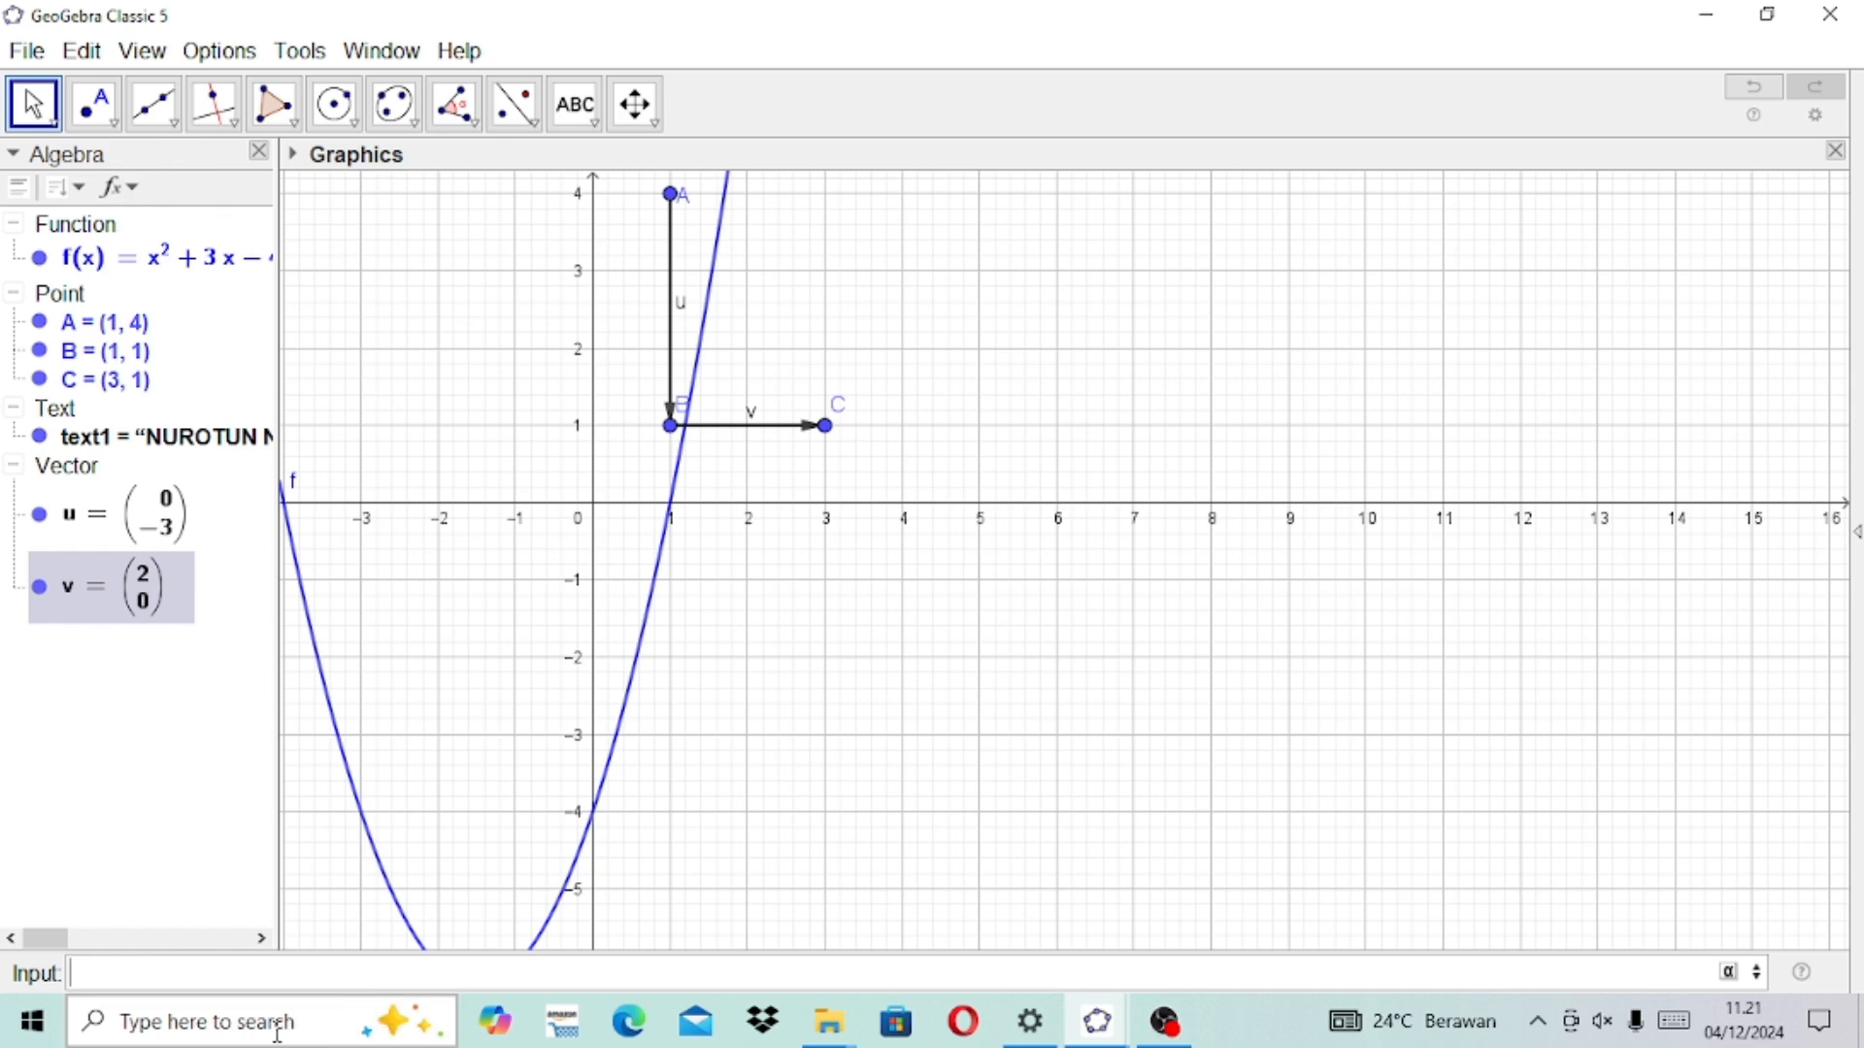
Step: Enter the Translate command in its object and vector form with function f as the object
text(TR)
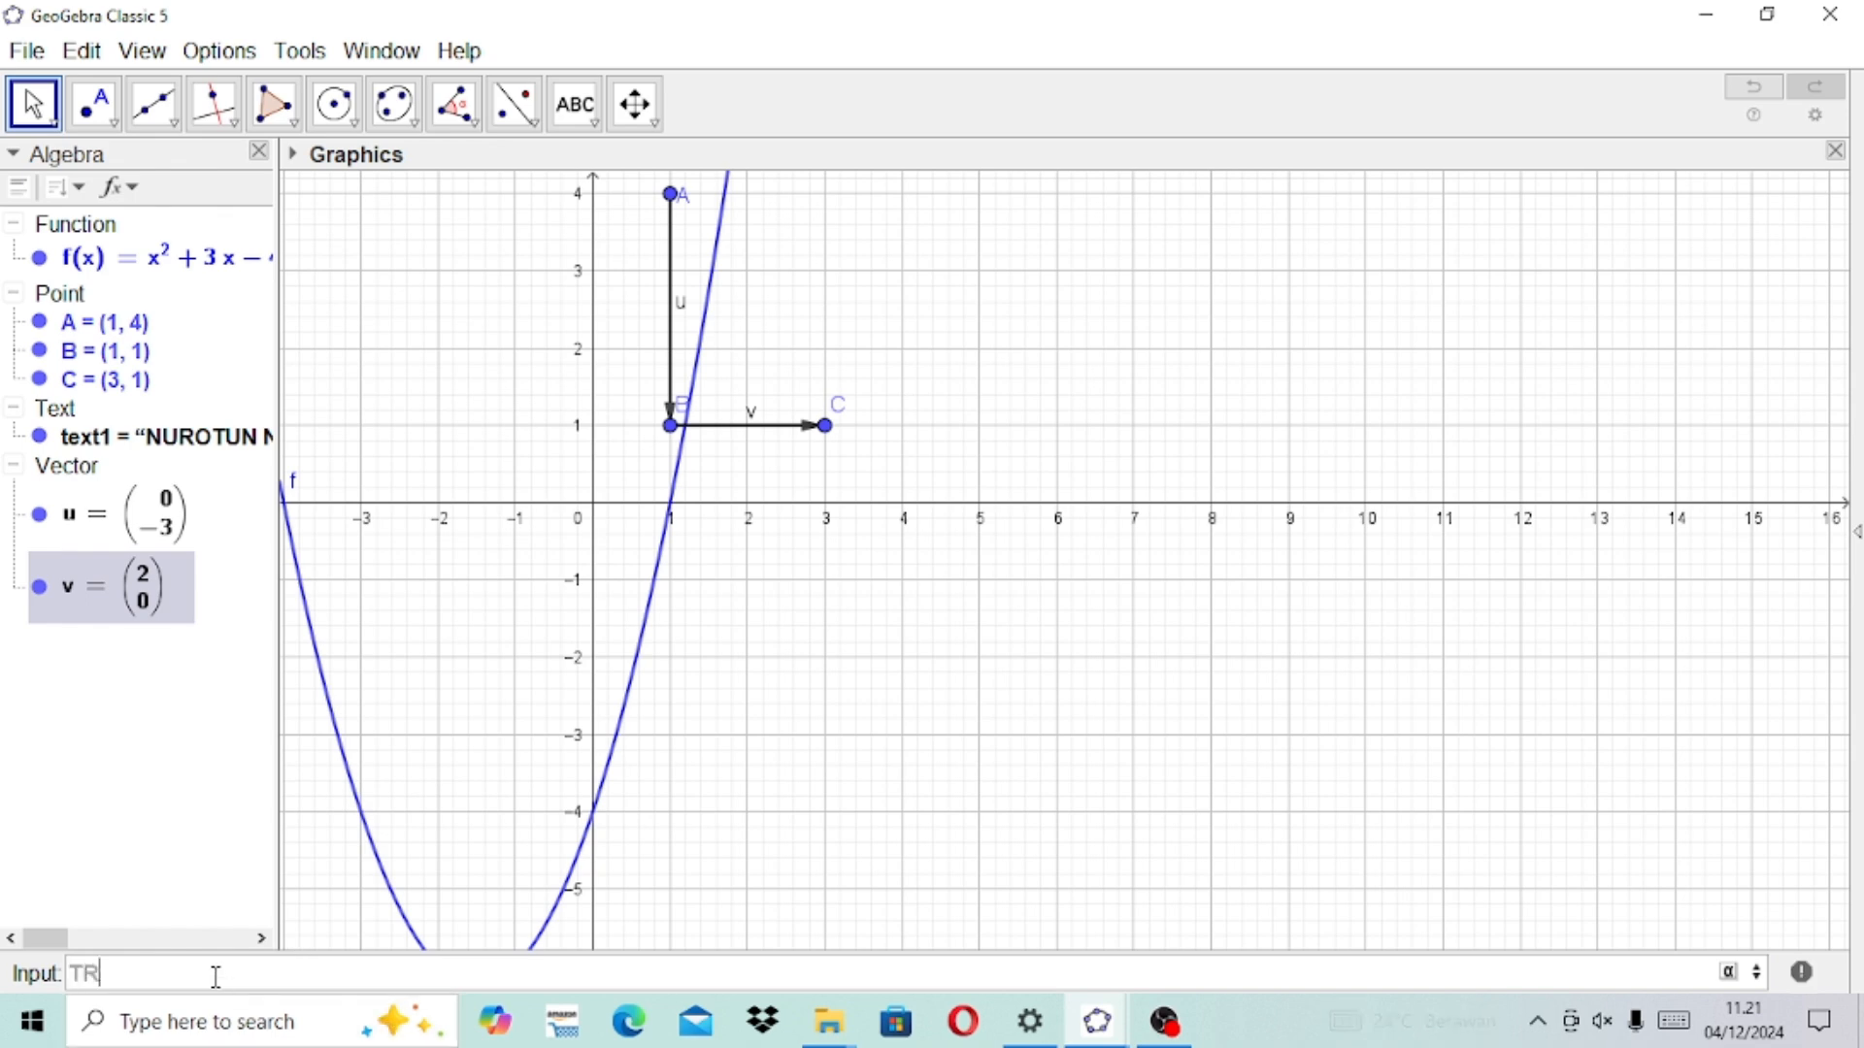
text(A)
key(BackSpace)
key(BackSpace)
key(BackSpace)
key(Caps_Lock)
text(tra)
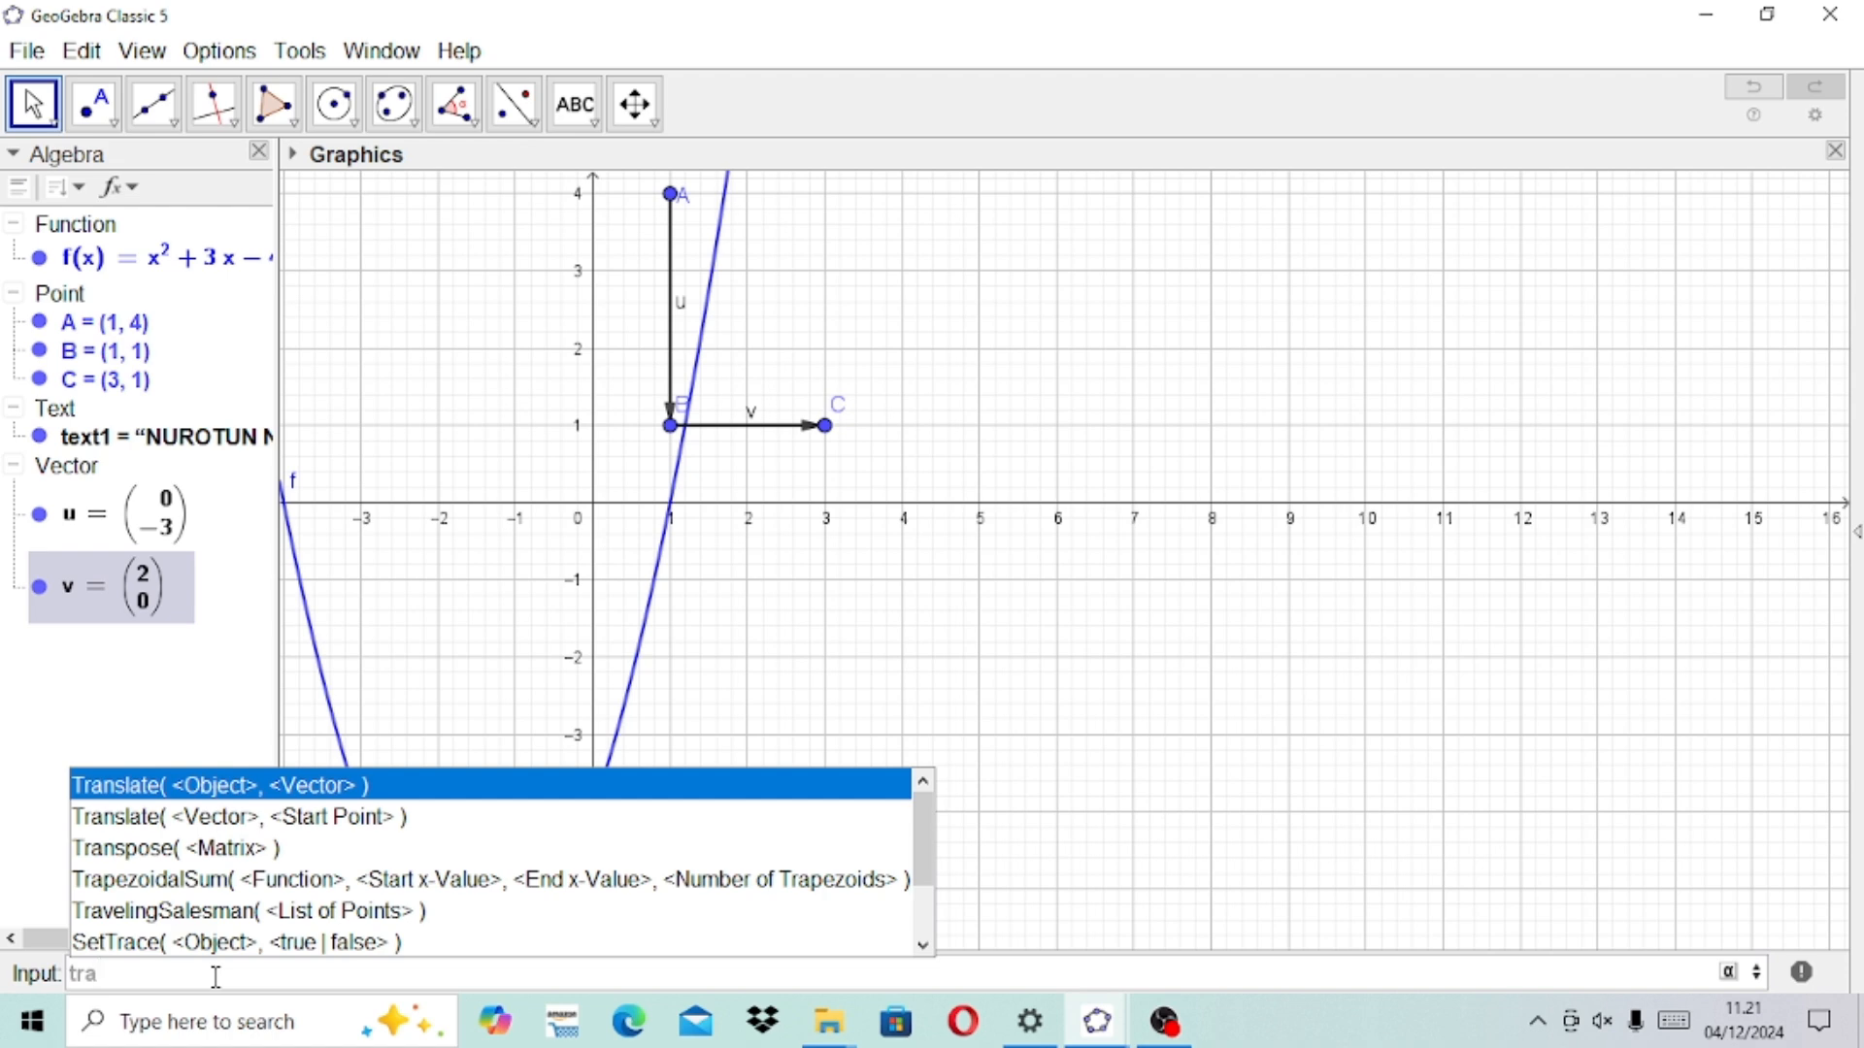
text(n)
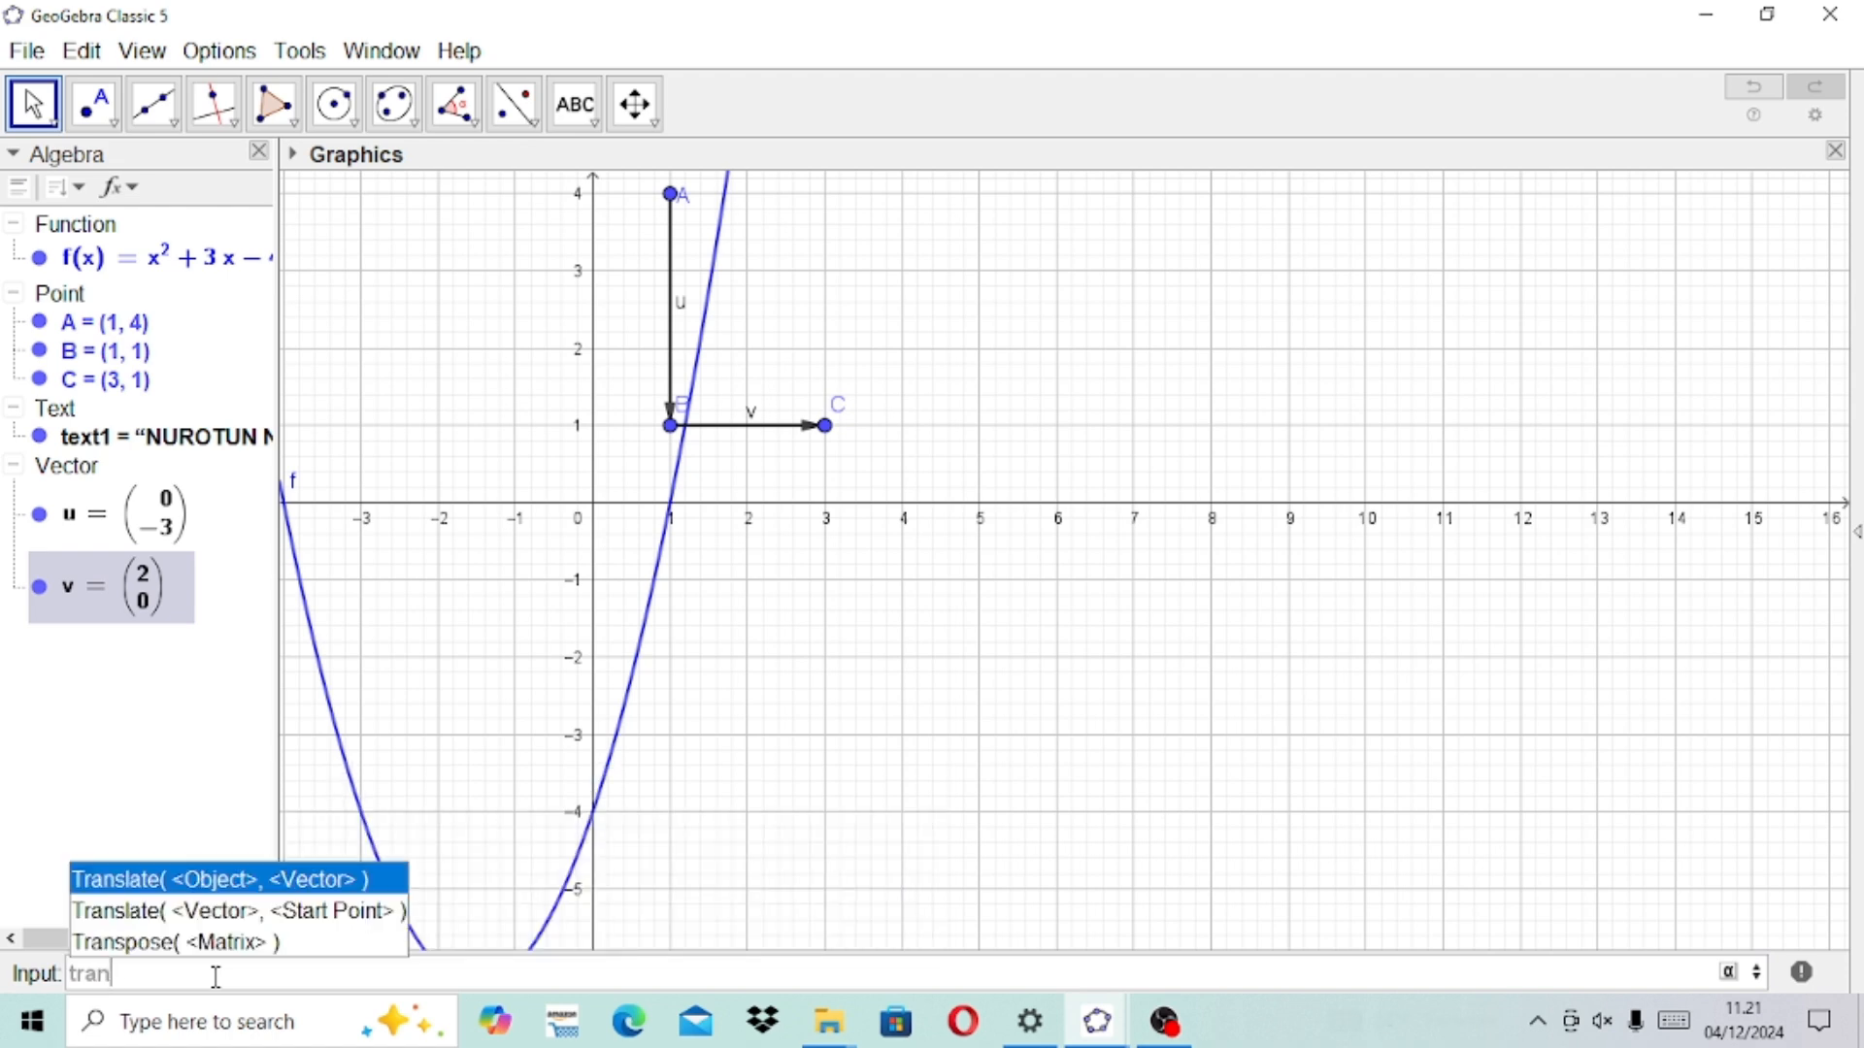
click(221, 886)
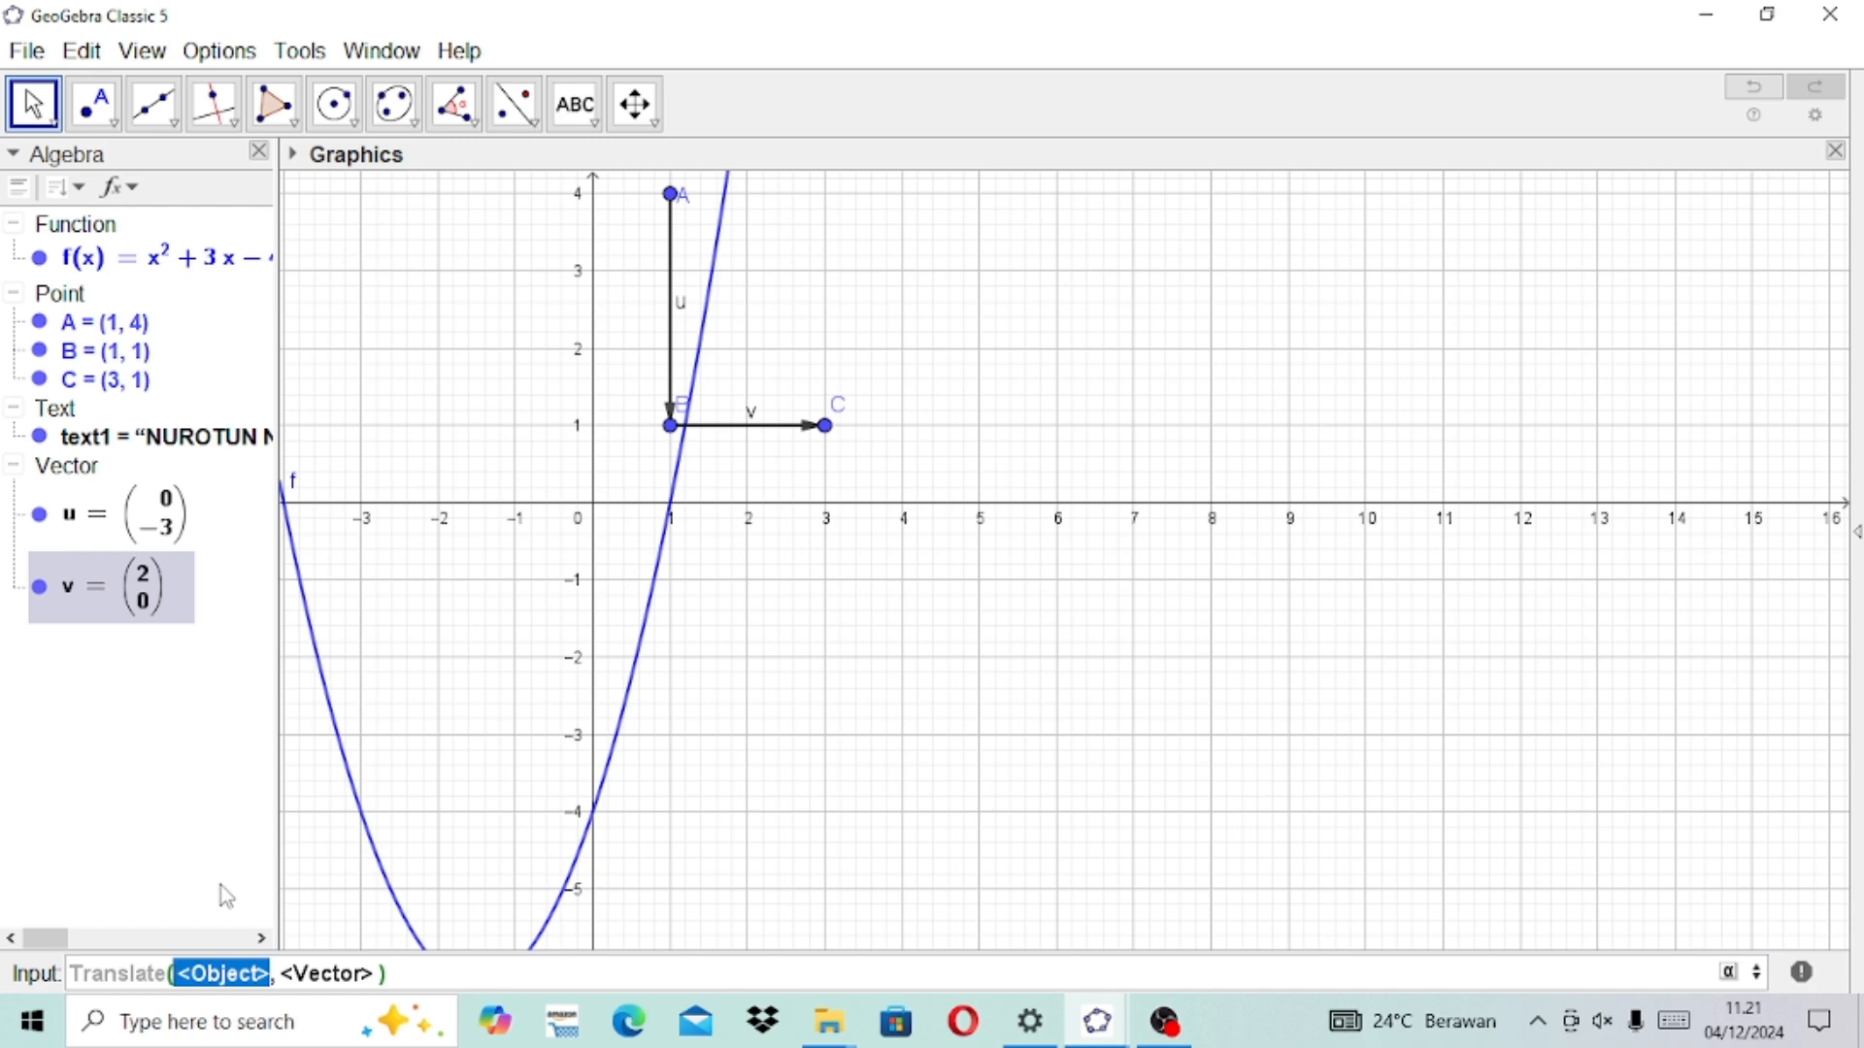
key(BackSpace)
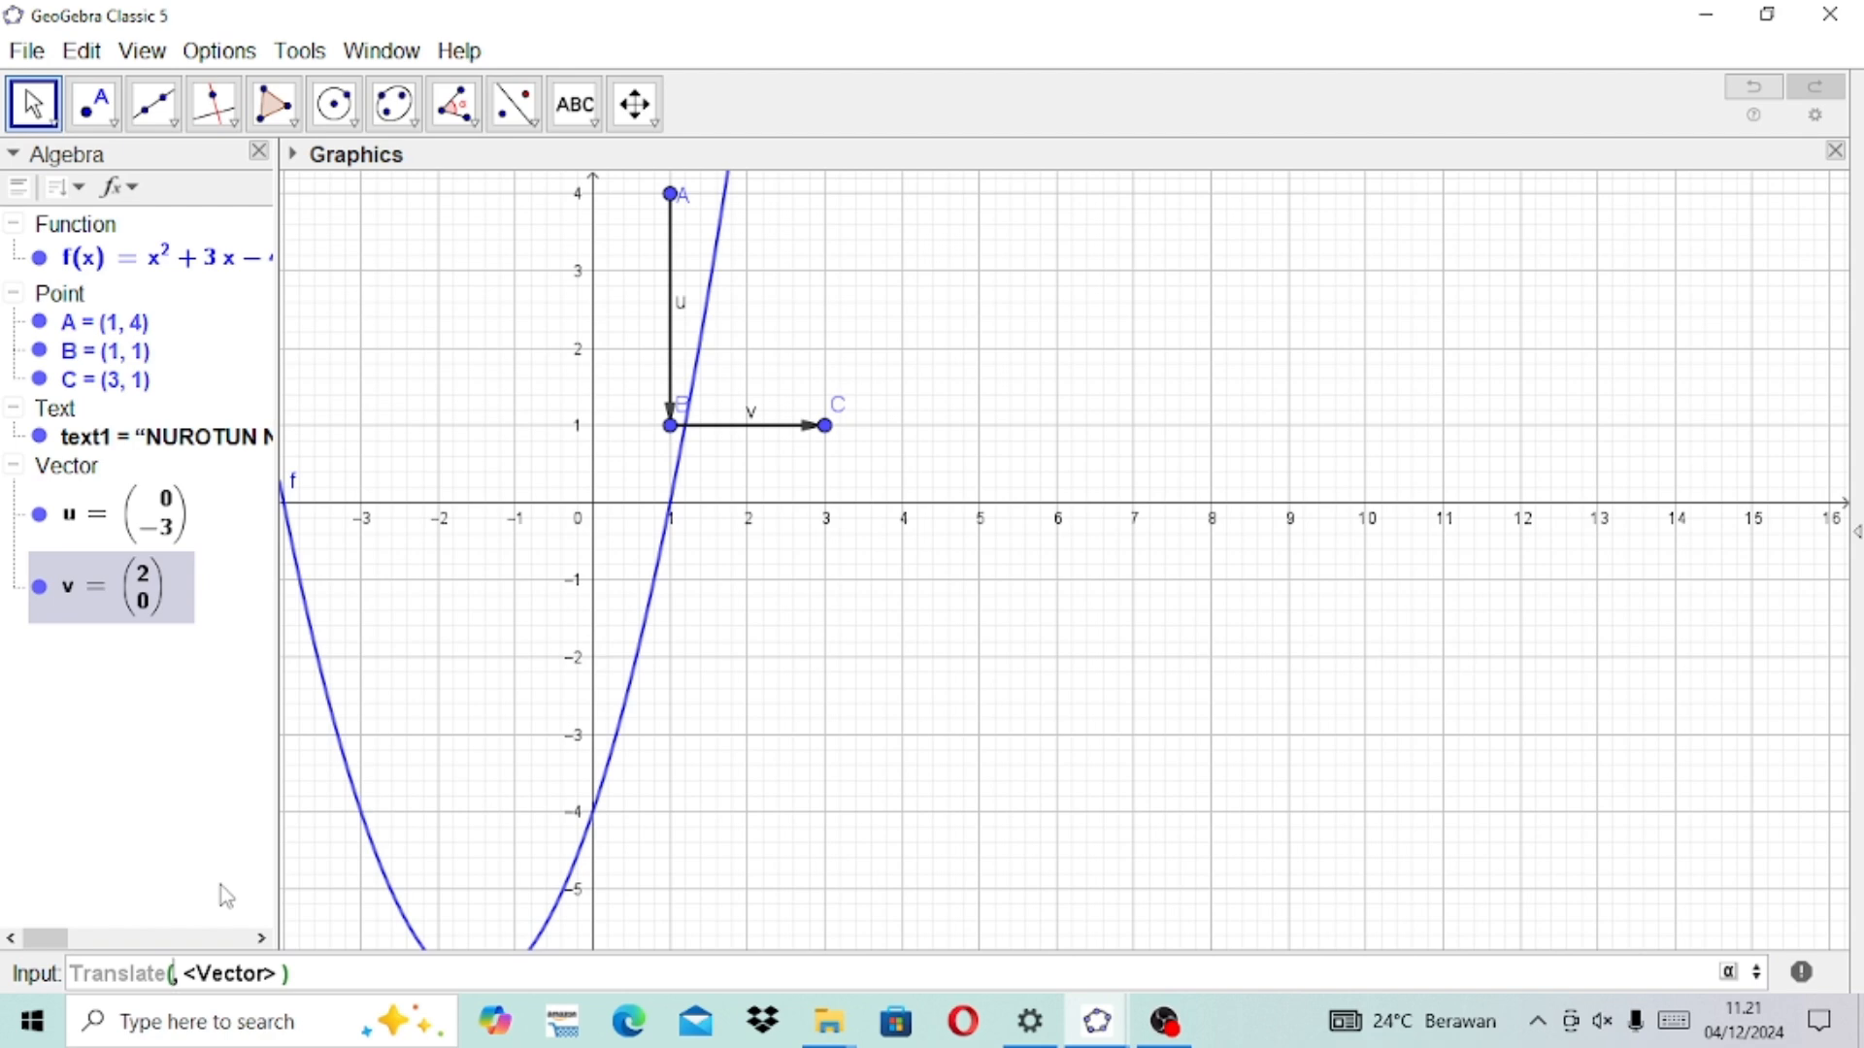
text(u)
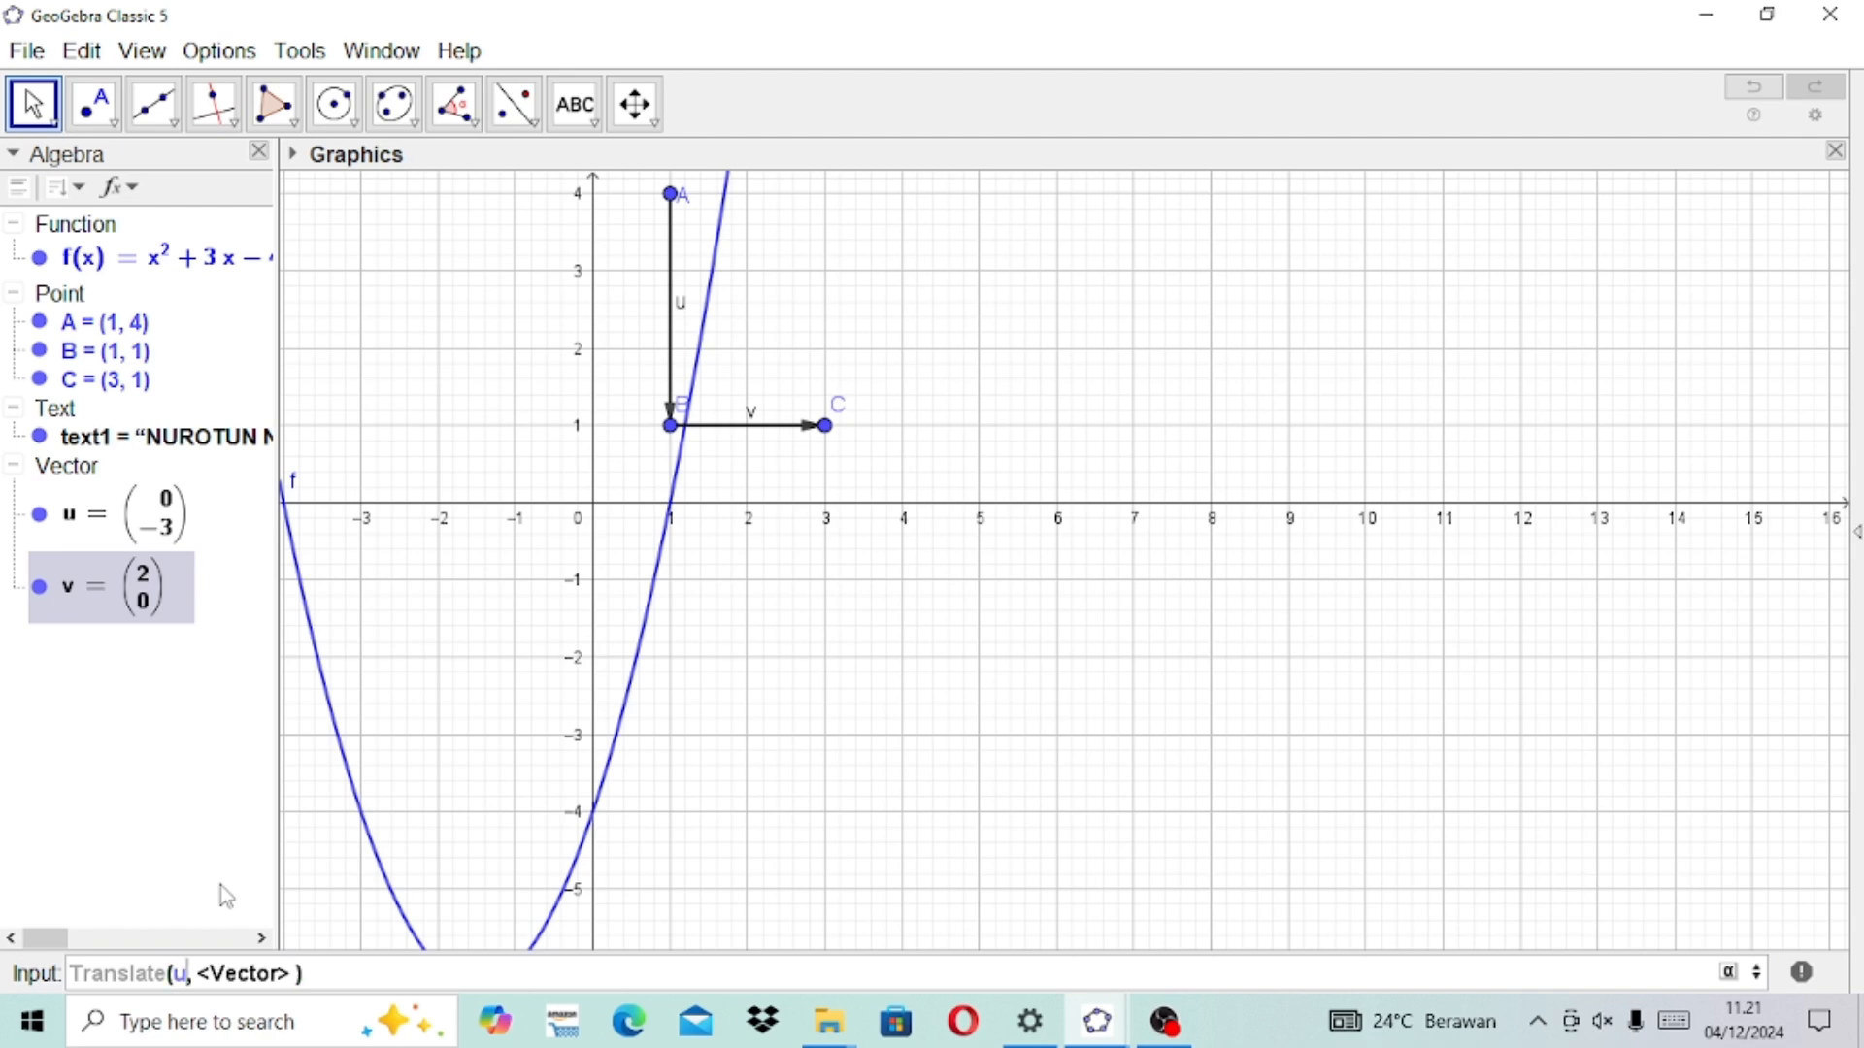
key(BackSpace)
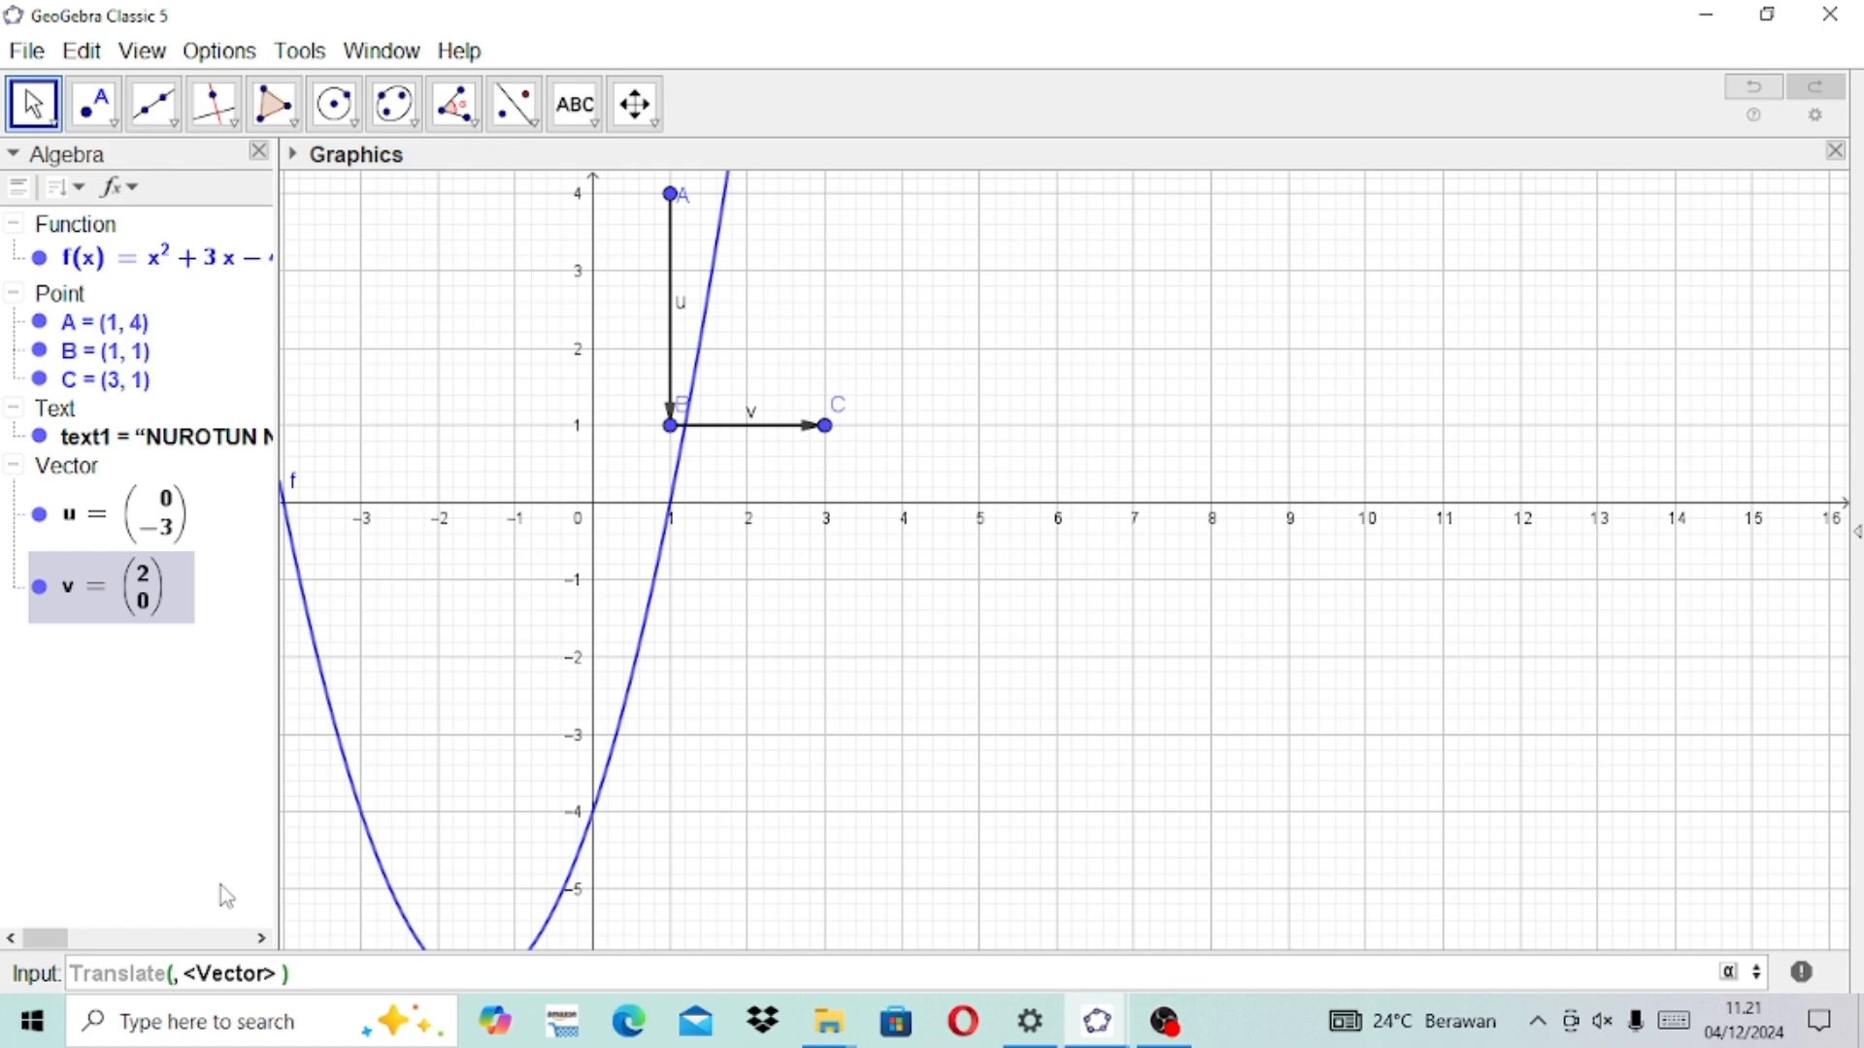
text(f)
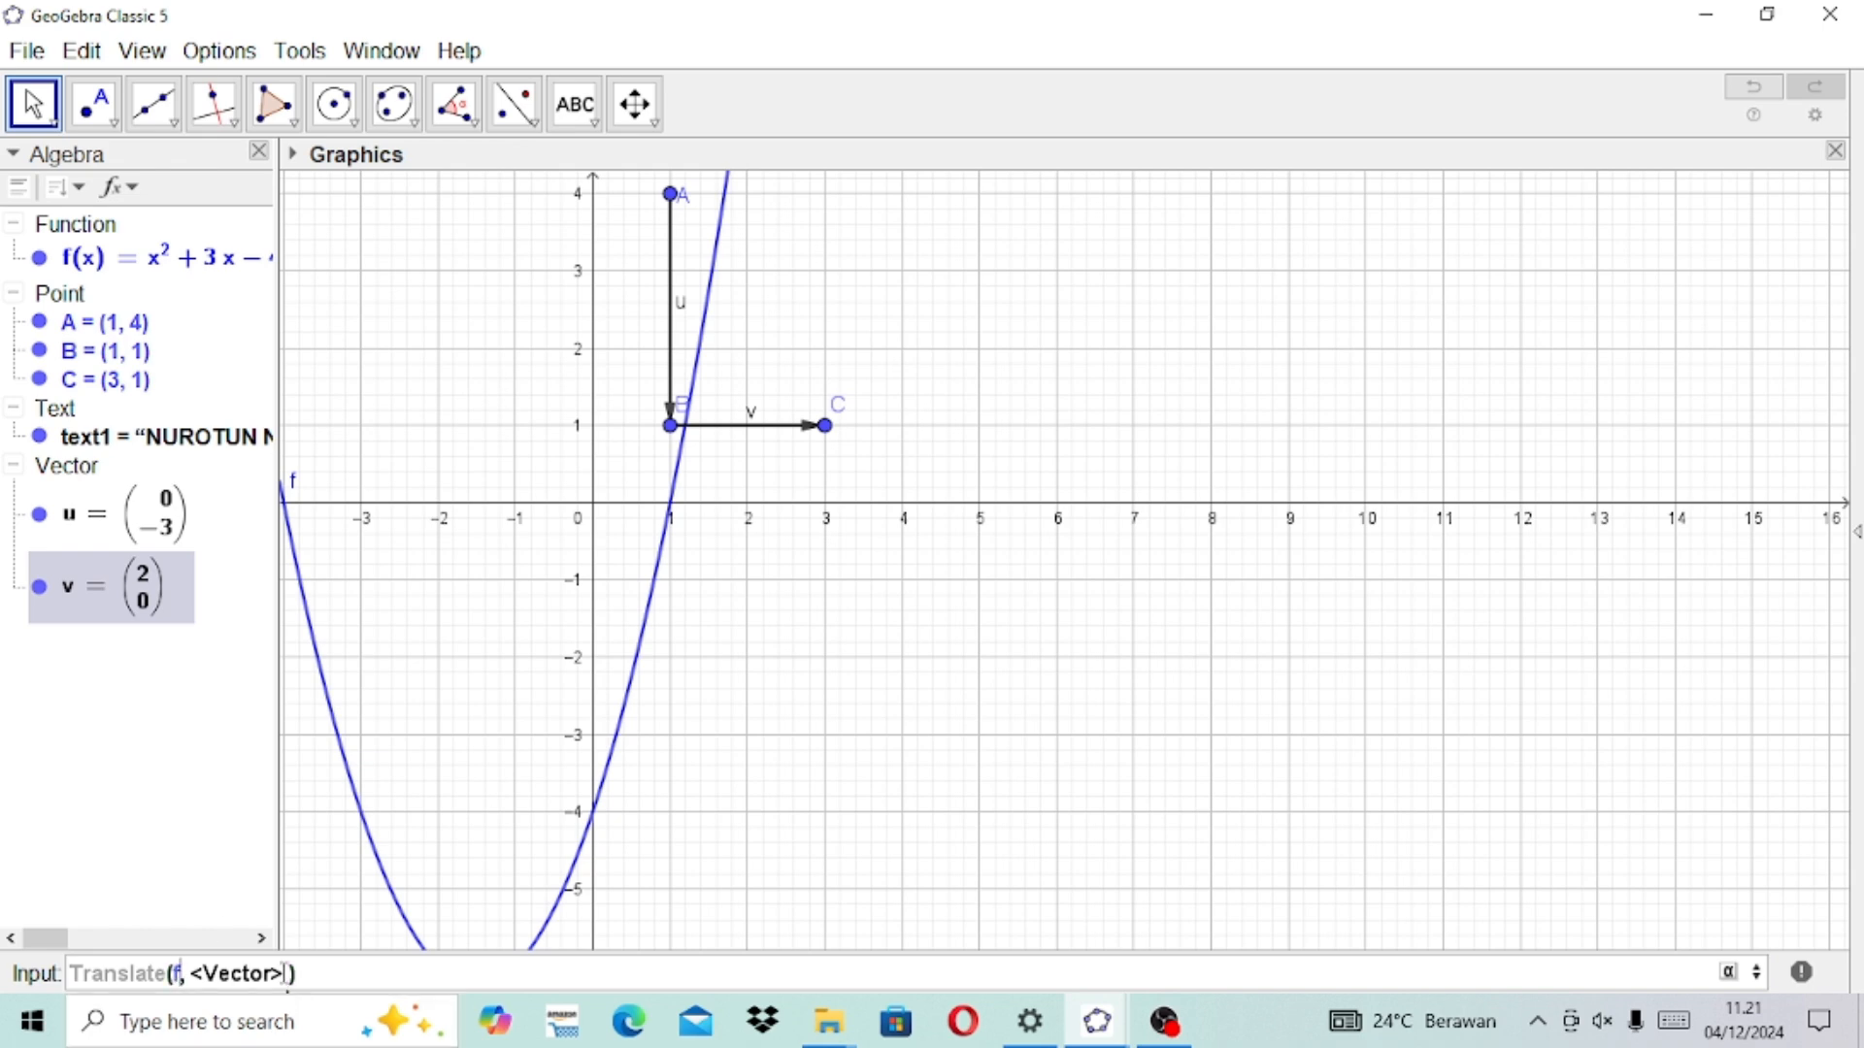
Step: Try to translate function f by vector u with the command written as Translat(f, u)
key(BackSpace)
key(BackSpace)
key(BackSpace)
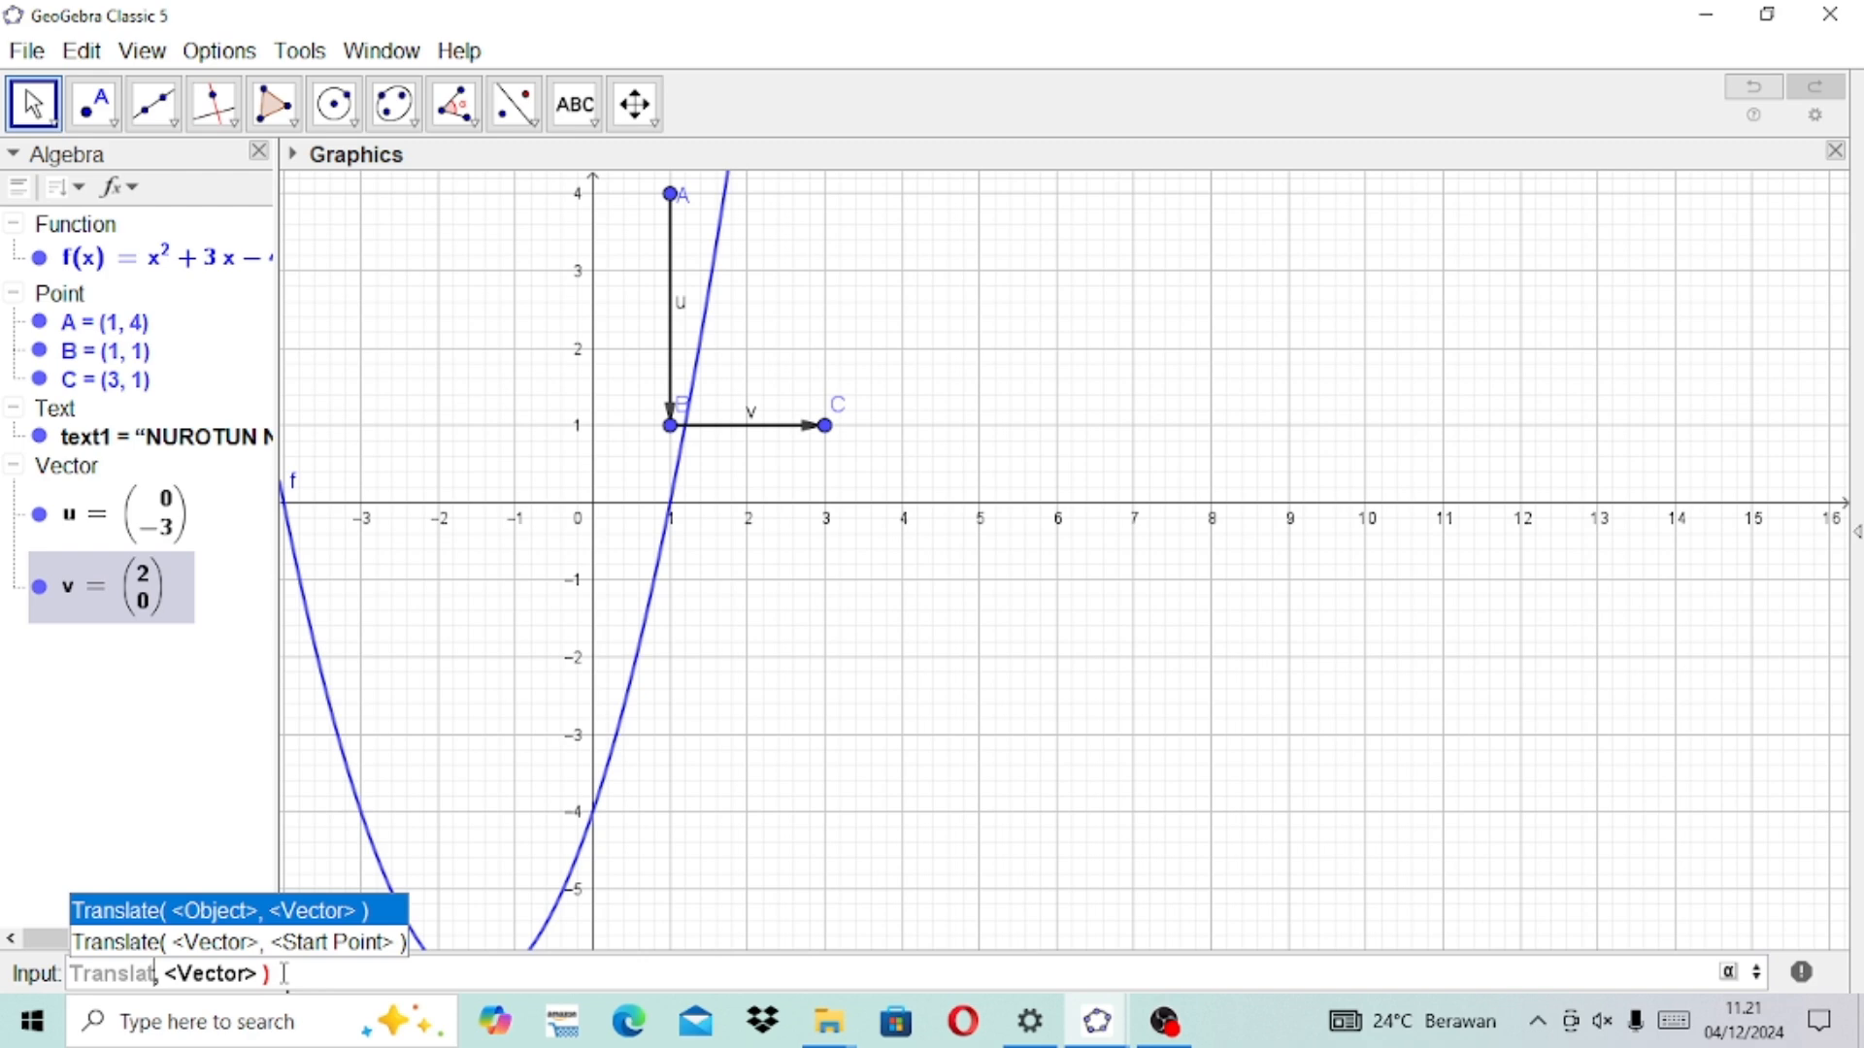
text((f)
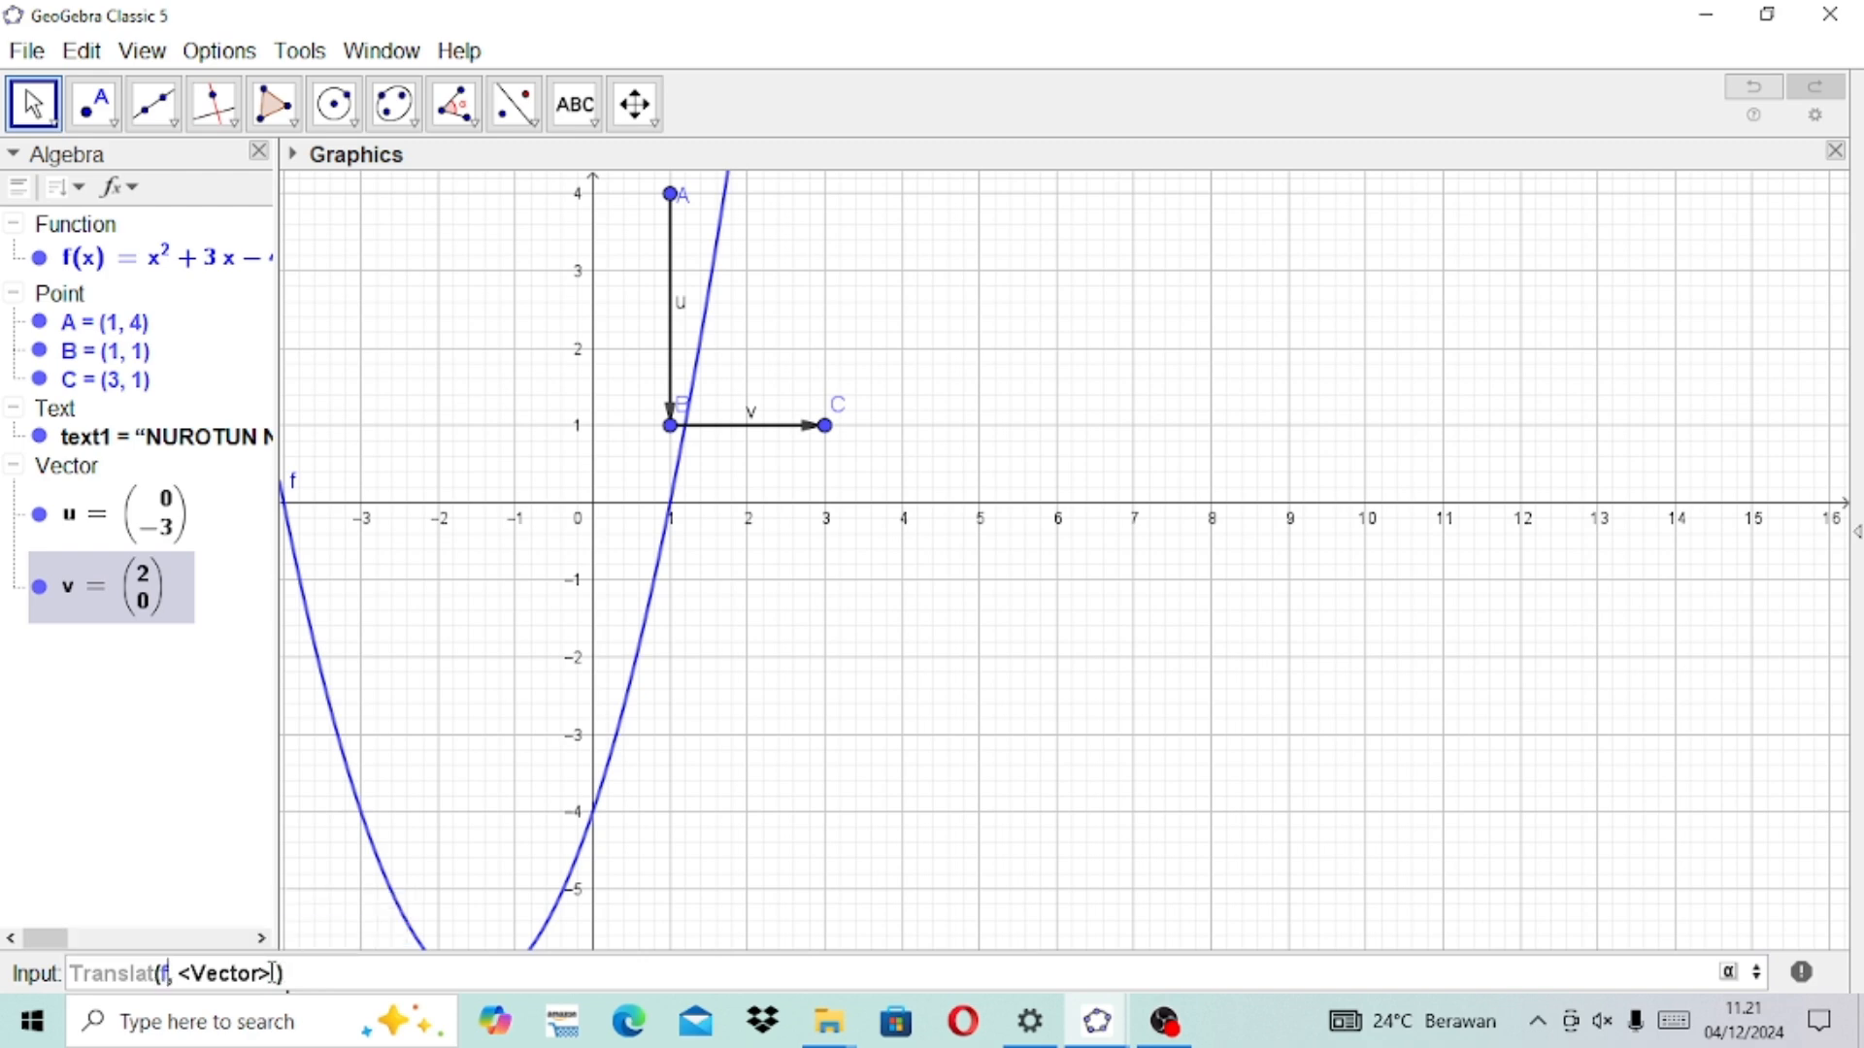
key(BackSpace)
key(BackSpace)
key(BackSpace)
key(BackSpace)
key(BackSpace)
key(BackSpace)
key(BackSpace)
key(BackSpace)
text(u)
key(Return)
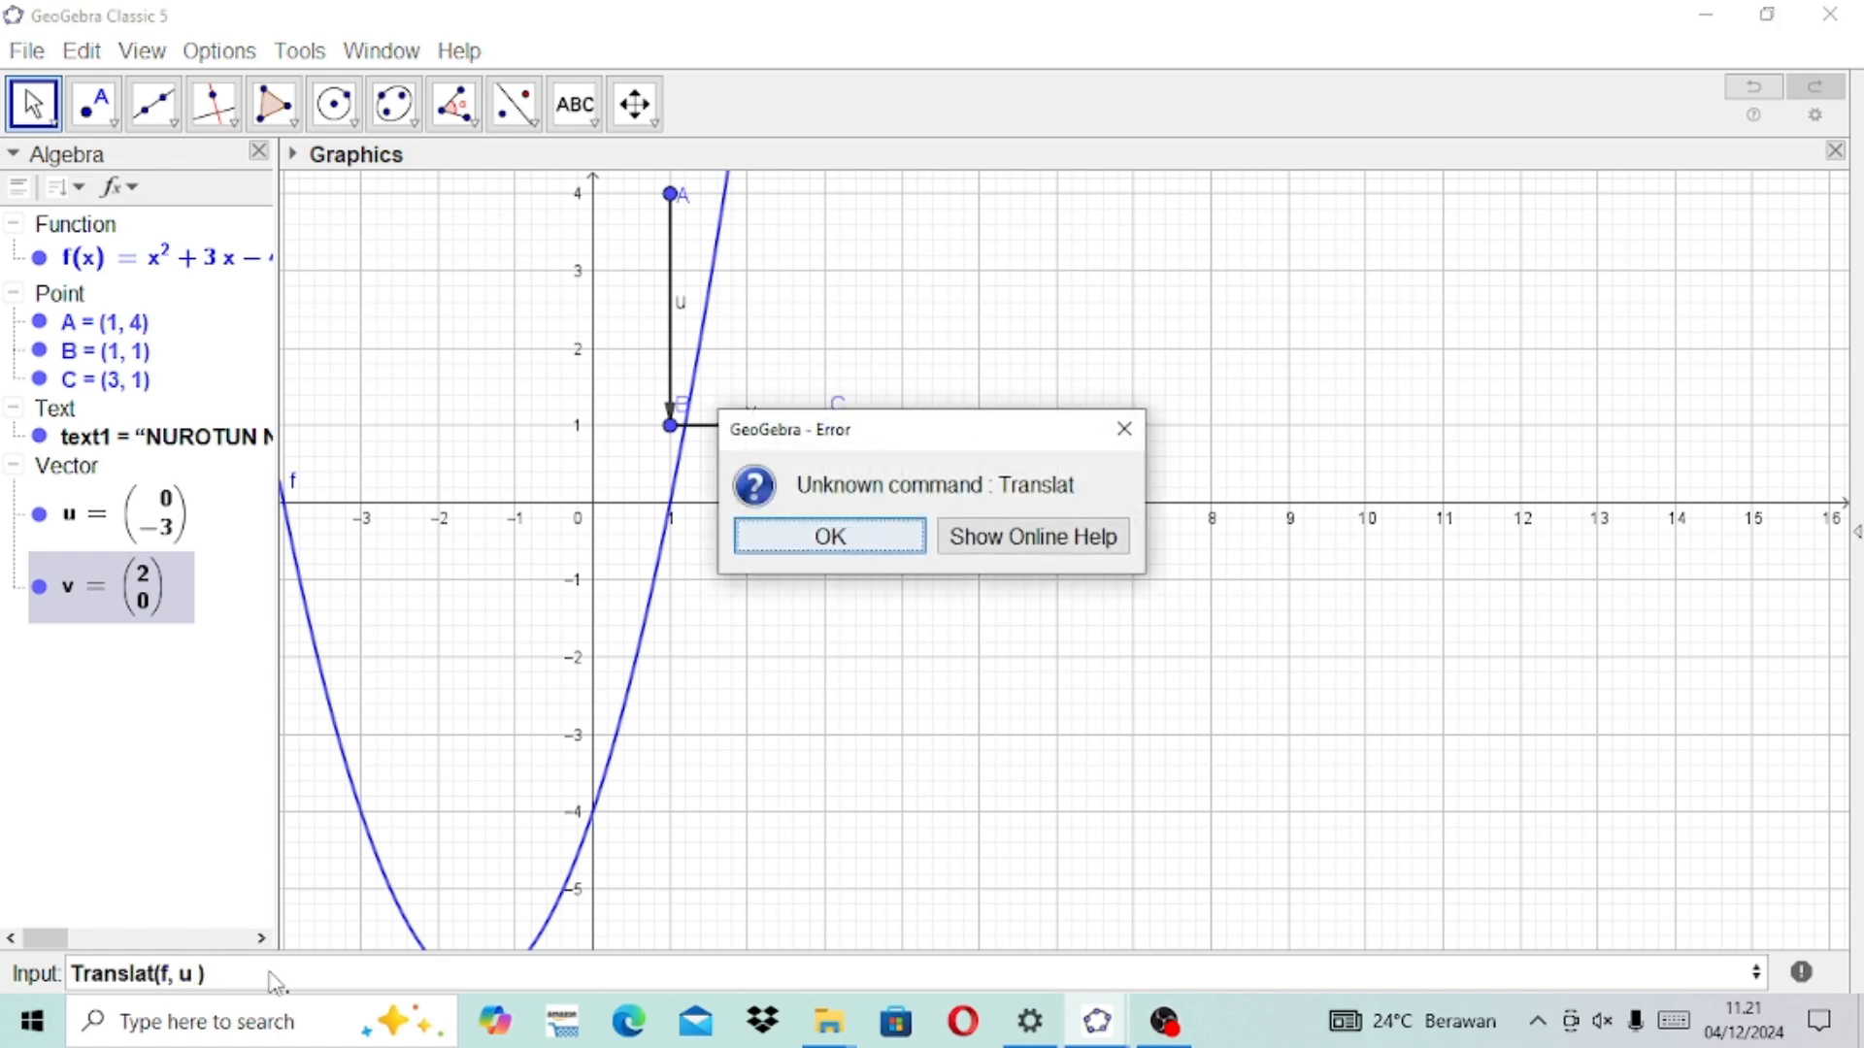
click(1124, 428)
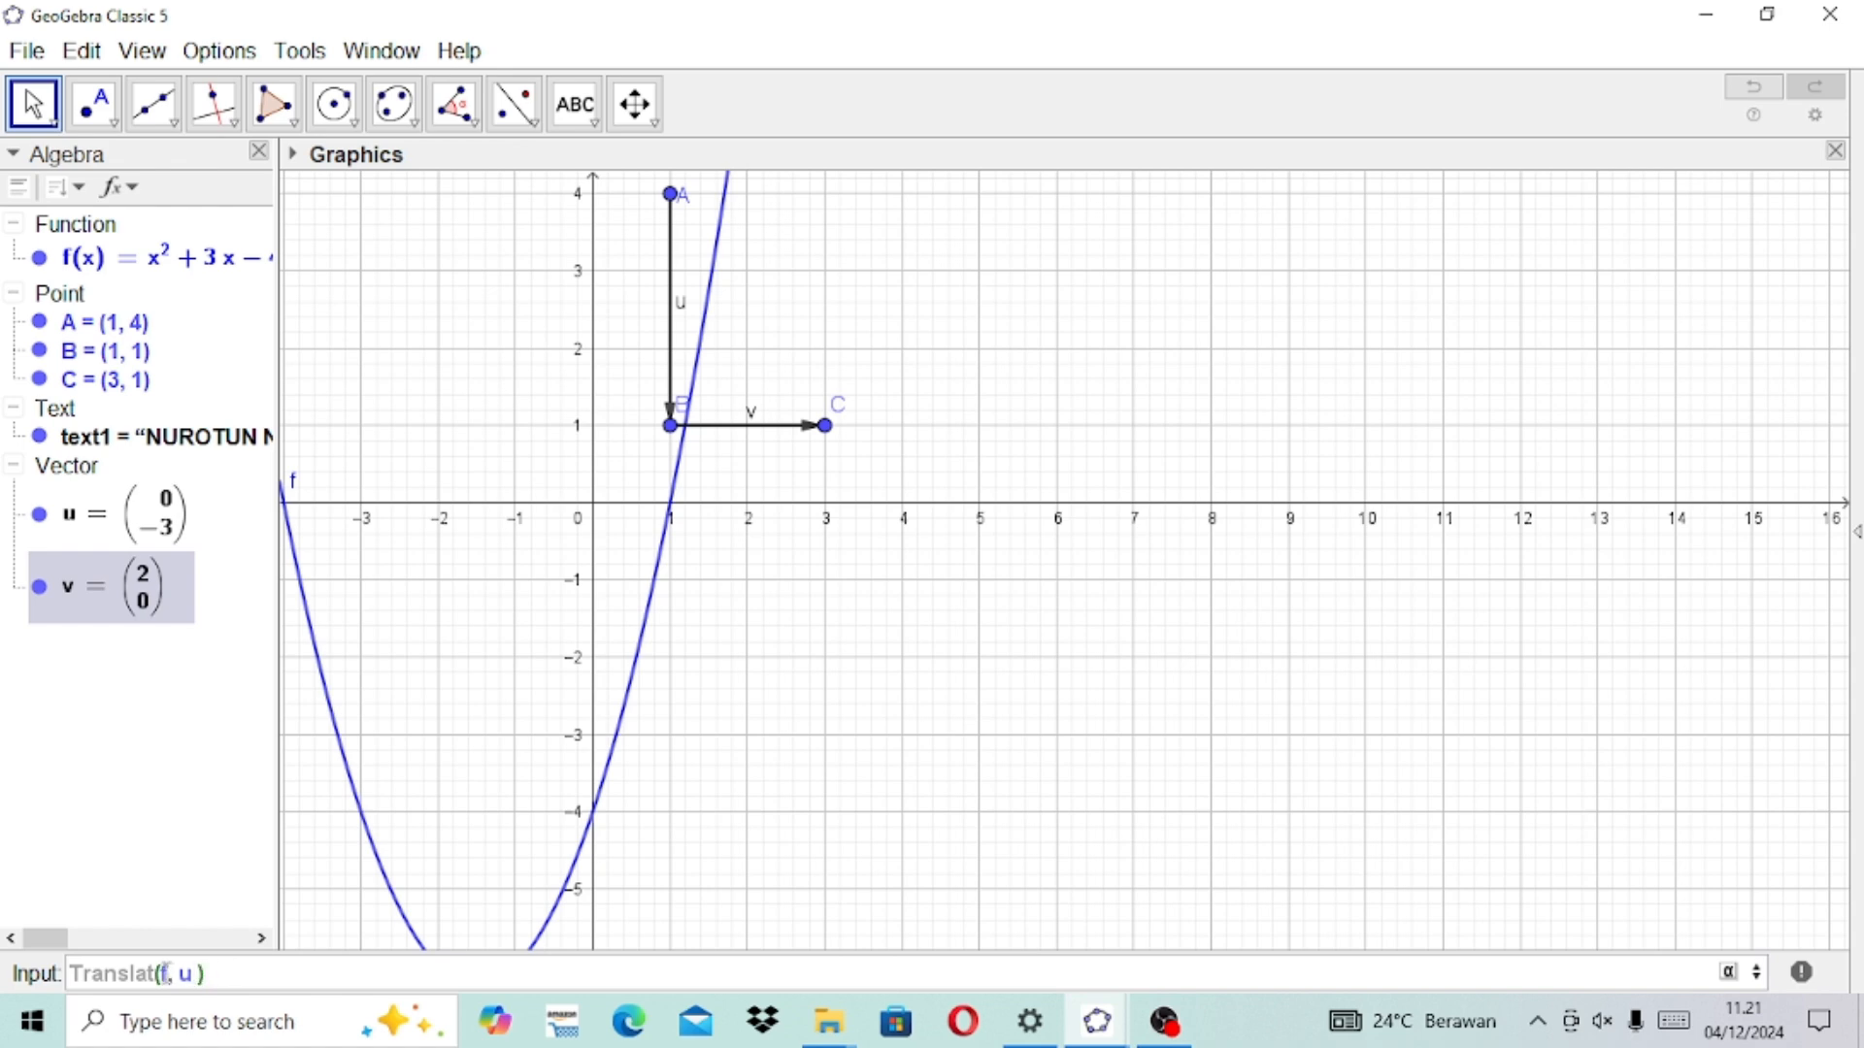
key(Return)
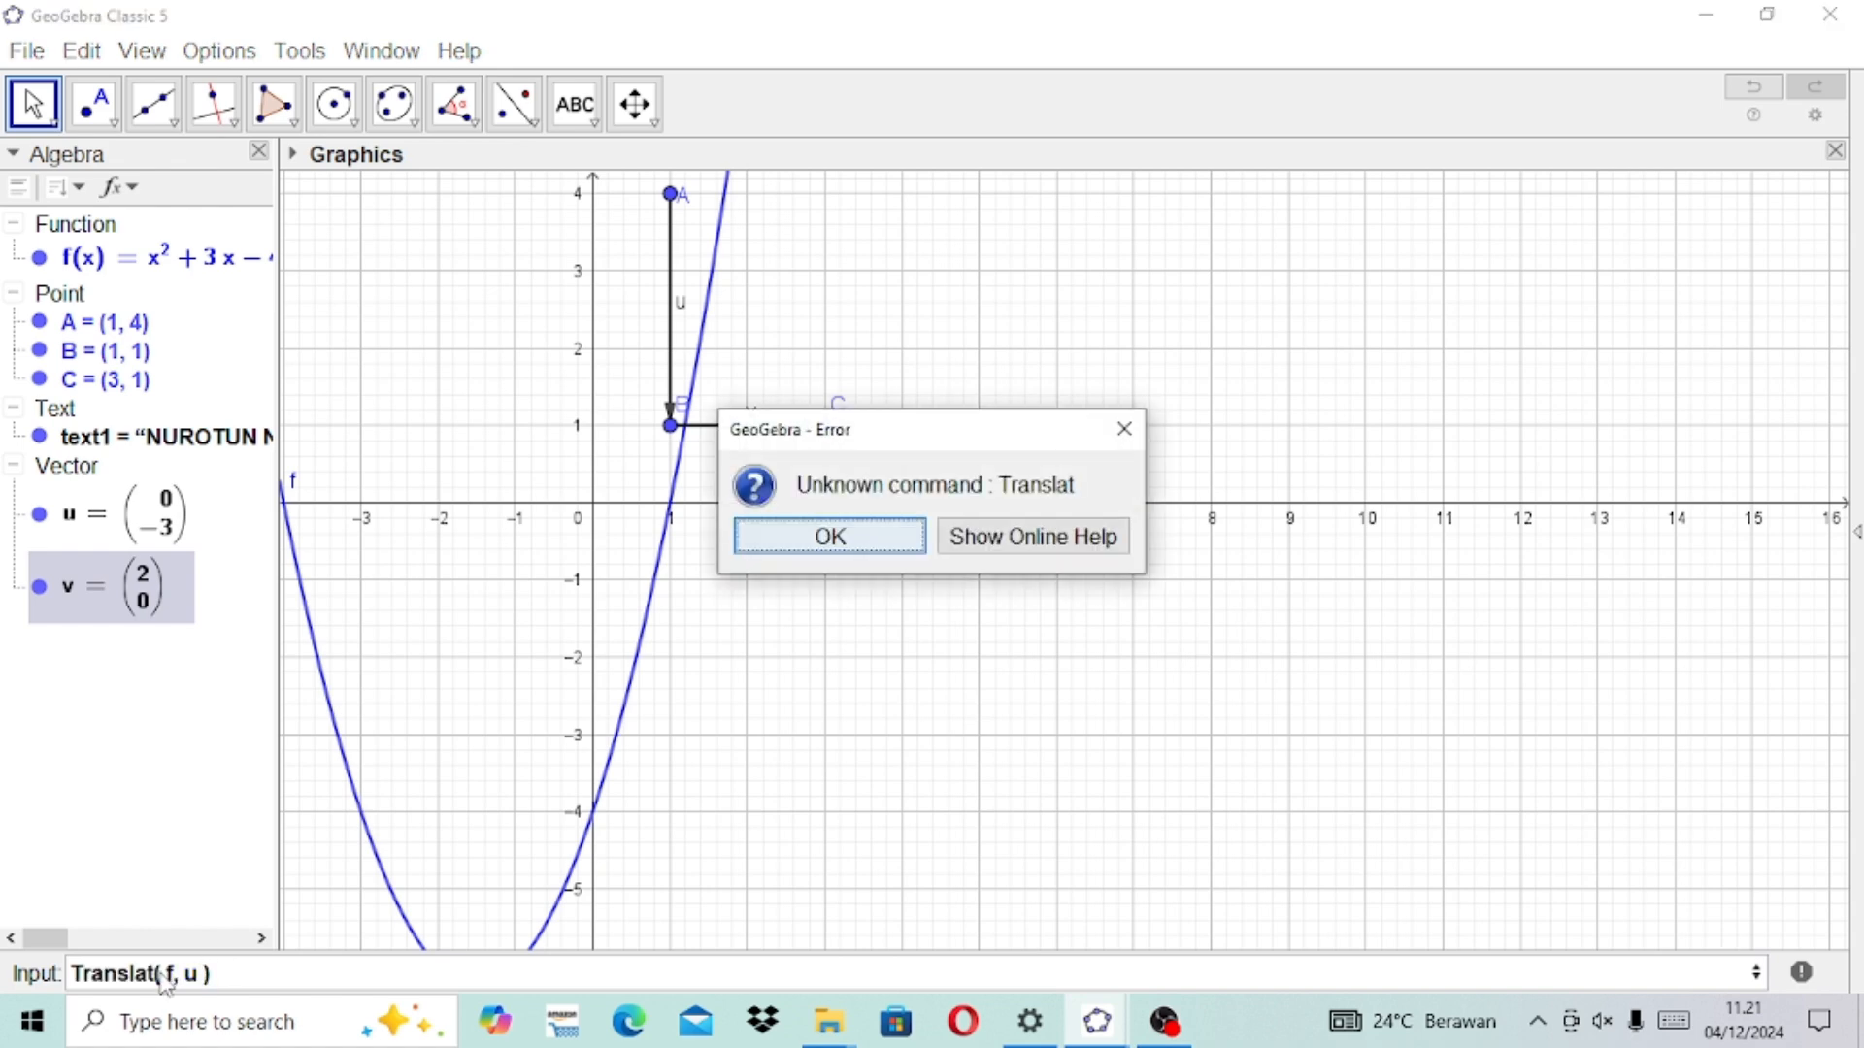
click(1119, 430)
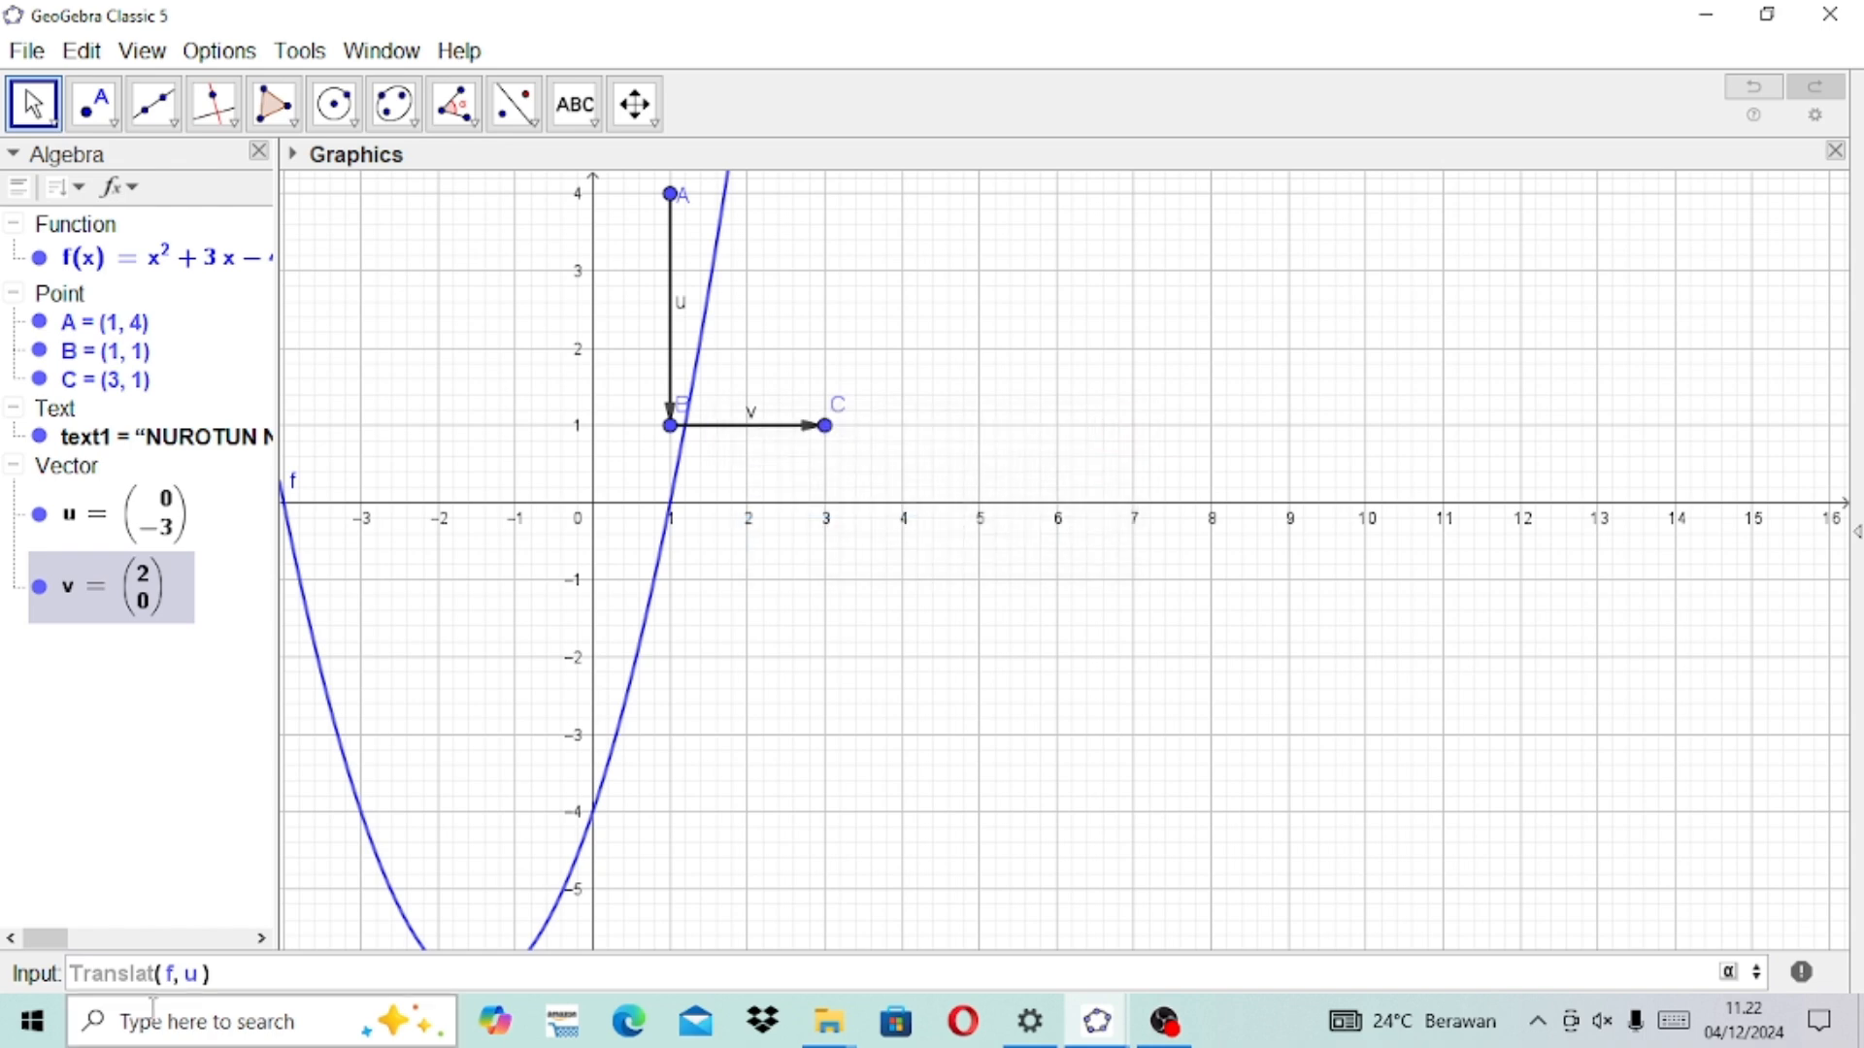
Step: Replace the misspelled command with Translate in its object and vector form, using function f as the object
click(231, 975)
key(BackSpace)
key(BackSpace)
key(BackSpace)
key(BackSpace)
key(BackSpace)
key(BackSpace)
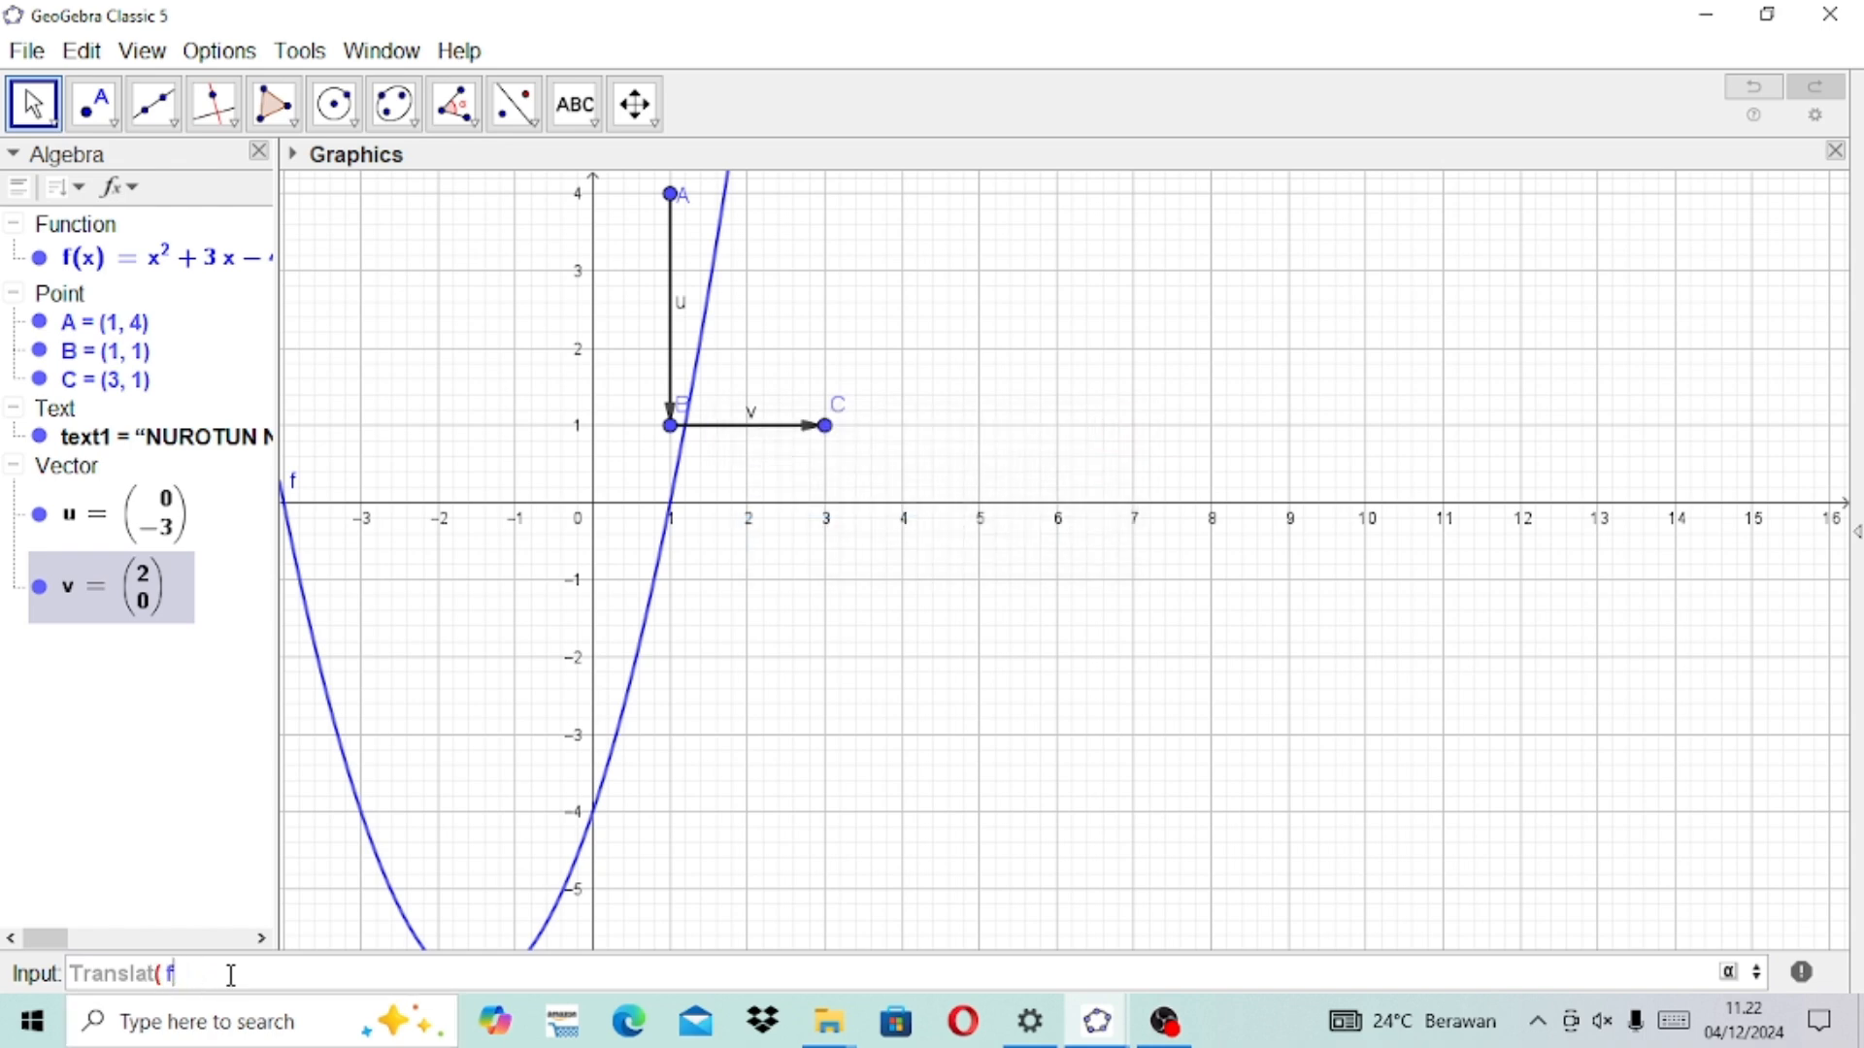
key(BackSpace)
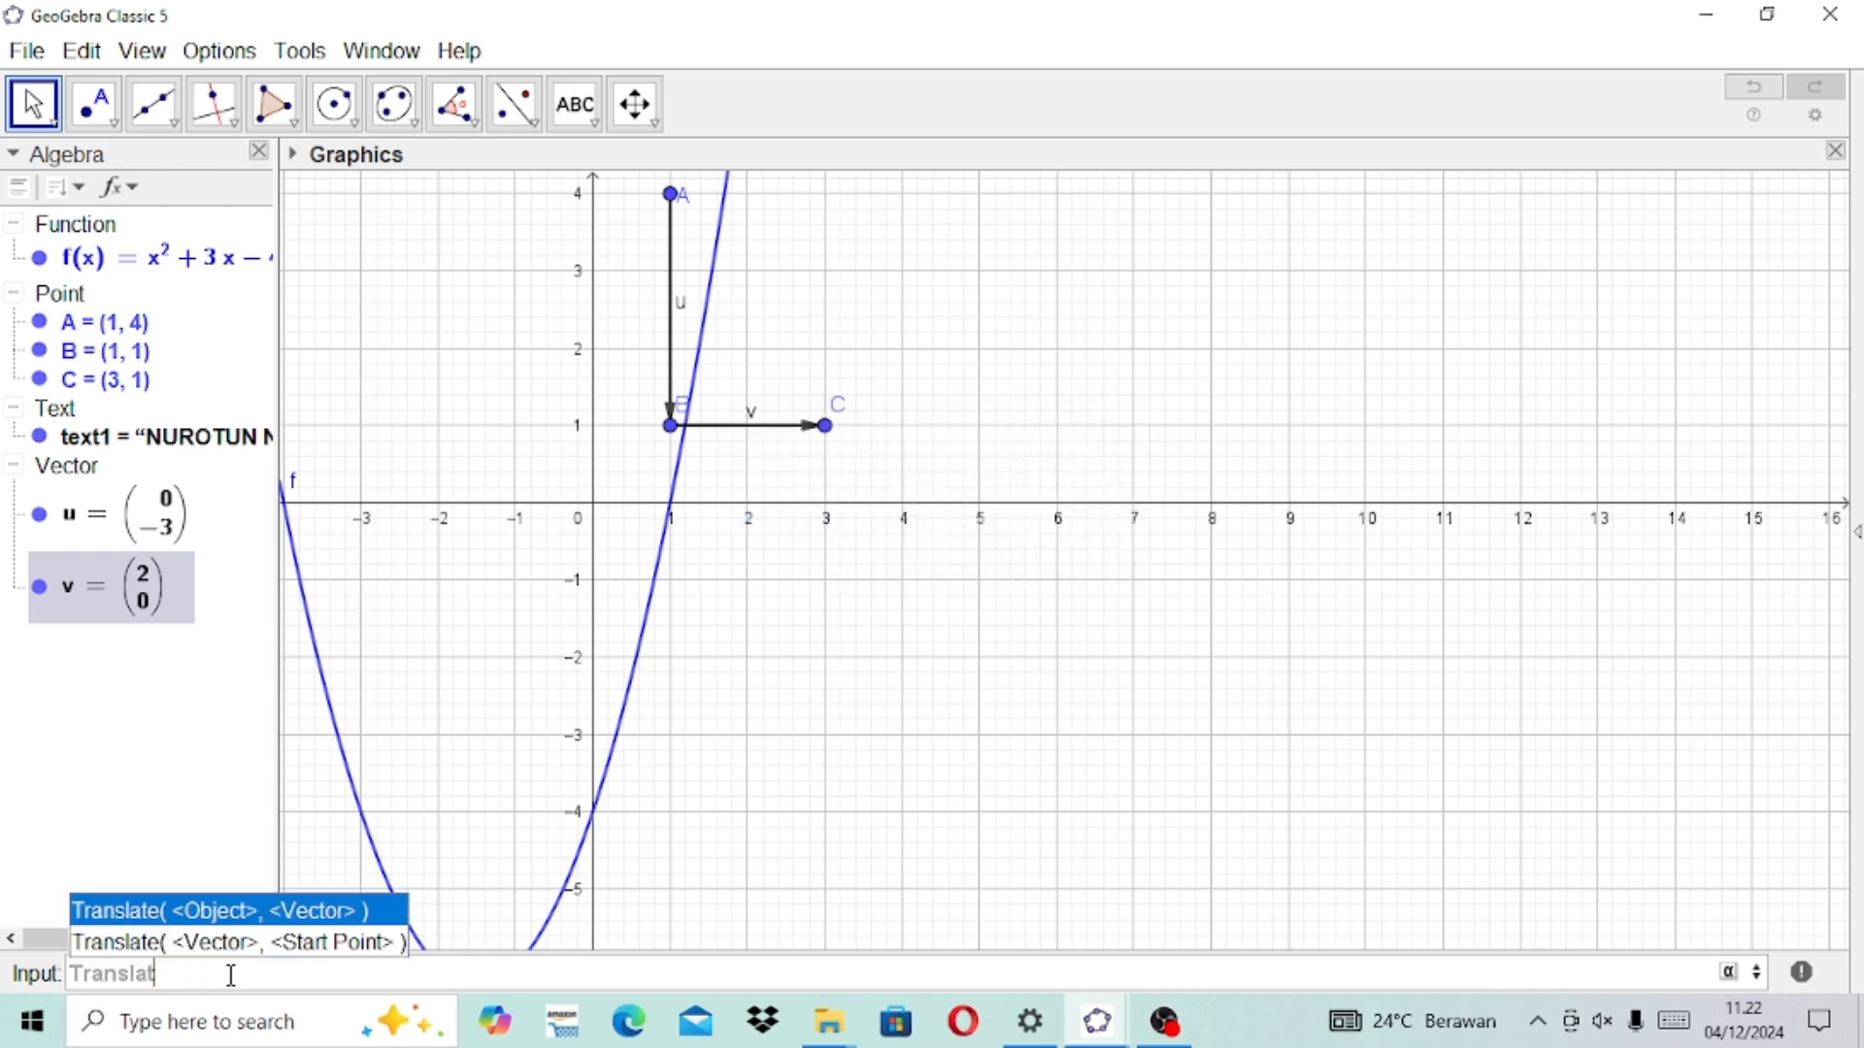
click(231, 911)
key(BackSpace)
text(f)
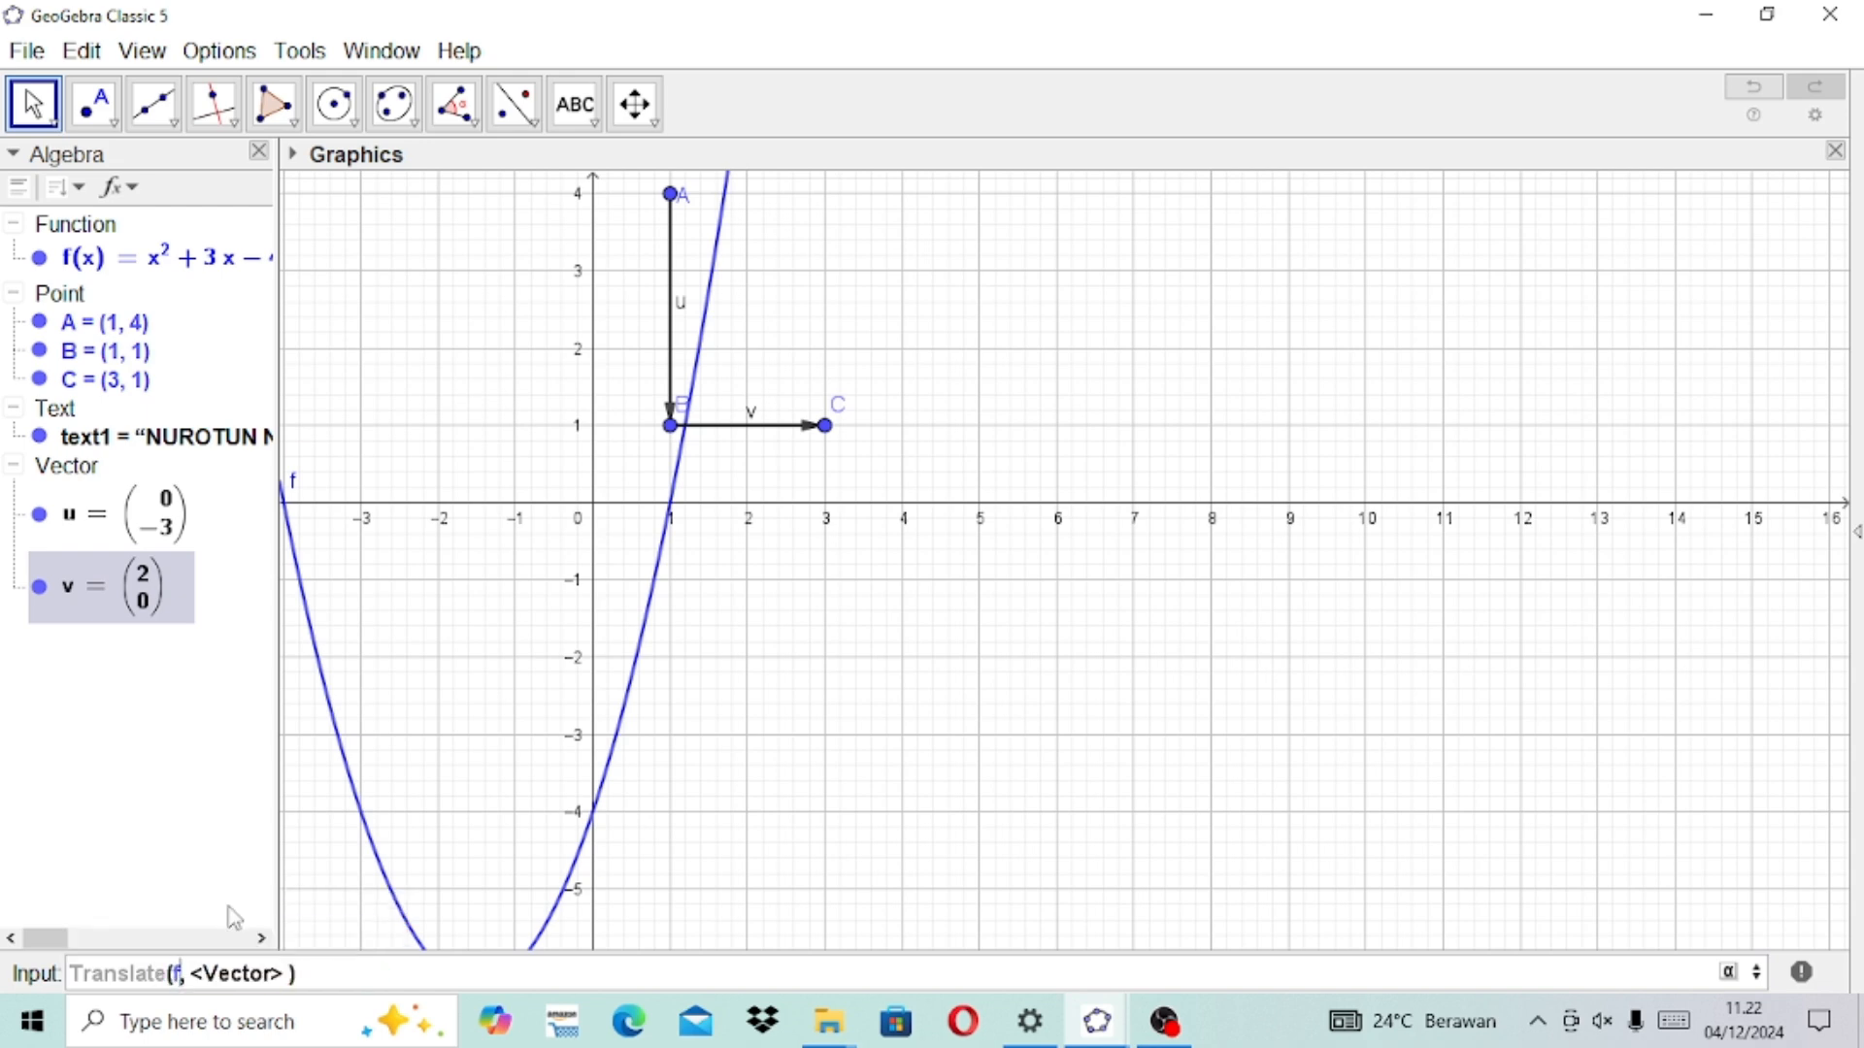
Step: Set the Translate command's vector to u and create the translated copy of function f
key(BackSpace)
key(BackSpace)
key(BackSpace)
key(BackSpace)
key(BackSpace)
key(BackSpace)
key(BackSpace)
key(BackSpace)
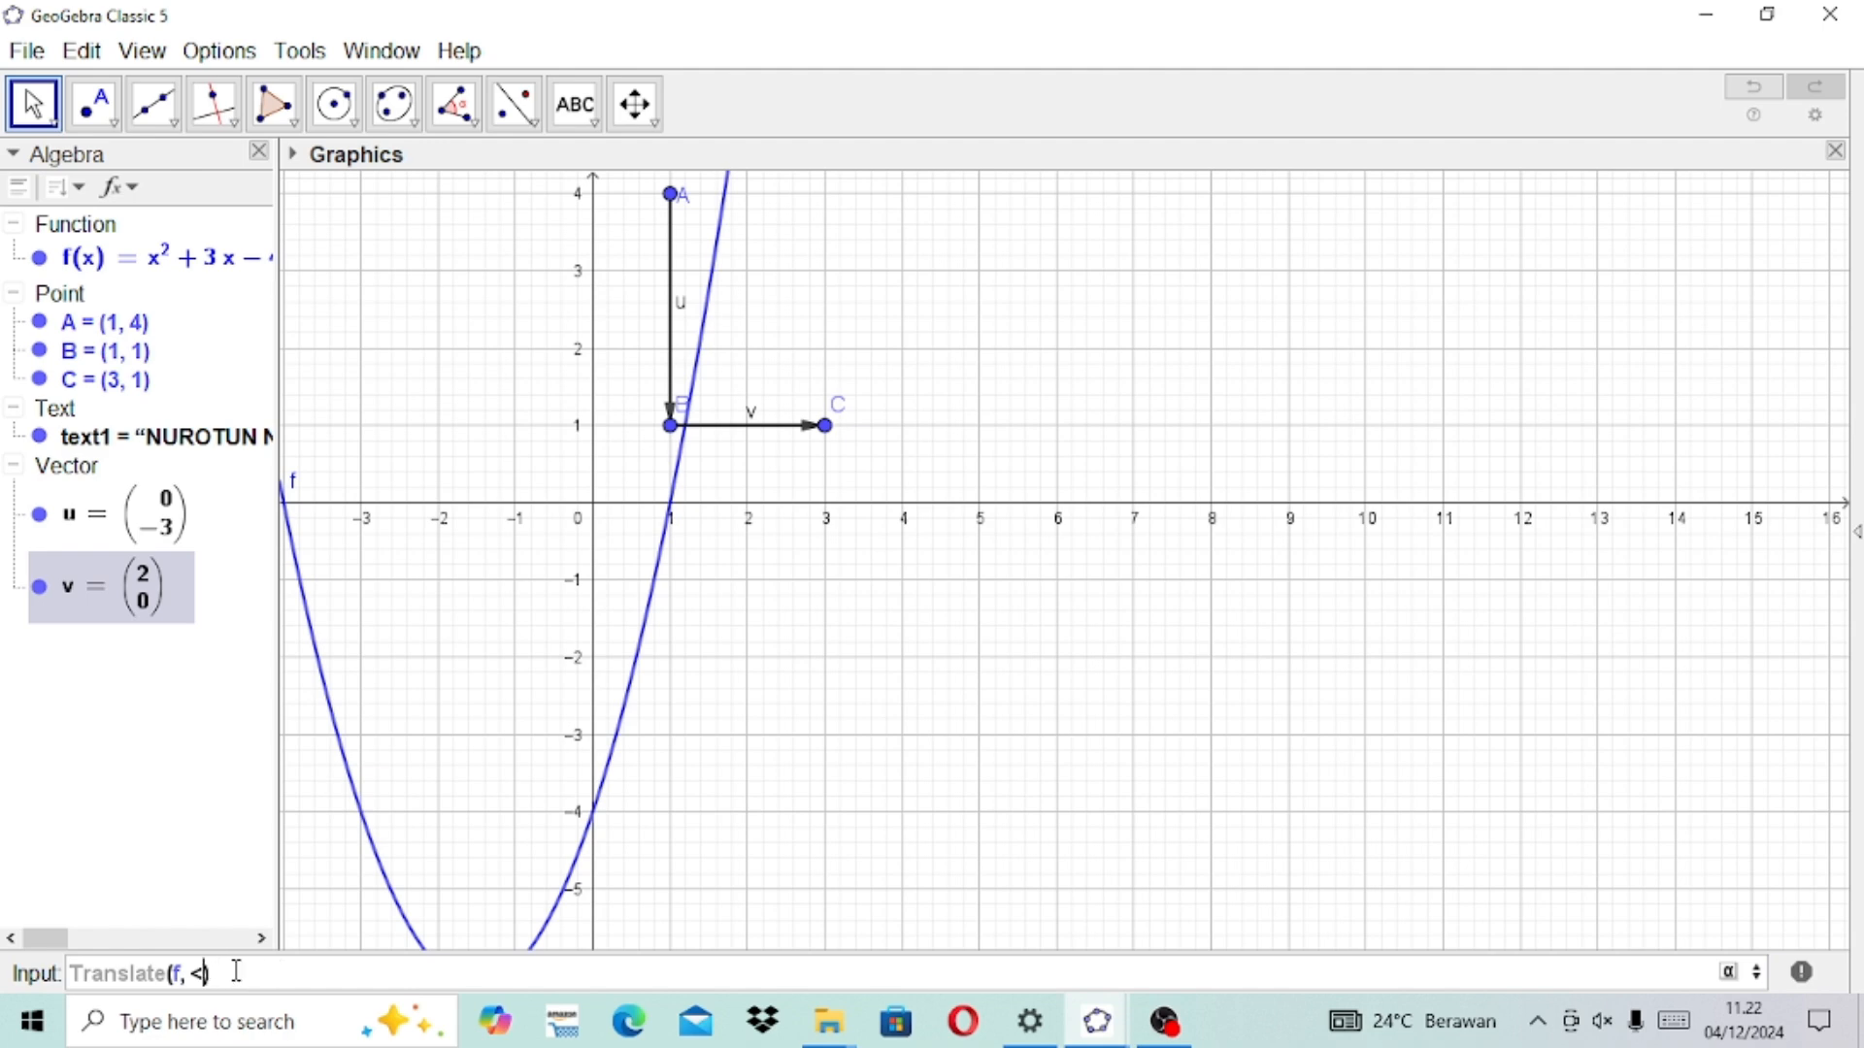
text(u)
key(Return)
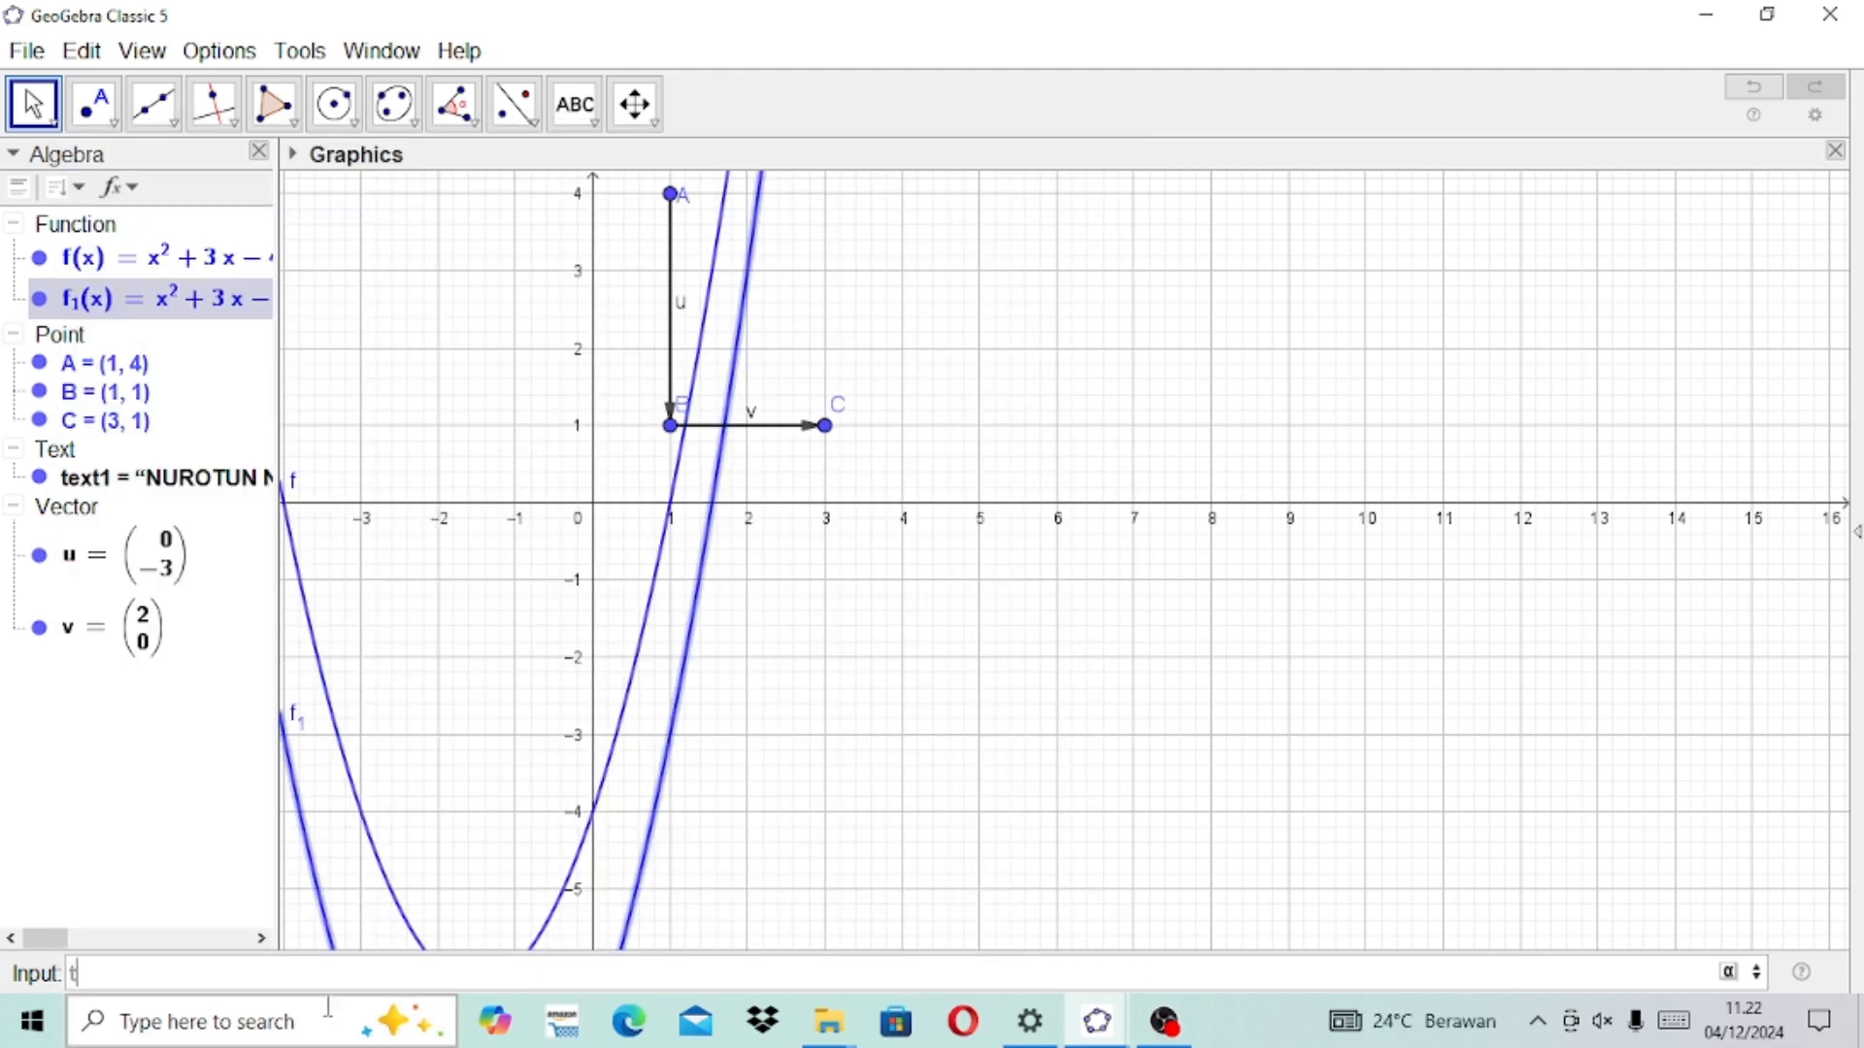
Step: Create a second translated copy of function f, shifted by vector v, with the command Translate(f, v)
text(tran)
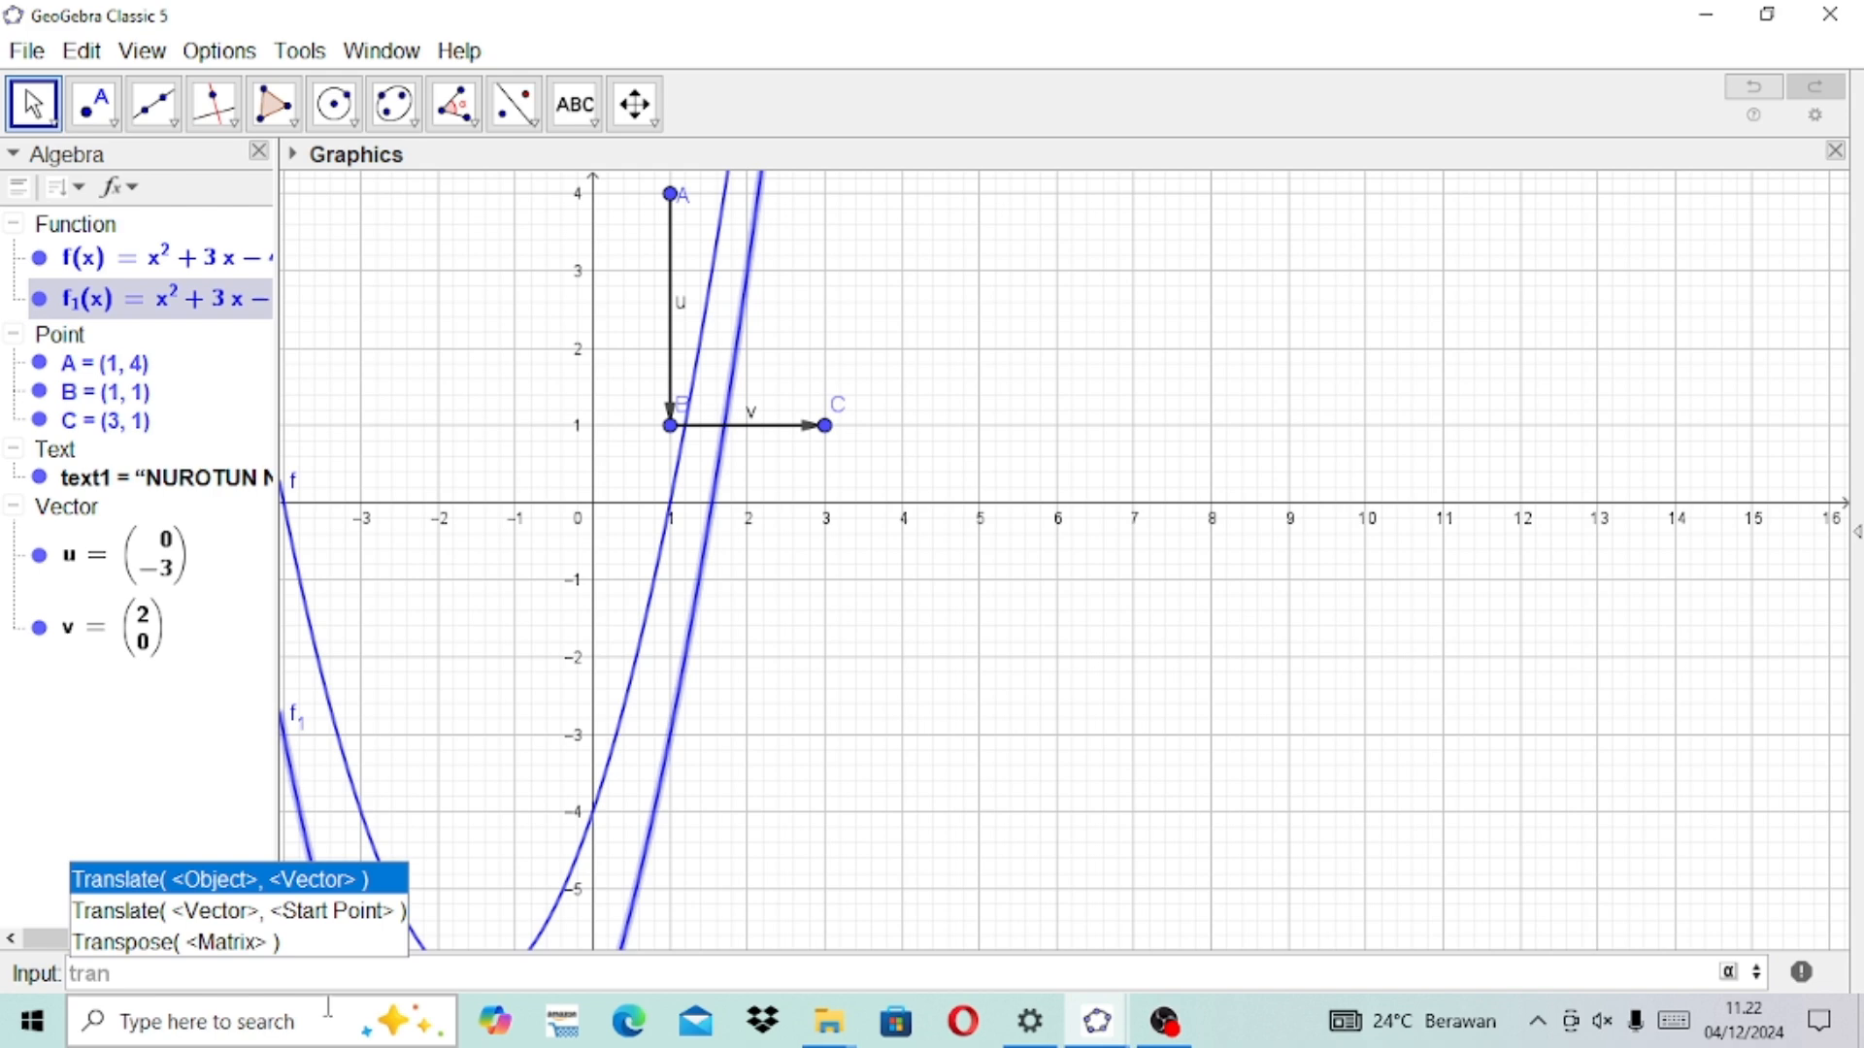
click(327, 869)
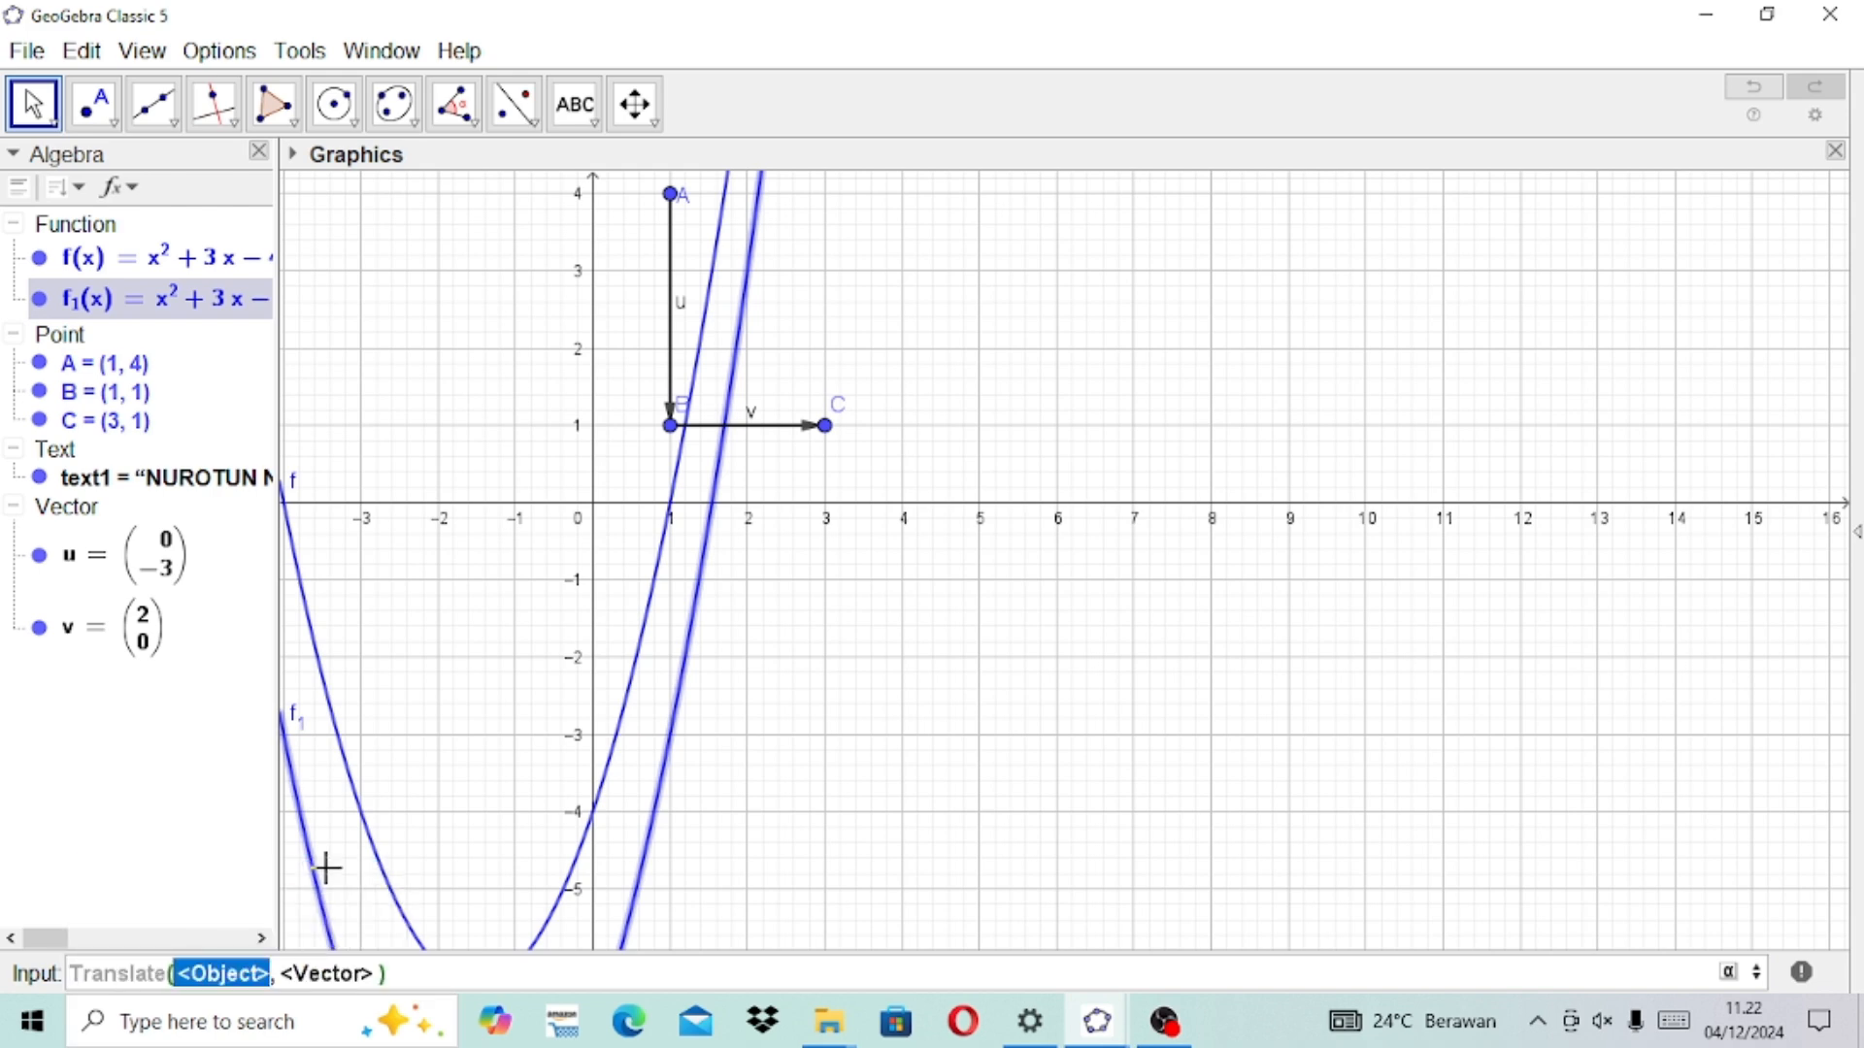
key(BackSpace)
text(f)
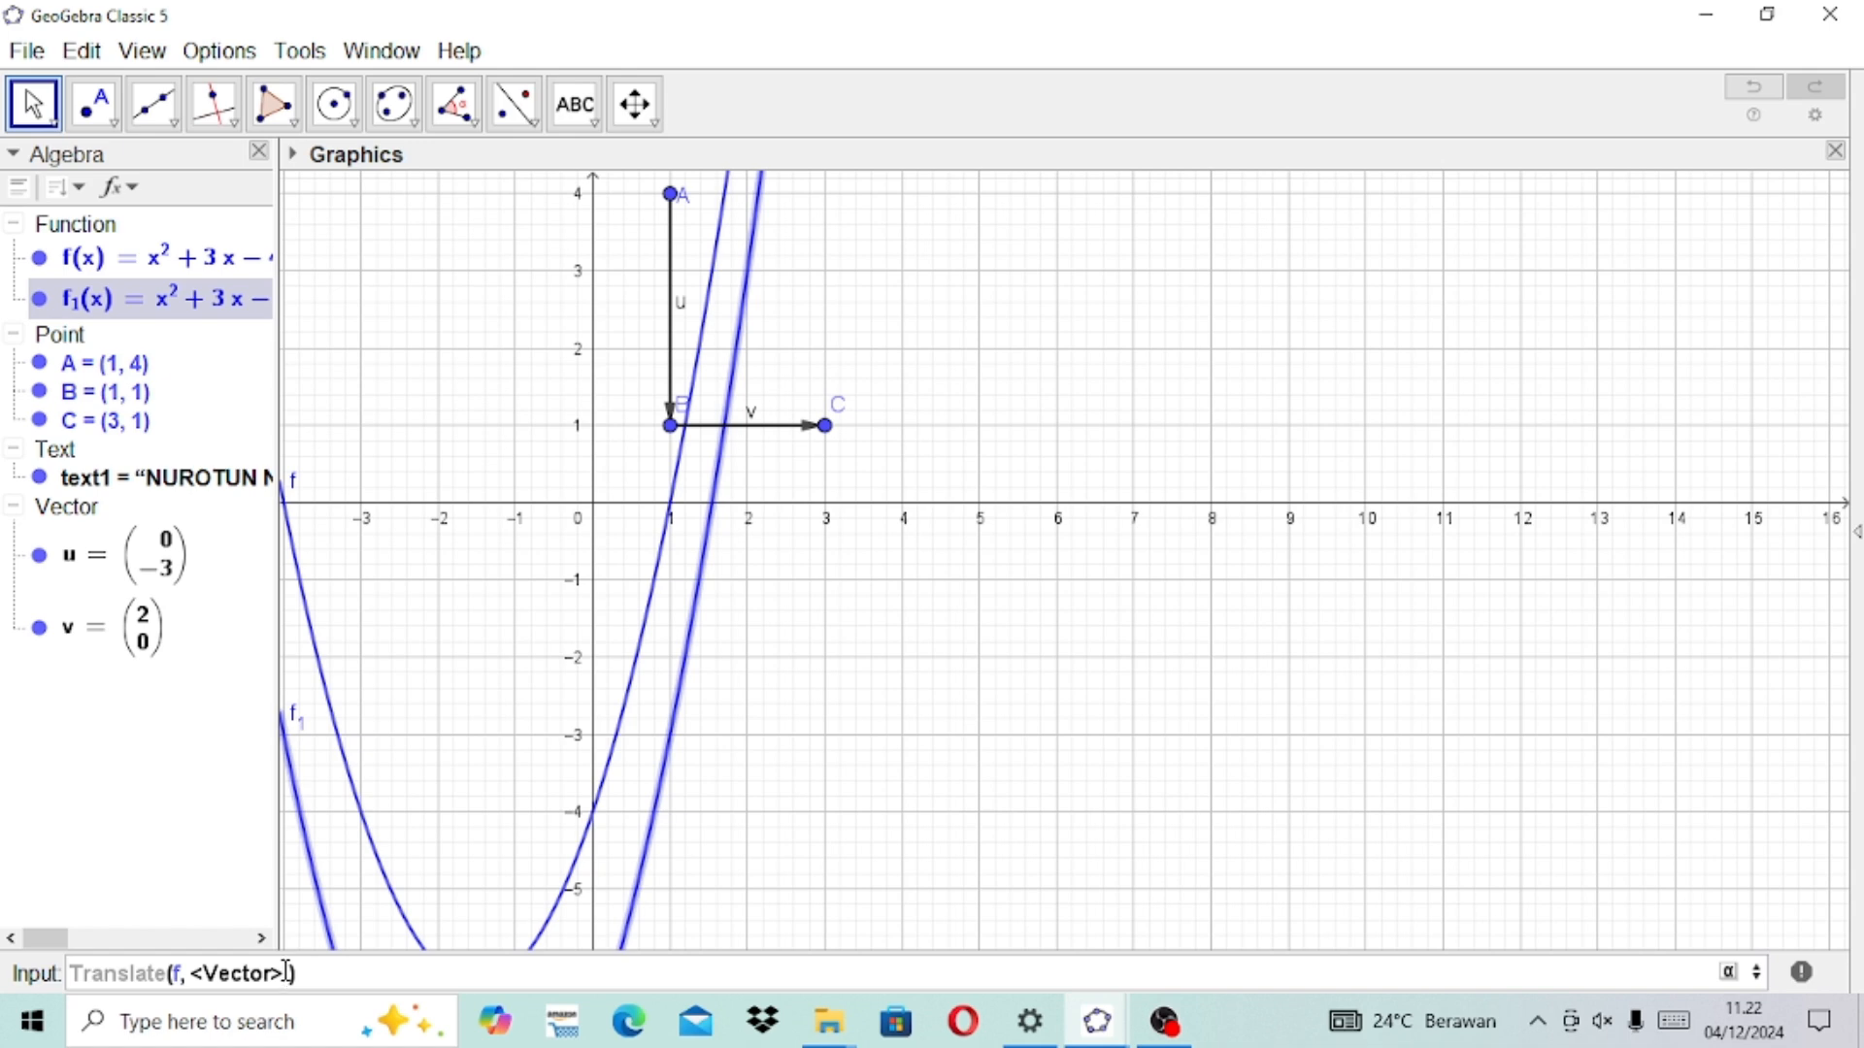
key(BackSpace)
key(BackSpace)
key(BackSpace)
key(BackSpace)
key(BackSpace)
key(BackSpace)
key(BackSpace)
key(BackSpace)
text(v)
key(Return)
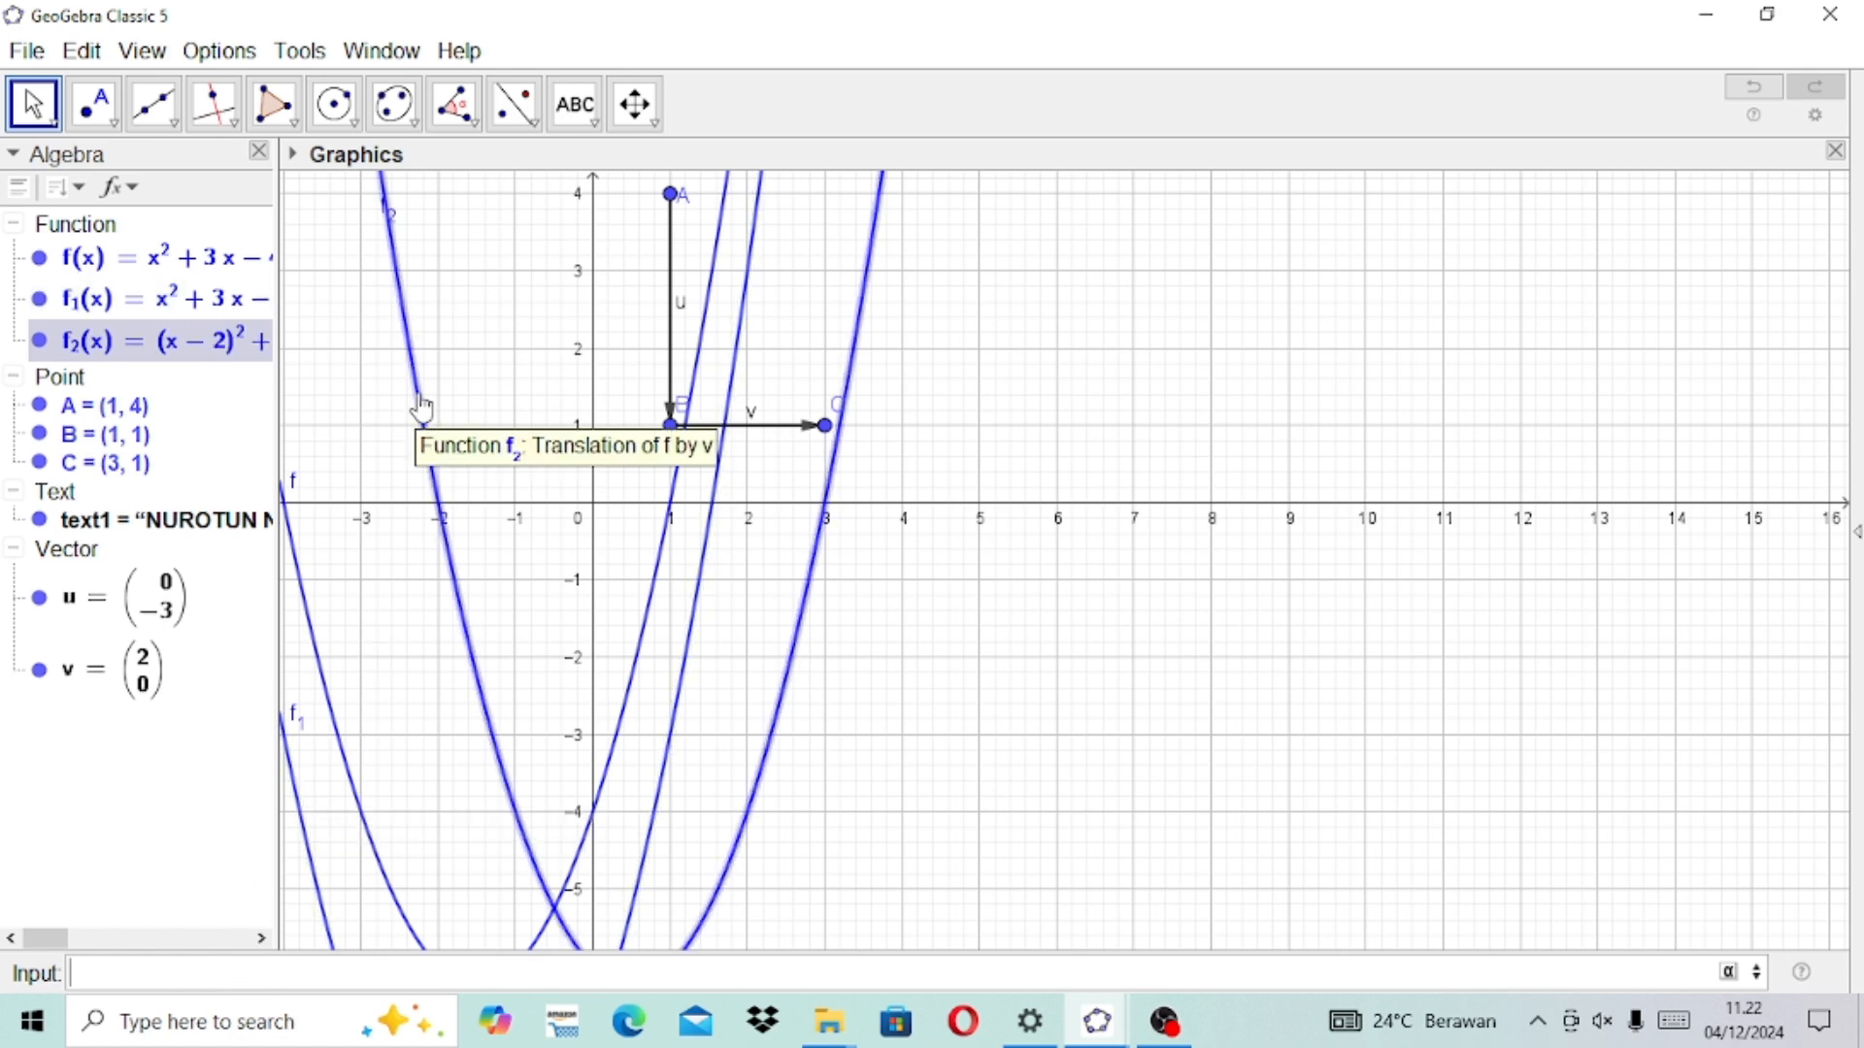
Step: Start a check box captioned "translate" in the empty area of the graphics view, near (7, 2)
click(586, 98)
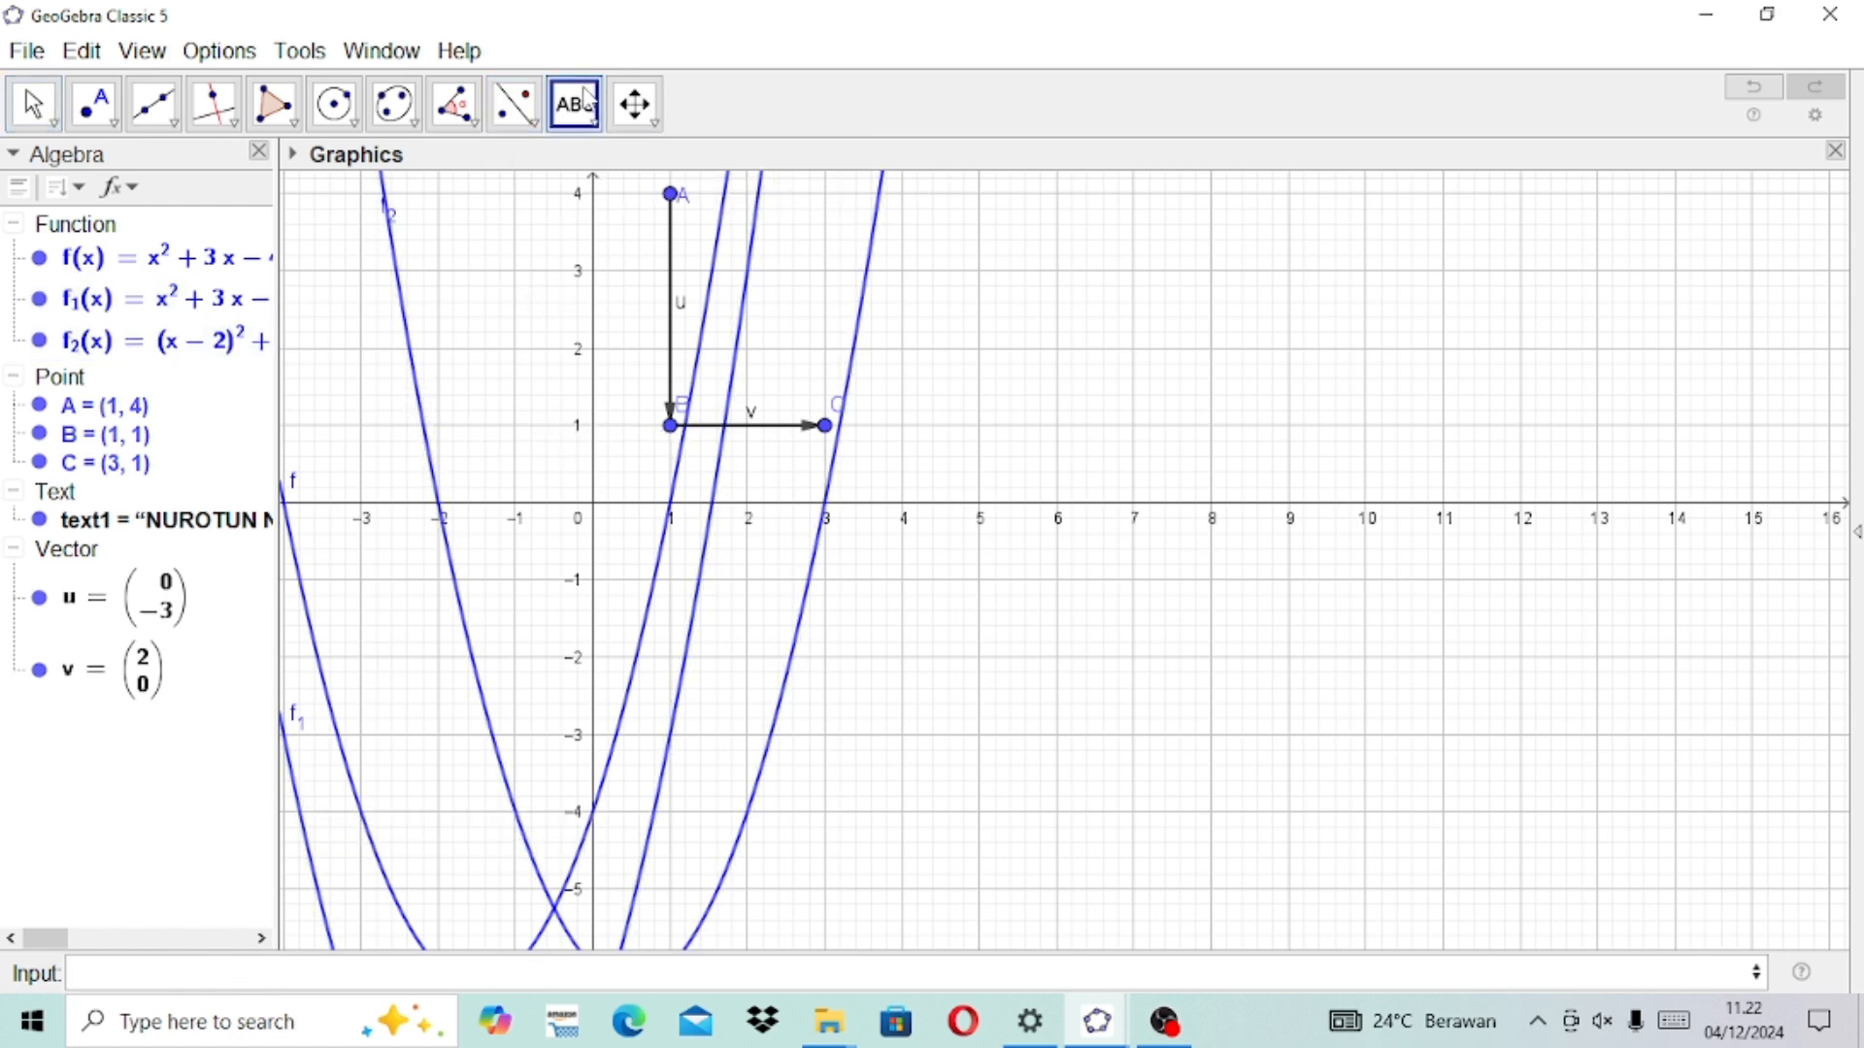
click(584, 89)
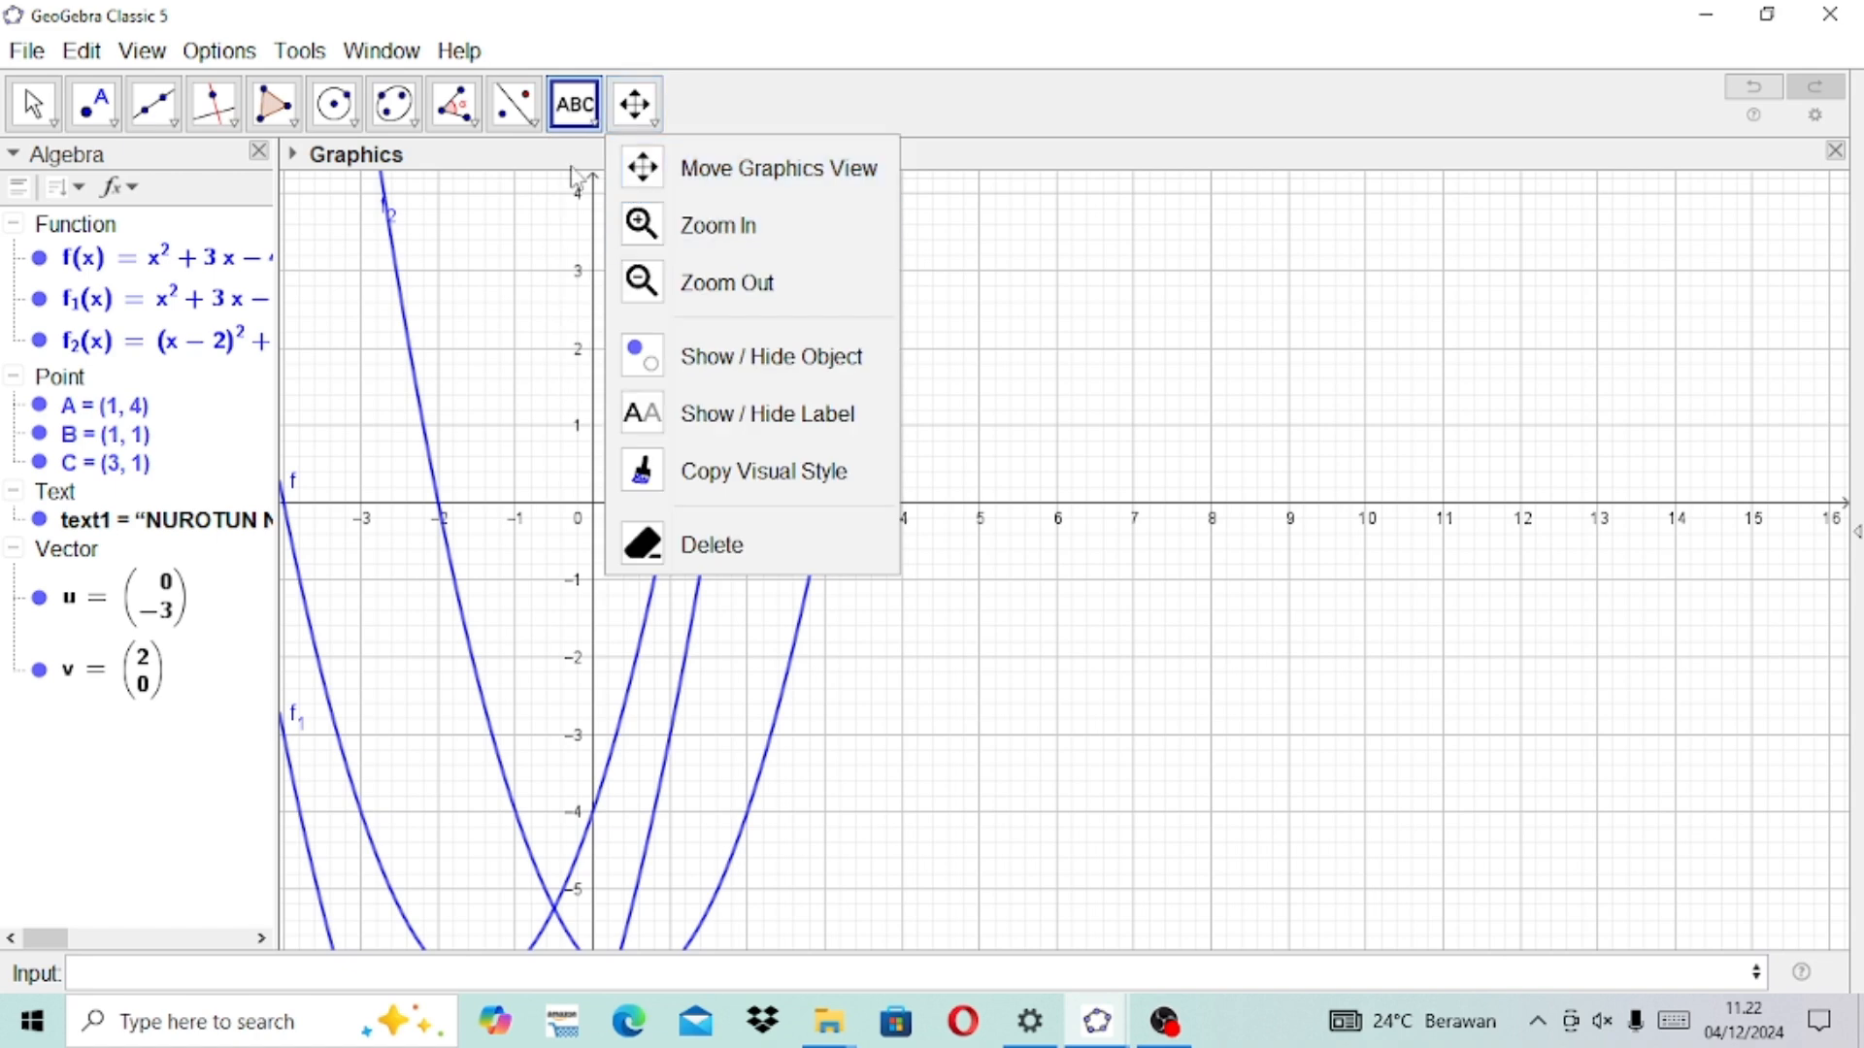
click(653, 397)
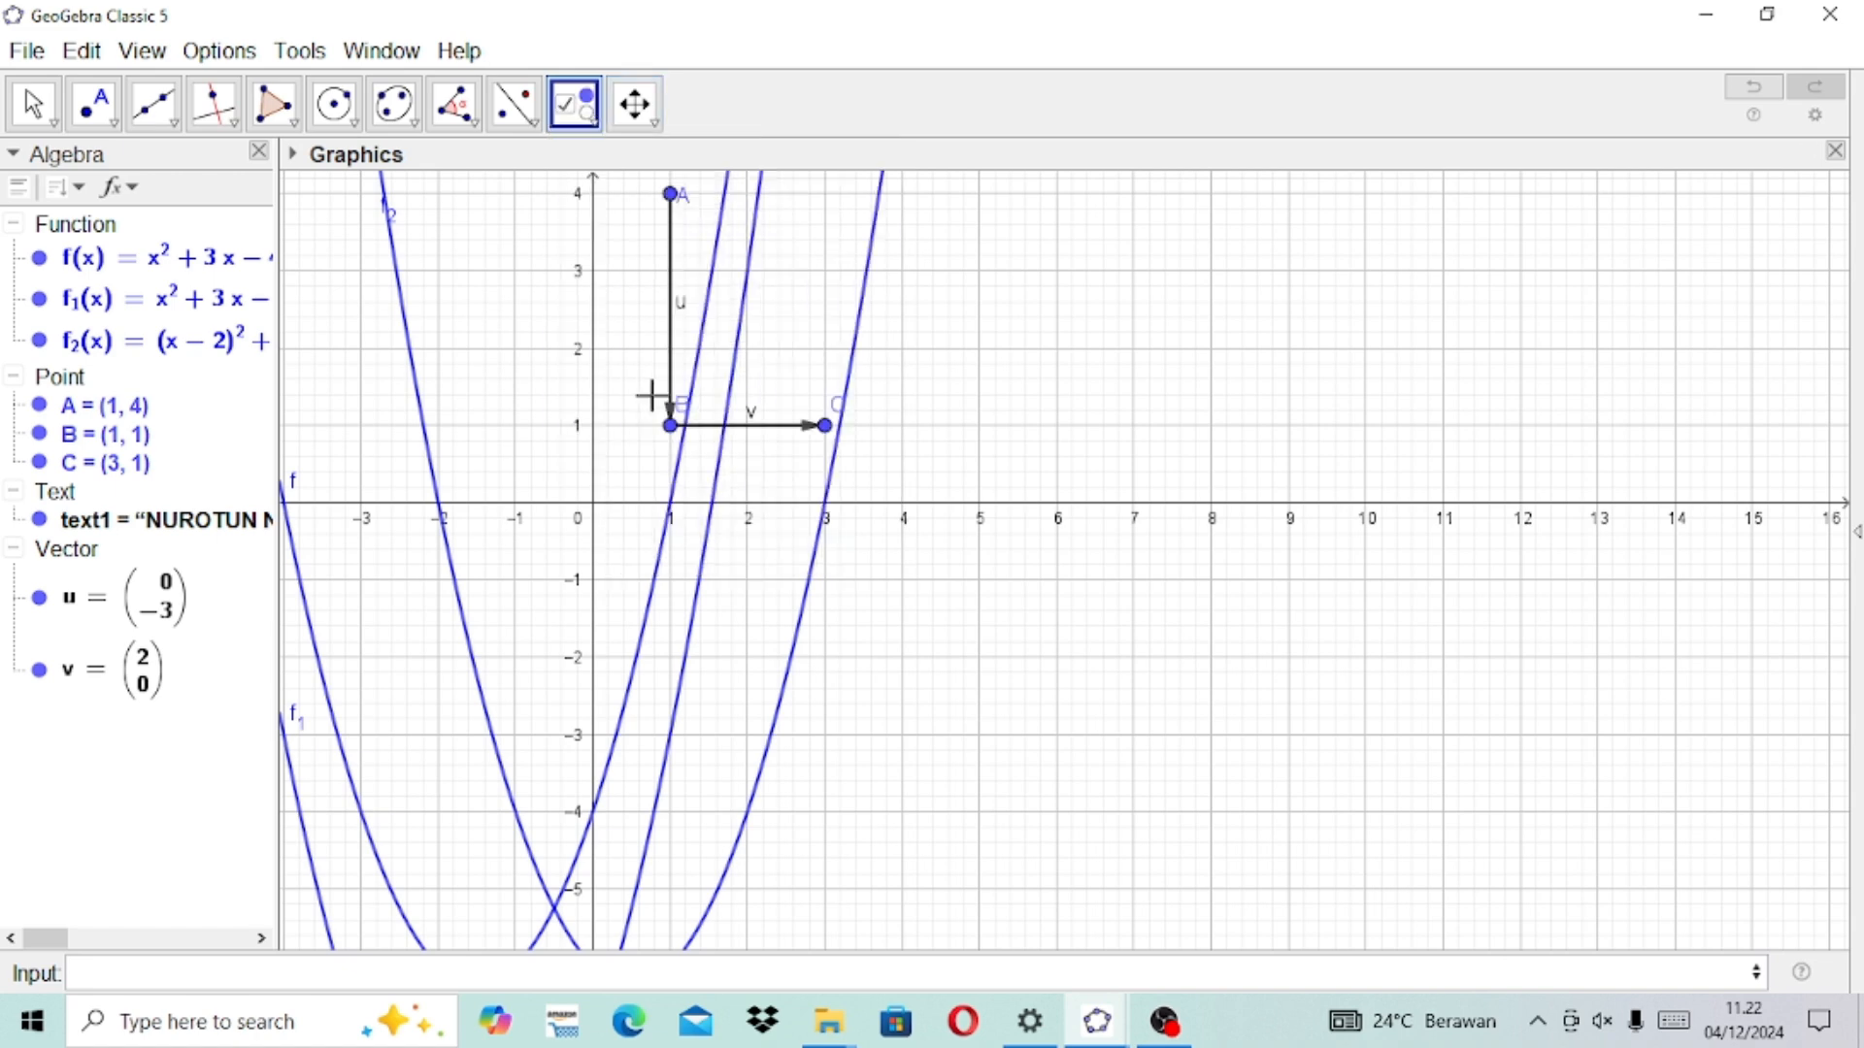
click(1109, 323)
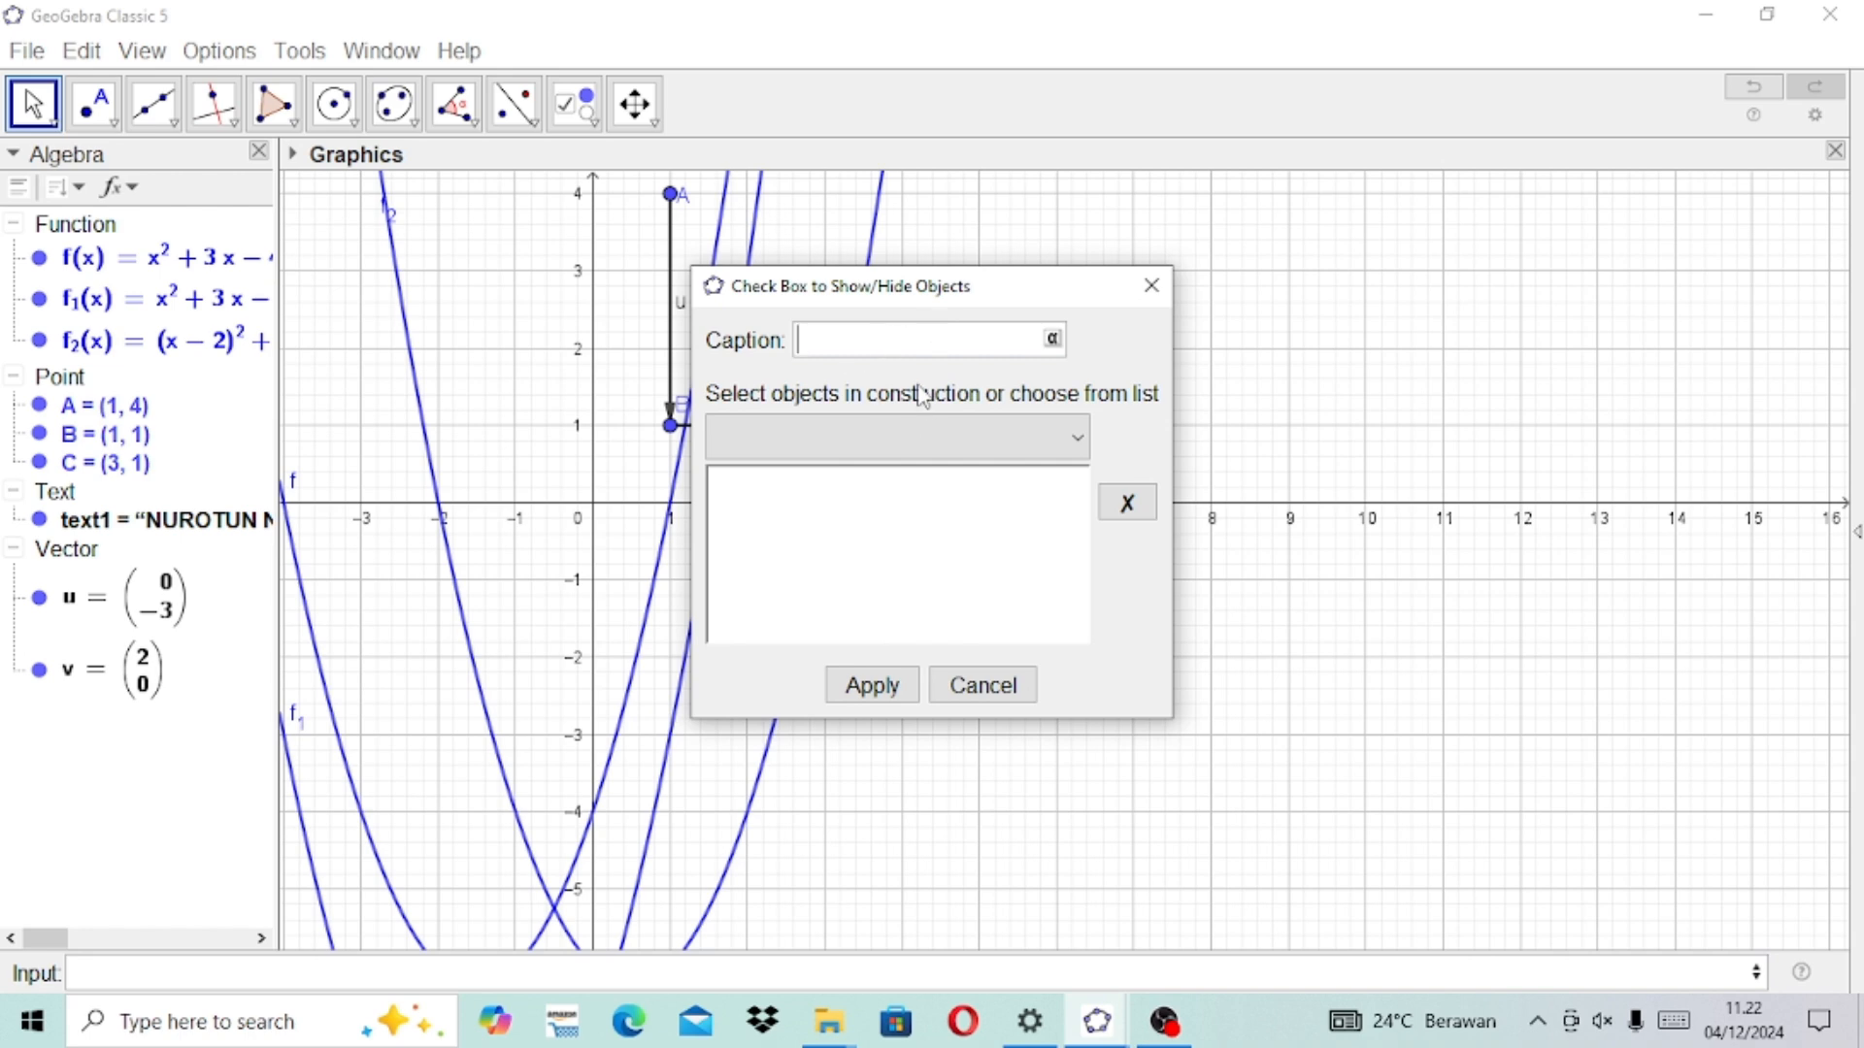
text(translate)
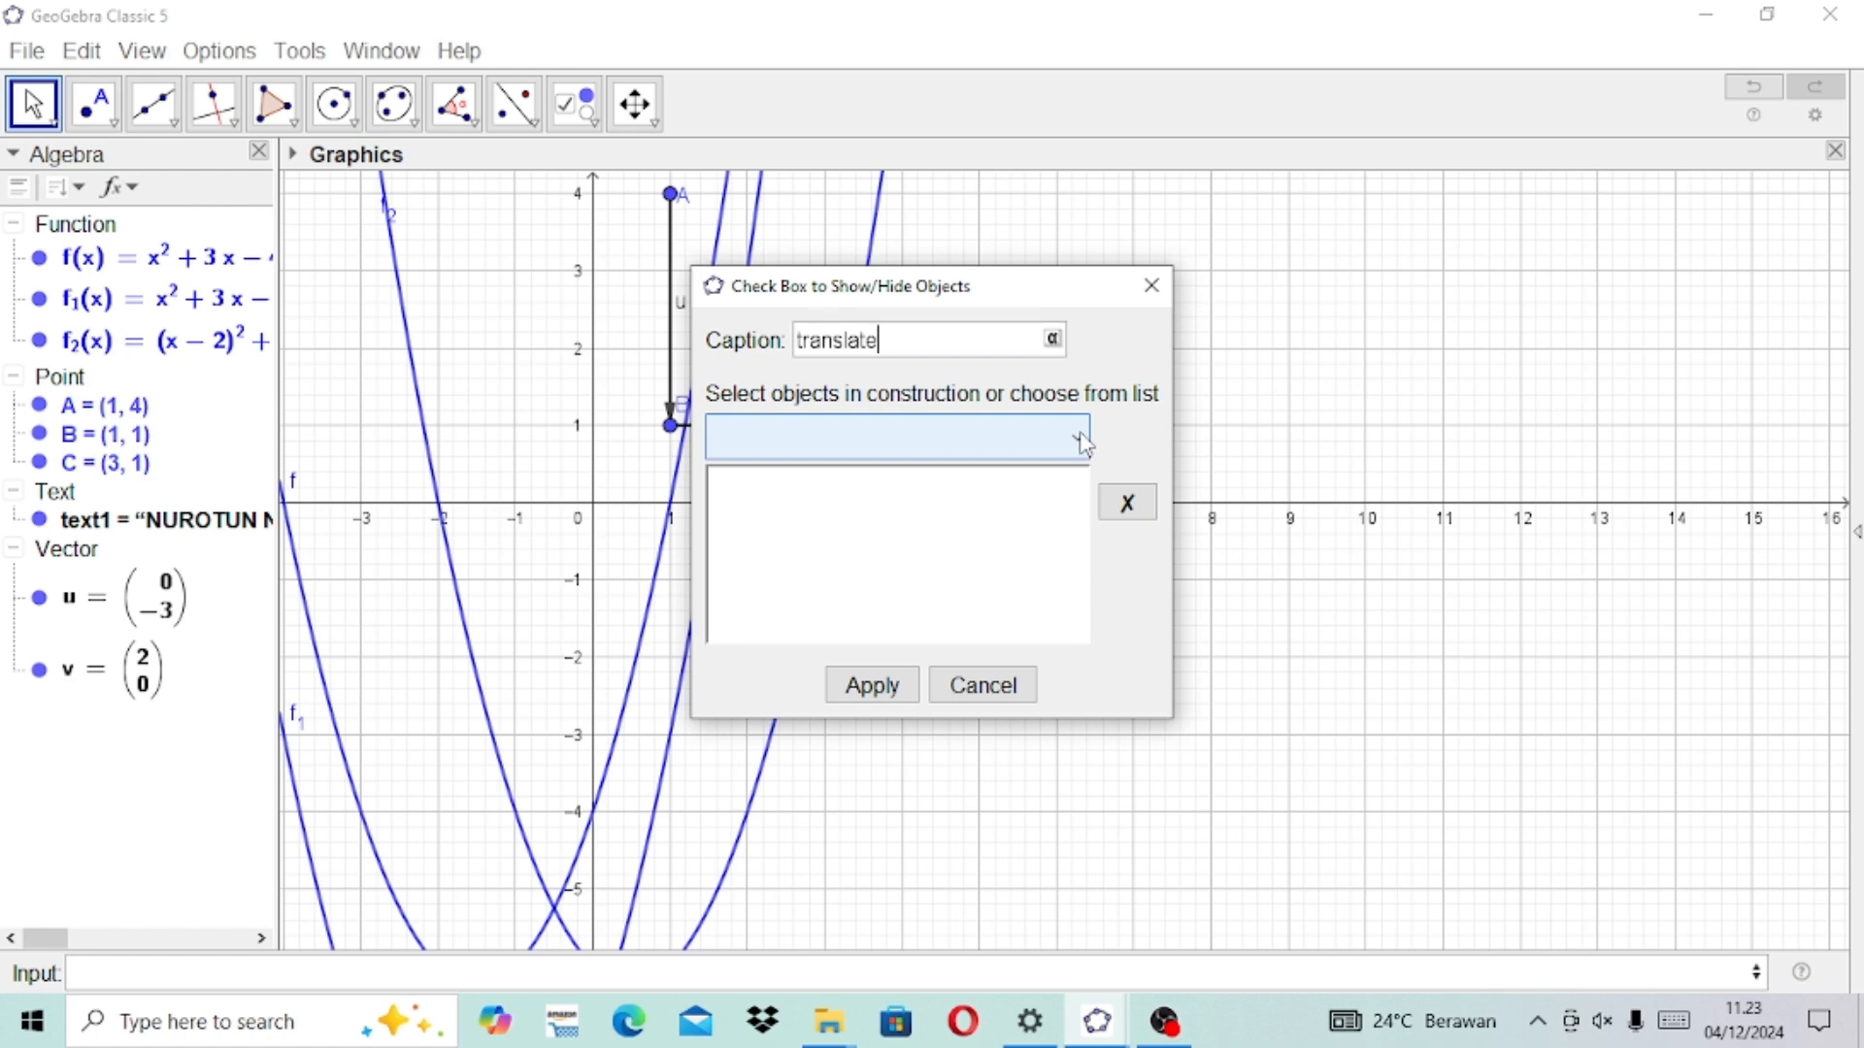
Step: Add functions f₁ and f₂ and points A, B and C to the objects linked to the translate check box
click(198, 305)
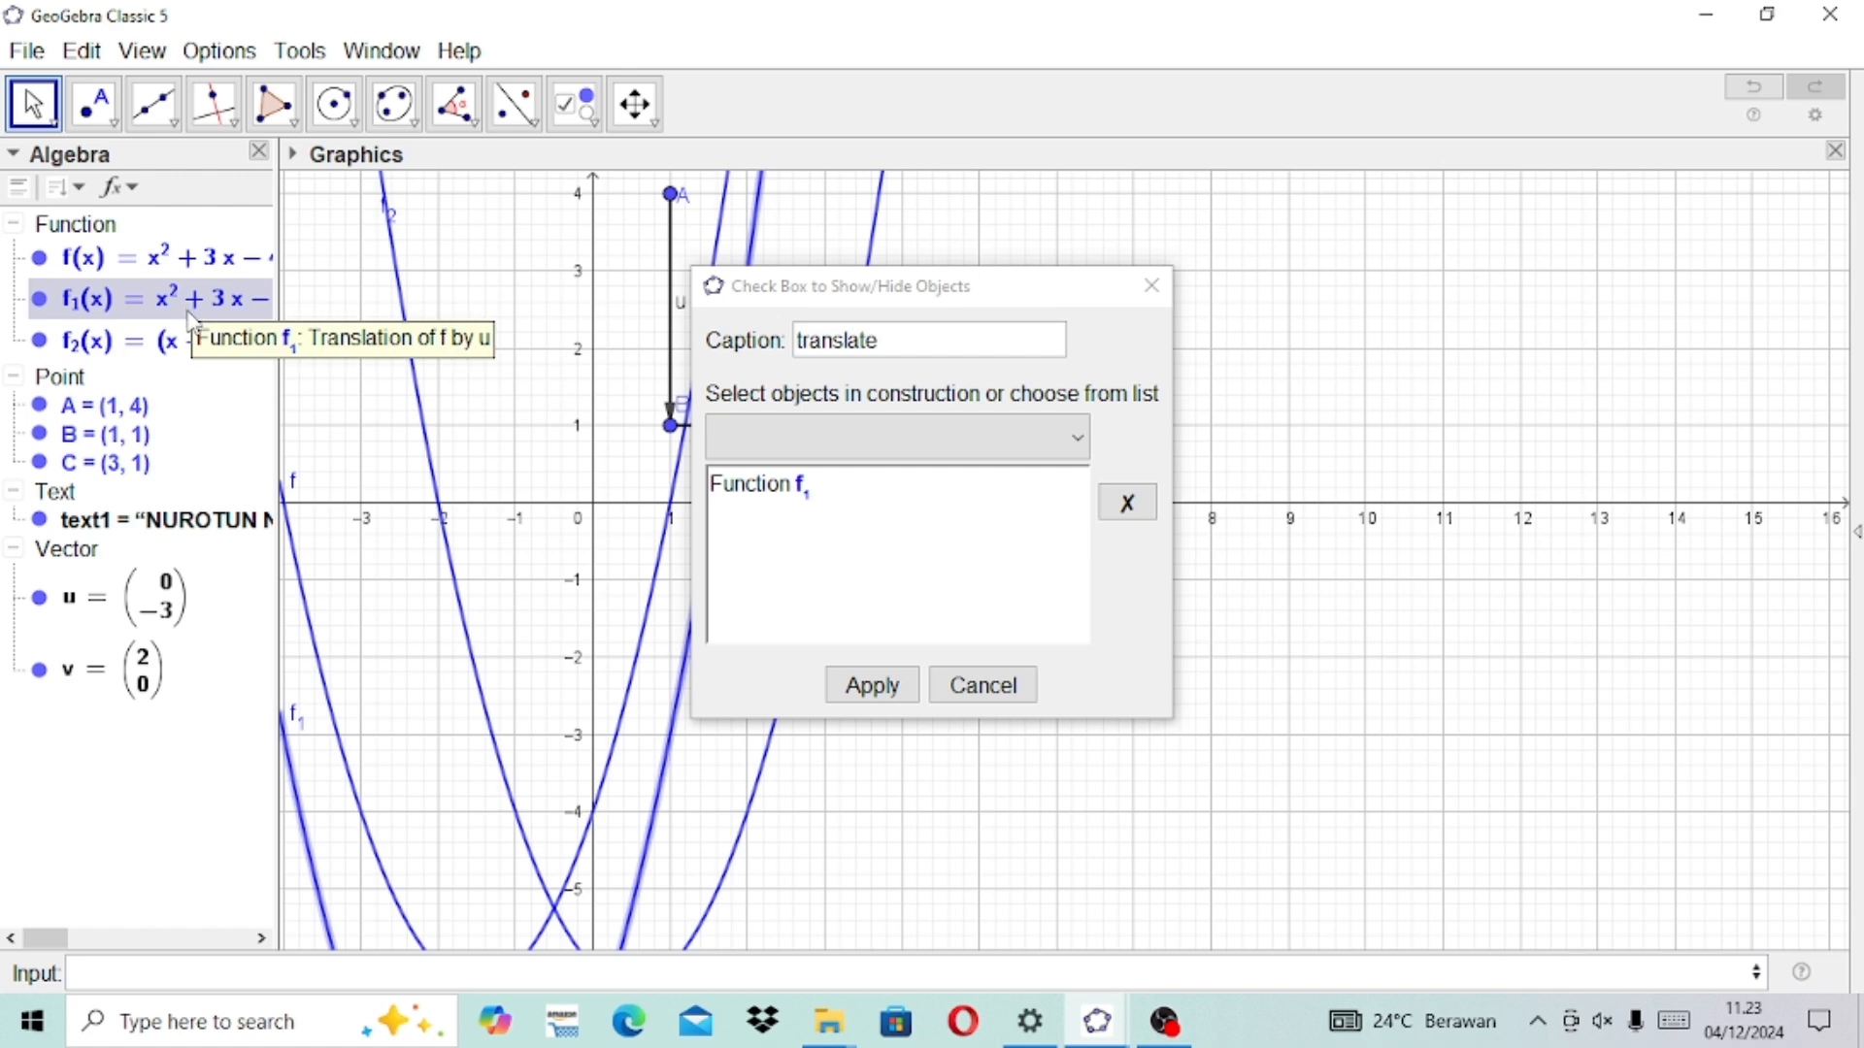
click(173, 342)
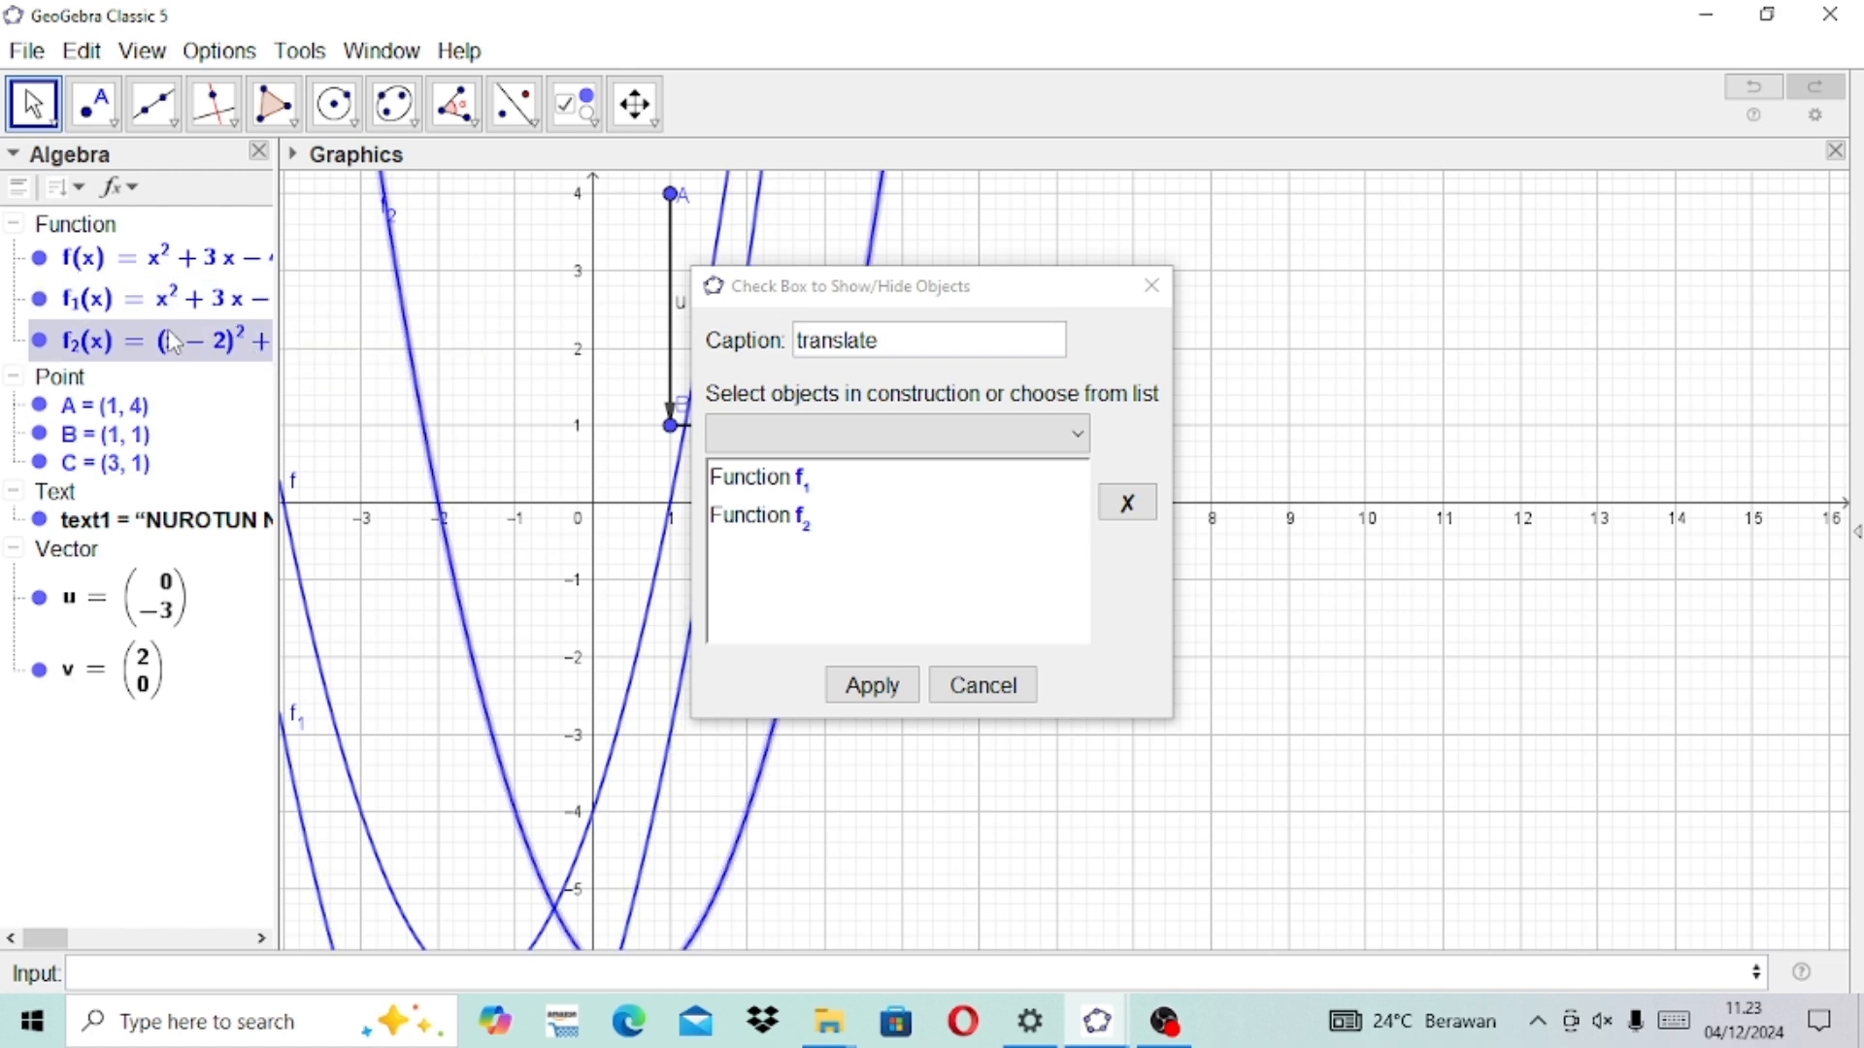
click(135, 407)
click(130, 435)
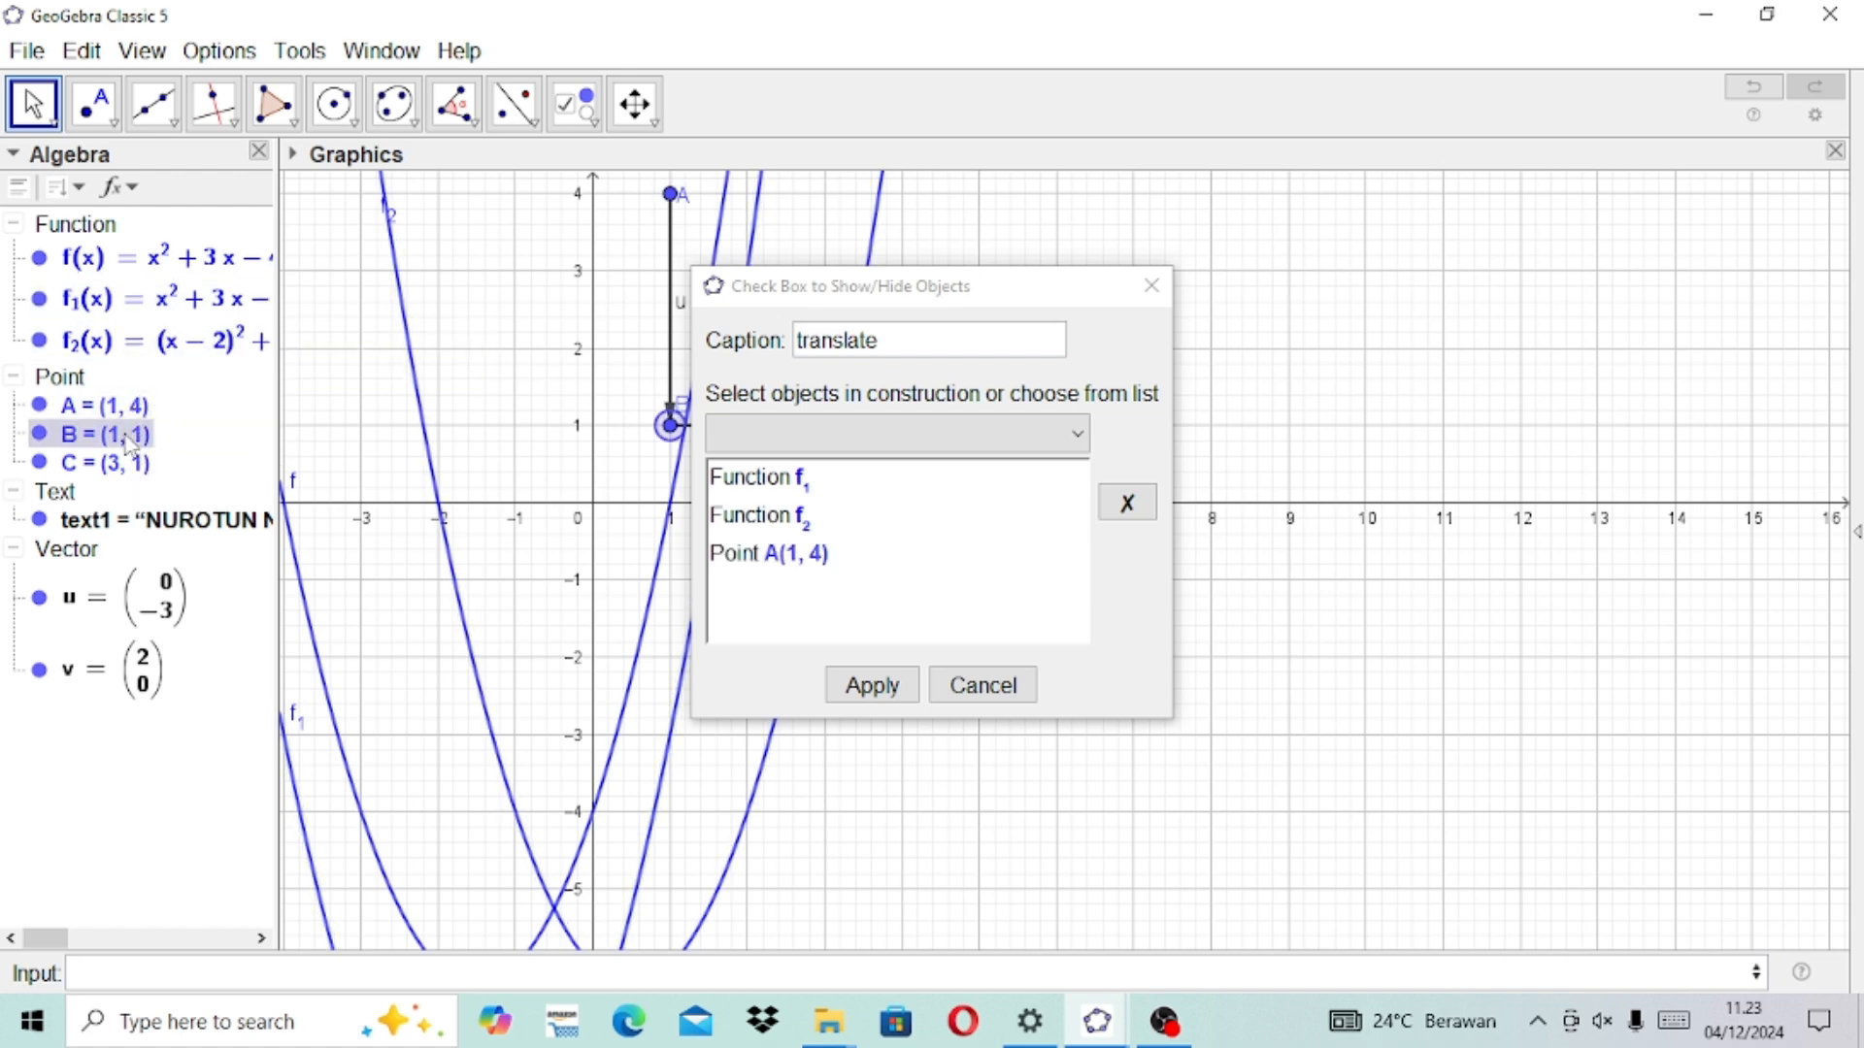
click(127, 465)
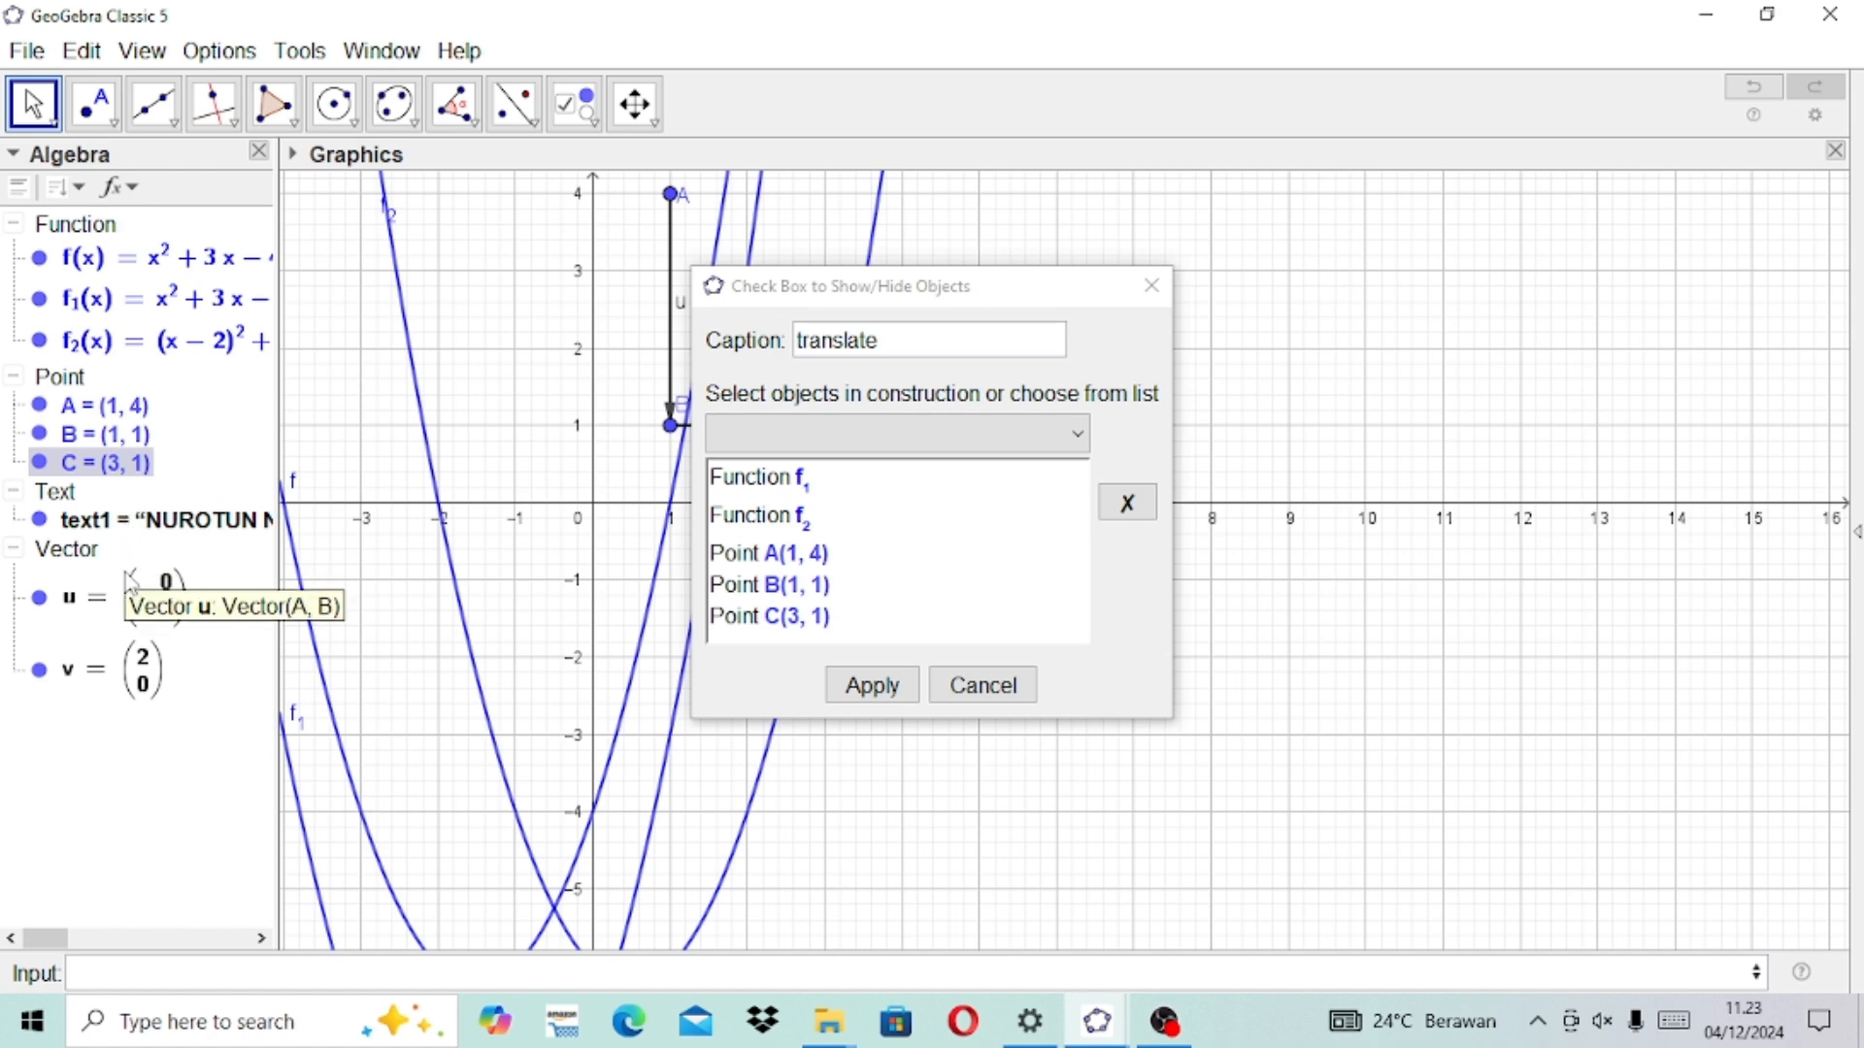
Step: Link text1 and vectors u and v to the translate check box as well, and switch the finished check box off
click(143, 522)
click(145, 594)
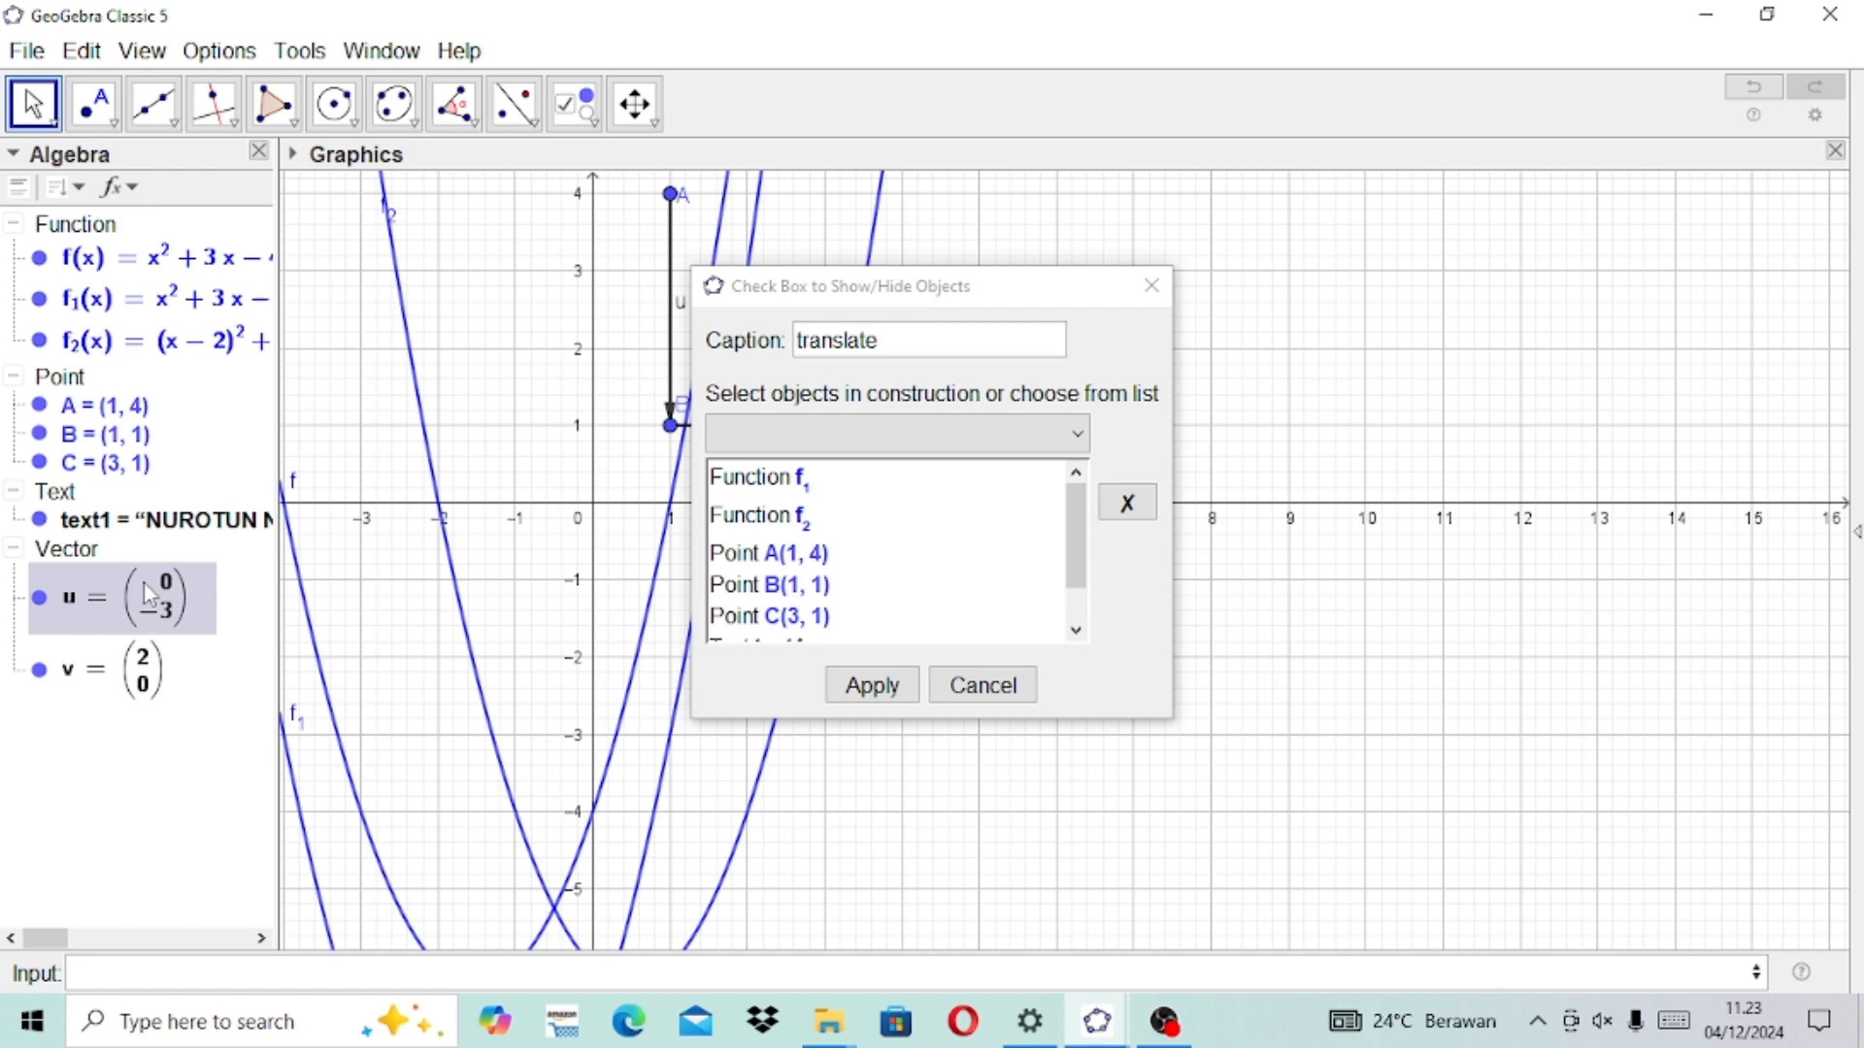
click(143, 668)
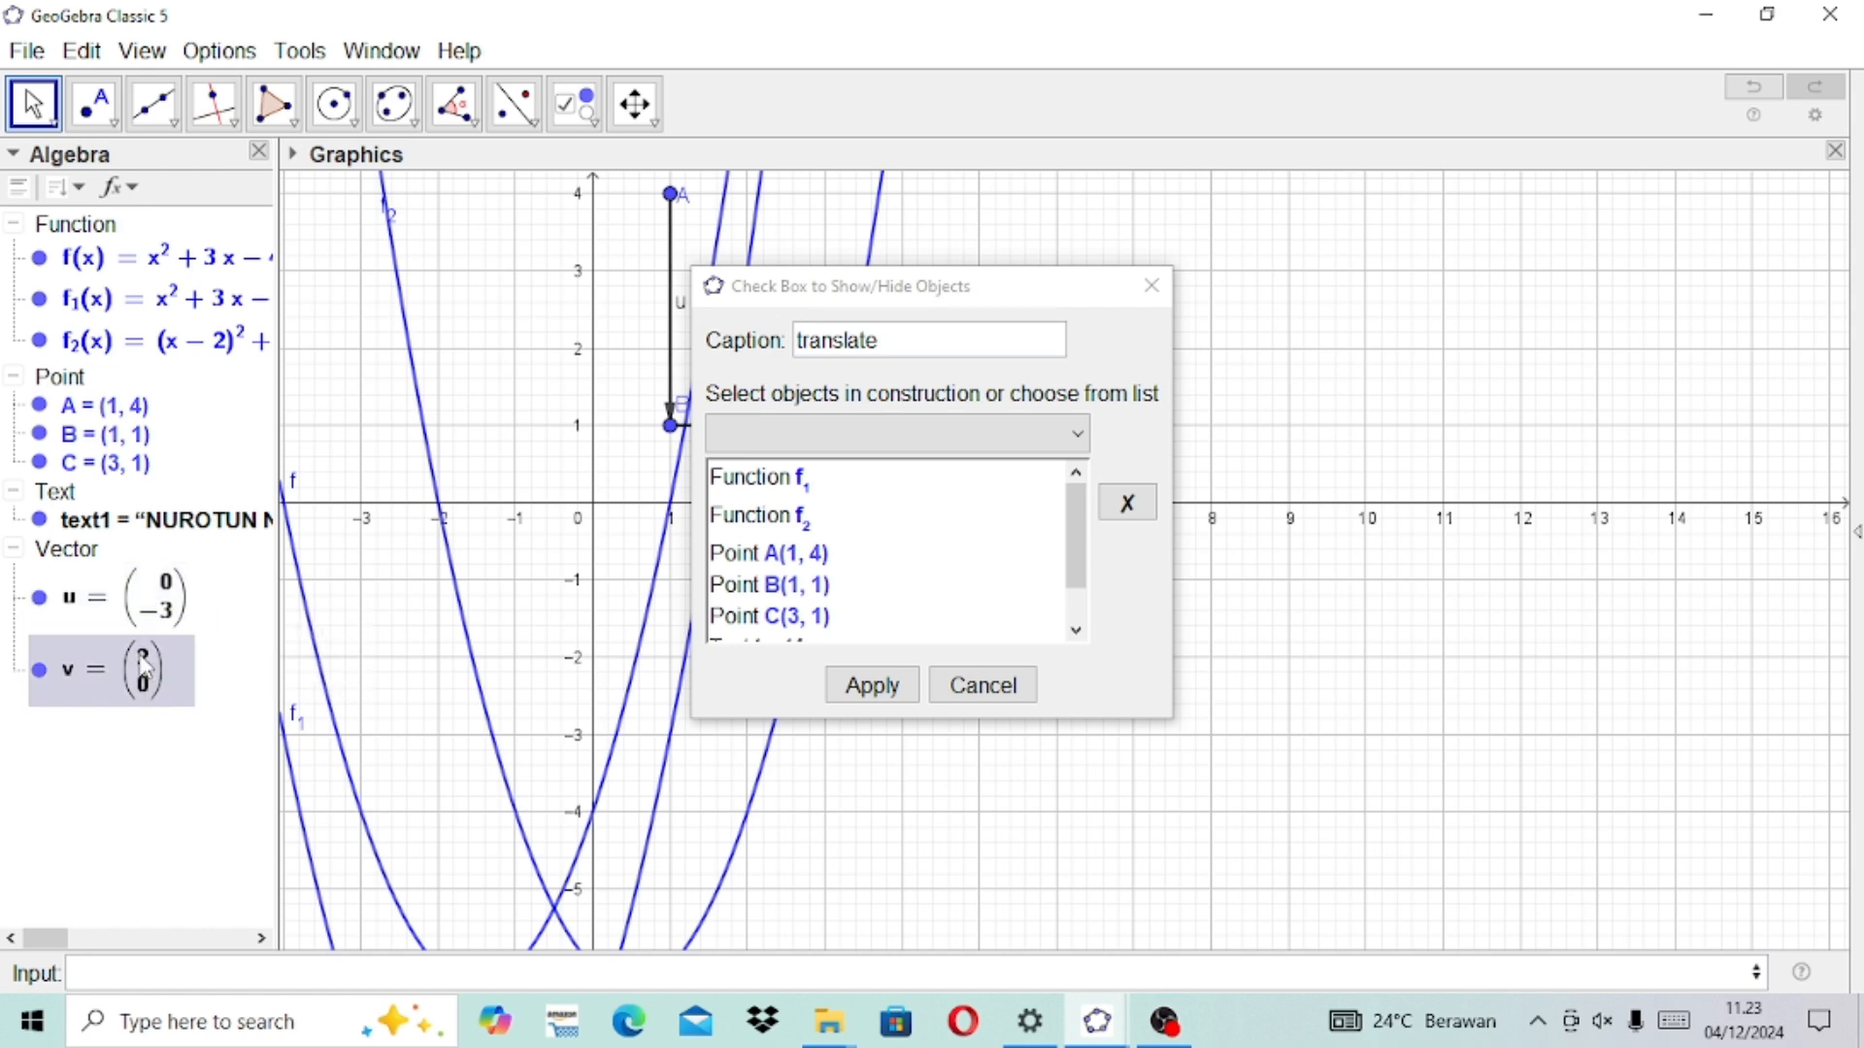
click(869, 686)
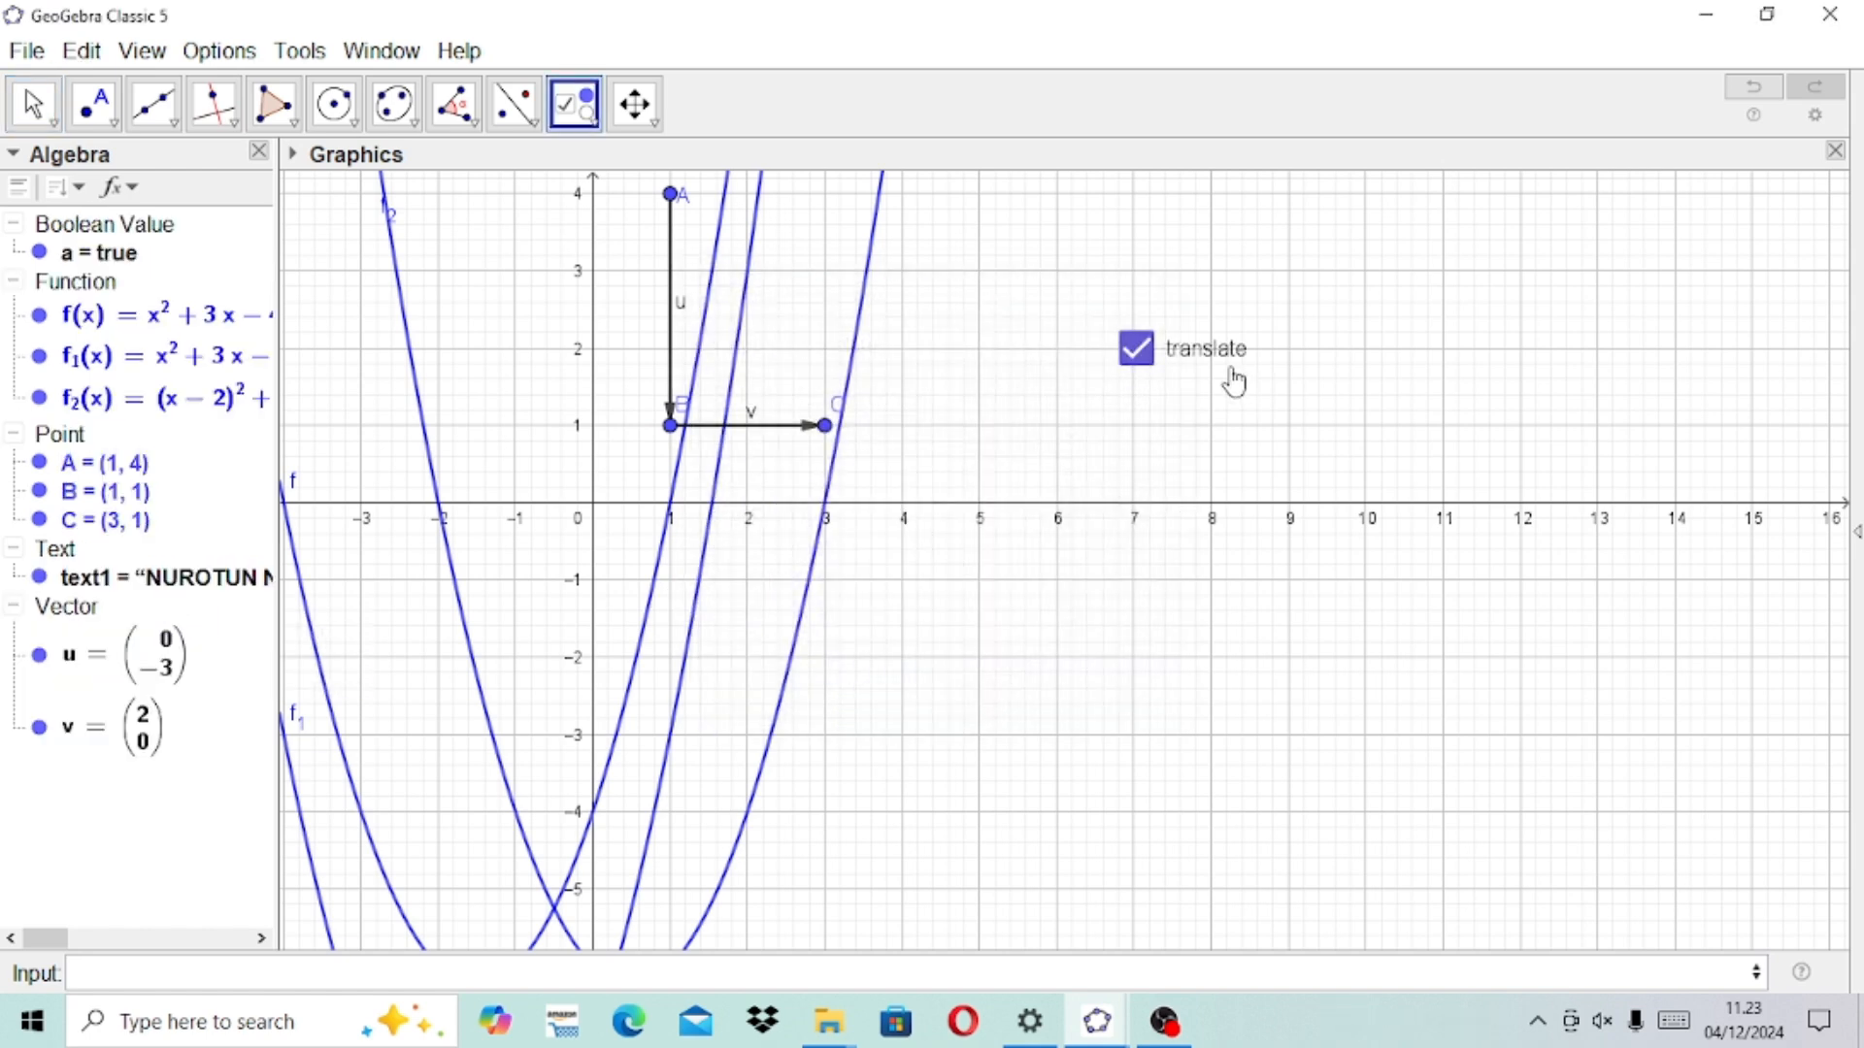
click(32, 103)
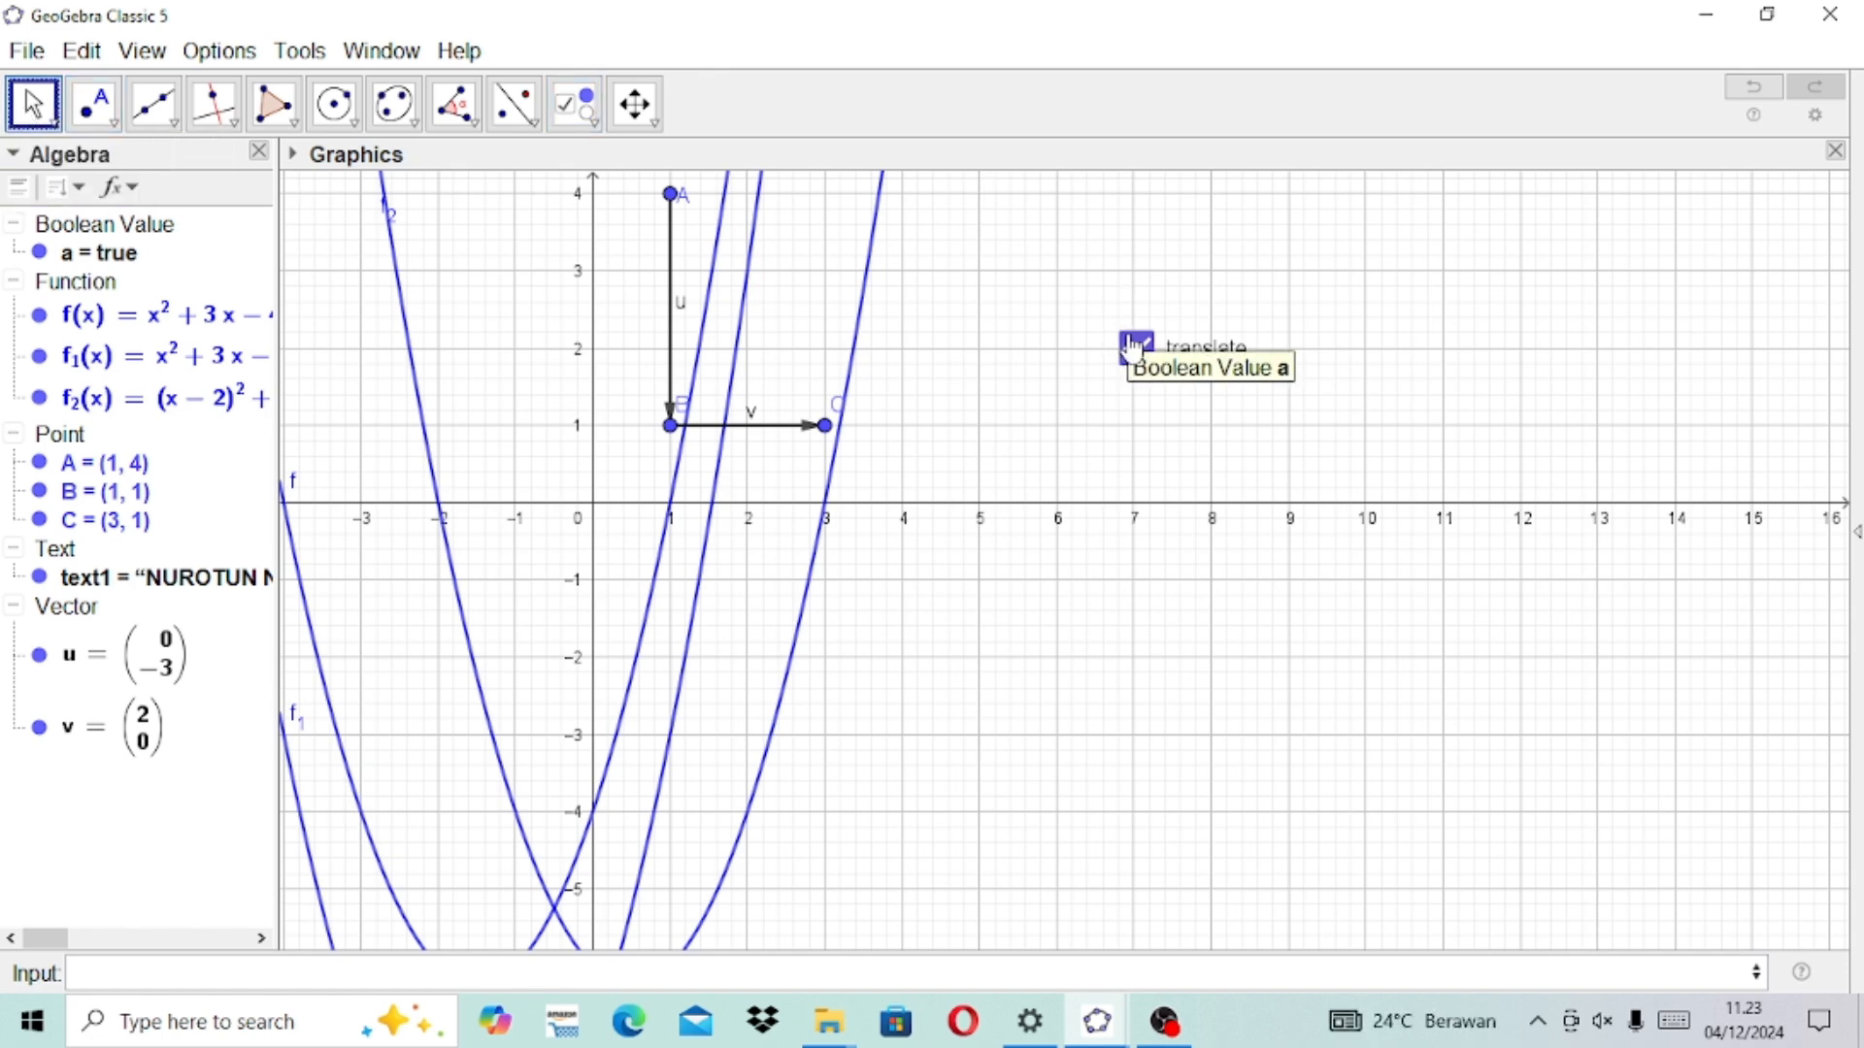
click(1133, 346)
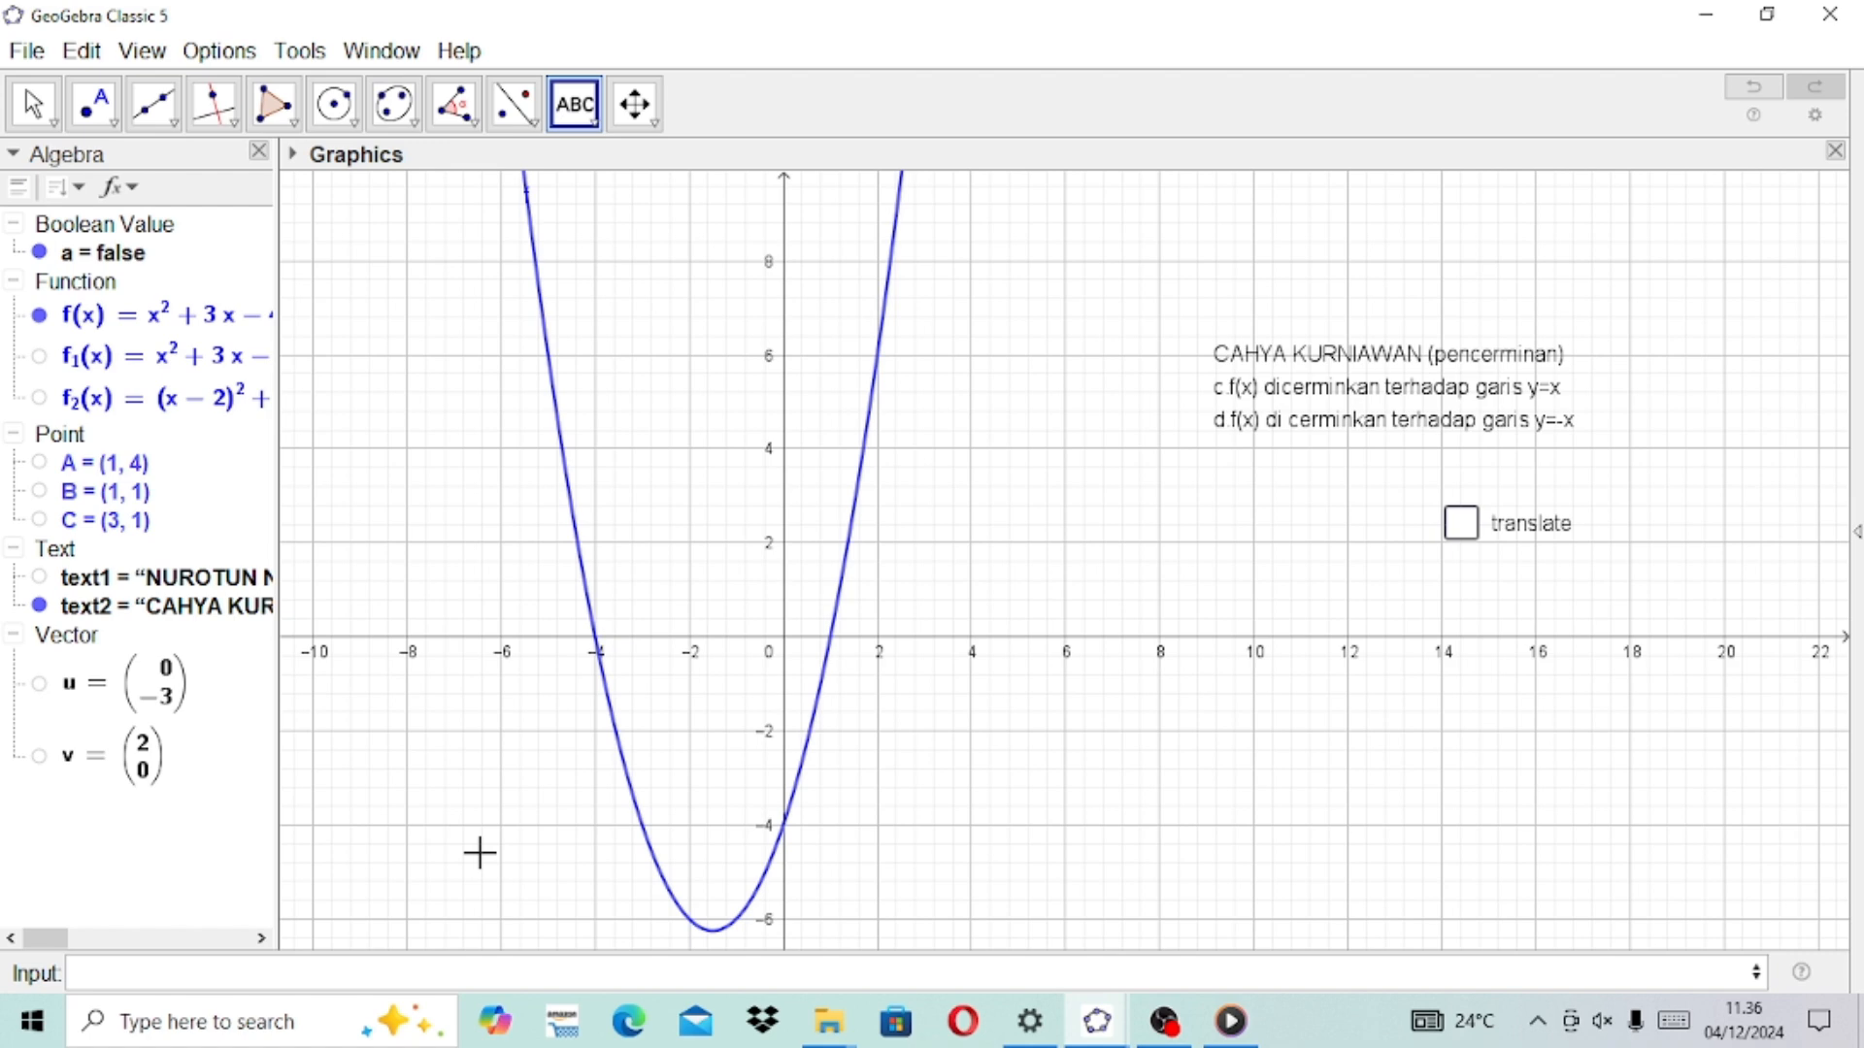
Step: Plot the two mirror lines y=x and y=-x
click(365, 975)
text(y=x)
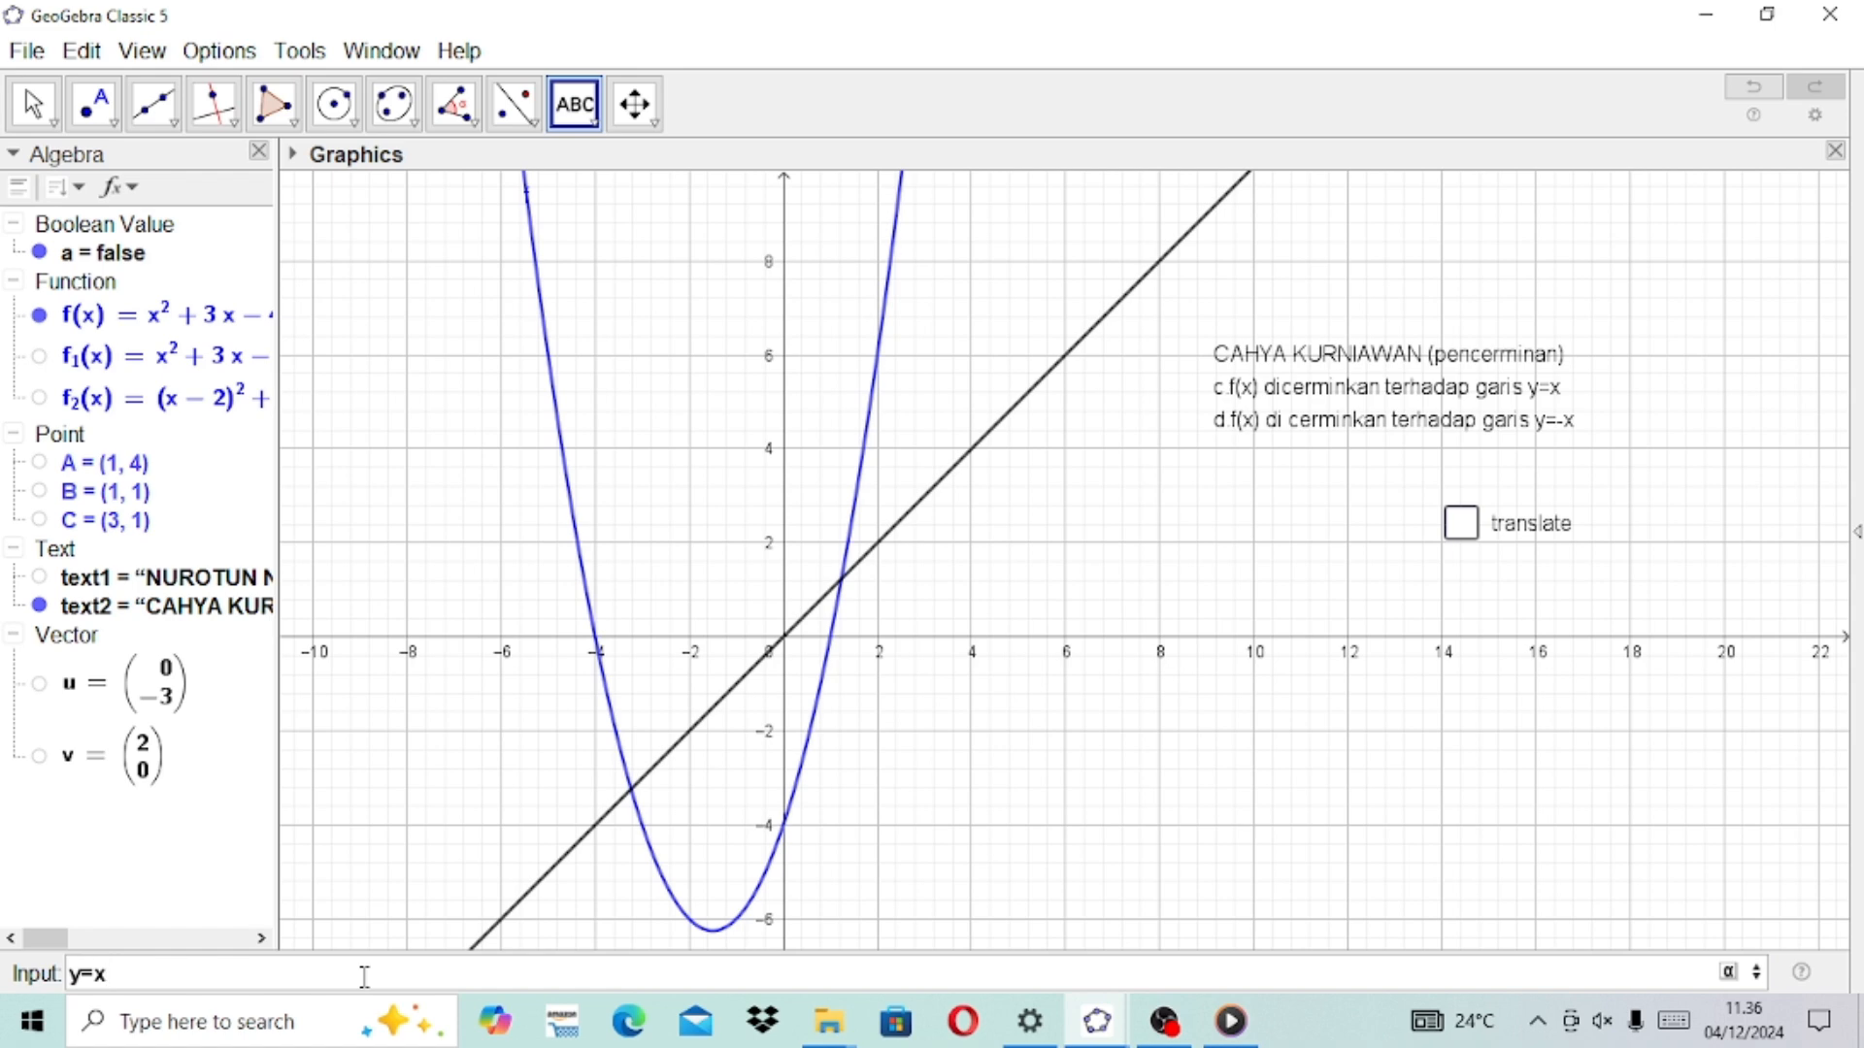
key(Return)
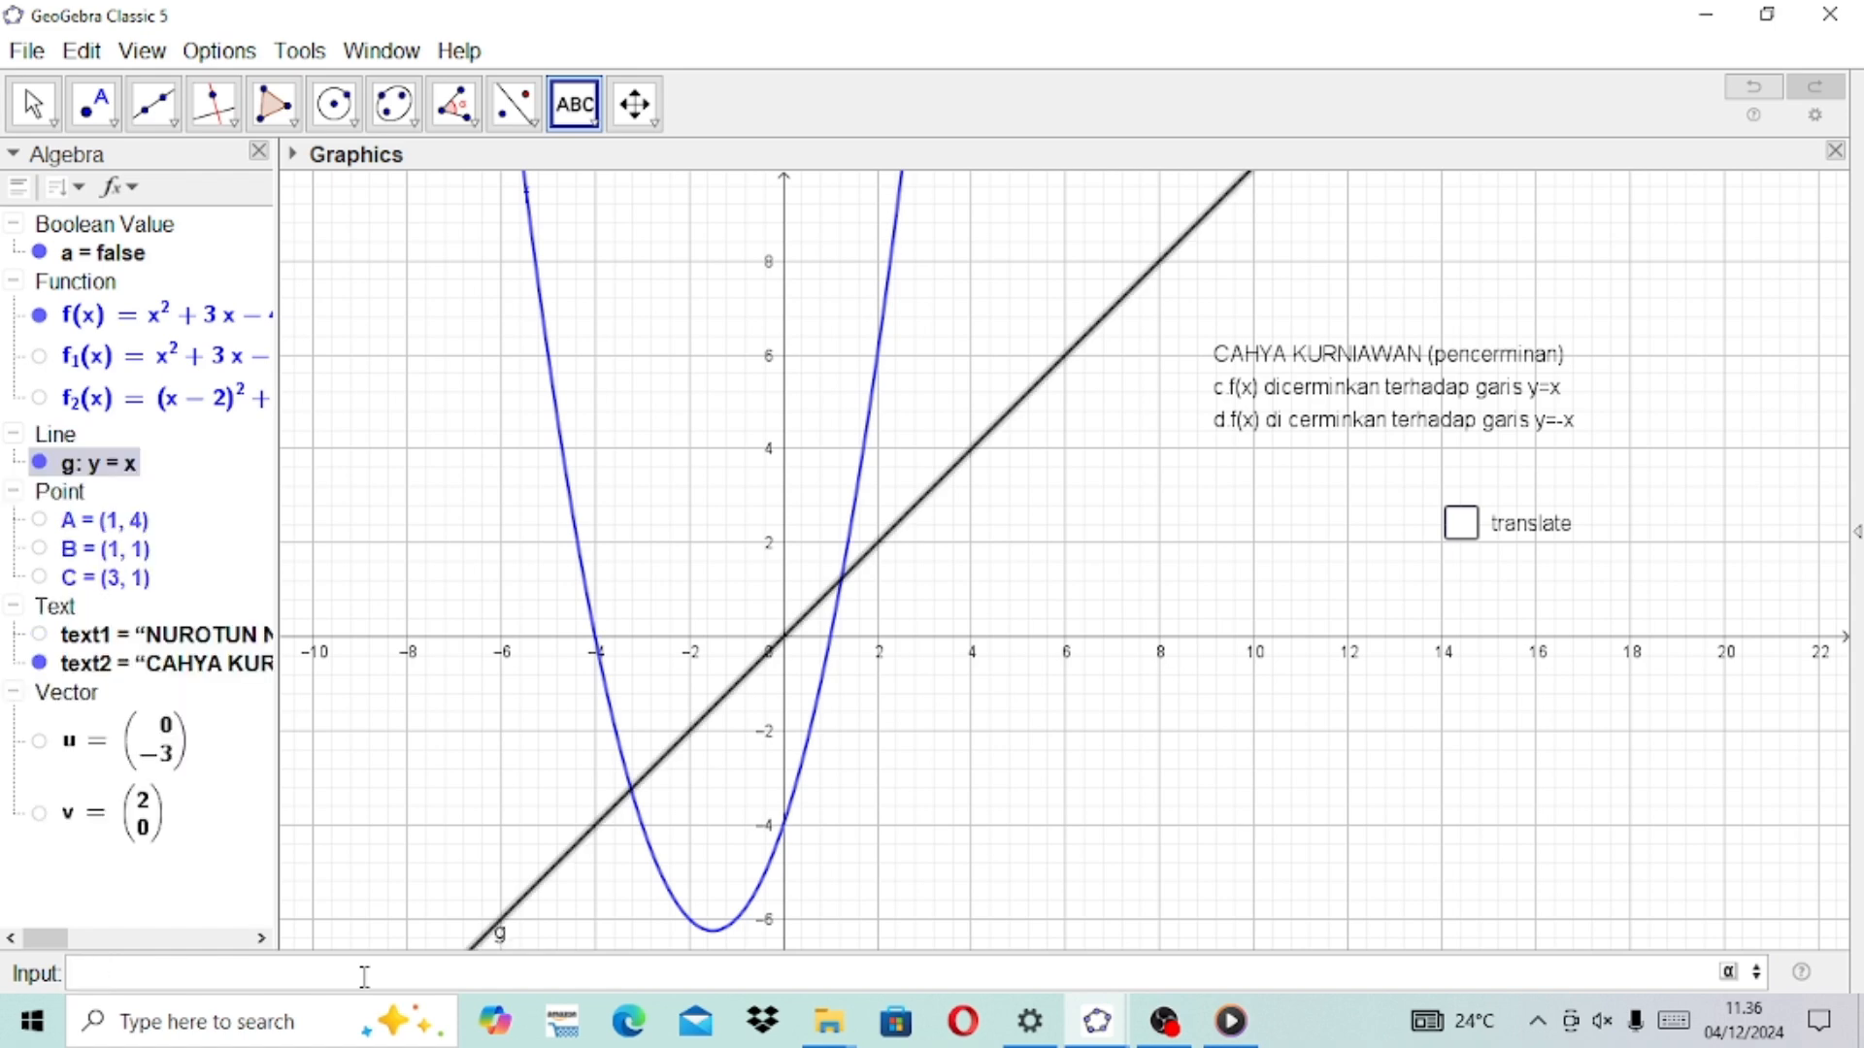
text(y=-x)
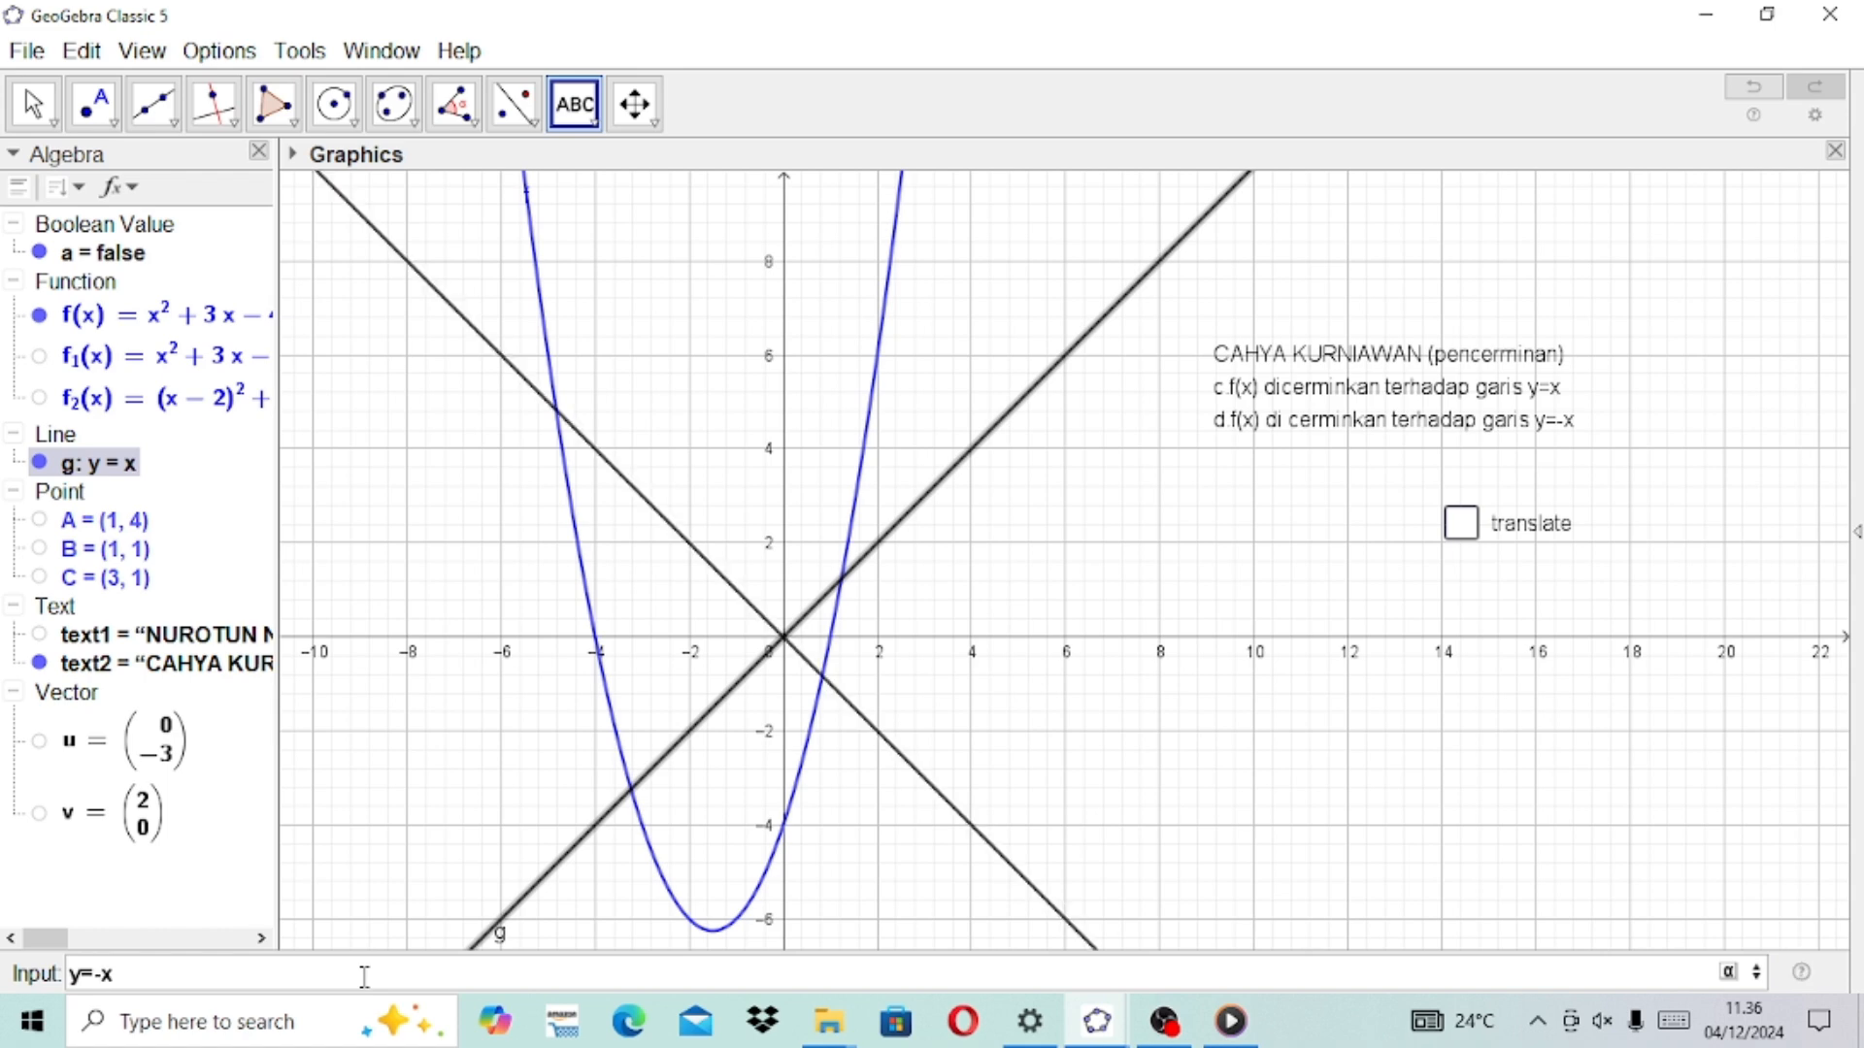
key(Return)
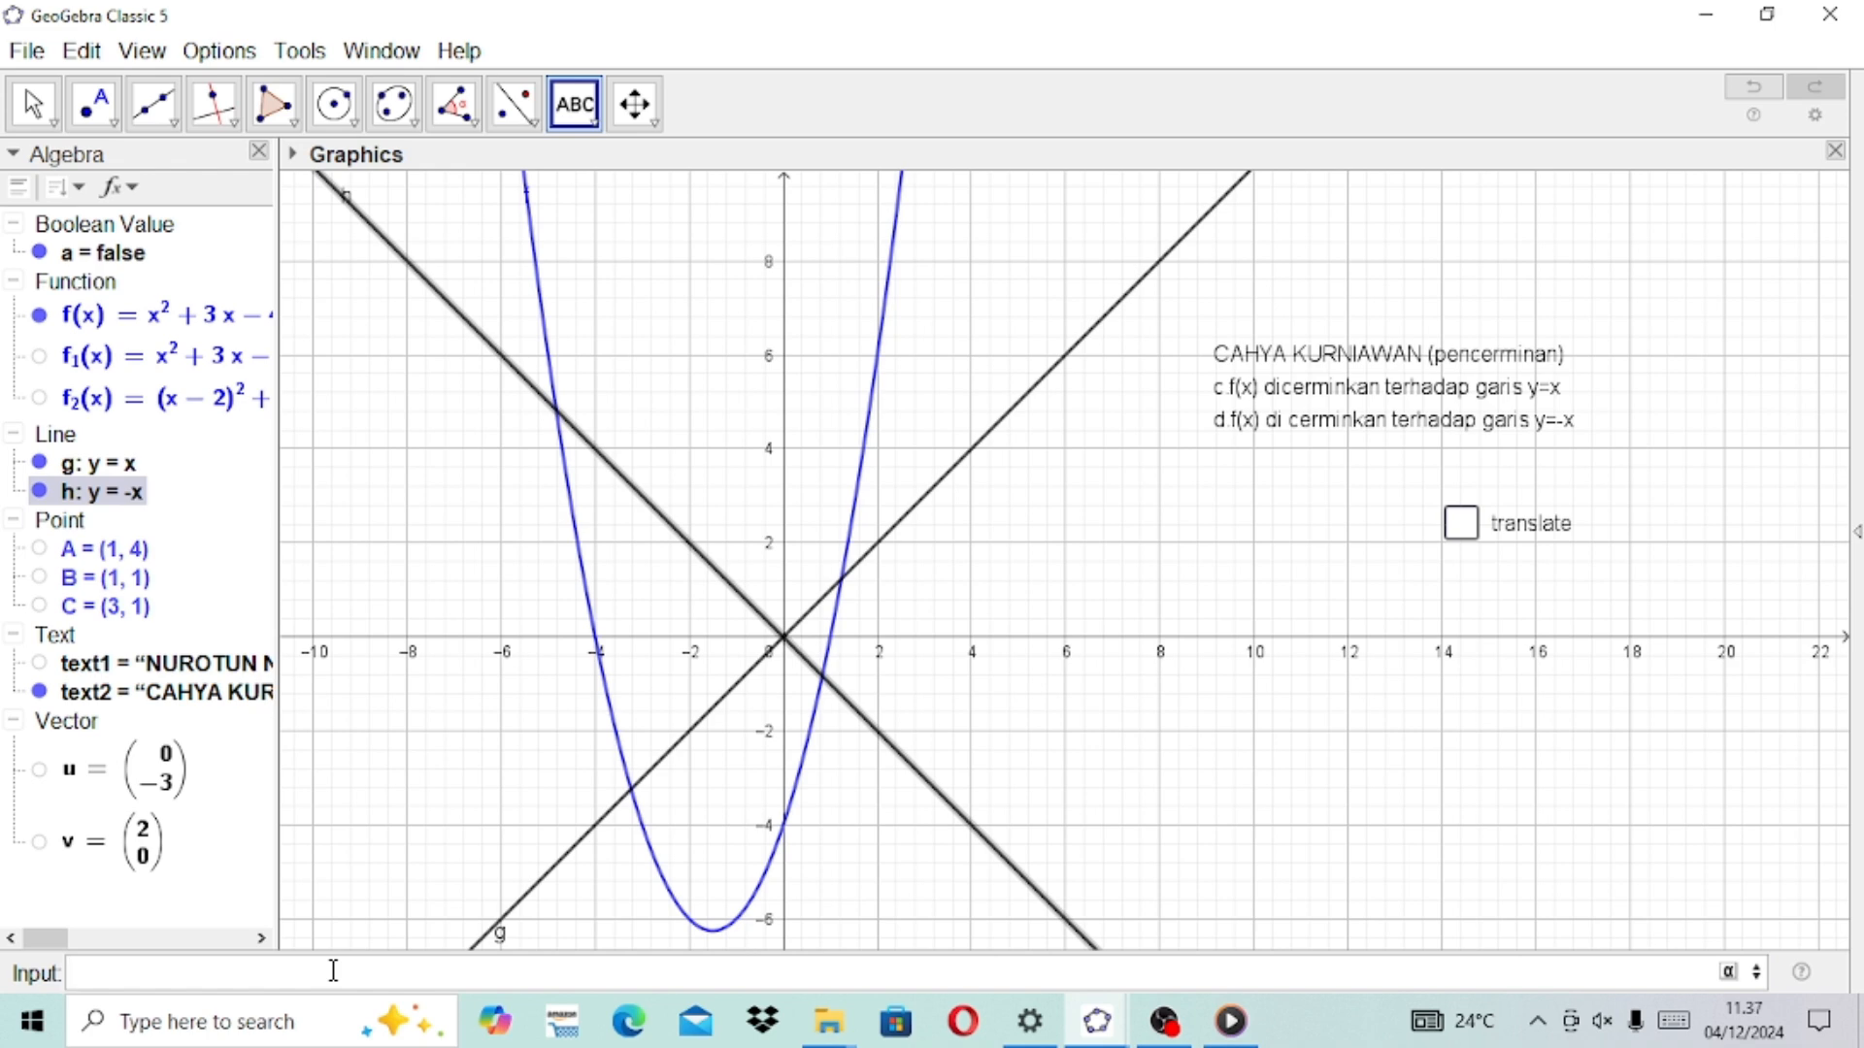
Step: Reflect function f over the line y=x with the command Reflect(f, g), using the object and line form
text(ref)
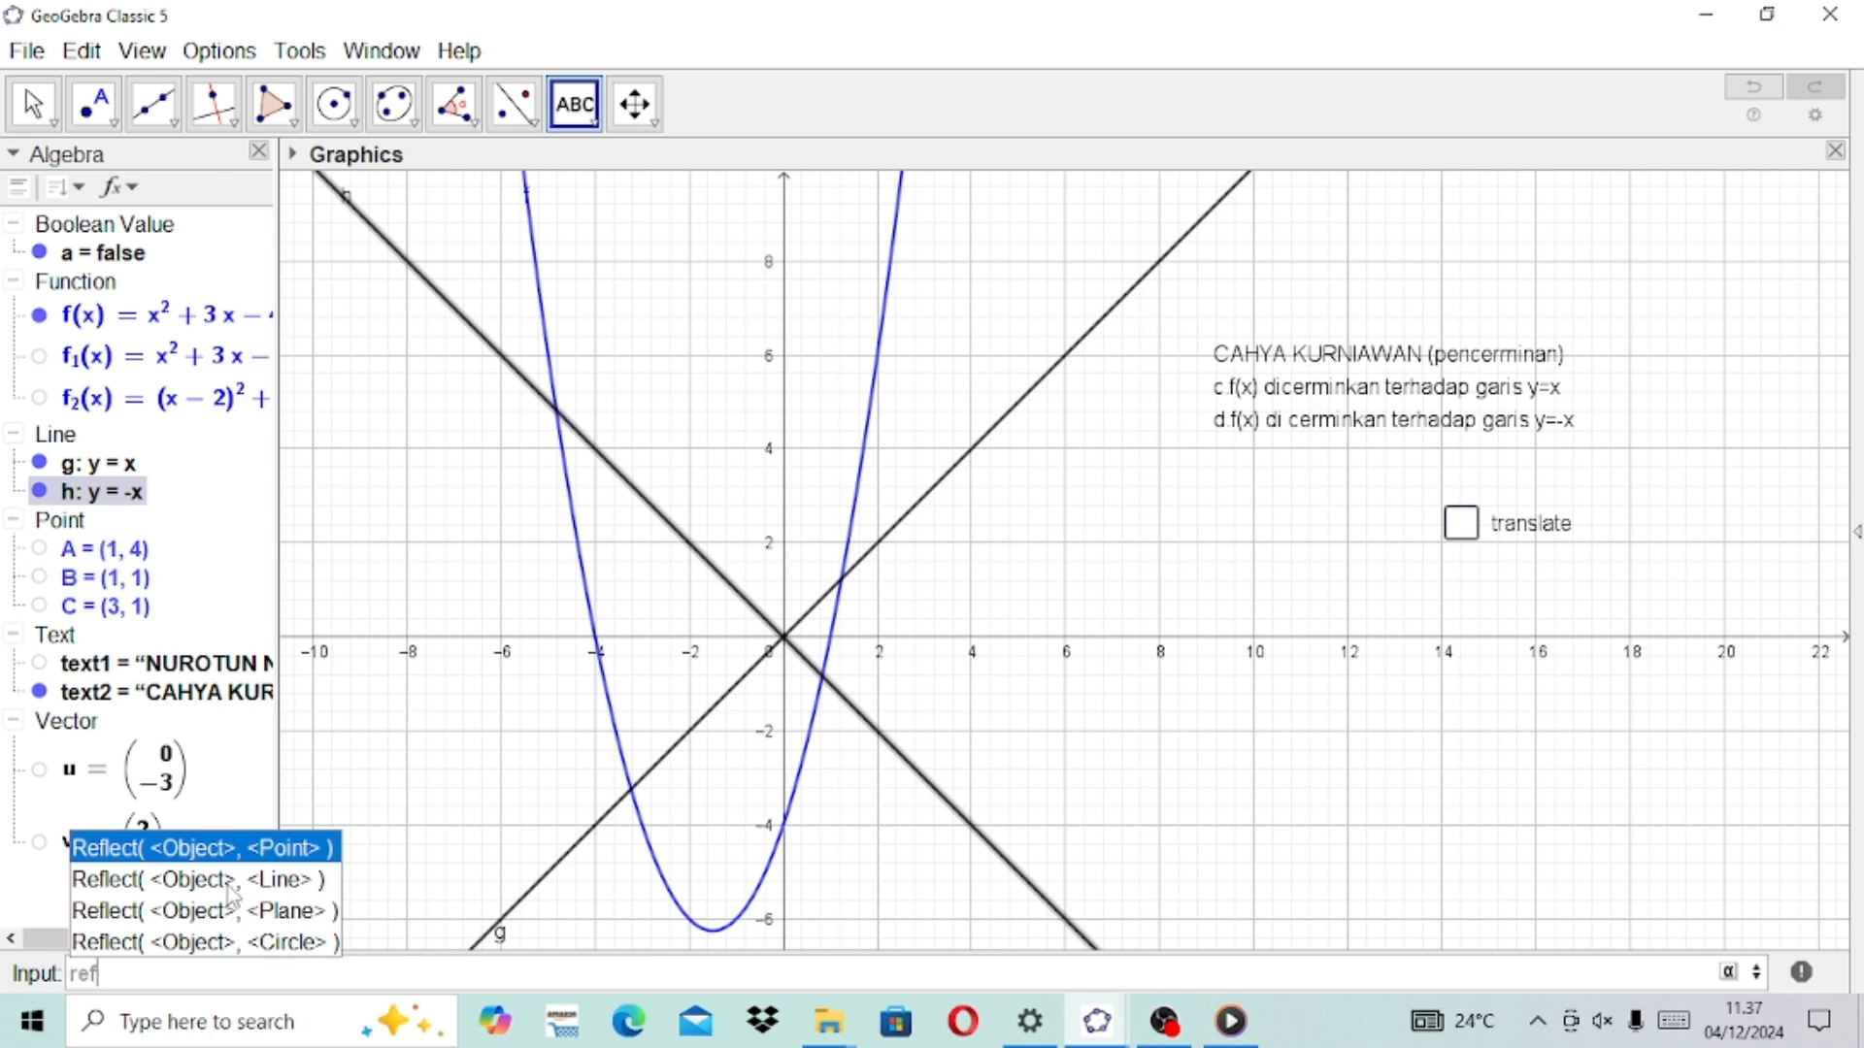
click(230, 880)
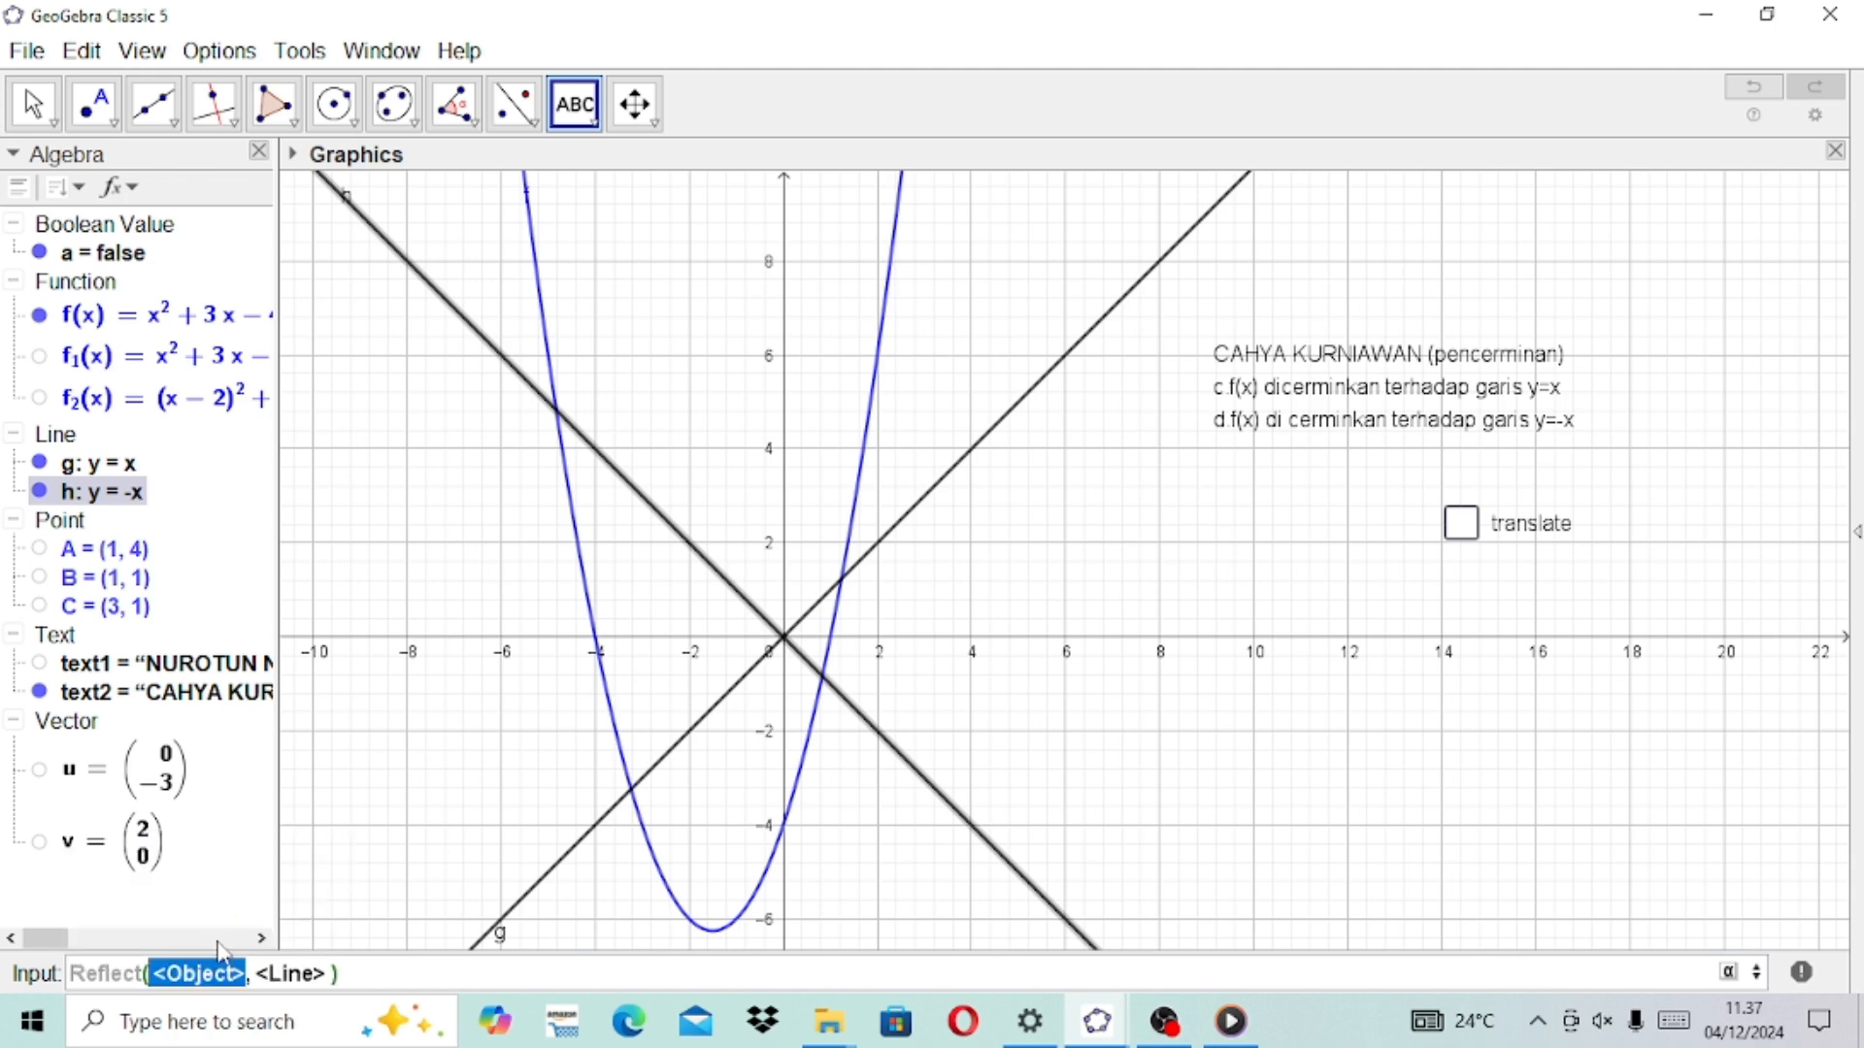
key(BackSpace)
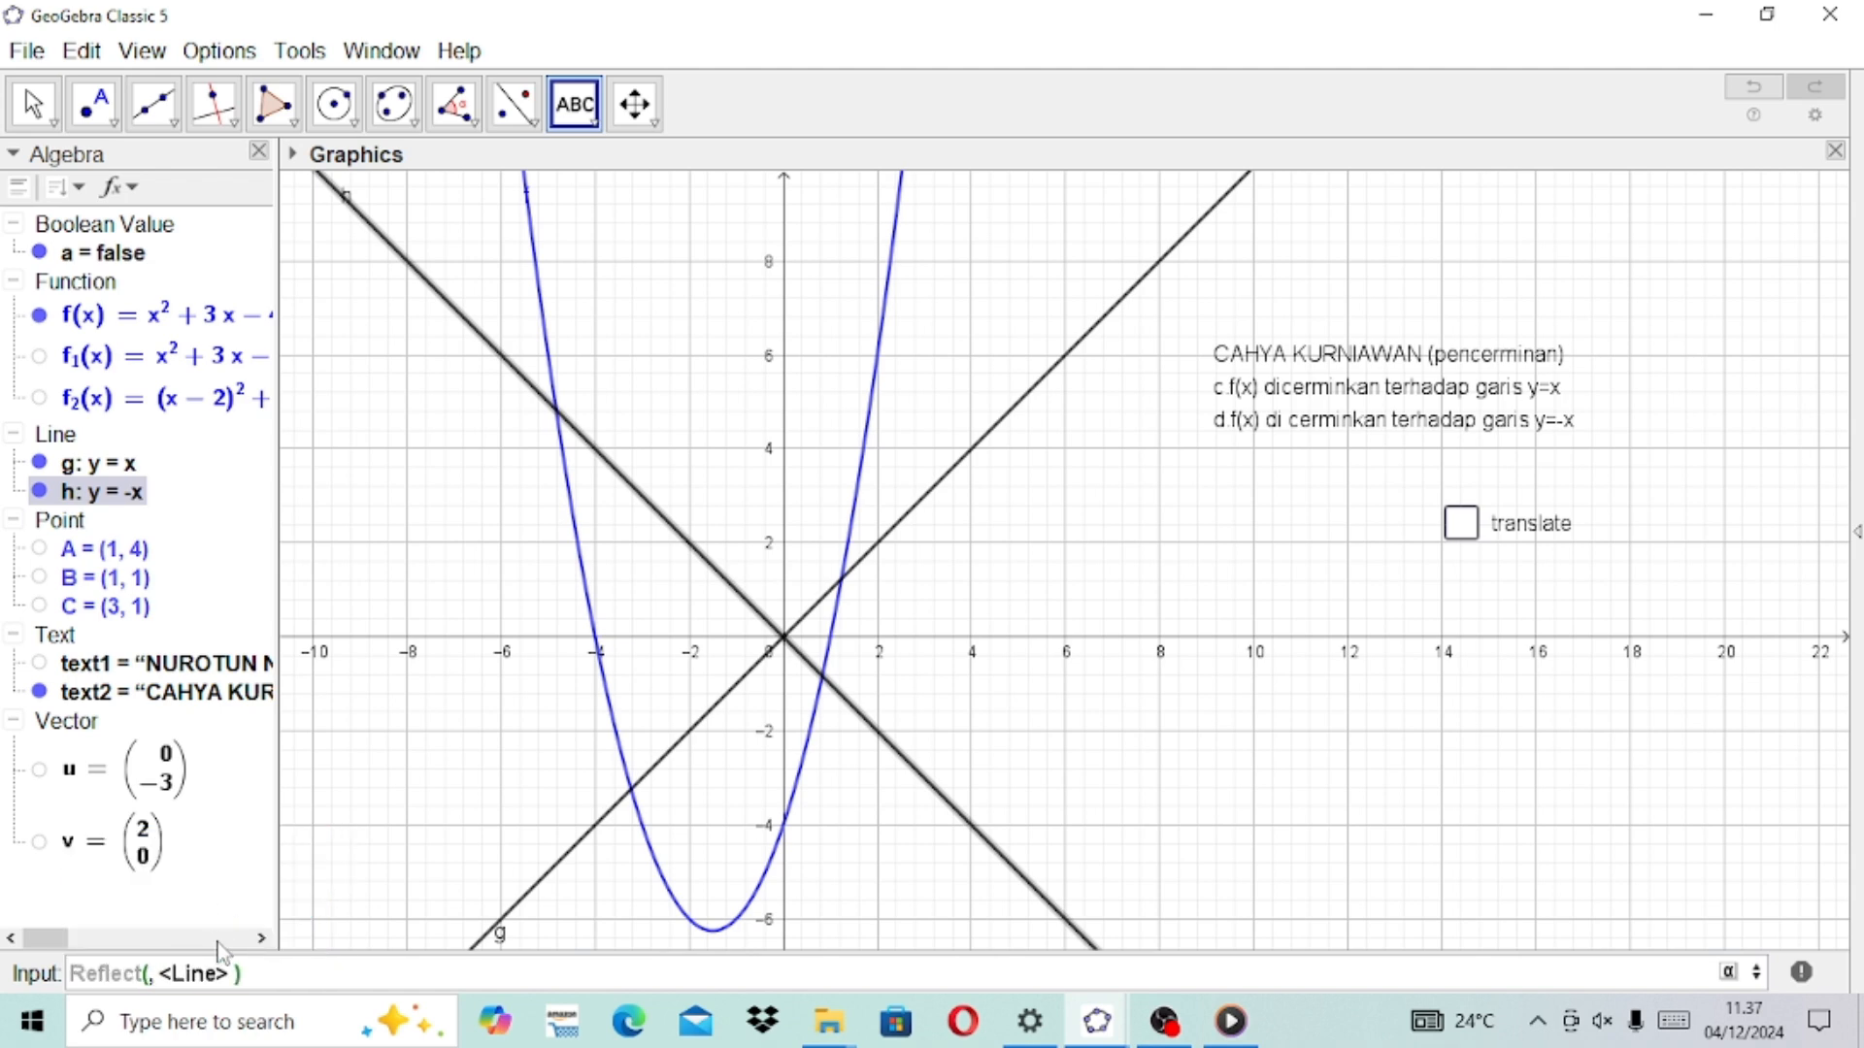
text(f)
key(Tab)
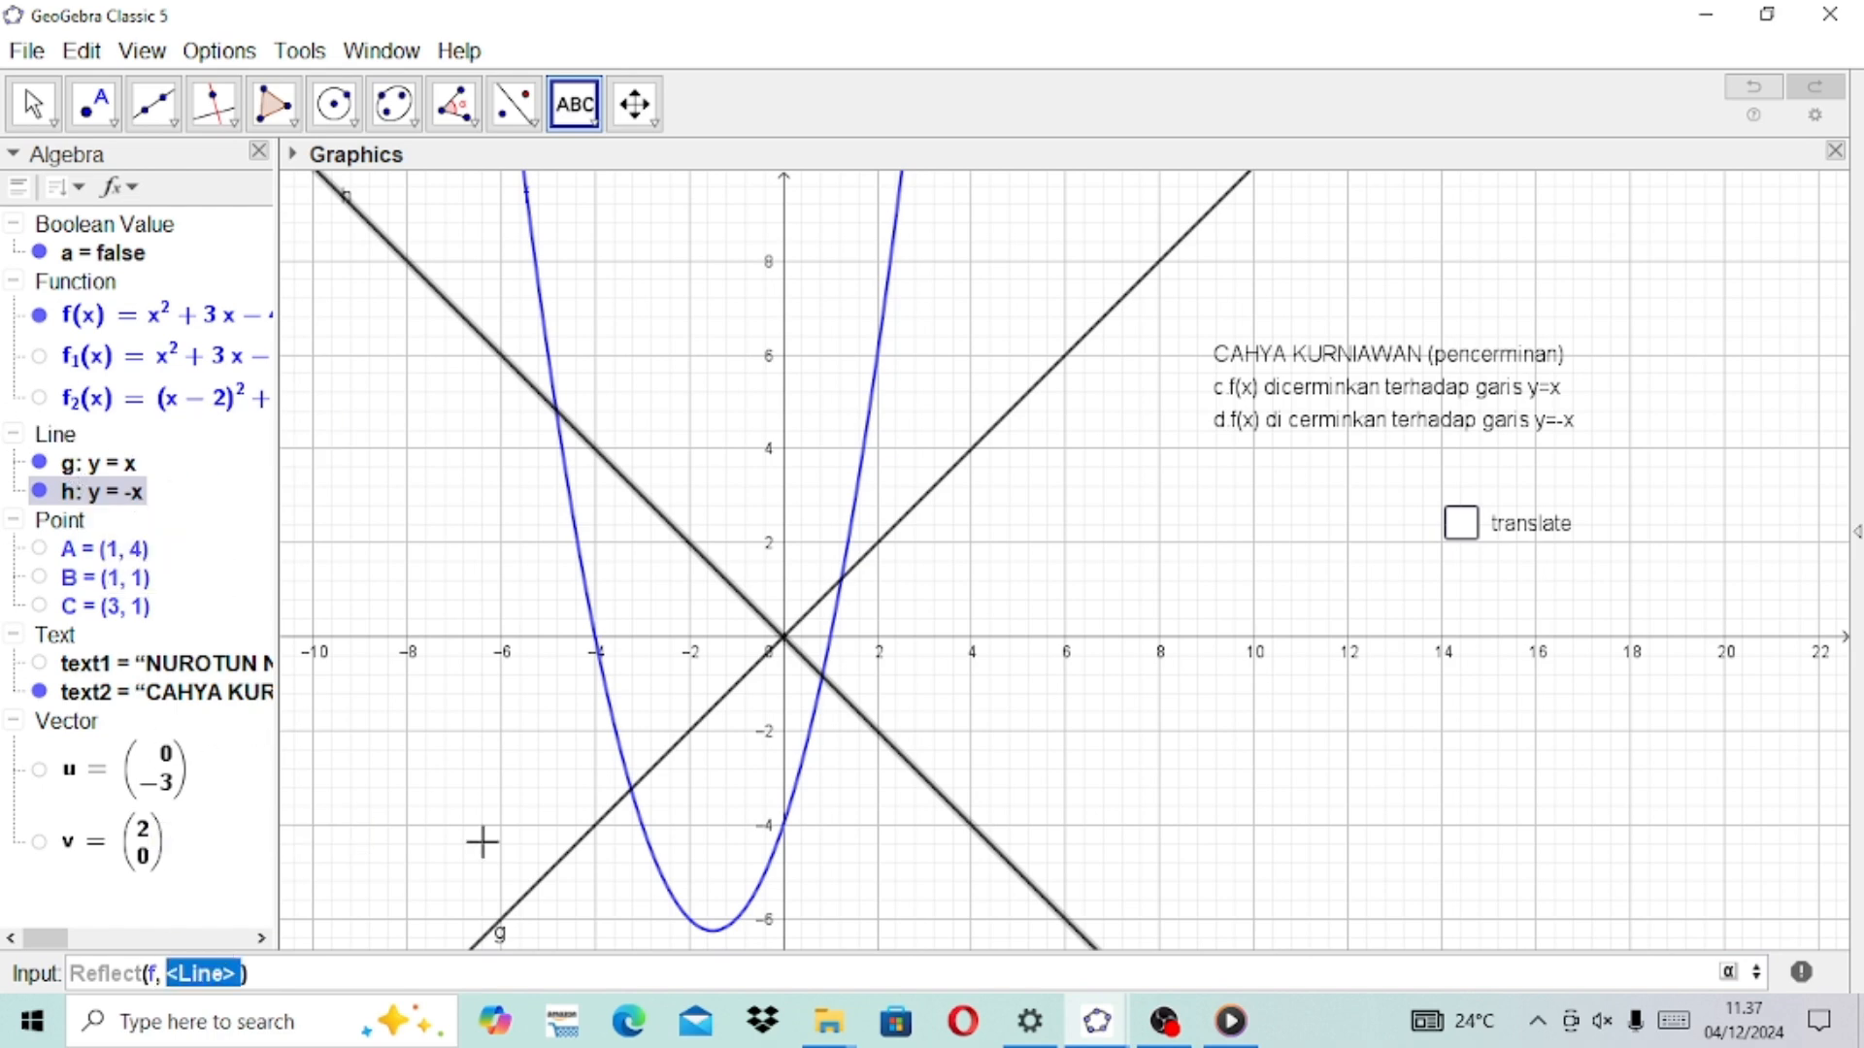
key(BackSpace)
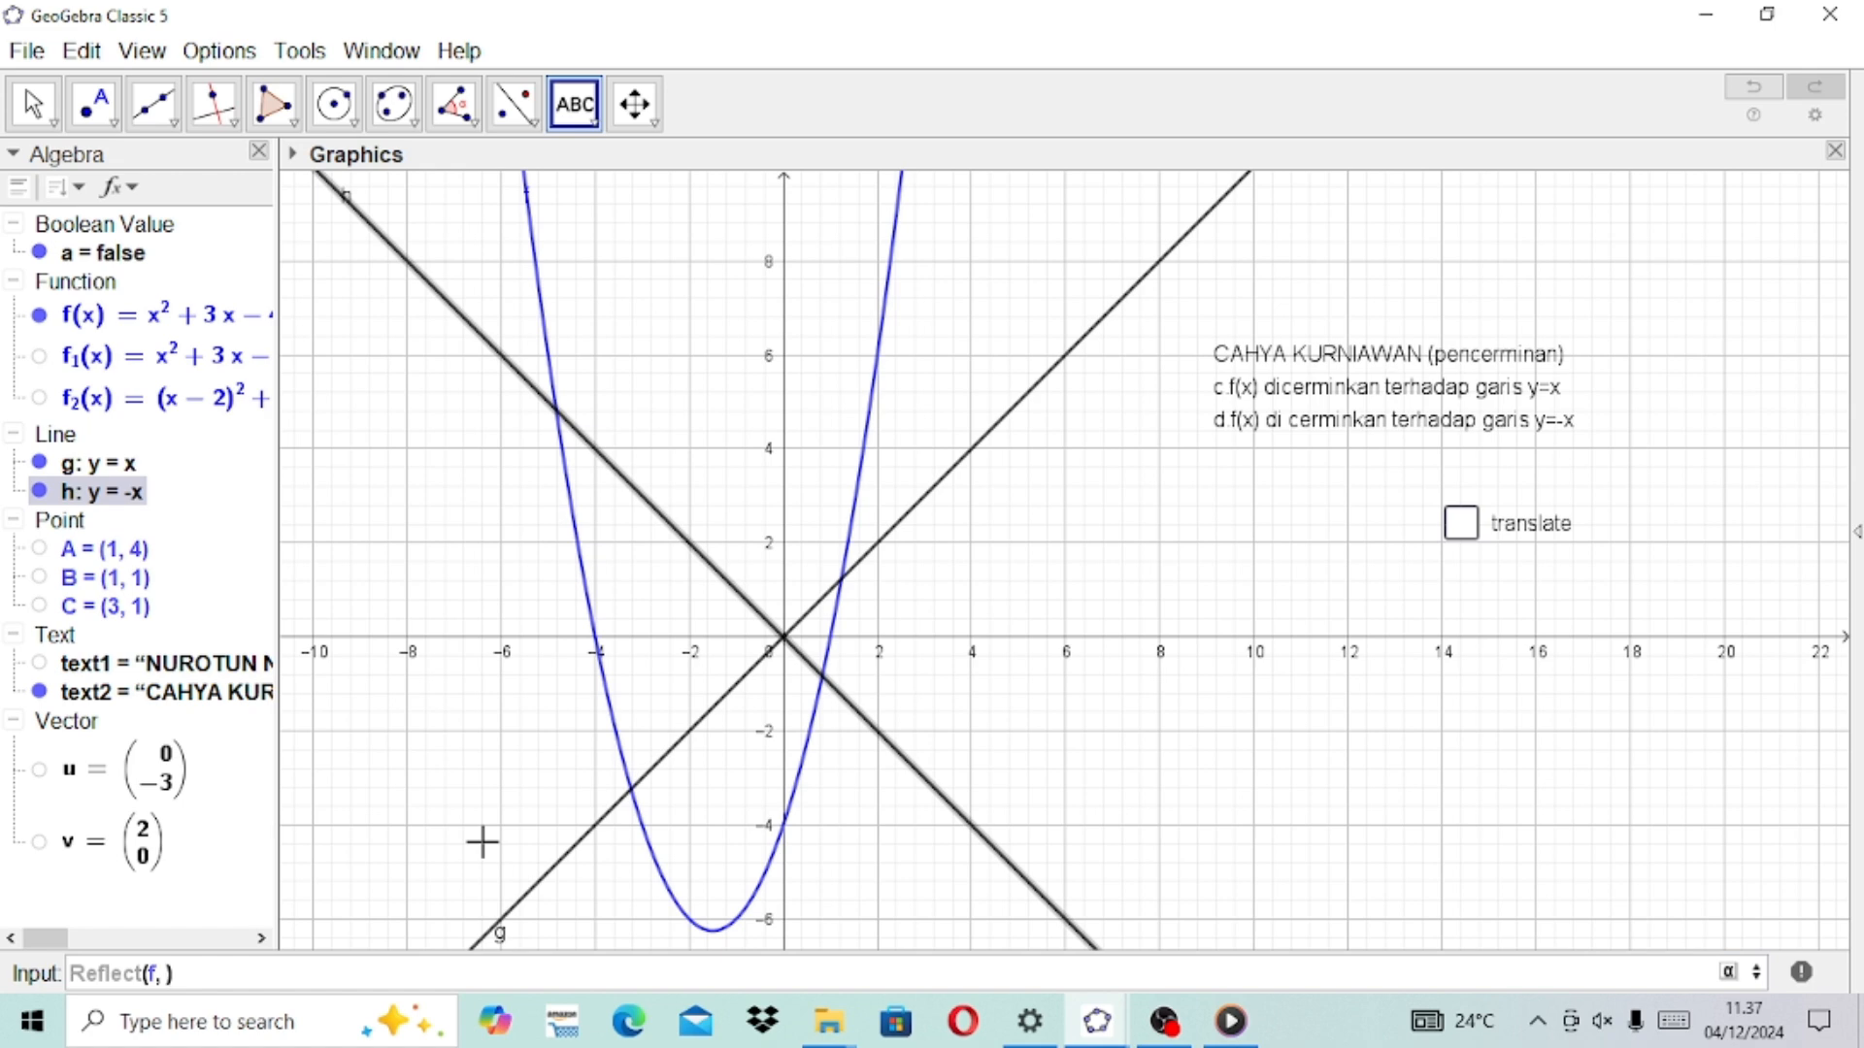
text(g)
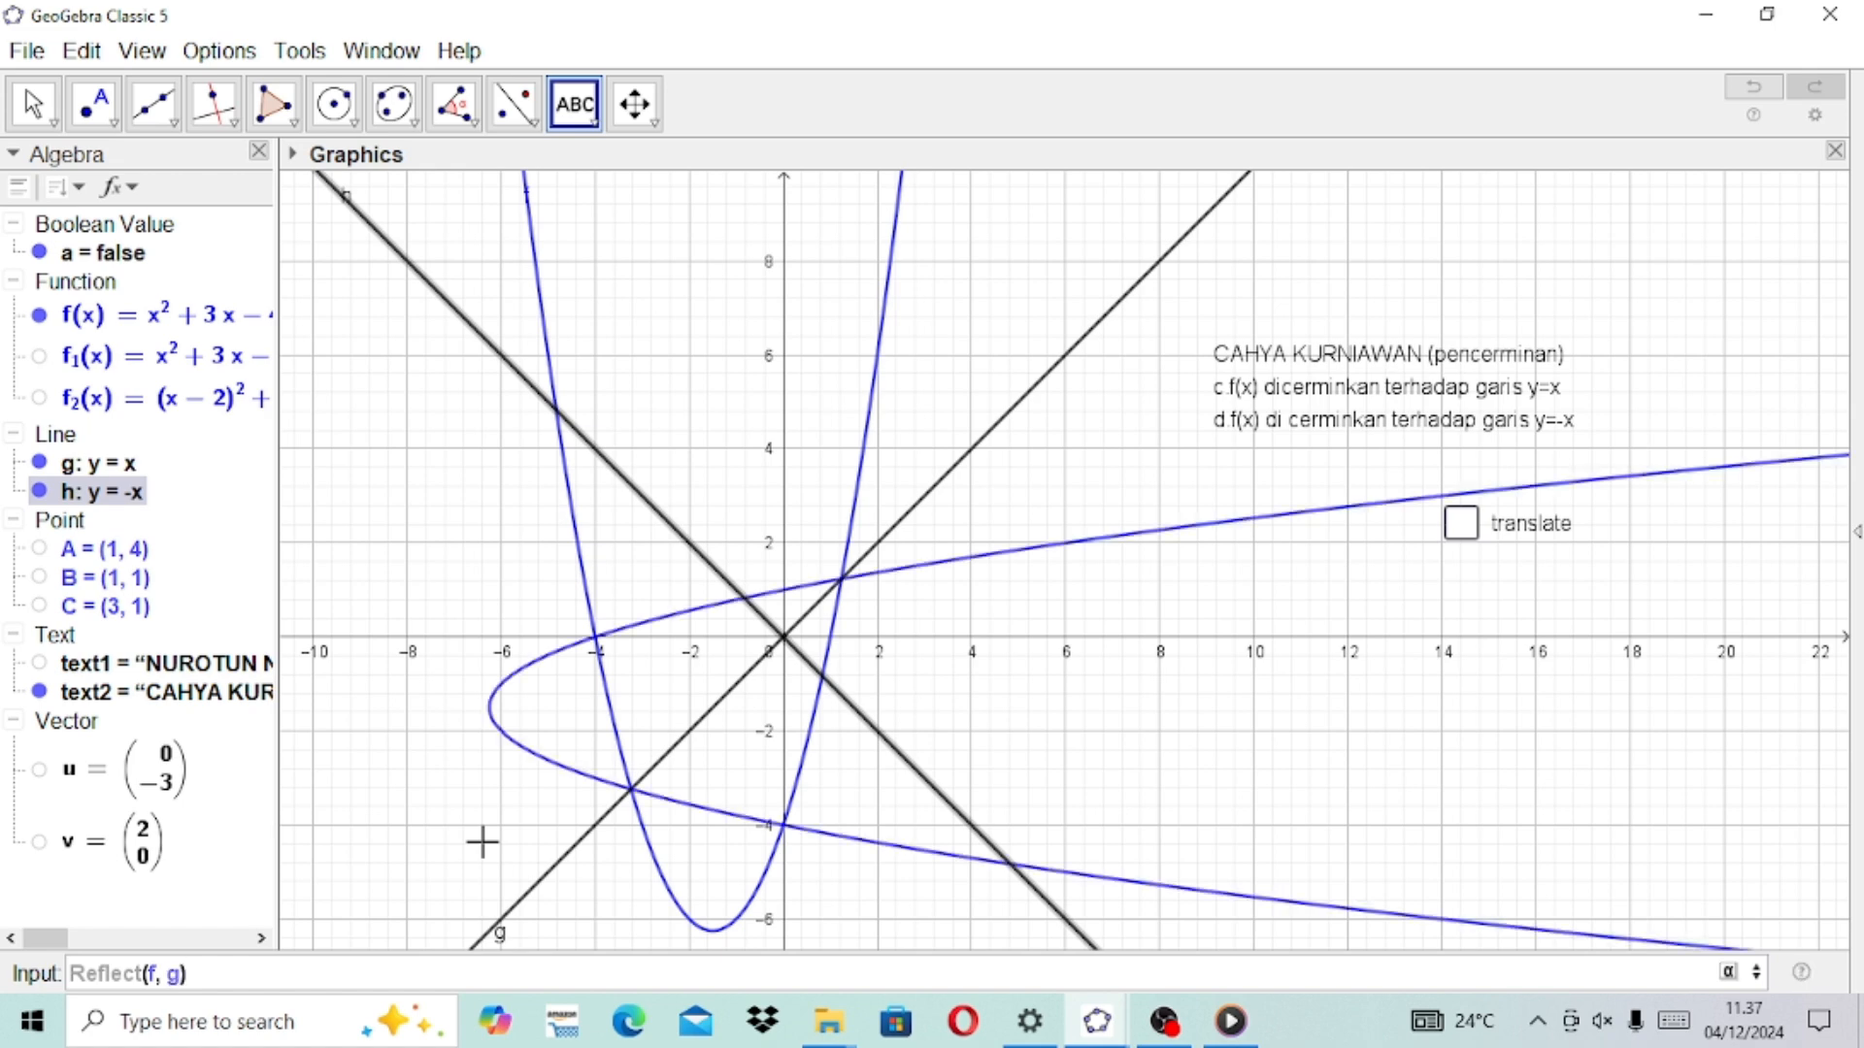
key(Return)
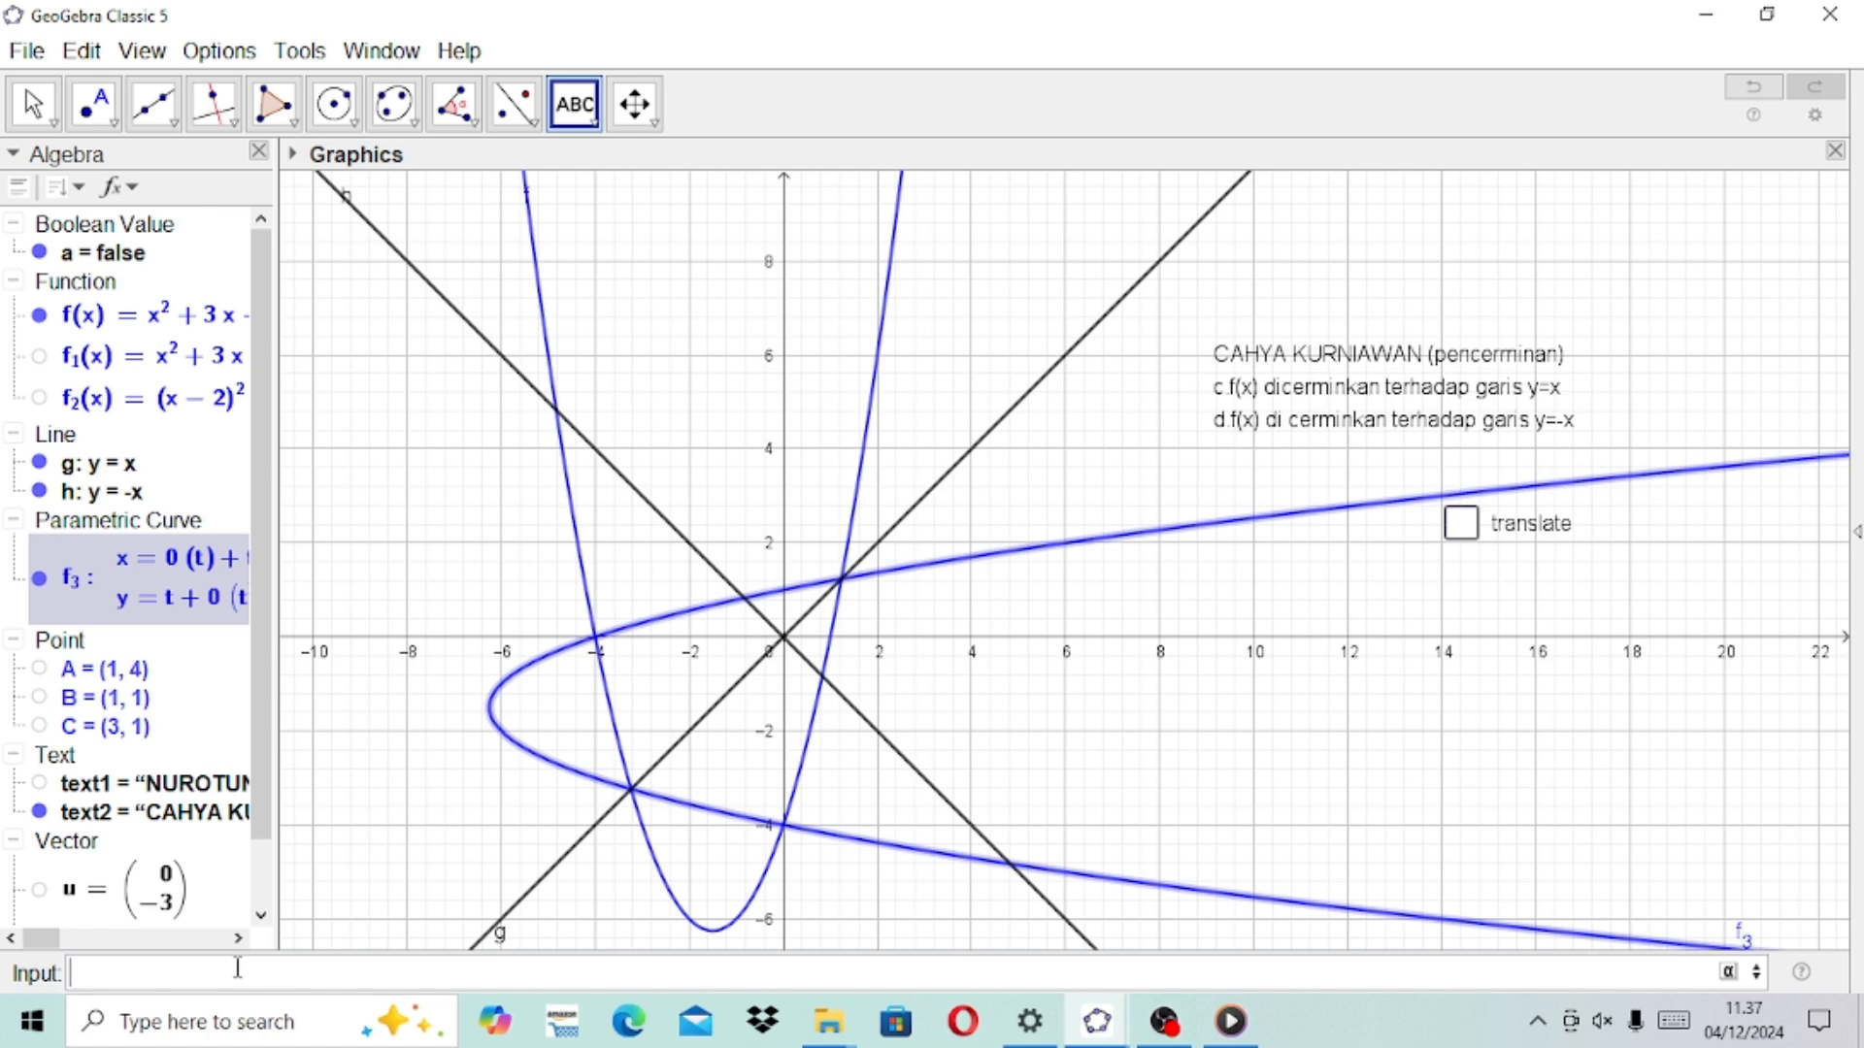
Step: Reflect function f over the line y=-x with the command Reflect(f, h)
text(refl)
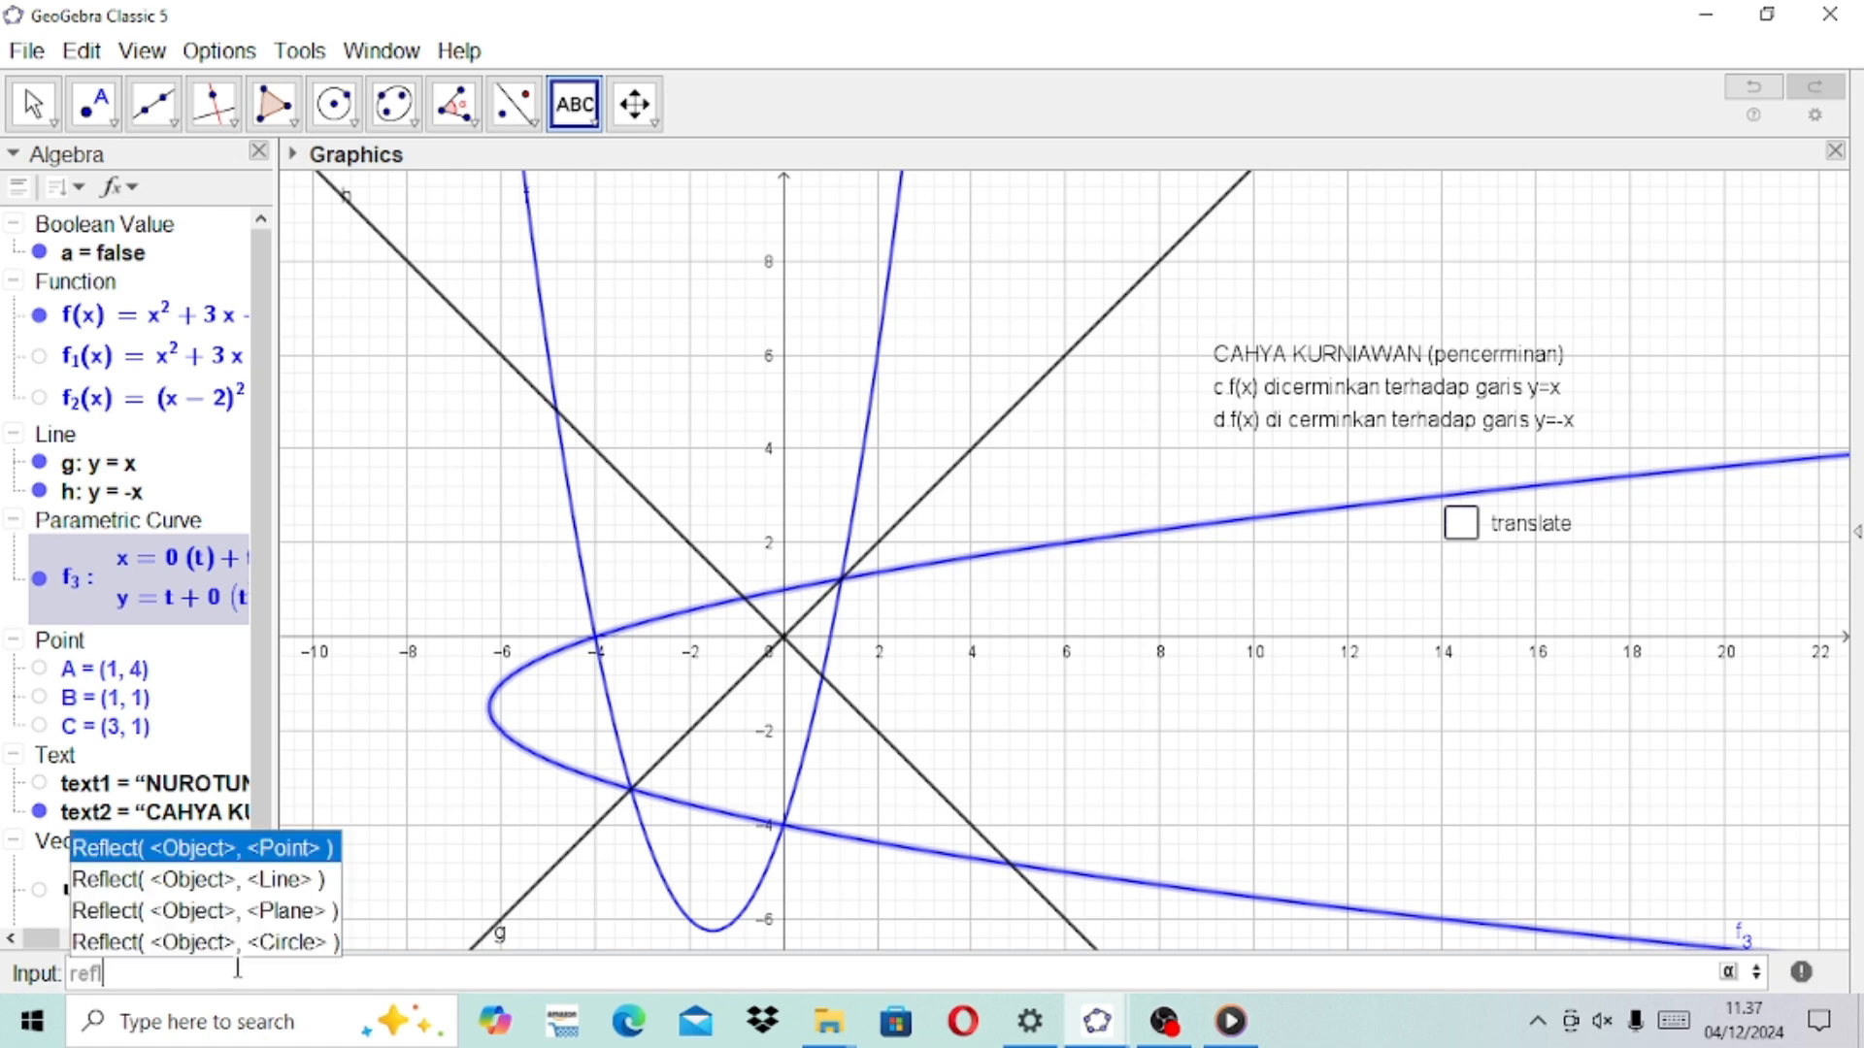
click(223, 881)
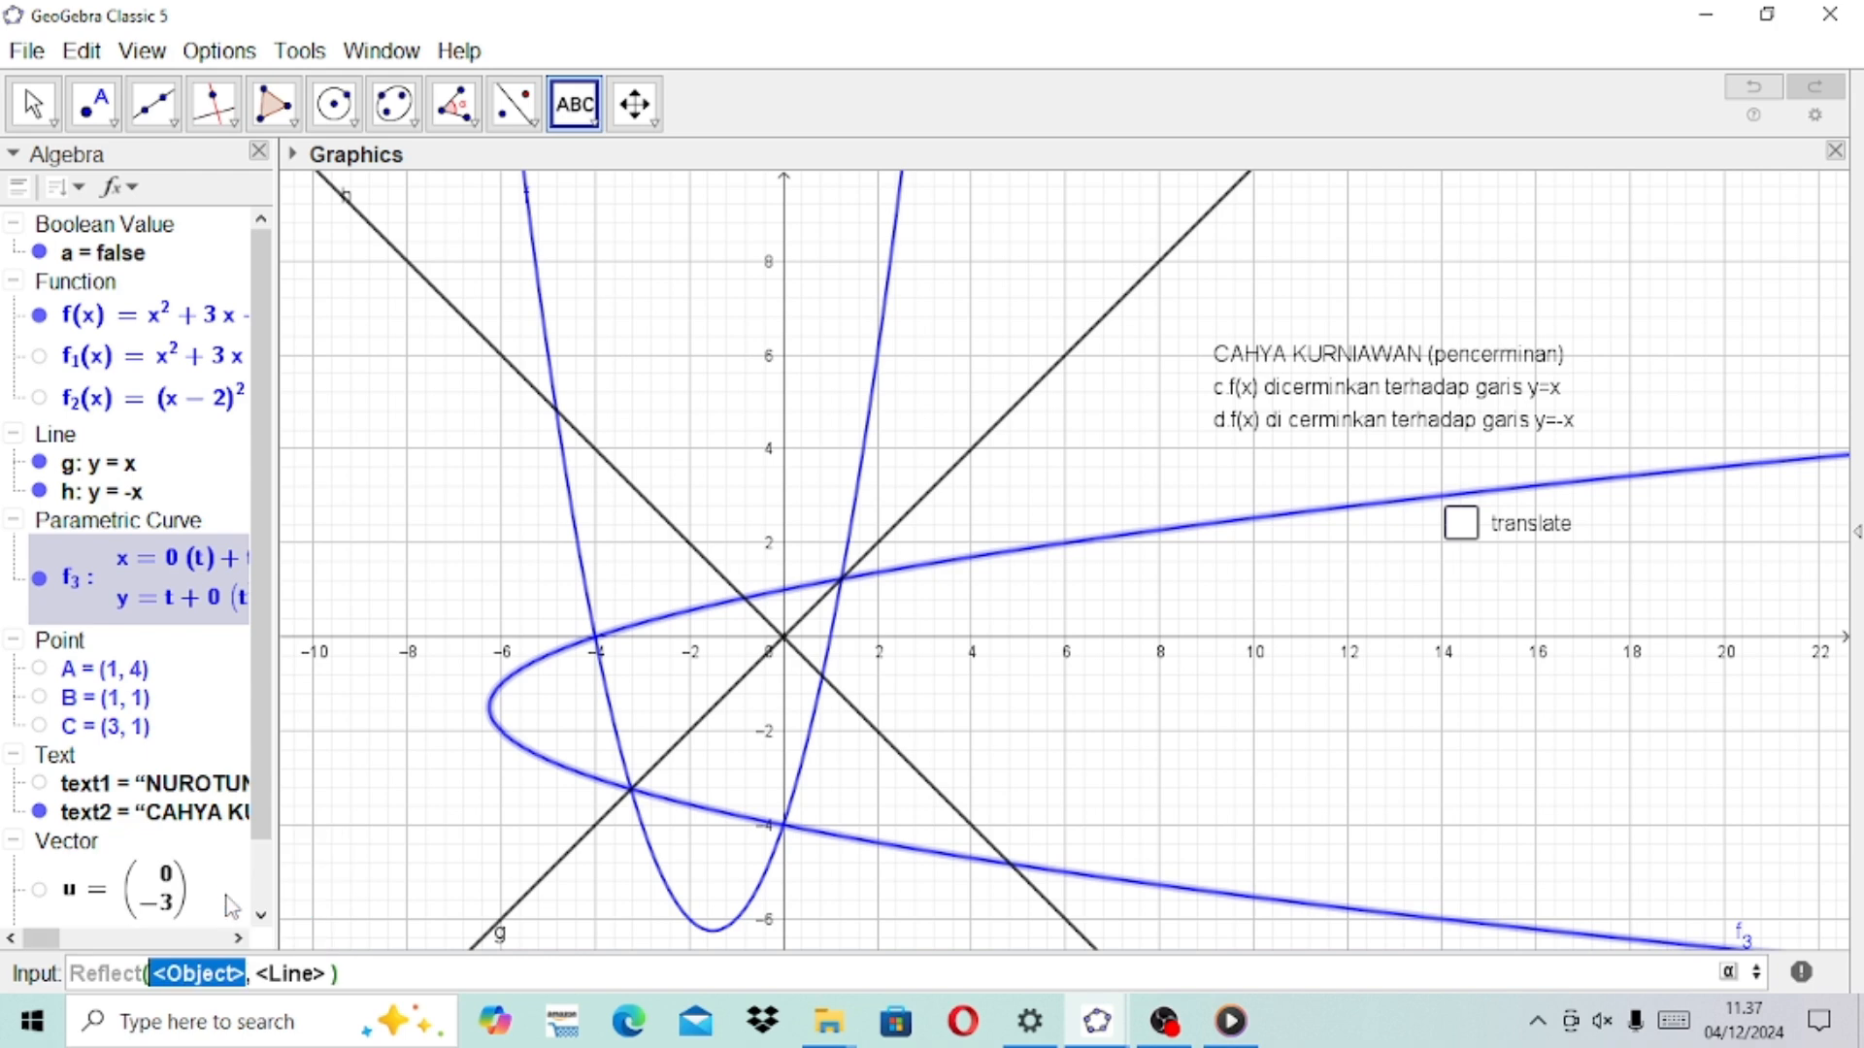
key(BackSpace)
text(f)
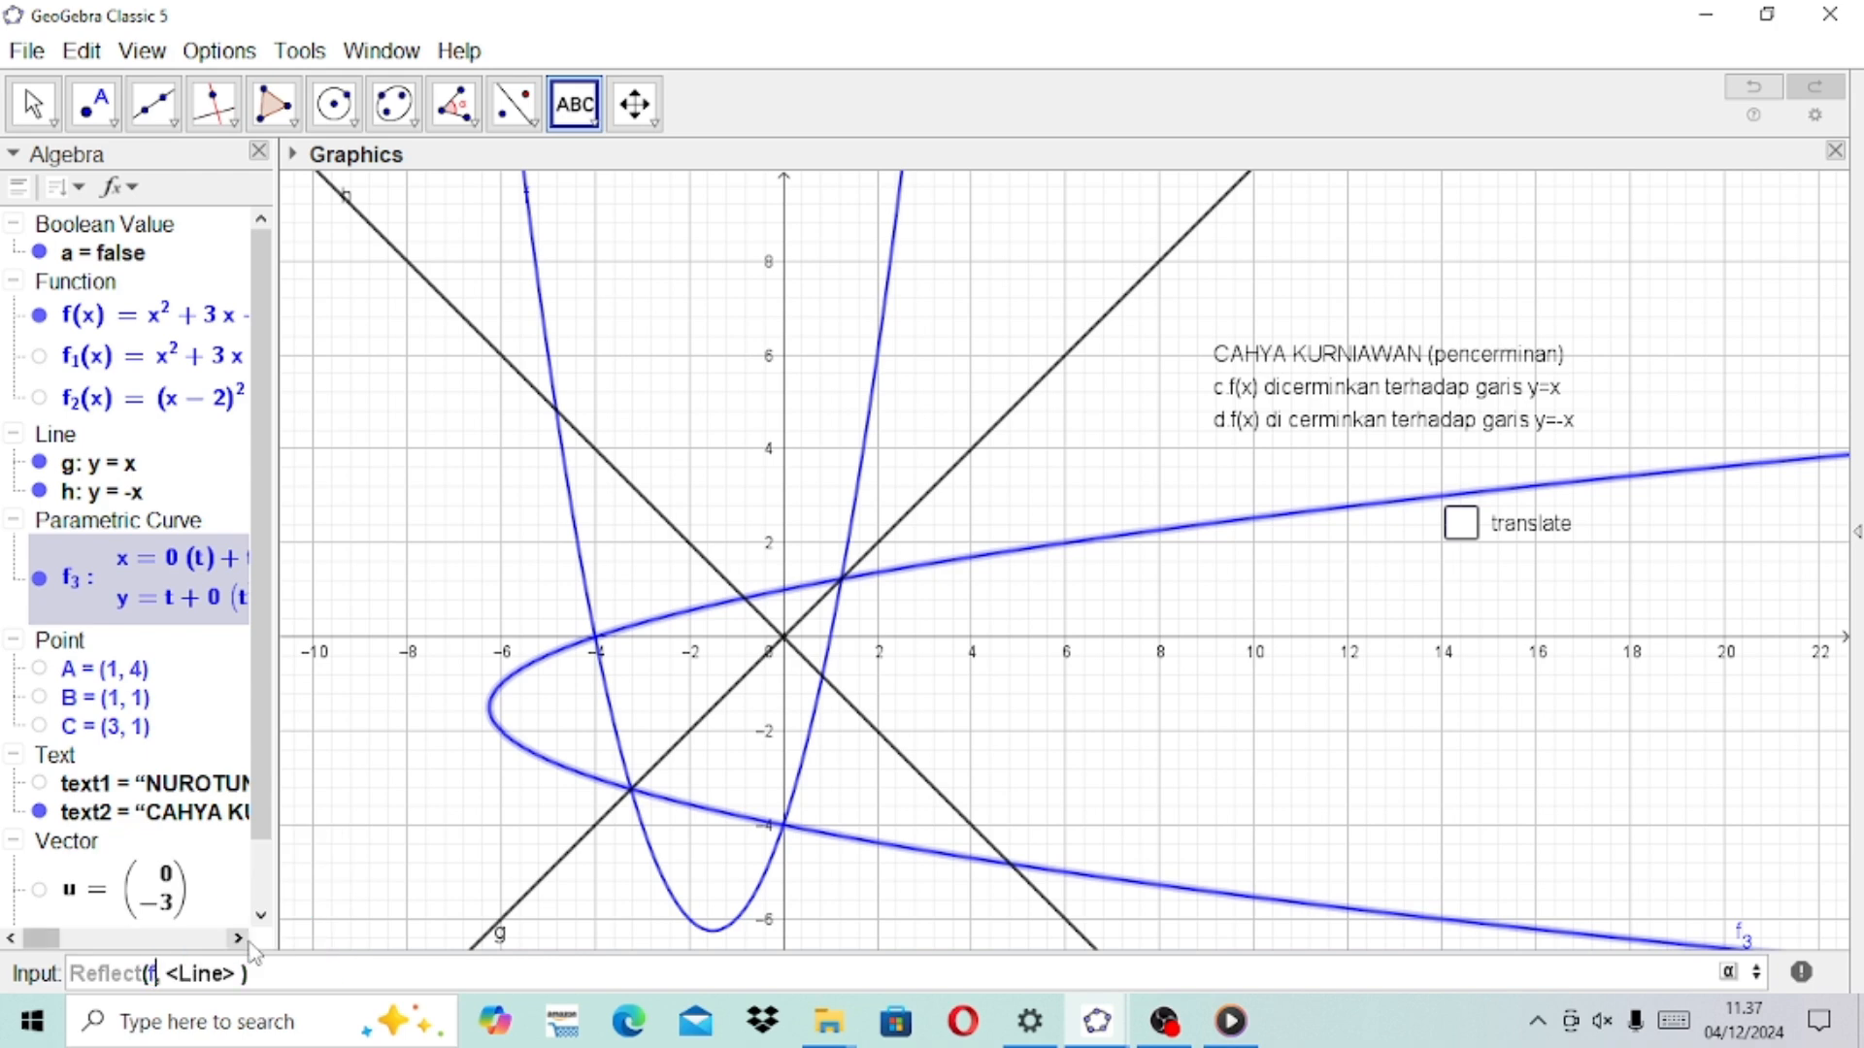
key(Tab)
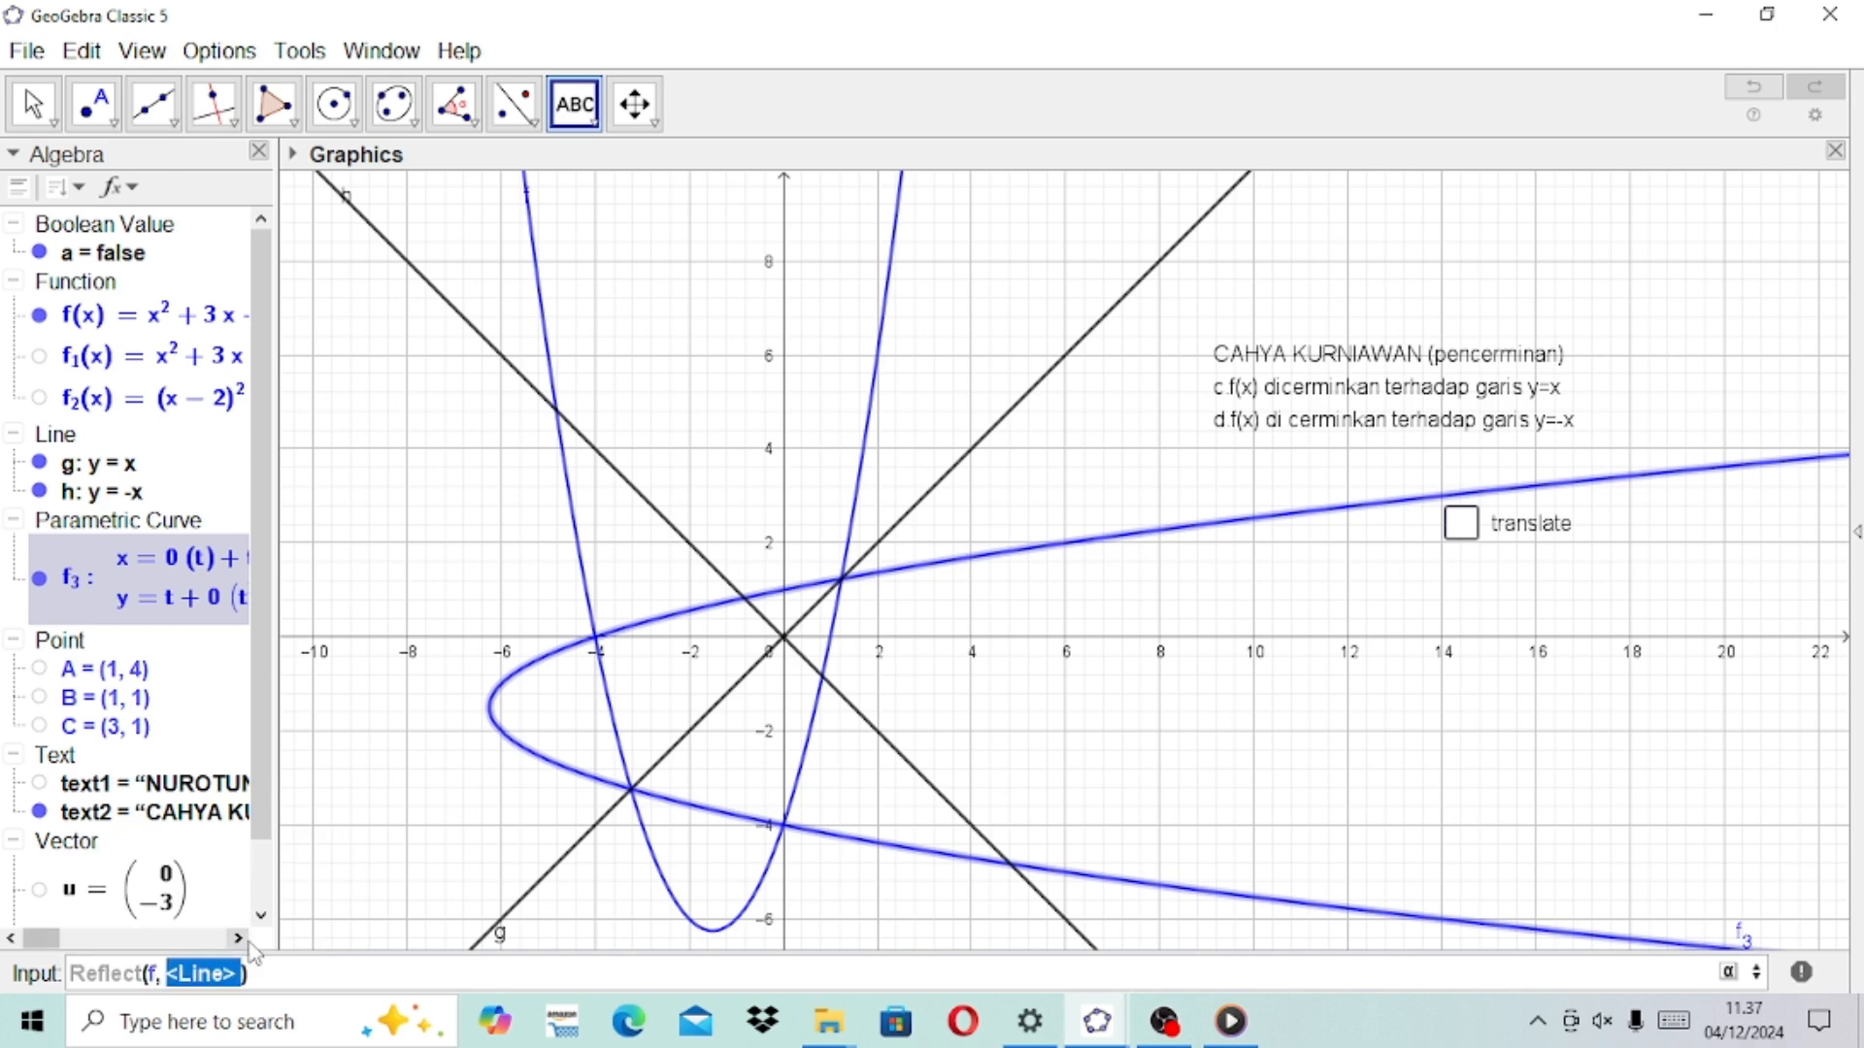
key(BackSpace)
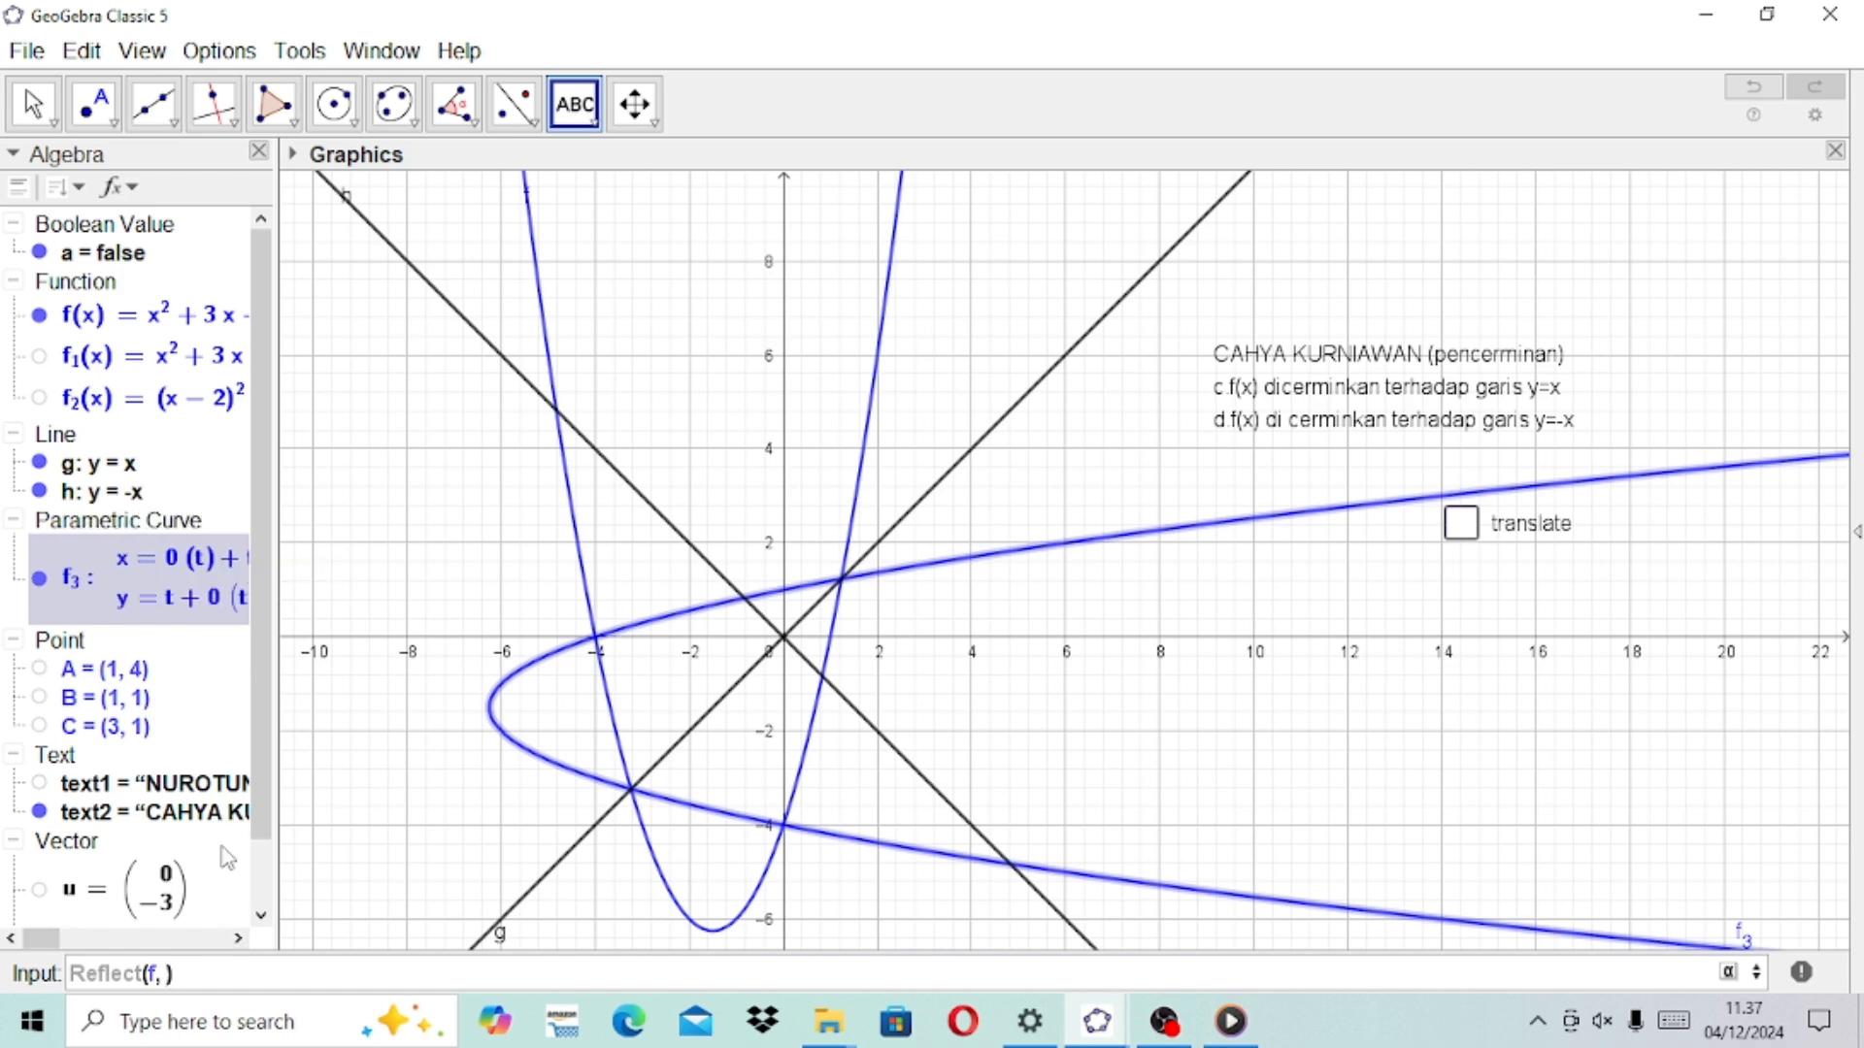
text(h)
key(Return)
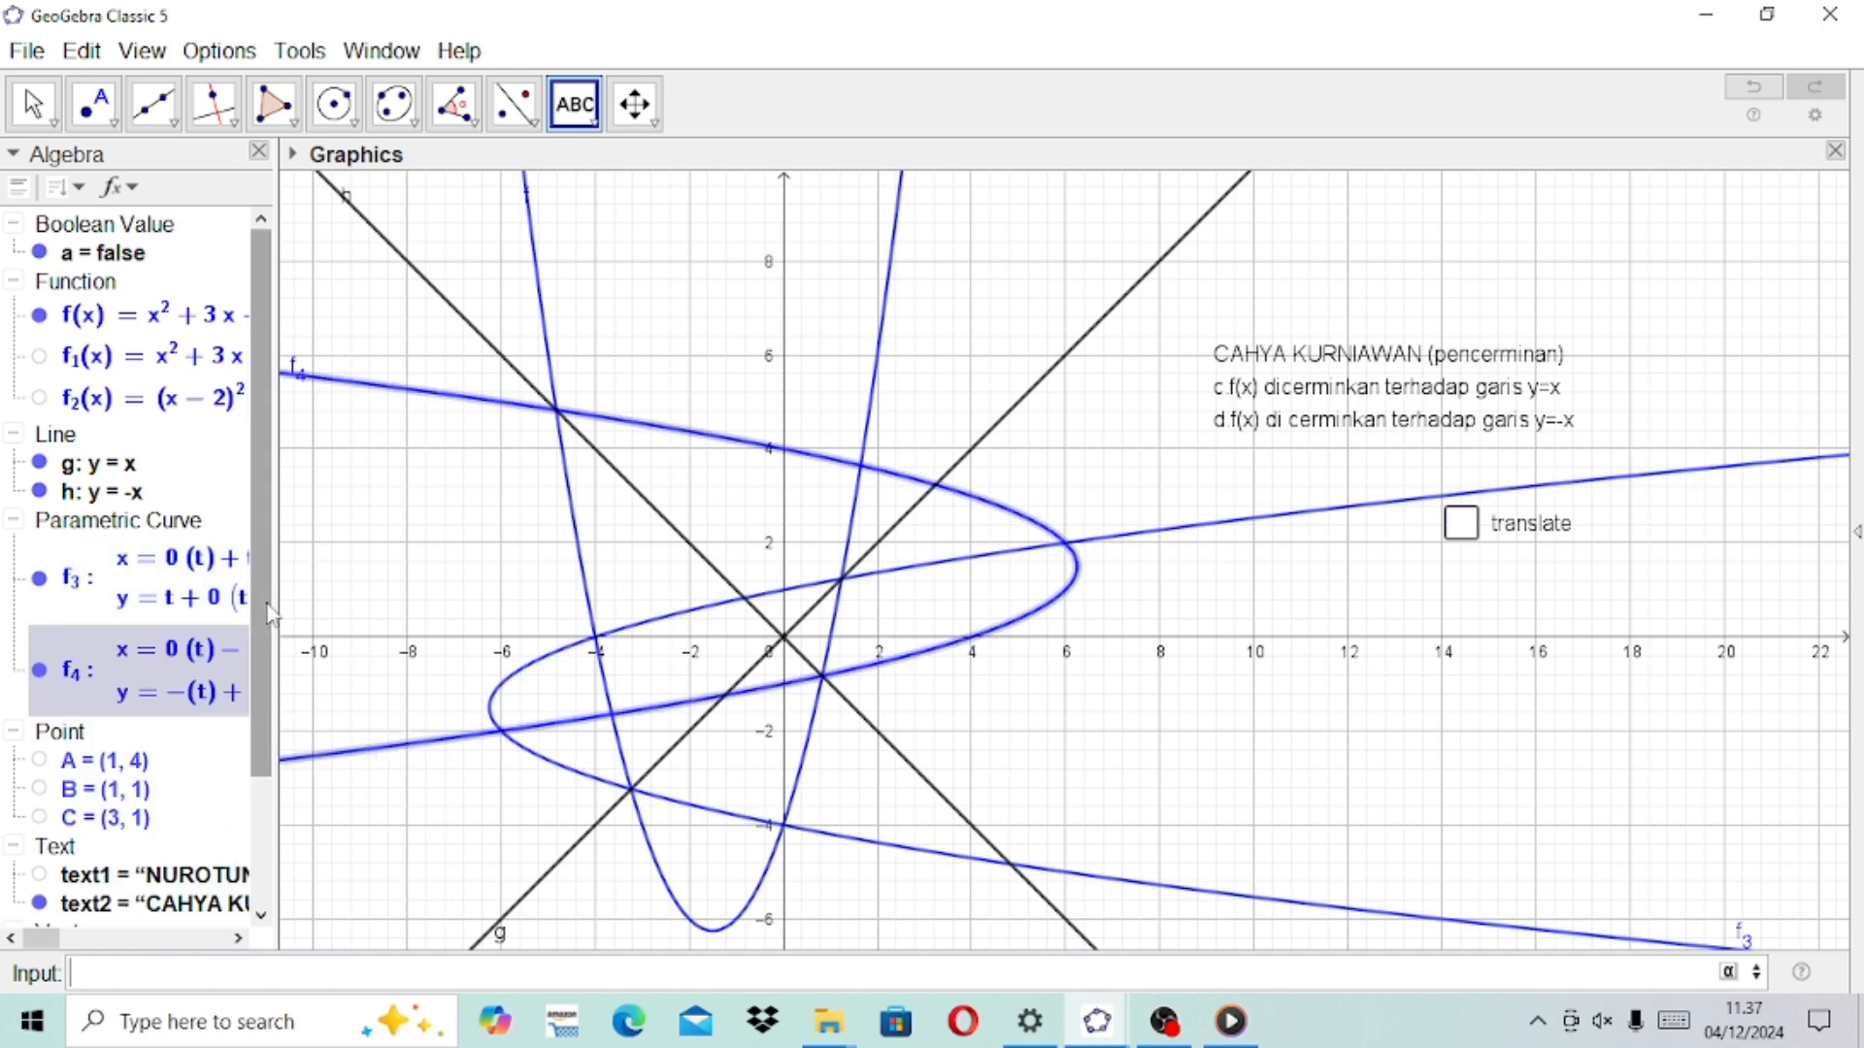
Step: Add a show/hide check box captioned "reflect" below the translate check box
click(594, 123)
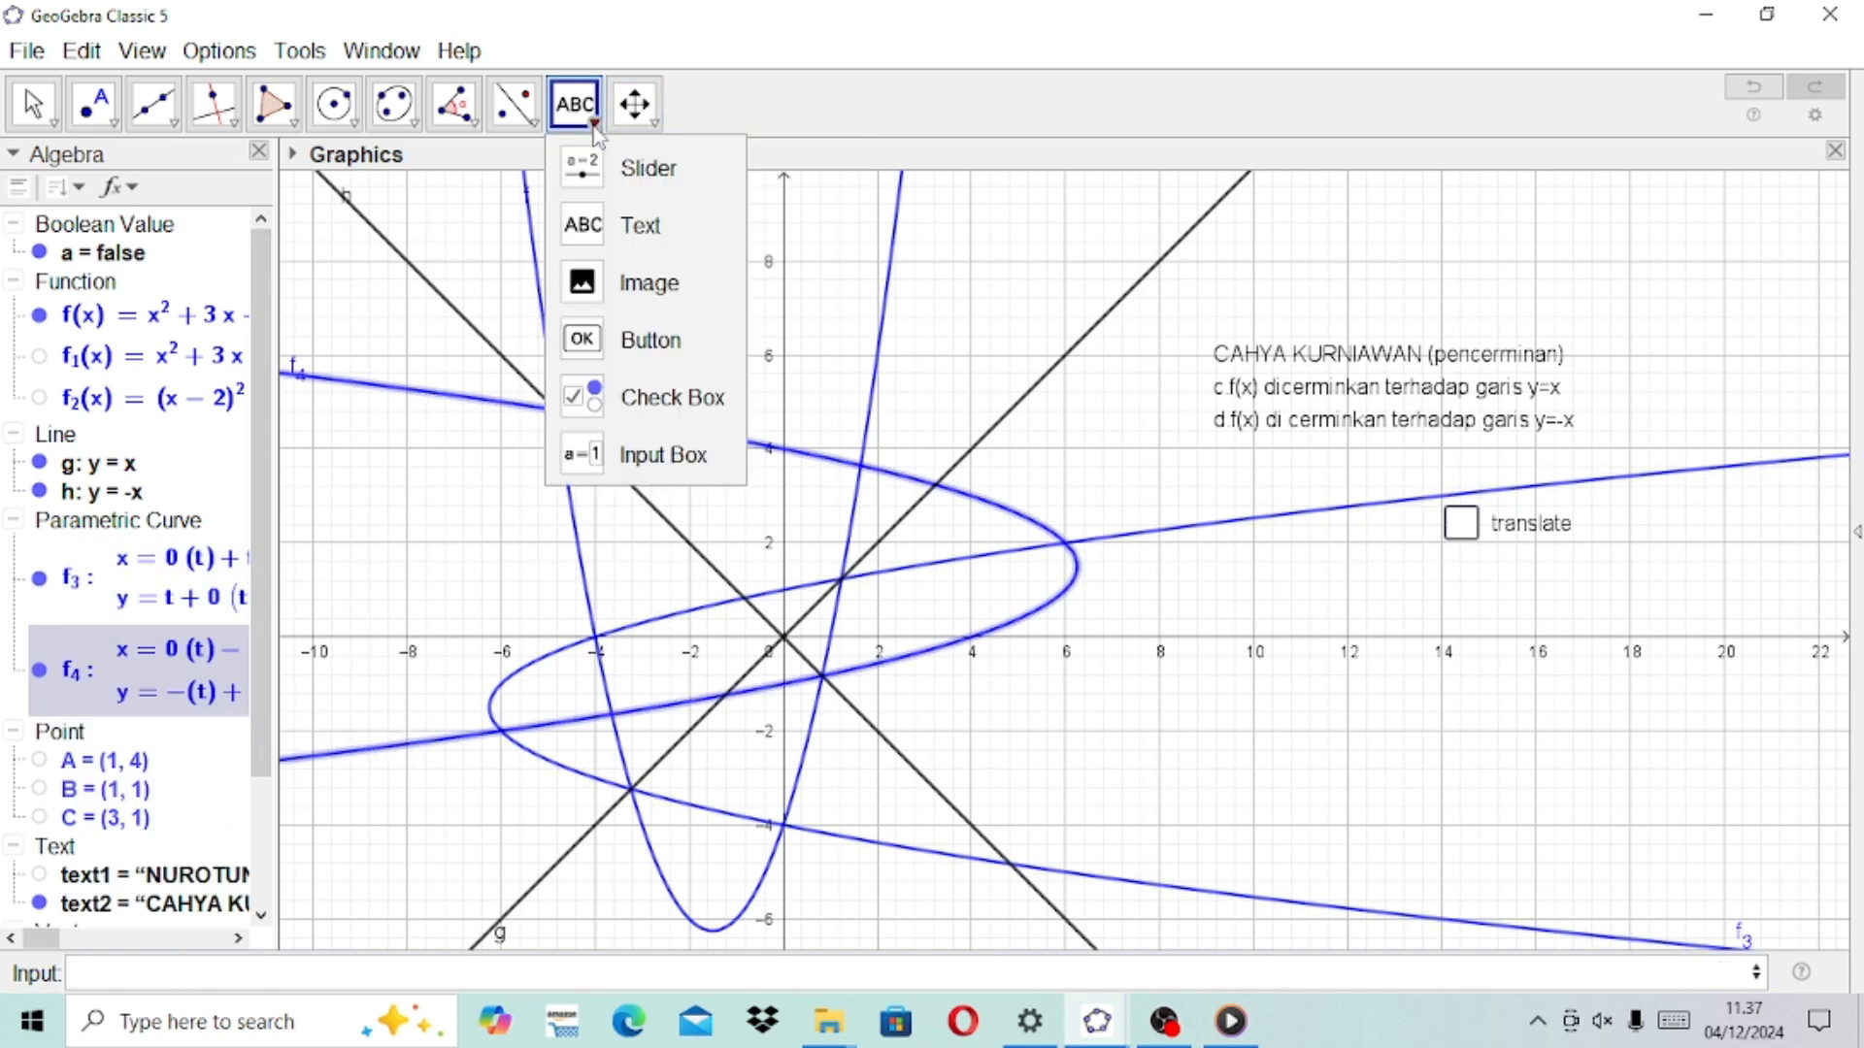
click(582, 395)
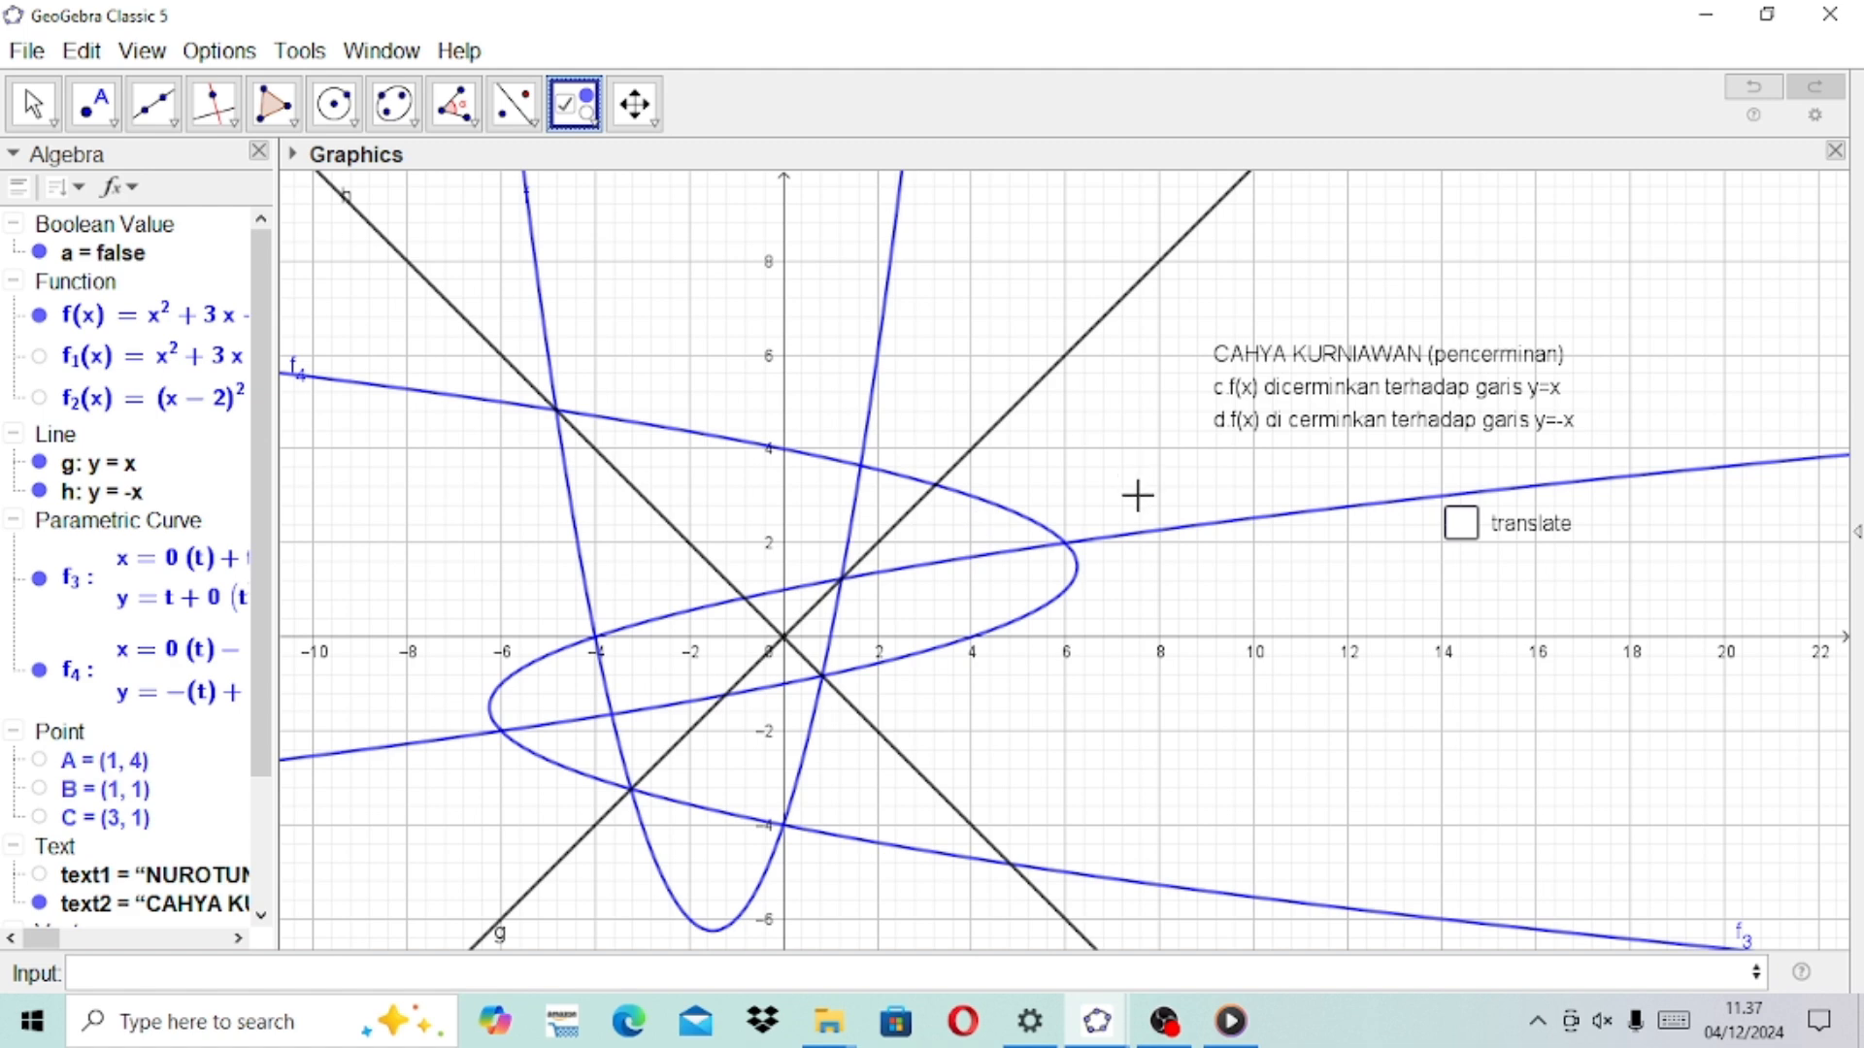
click(1330, 586)
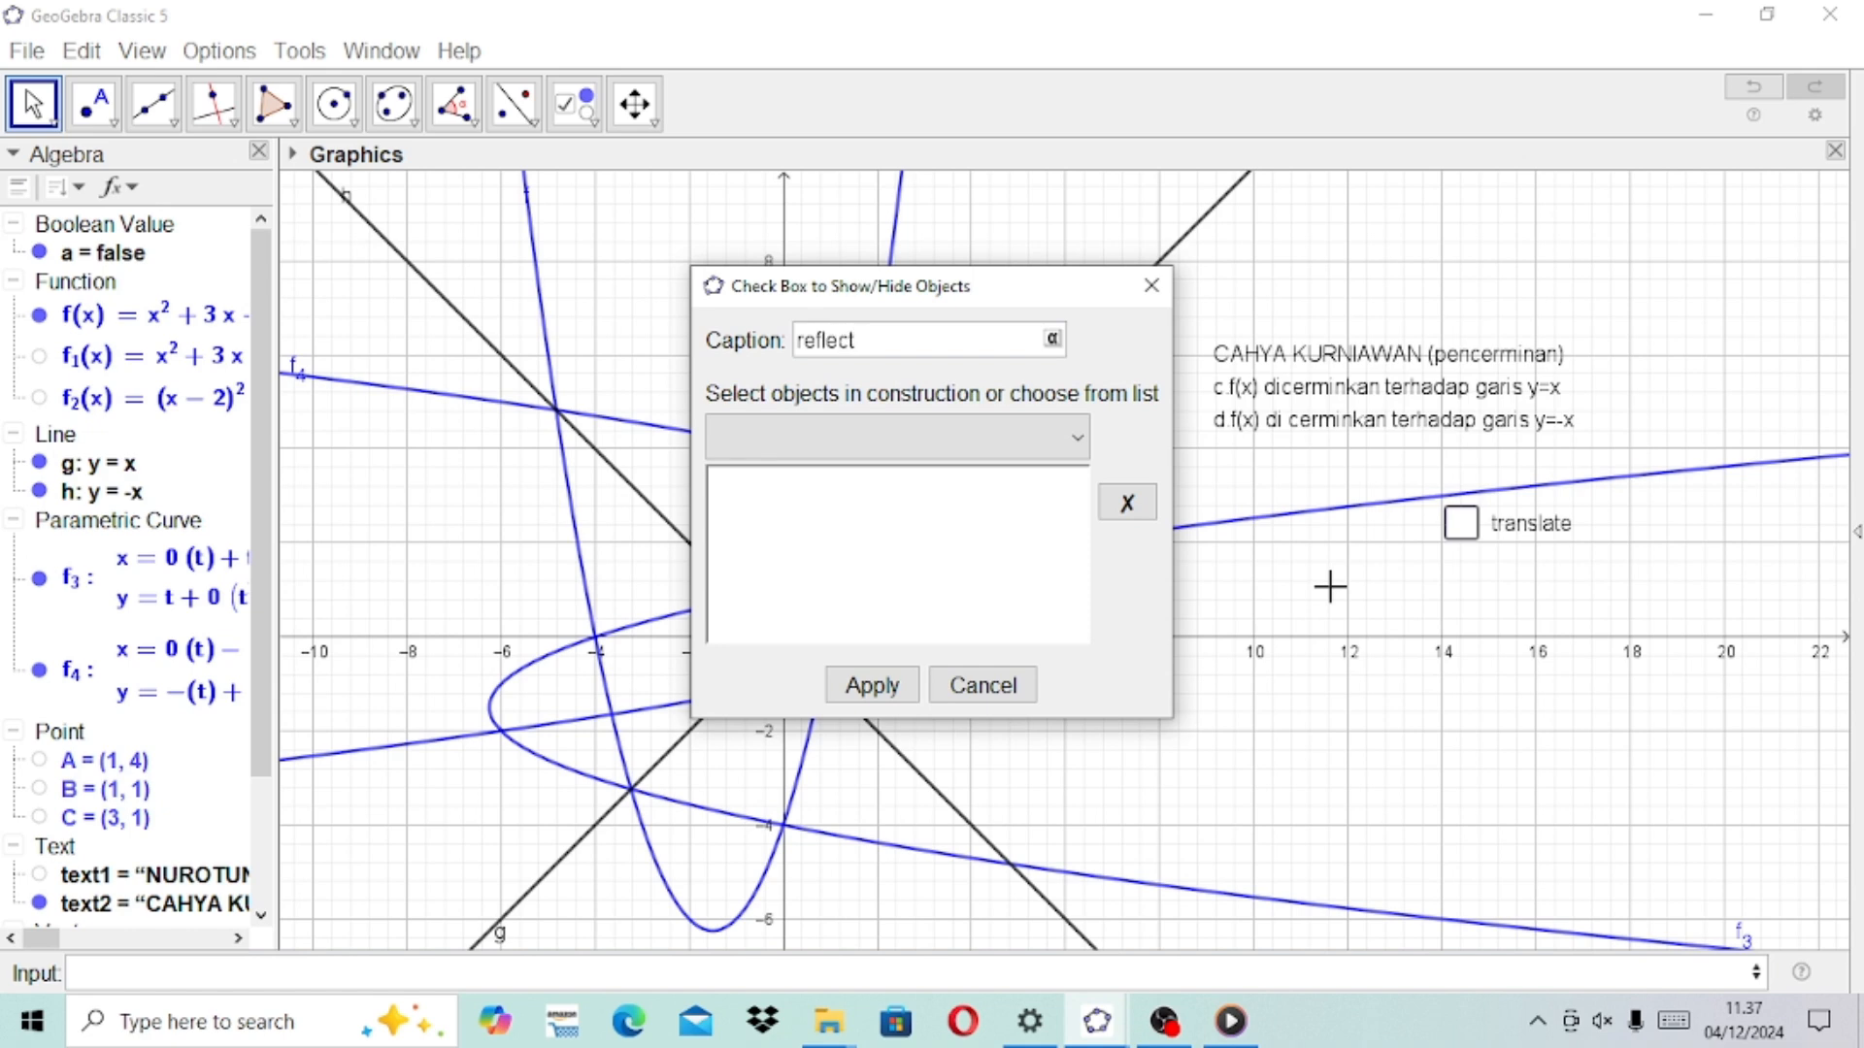
click(929, 429)
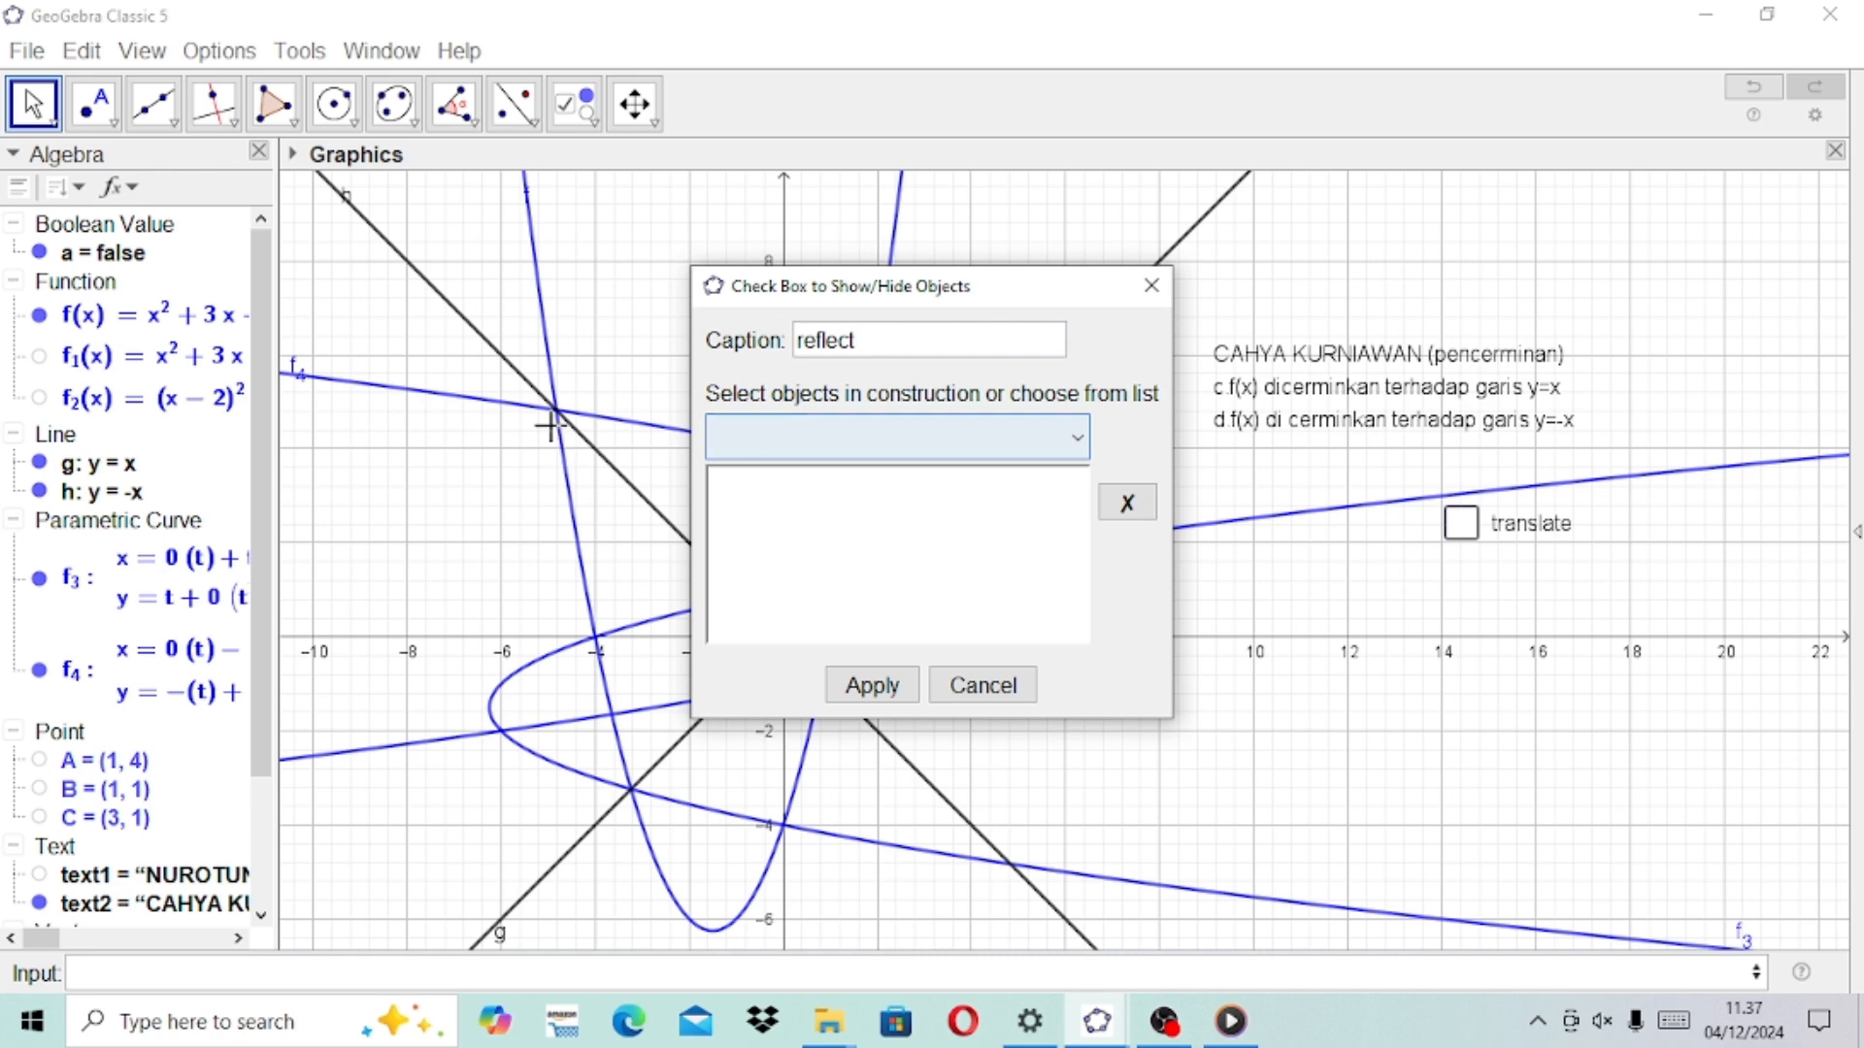
Step: Link lines g and h and curve f3 to the reflect check box, and hide curve f4
click(92, 471)
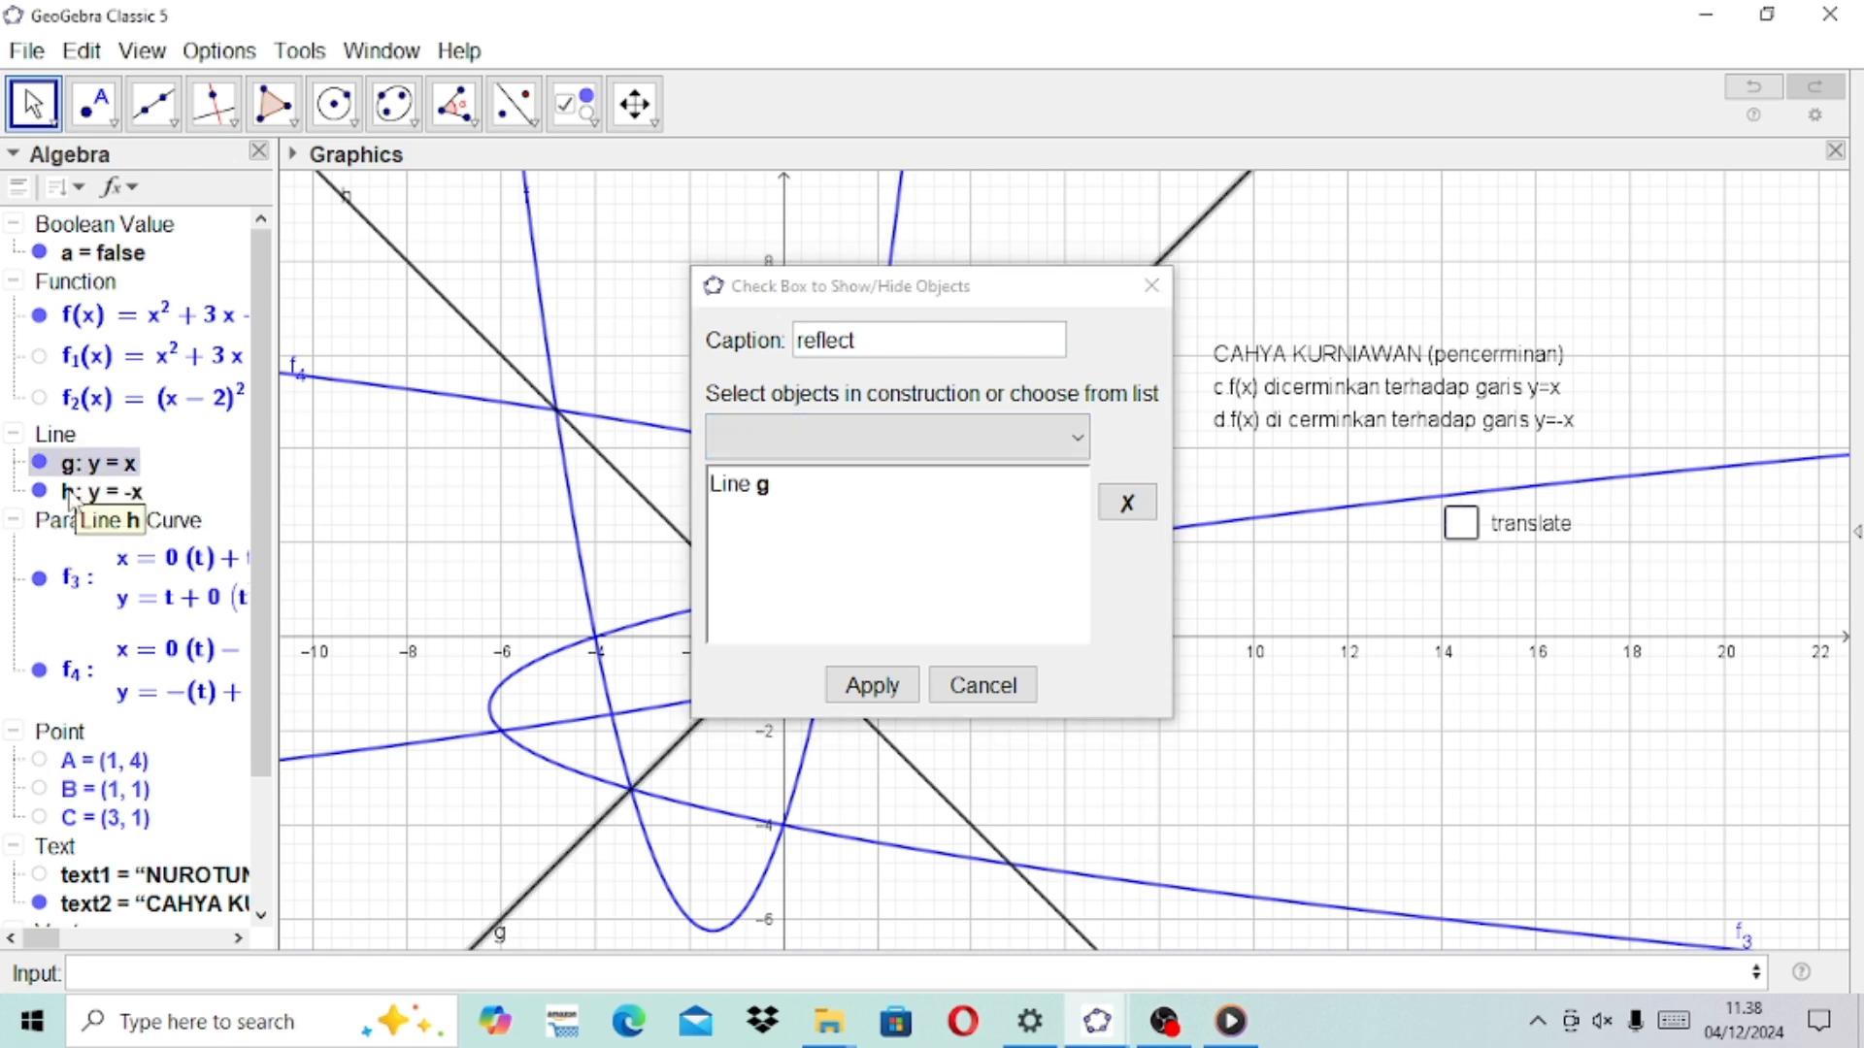
click(73, 495)
click(88, 585)
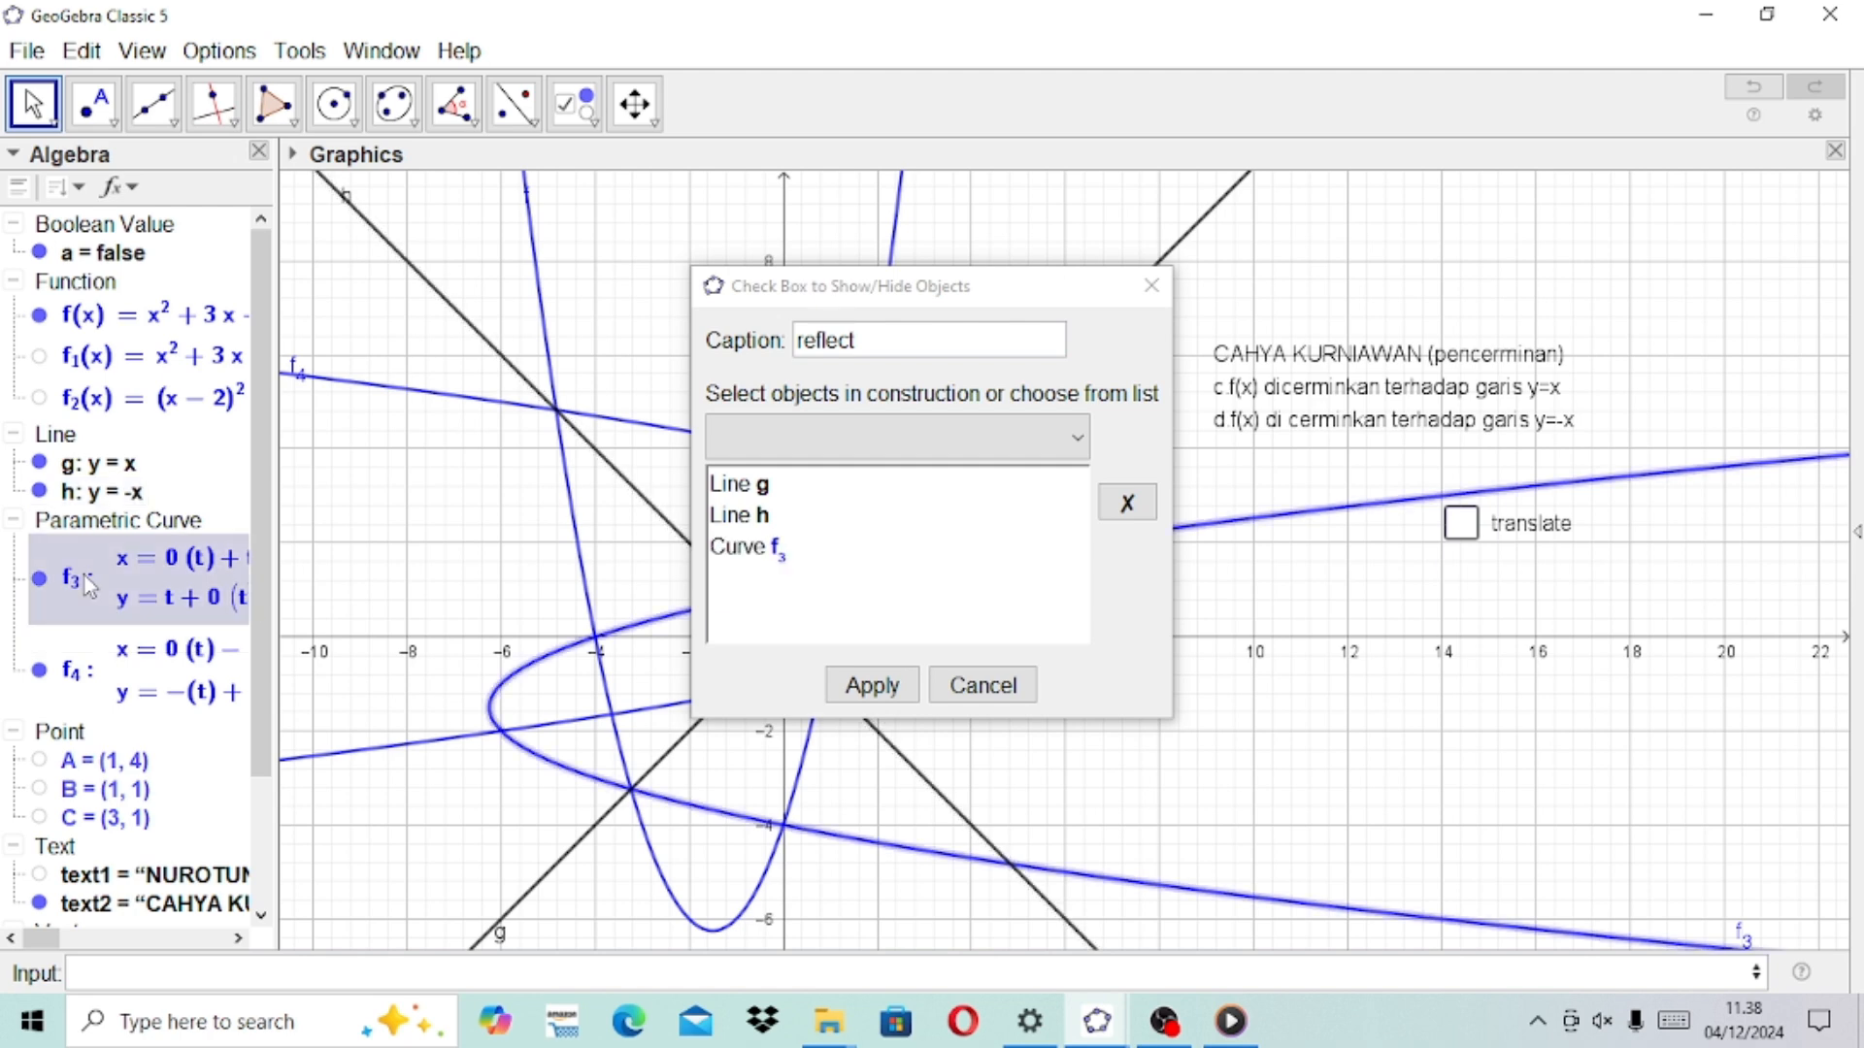
click(40, 670)
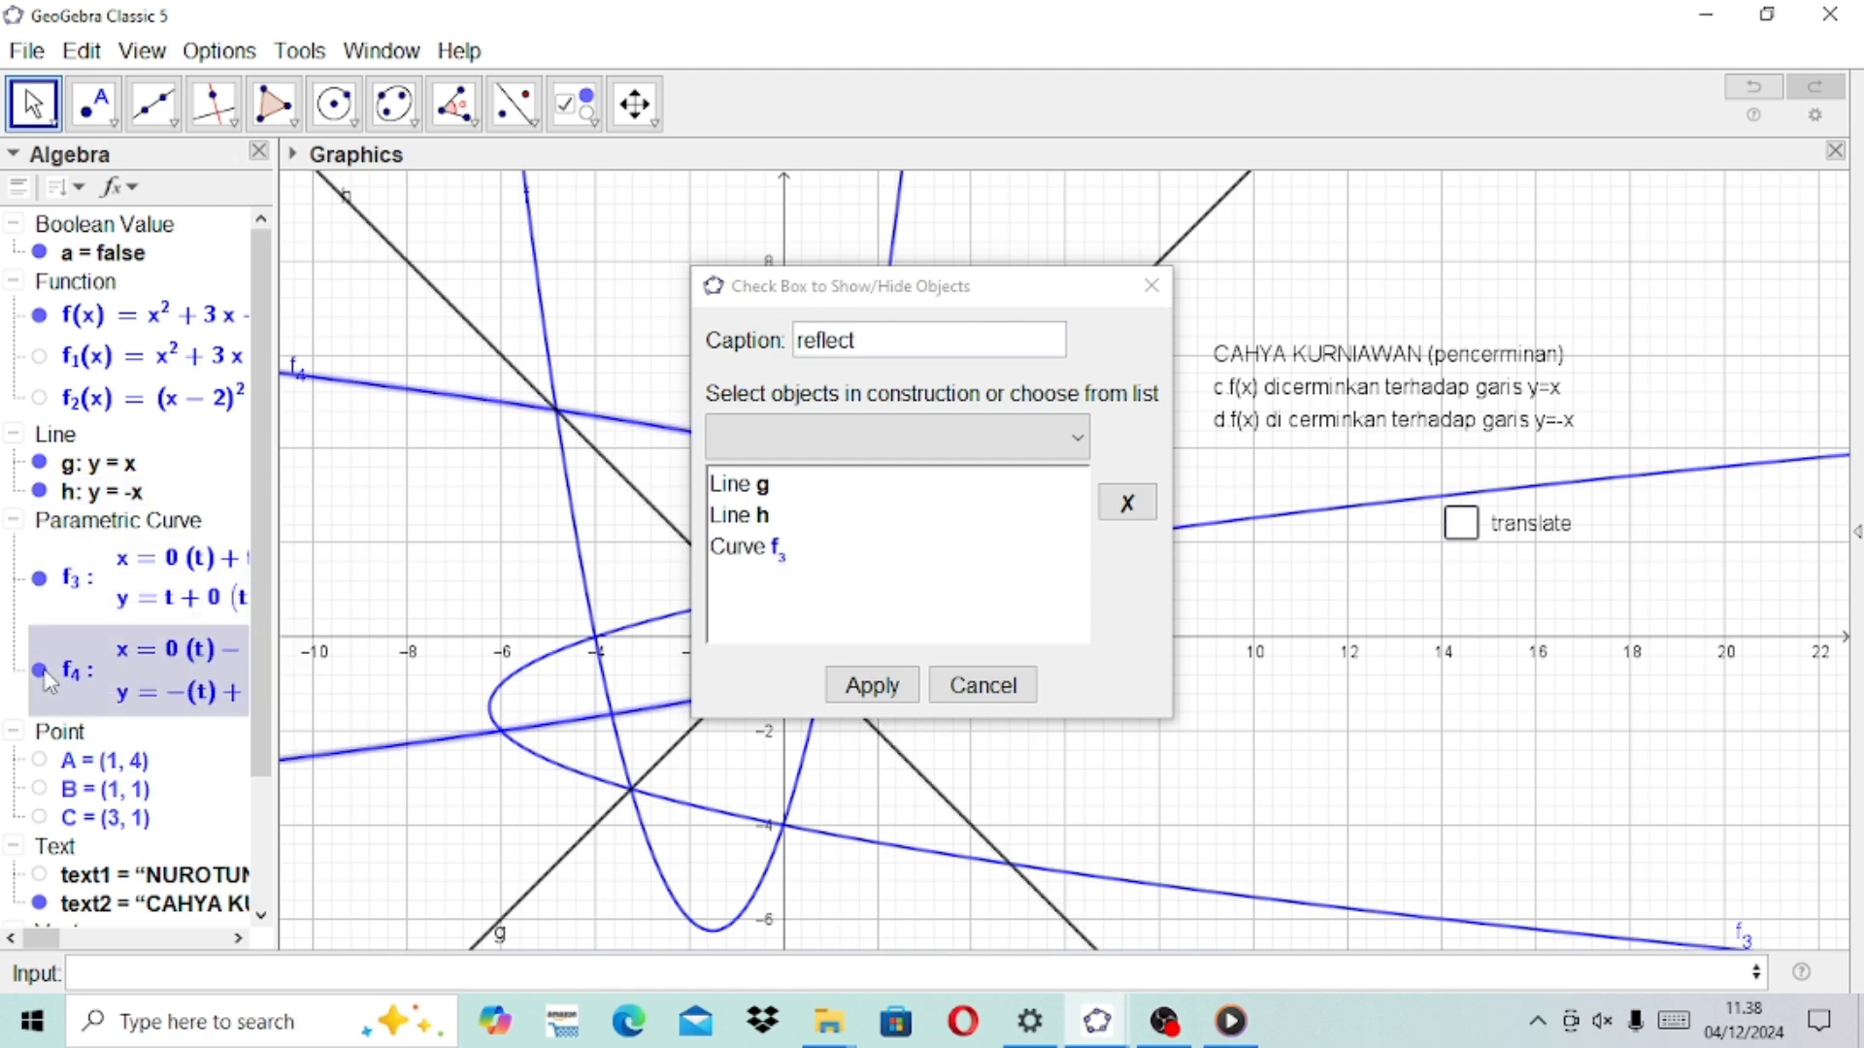
Step: Link text2 to the reflect check box as well, and switch the finished check box off
scroll(275, 490, down, 3)
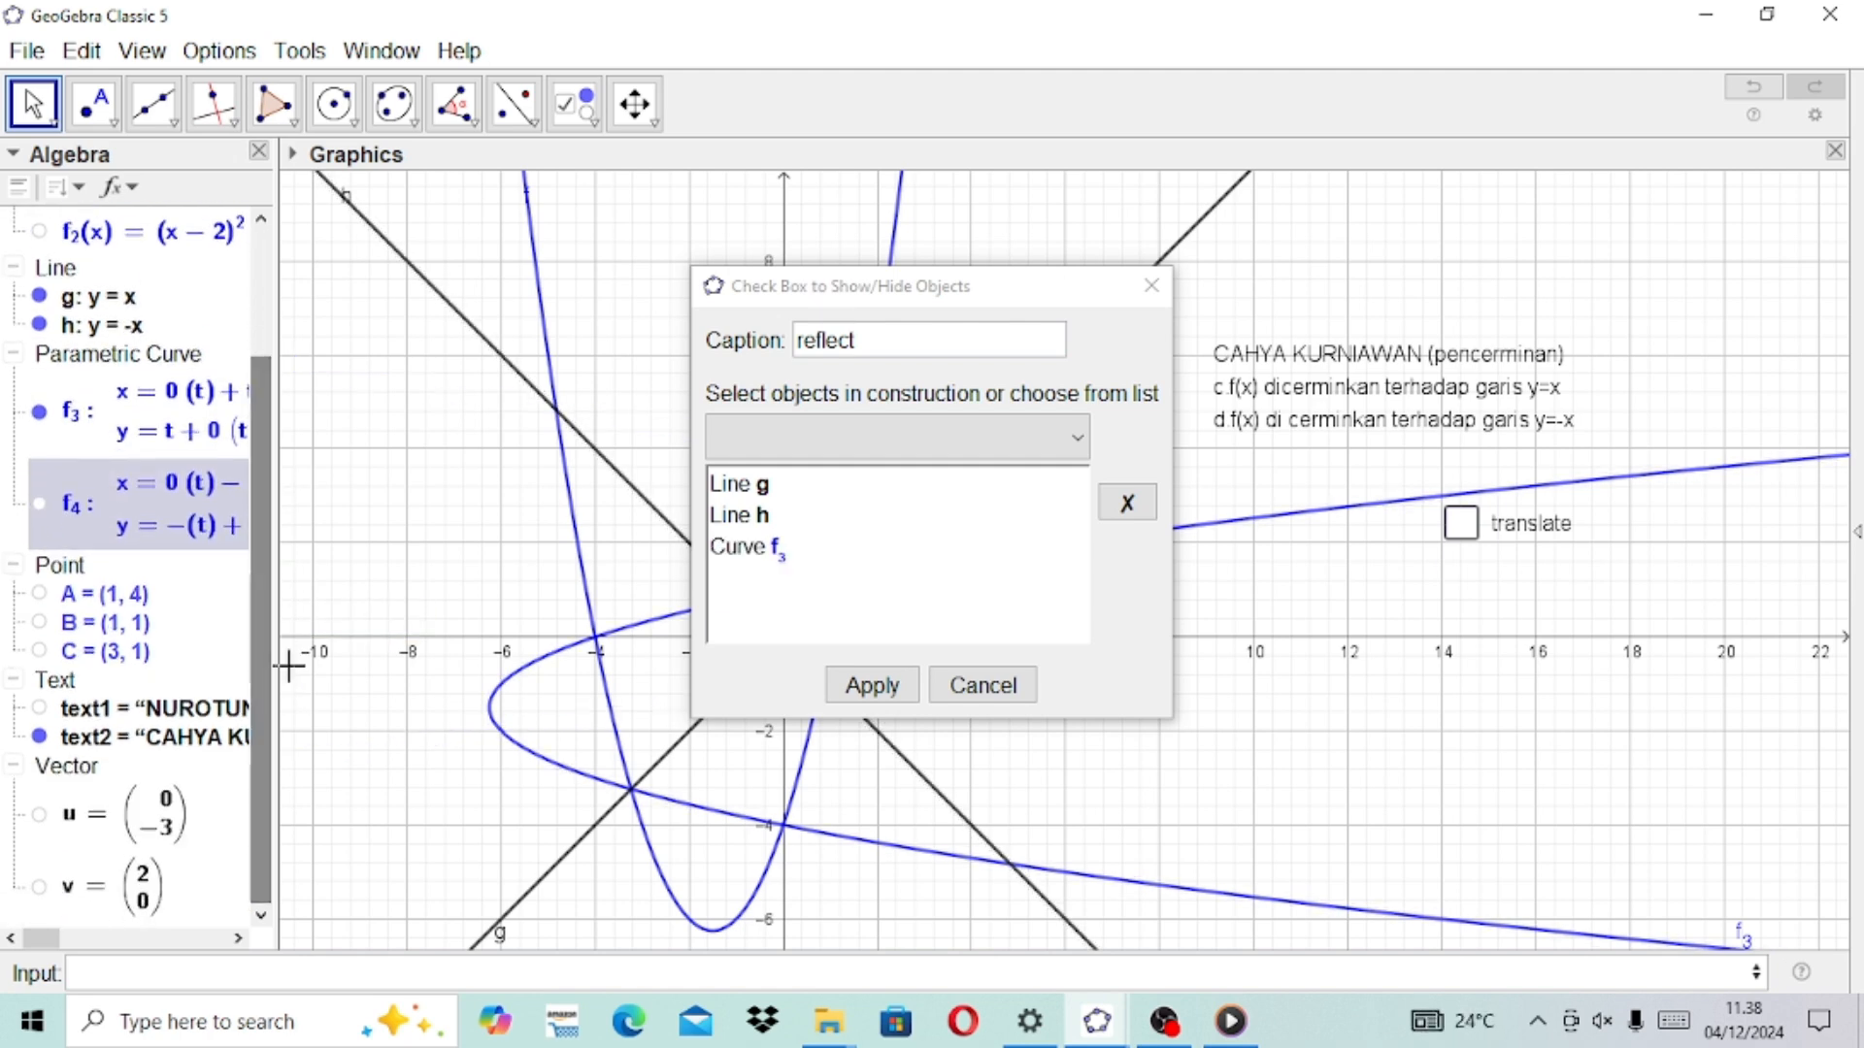
click(126, 740)
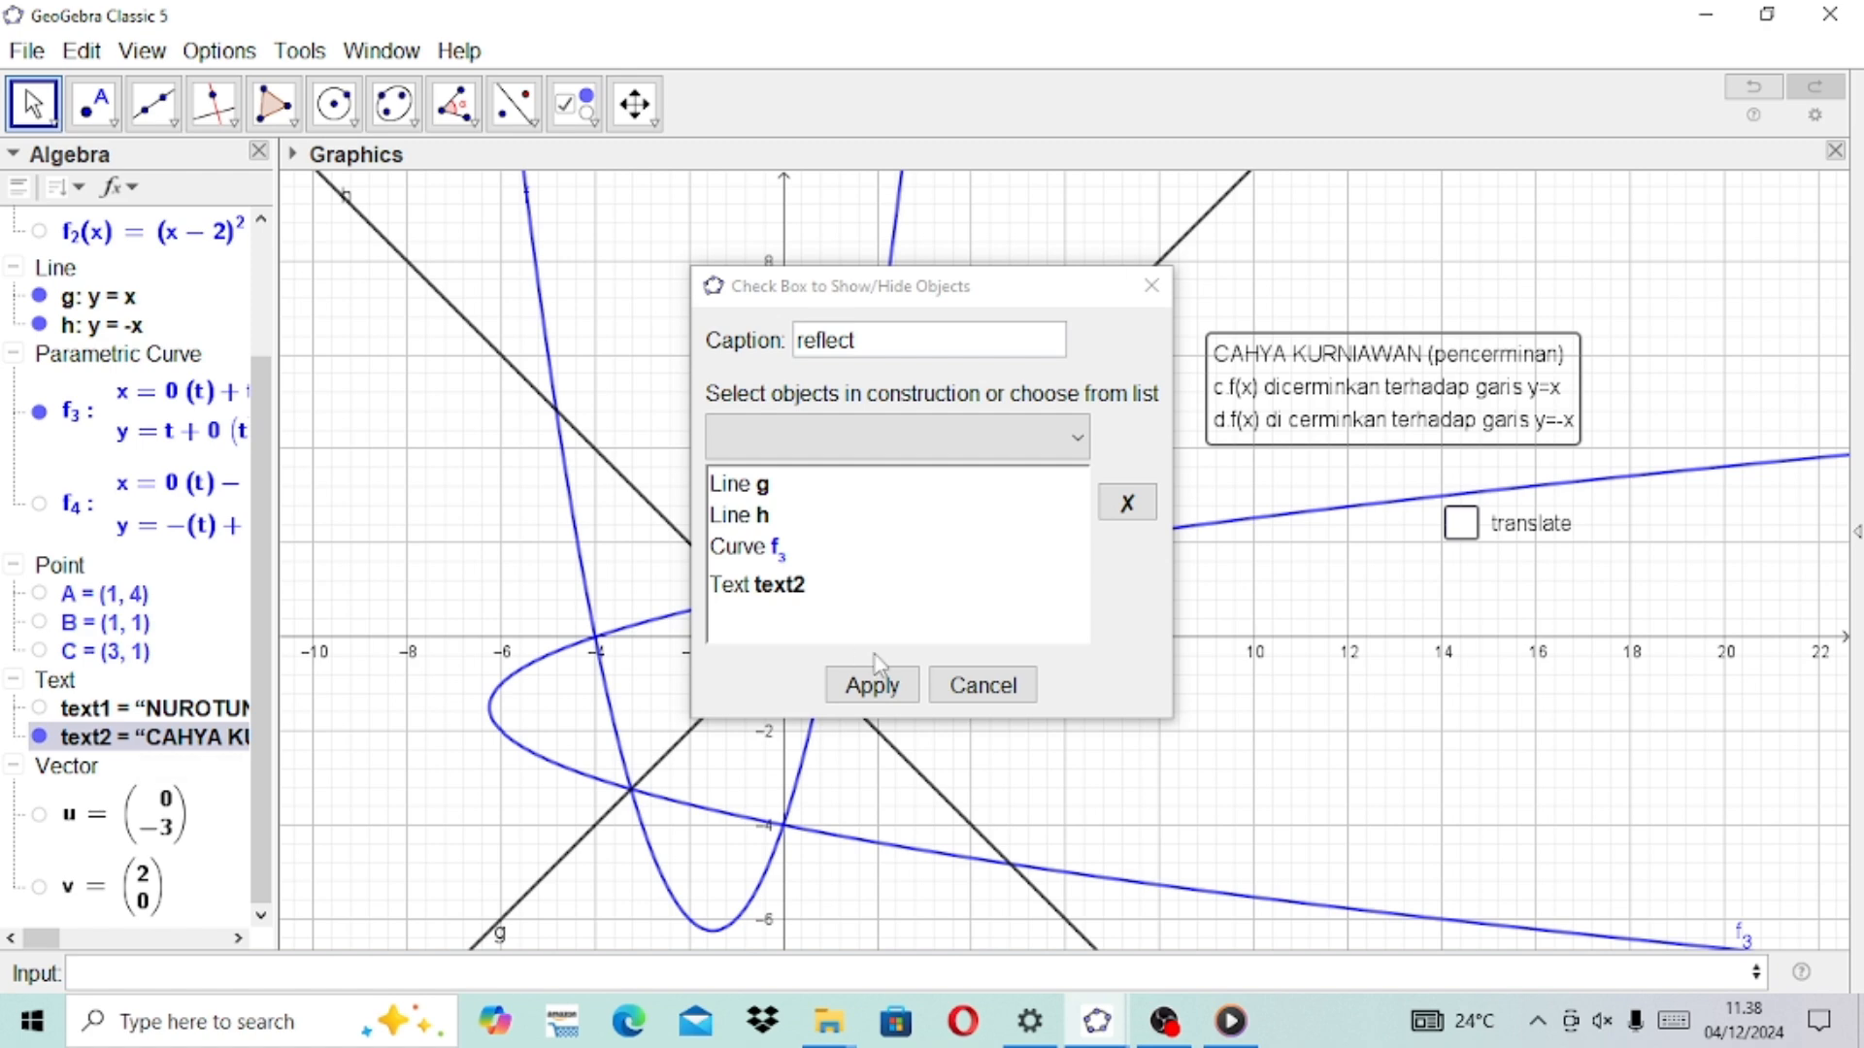
click(897, 687)
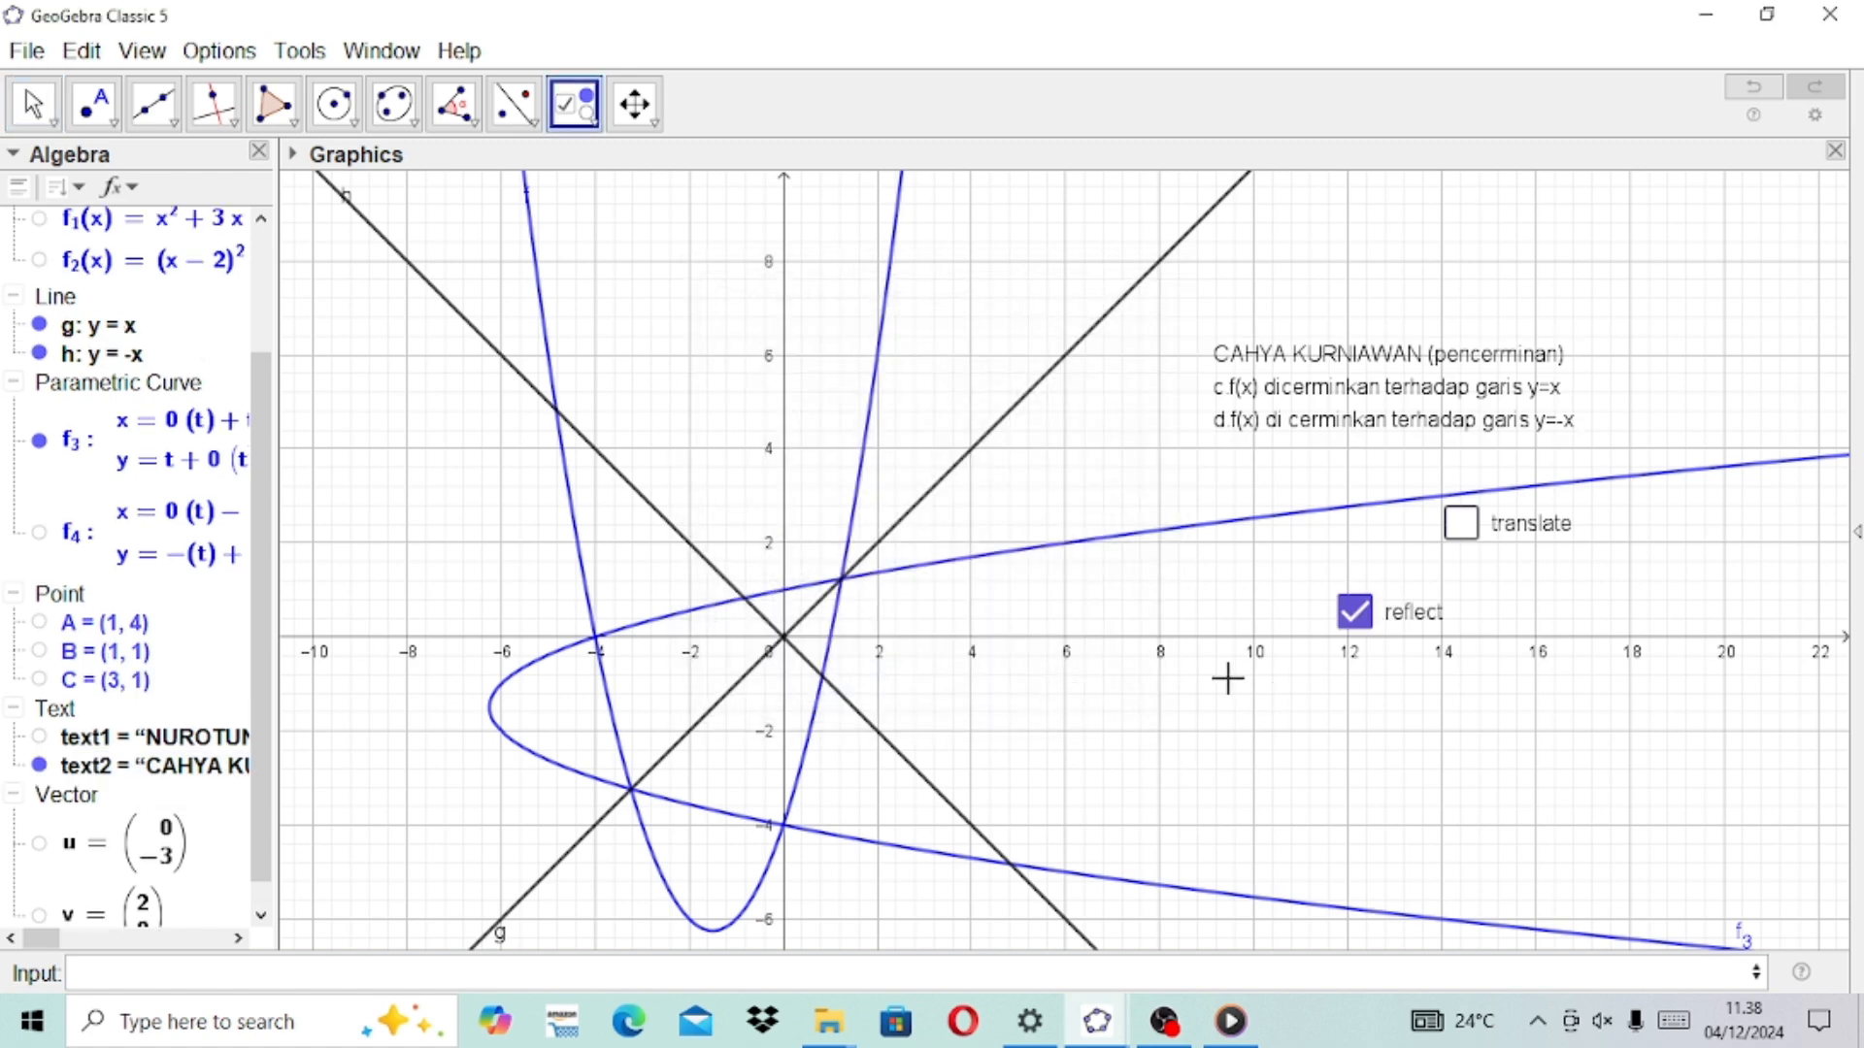
click(61, 126)
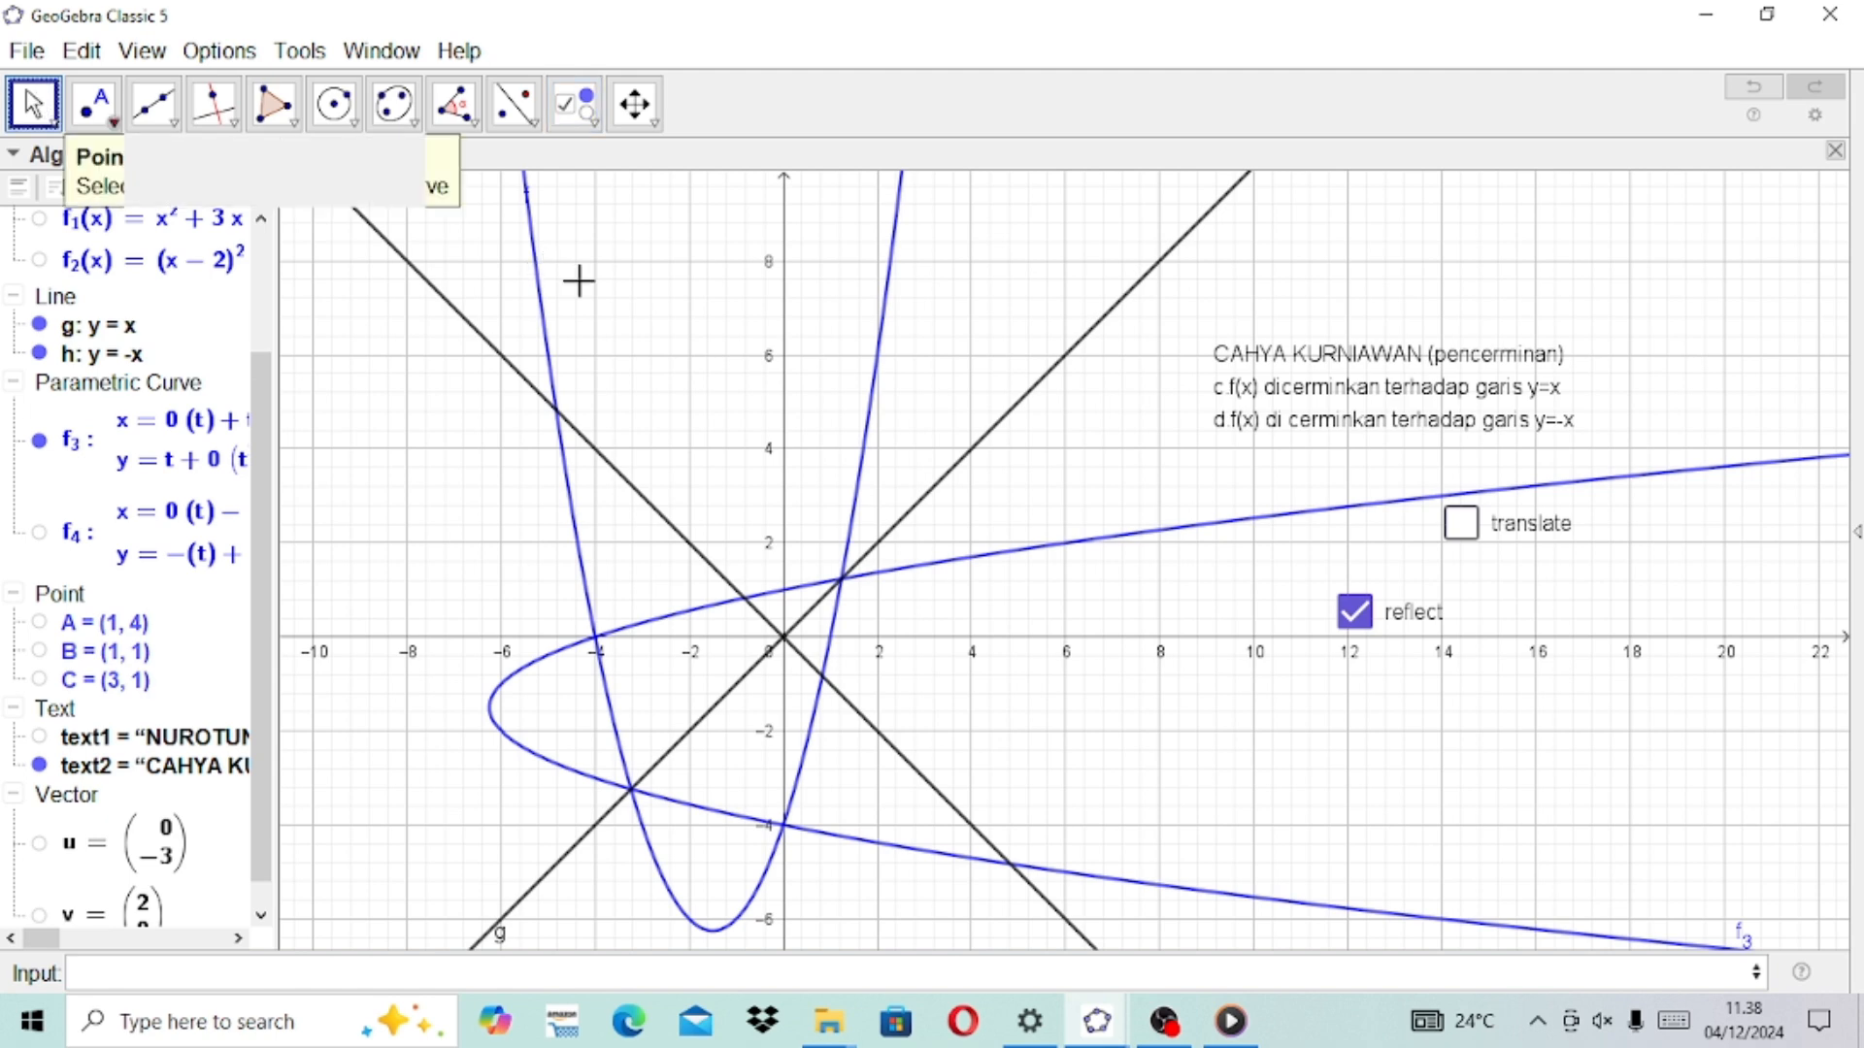
click(1355, 612)
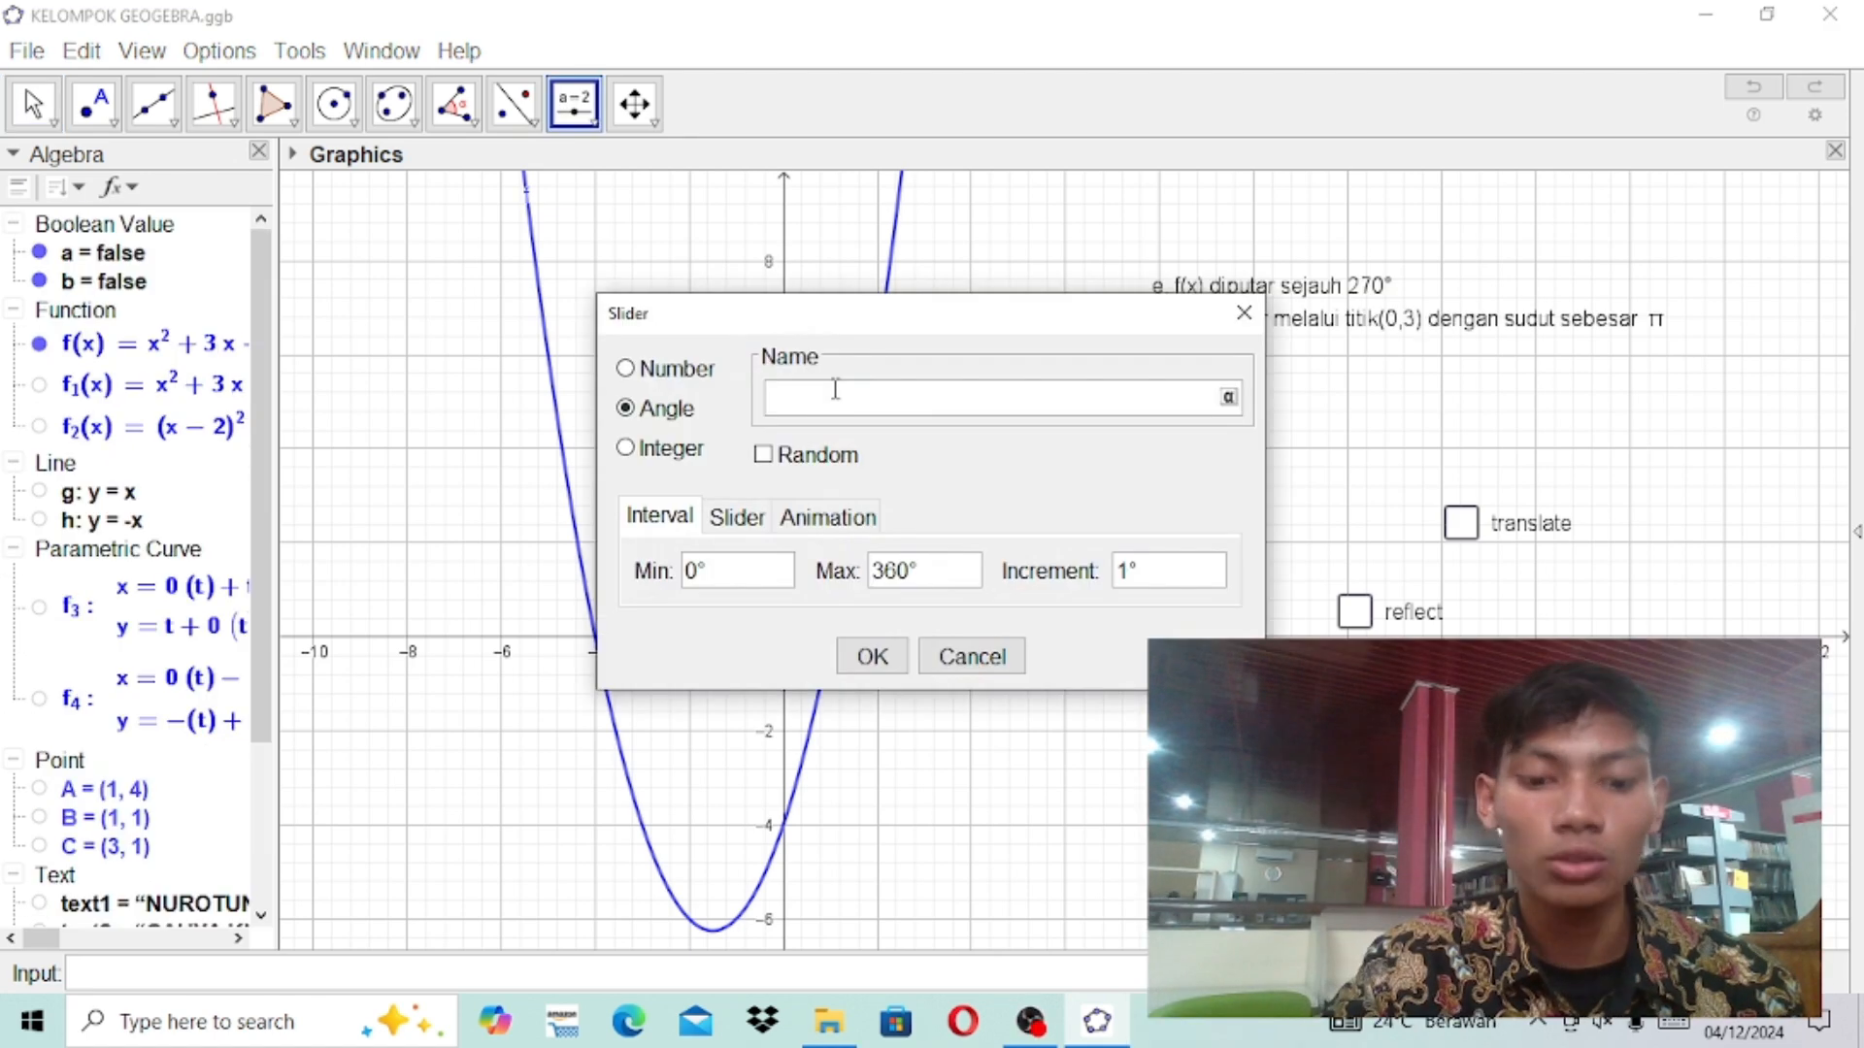
key(Caps_Lock)
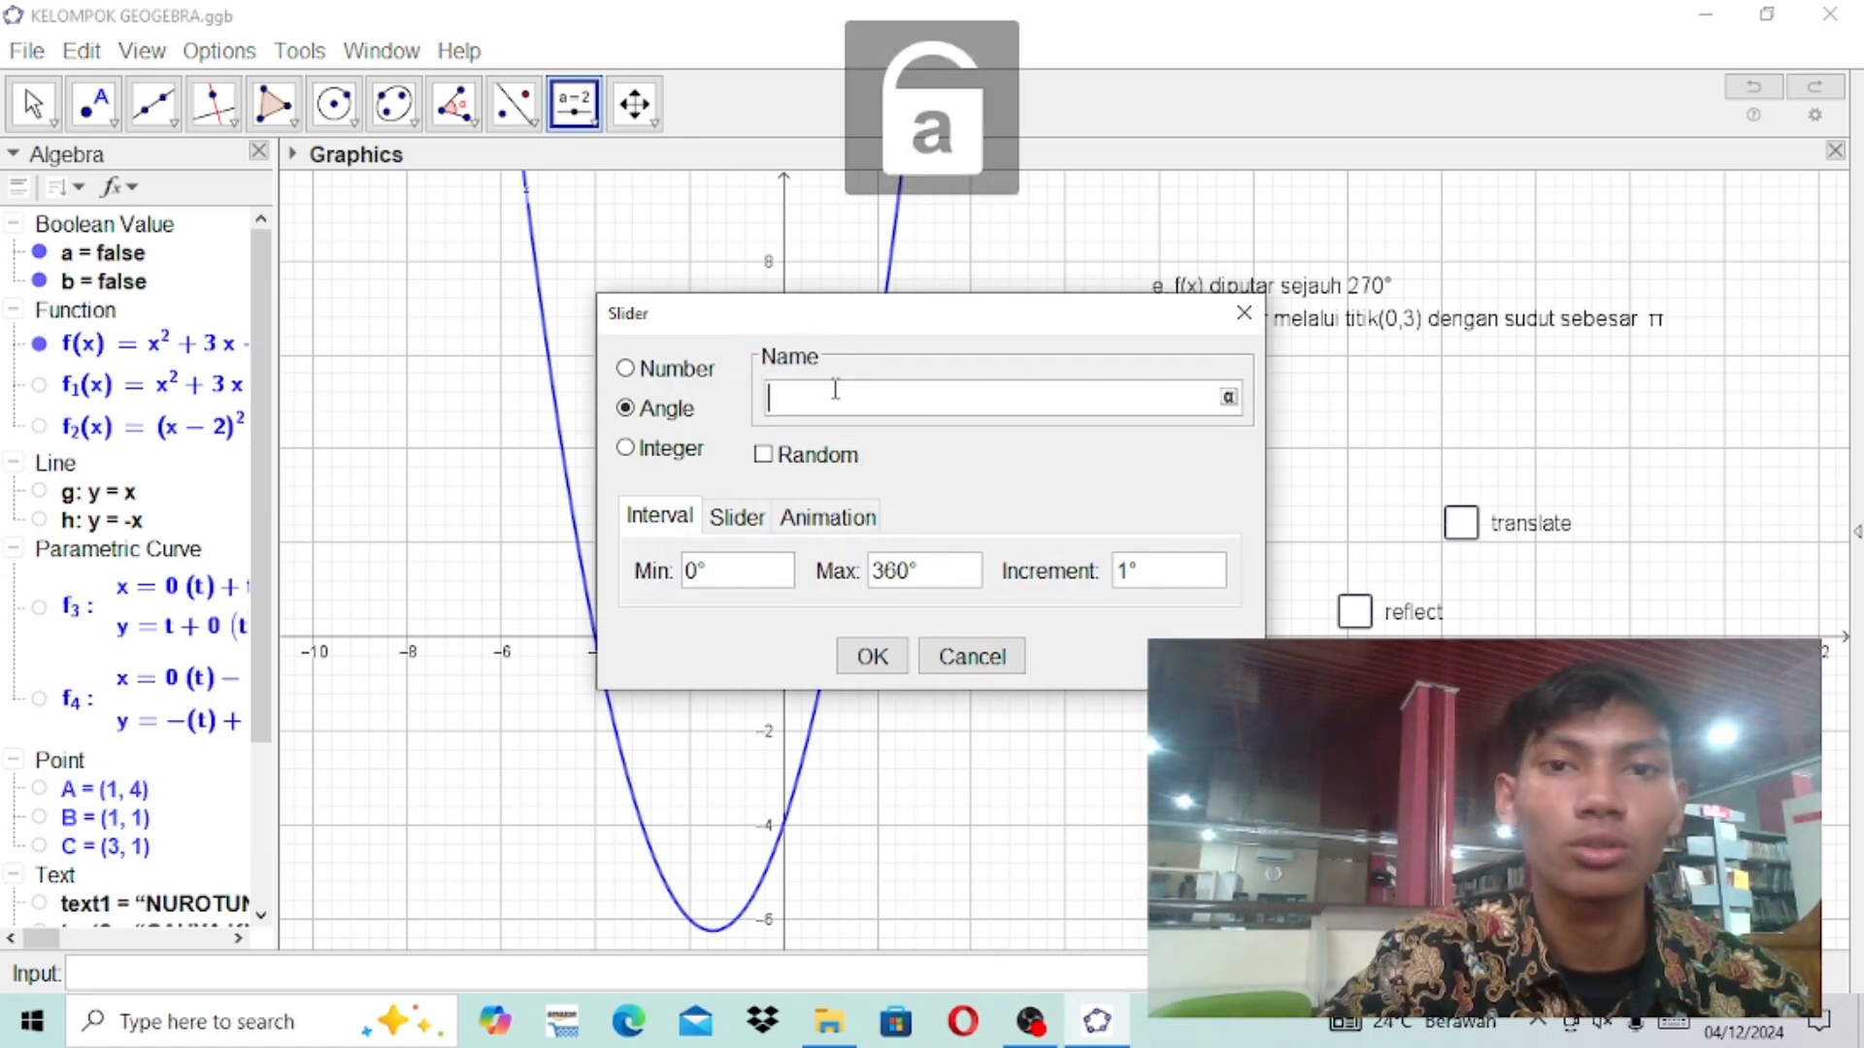
text(c)
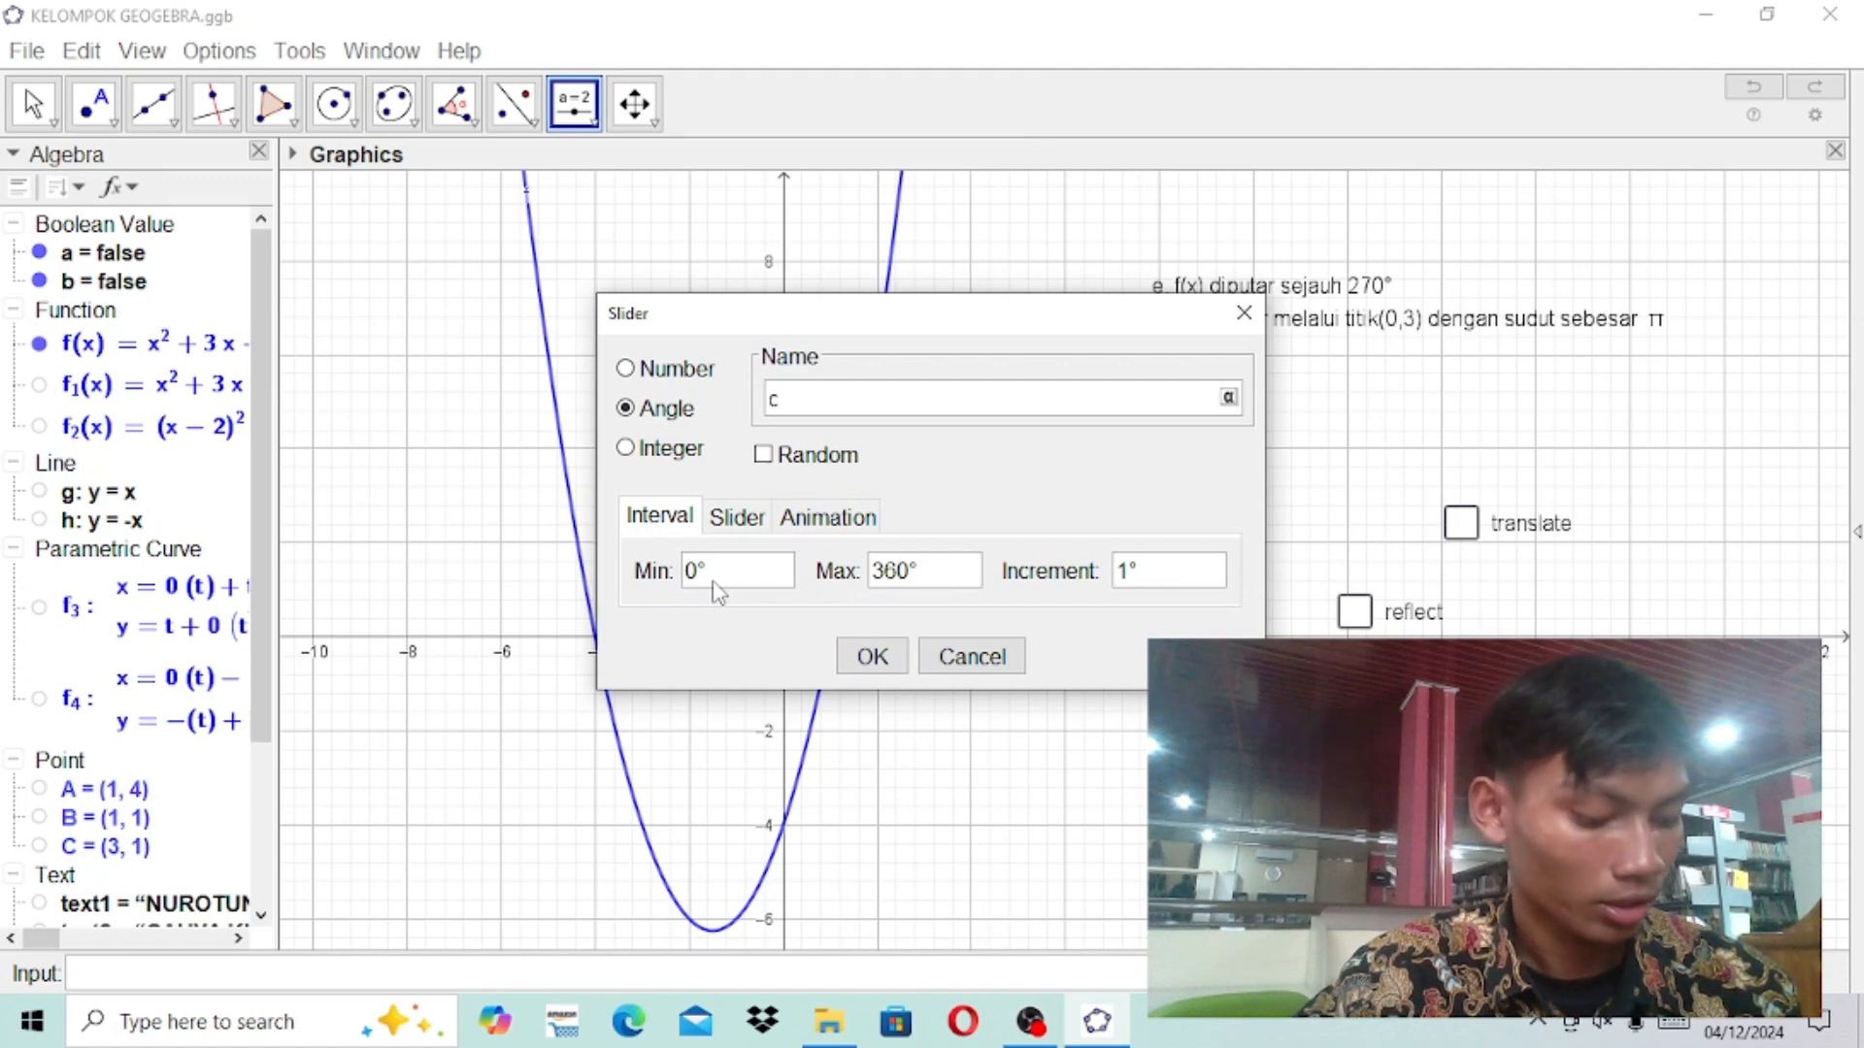
click(1243, 312)
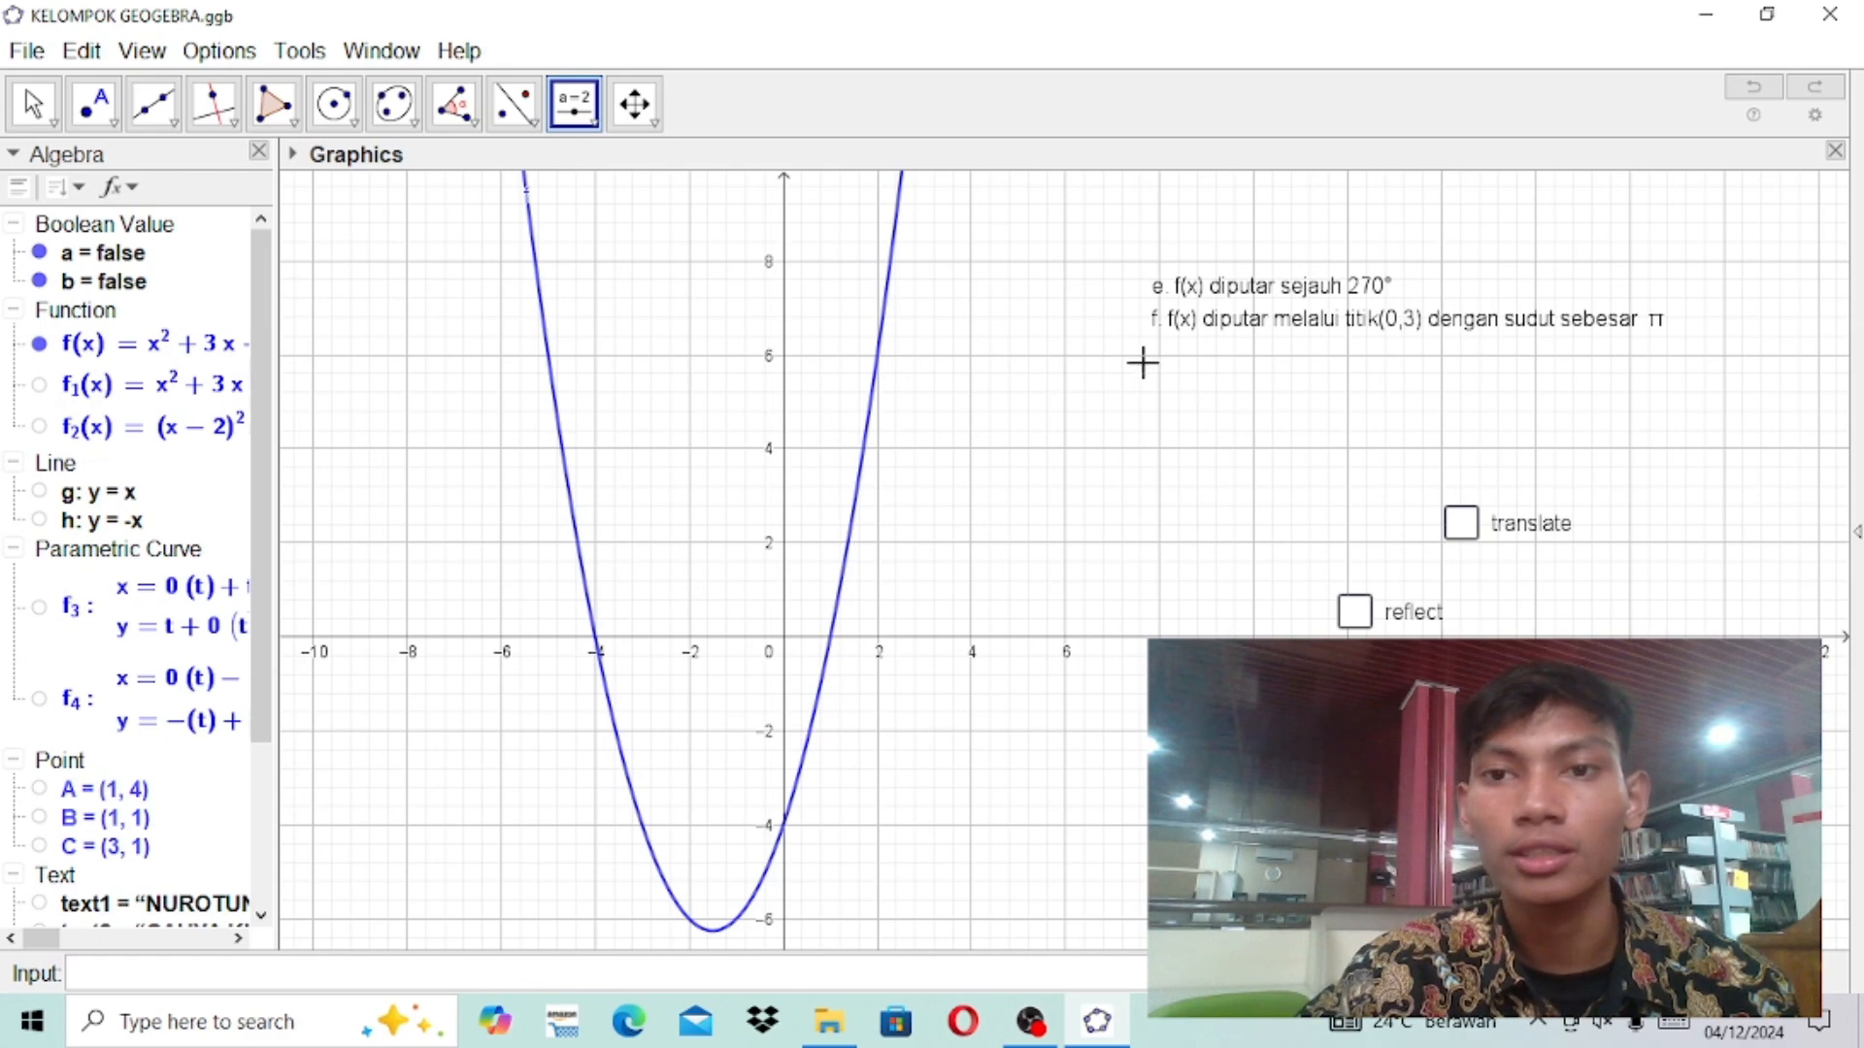
double_click(1239, 291)
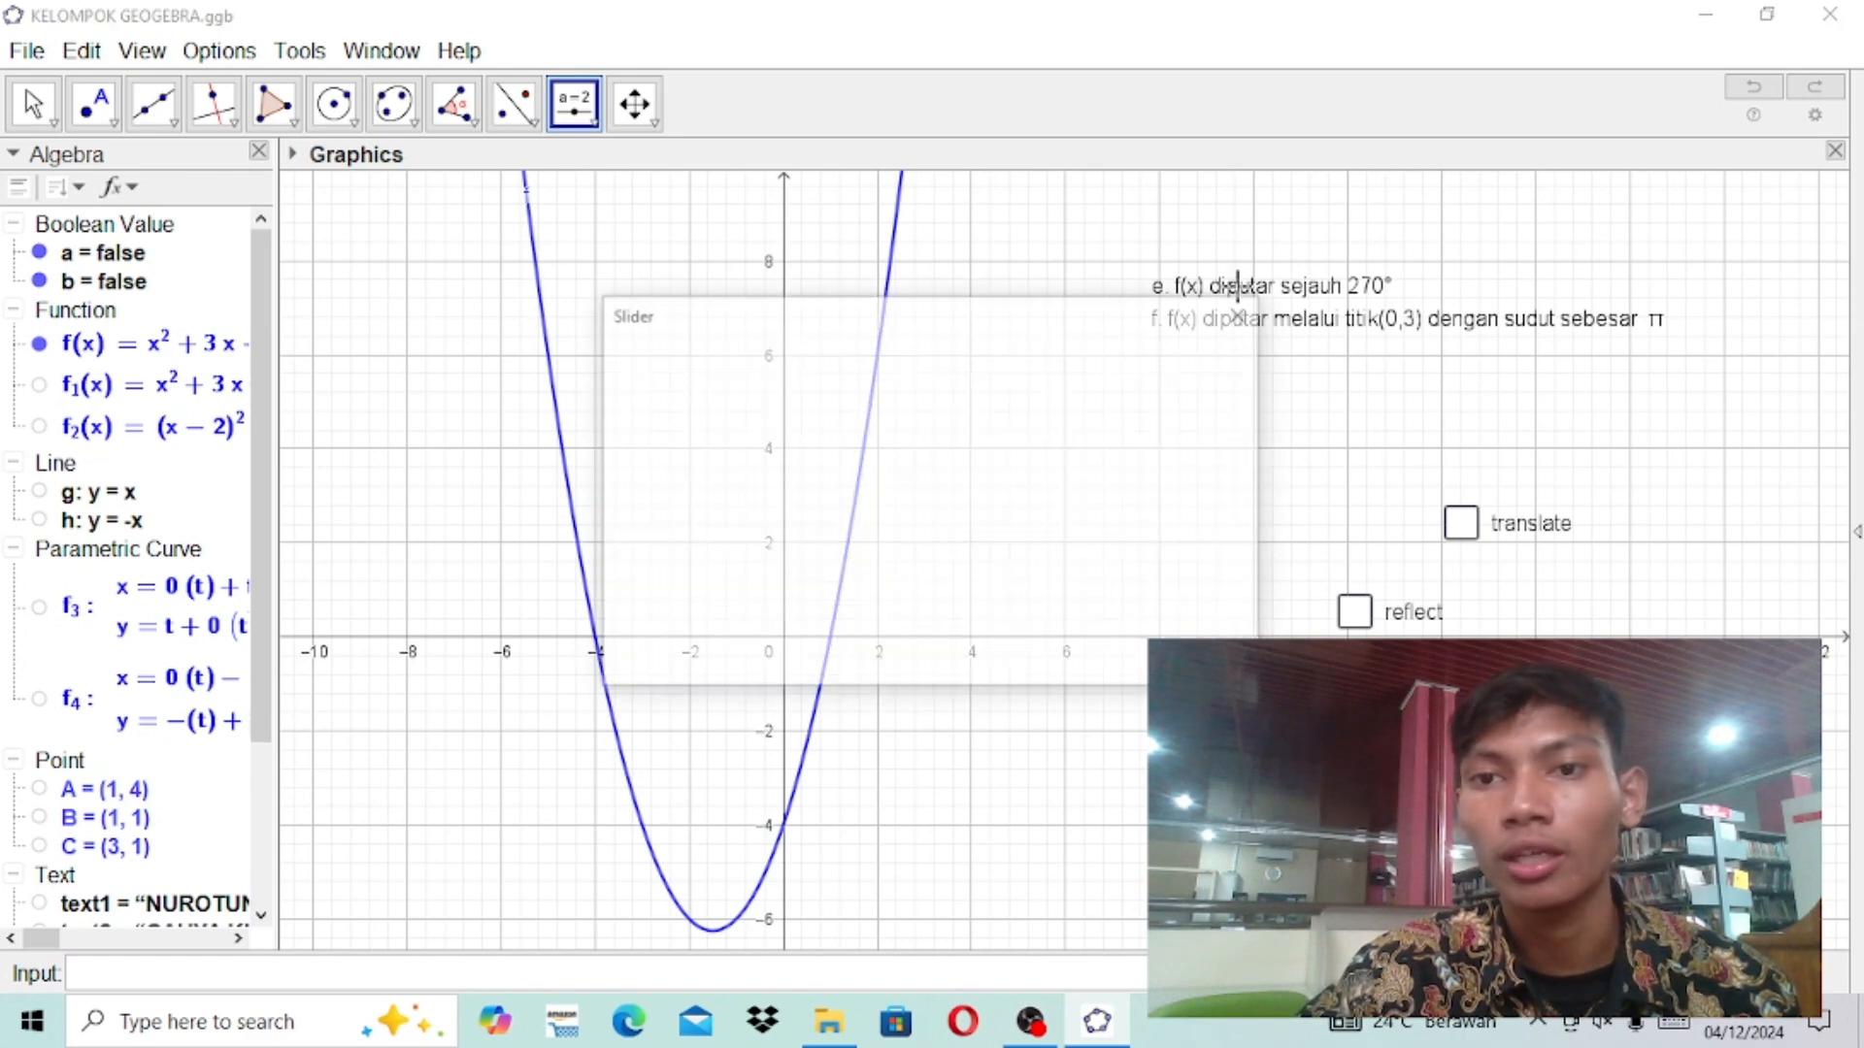
click(1263, 254)
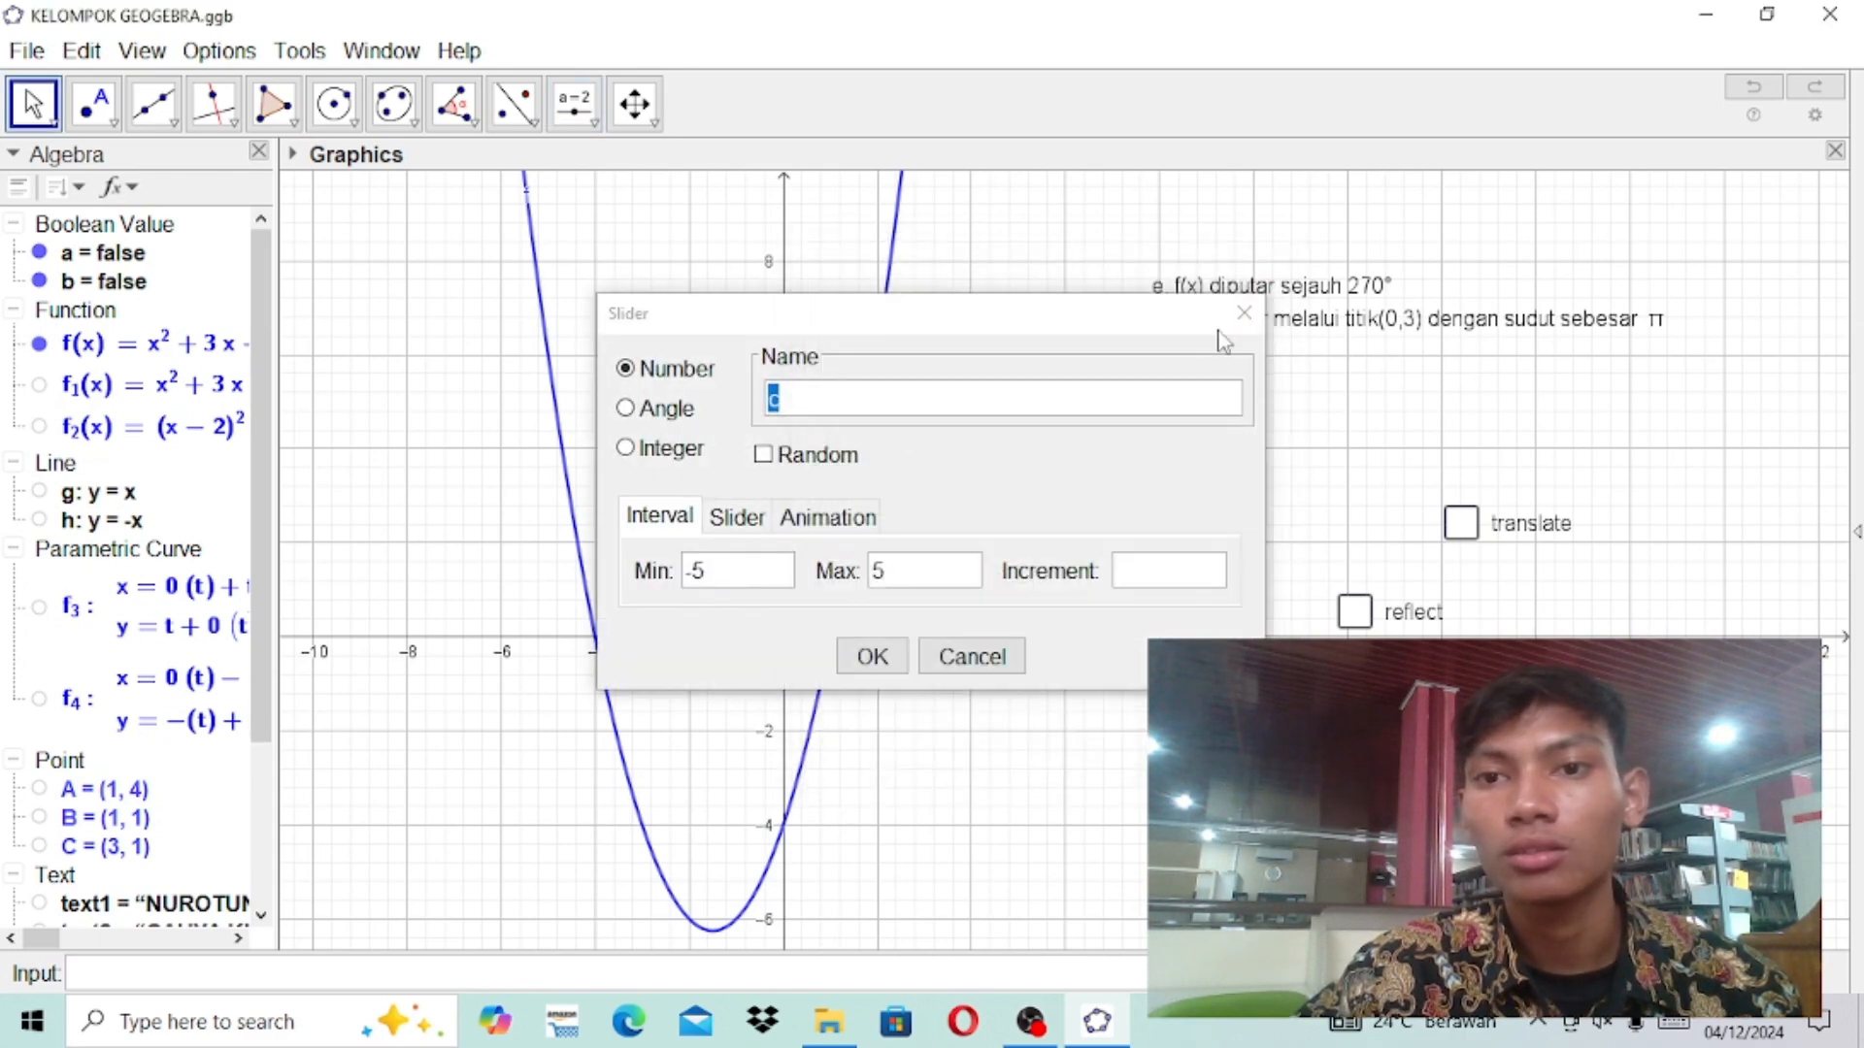
click(1241, 314)
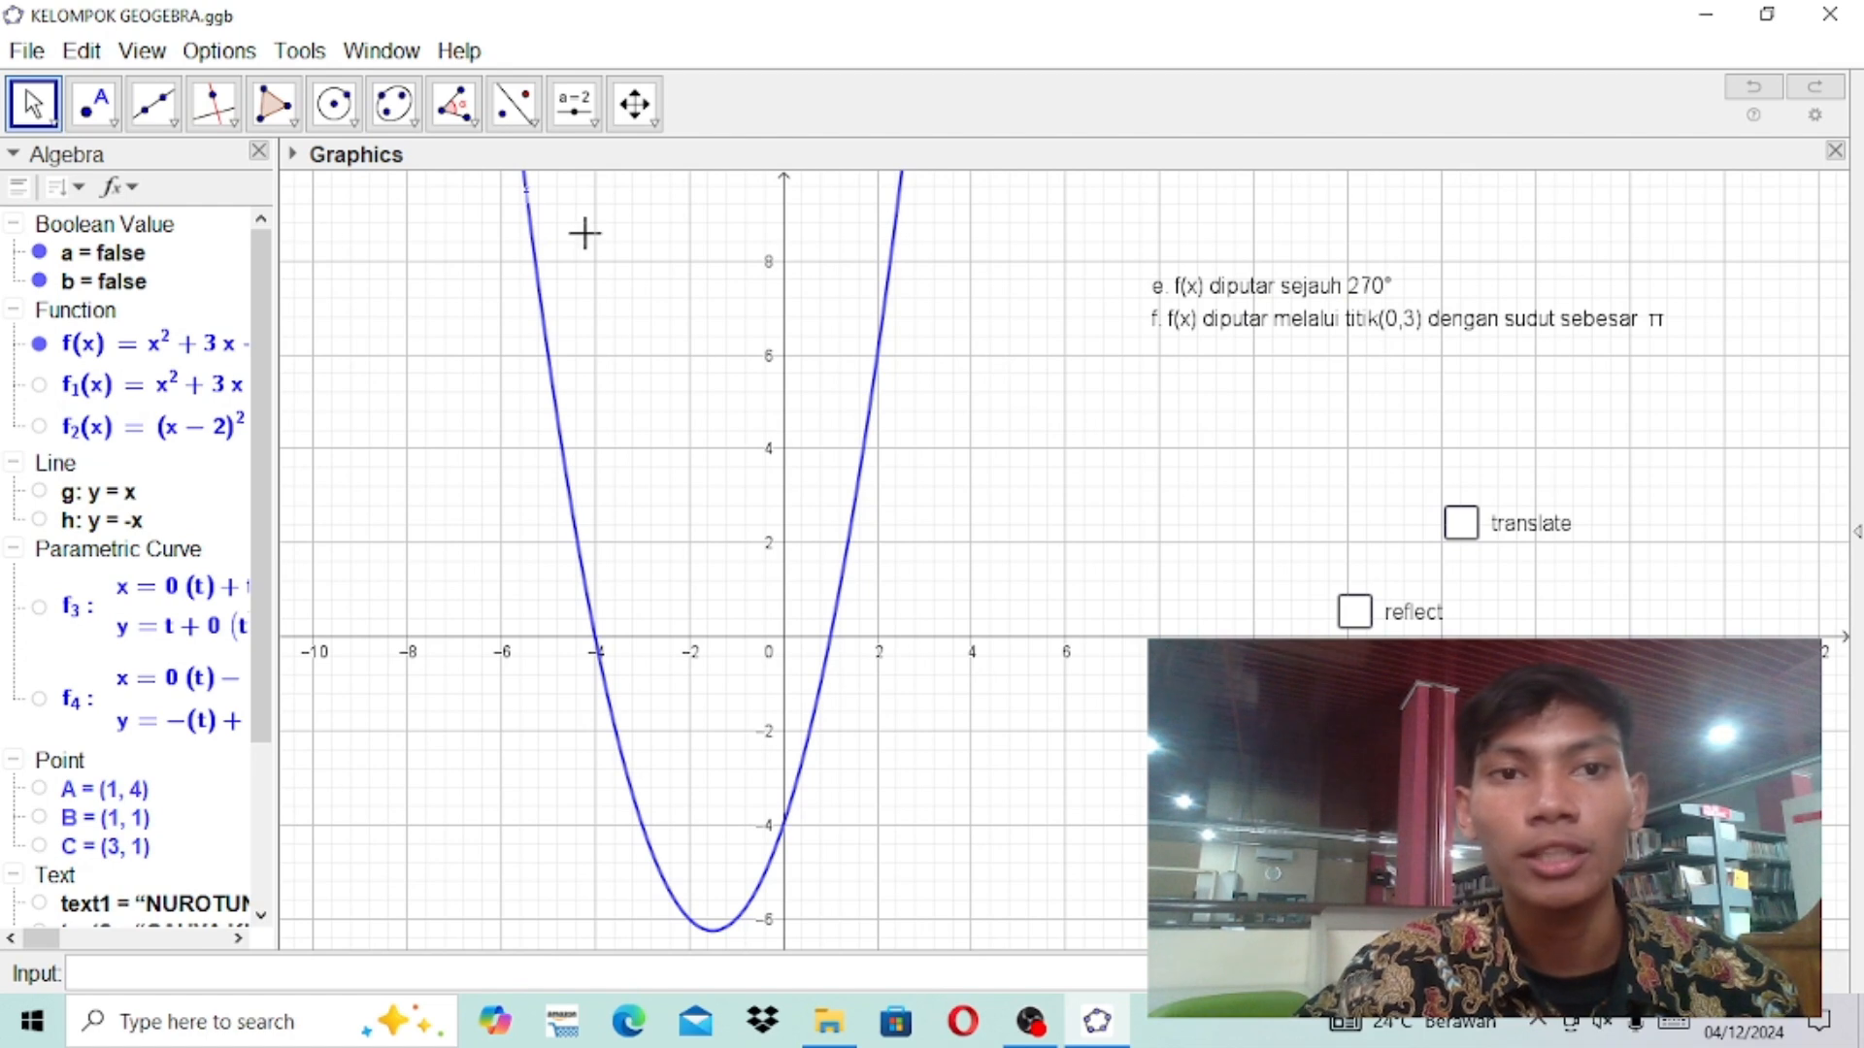
Step: Create an angle slider named c from 0° to 360° with increment 1°, and set it to 270°
click(573, 103)
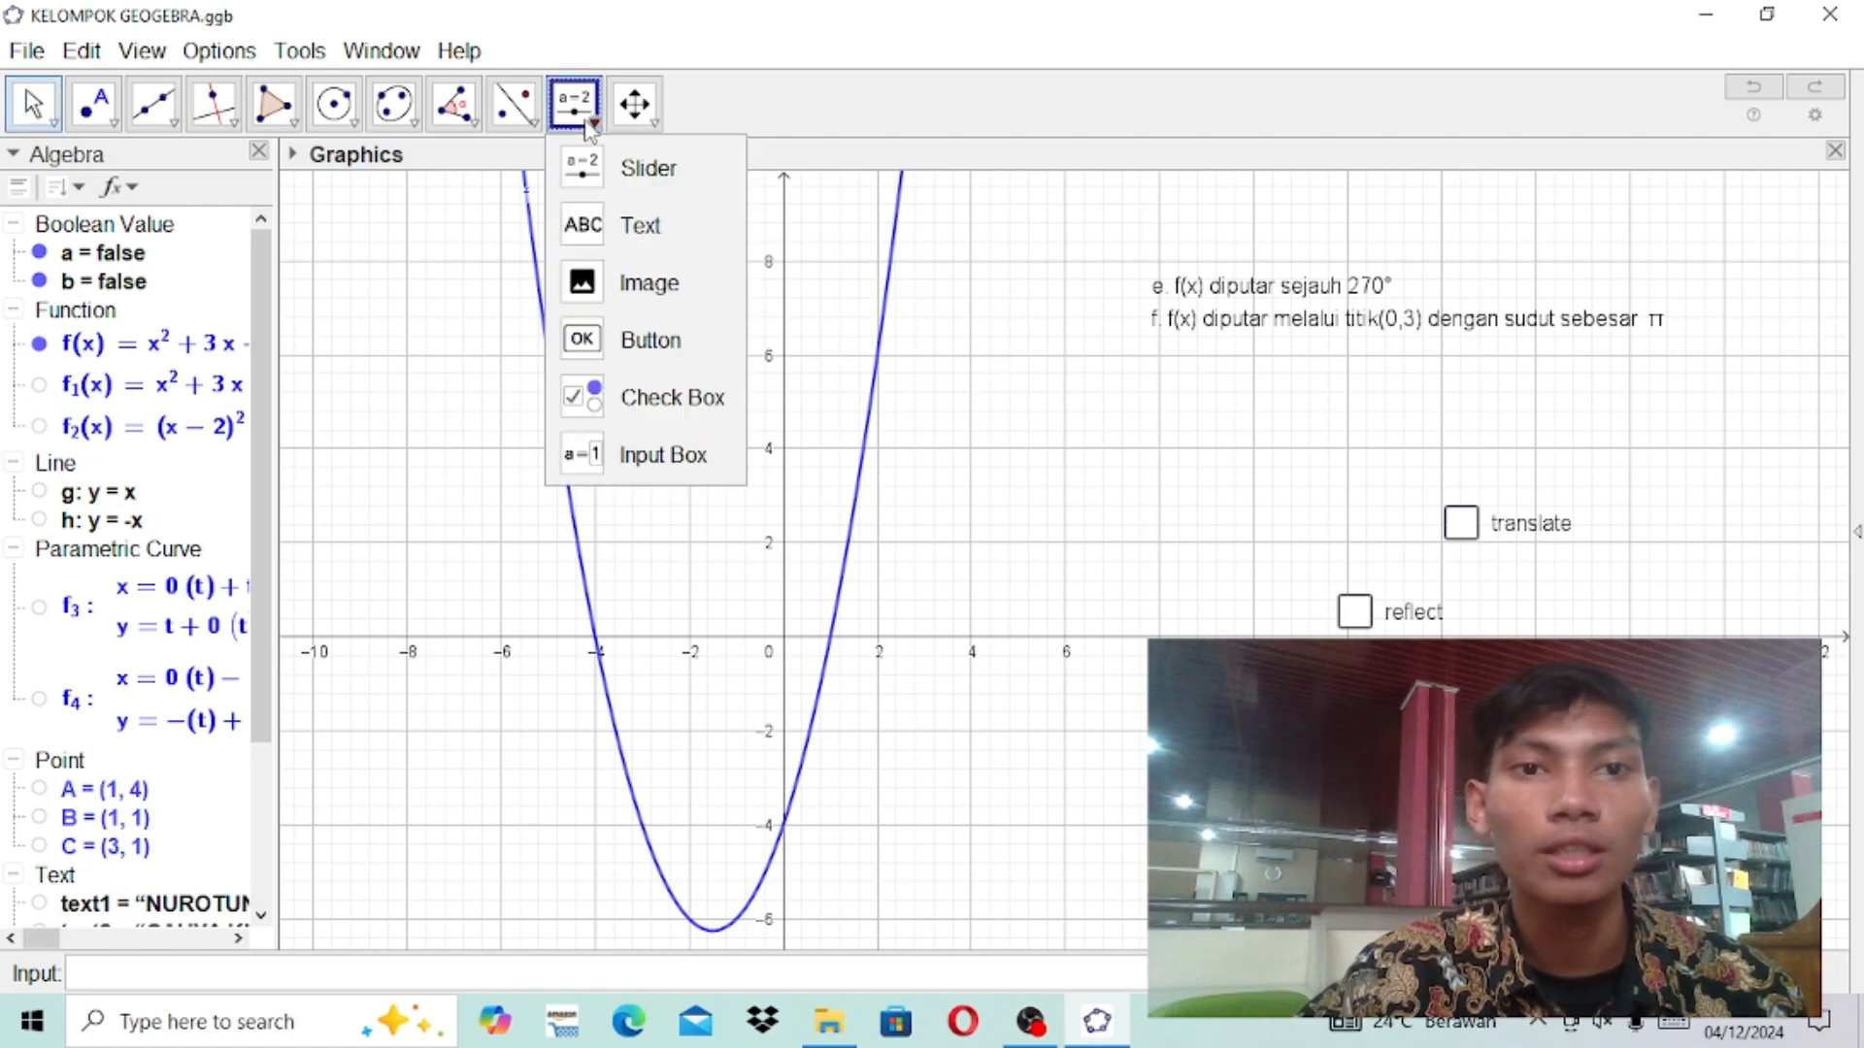
click(613, 170)
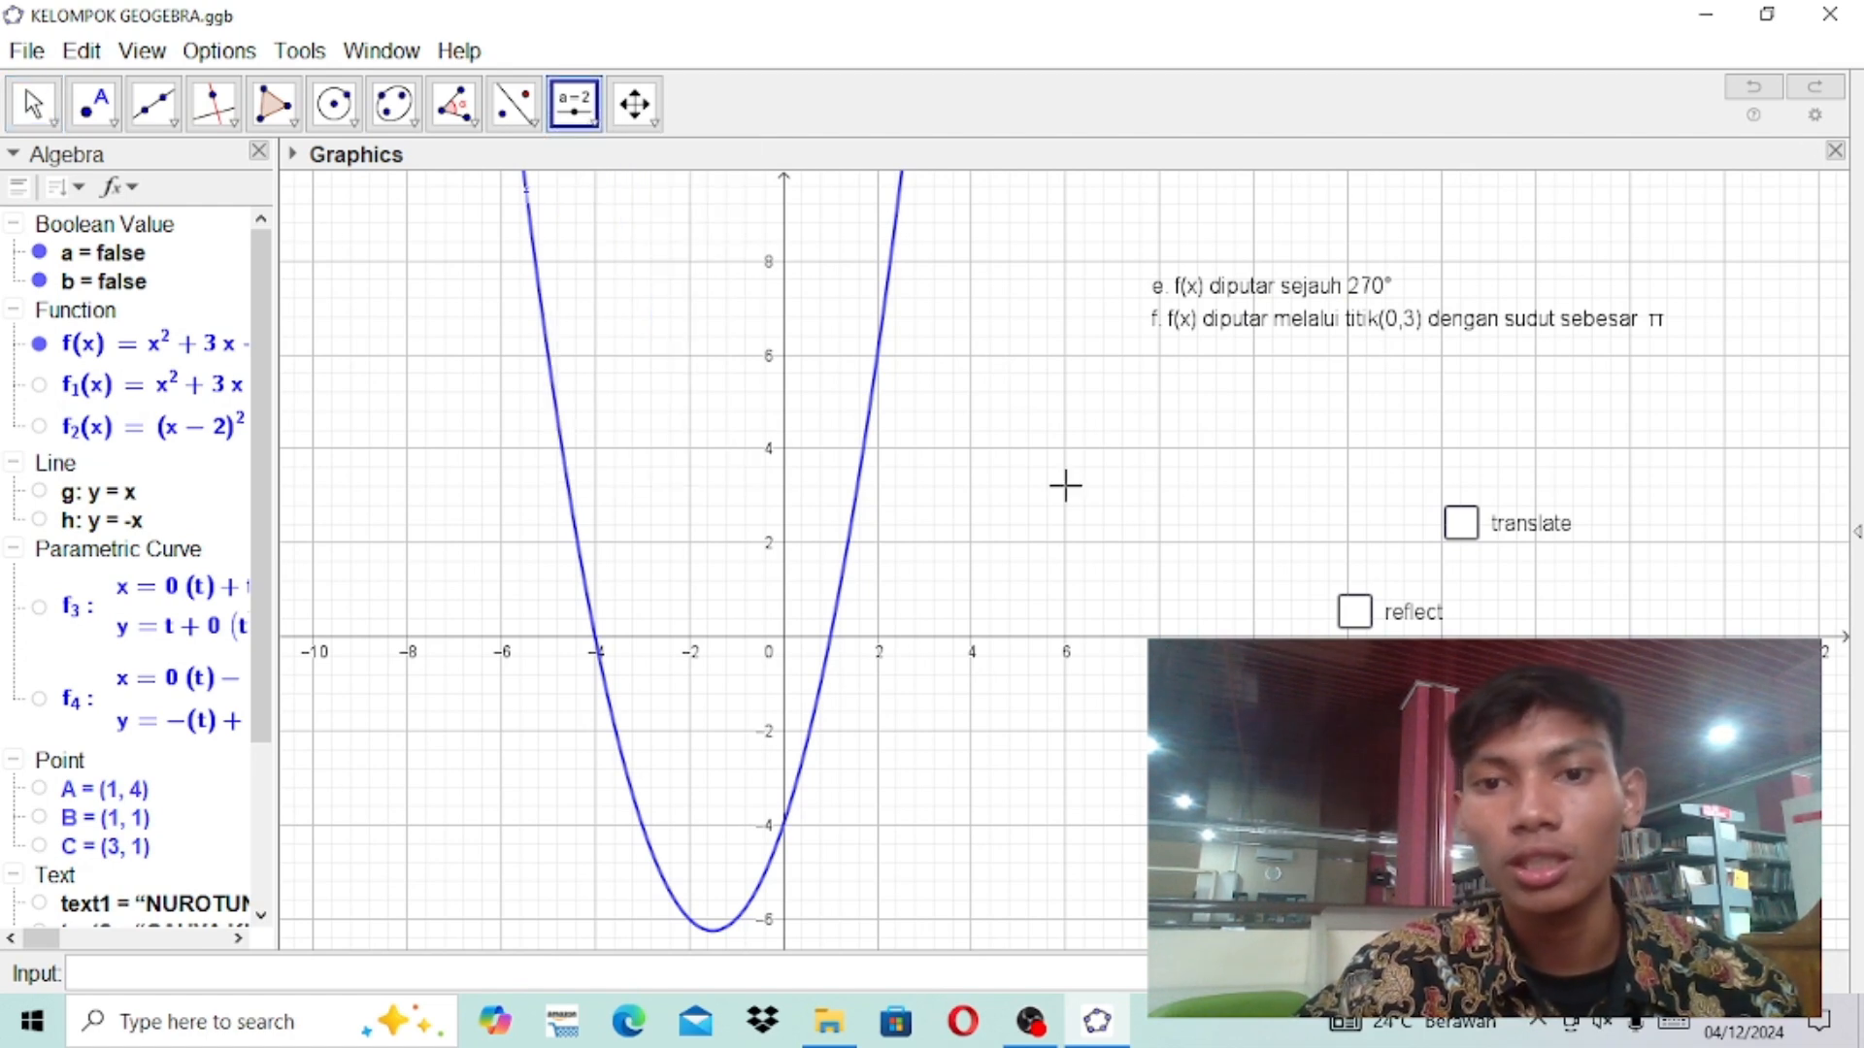
click(1040, 457)
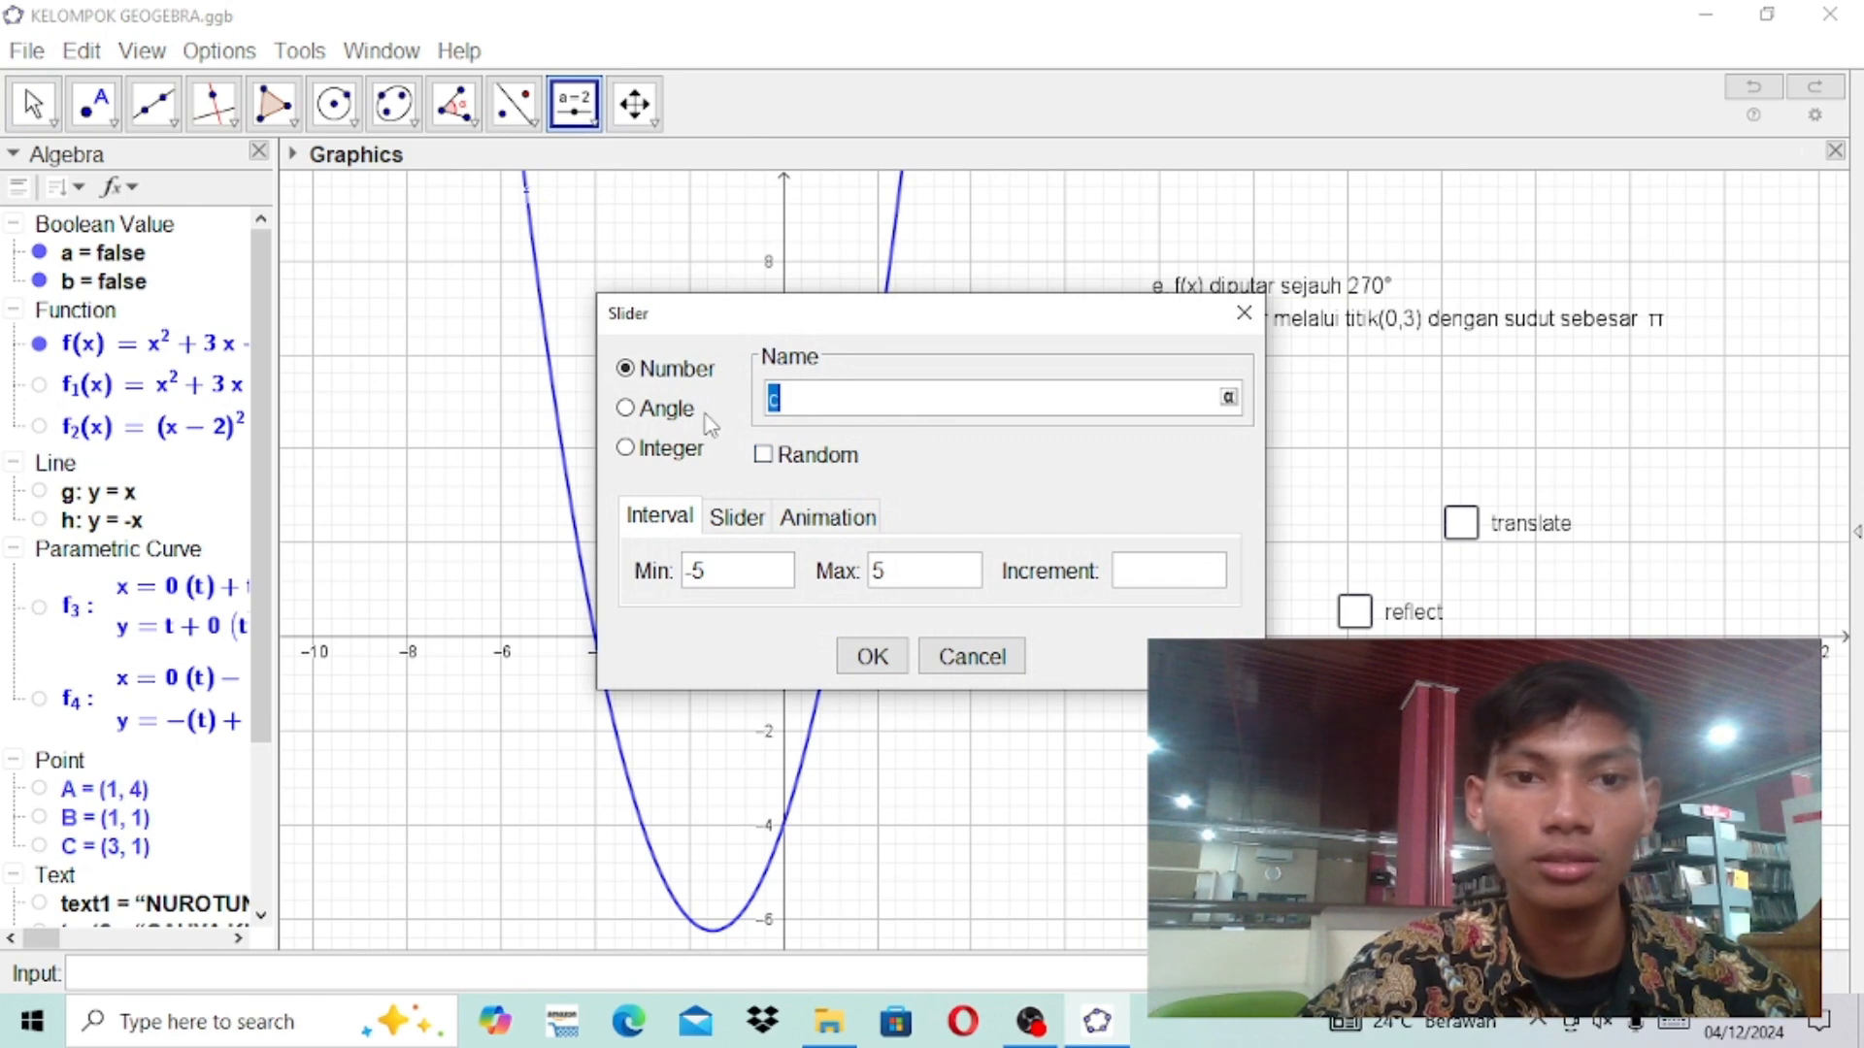
click(625, 408)
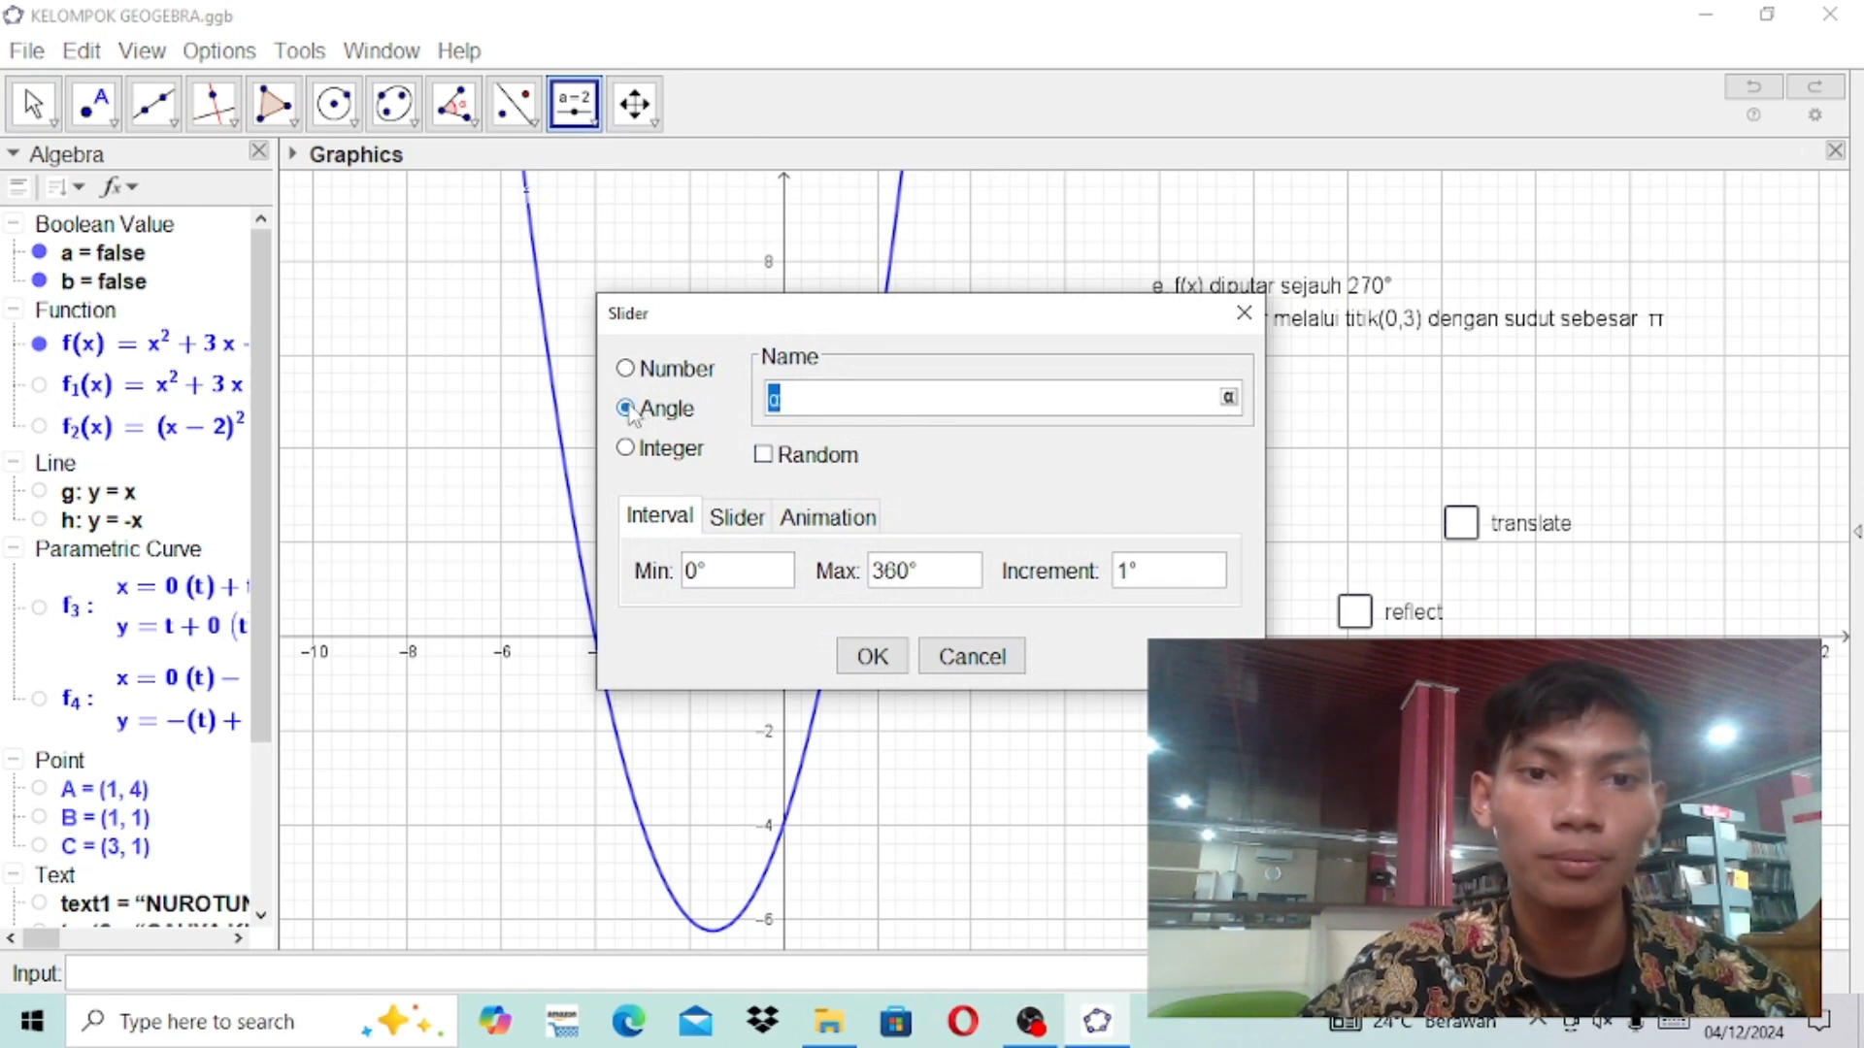
click(866, 400)
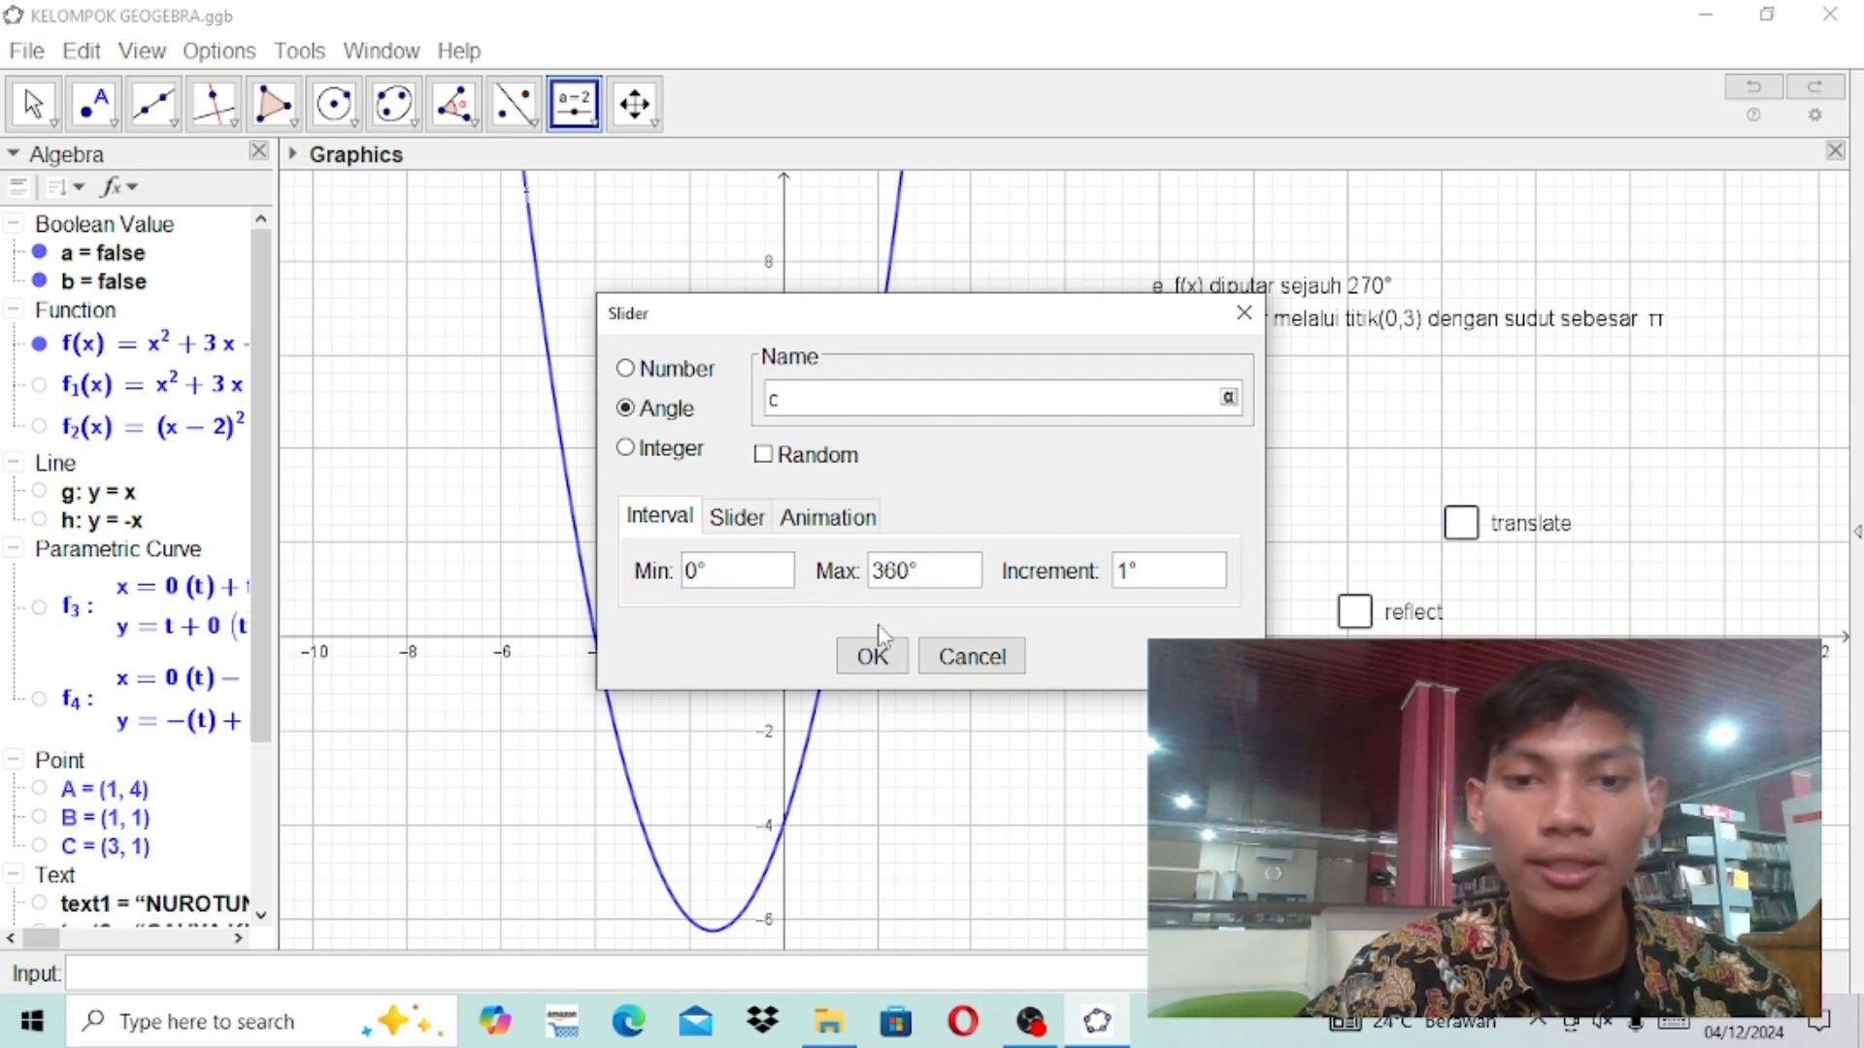
click(870, 656)
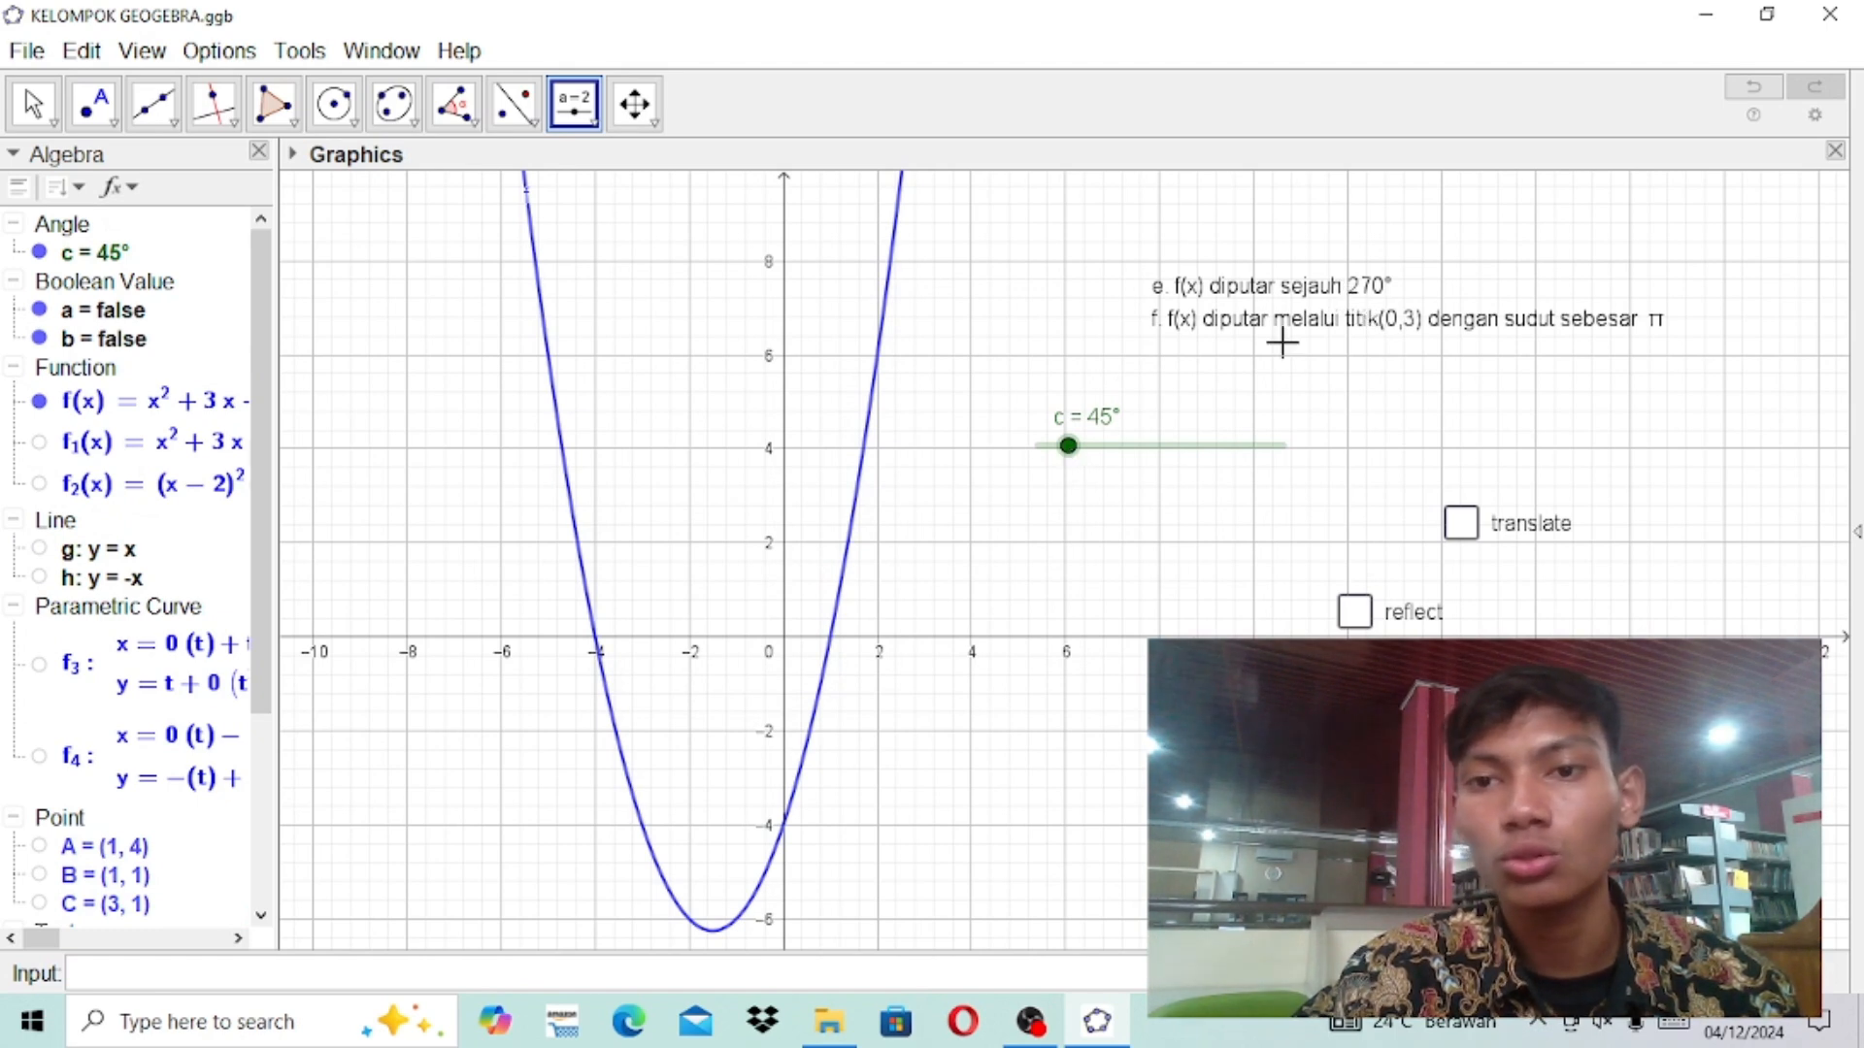
drag(1081, 449, 1221, 464)
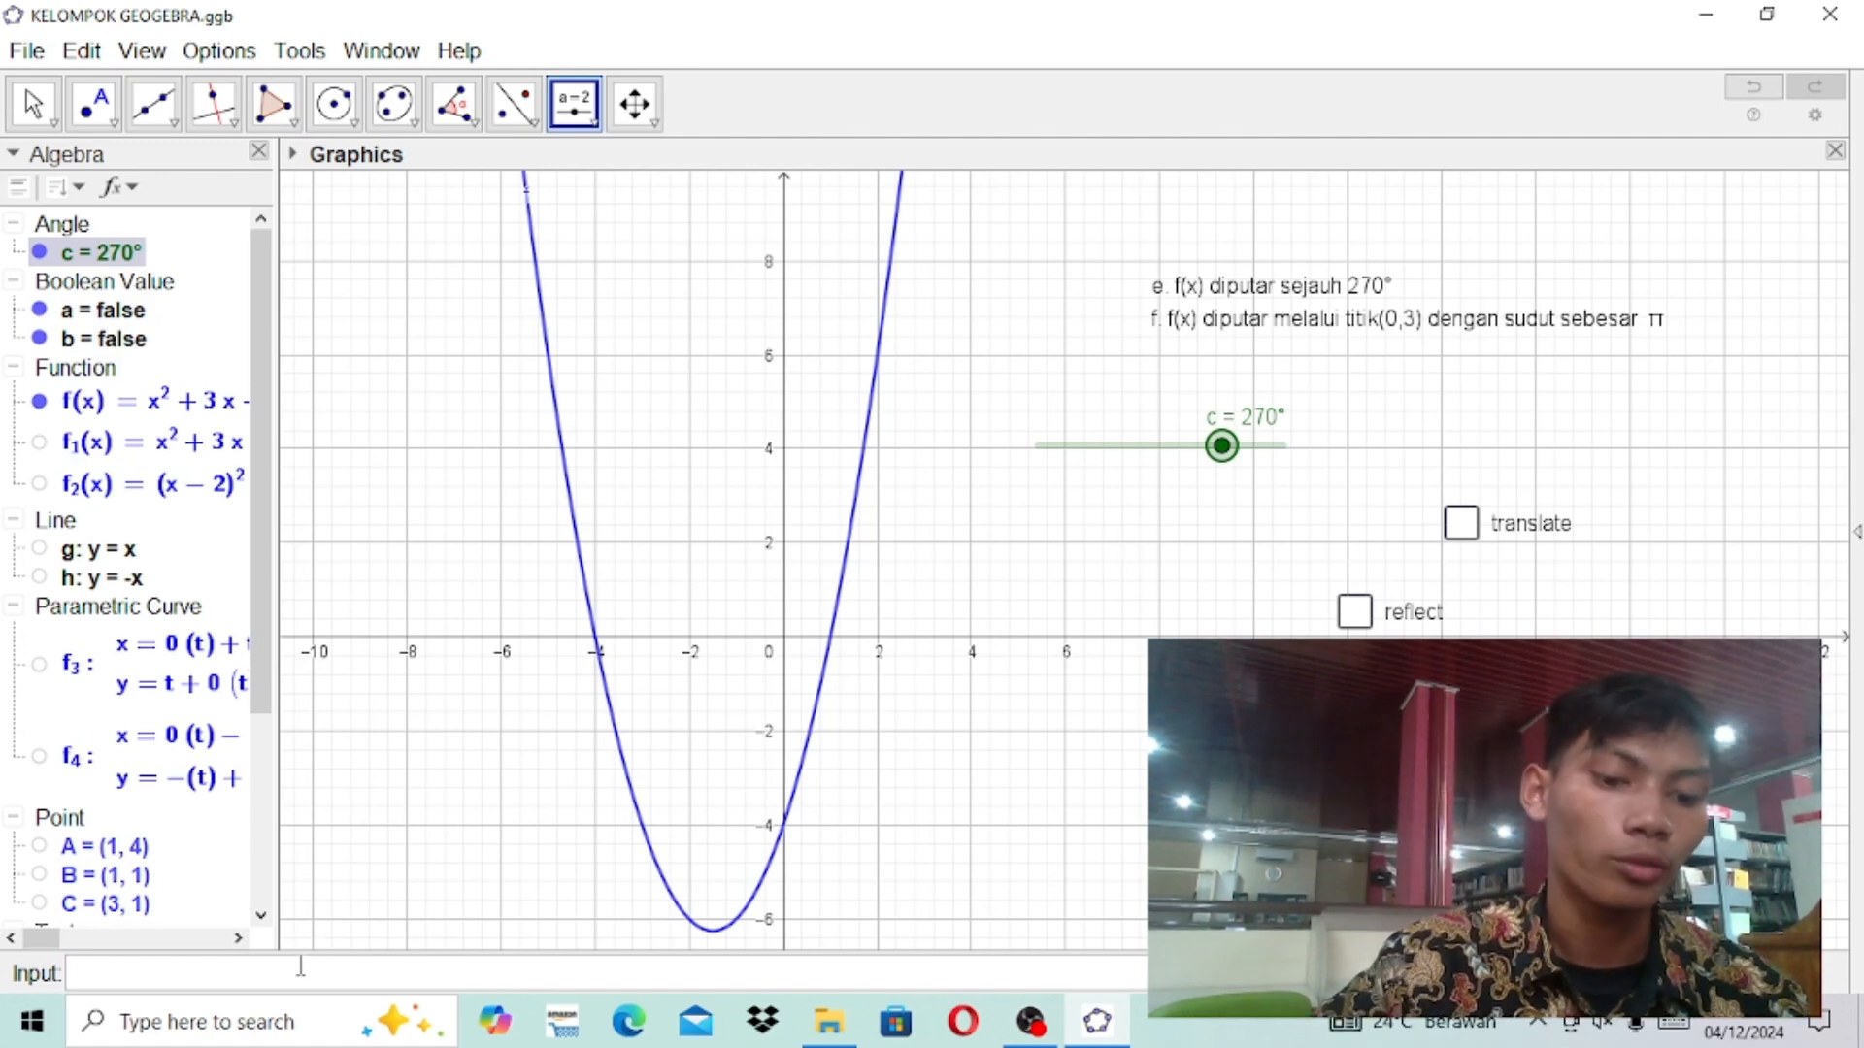
Step: Rotate function f by the slider angle with the command Rotate(f, c), using the object and angle form
text(rota)
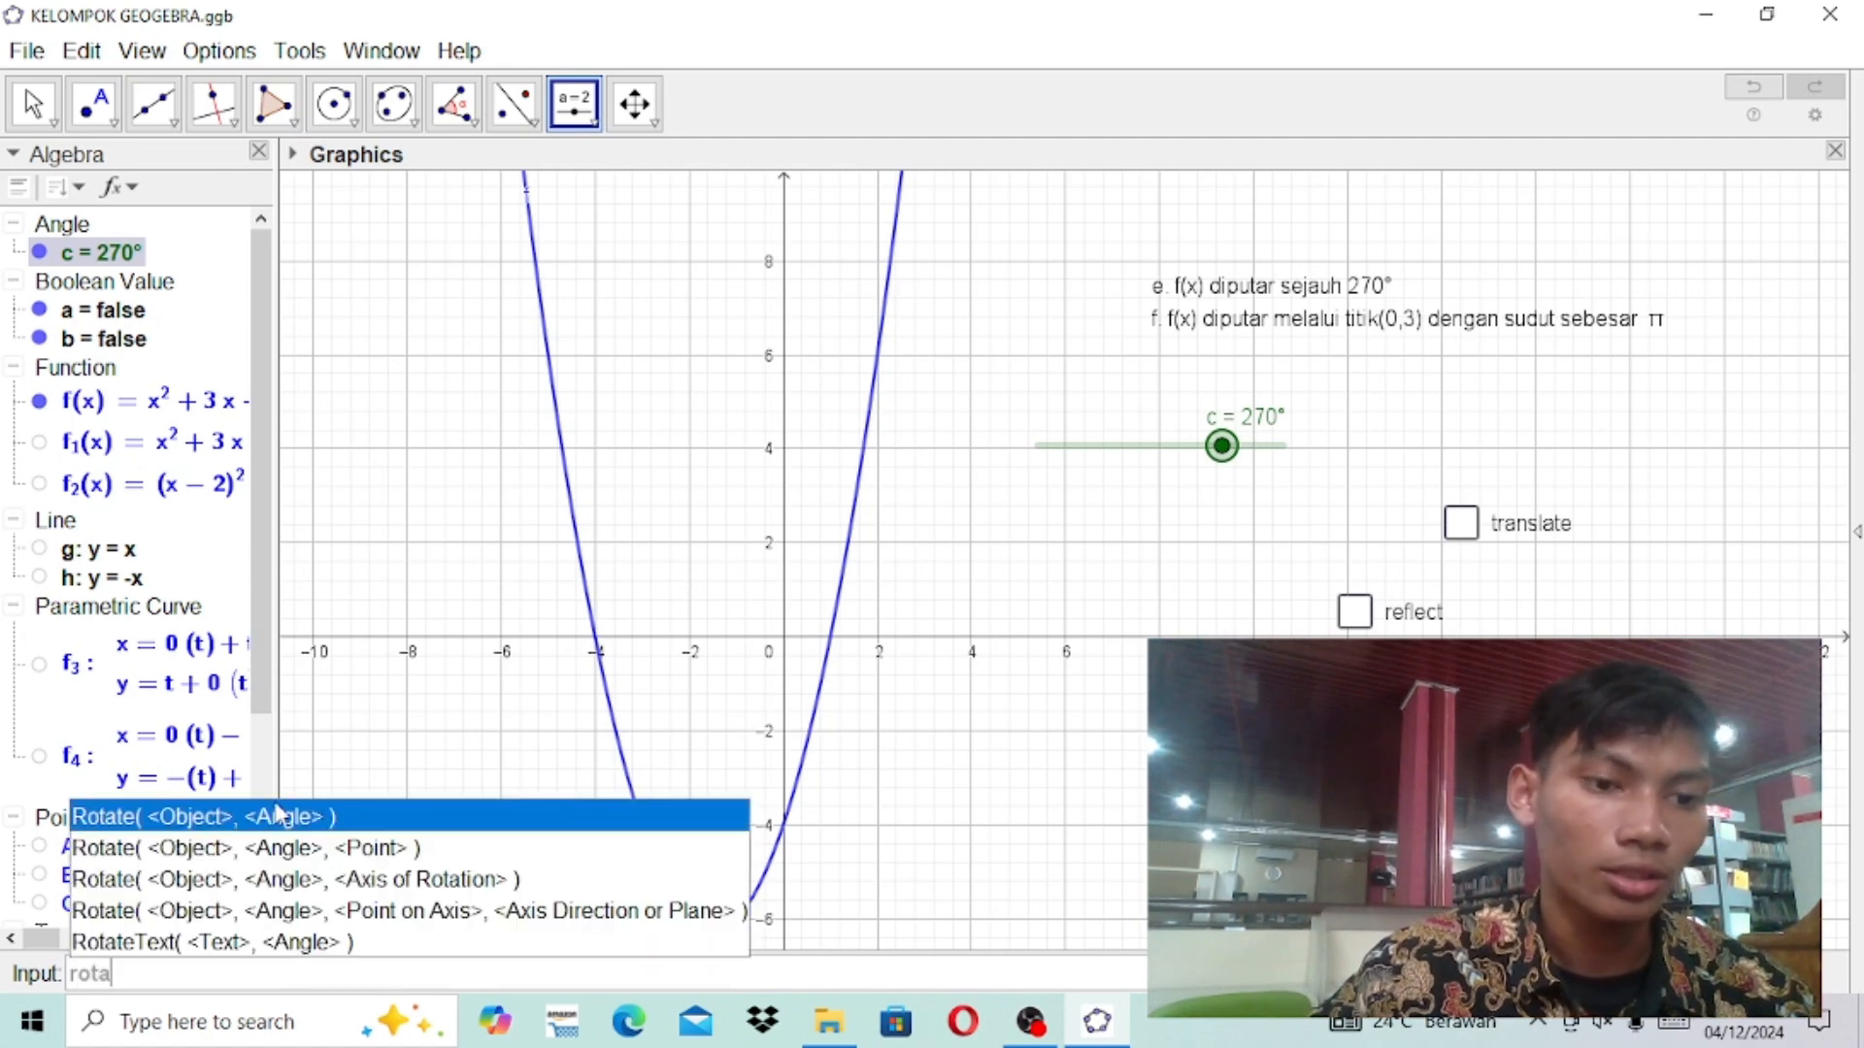
click(285, 825)
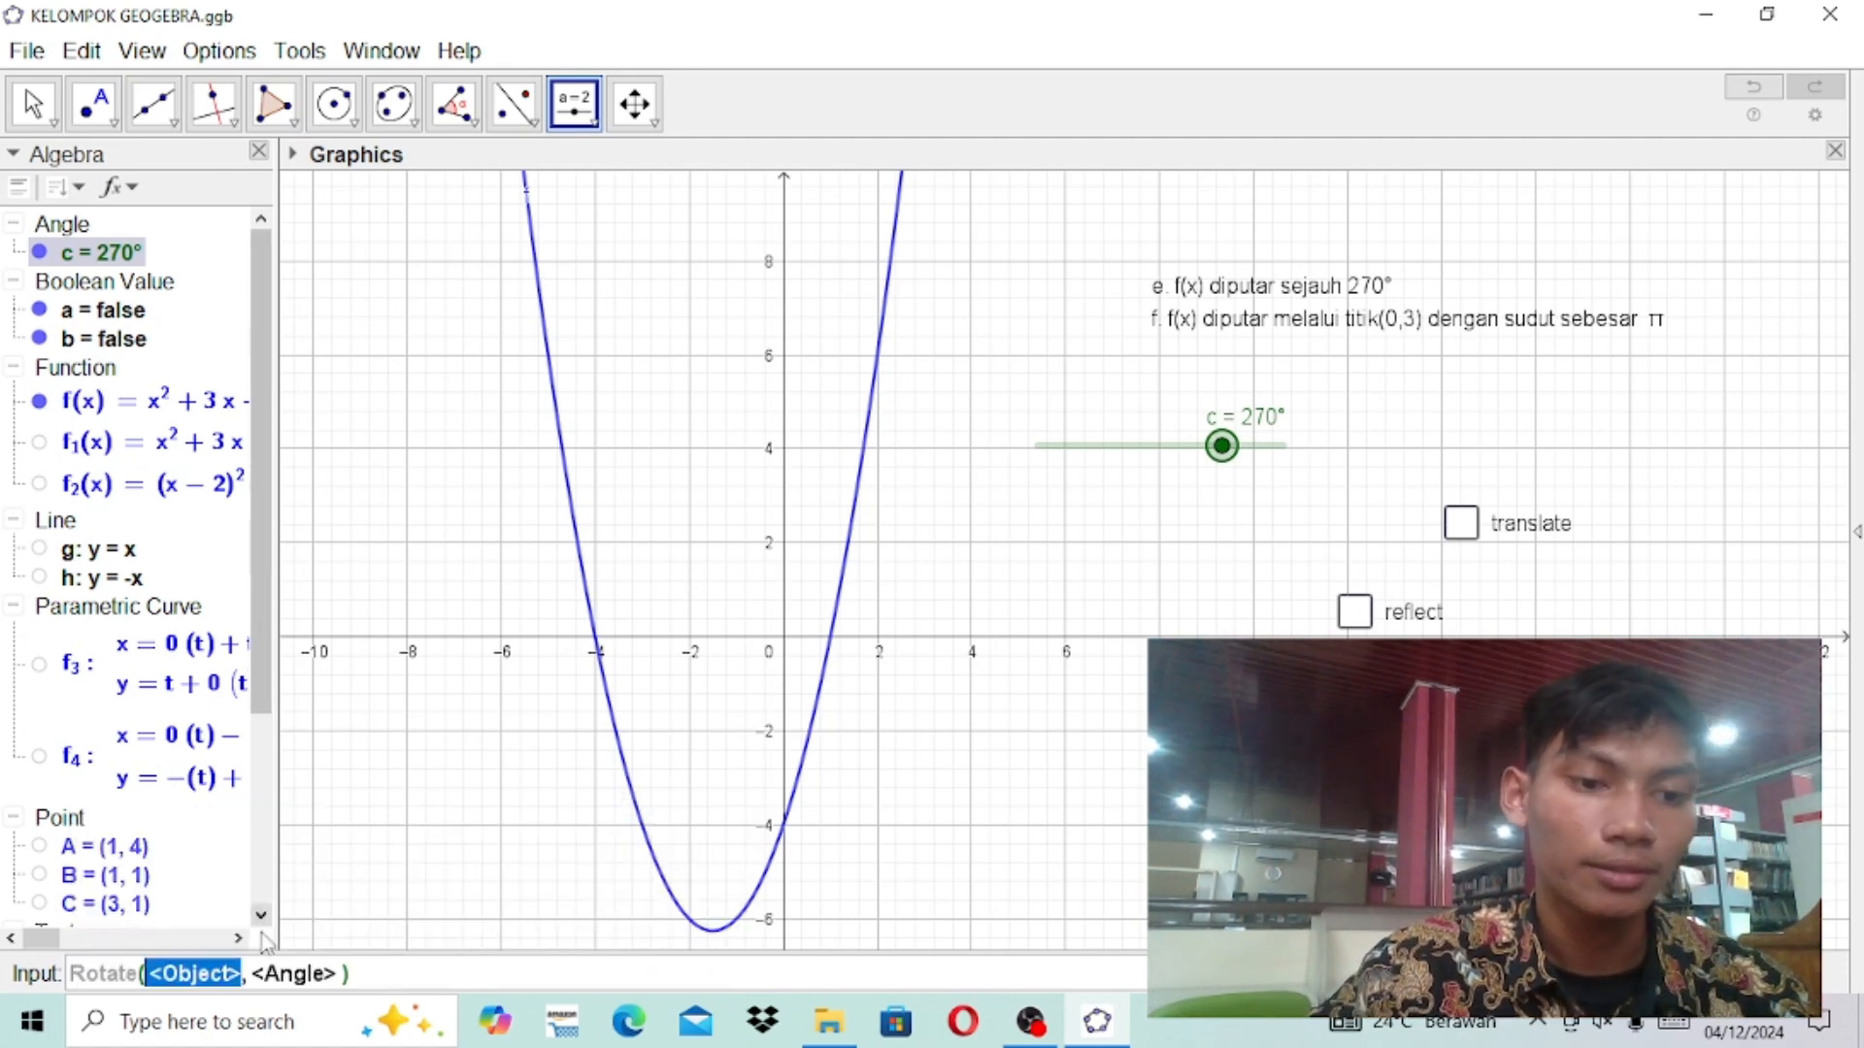
key(BackSpace)
text(f)
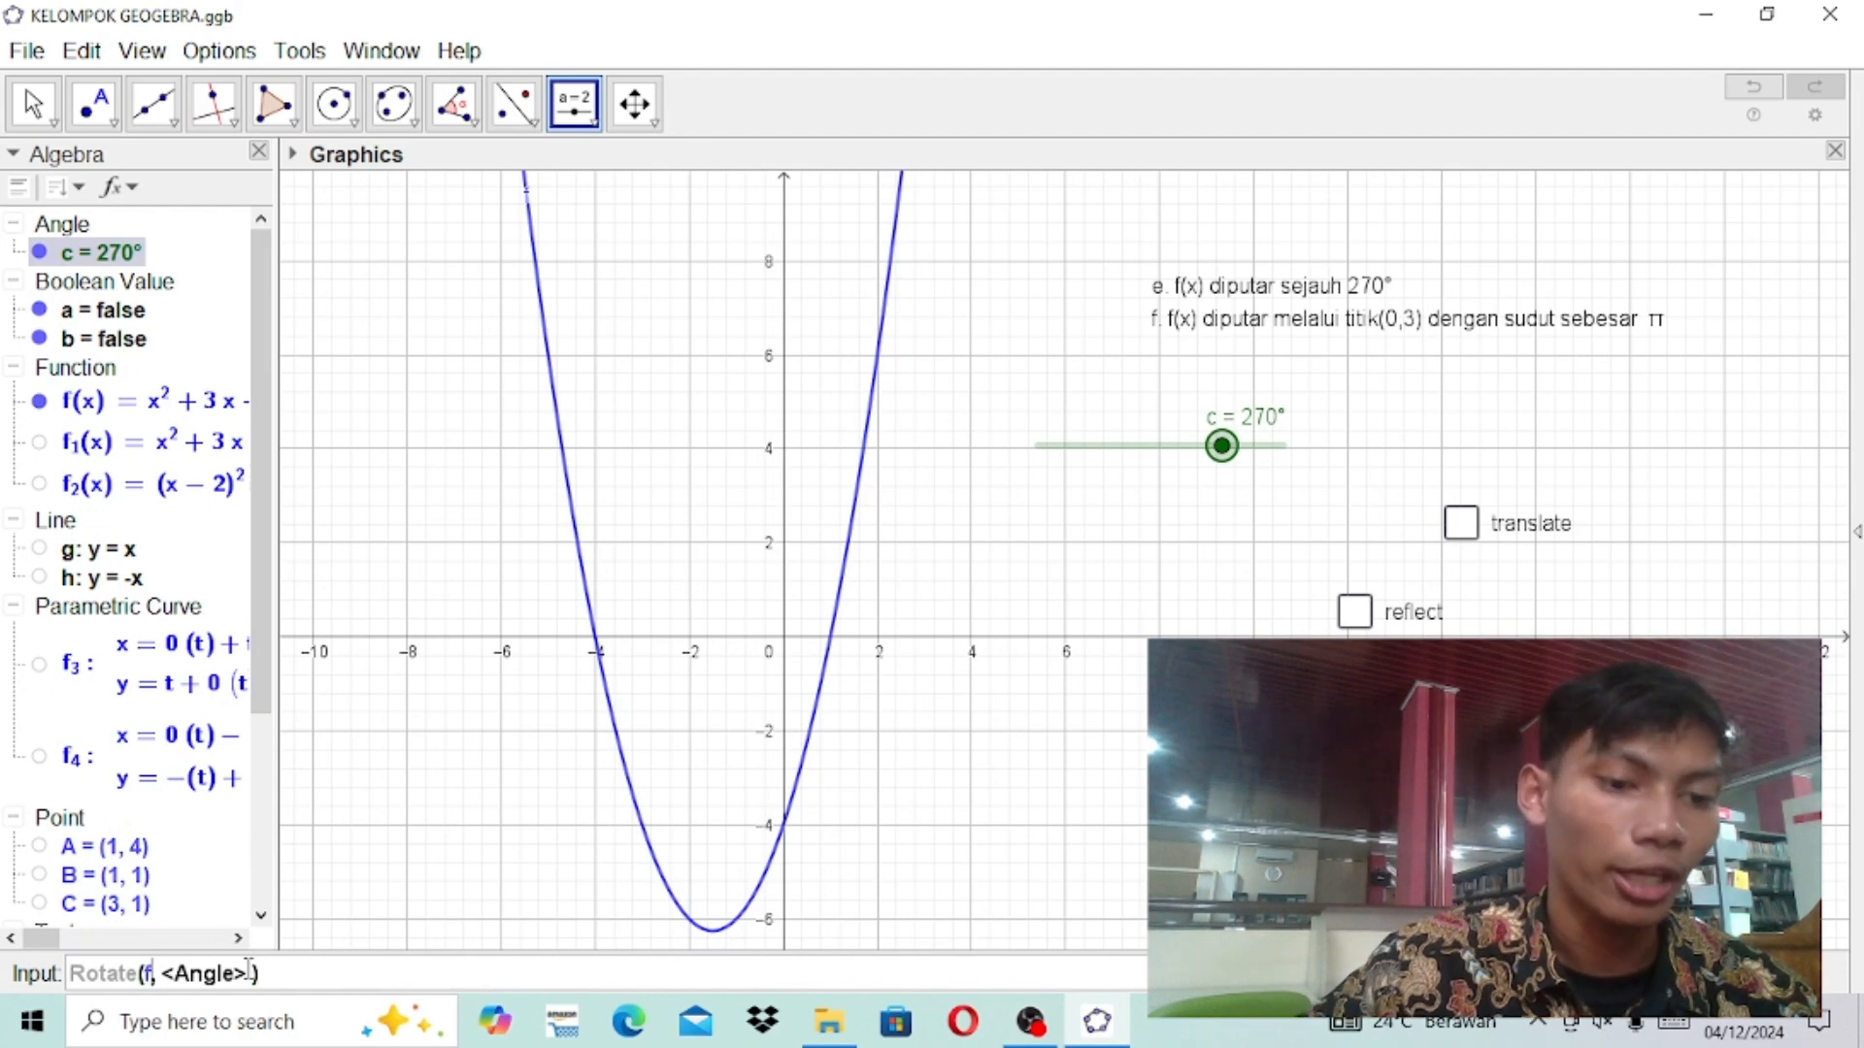
click(250, 970)
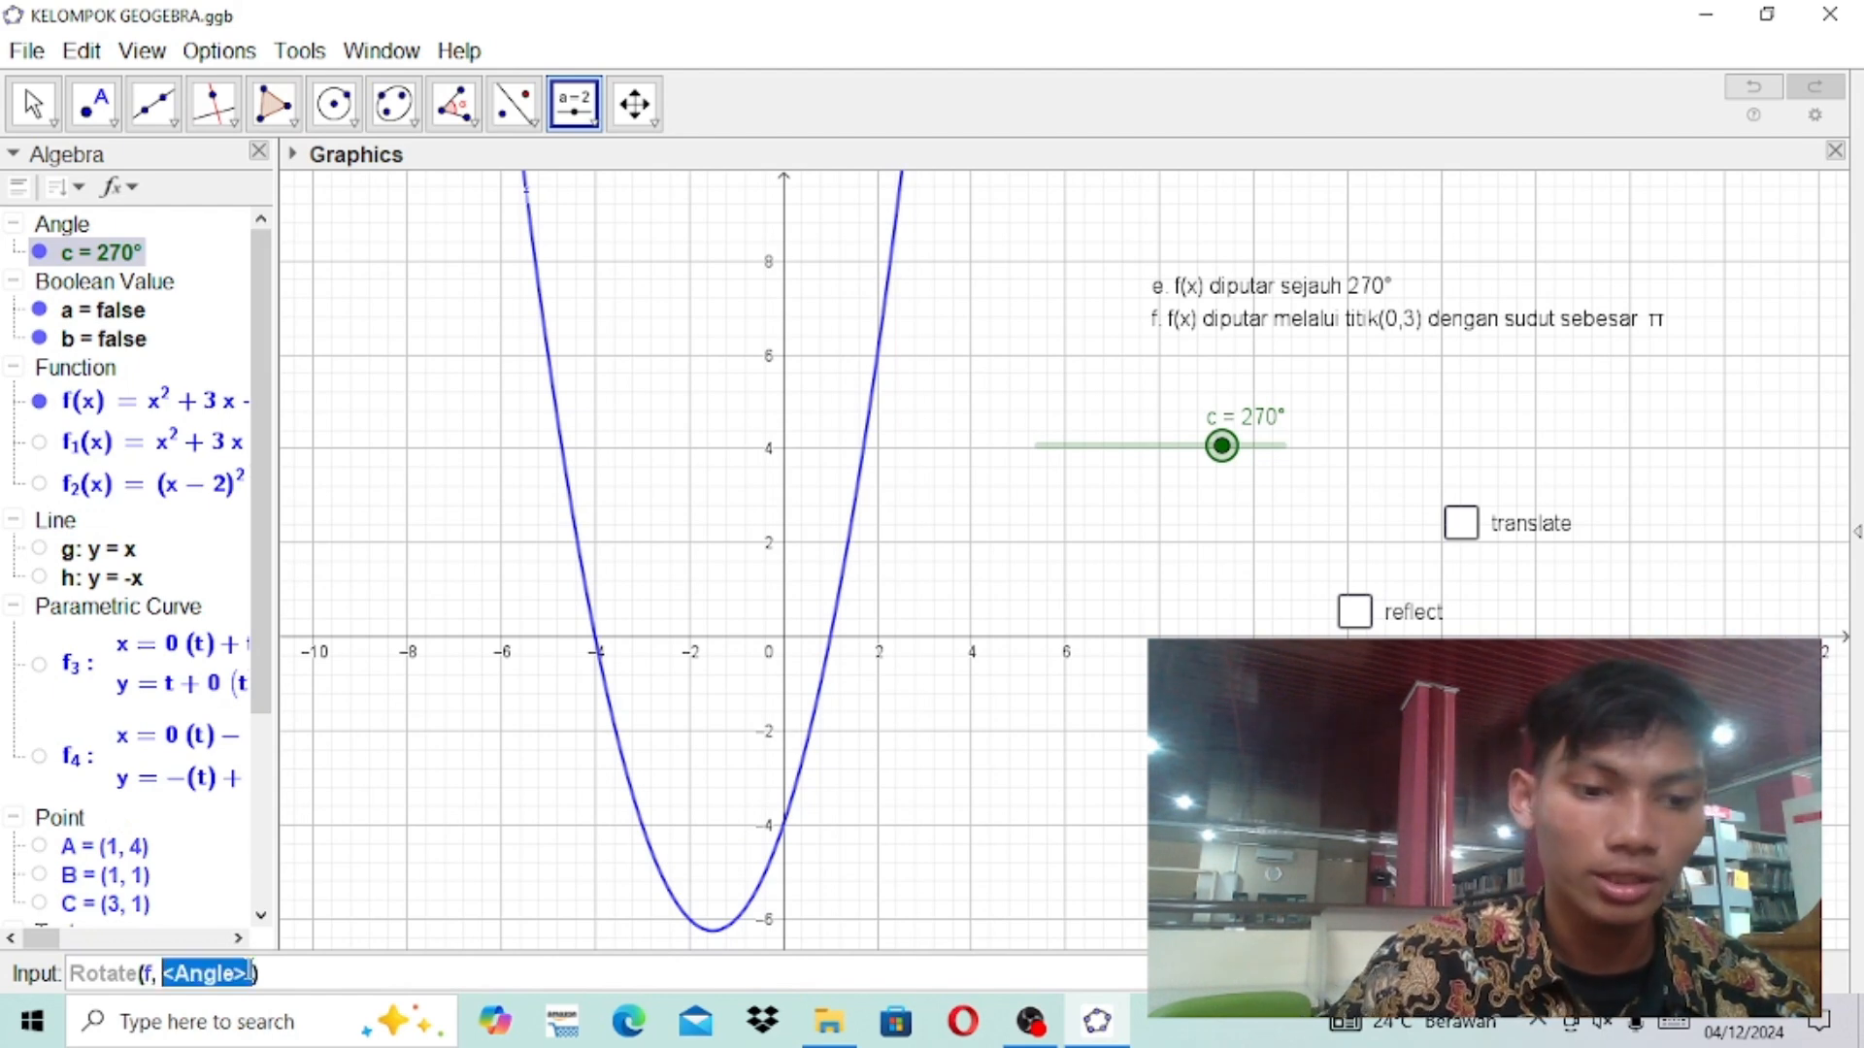
key(BackSpace)
text(c)
key(Return)
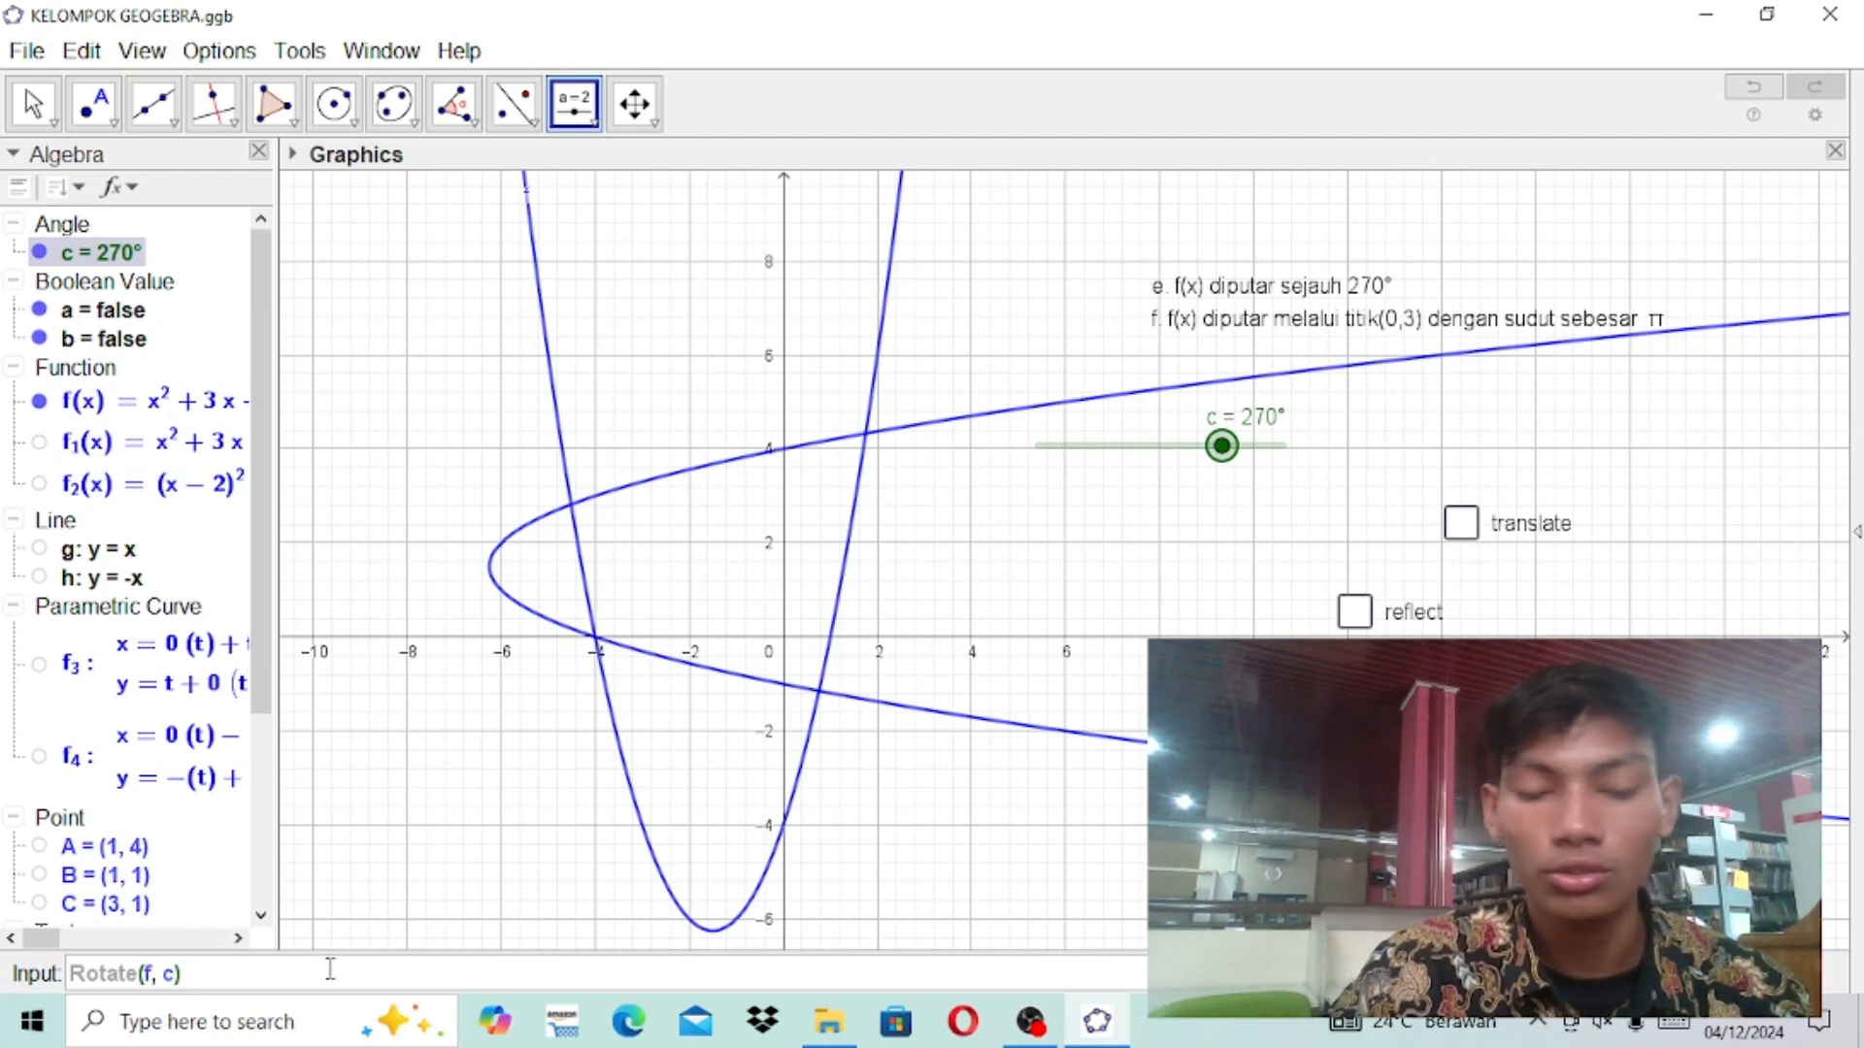
key(Return)
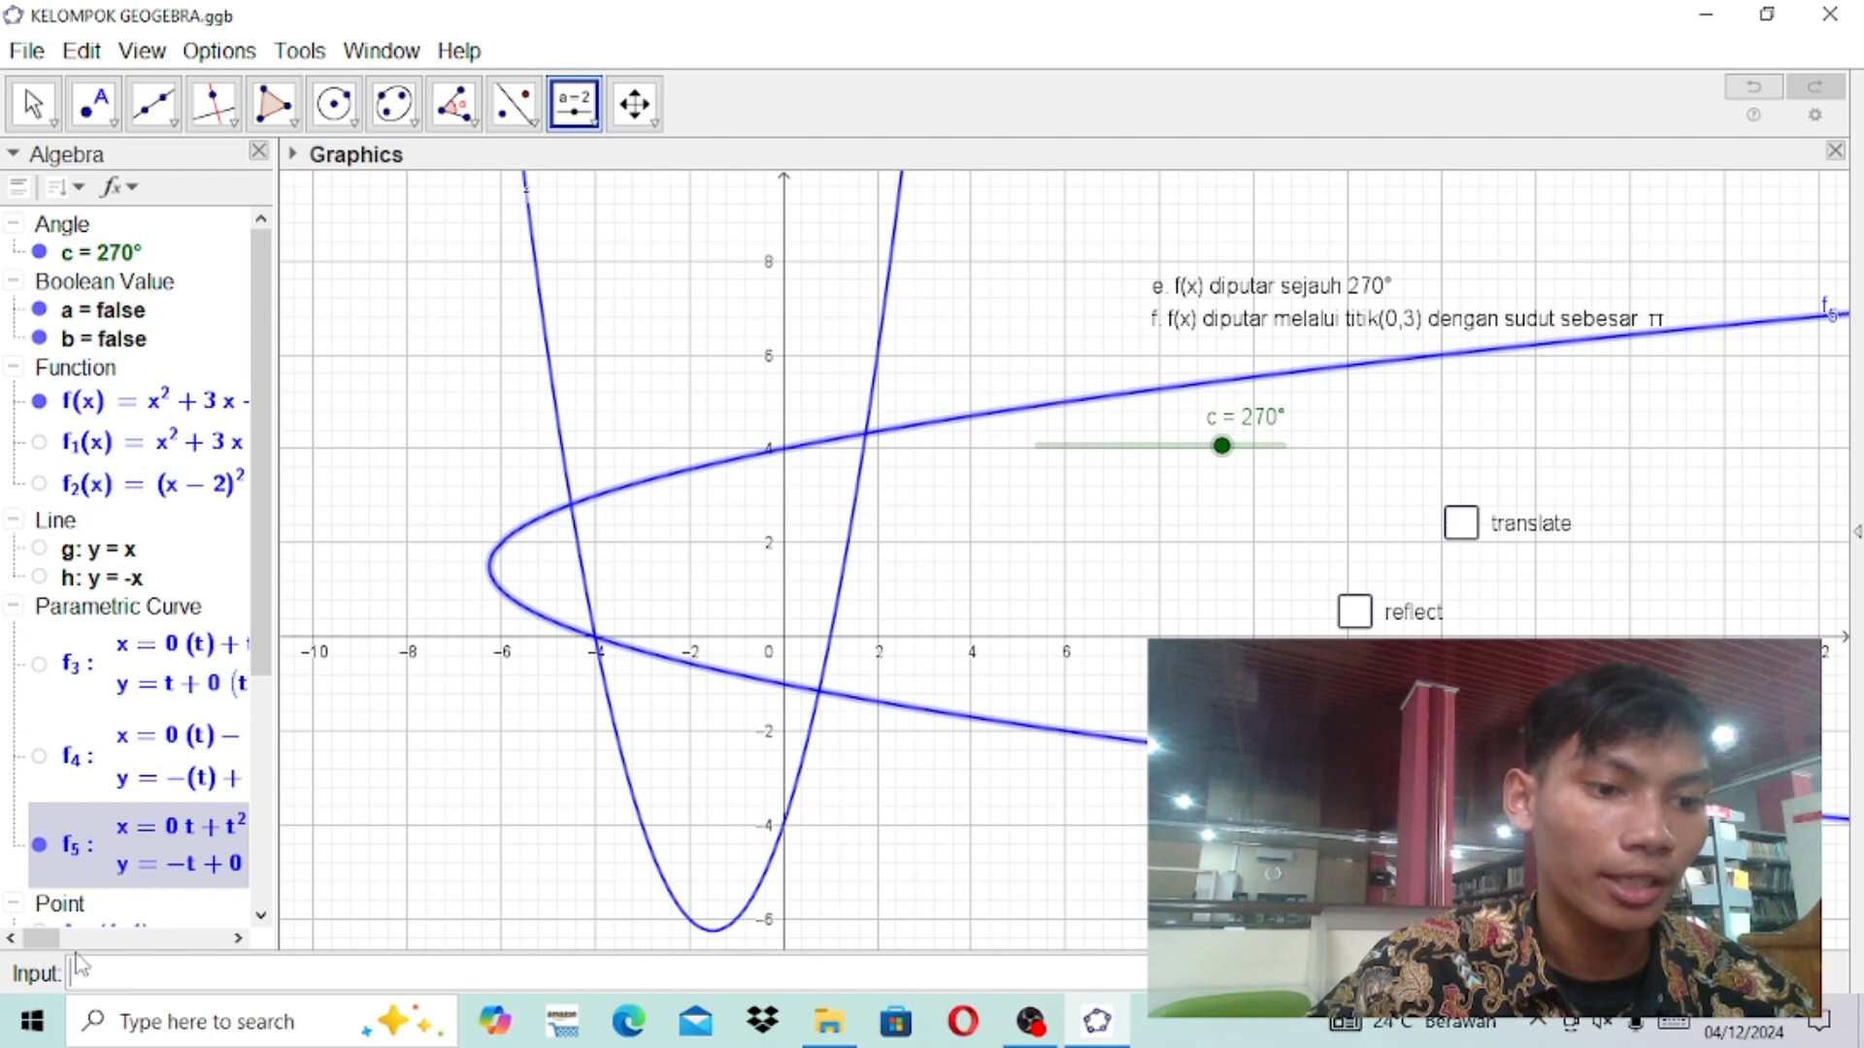
Step: Create a point at (0,3) with a coordinate entry
mouse_move(49, 940)
mouse_down()
mouse_move(68, 940)
mouse_move(52, 939)
mouse_up()
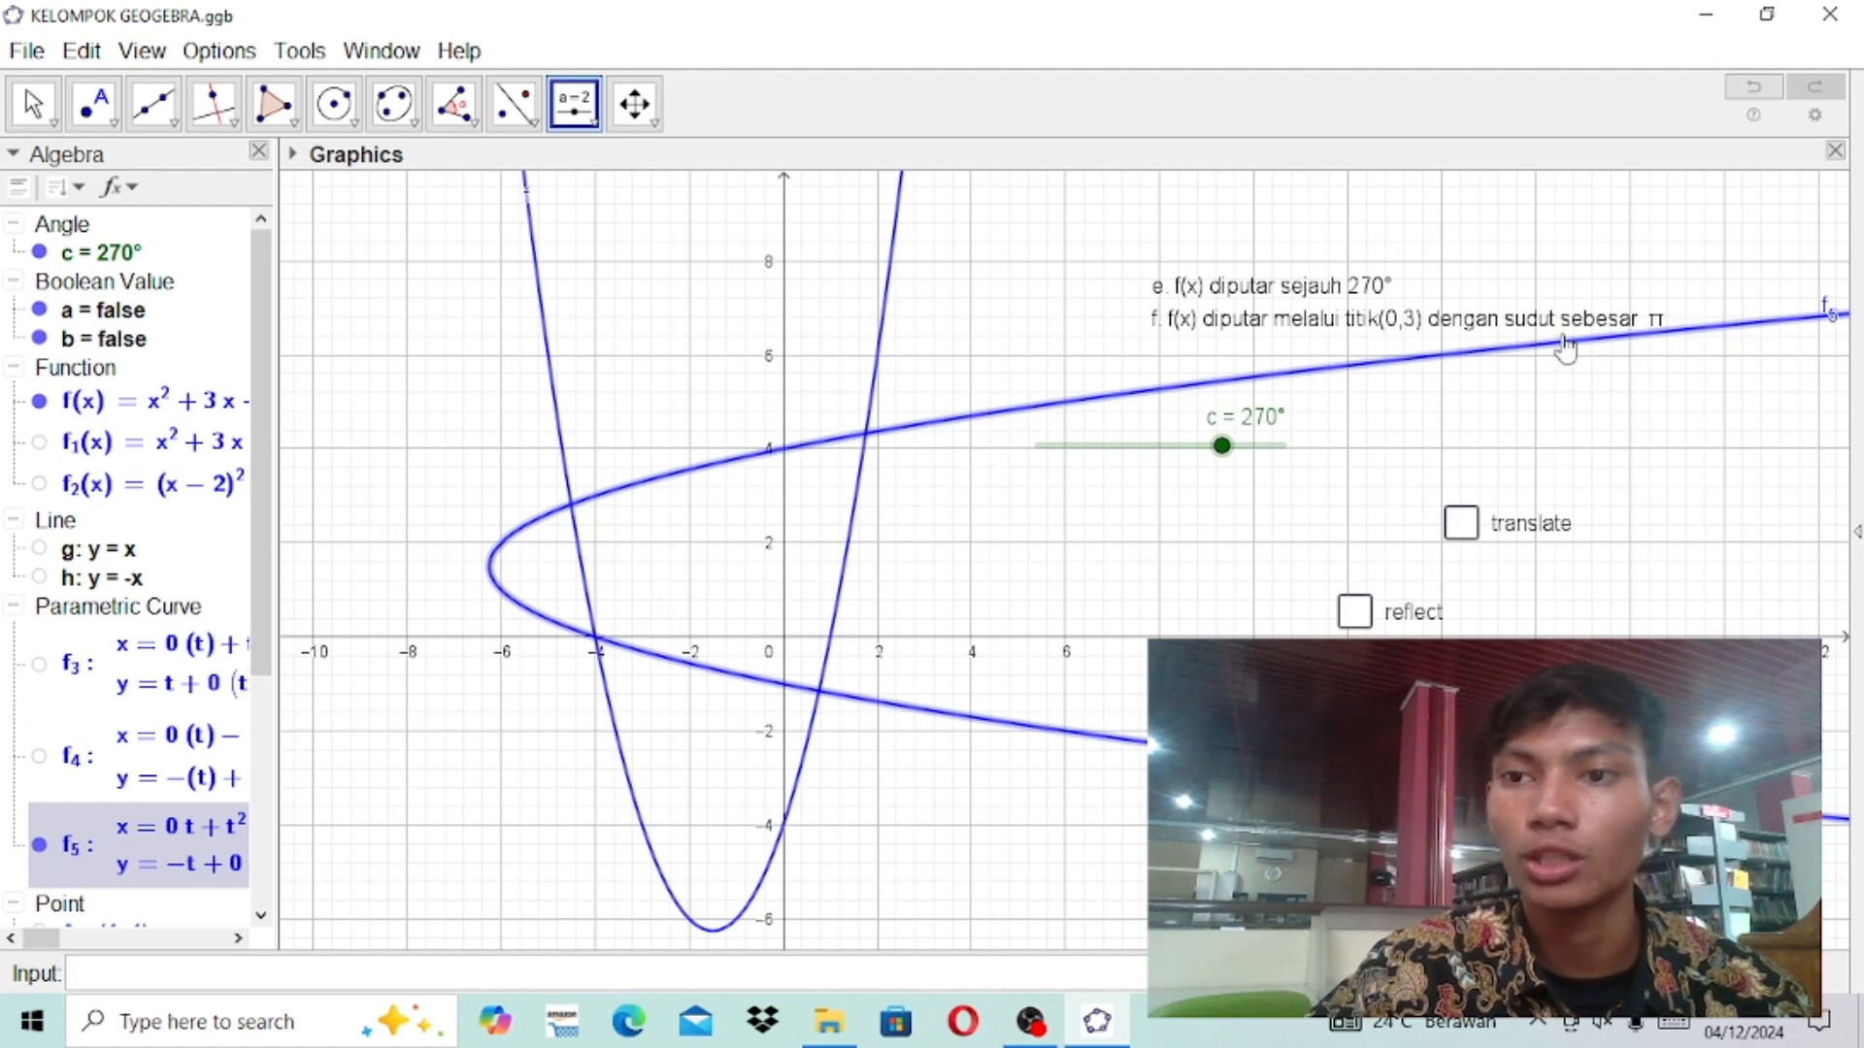
click(380, 959)
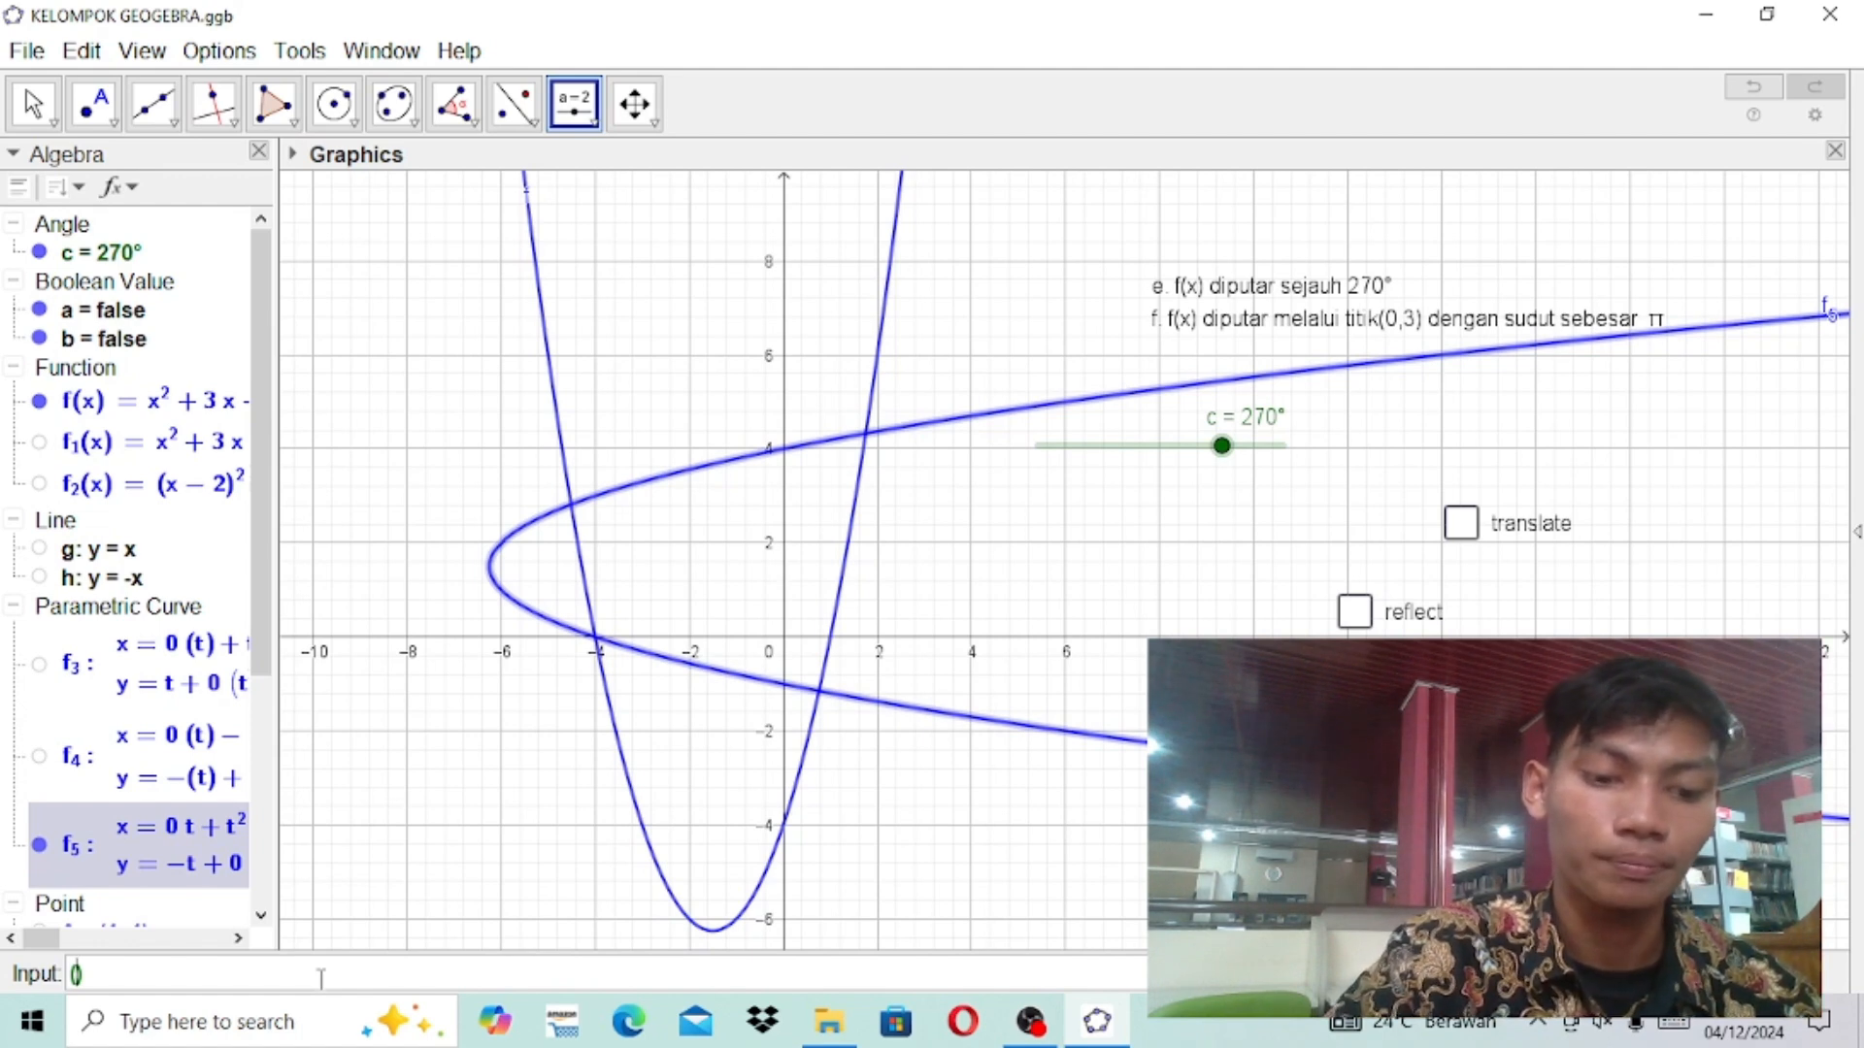
text(0,)
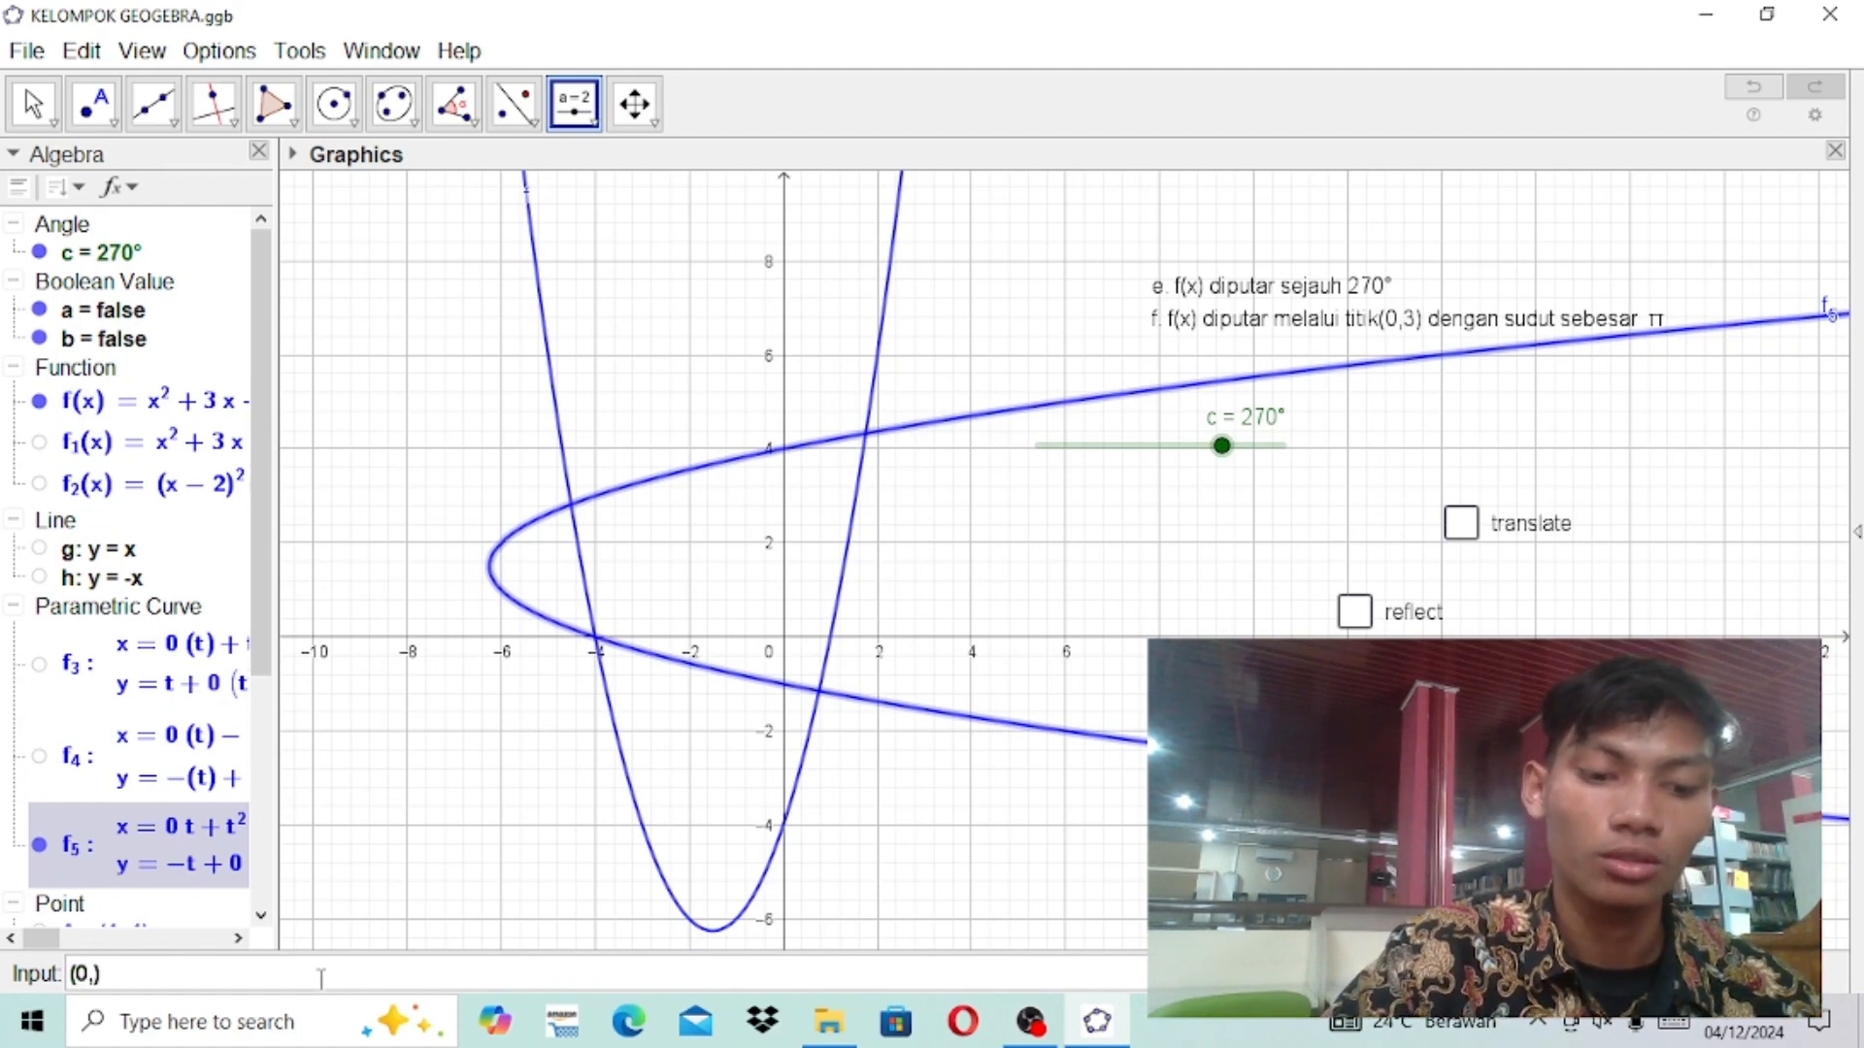
text(3)
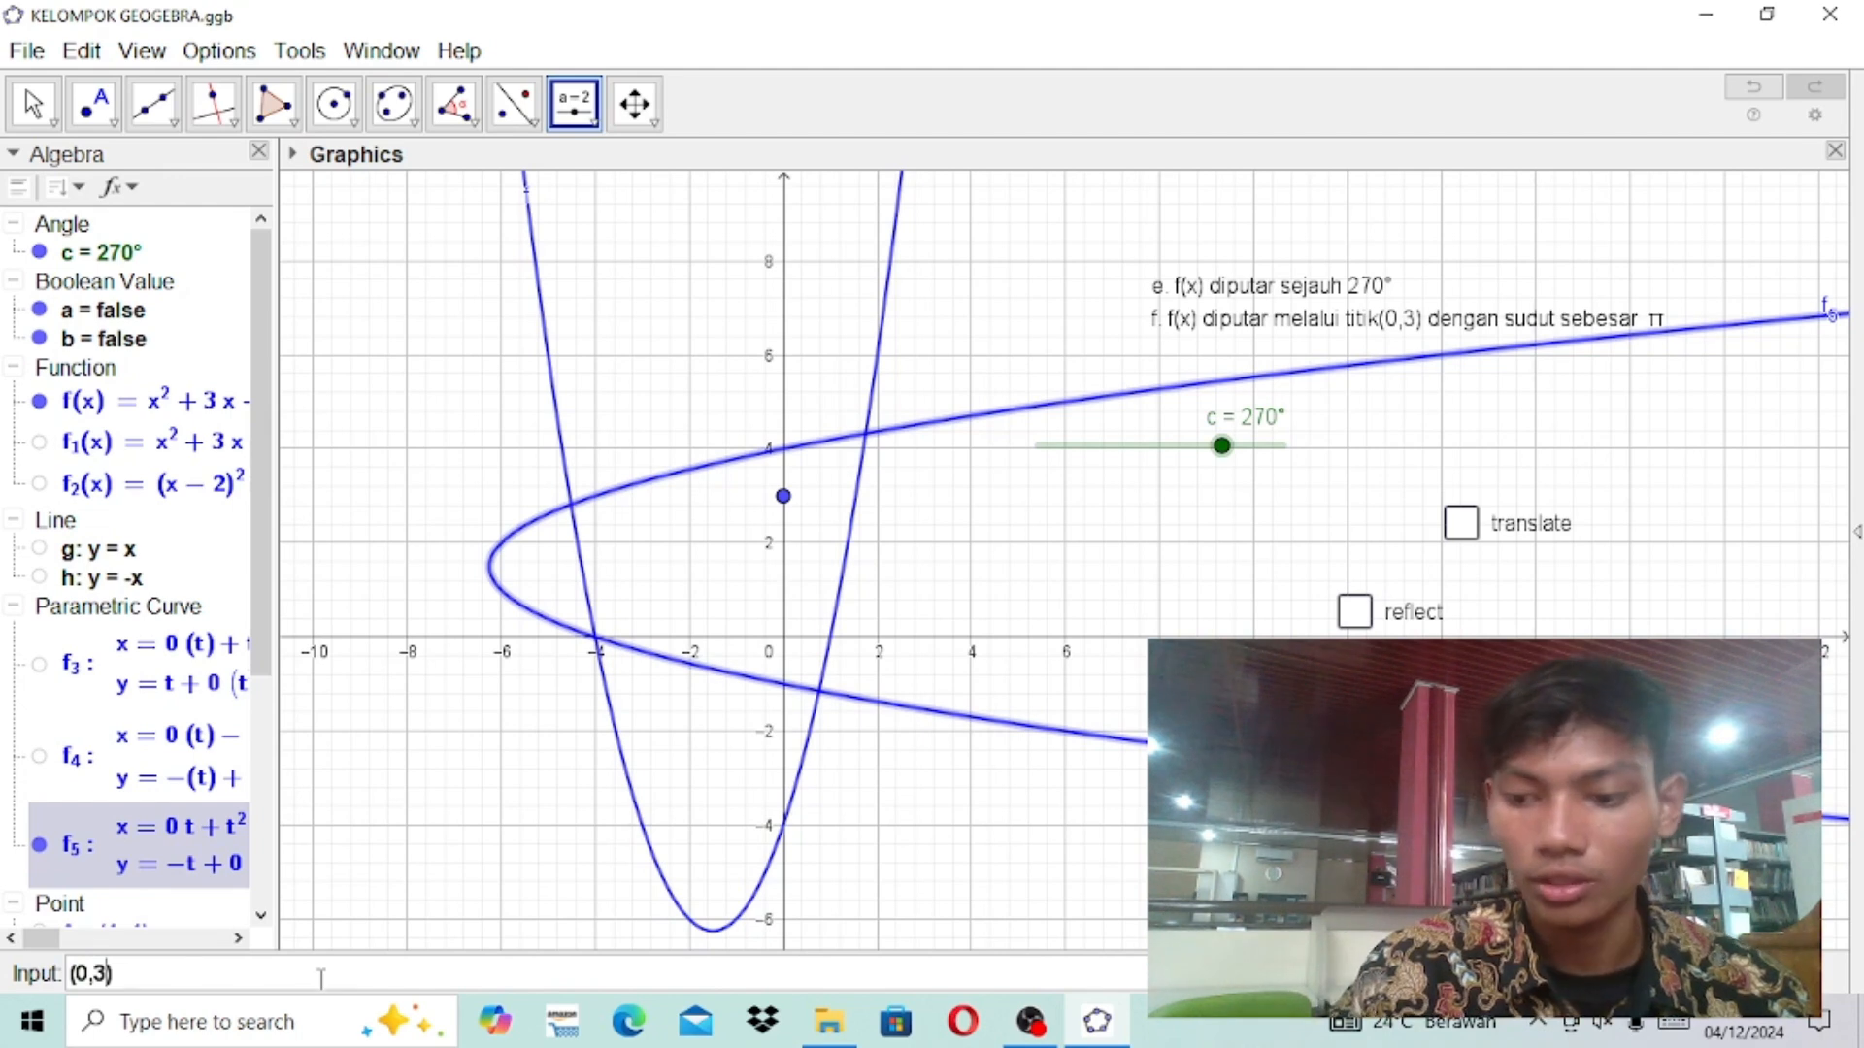
key(Return)
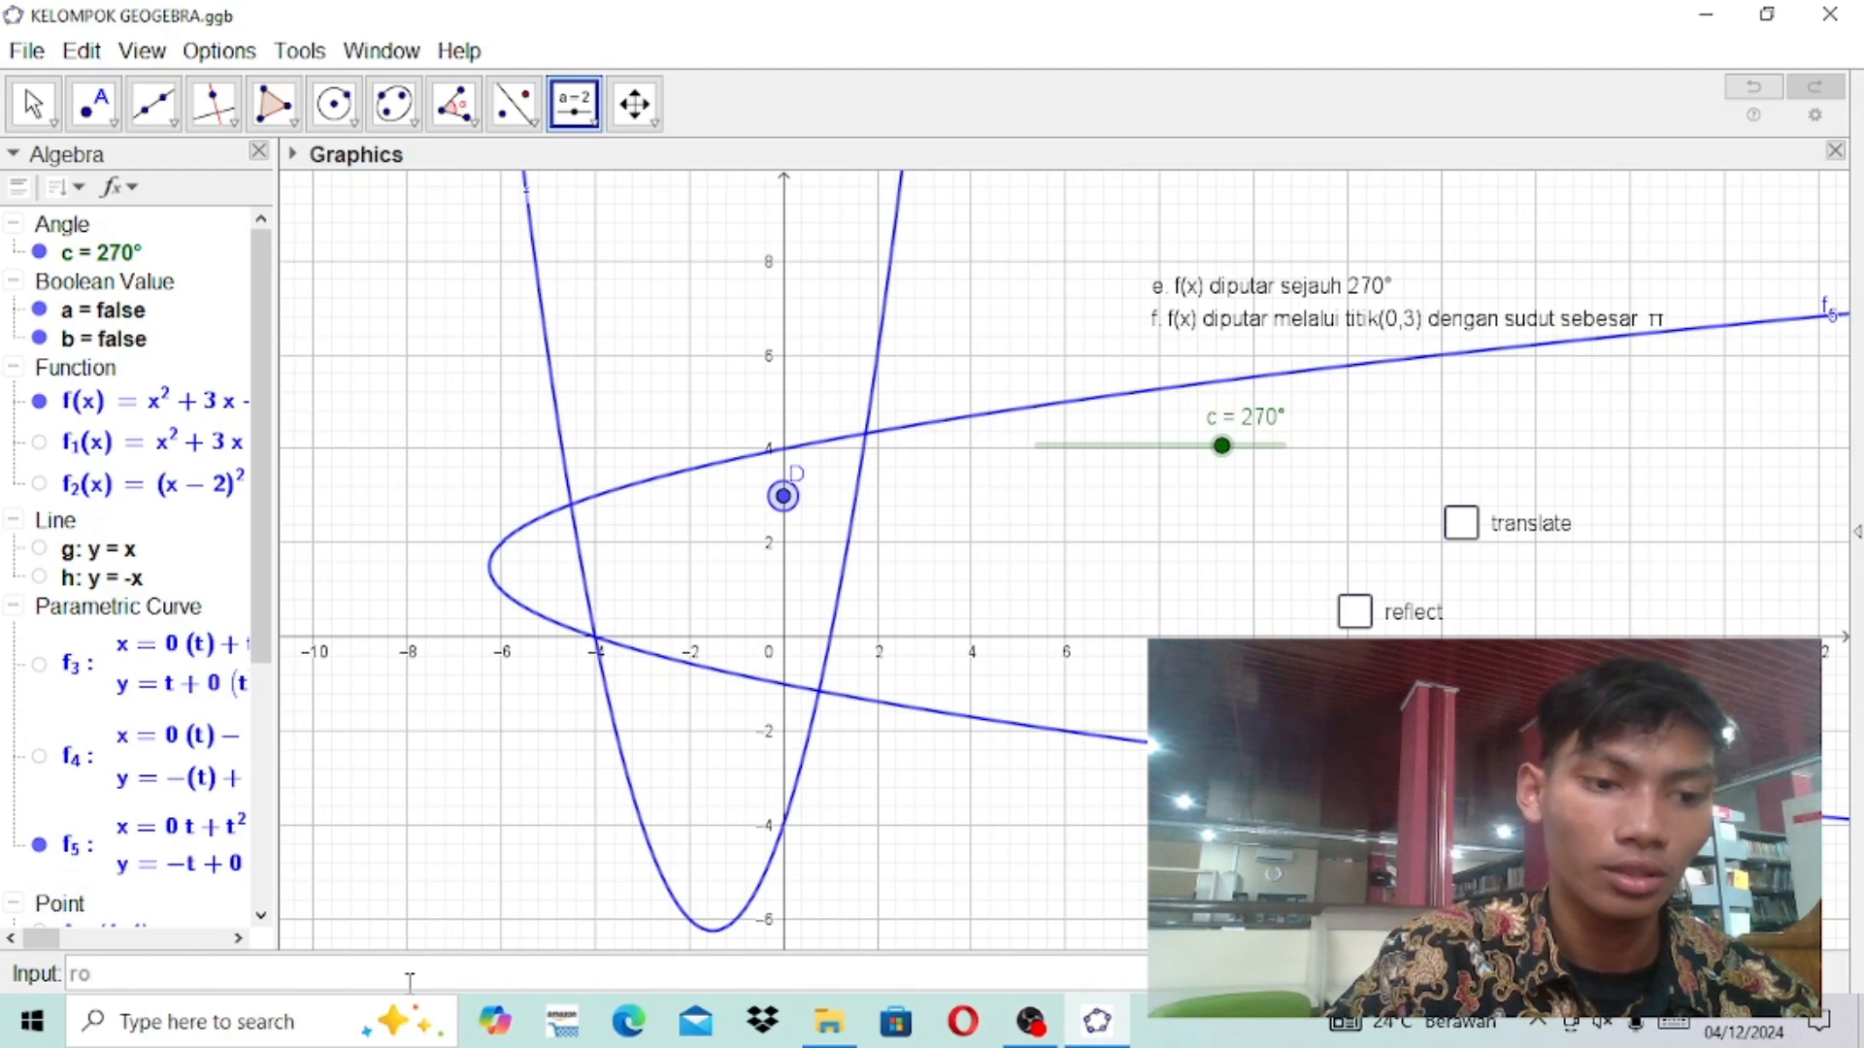
Step: Rotate function f by π about the point at (0,3) with the command Rotate(f, π, D), using the object, angle and point form
text(rota)
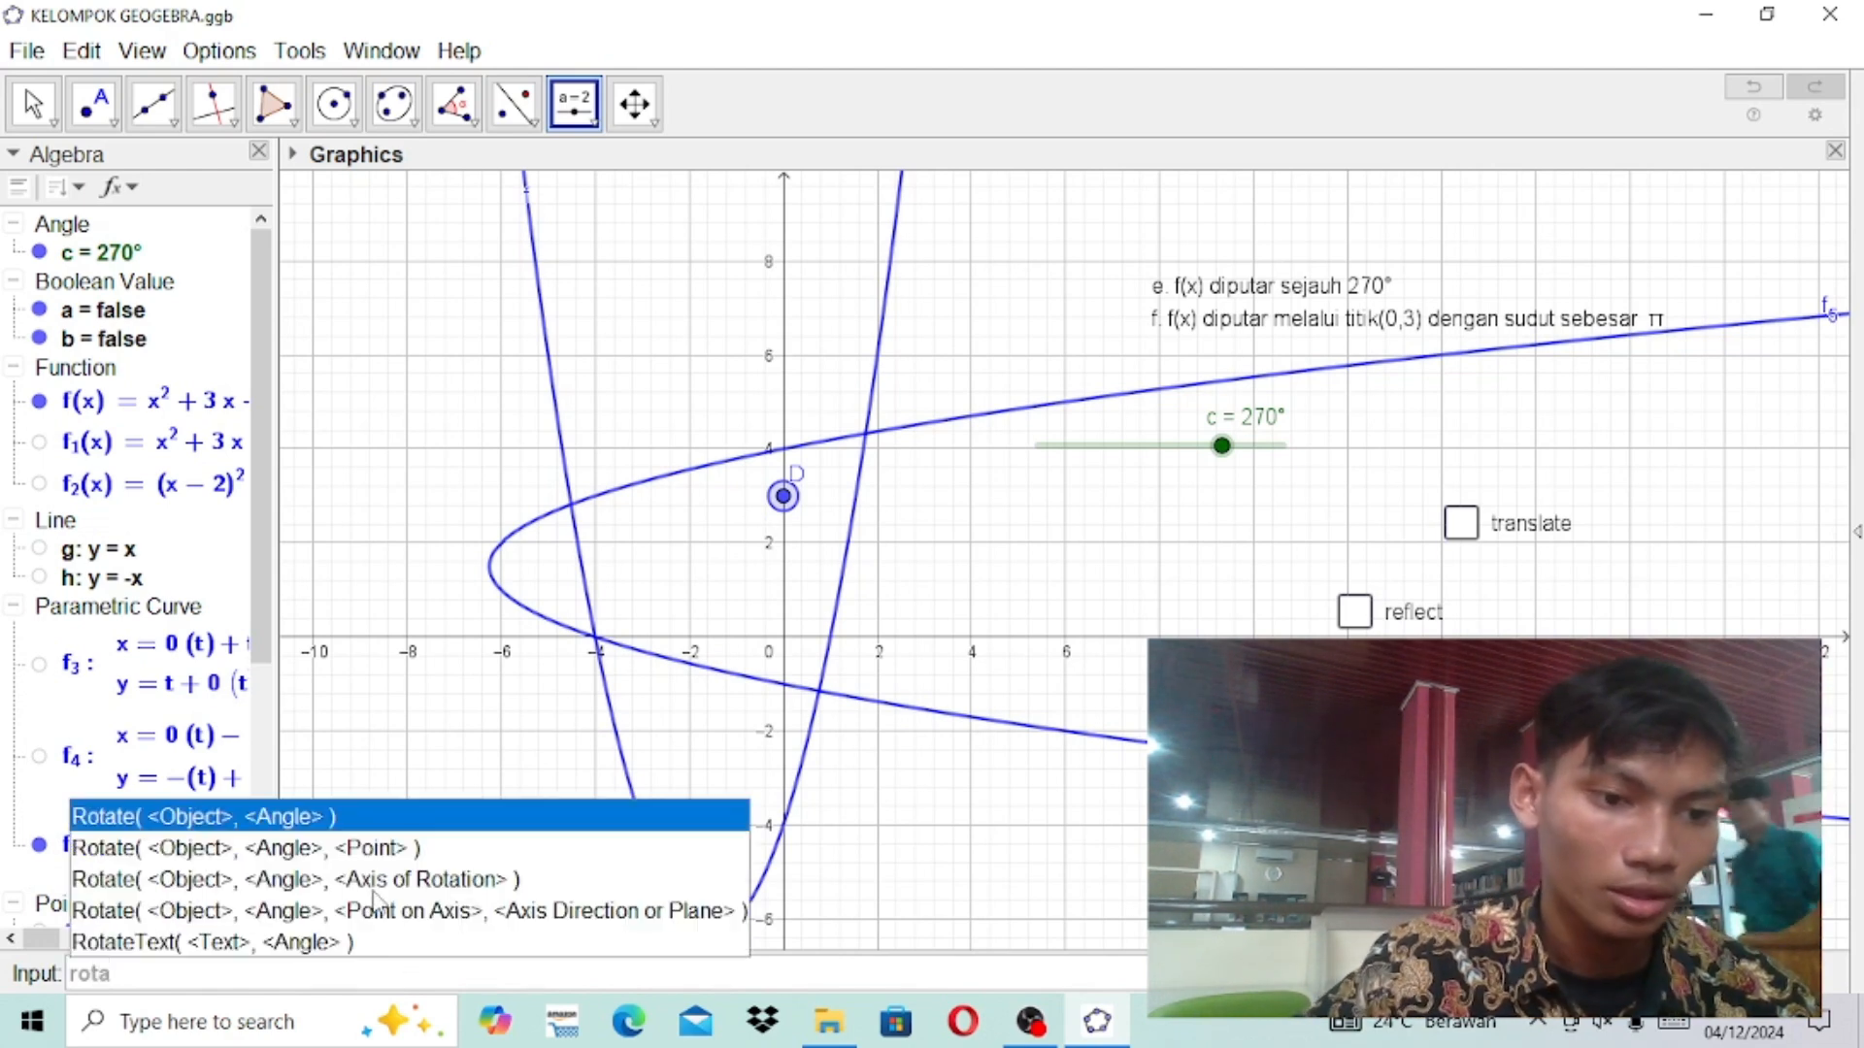
click(359, 850)
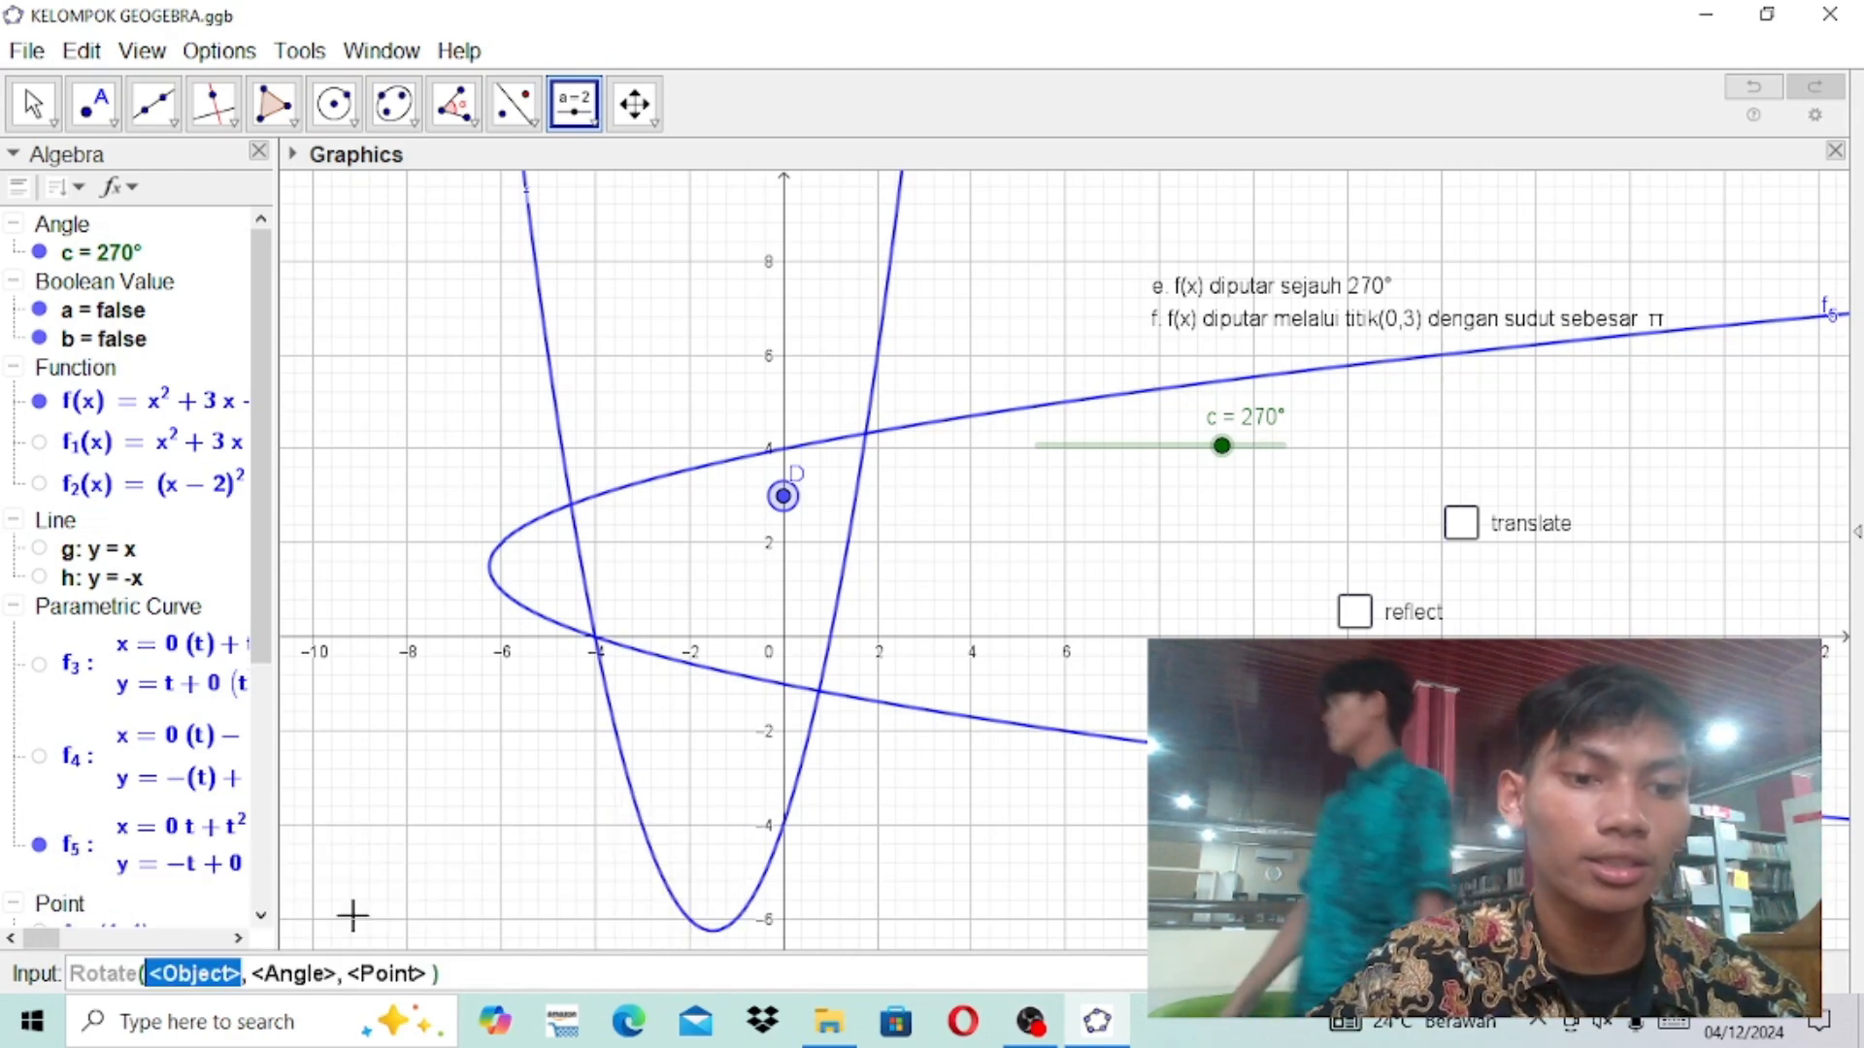
key(BackSpace)
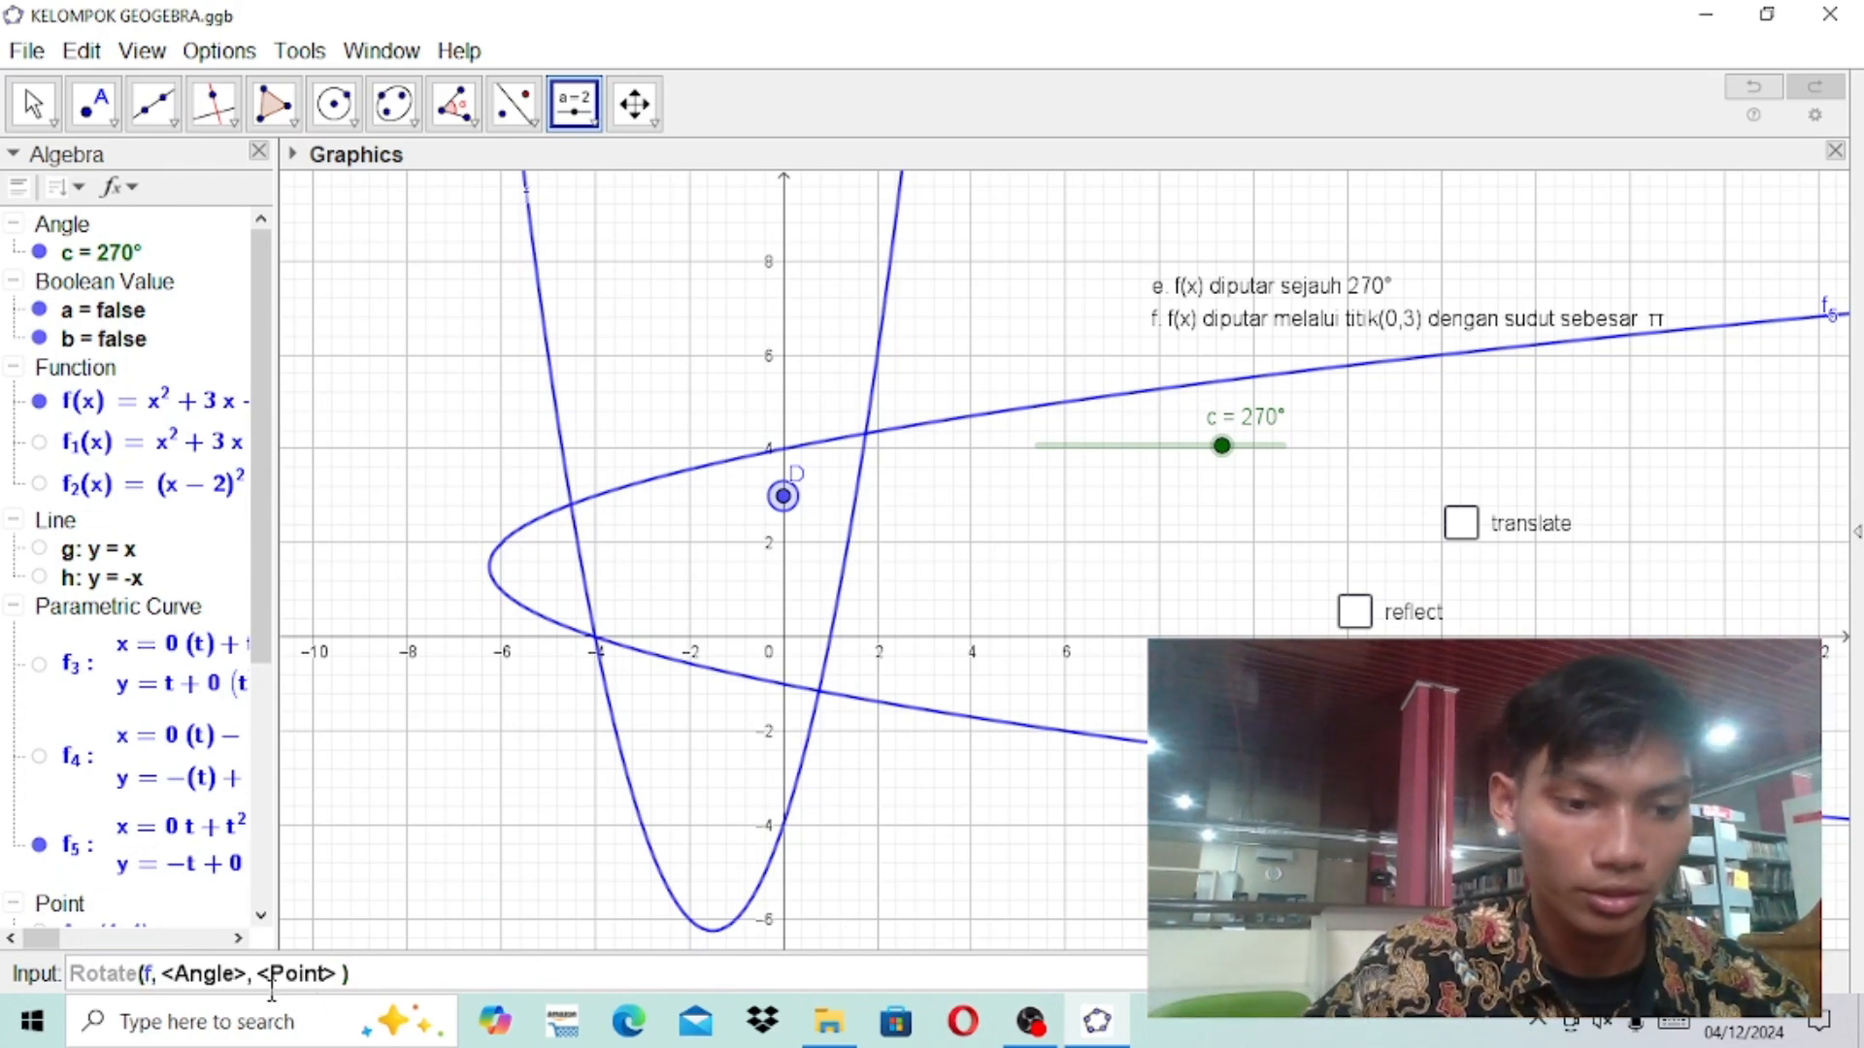
text(f)
key(Tab)
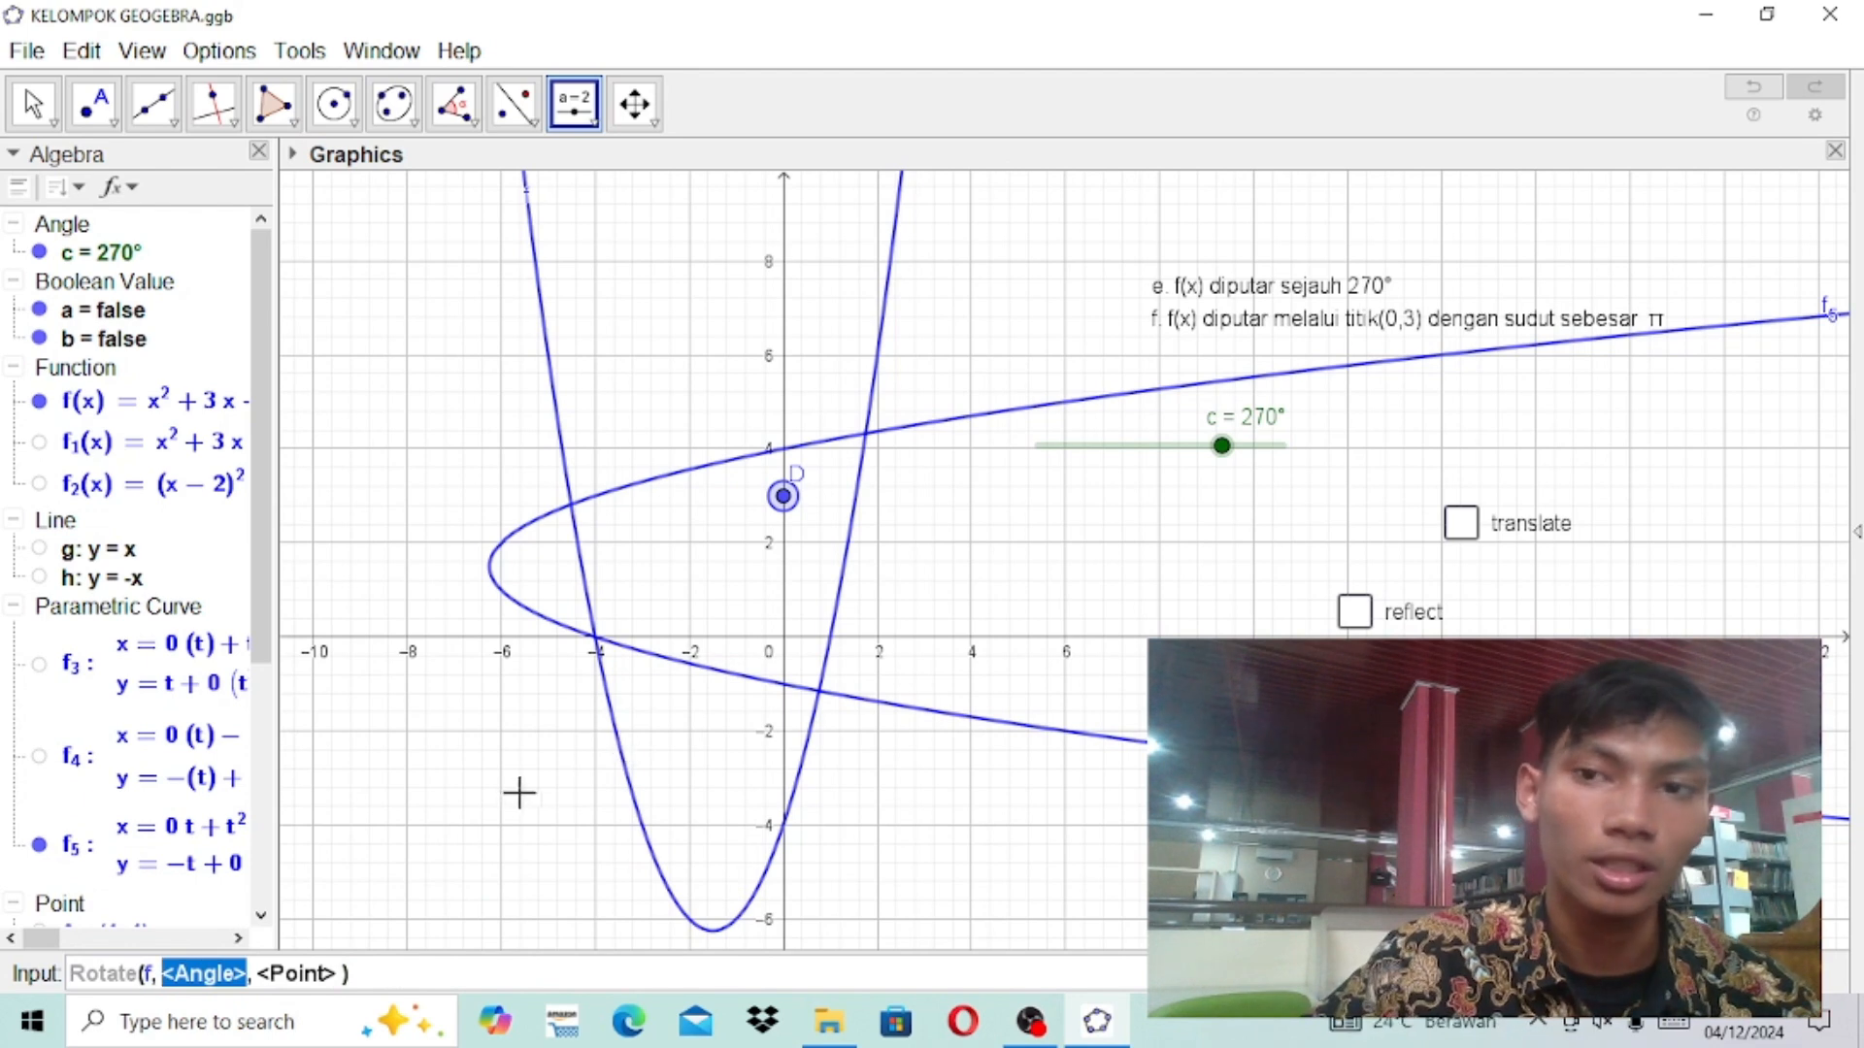
key(BackSpace)
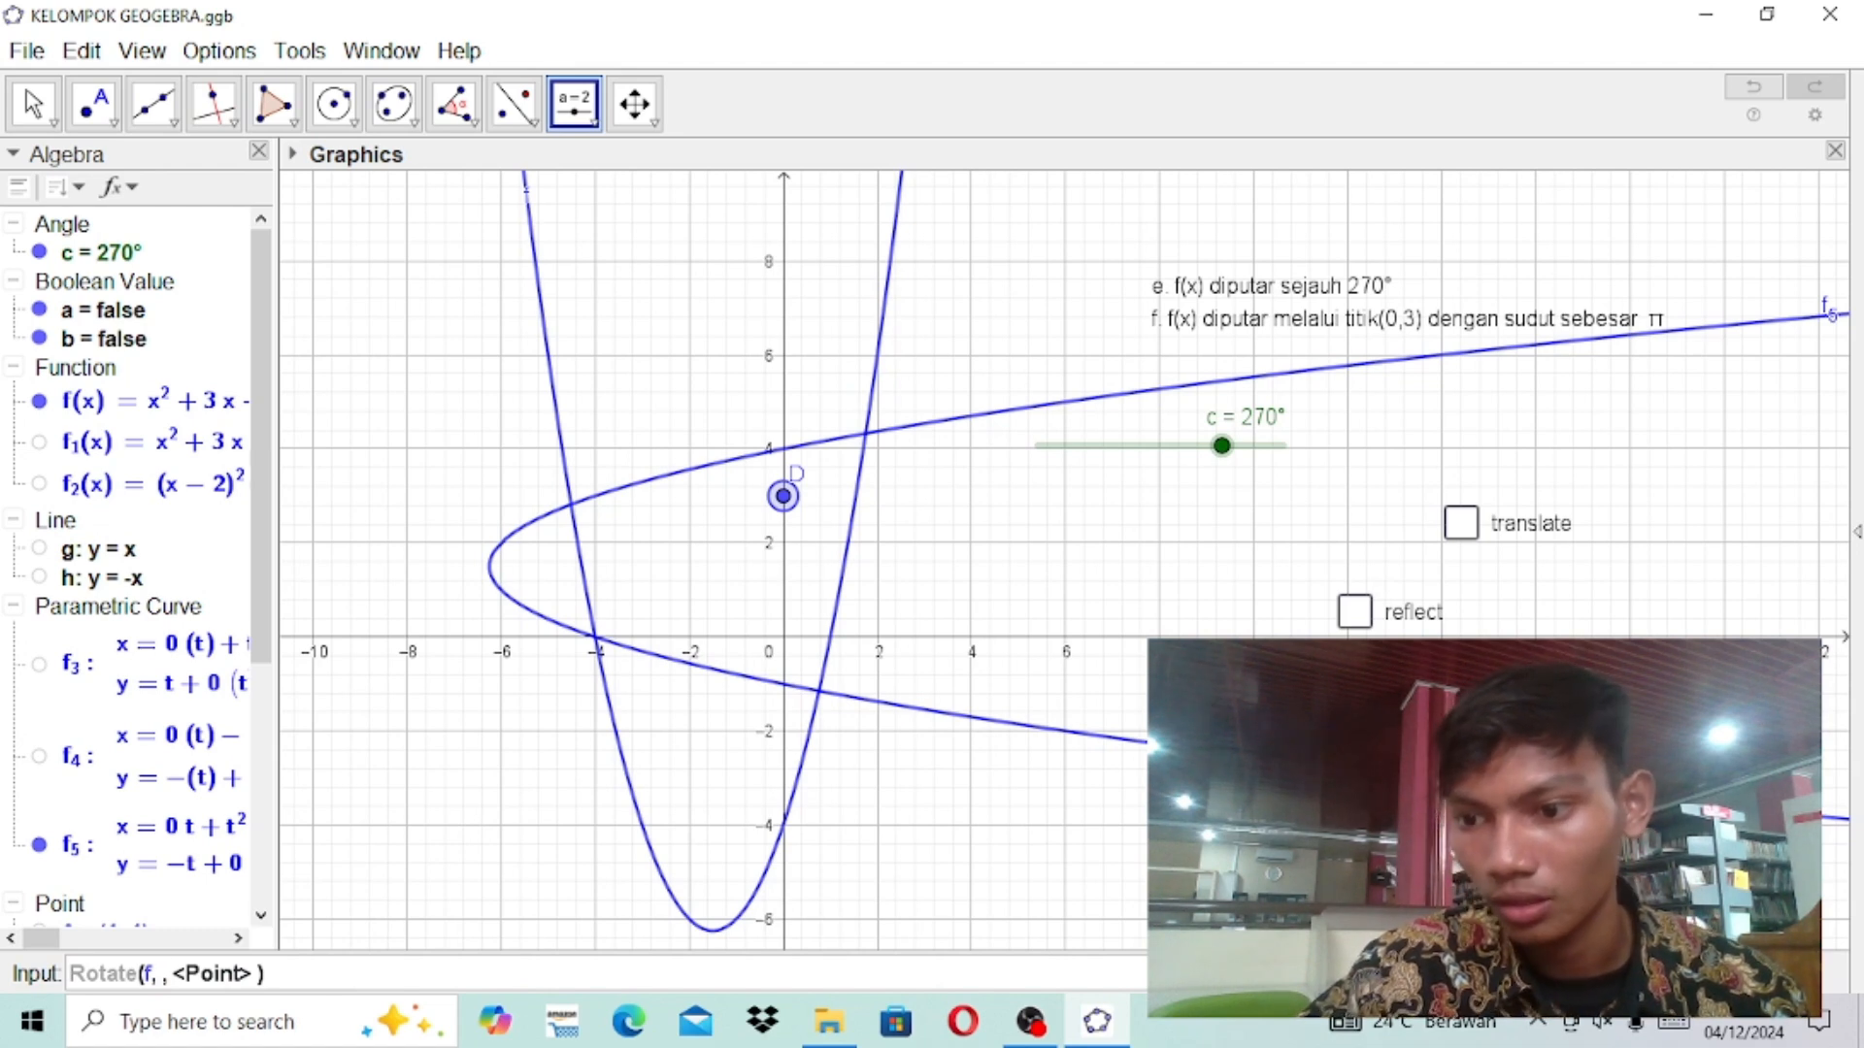
text(π,)
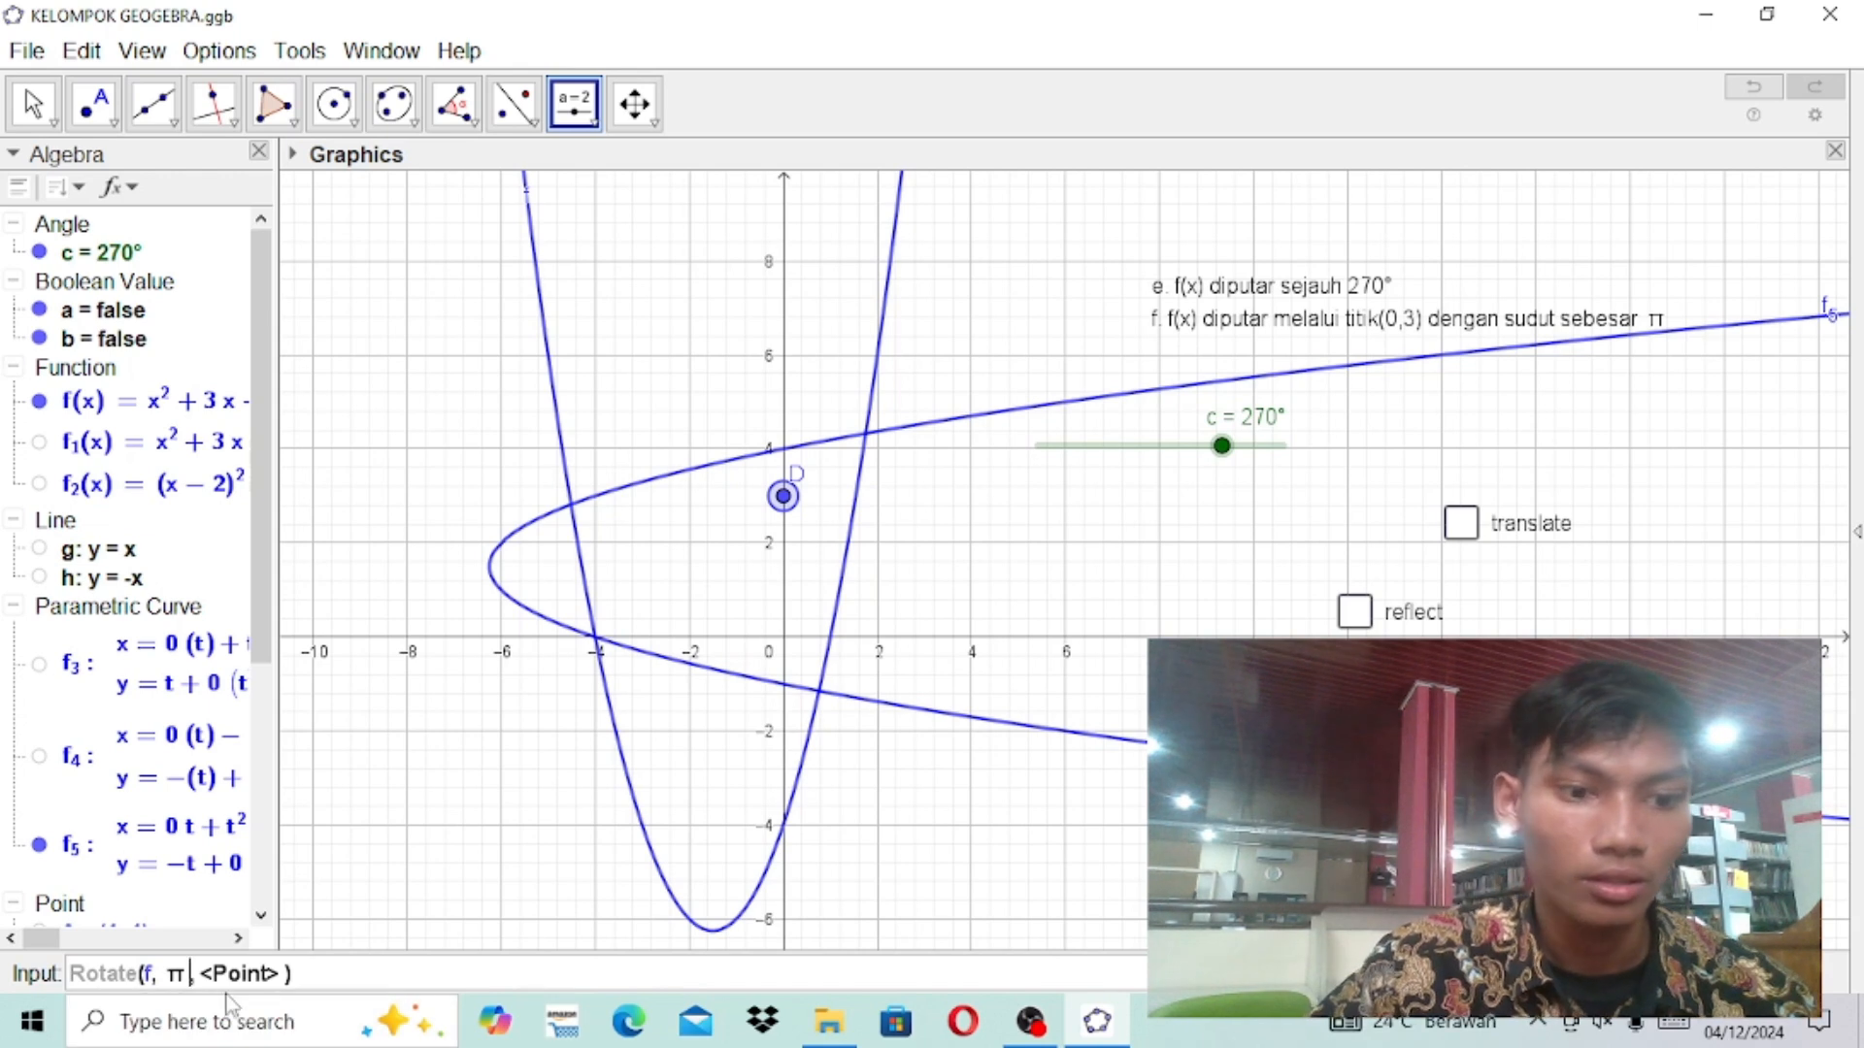
key(Tab)
key(BackSpace)
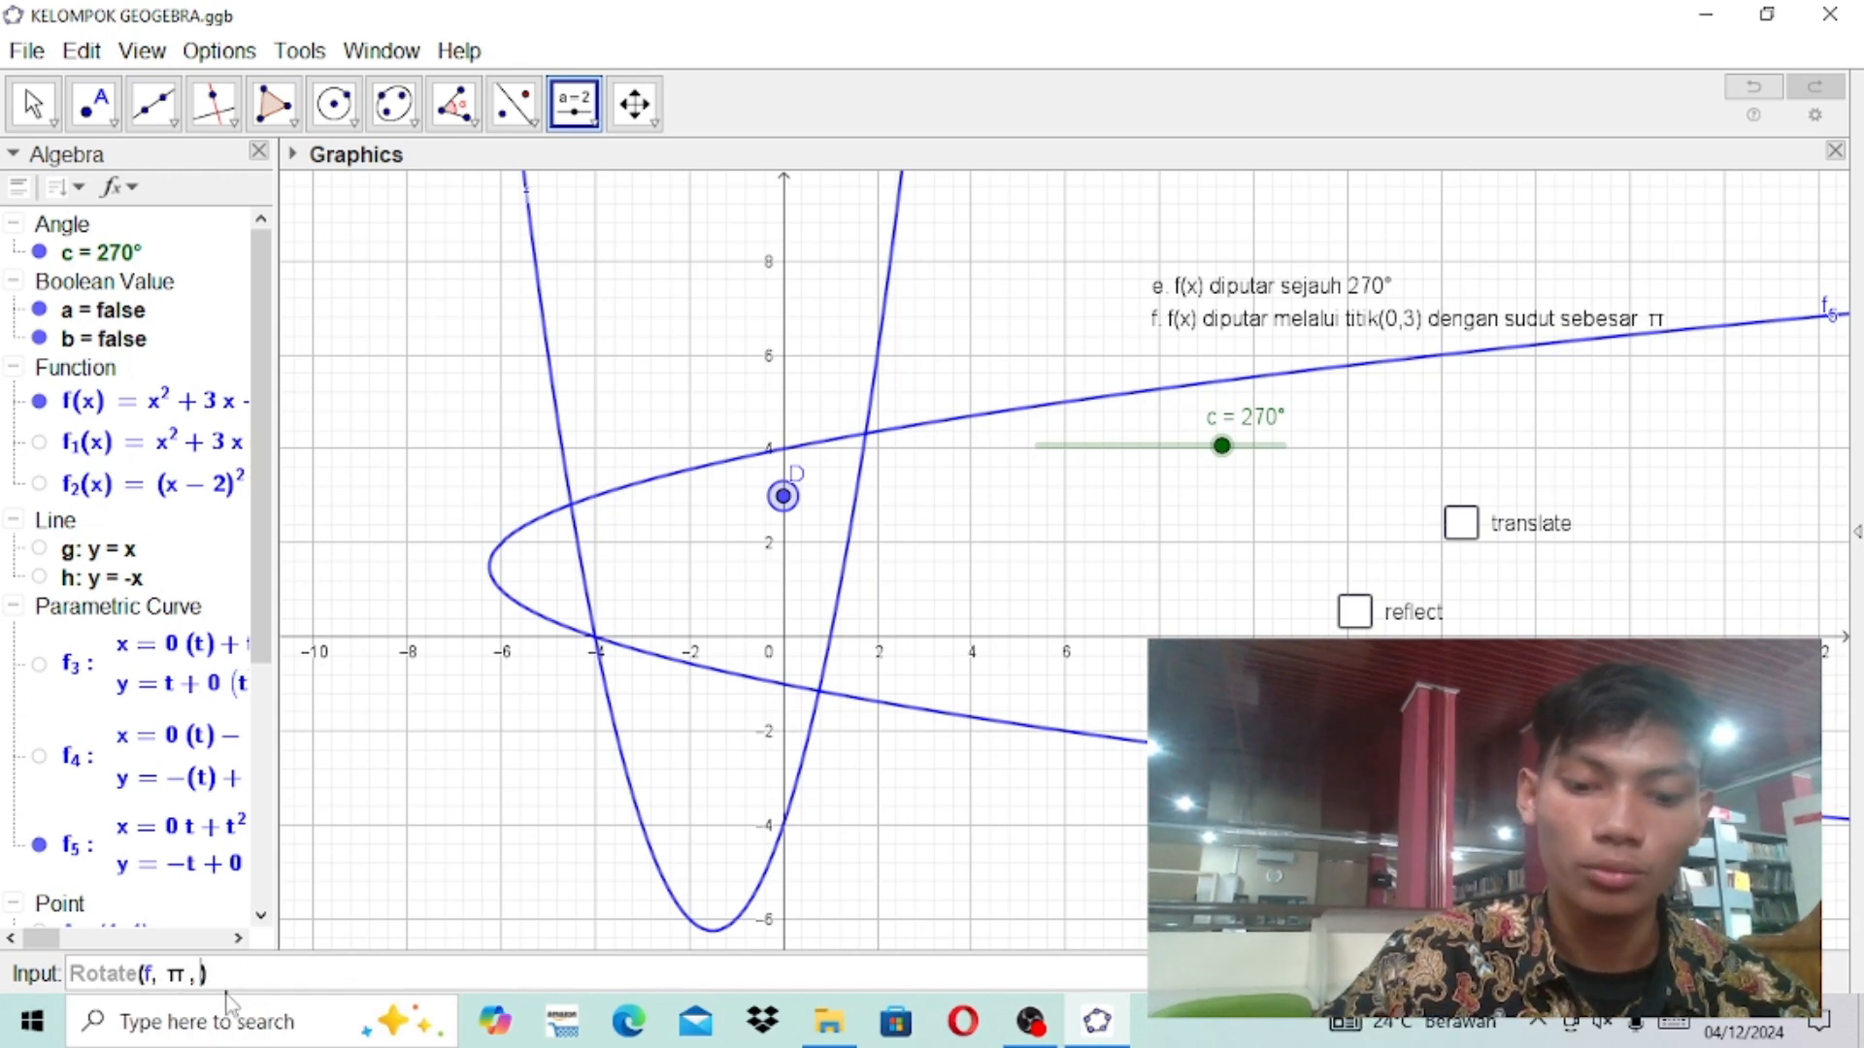
key(Caps_Lock)
text(D)
key(Return)
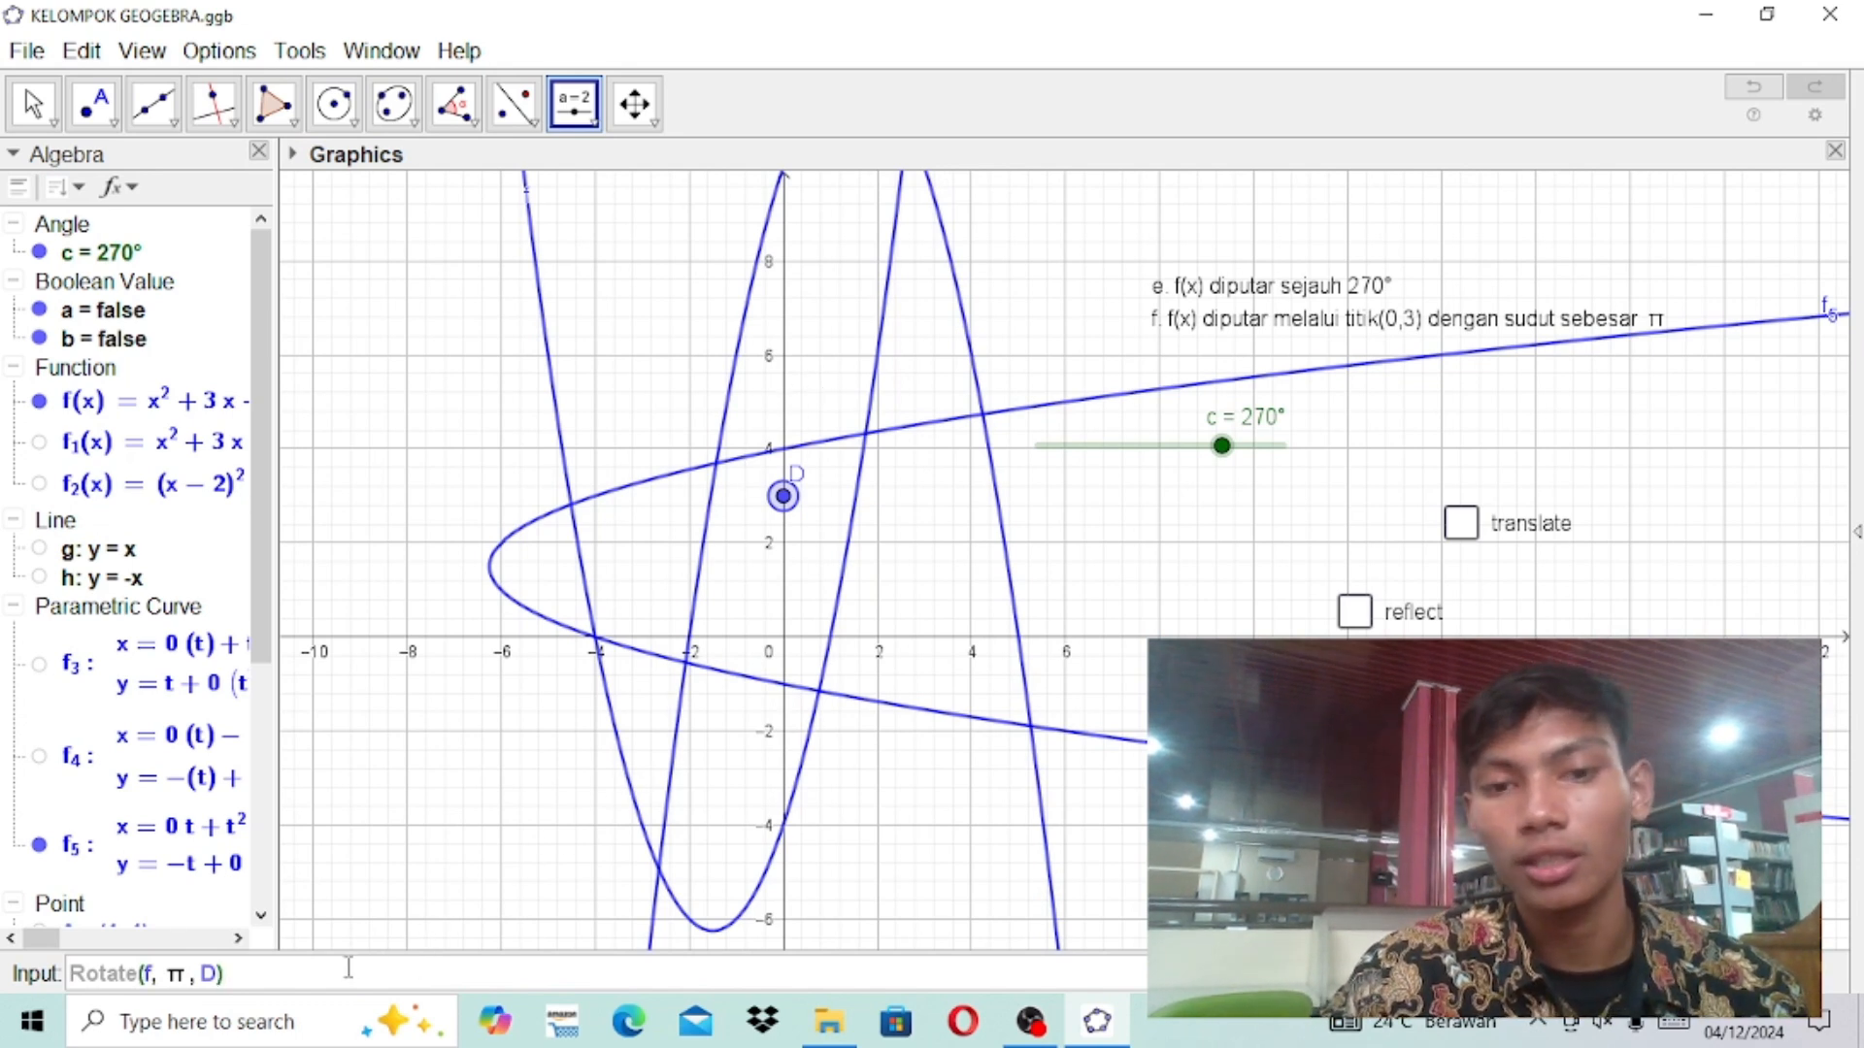
key(Return)
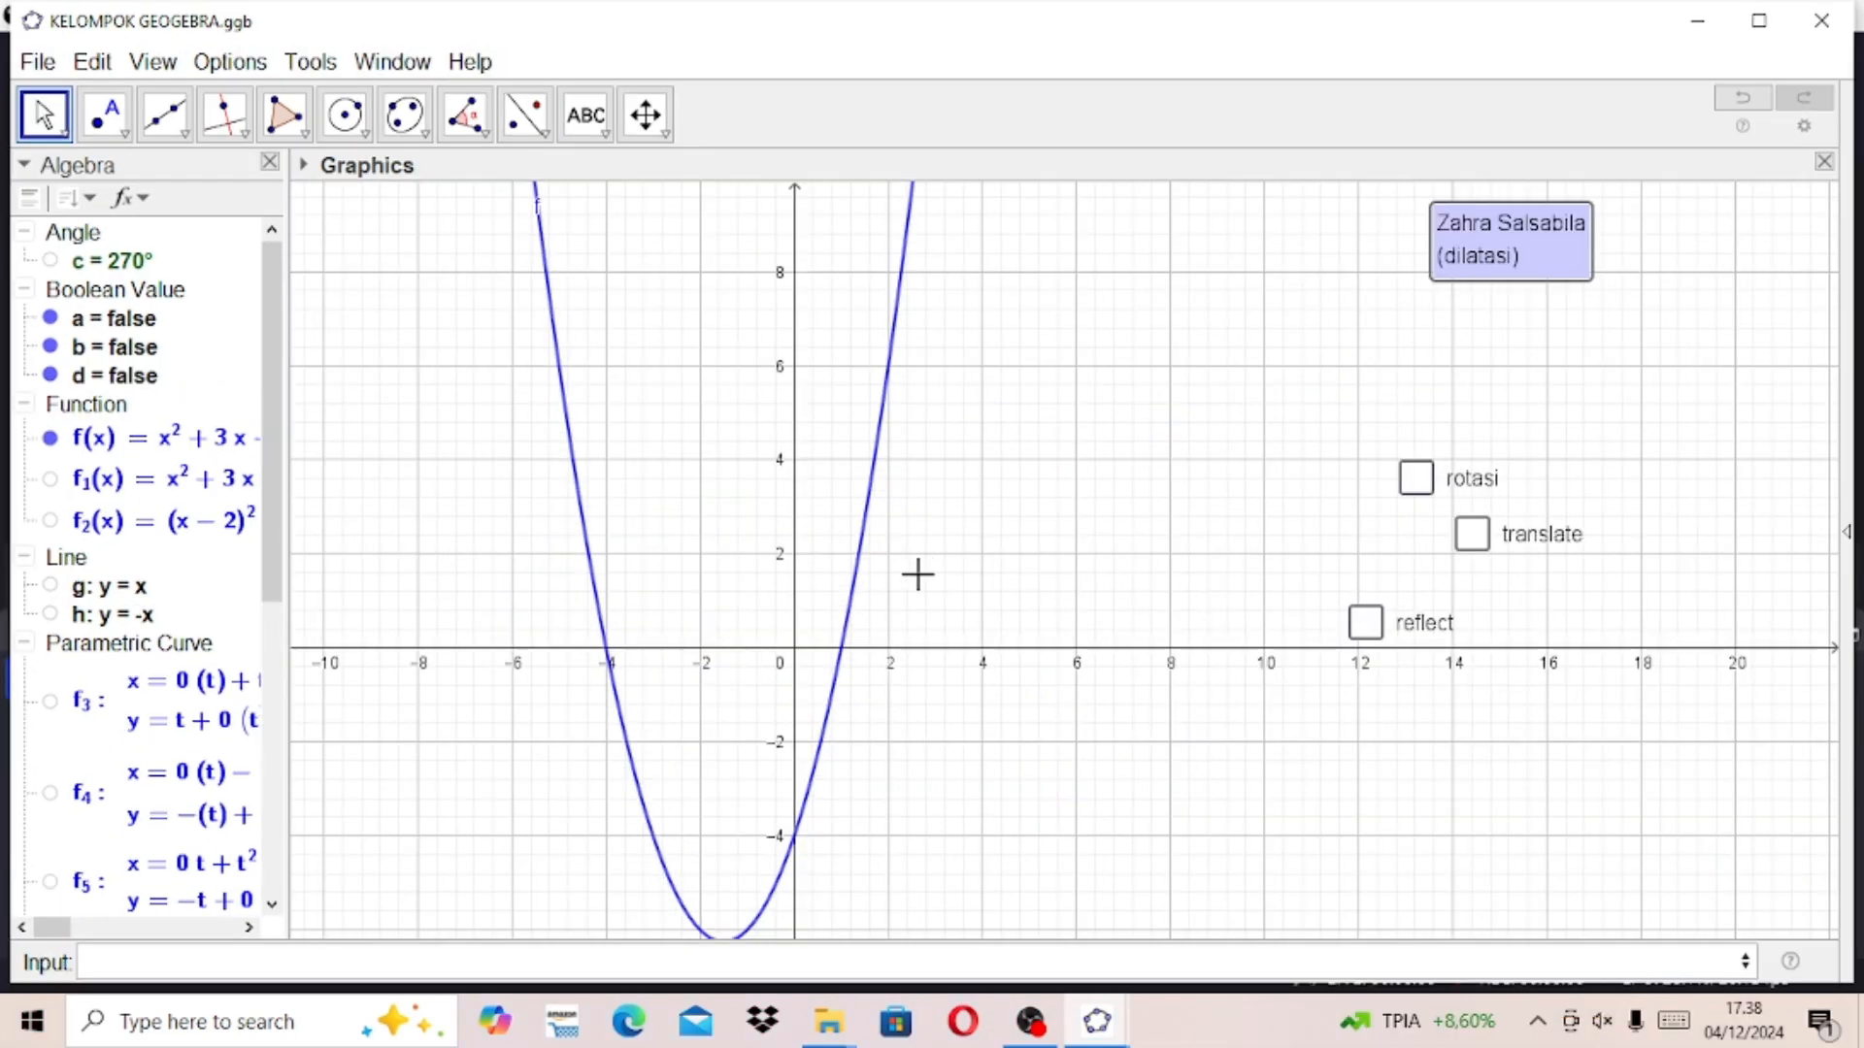
Step: Create a number slider named e with minimum -10 and maximum 10 in the upper part of the graphics view
click(170, 953)
click(587, 116)
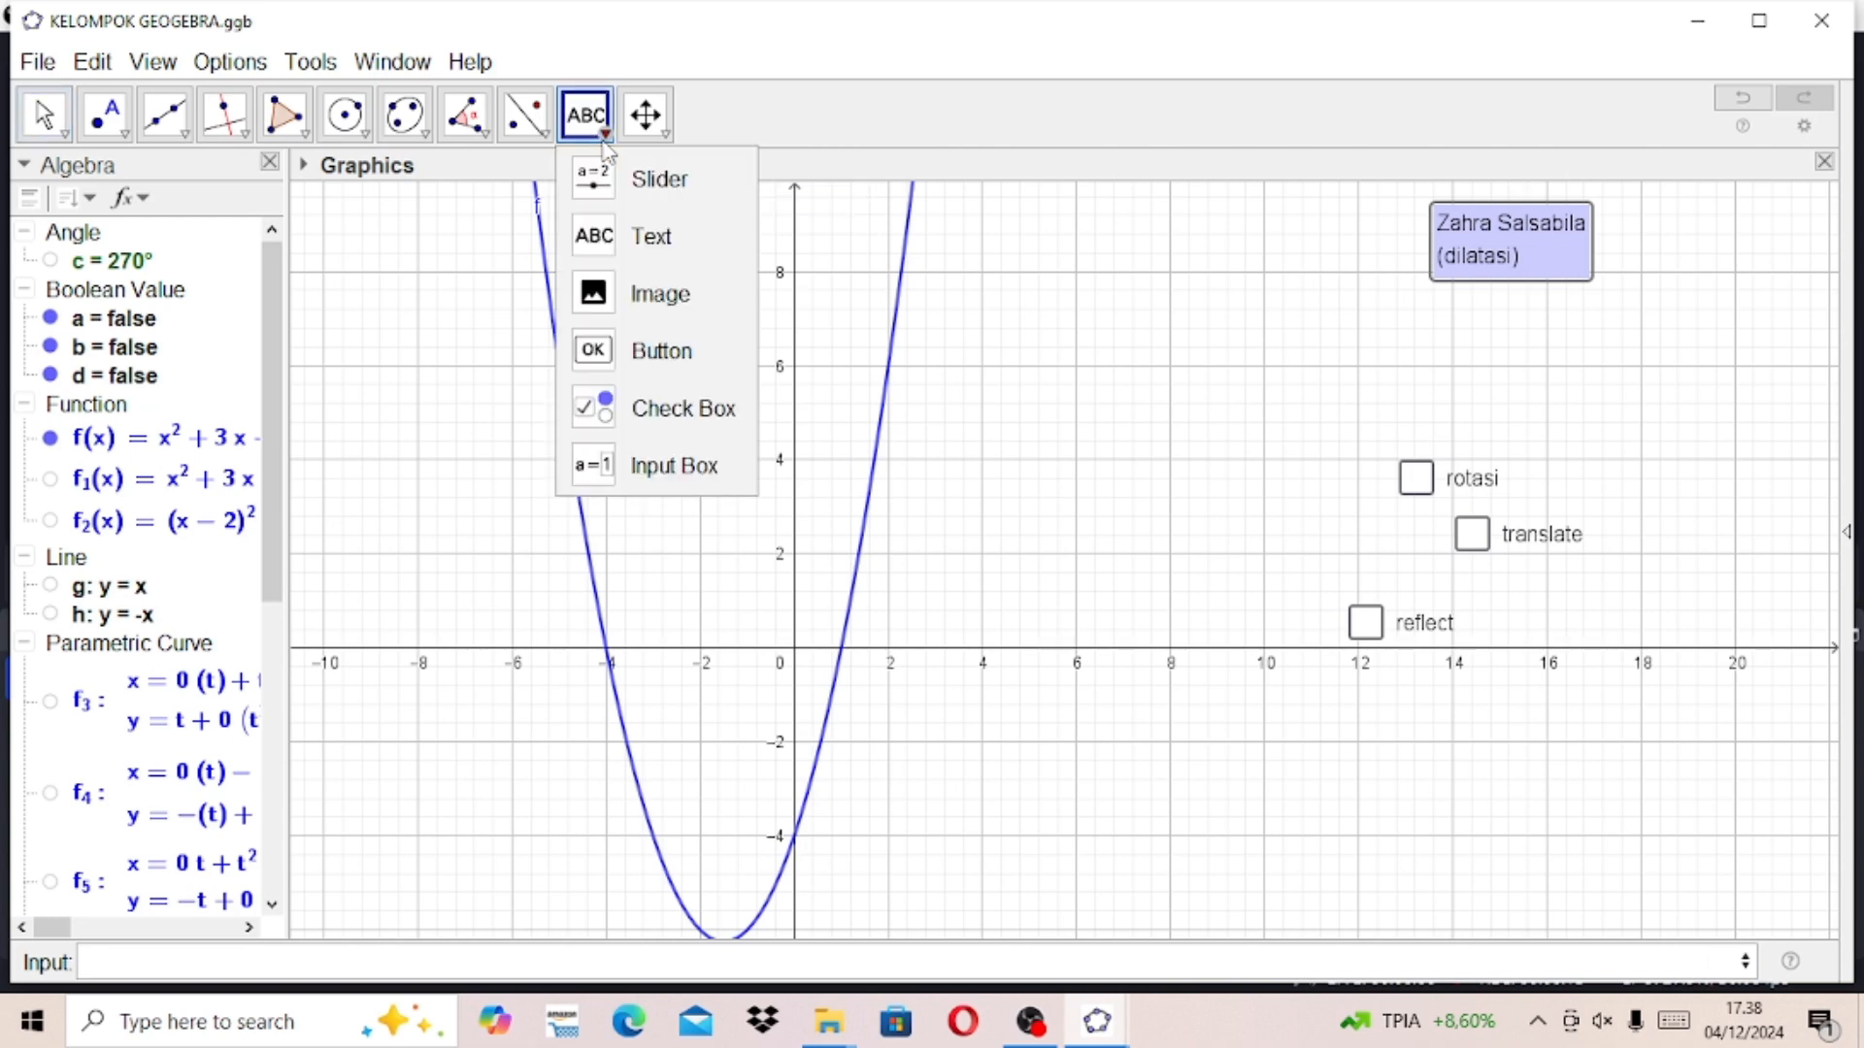
click(619, 180)
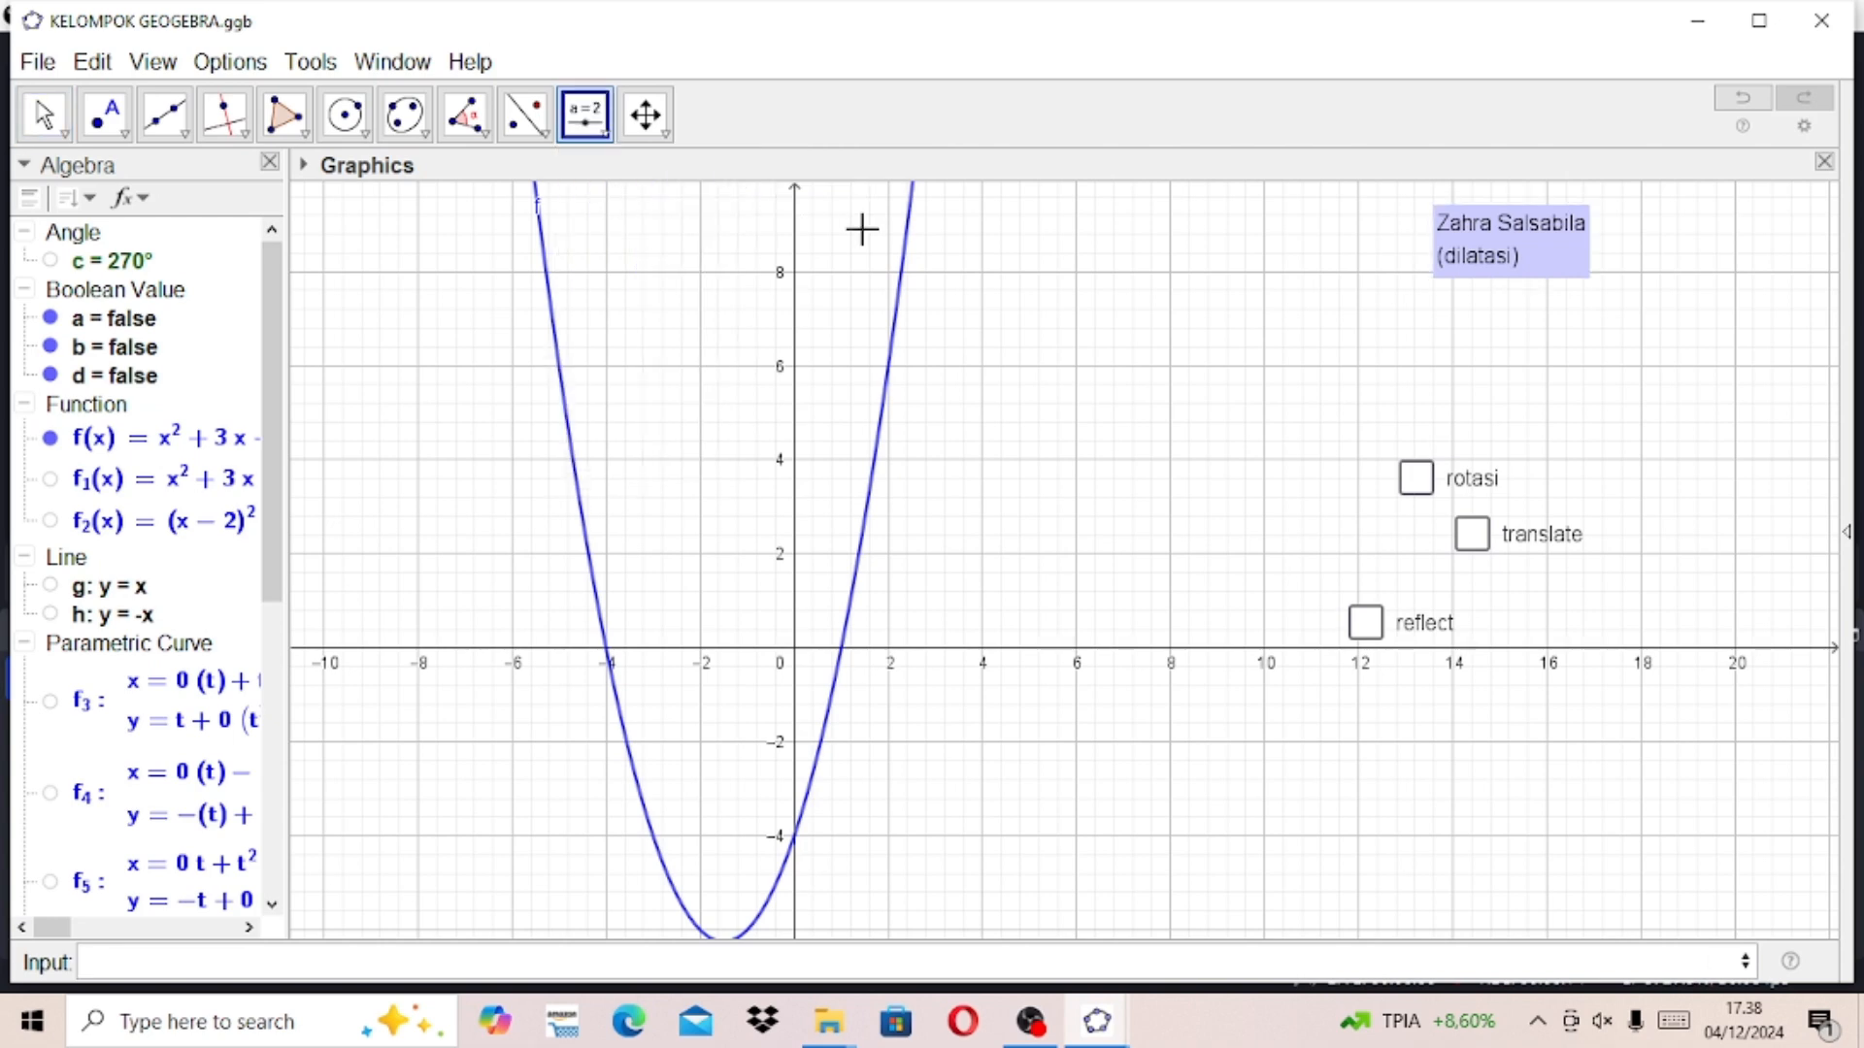
click(1024, 283)
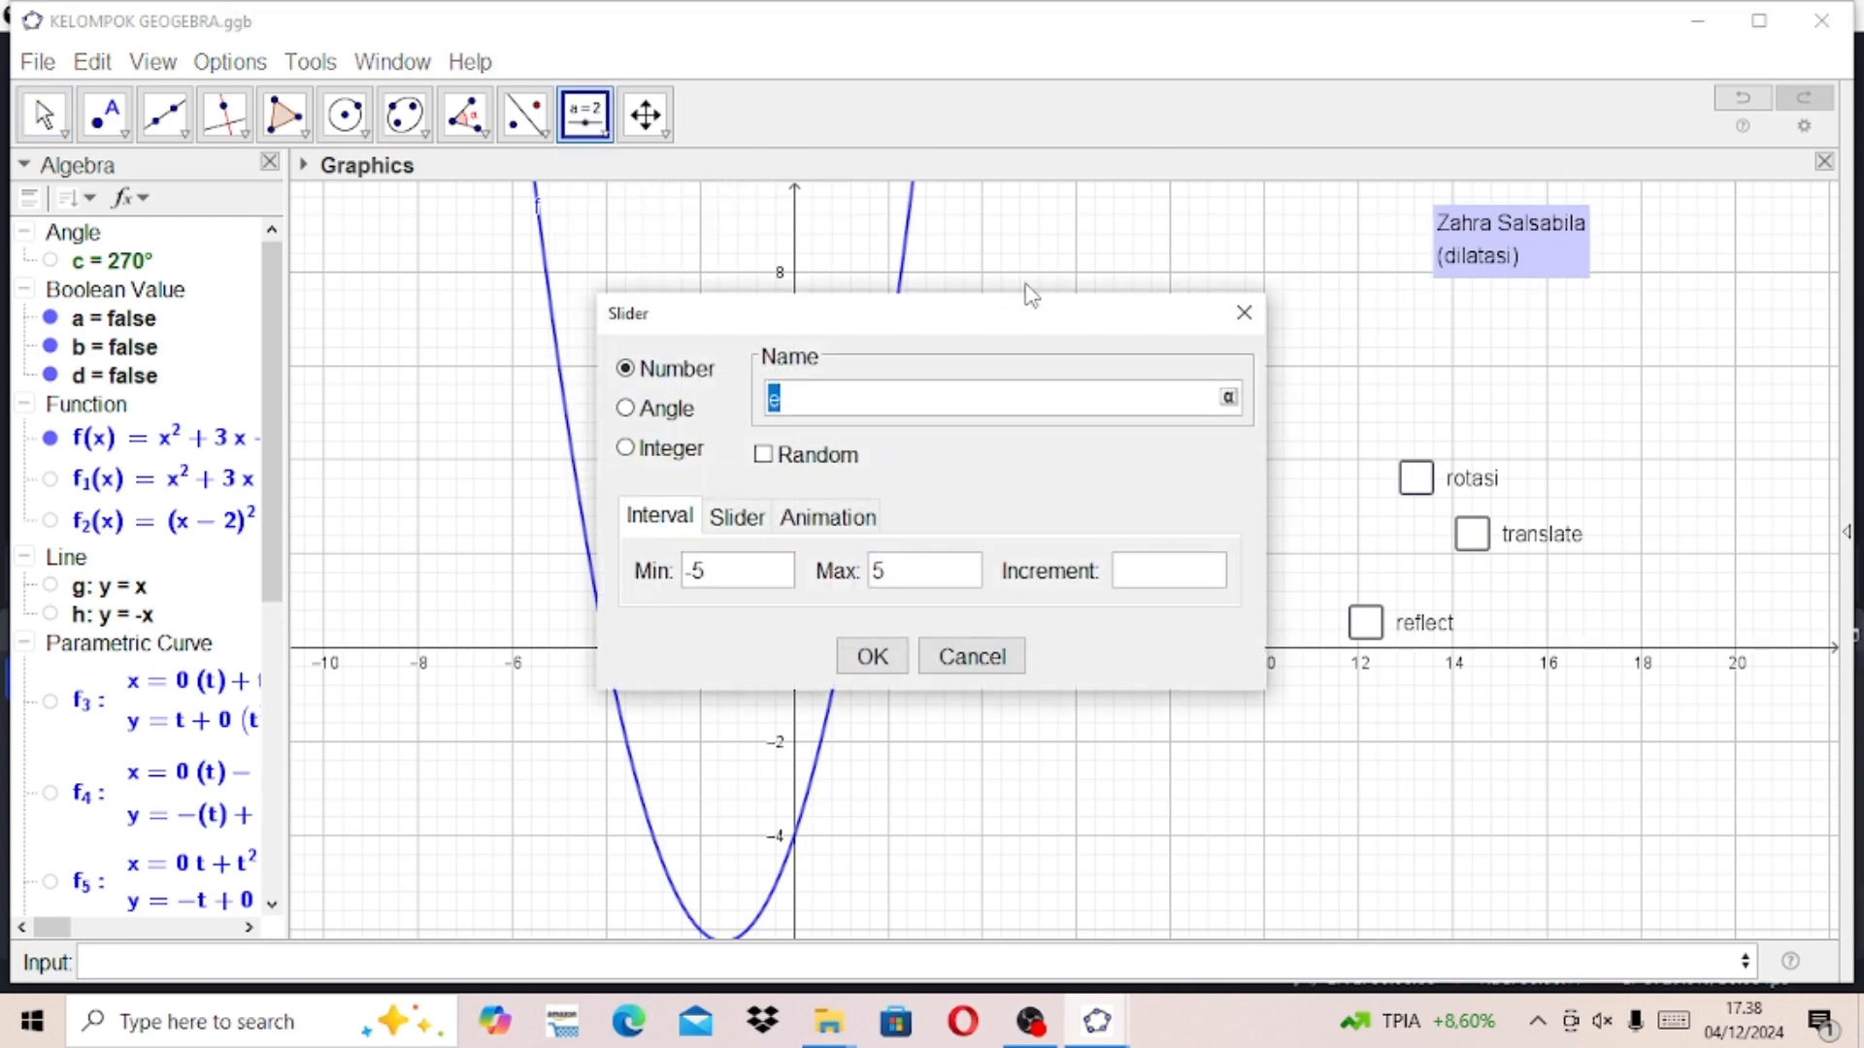
click(732, 571)
key(BackSpace)
text(10)
click(905, 571)
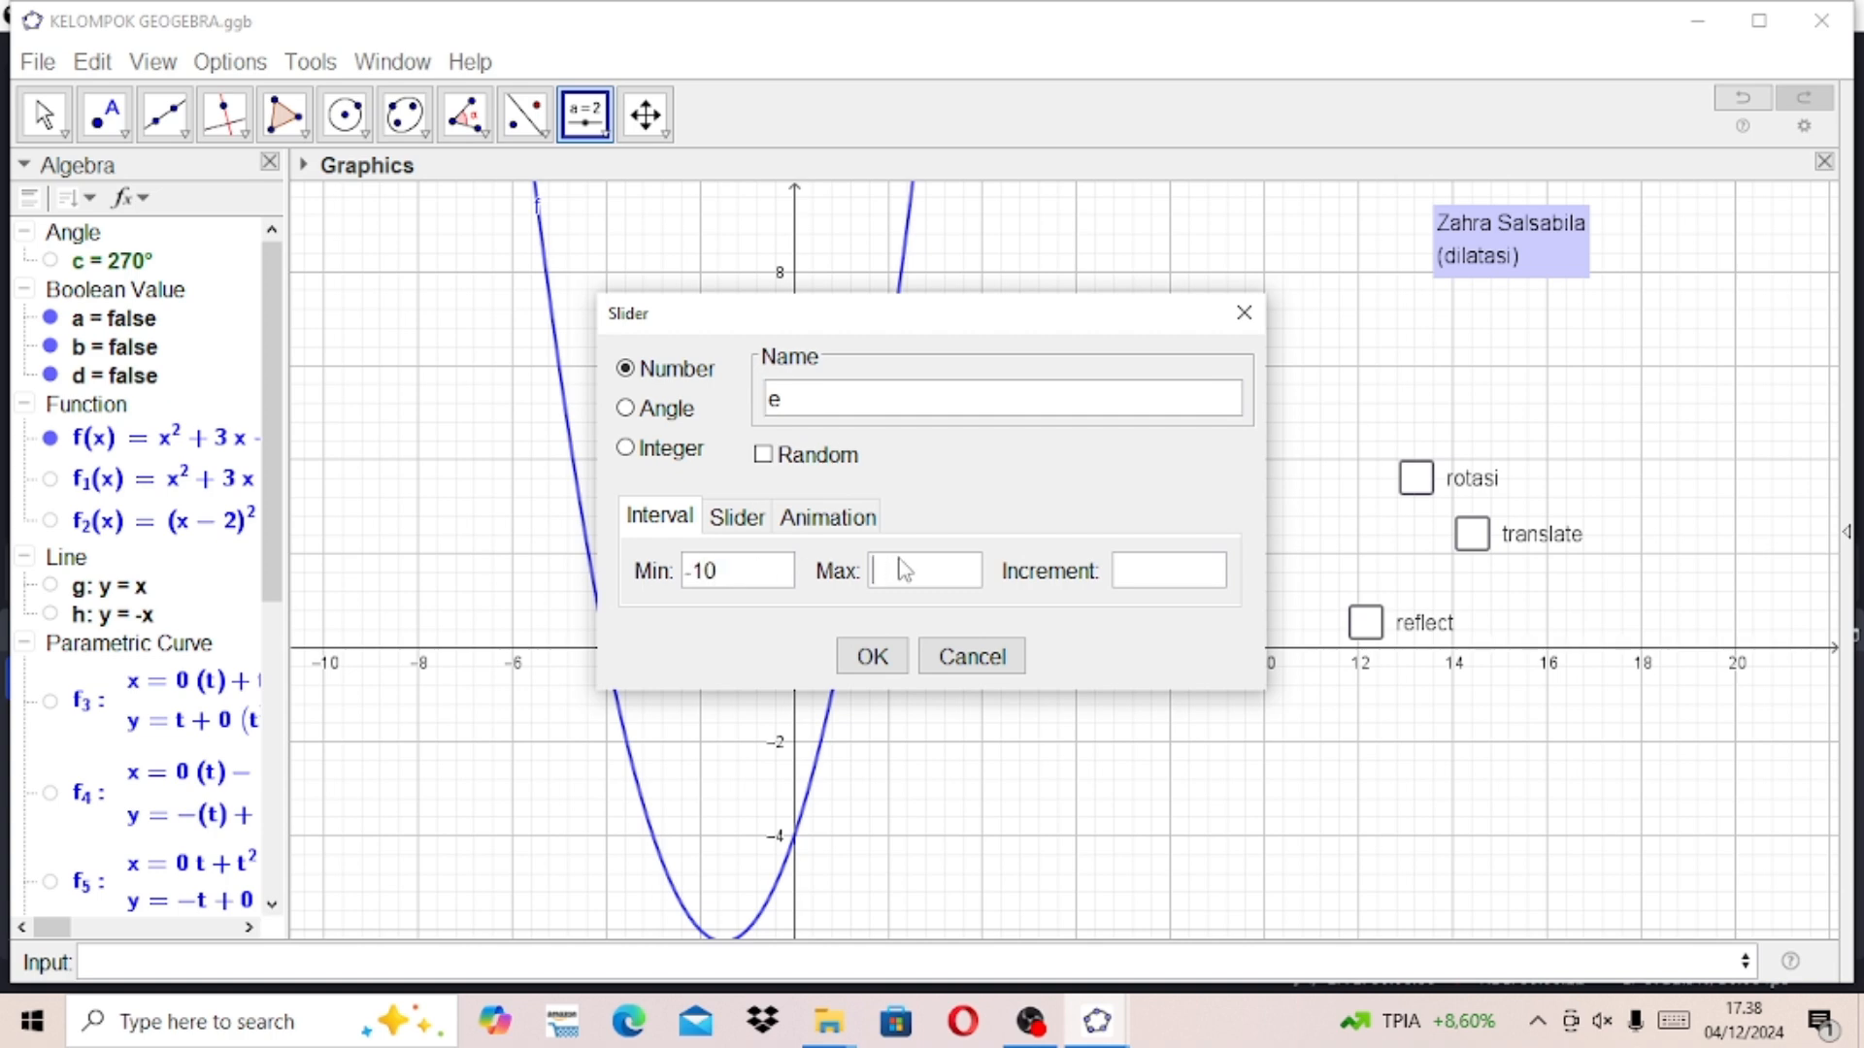
text(1-0)
key(BackSpace)
key(BackSpace)
click(874, 657)
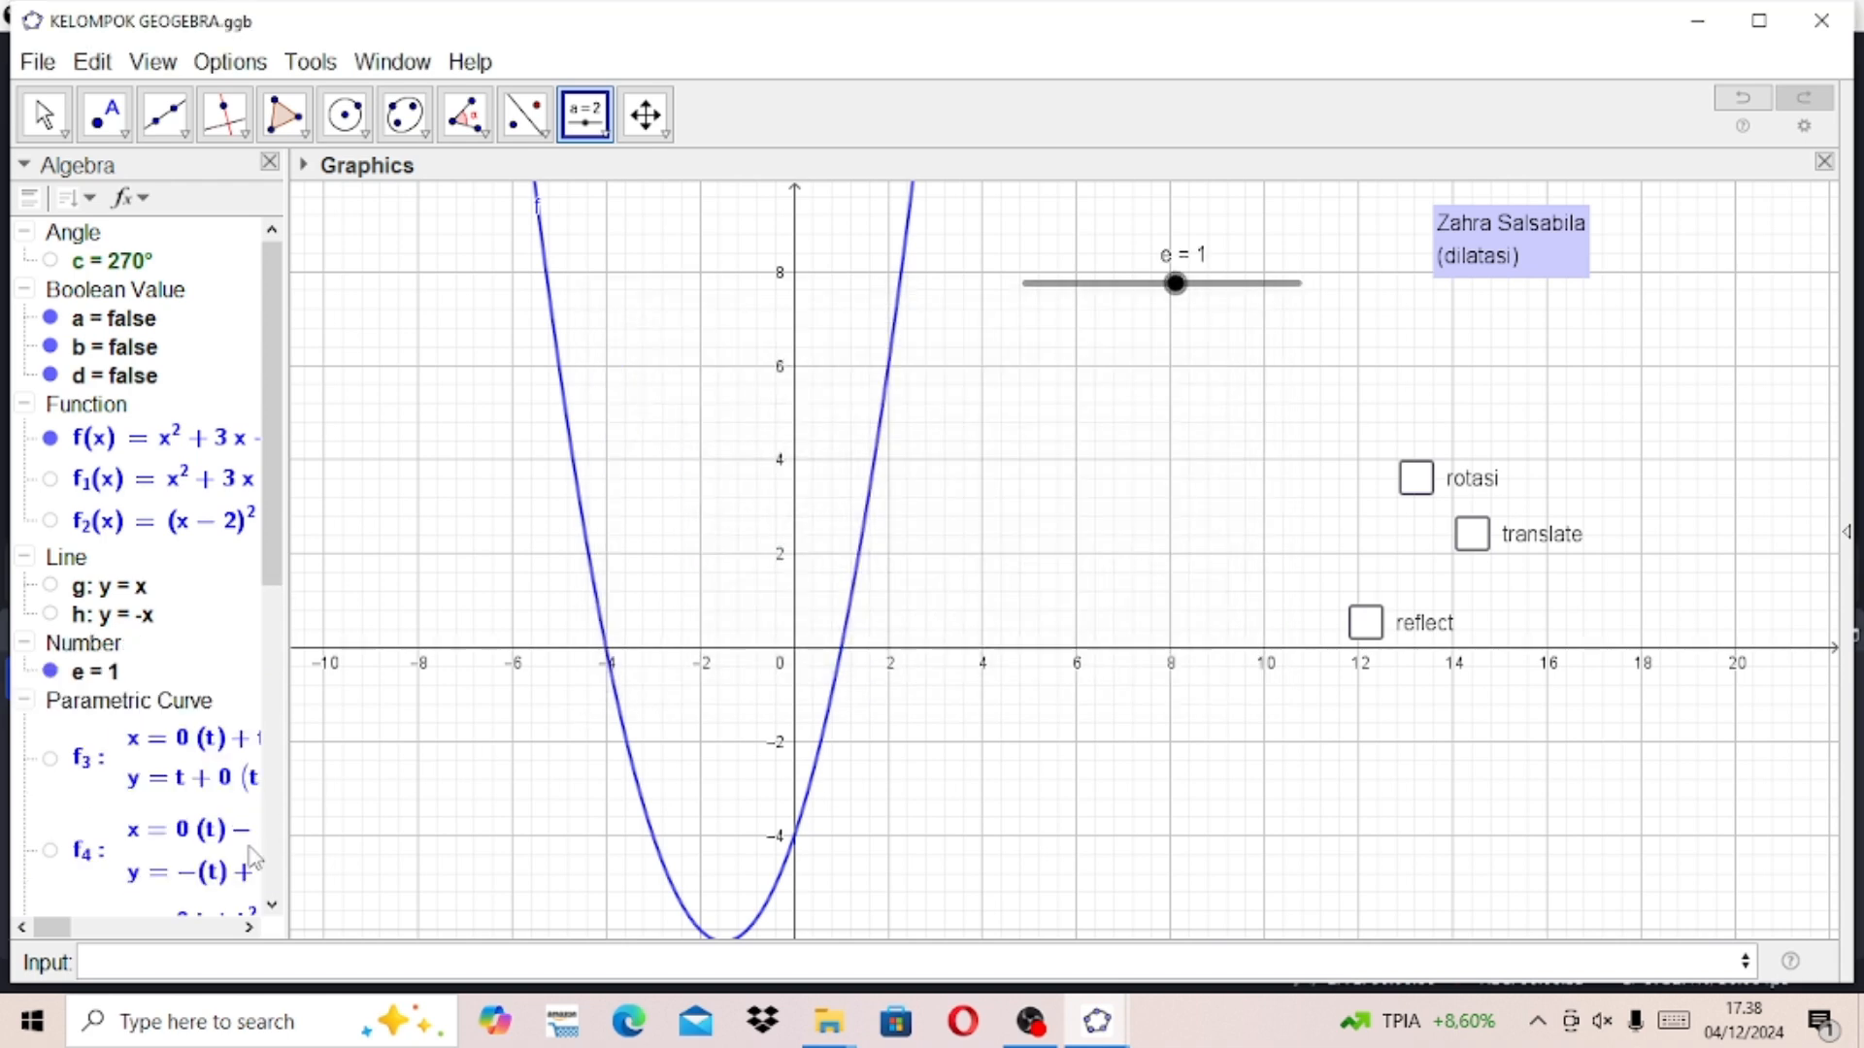
Step: Dilate function f by the number slider with the command Dilate(f, e), and set slider e to 8
click(91, 952)
text(dilate)
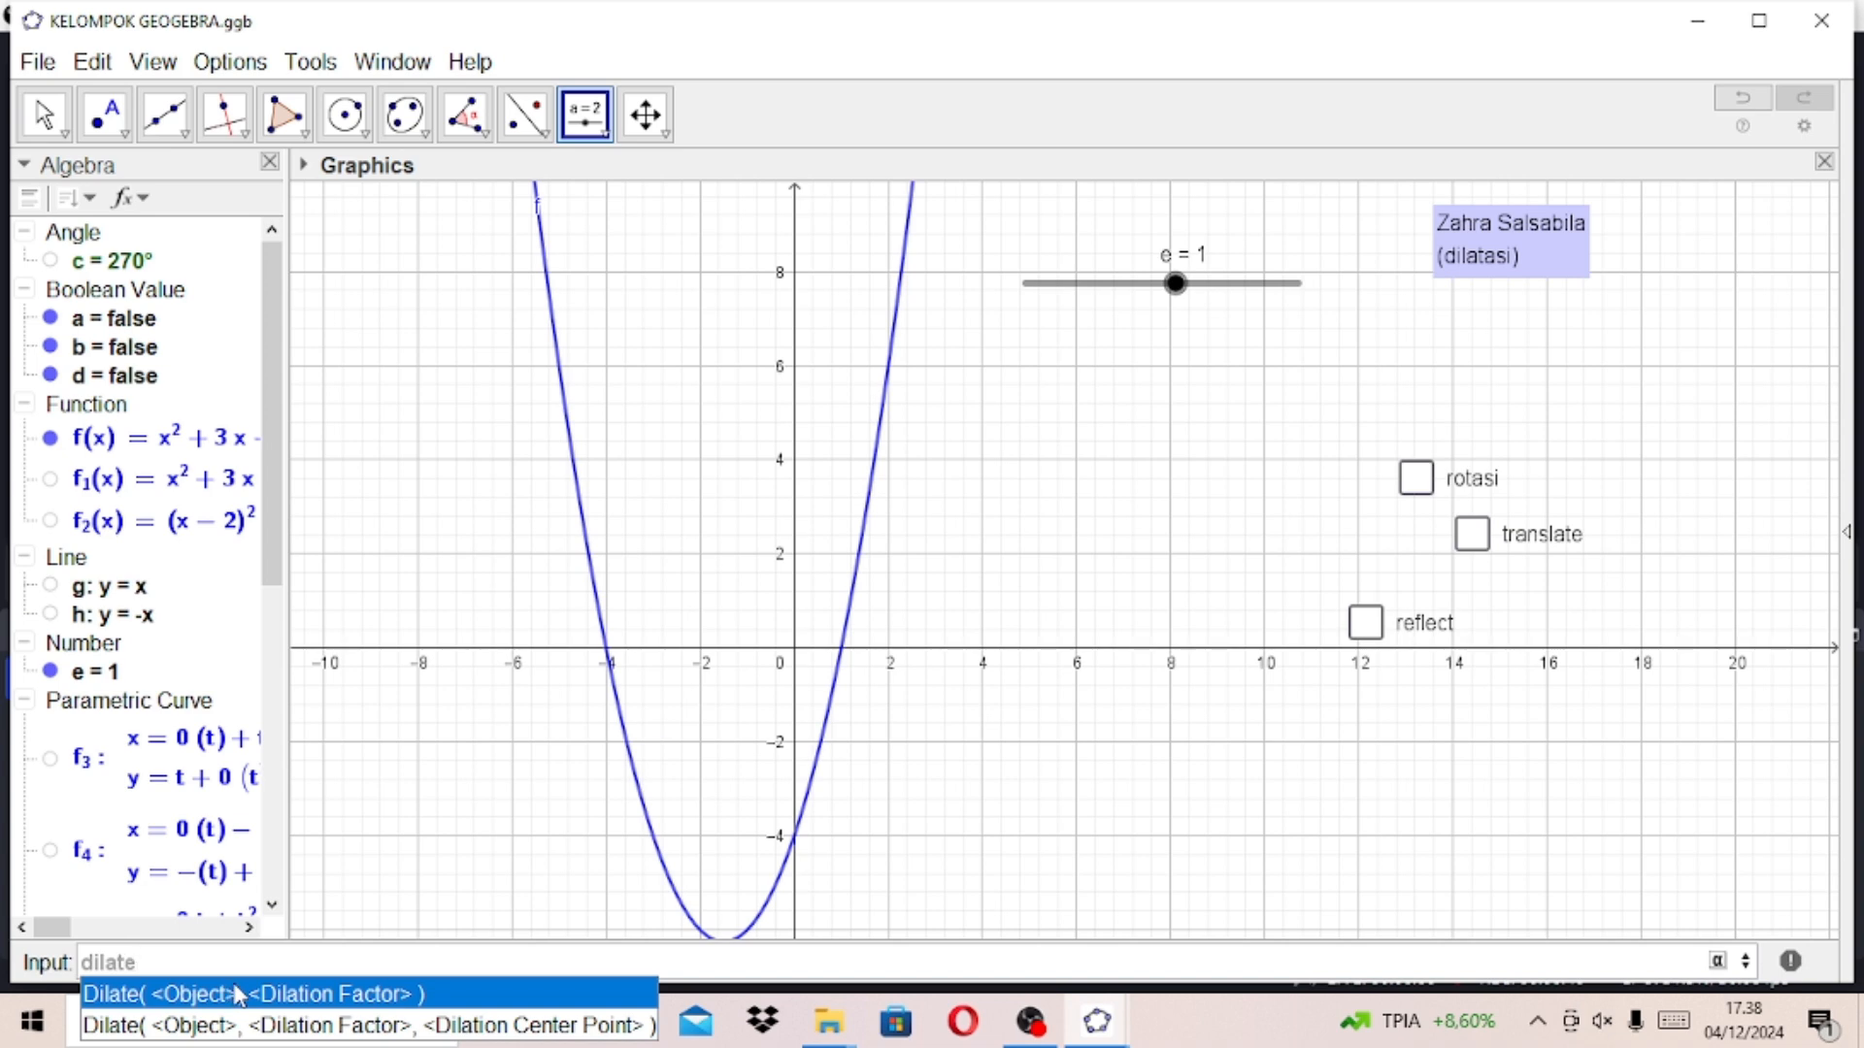
click(233, 991)
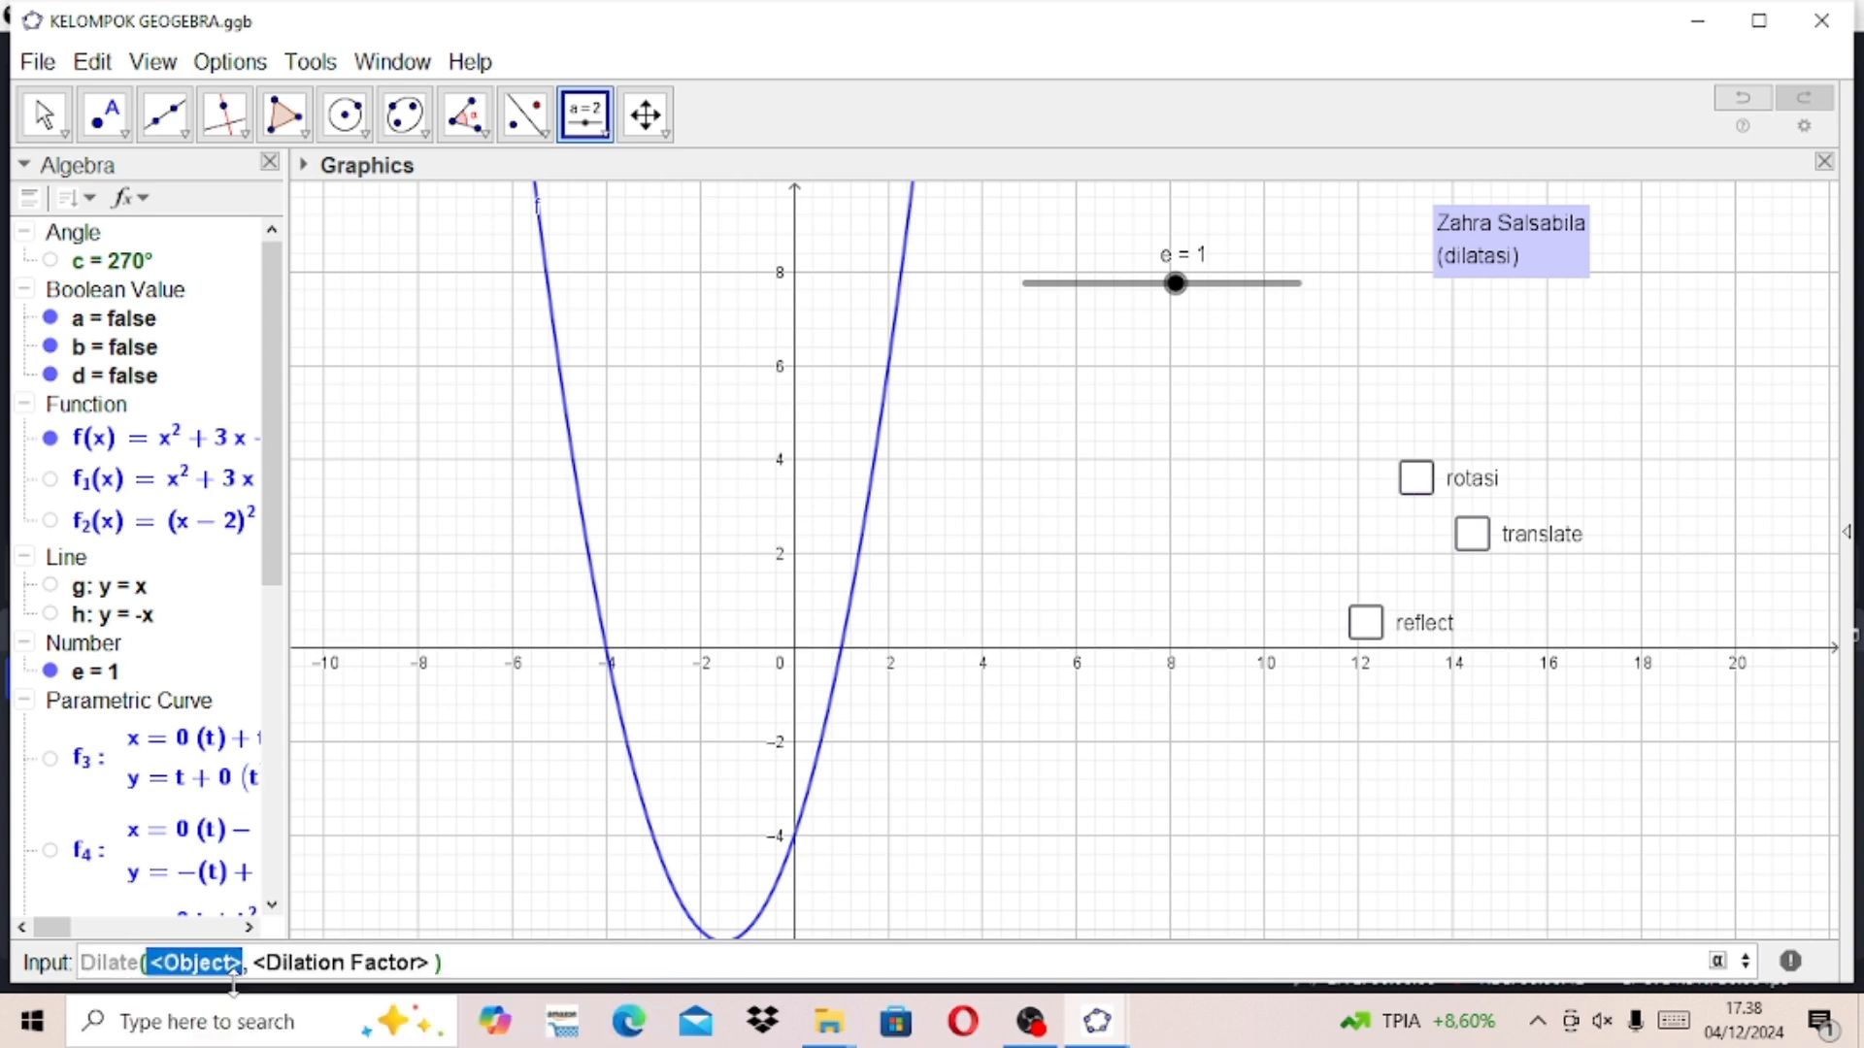
text(f)
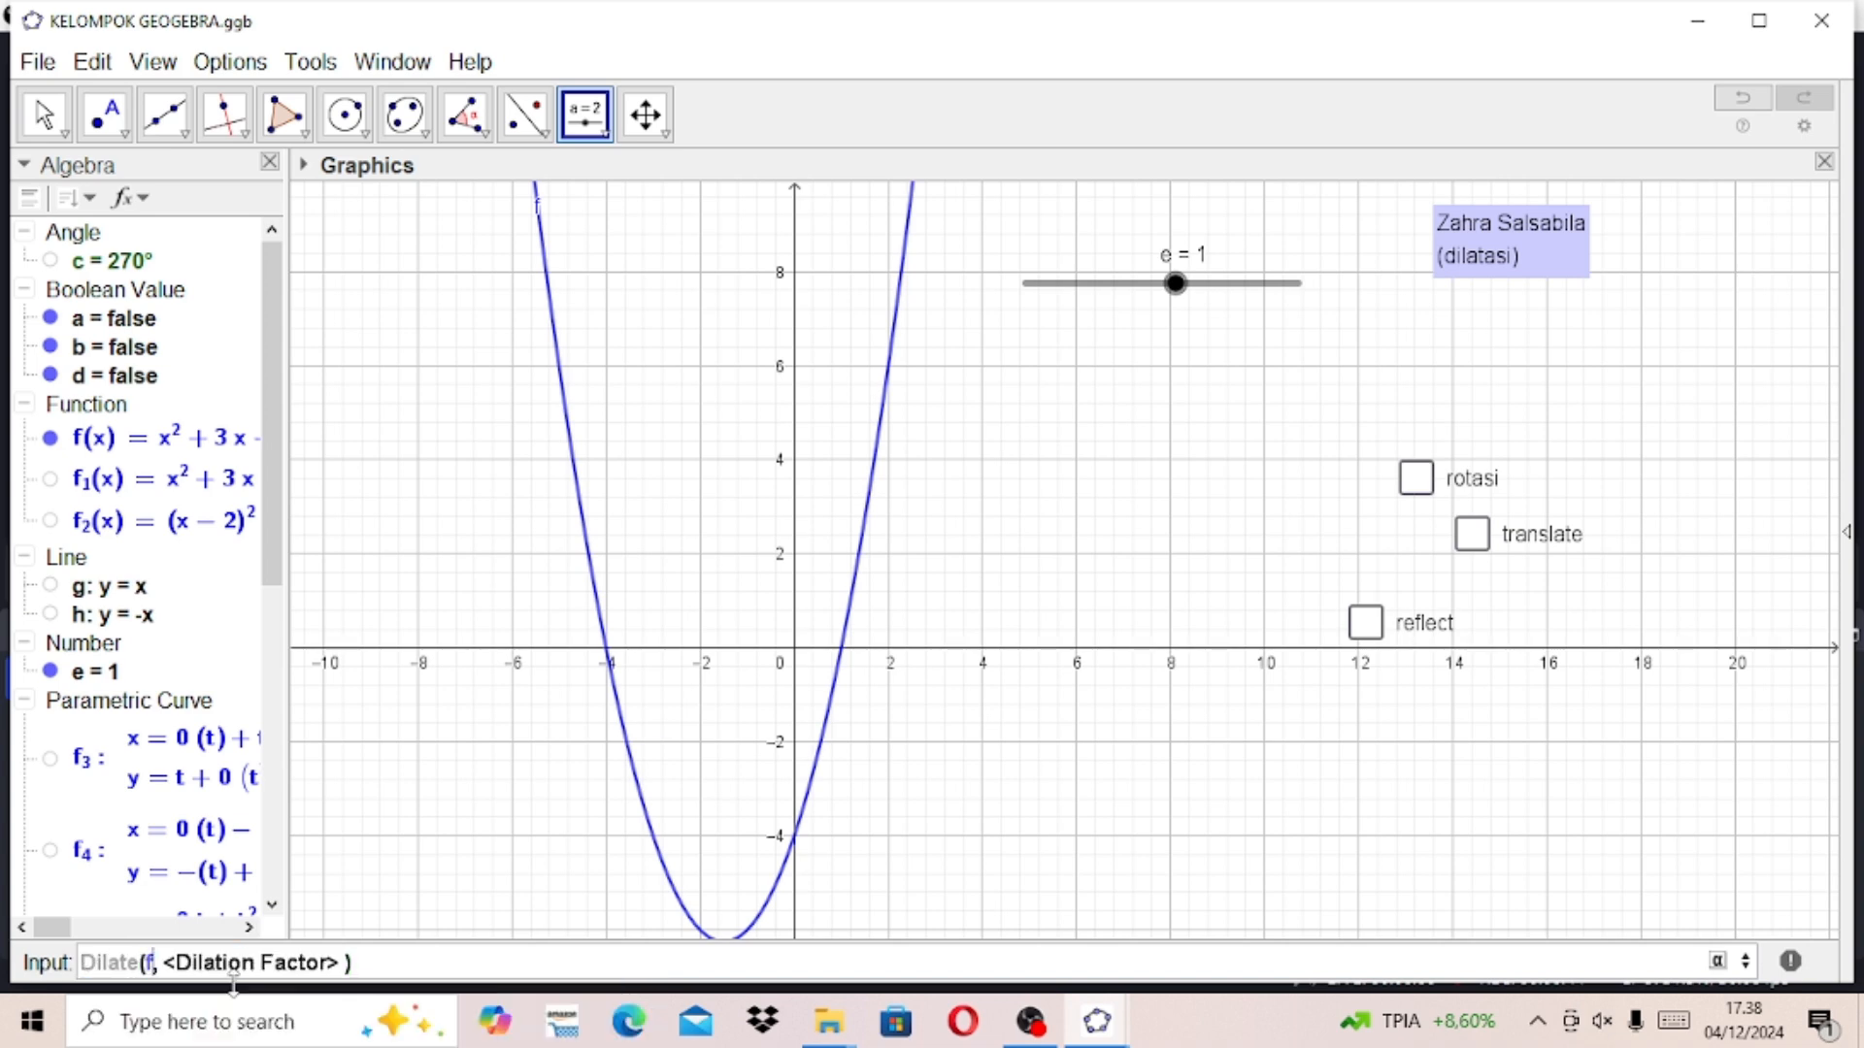
click(233, 966)
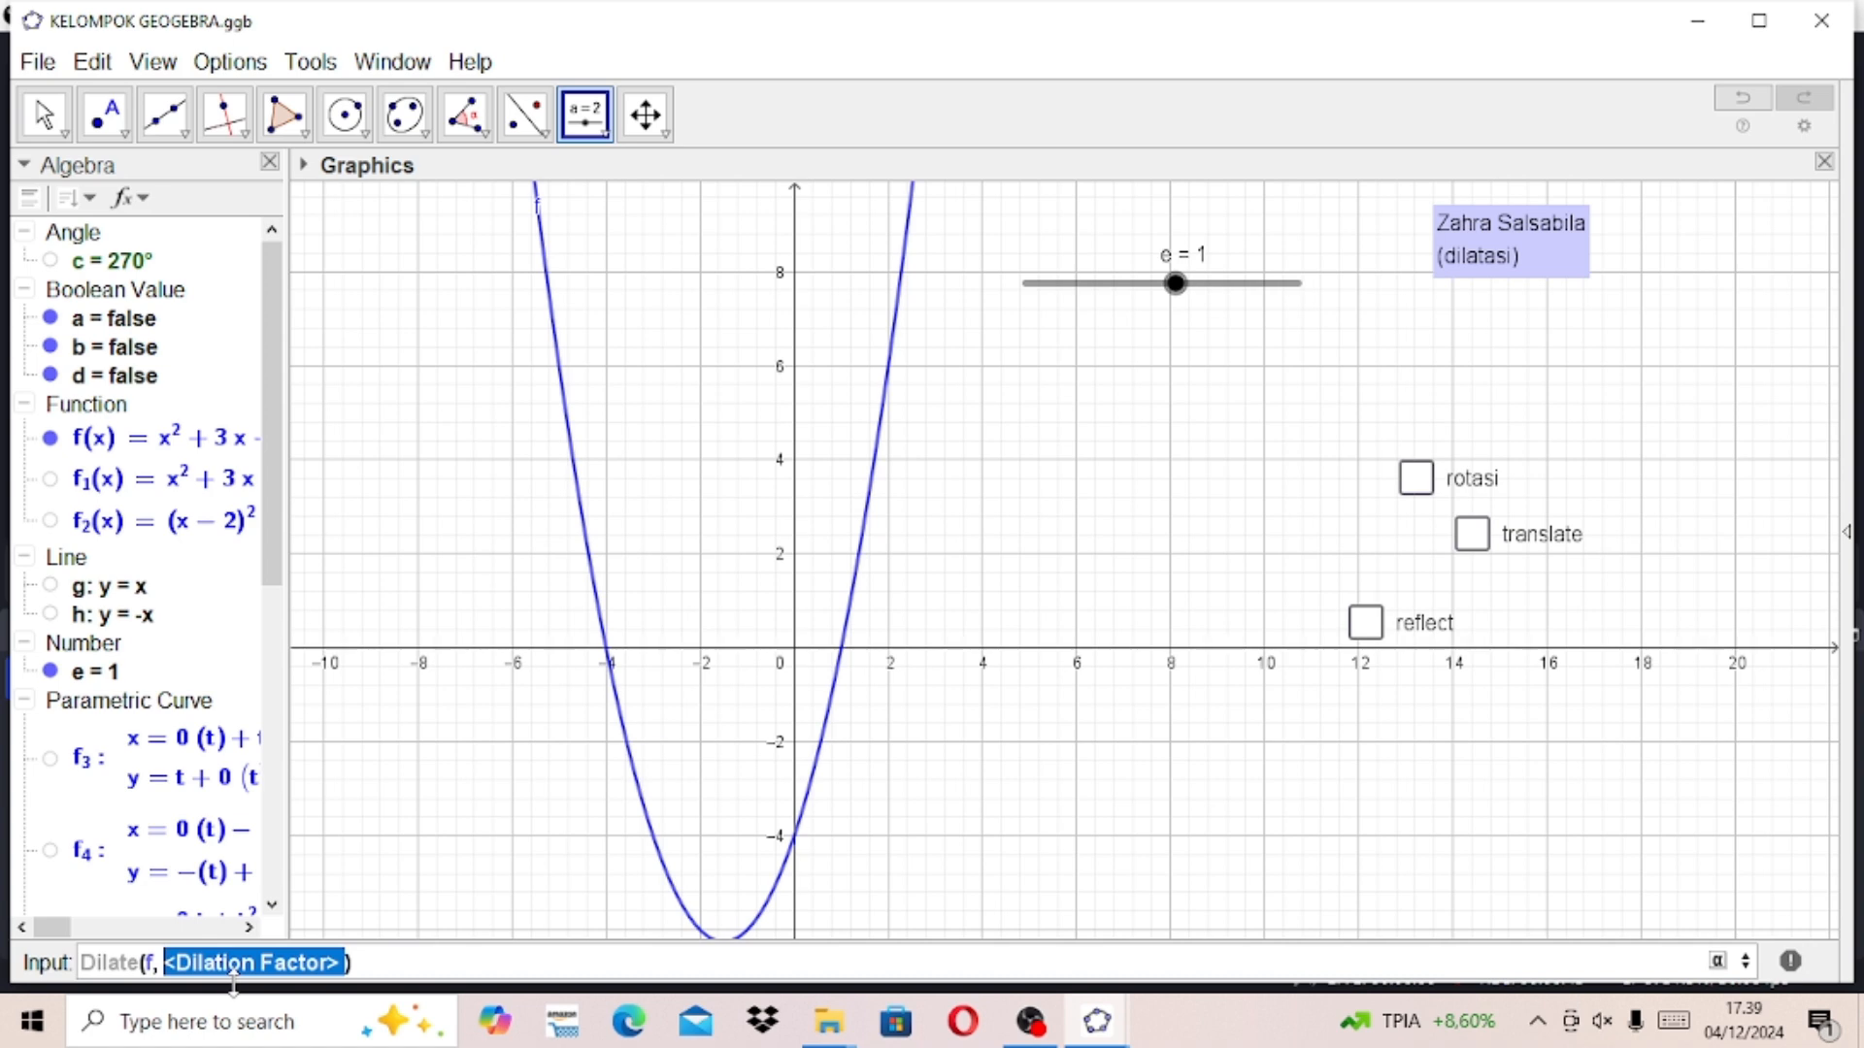
text(e(f, e)
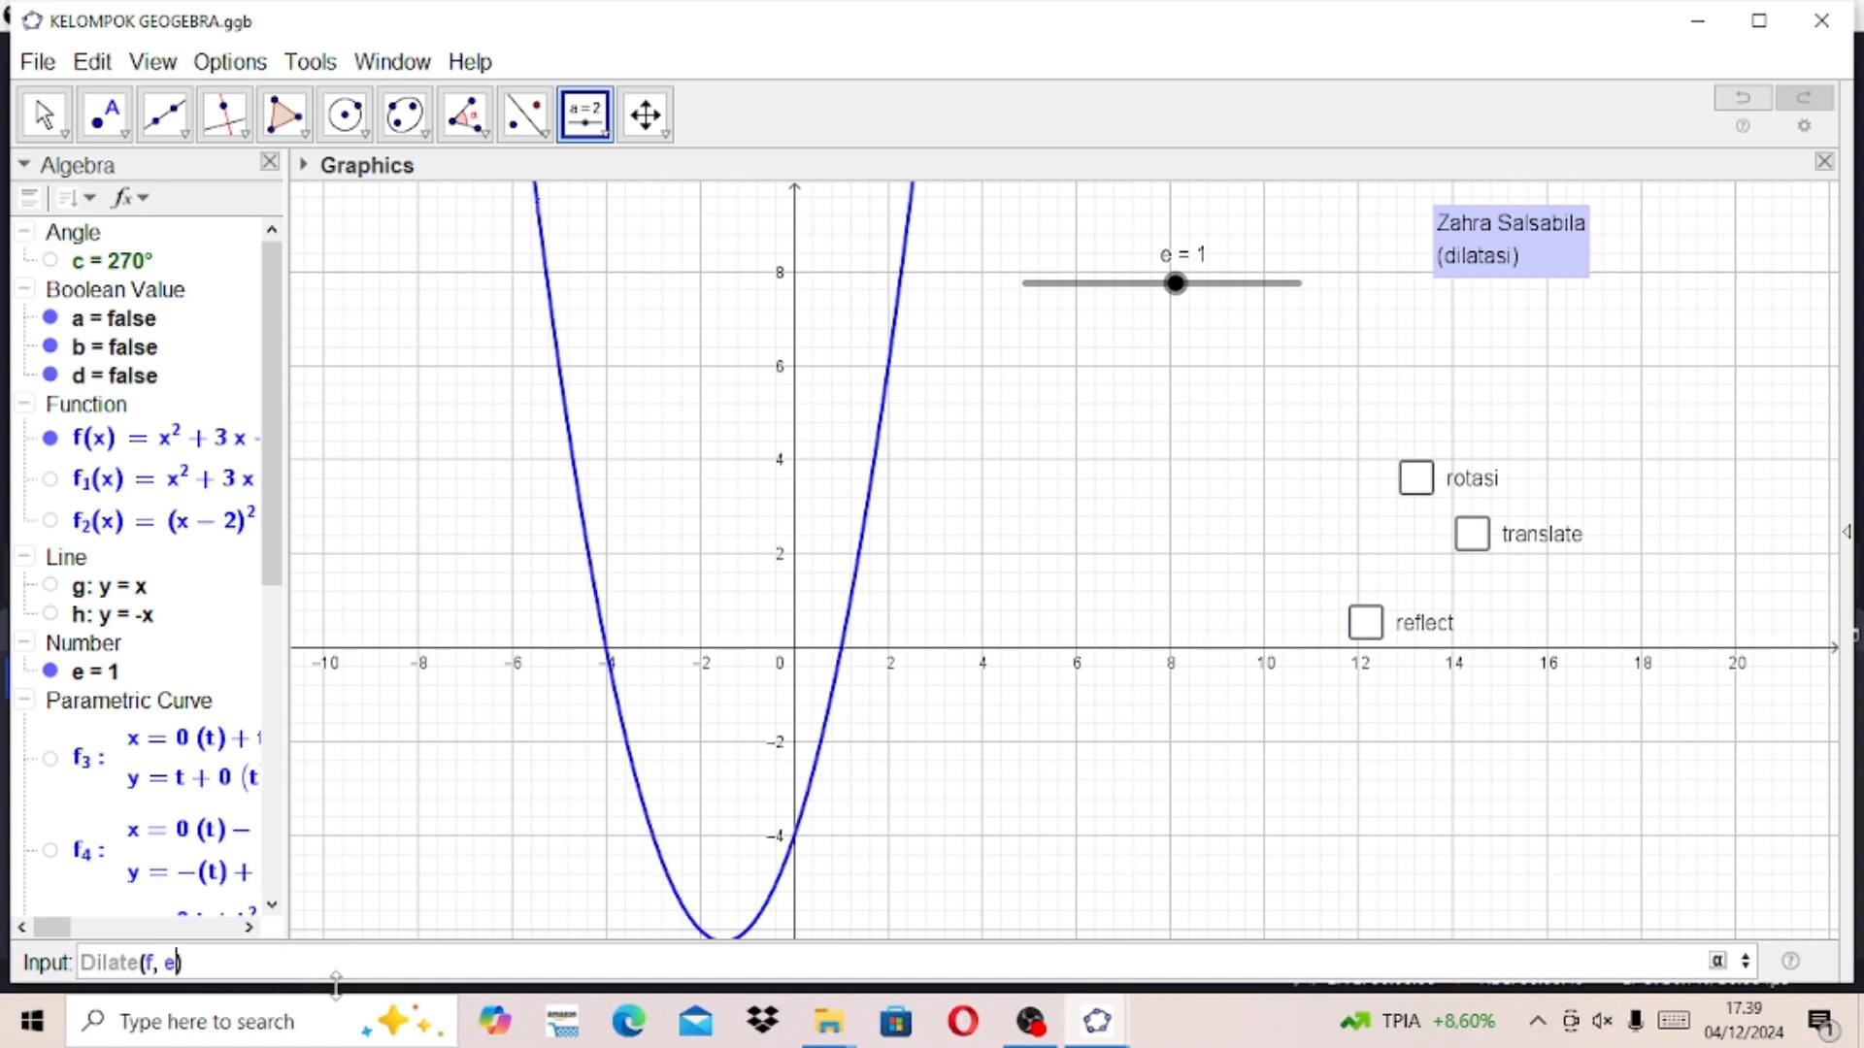
key(Return)
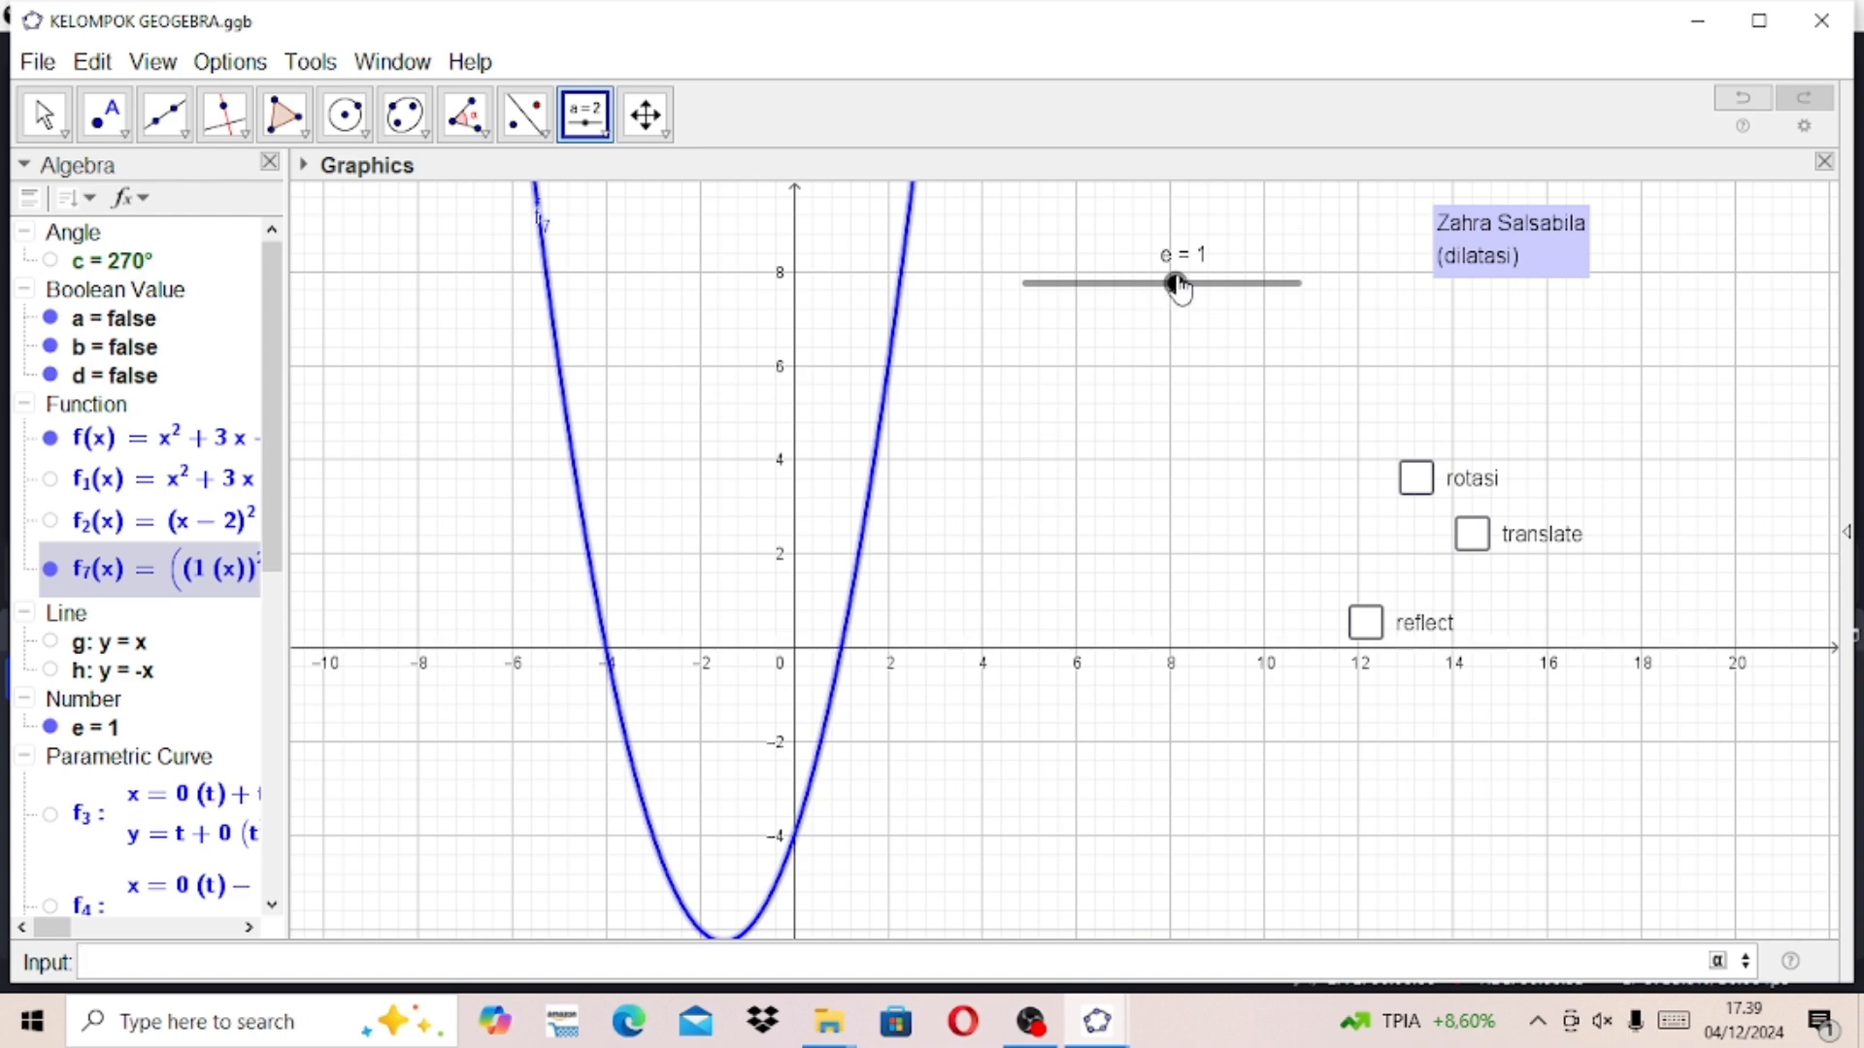
drag(1177, 286, 1272, 284)
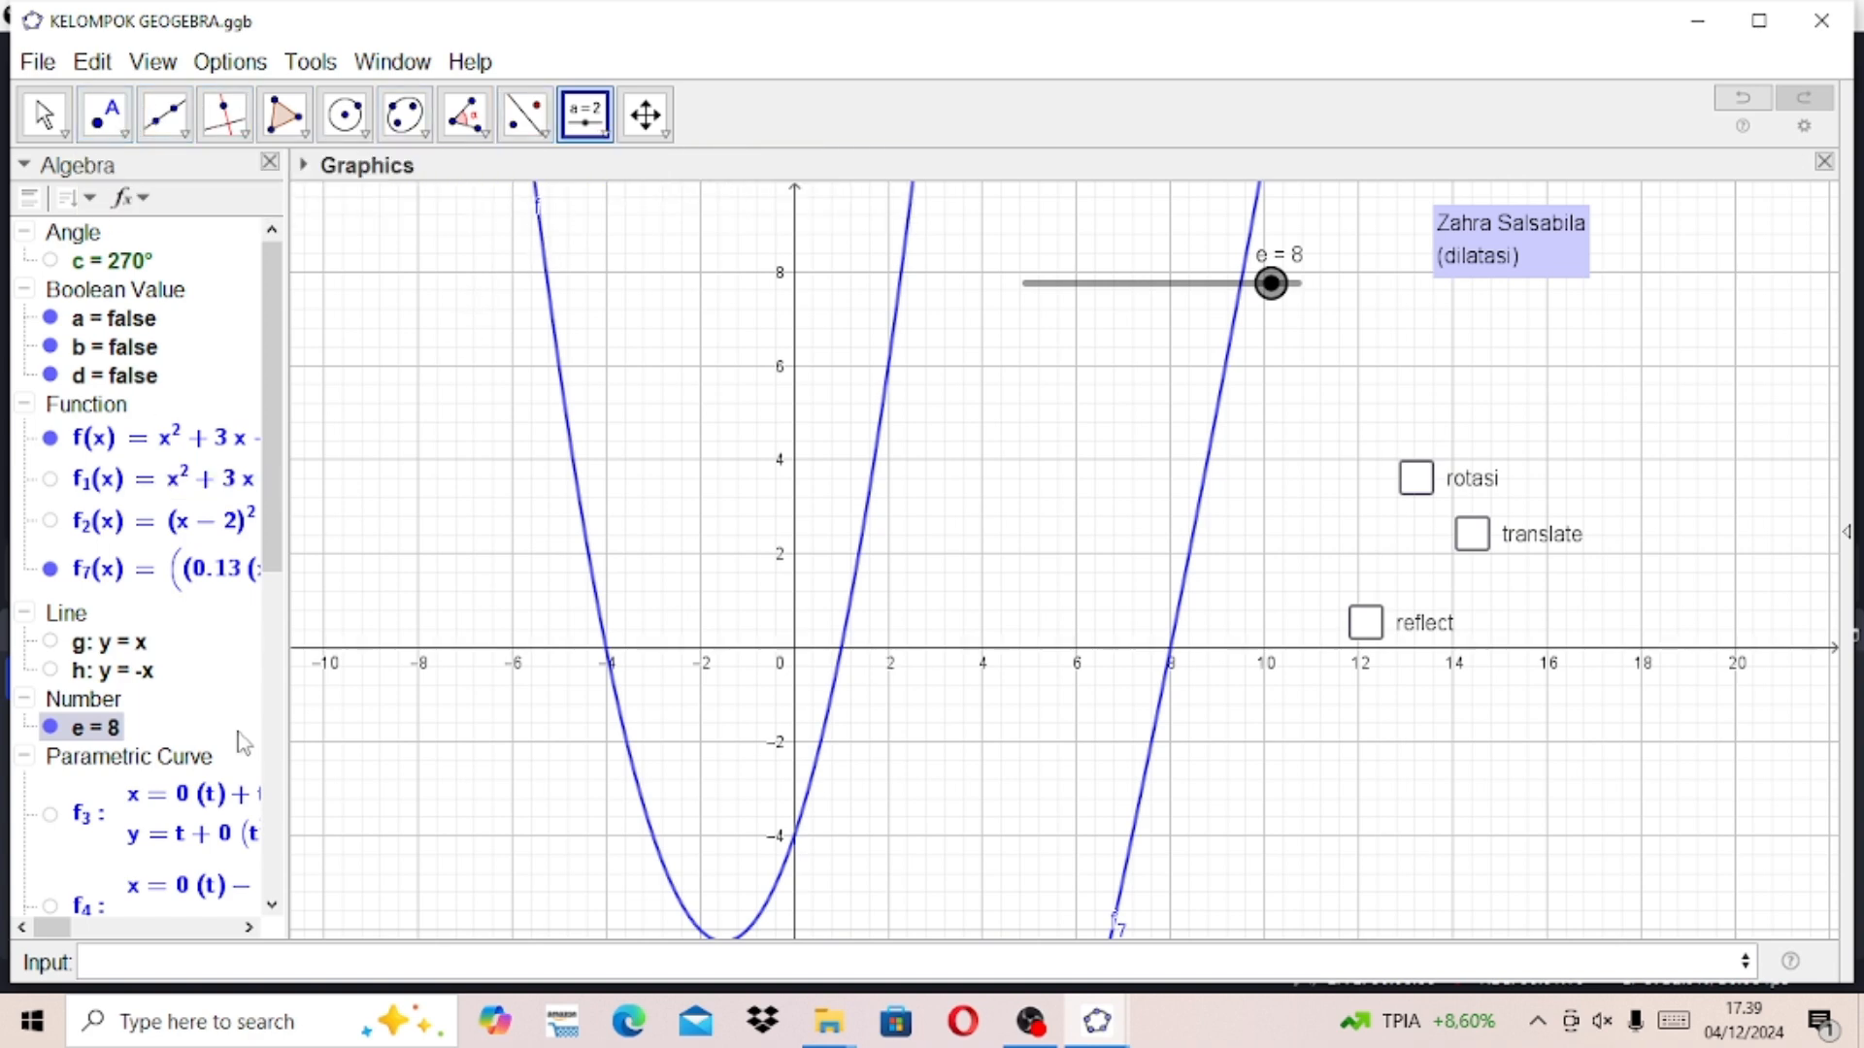
Step: Create a point at (2,0) with a coordinate entry
click(111, 961)
text((2,)
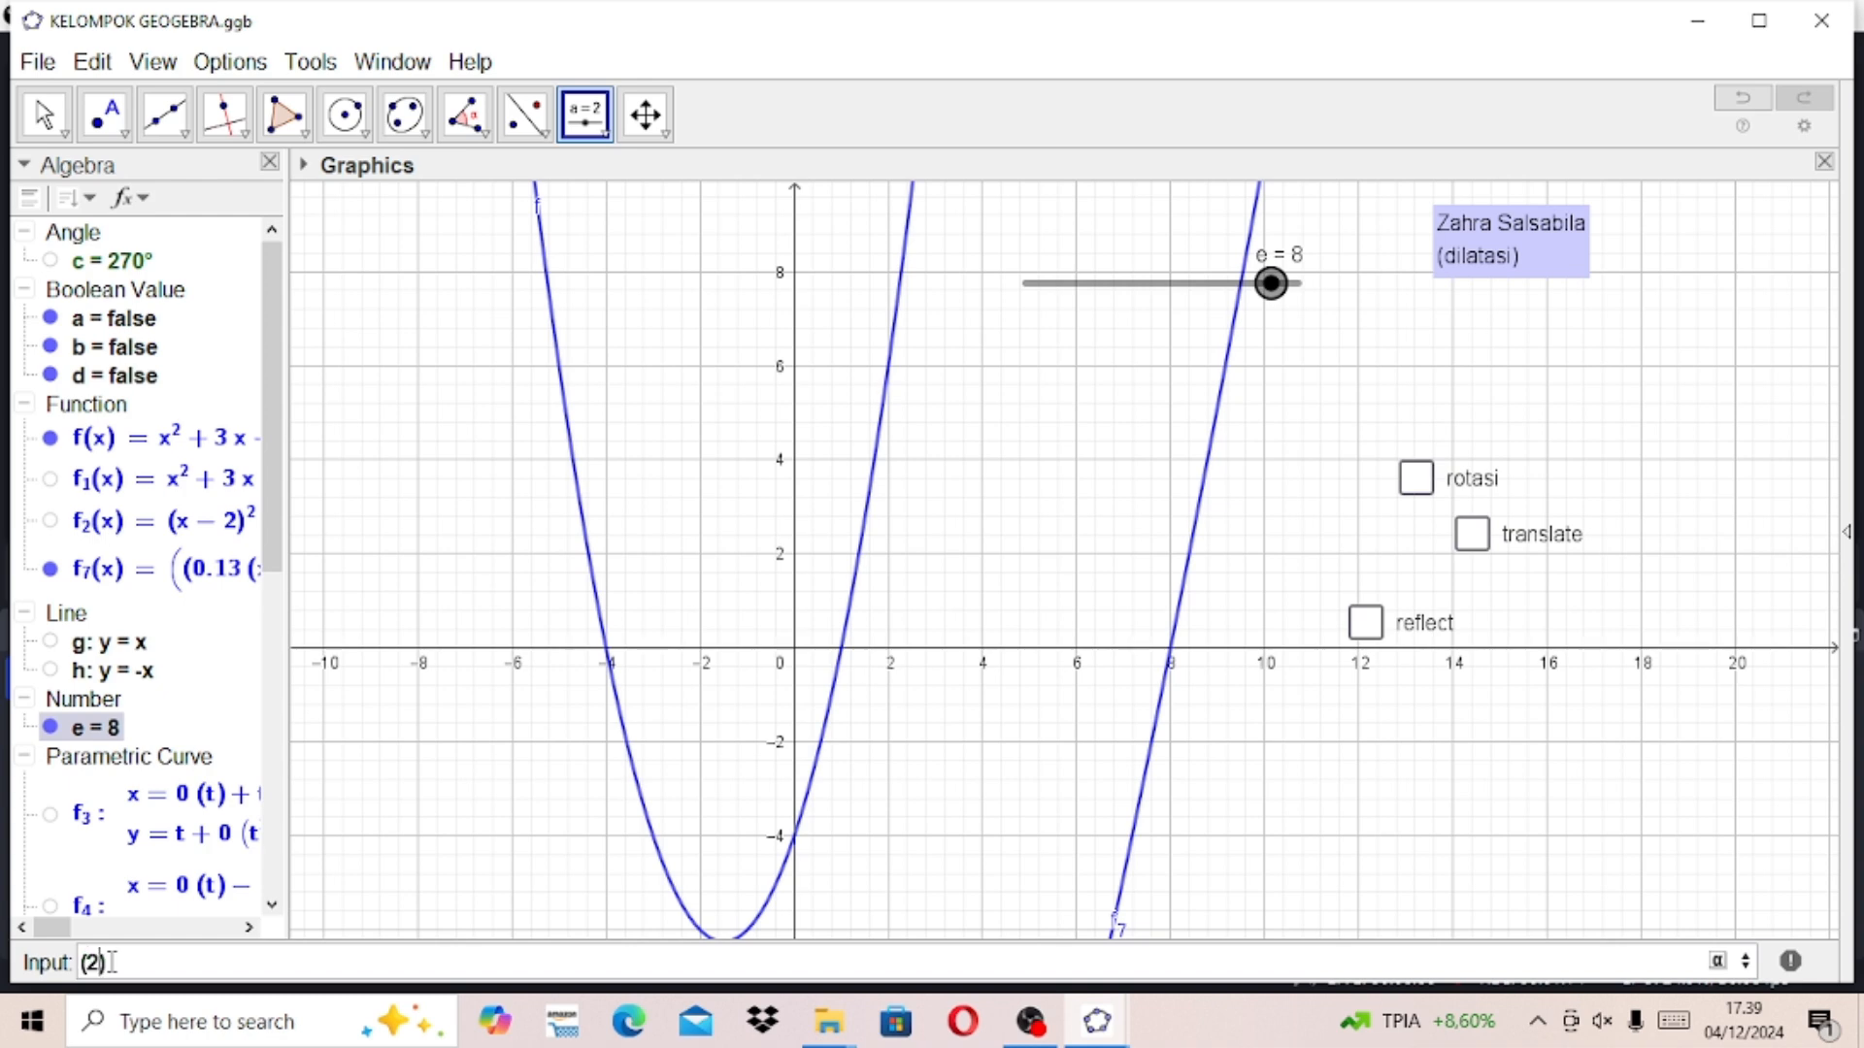
text(0)
key(Return)
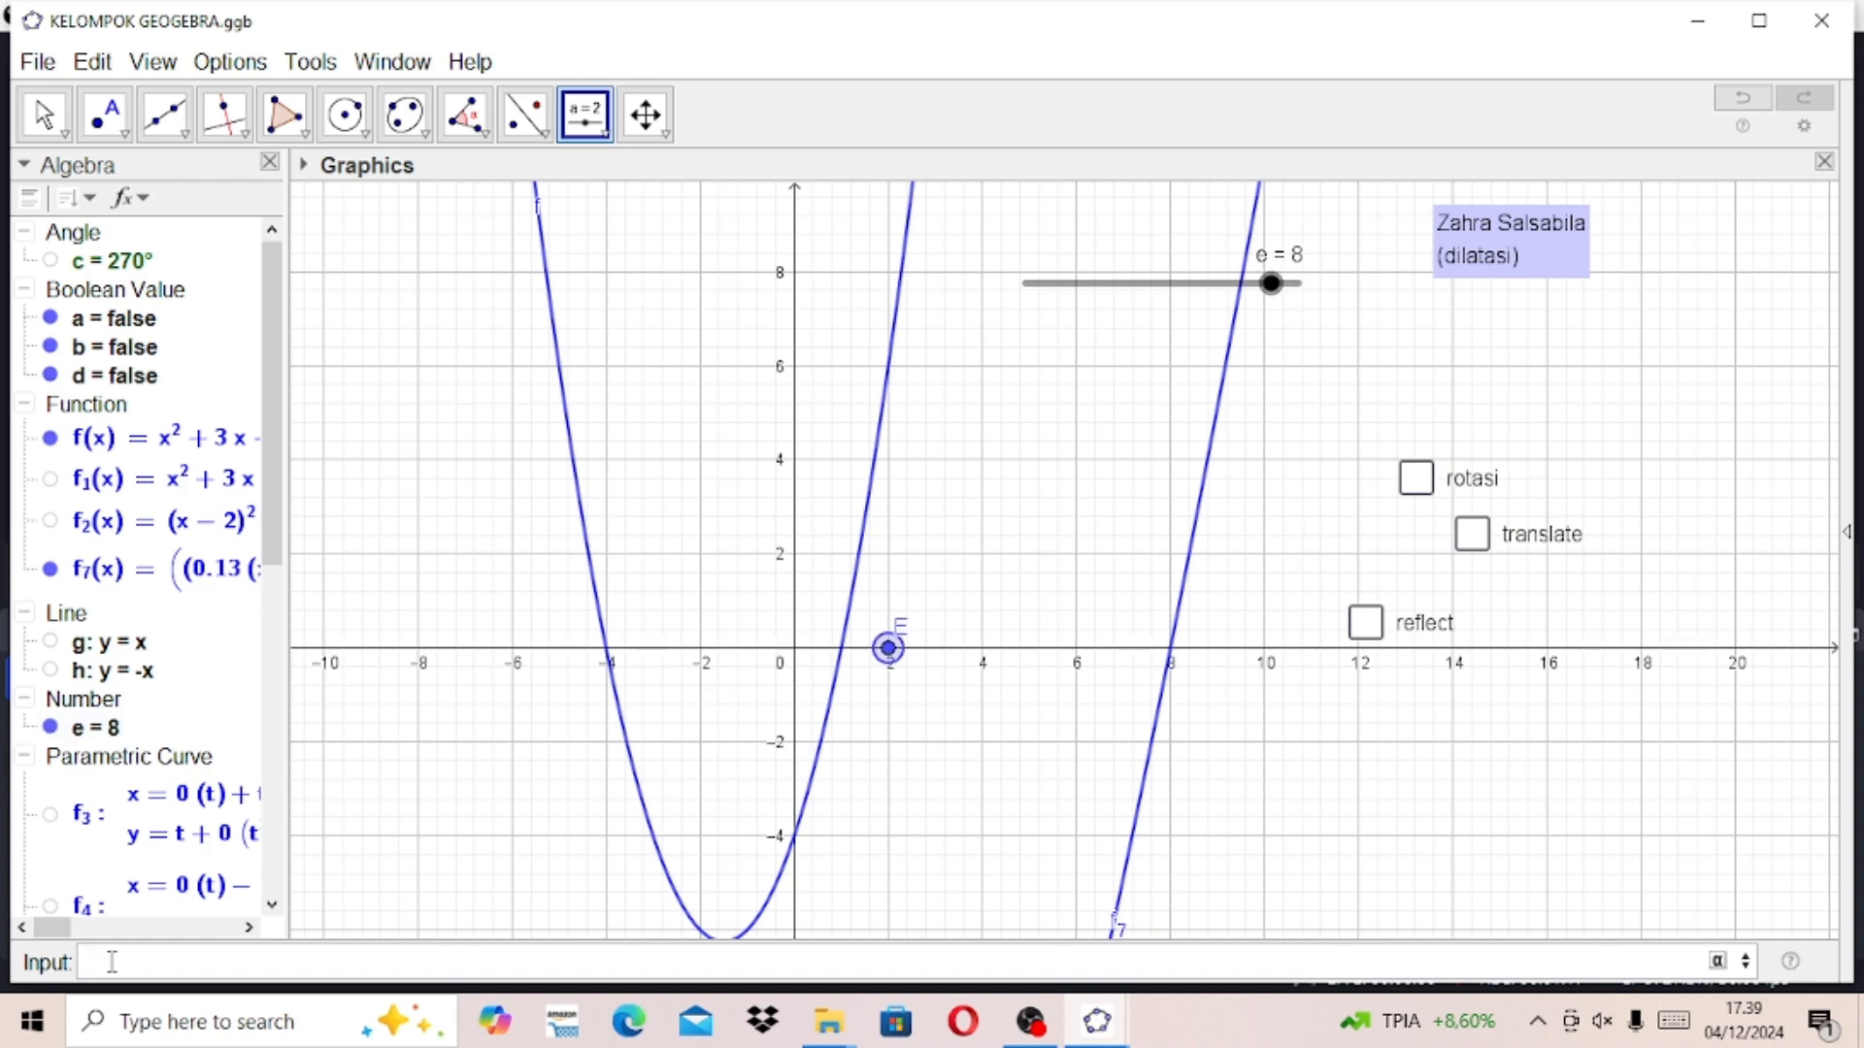
Step: Dilate function f by slider e about the point at (2,0) with the command Dilate(f, e, E), using the form with a dilation center point
text(dilate)
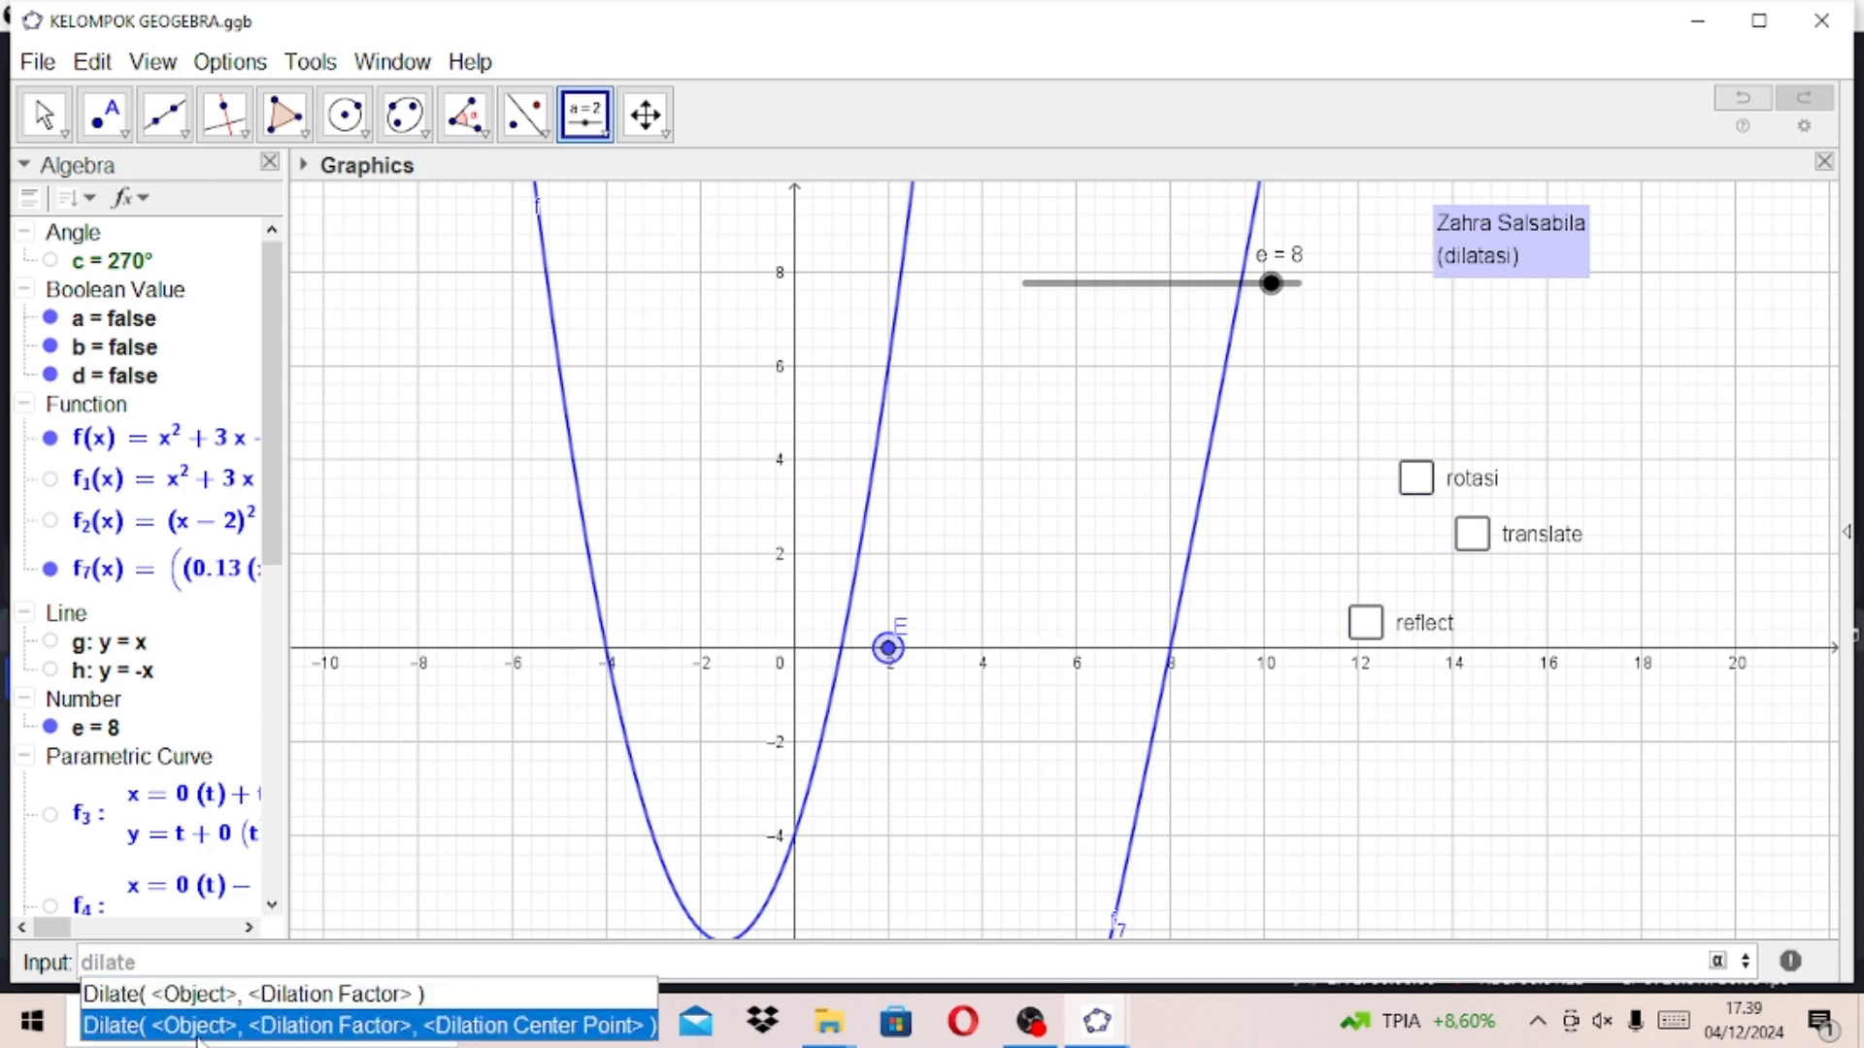
click(197, 1026)
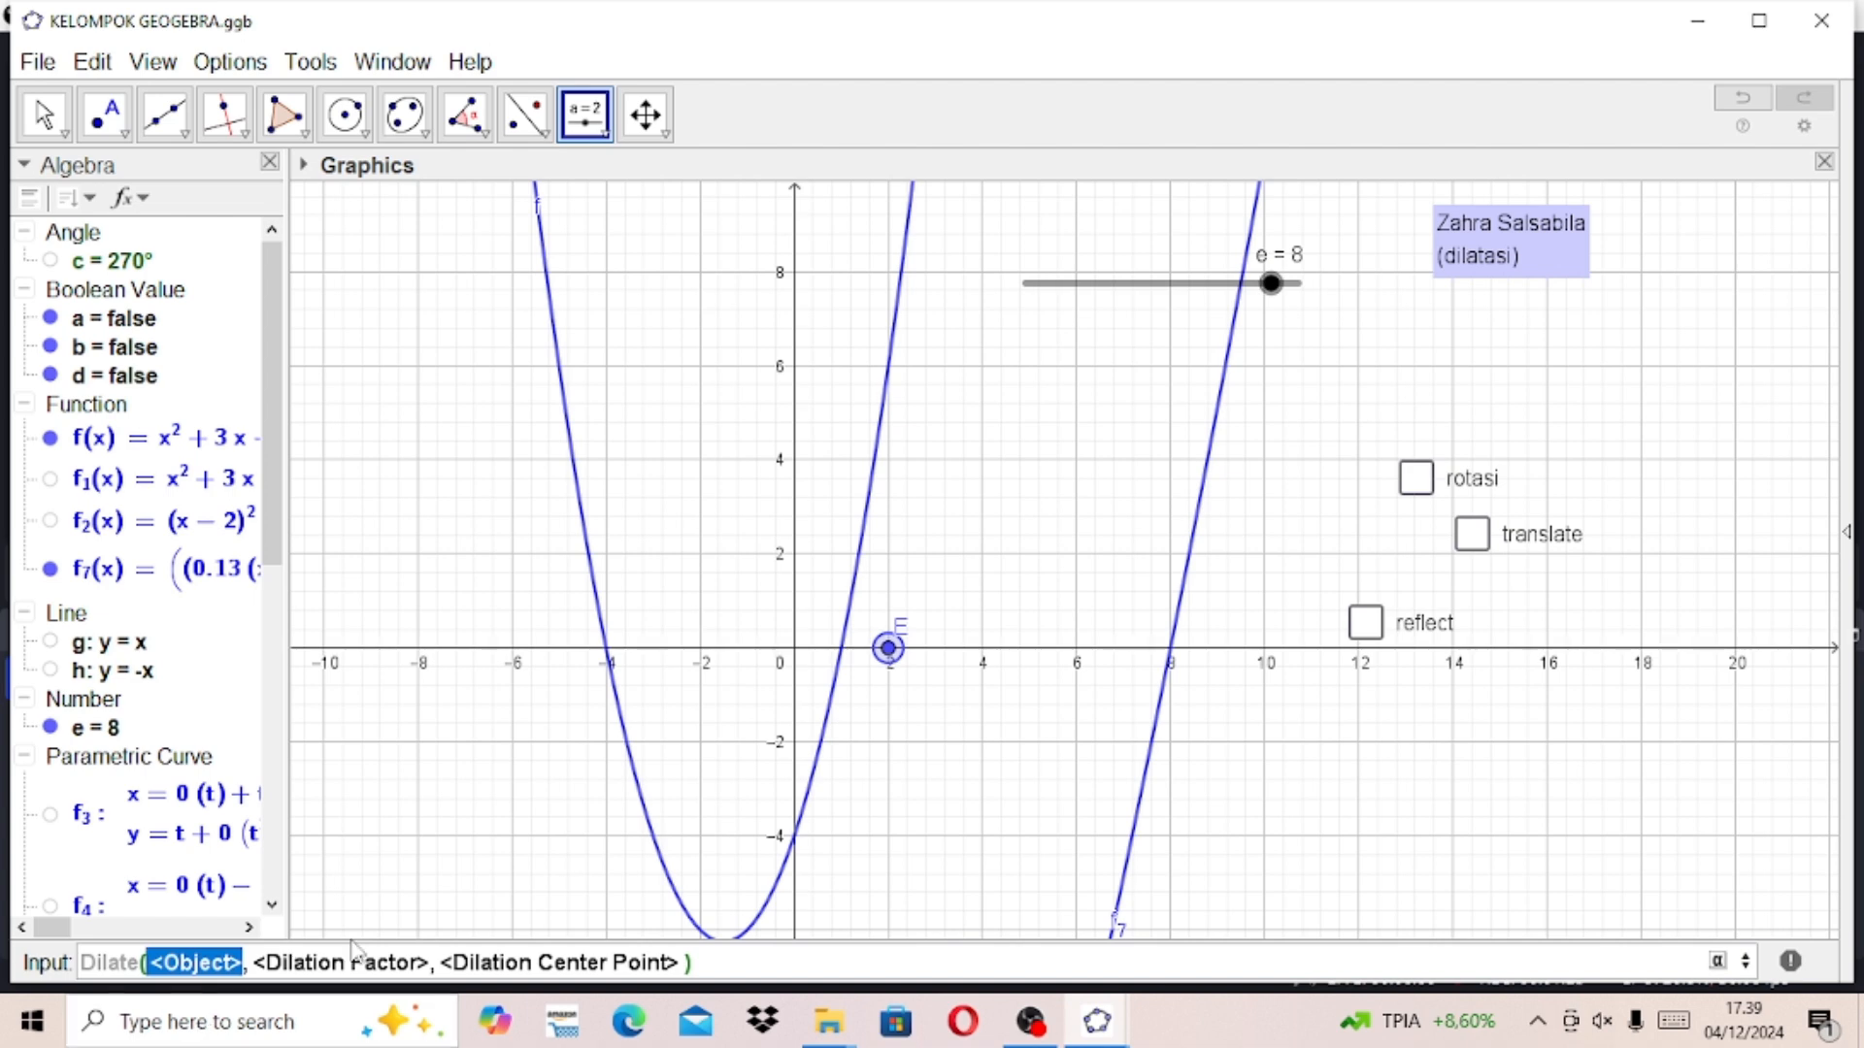
text(f)
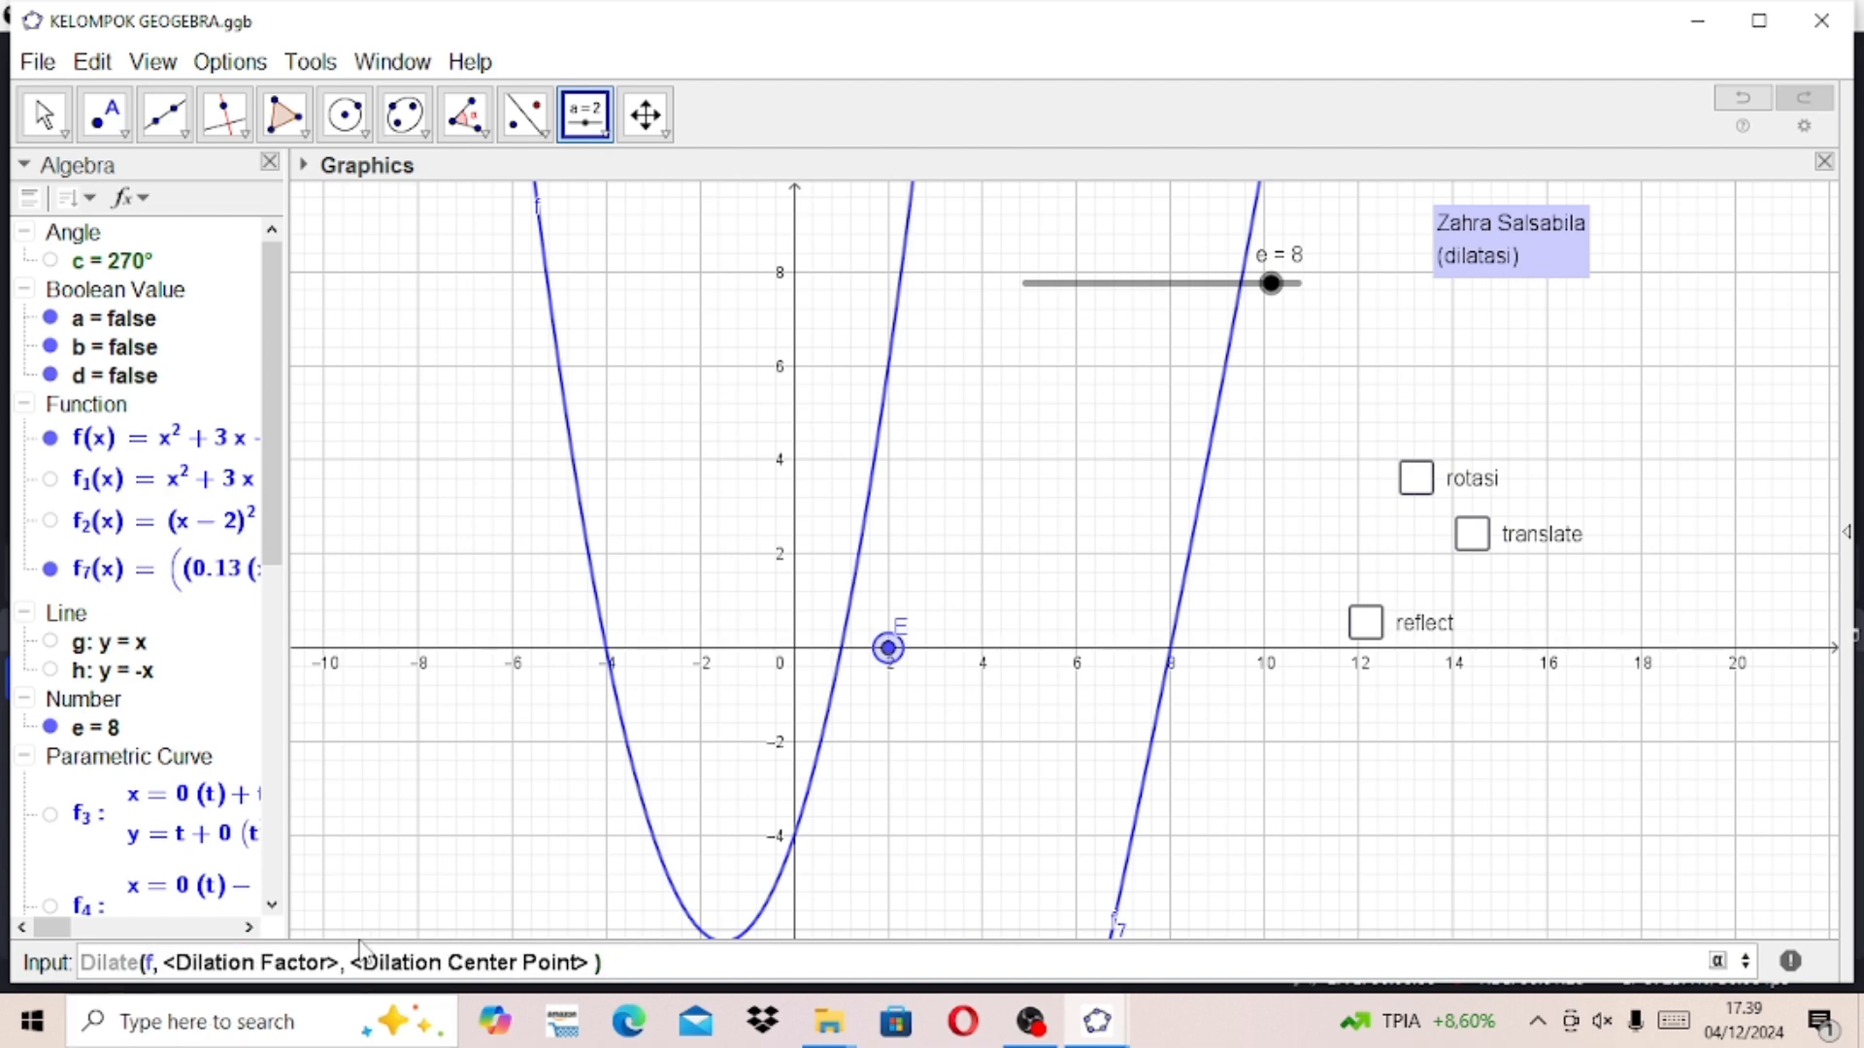
key(Tab)
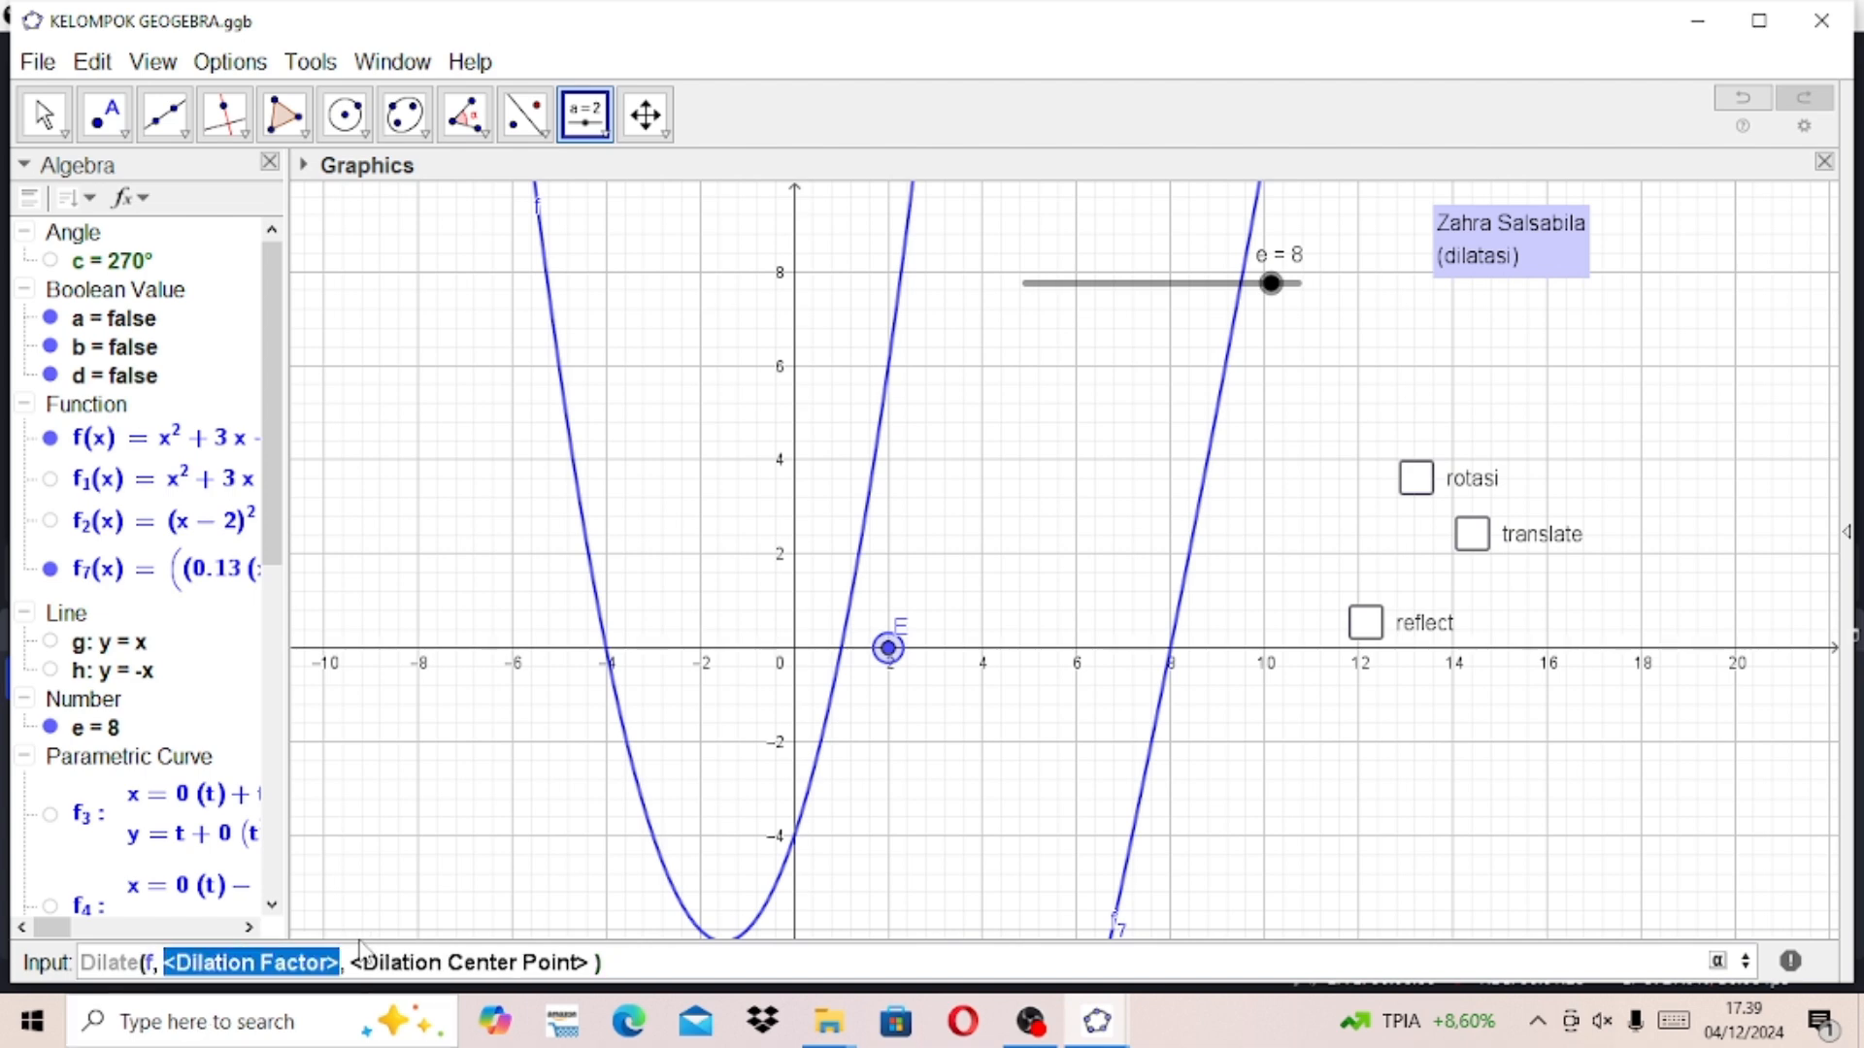
text(e)
key(Tab)
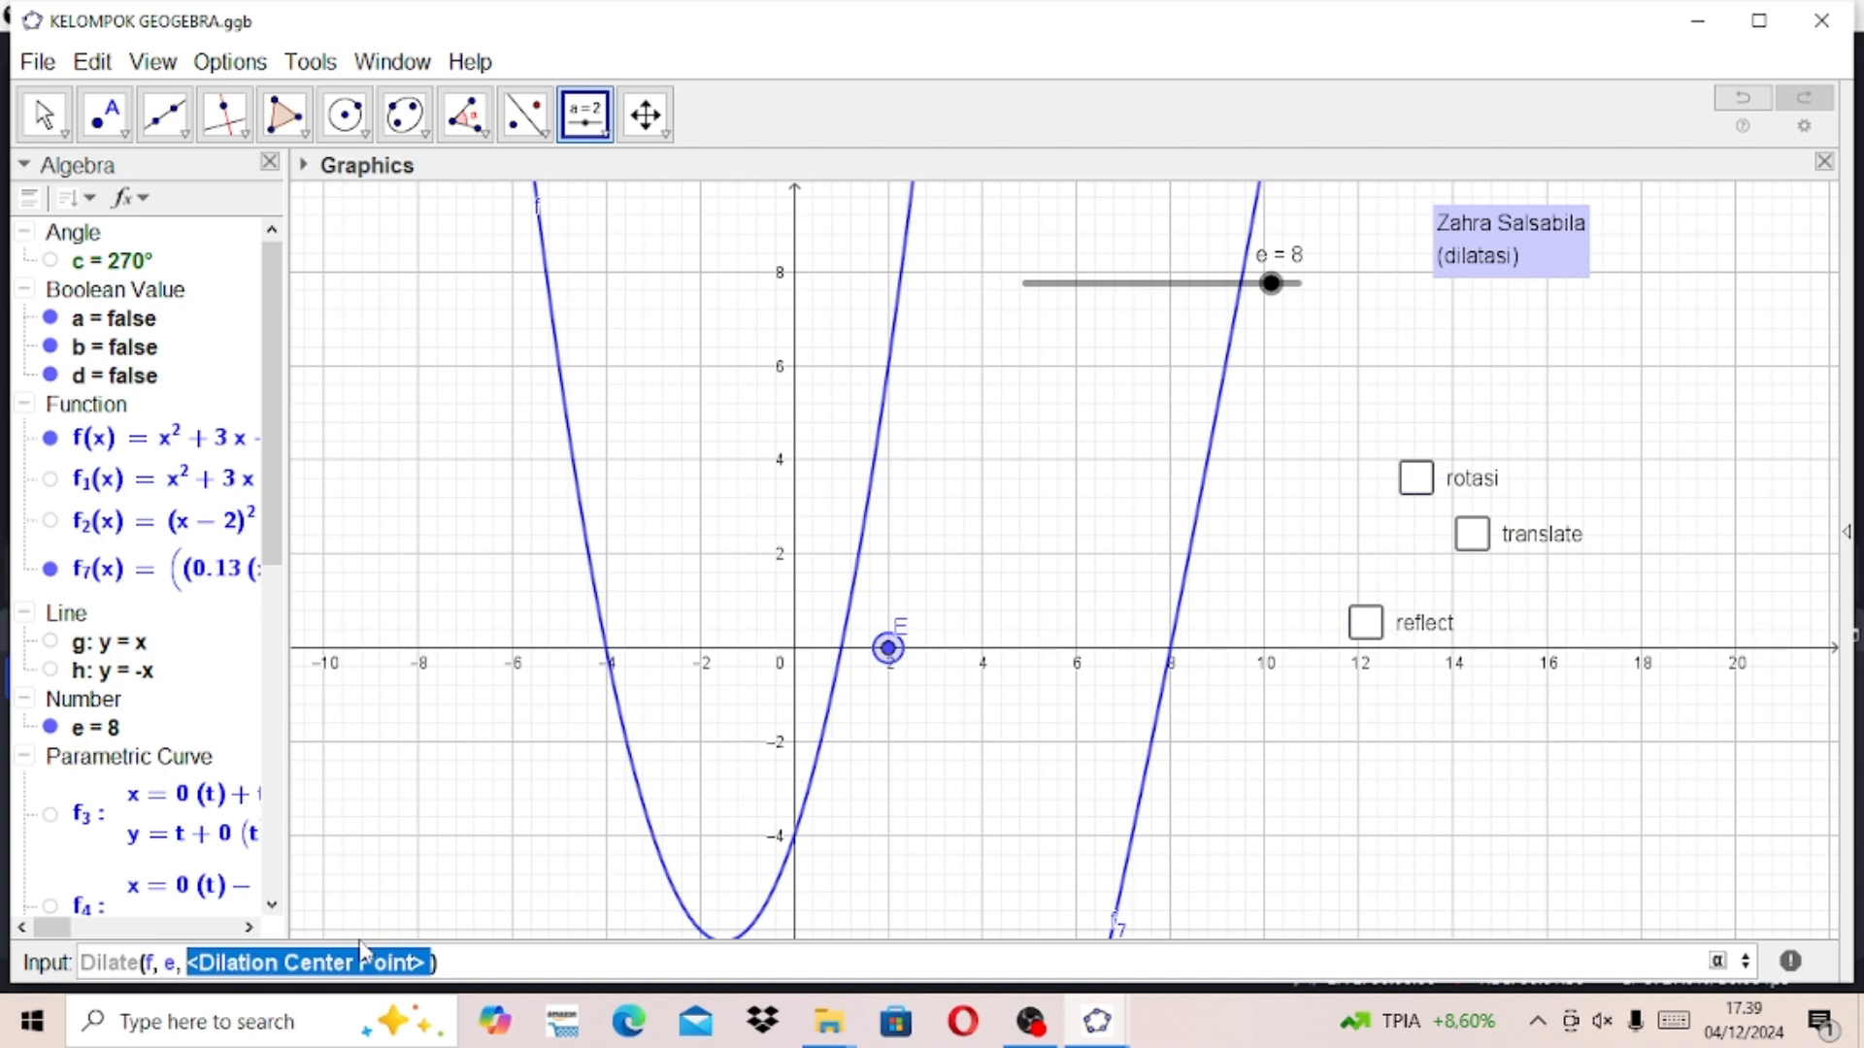
text(E)
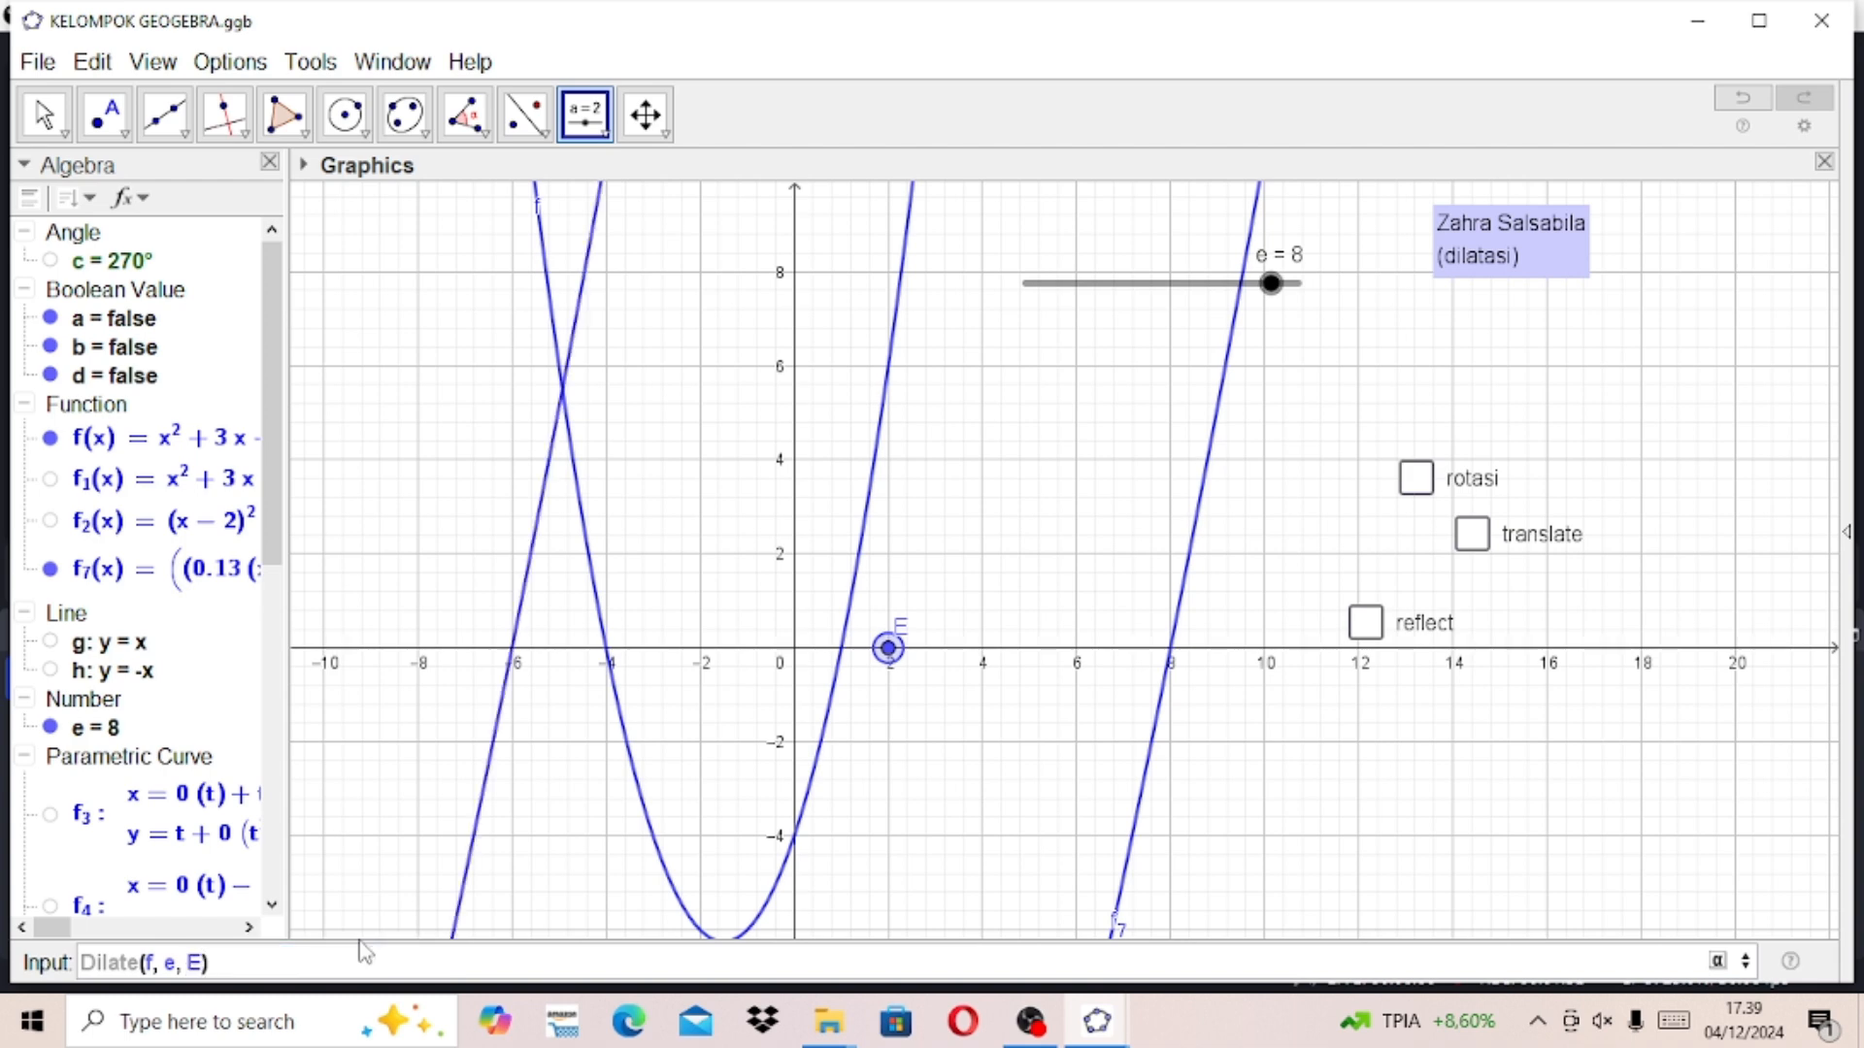
key(Return)
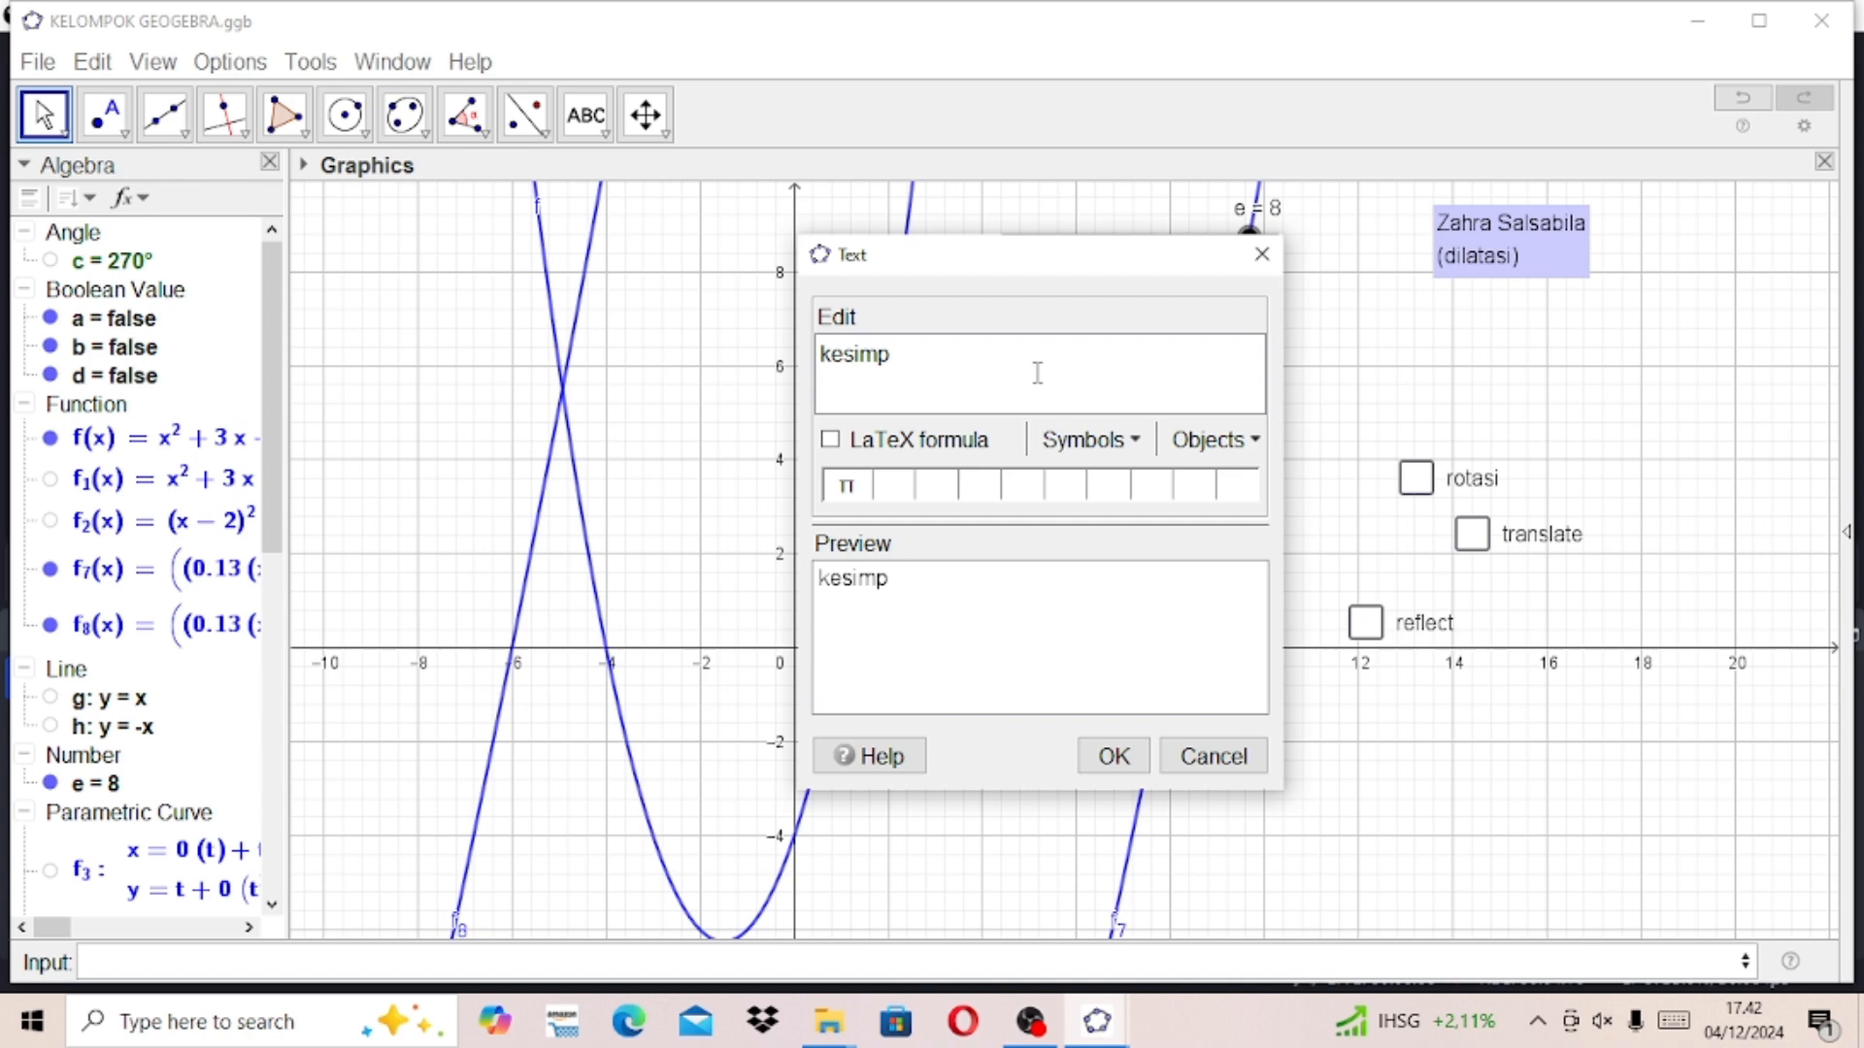
Step: Head the text with "kesimpulannya:" and write "a. translate" on the second line
text(ulannya)
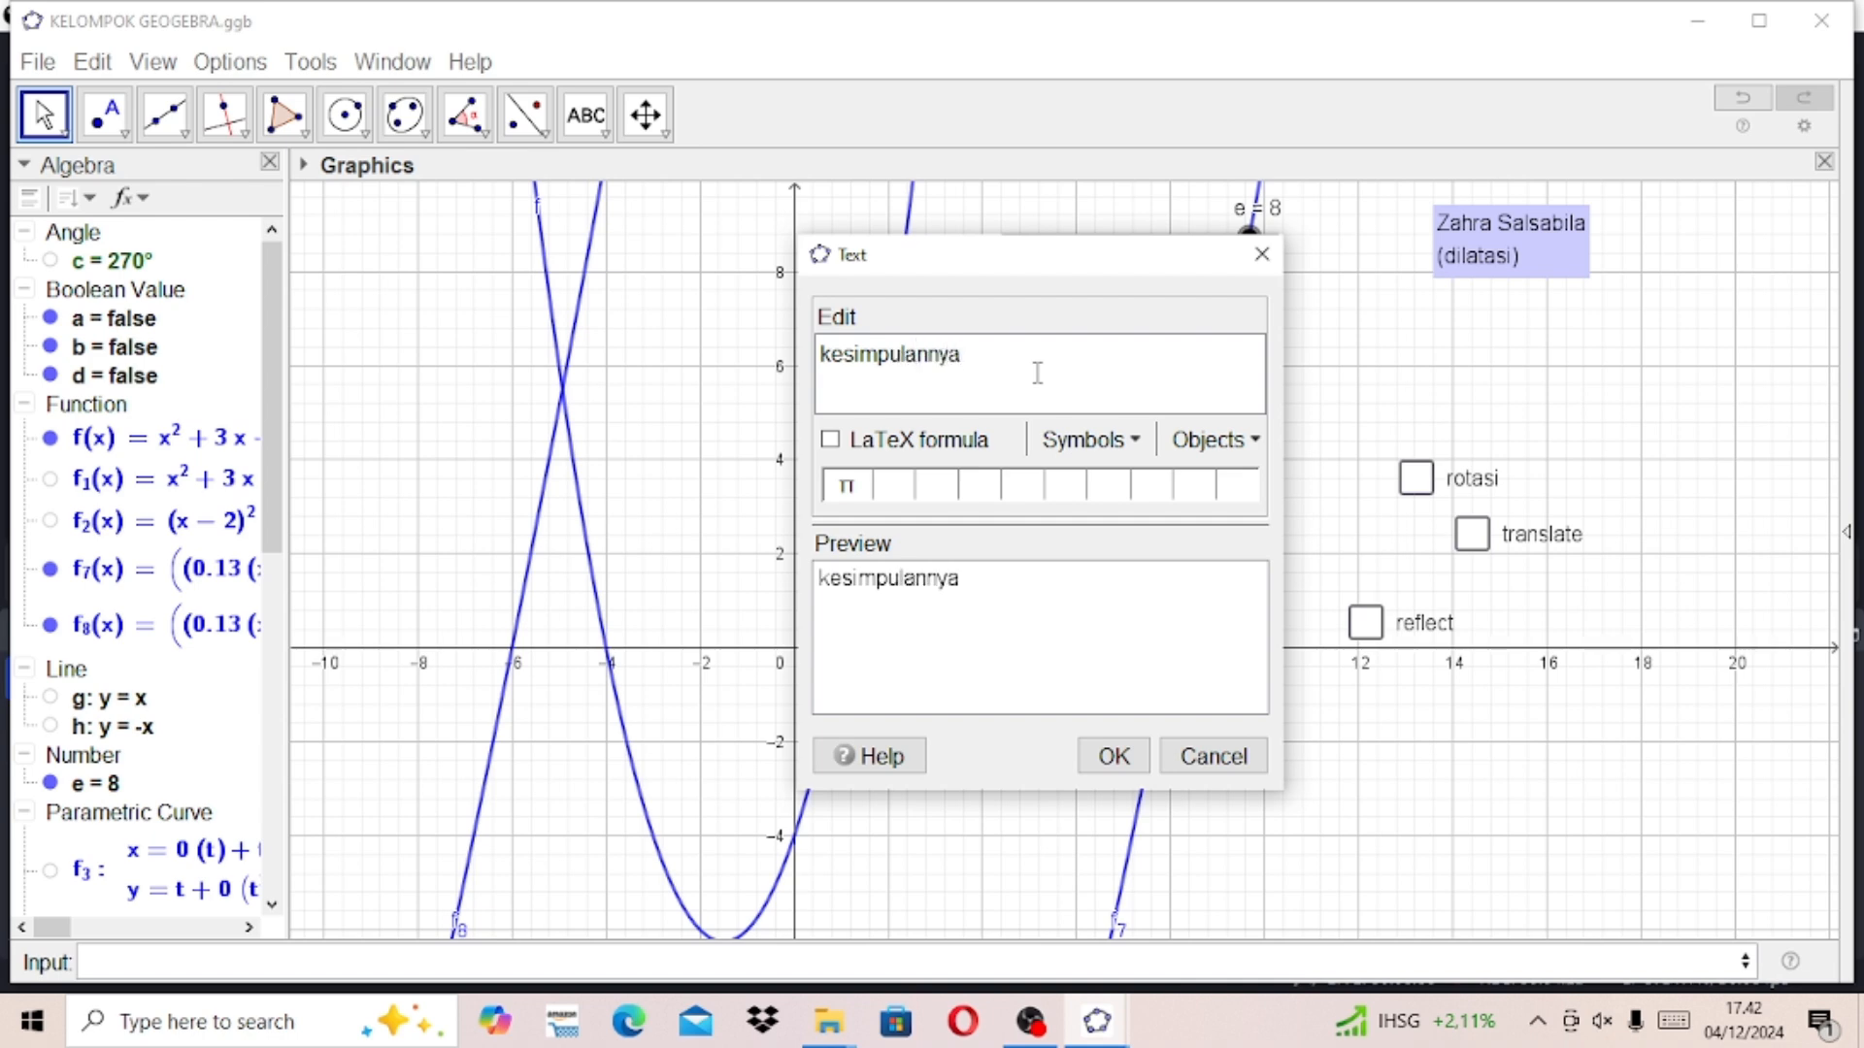
text(:)
key(Return)
text(a. translate)
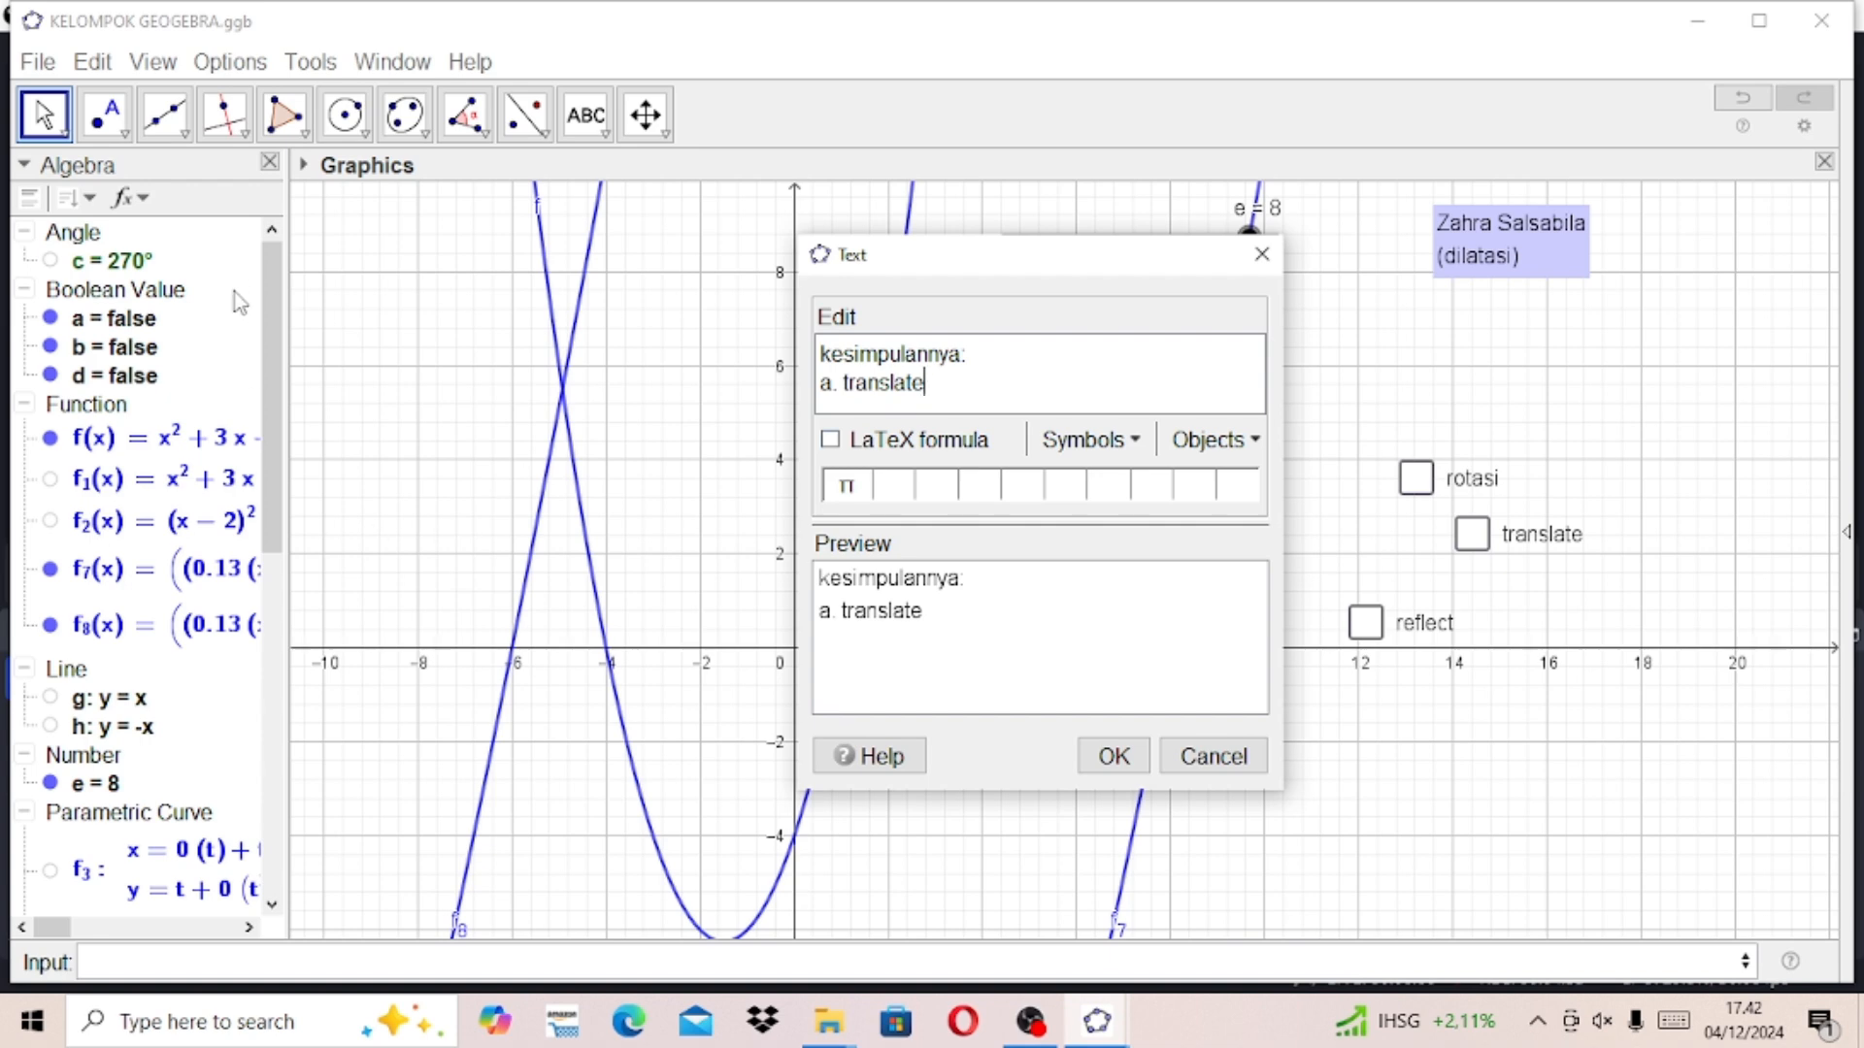
Step: Show the translation objects and insert a reference to object f_{1} after "a. translate"
click(1419, 479)
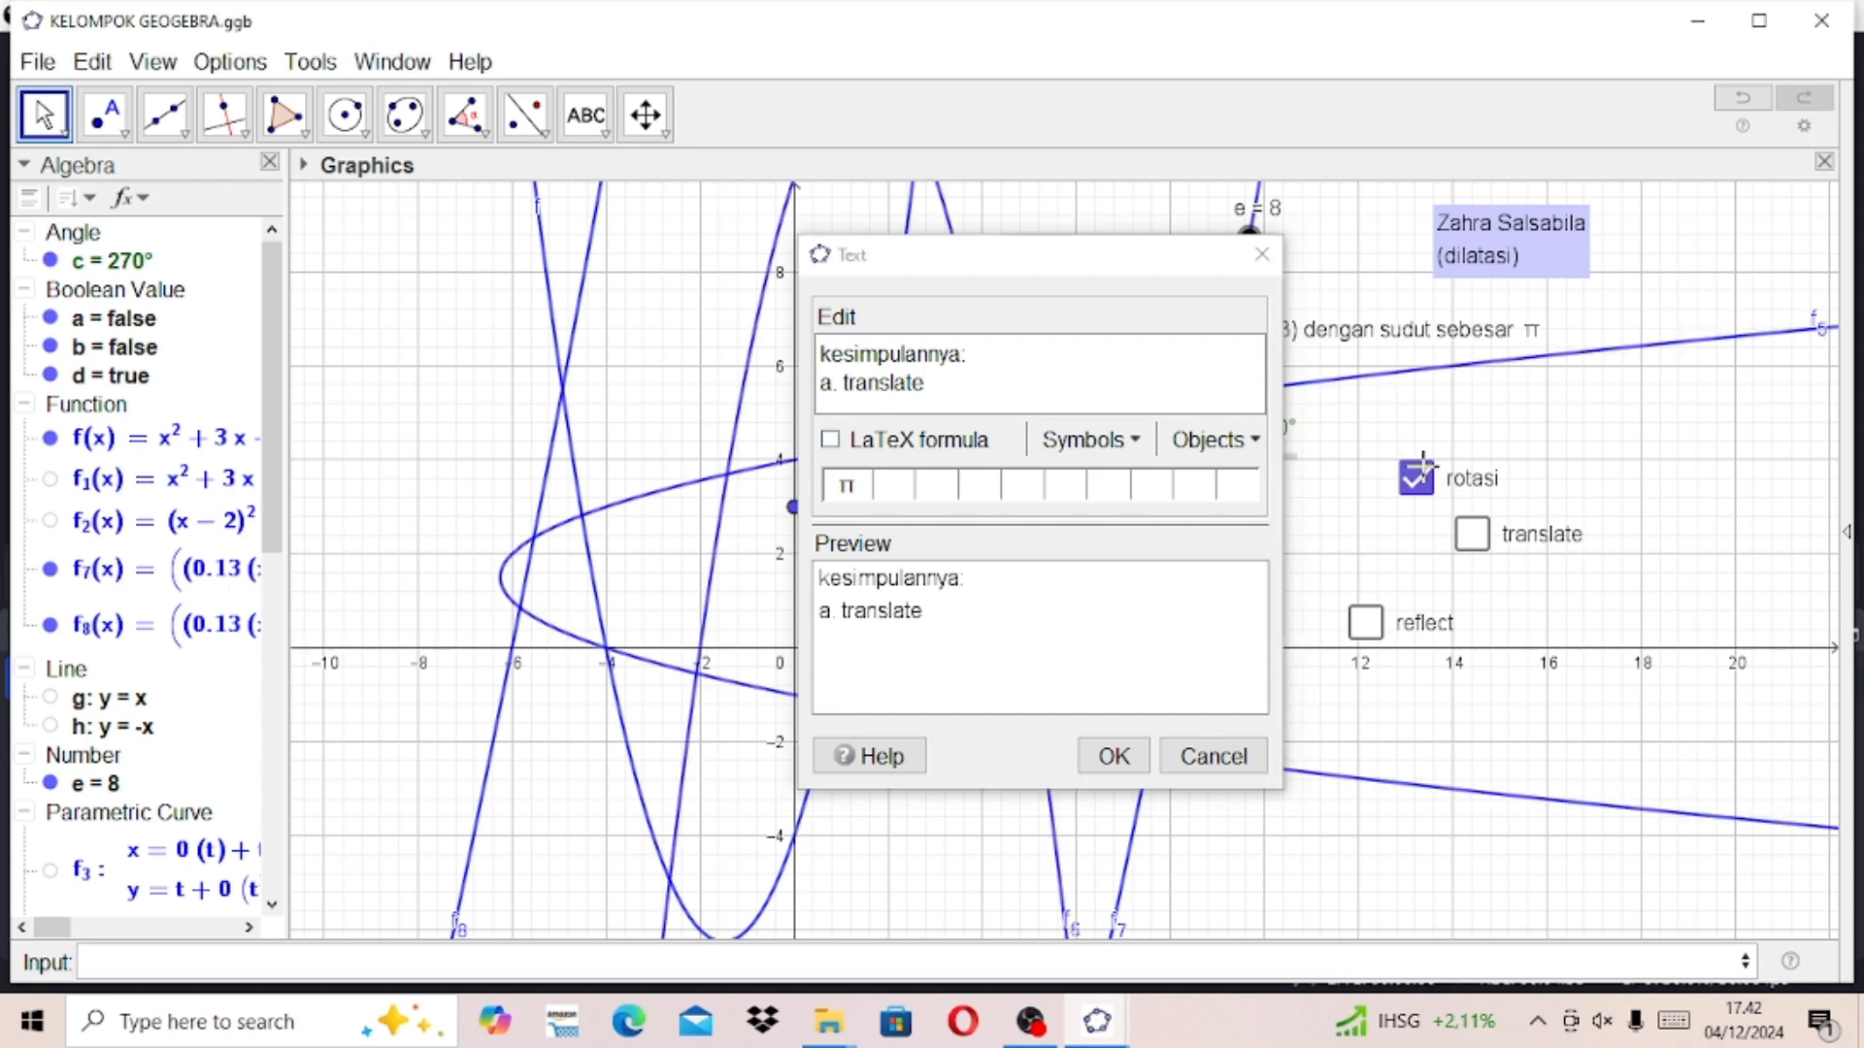
click(1417, 479)
click(1472, 535)
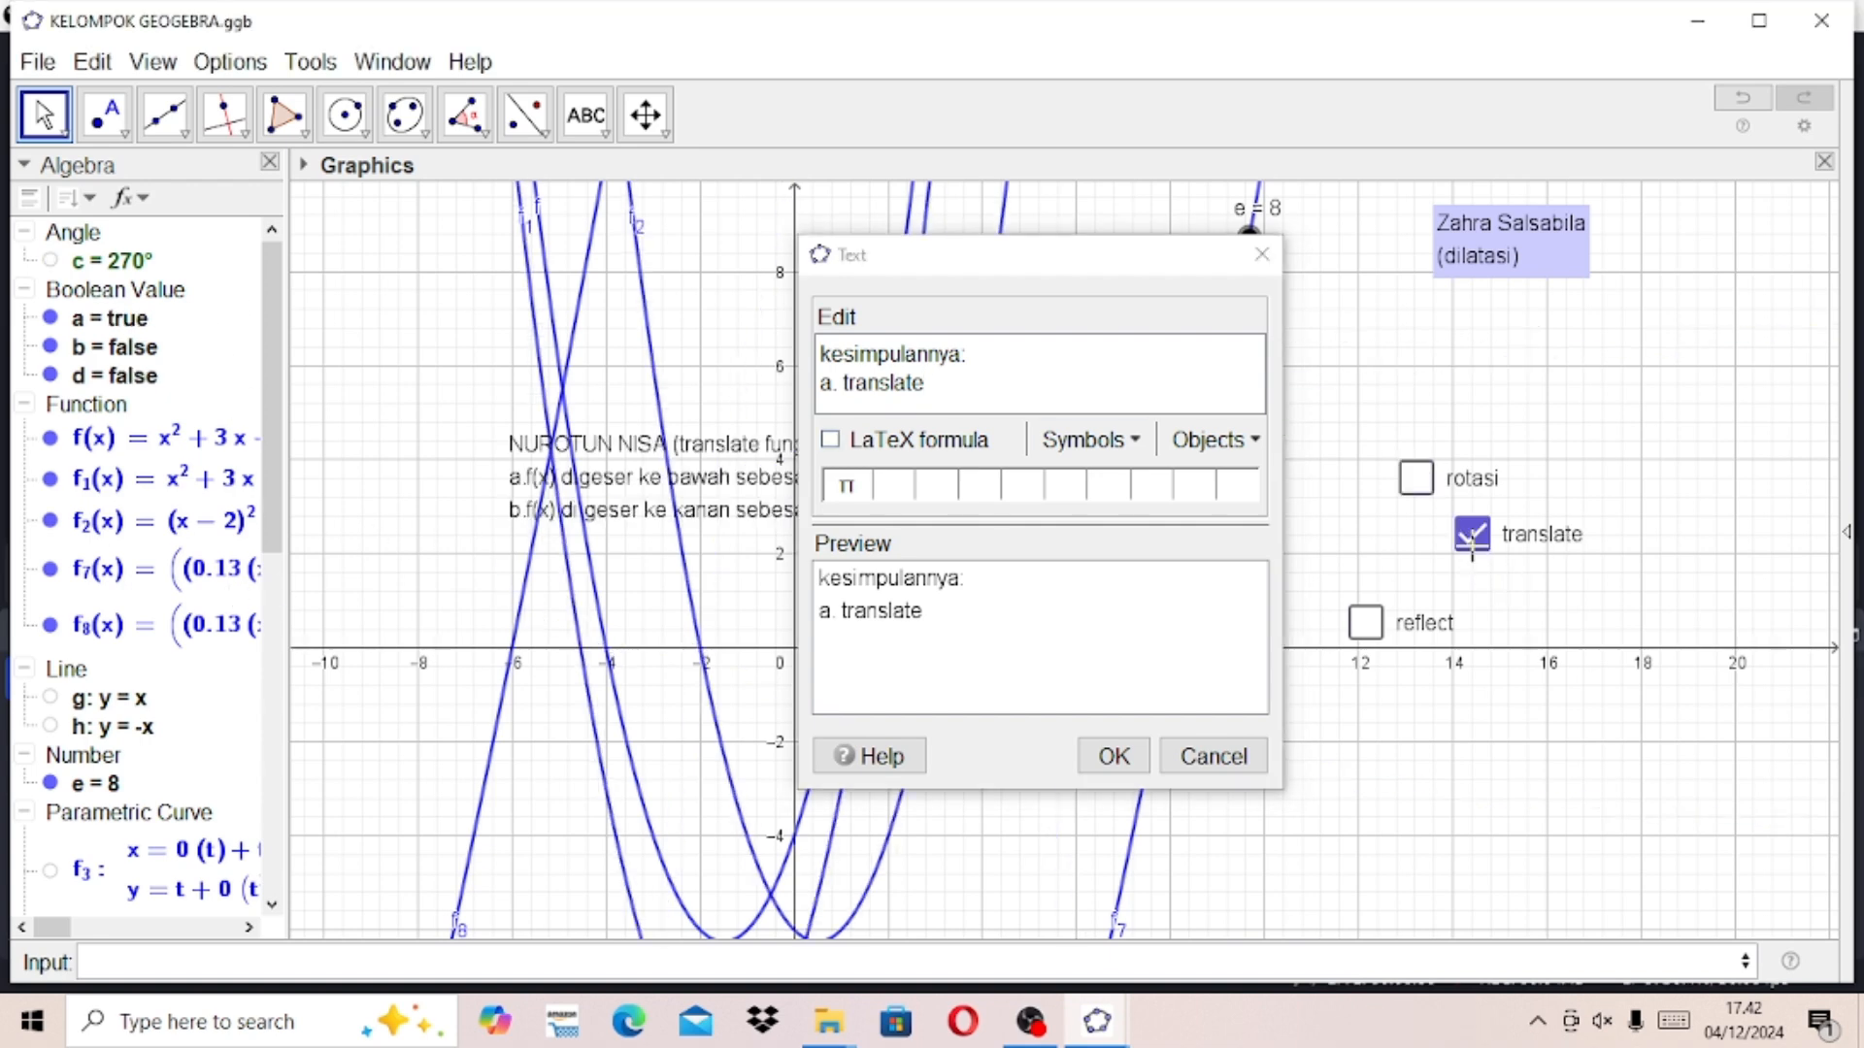
click(1215, 442)
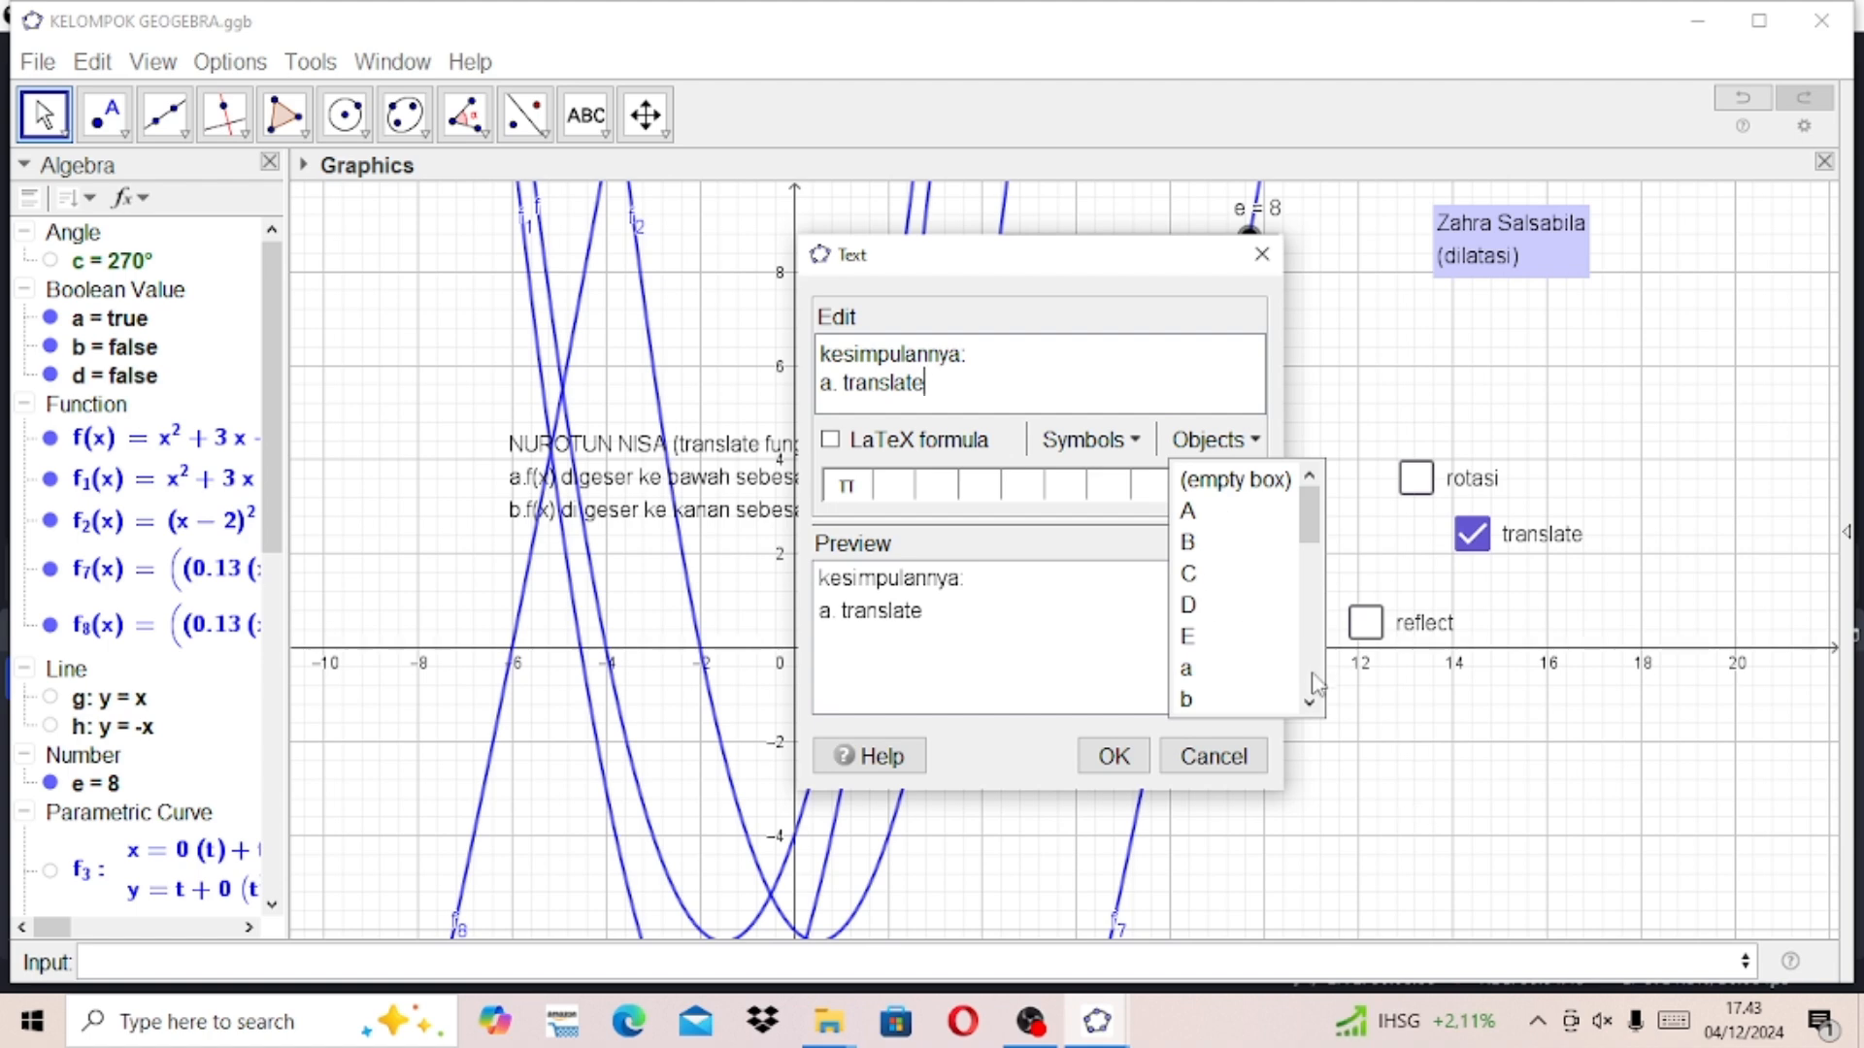
scroll(1311, 685, down, 2)
click(1200, 670)
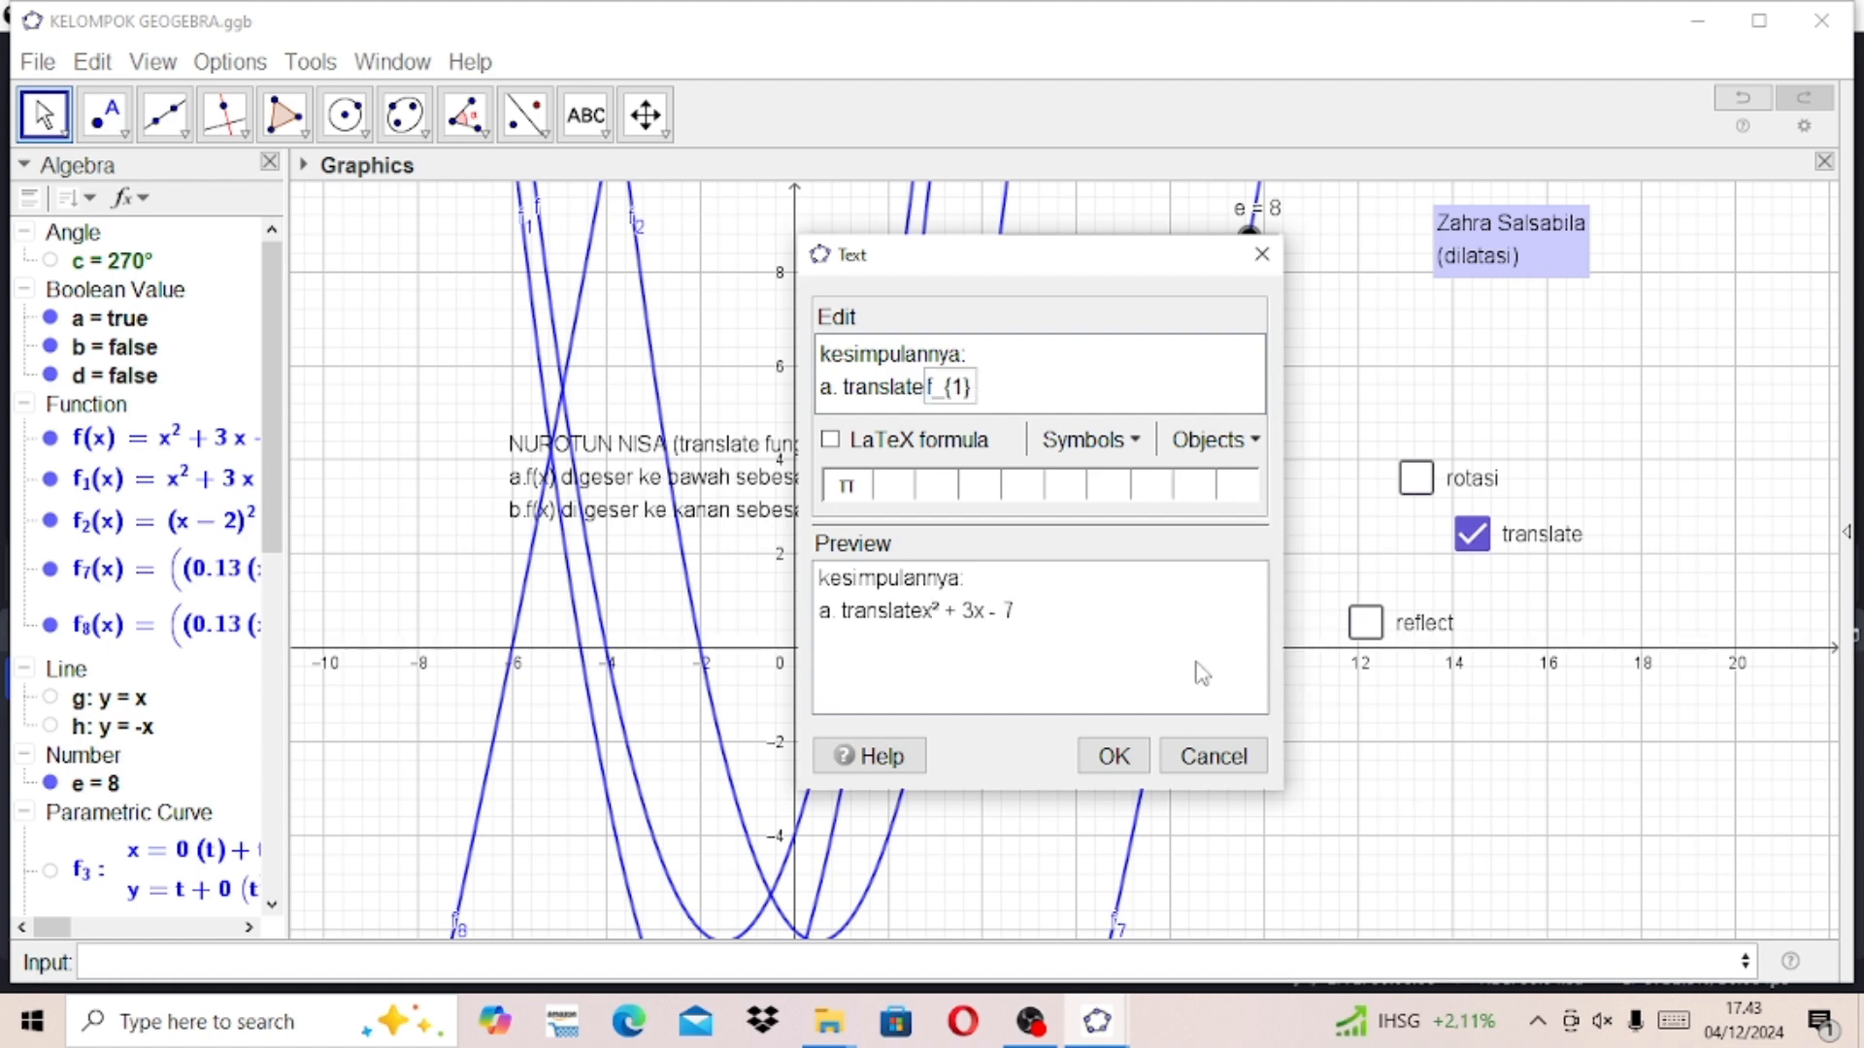
Step: Add the line "b. translate" to the text, ending with a reference to object f_{2}
key(Return)
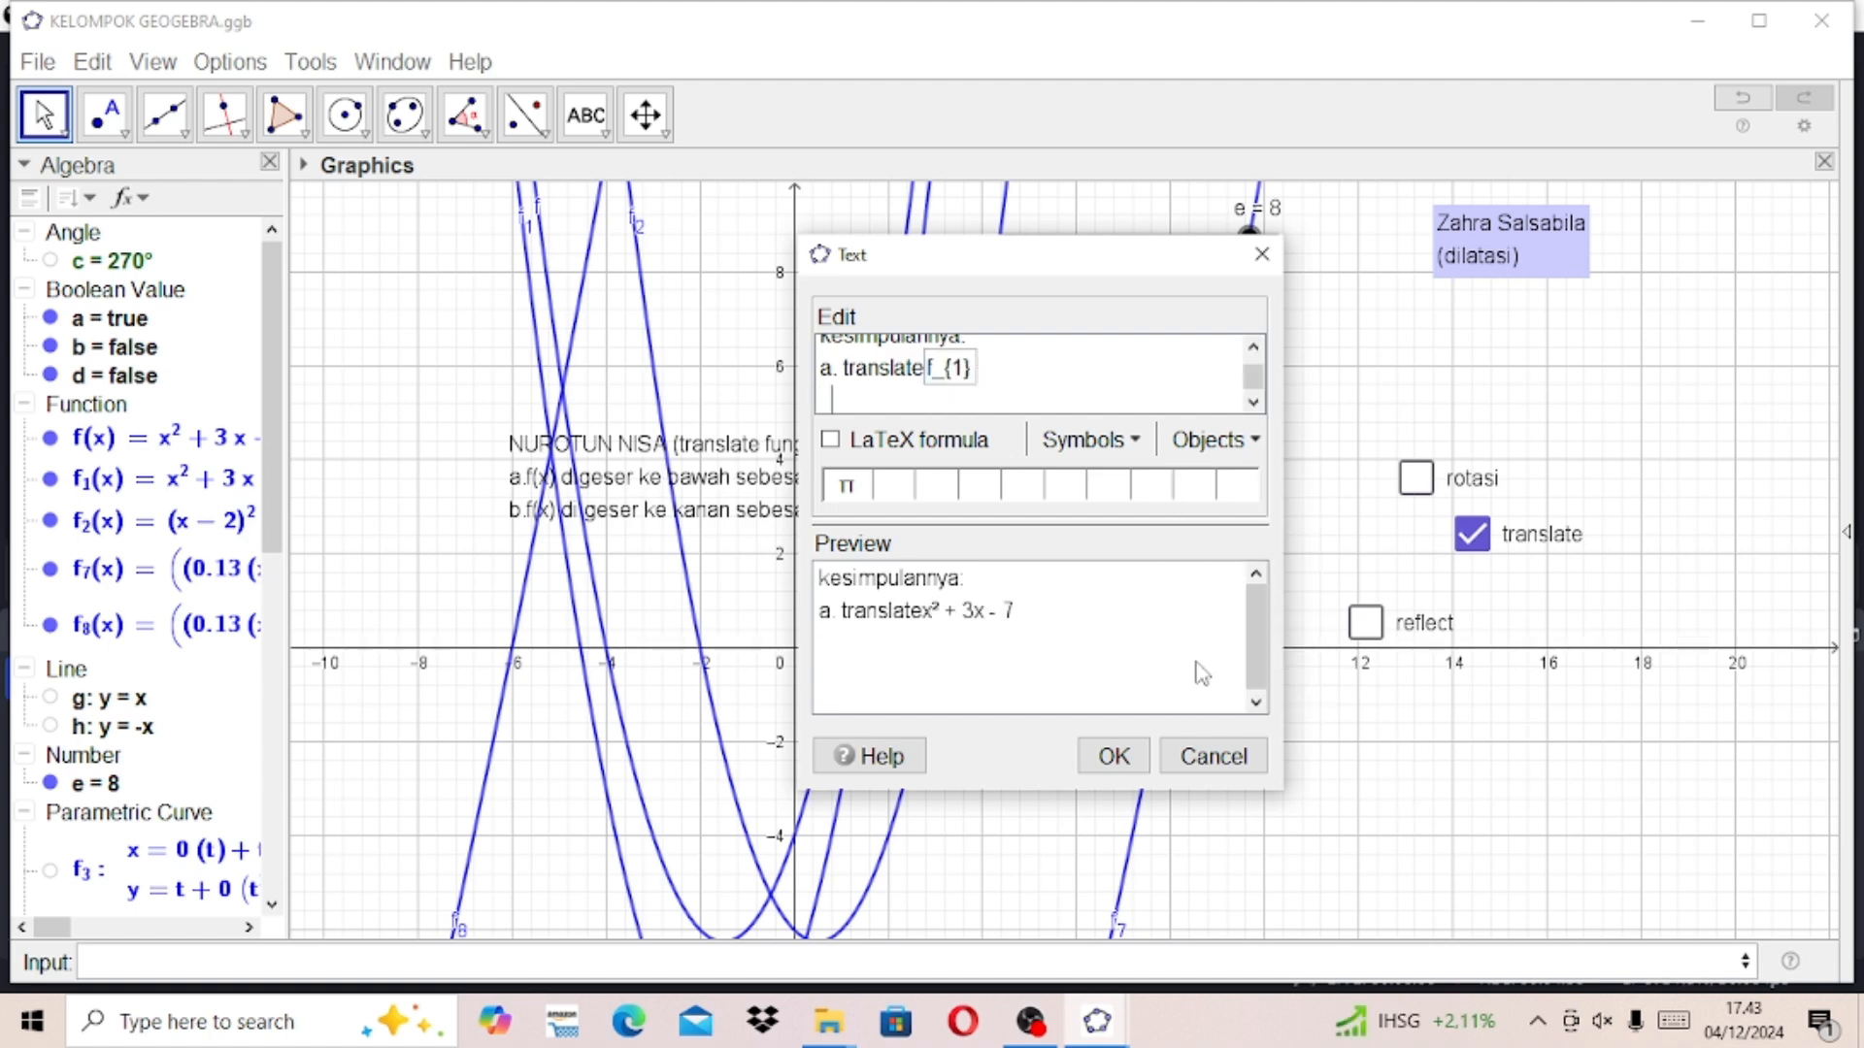
text(b. translate)
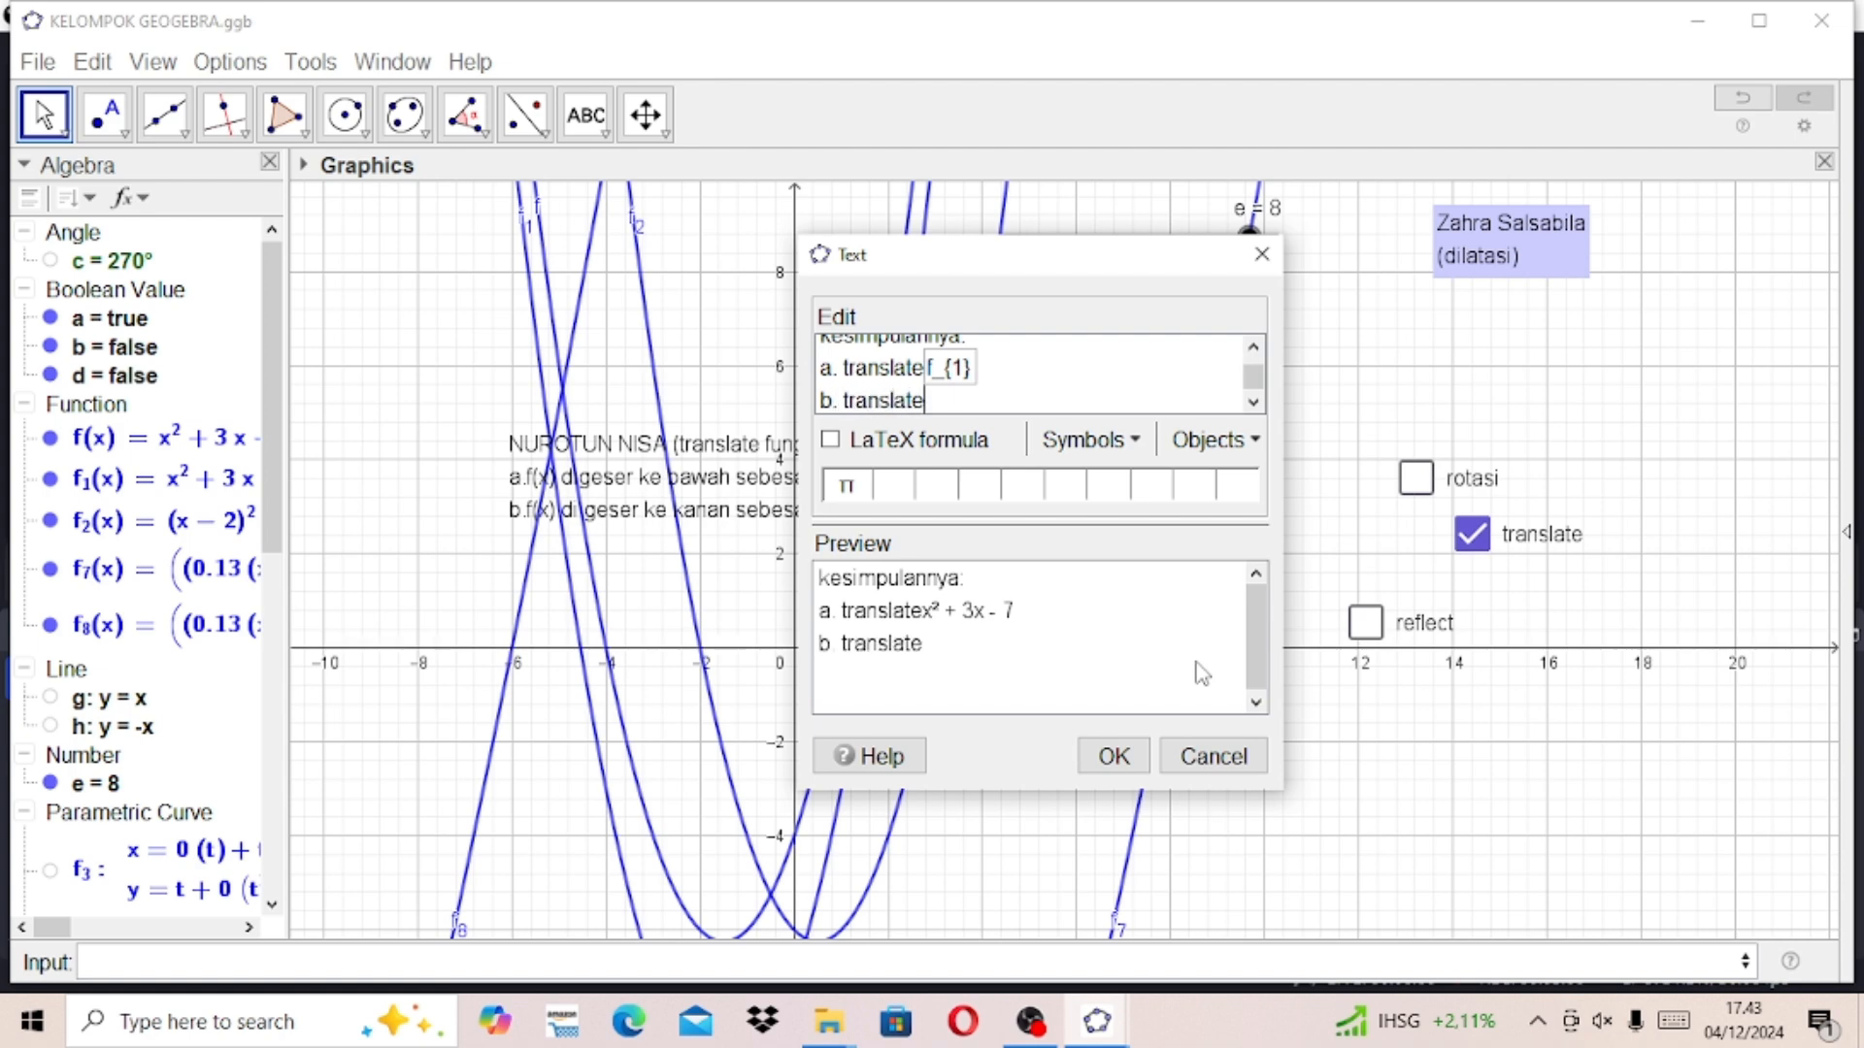
click(1213, 440)
click(1231, 697)
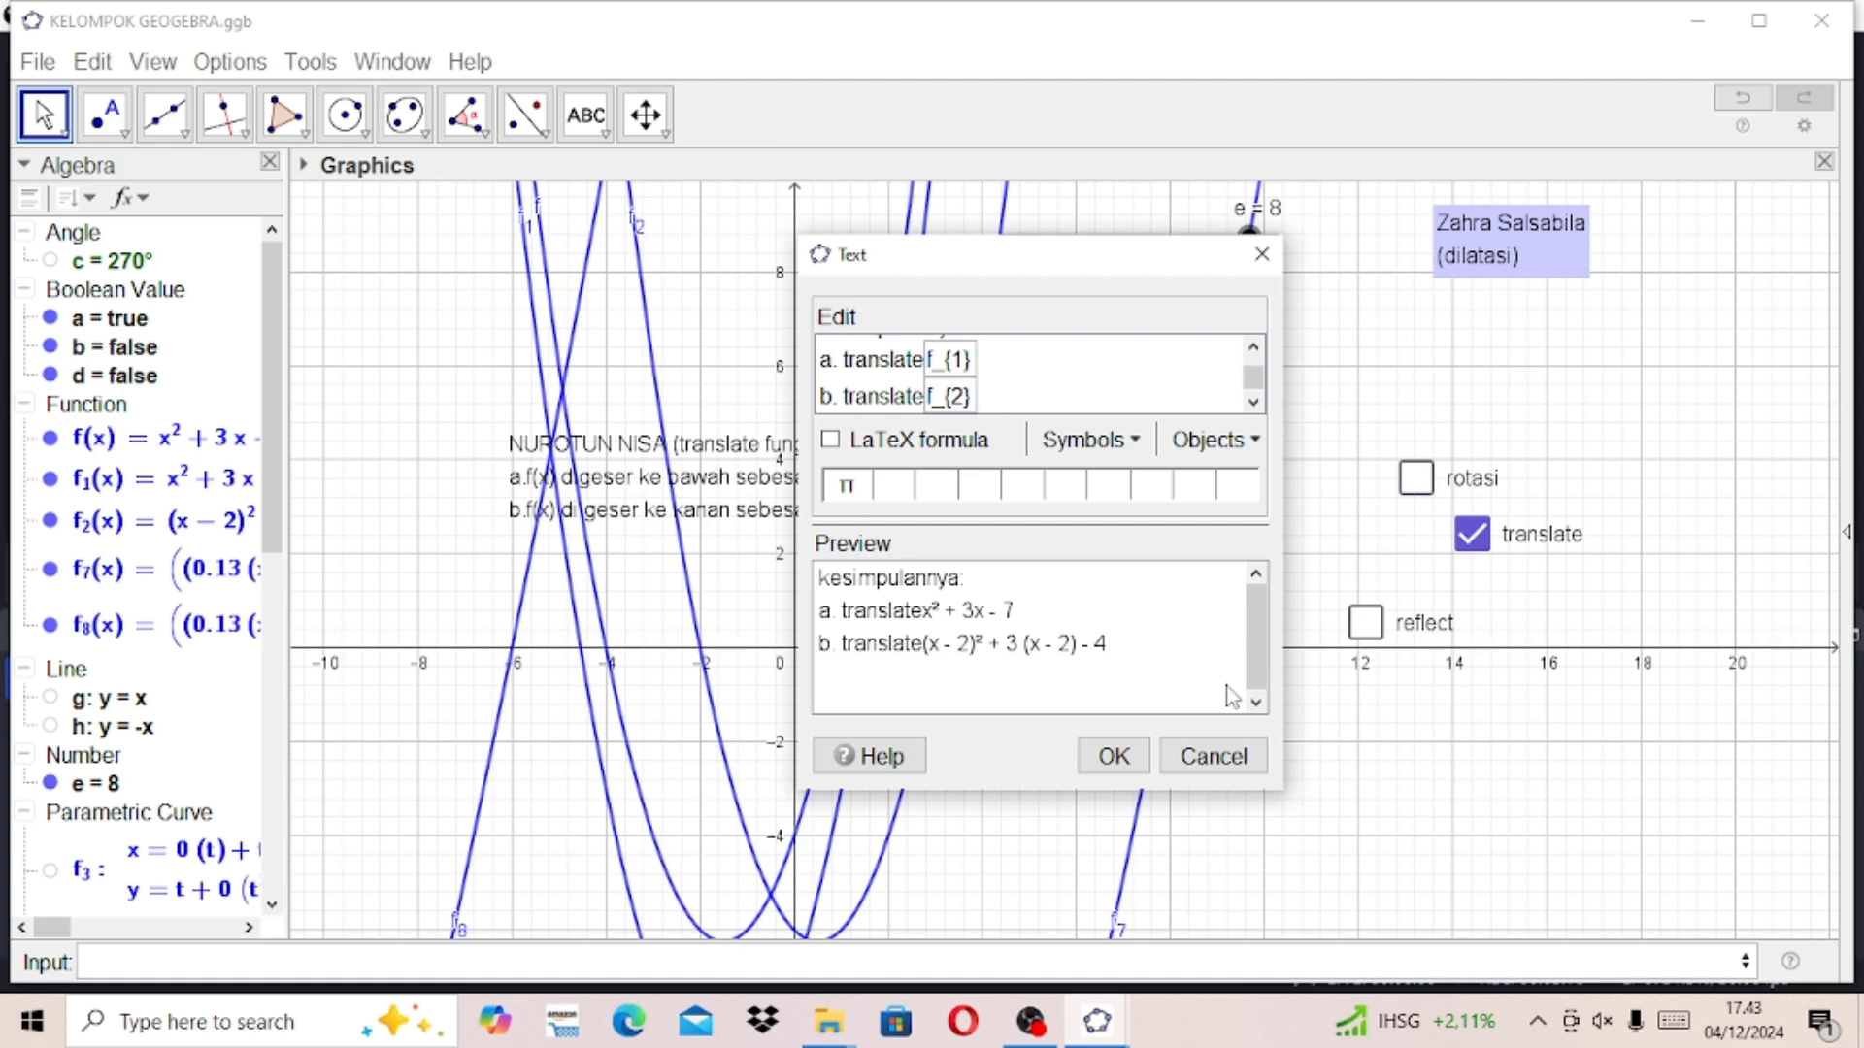
Step: Add the line "c. reflect" with a reference to object f_{3}, showing the reflection objects instead of the translation ones
key(Return)
text(c.)
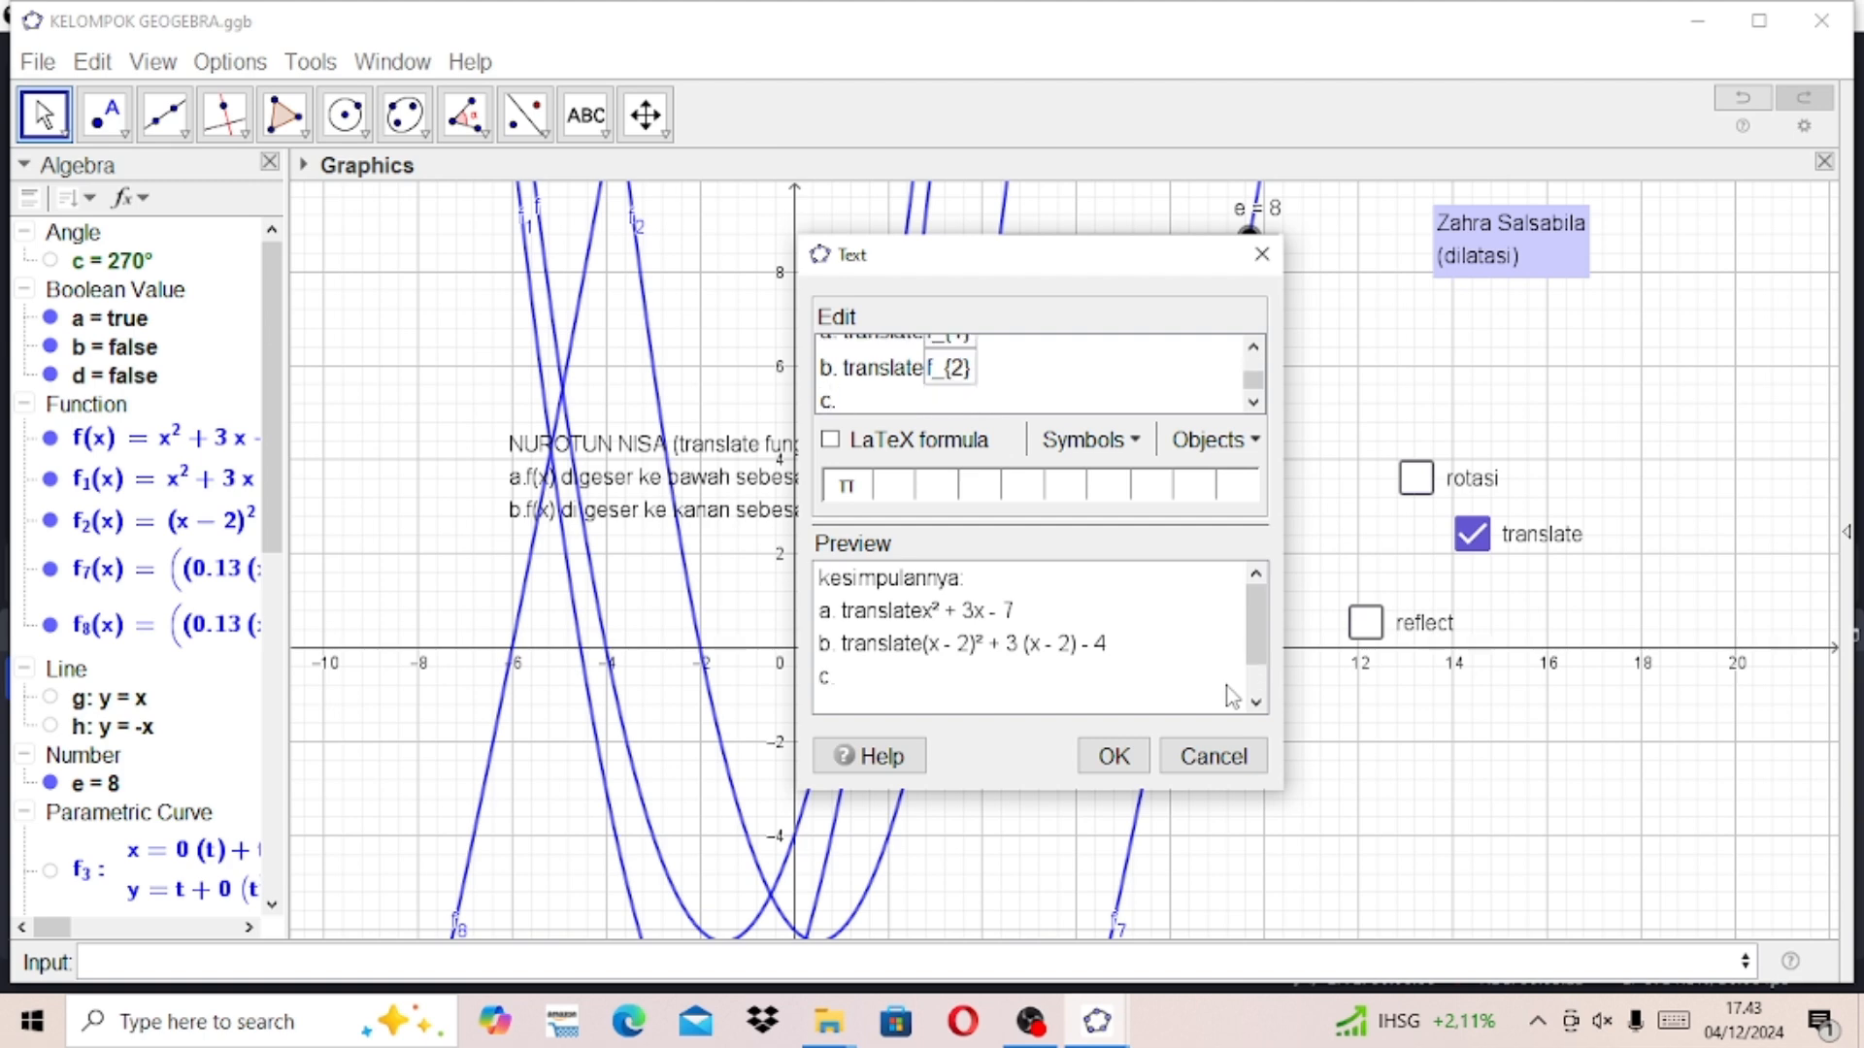
click(1467, 535)
click(1359, 621)
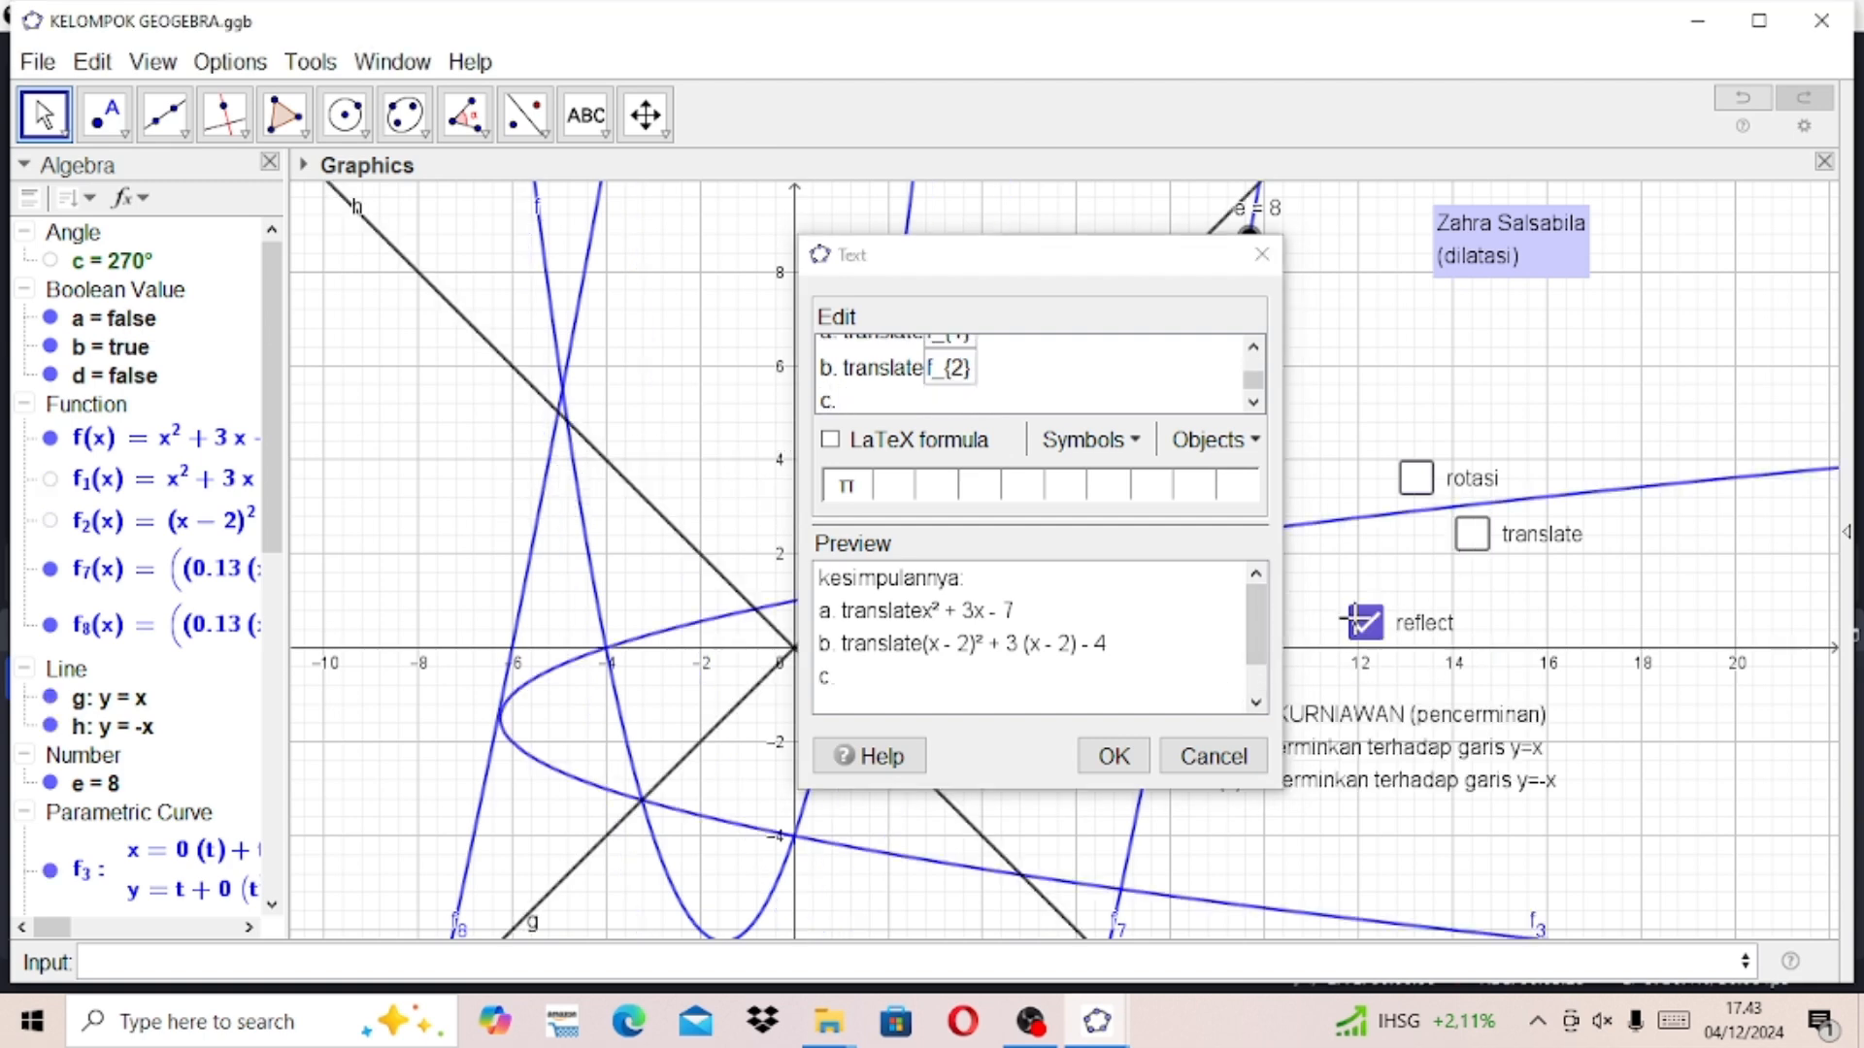
click(885, 400)
text(ref)
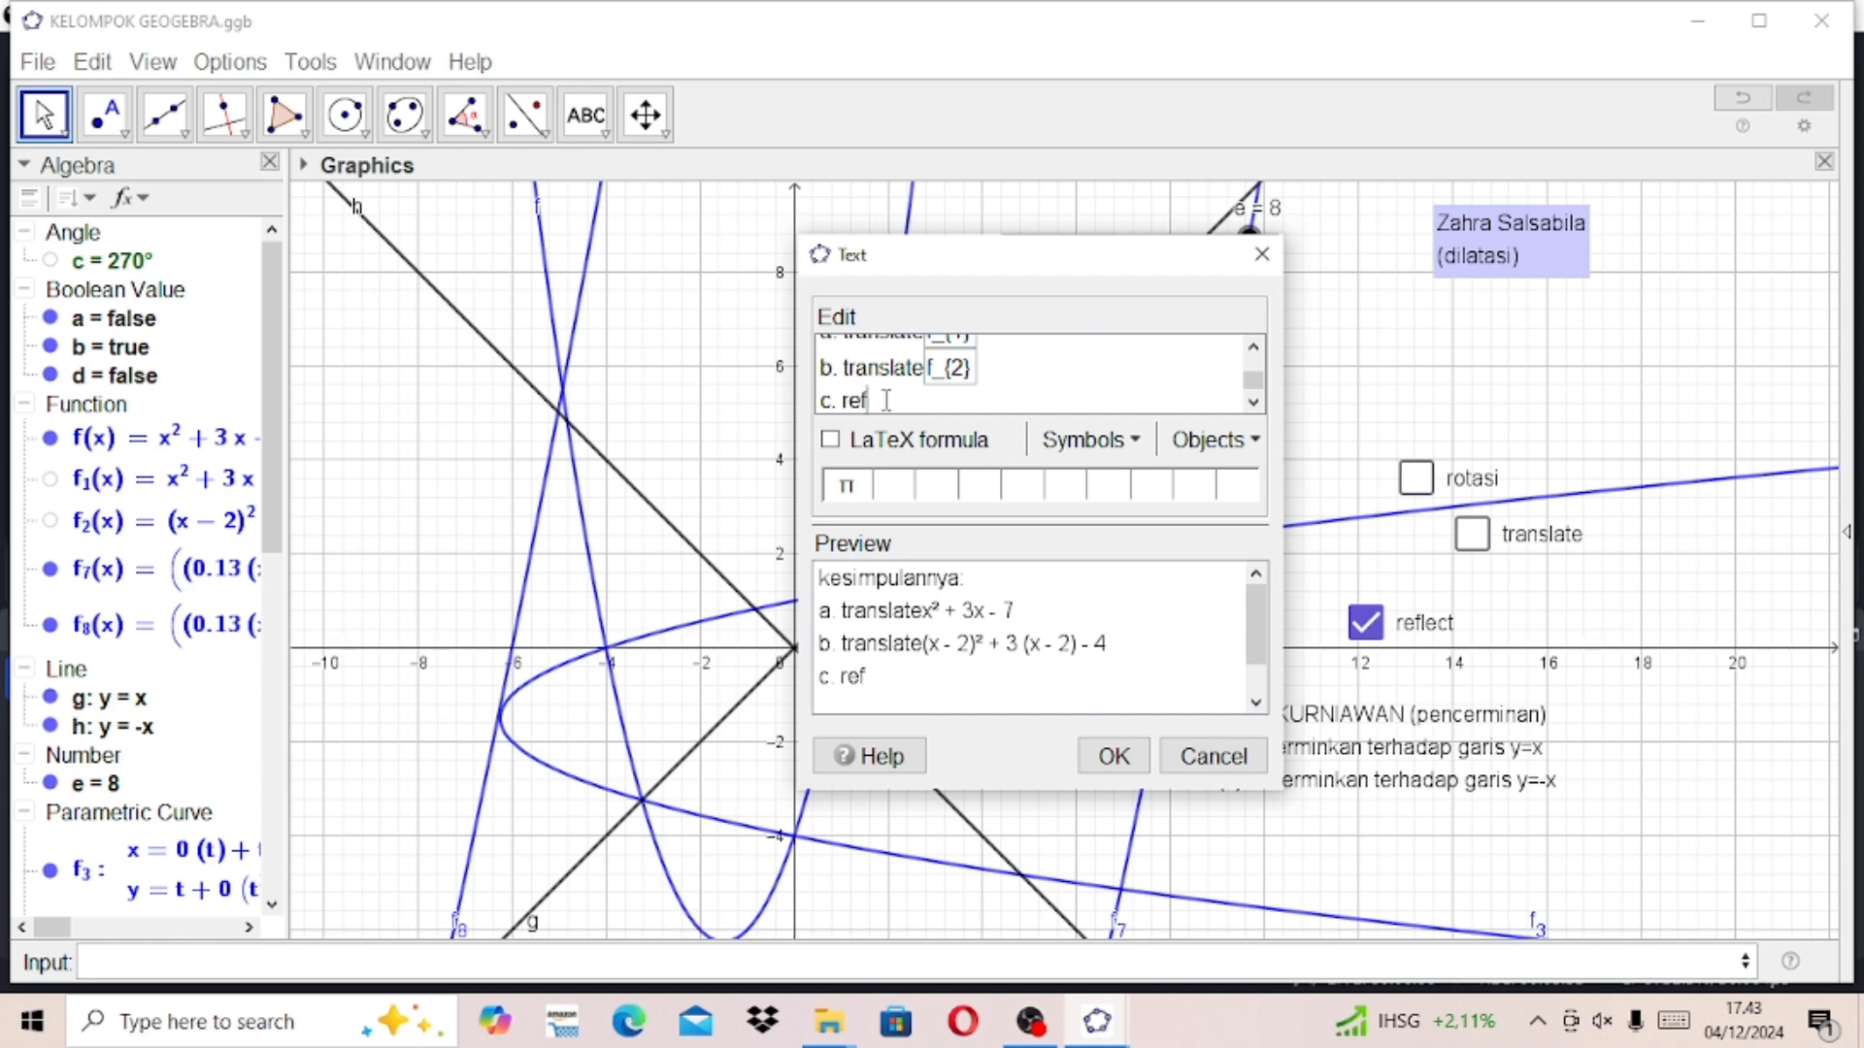
text(lect)
click(1213, 439)
scroll(1304, 715, down, 2)
click(1203, 669)
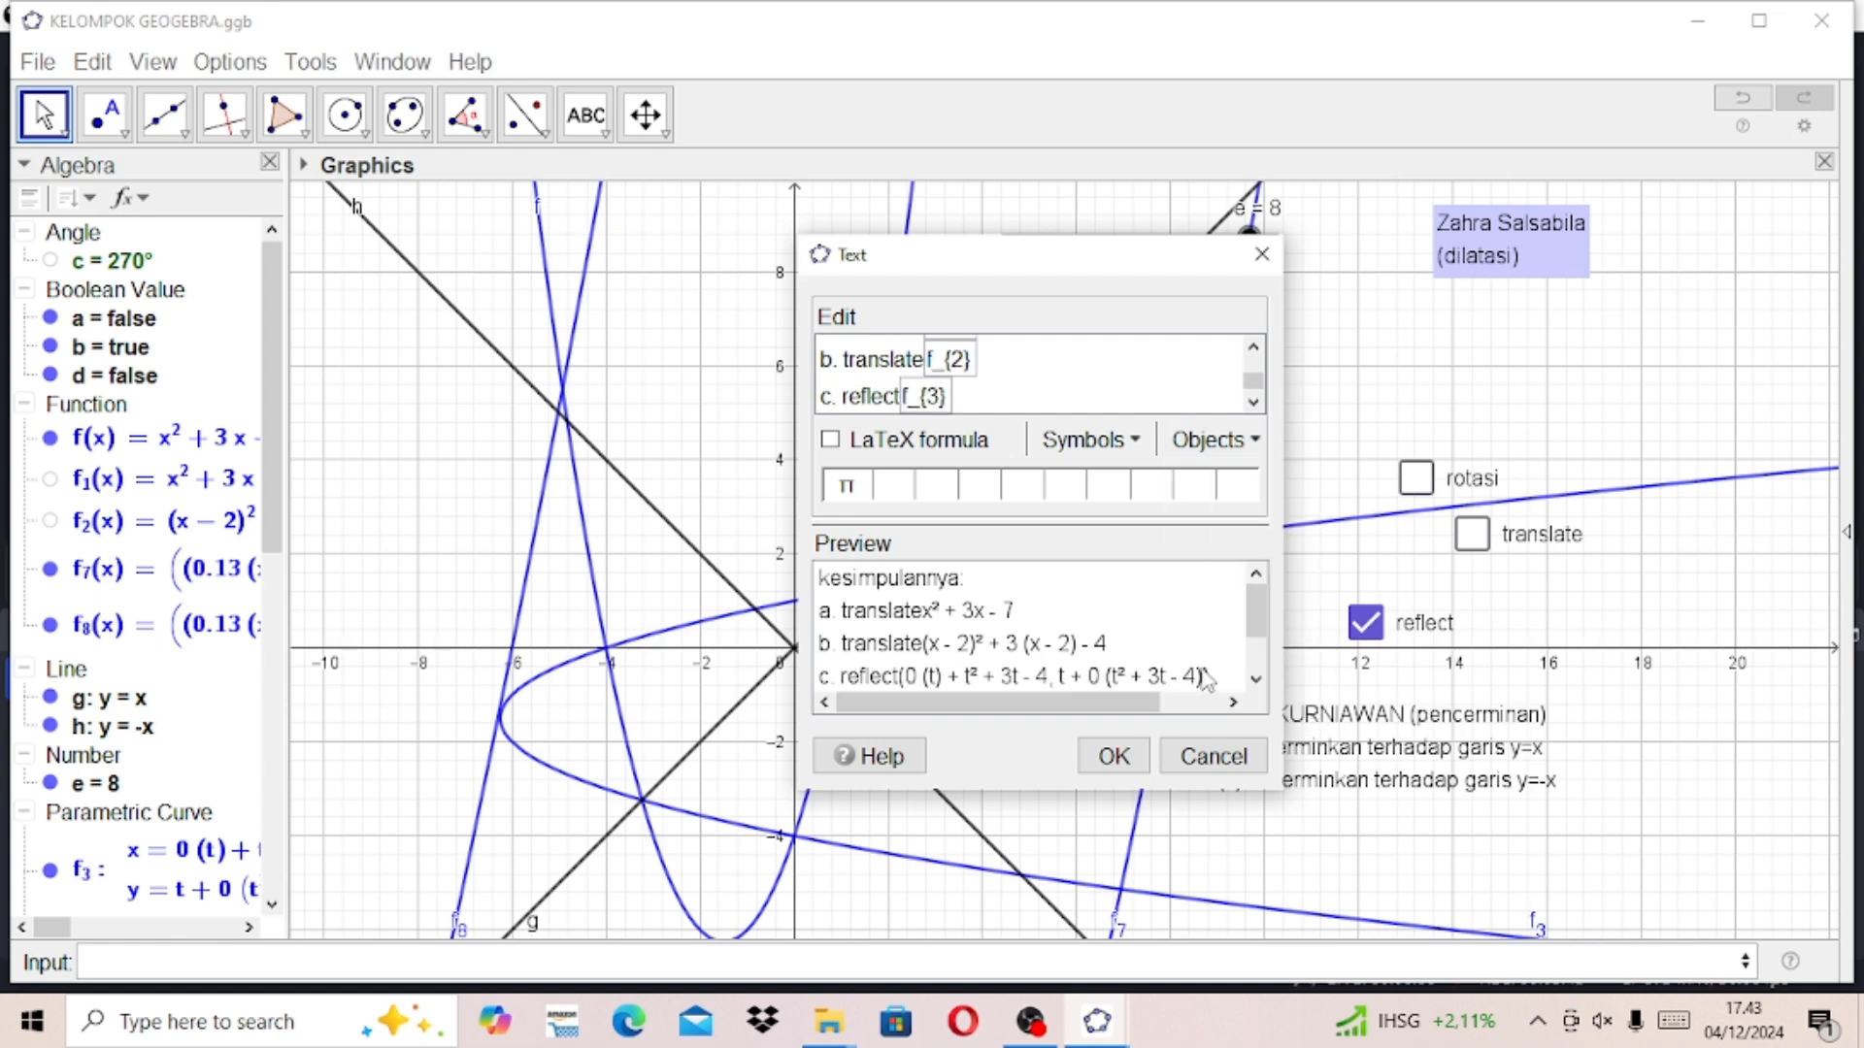
Step: Add the line "d. reflect" to the text, ending with a reference to object f_{4}
key(Return)
text(d. reflect)
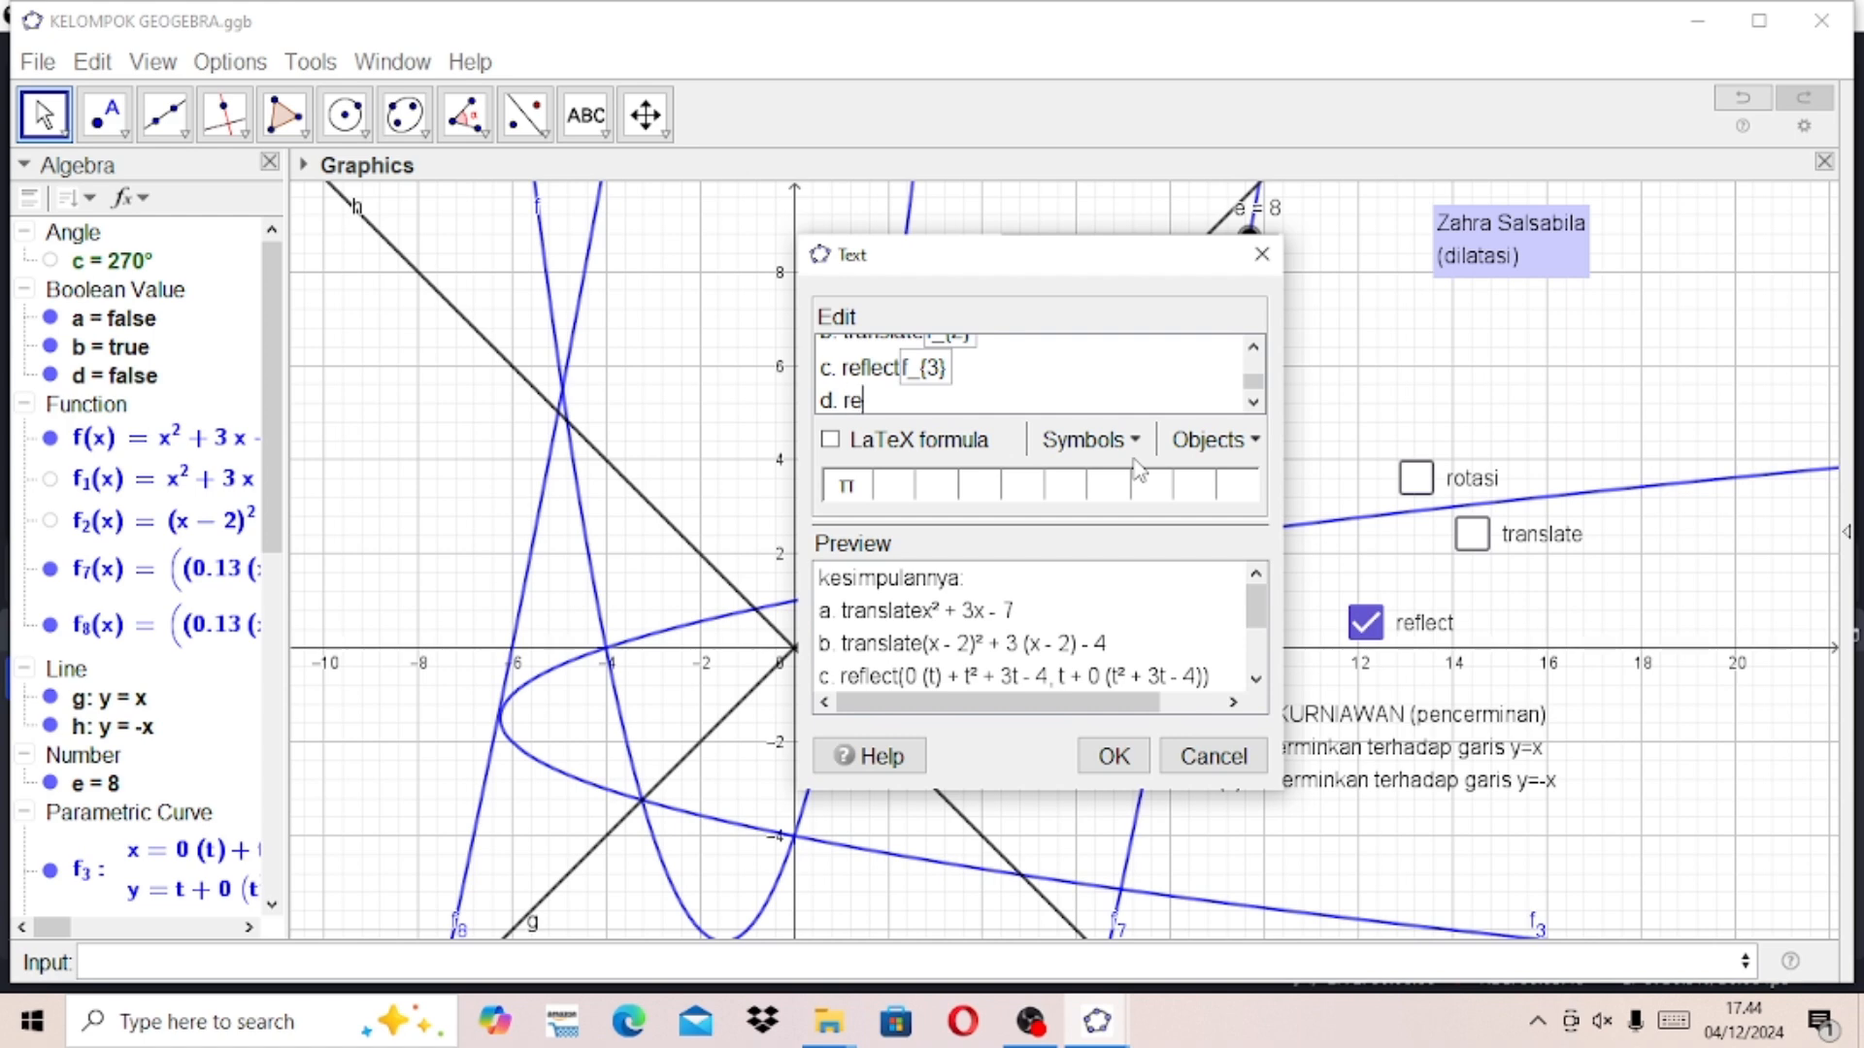
click(1257, 440)
click(1228, 709)
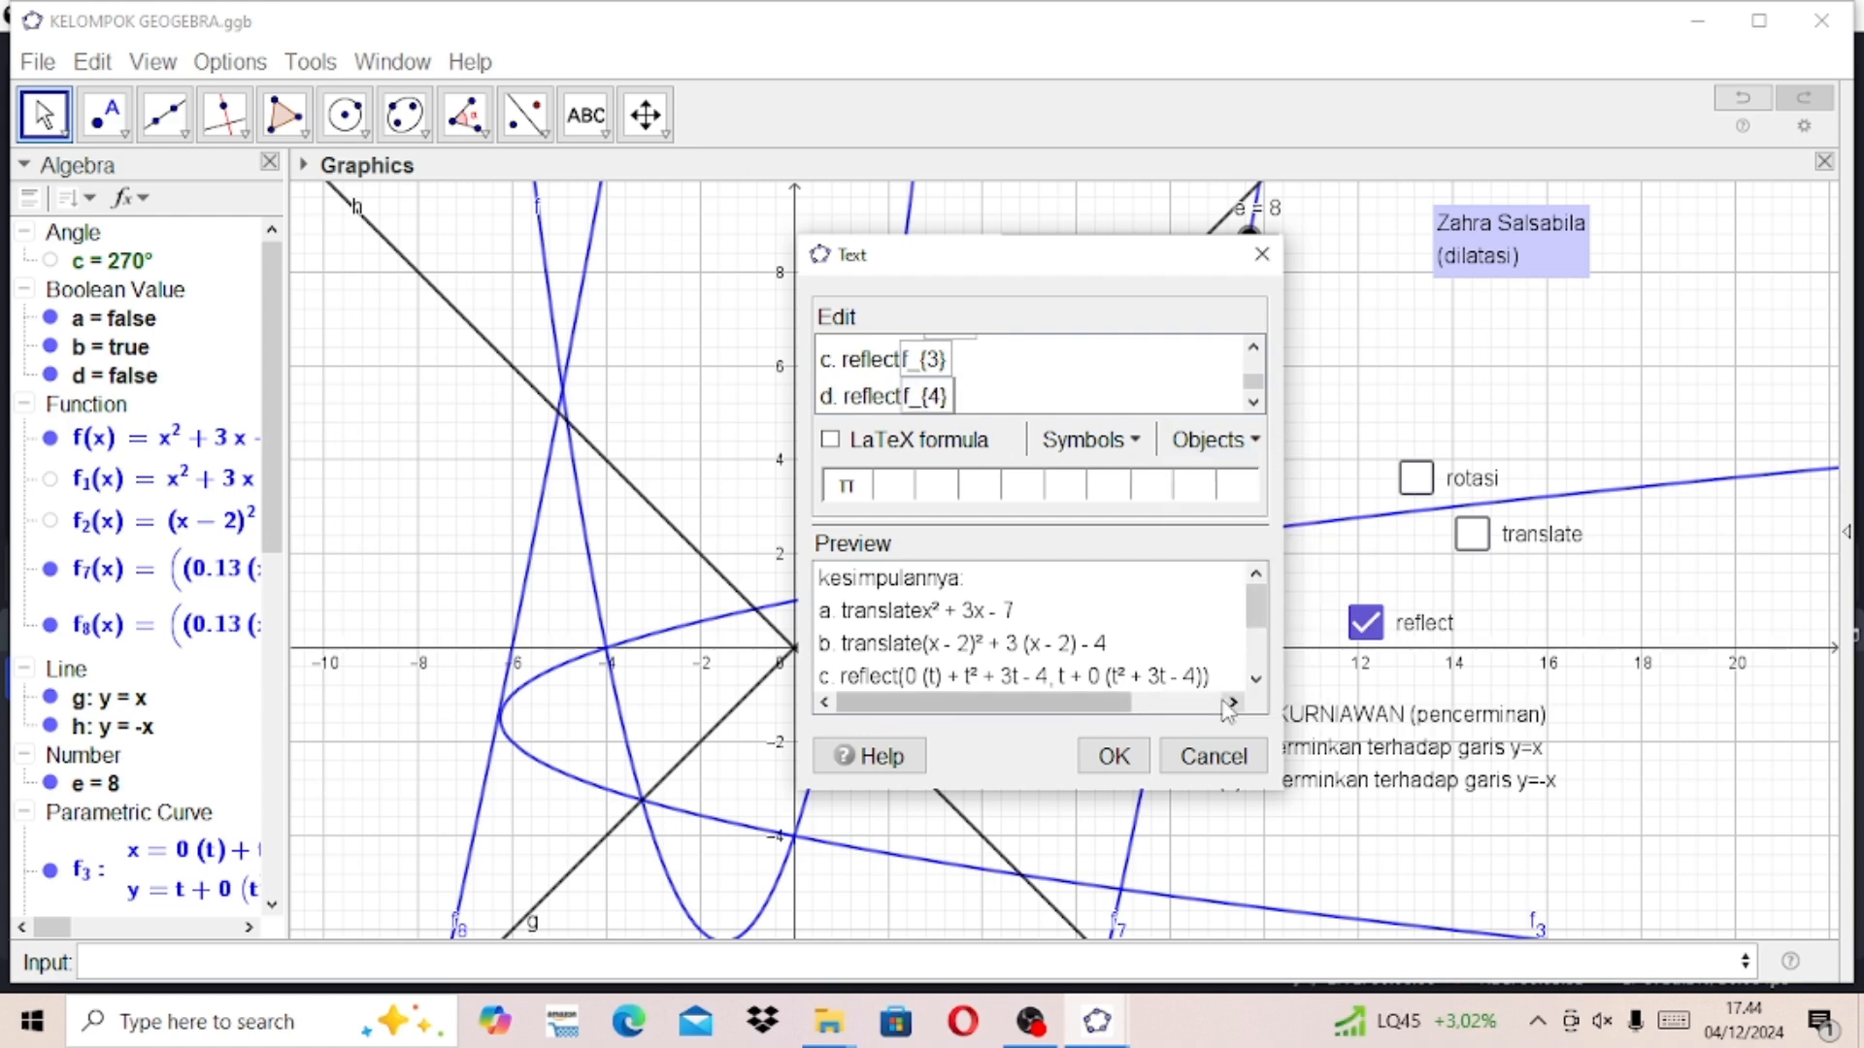
Step: Add the line "e. rotasi" to the text and show the rotation objects in place of the reflection ones
click(1364, 625)
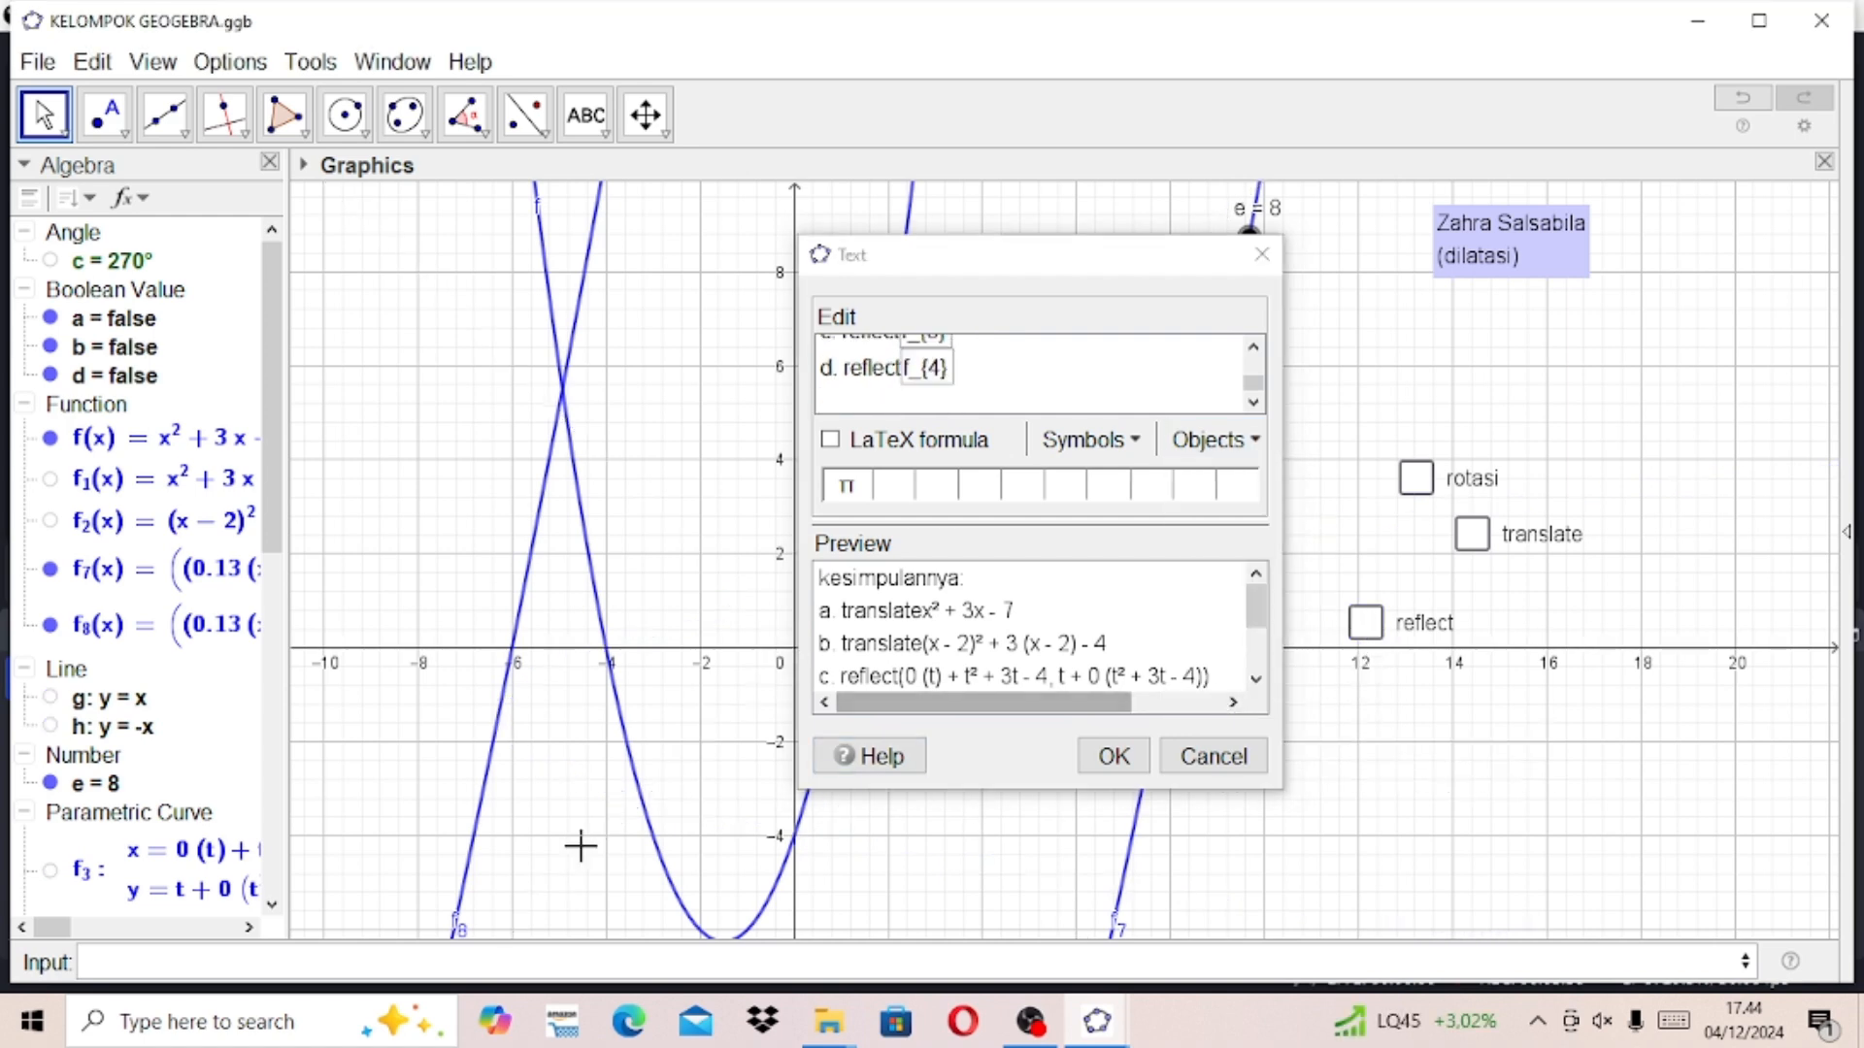
double_click(460, 845)
click(1211, 419)
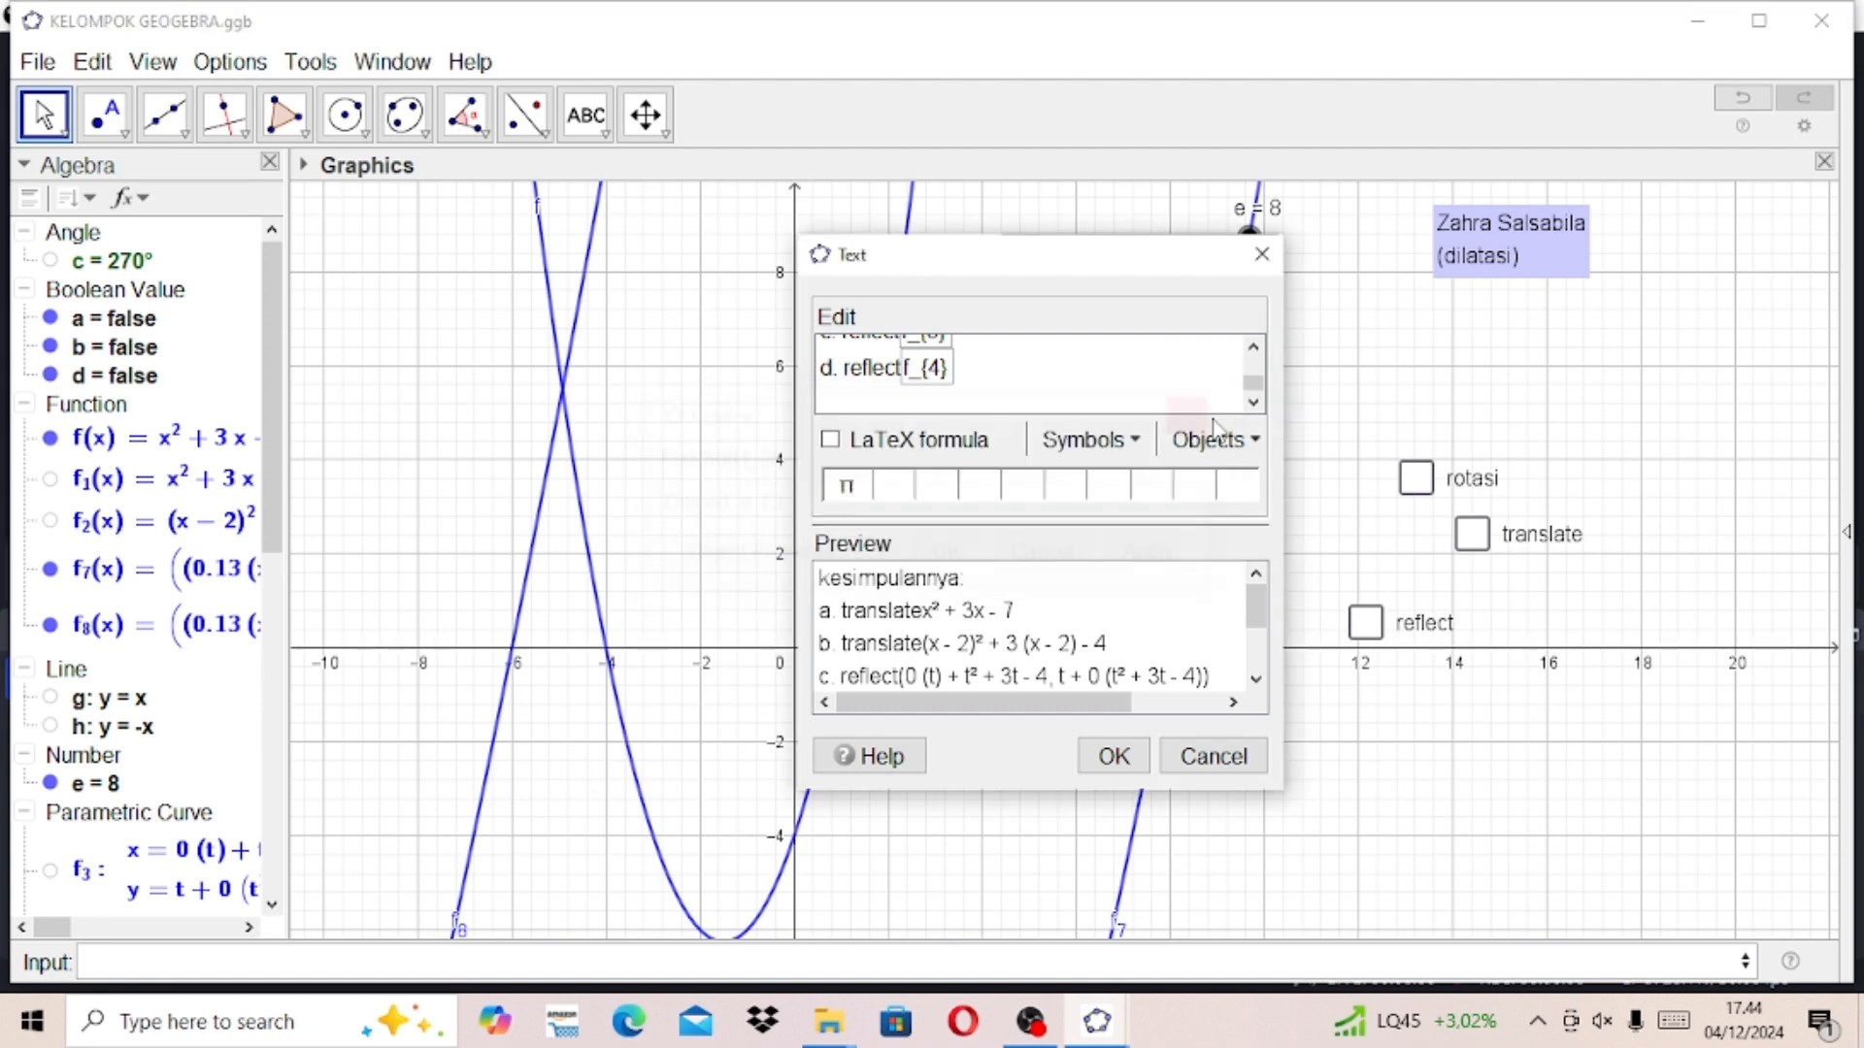
click(1085, 404)
text(e.)
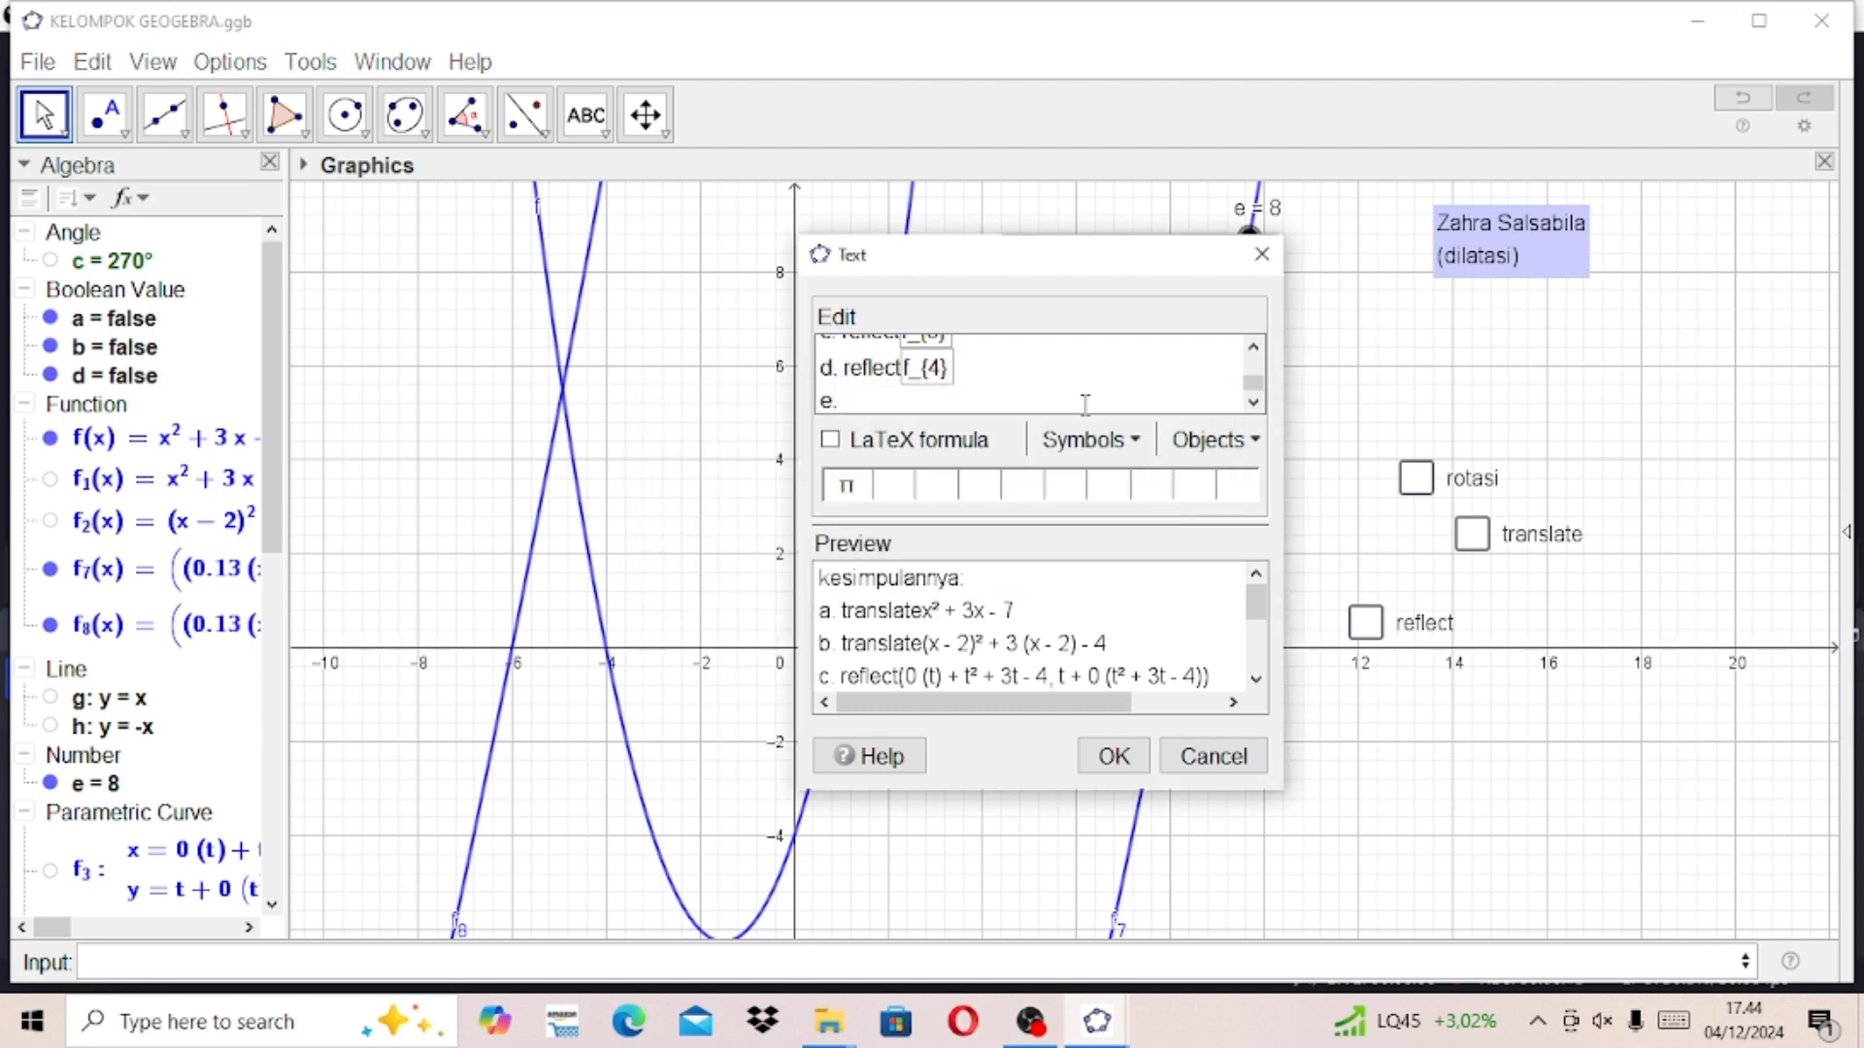
text( rotasi)
click(1414, 481)
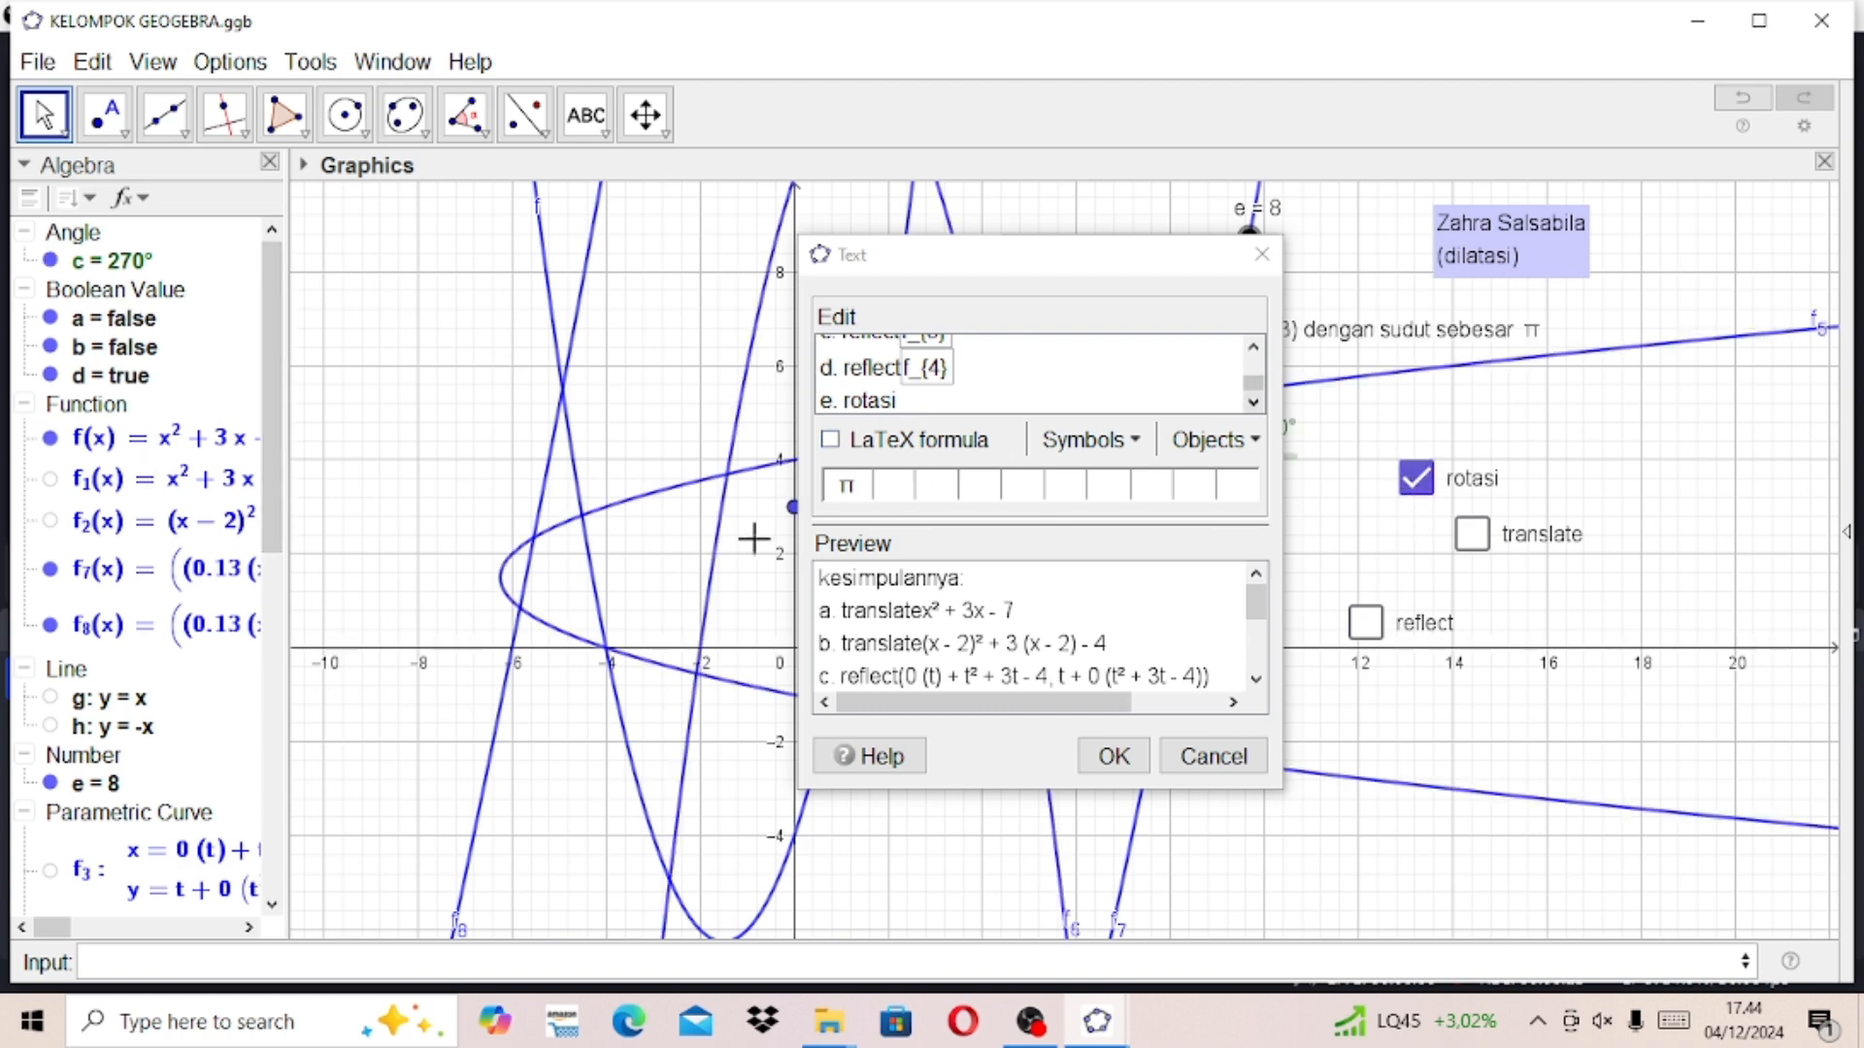
Step: Look up the rotated curves in the object list and insert a reference to f_{6} after "e. rotasi"
click(272, 907)
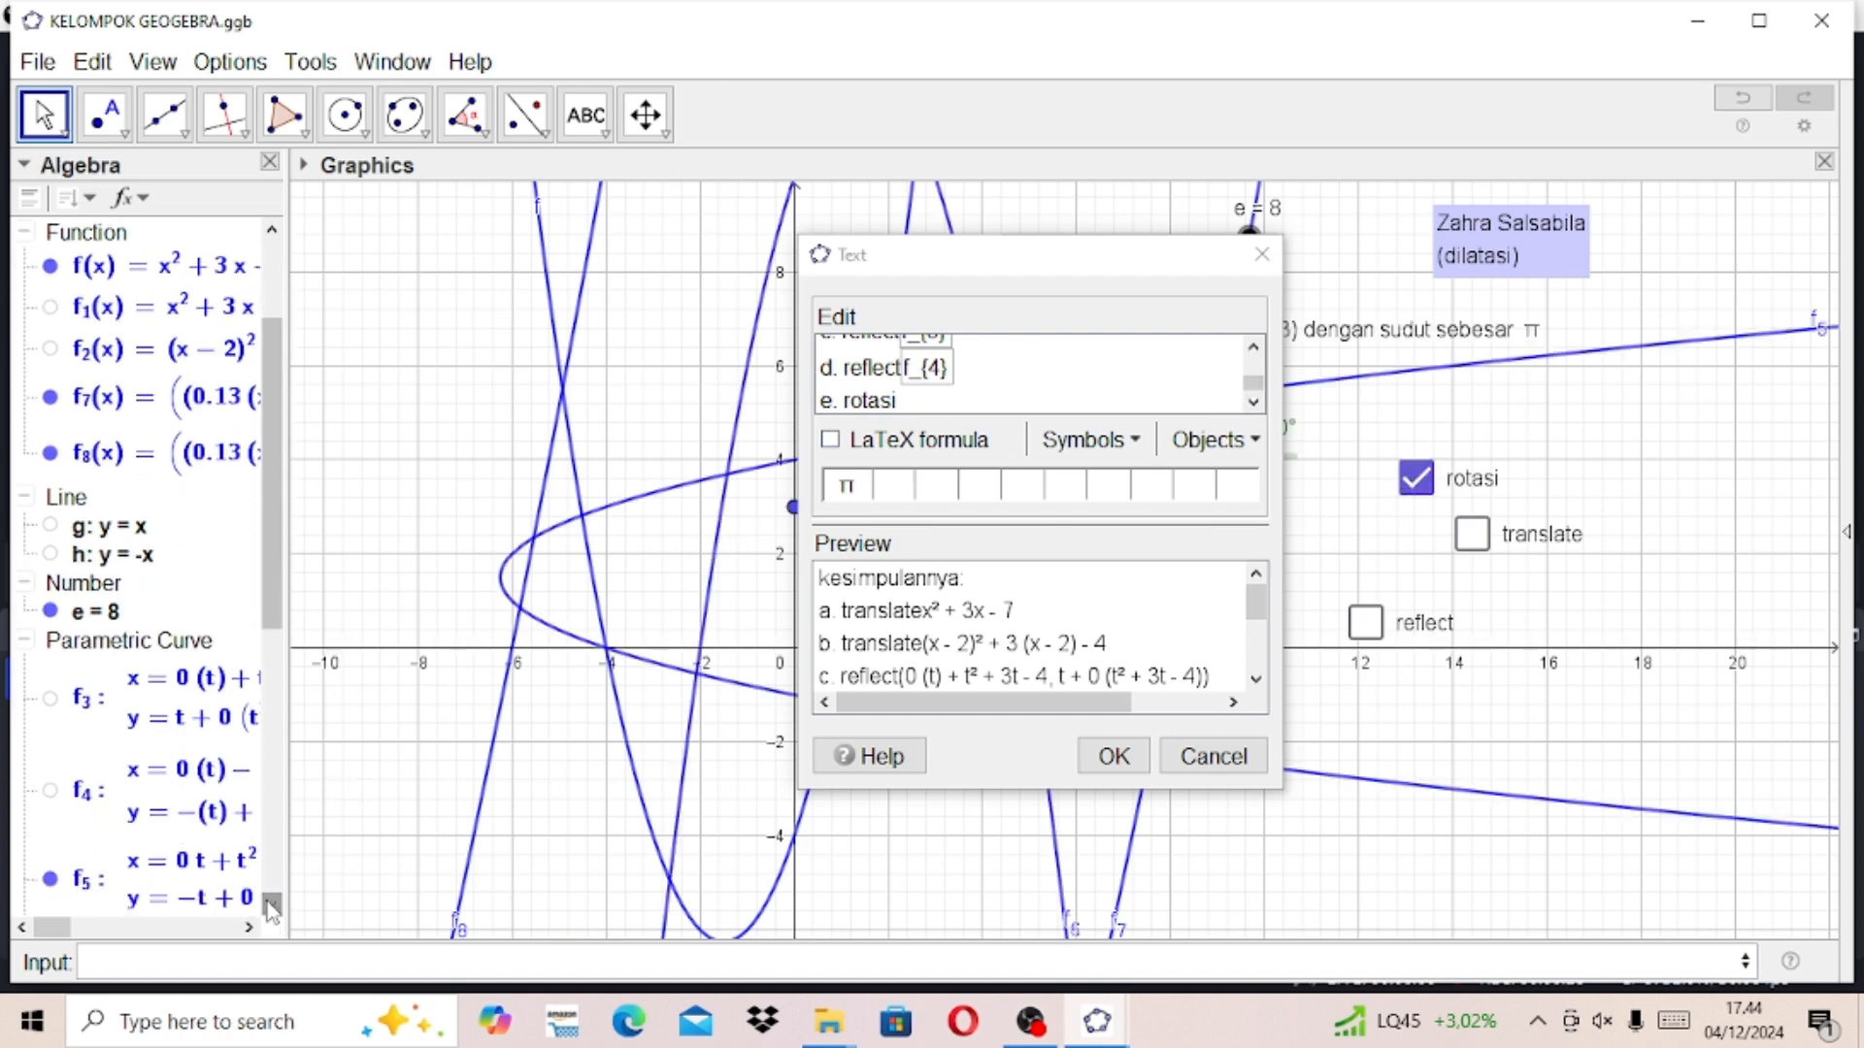
click(273, 906)
click(273, 906)
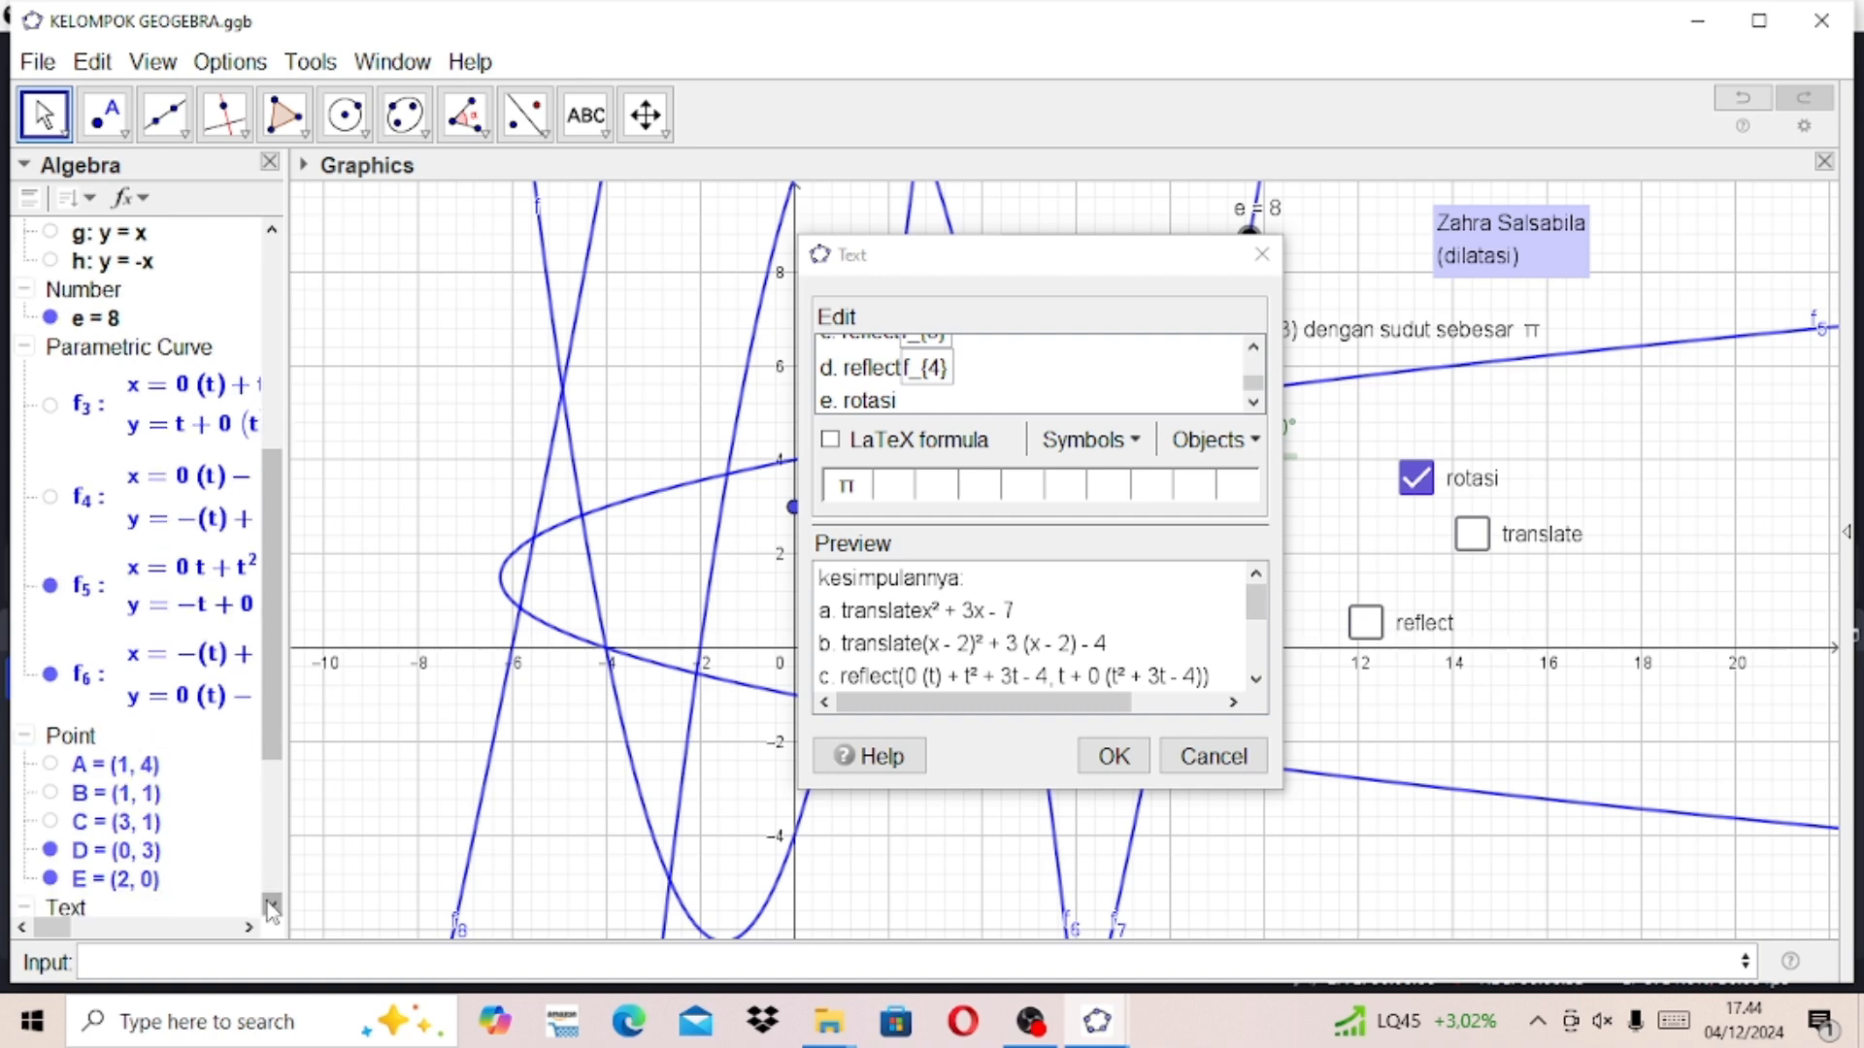
click(1214, 439)
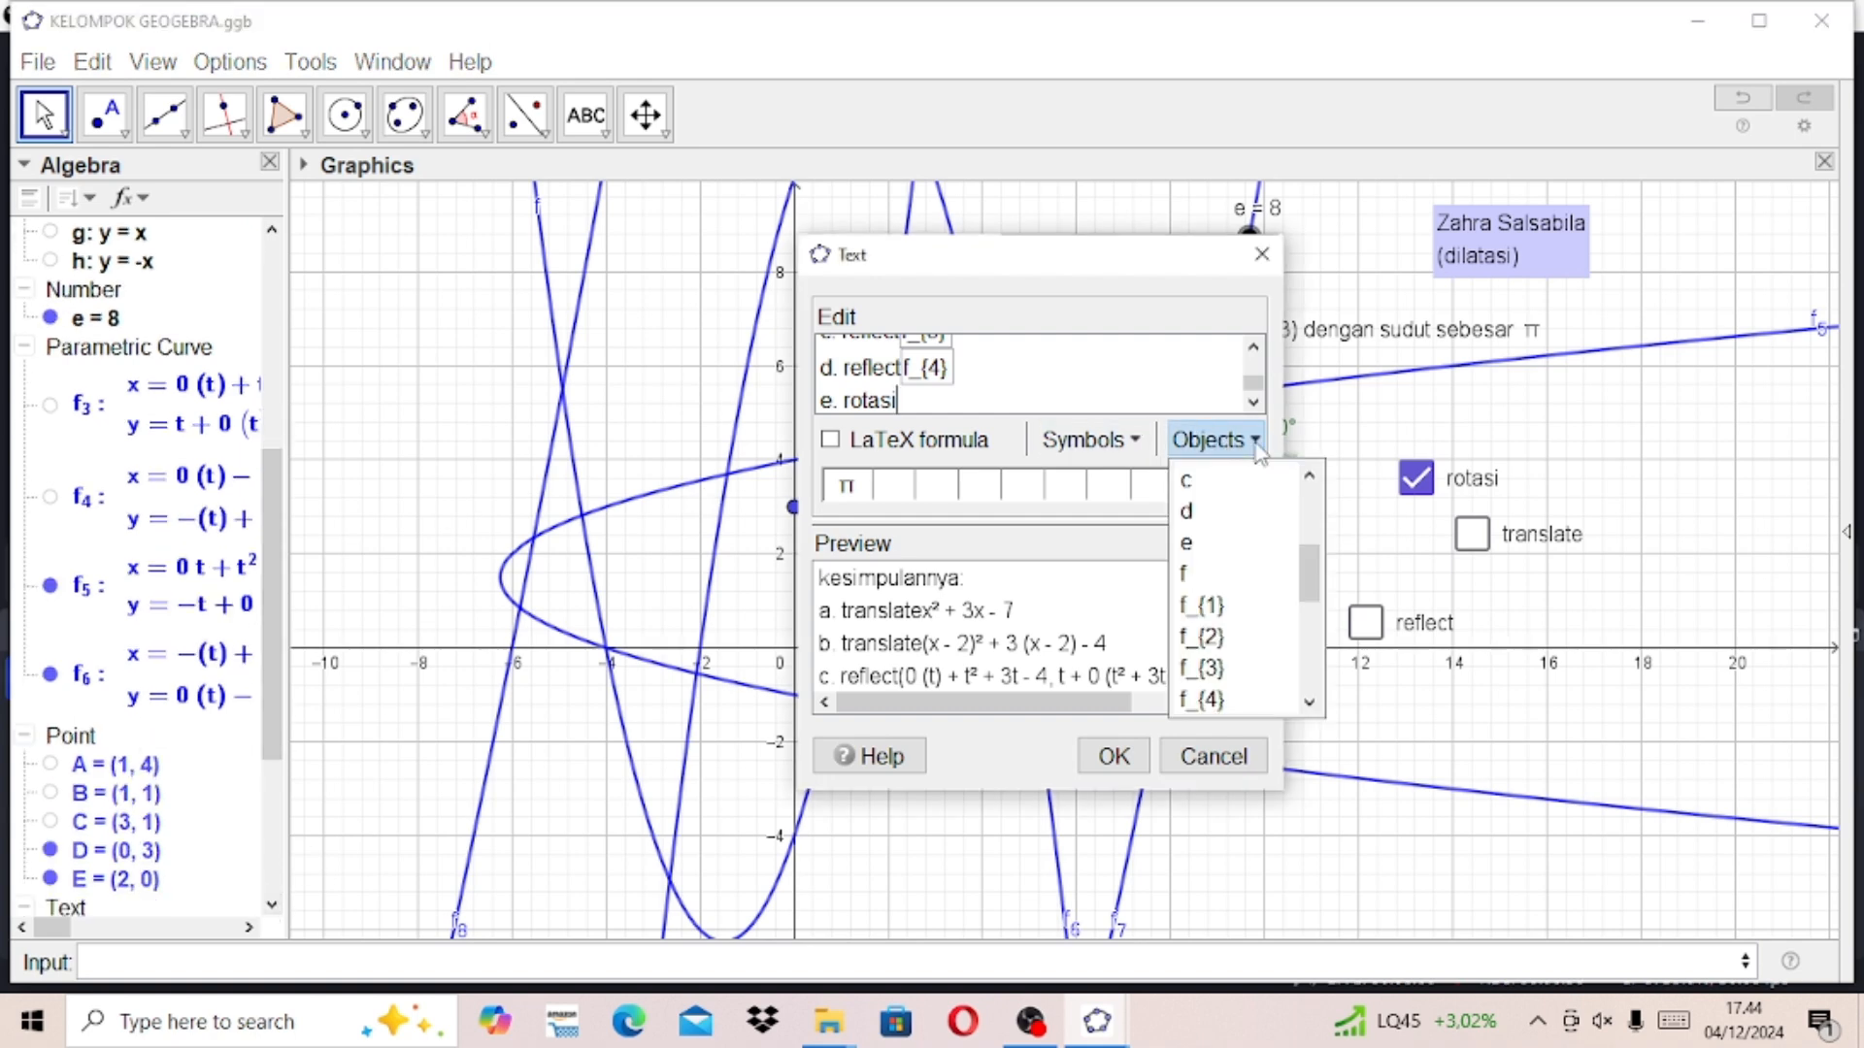
click(1309, 702)
click(1310, 702)
click(1200, 681)
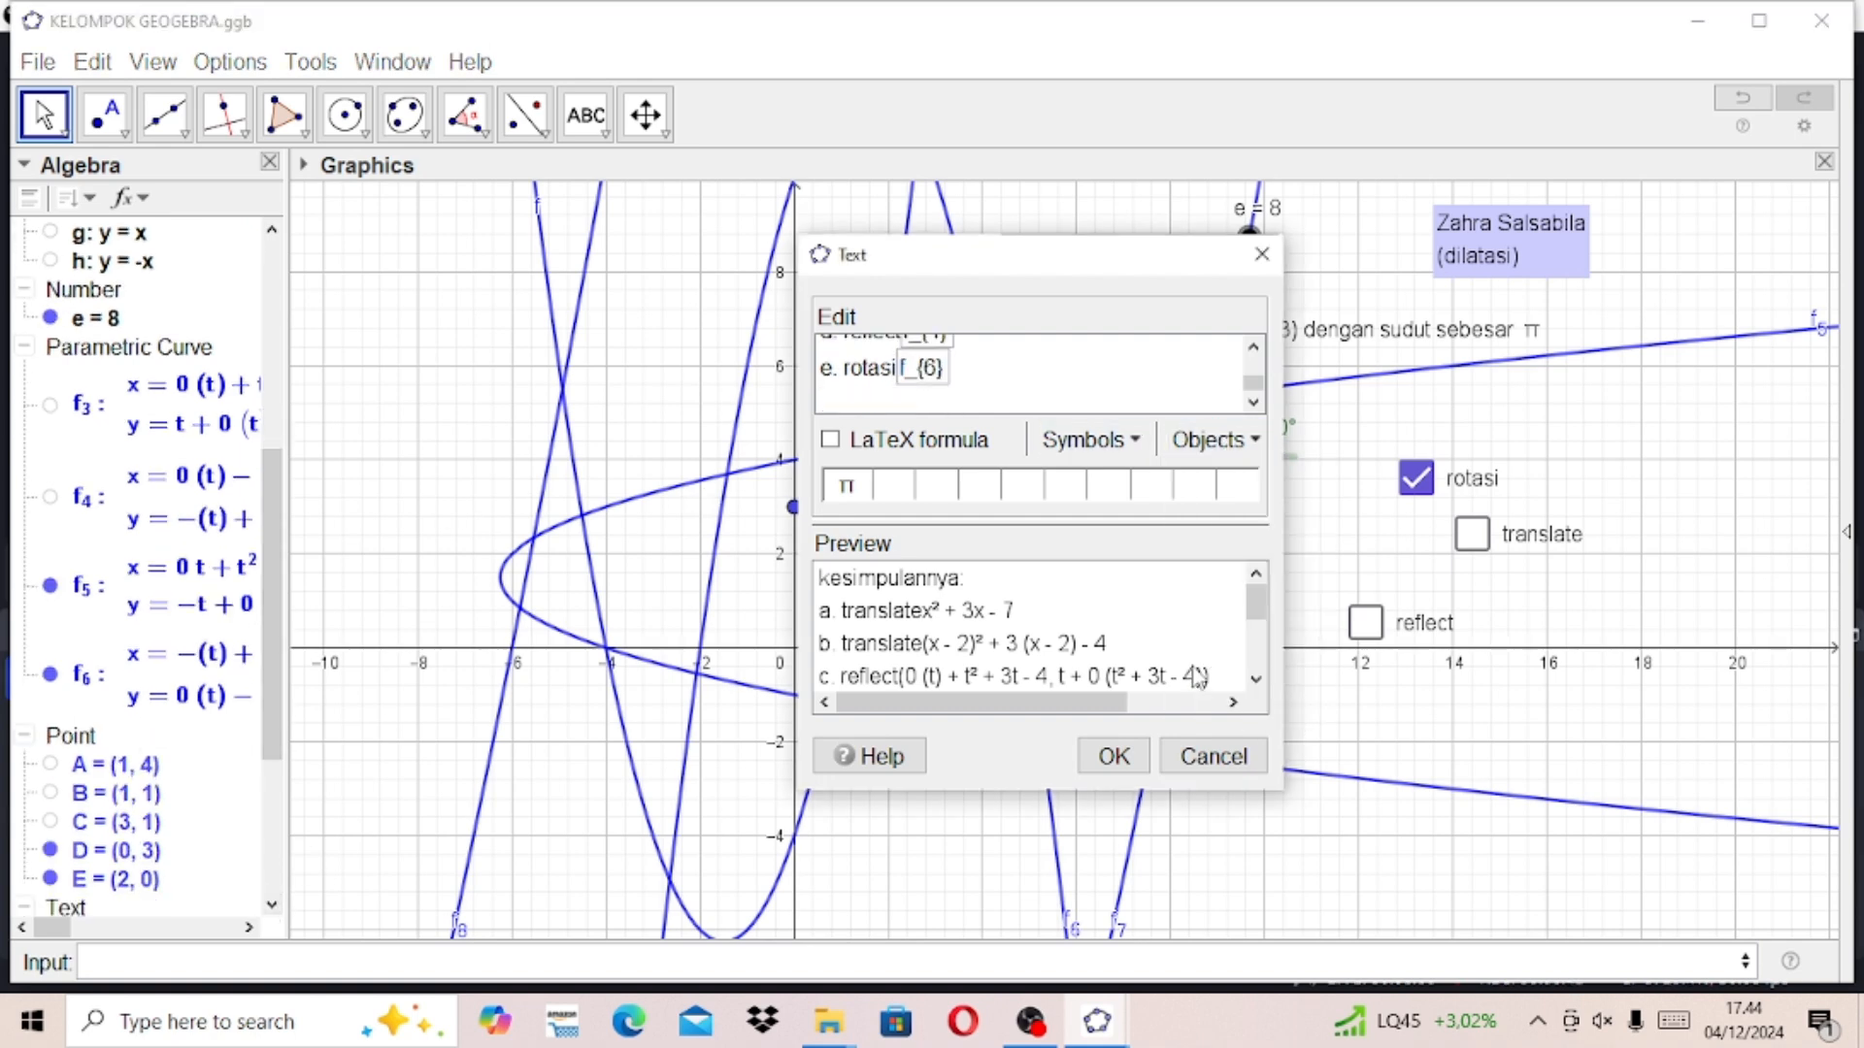
Step: Add the line "f. rotasi" to the text, ending with a reference to object f_{6}
key(Return)
text(f. rotasi)
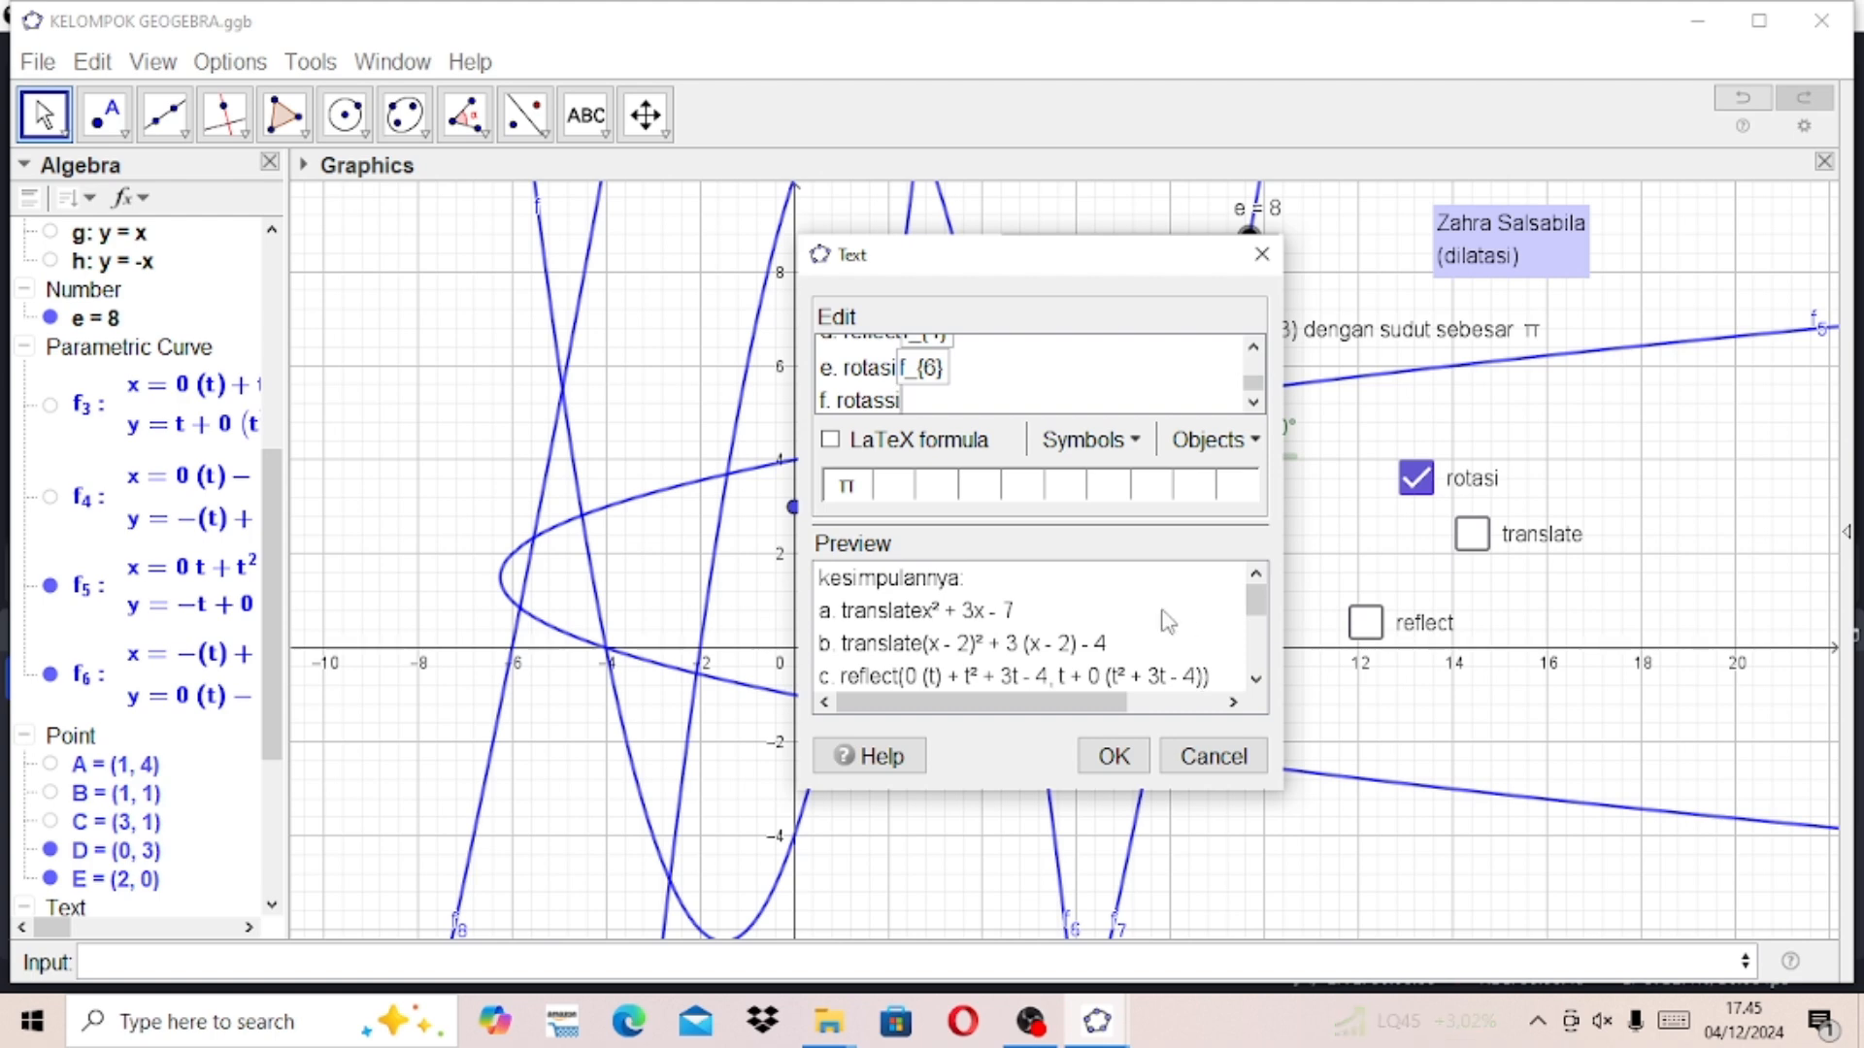
click(1213, 439)
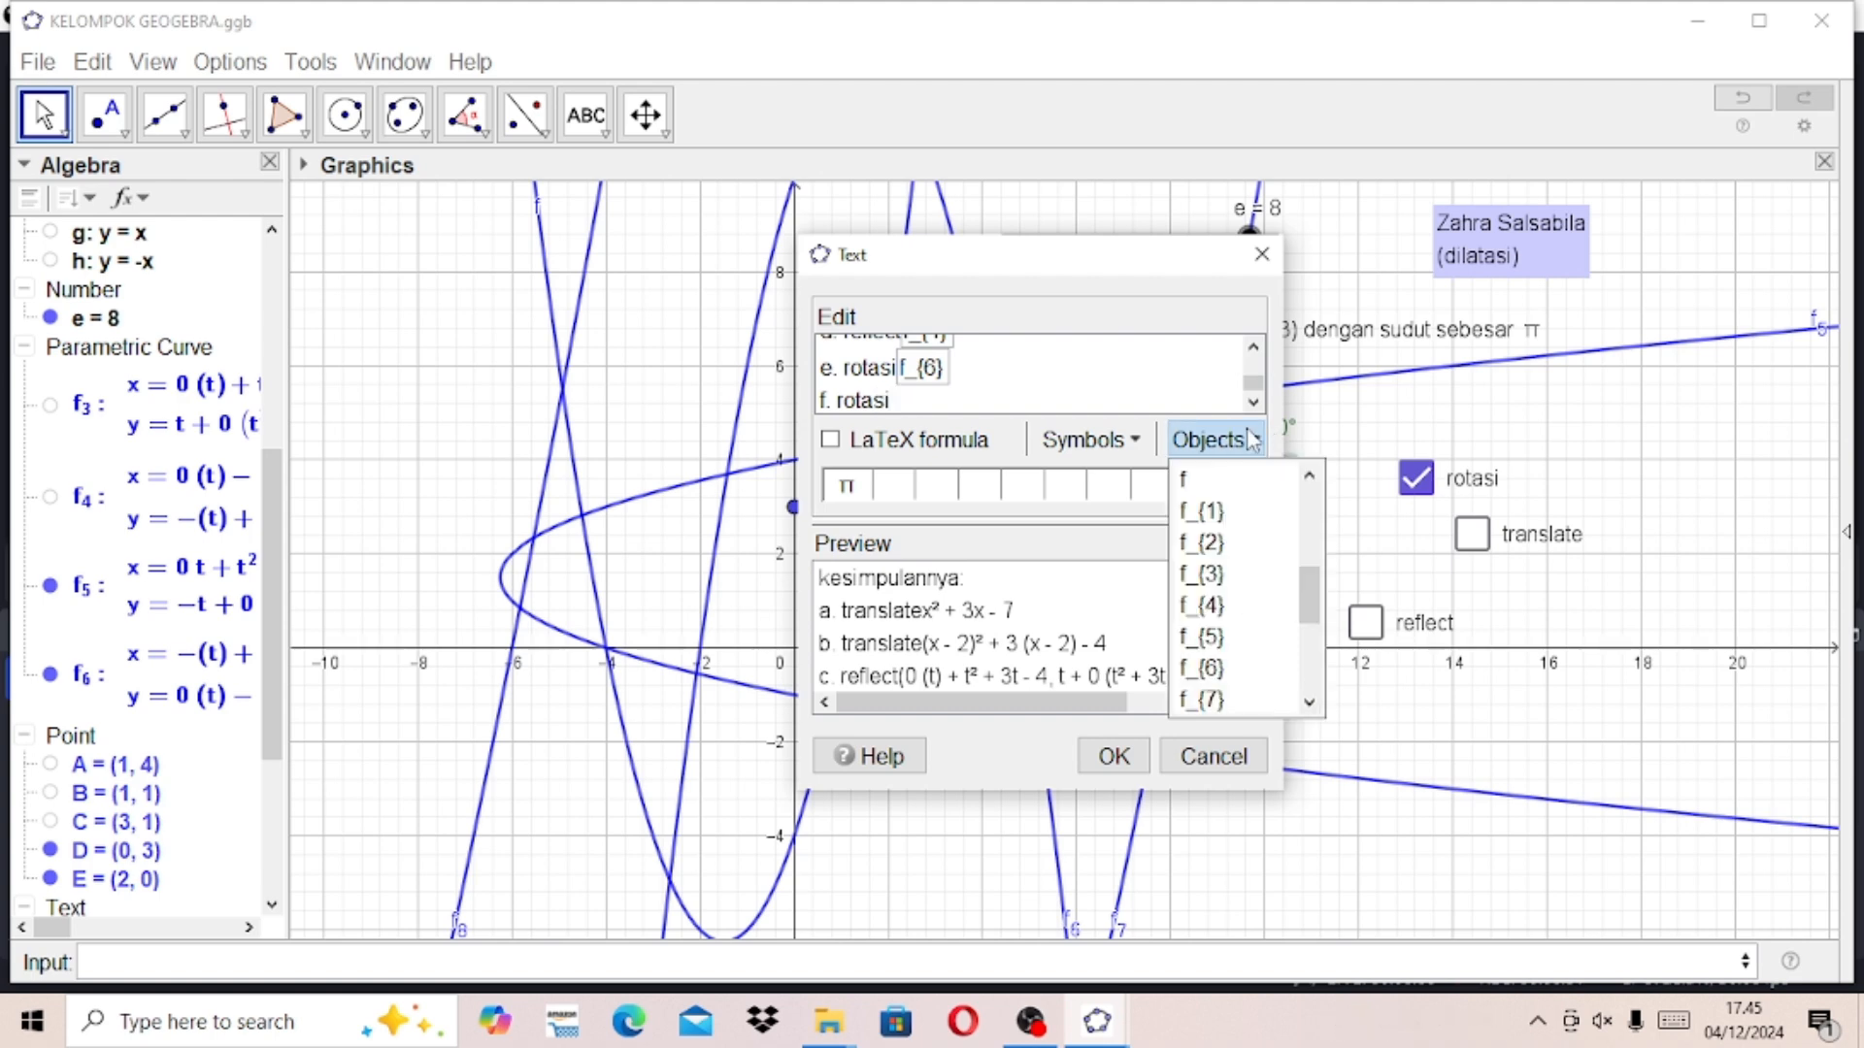
click(1239, 703)
key(BackSpace)
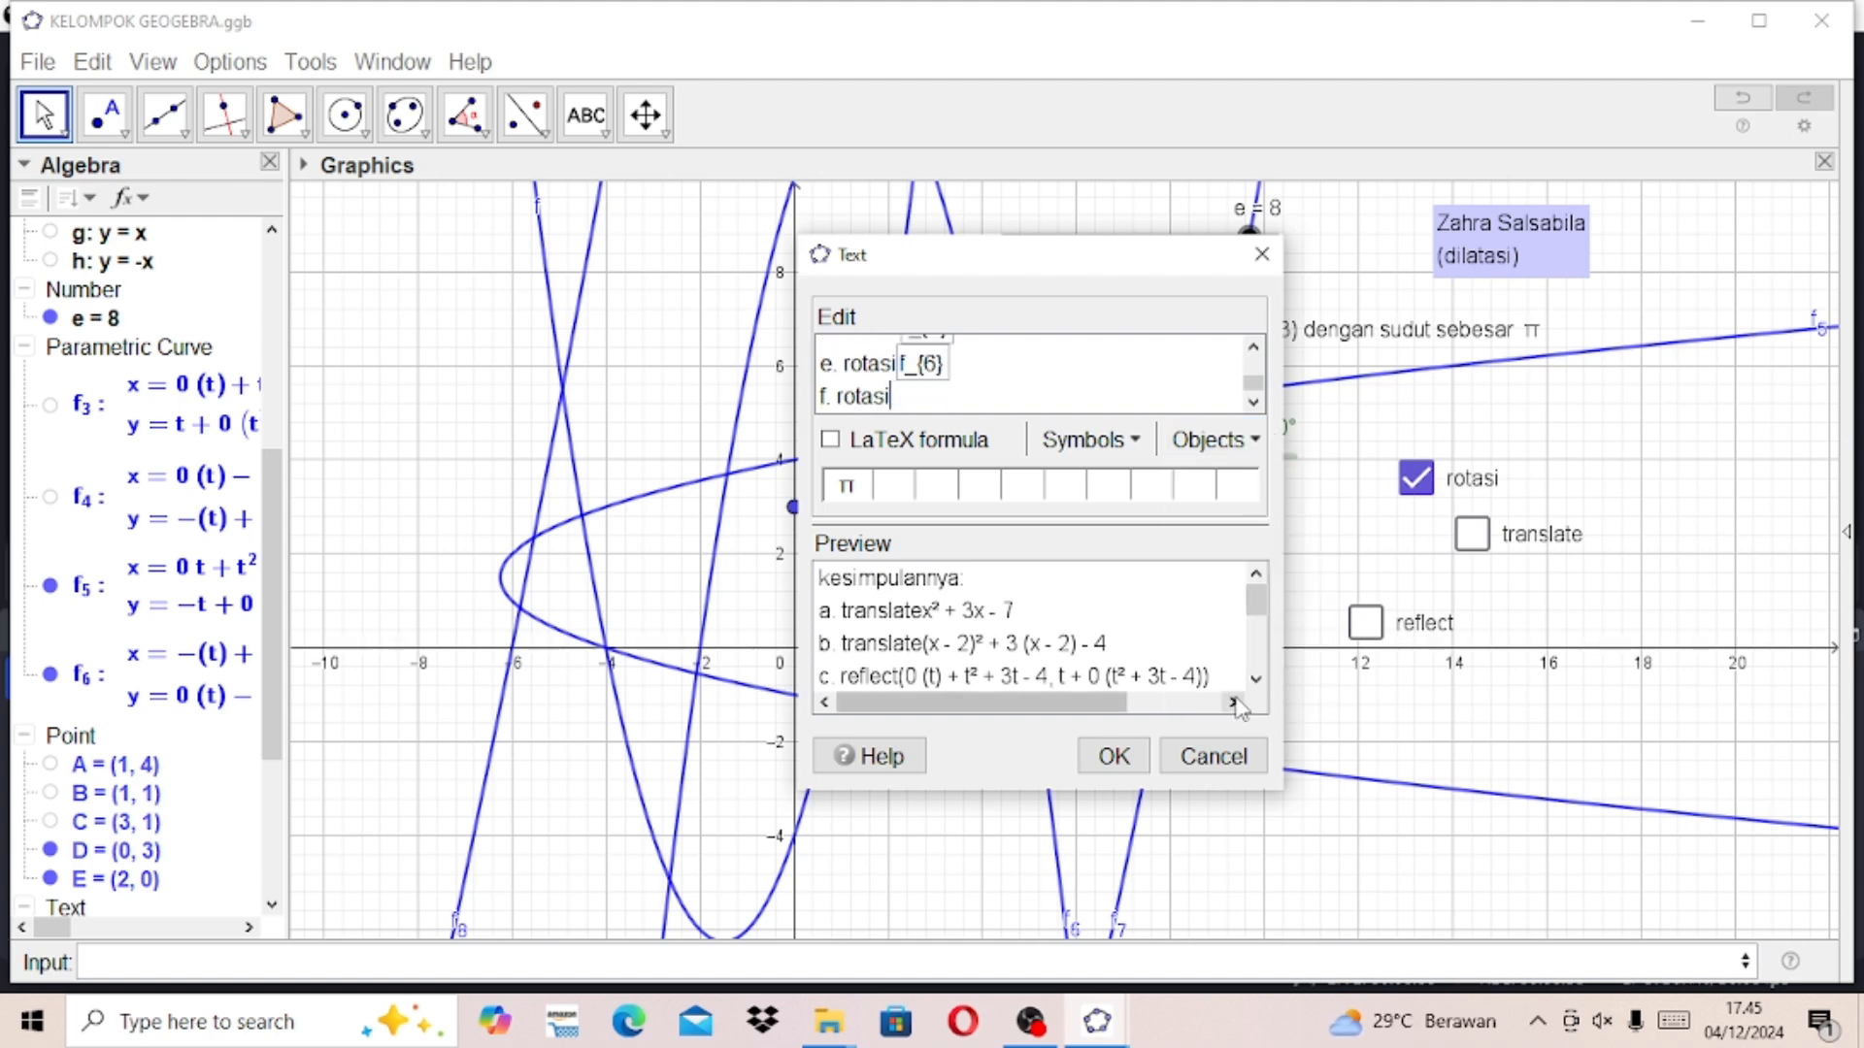
click(1214, 440)
click(1218, 683)
Step: Replace the object reference on the "e. rotasi" line with f_{5}
click(971, 359)
key(BackSpace)
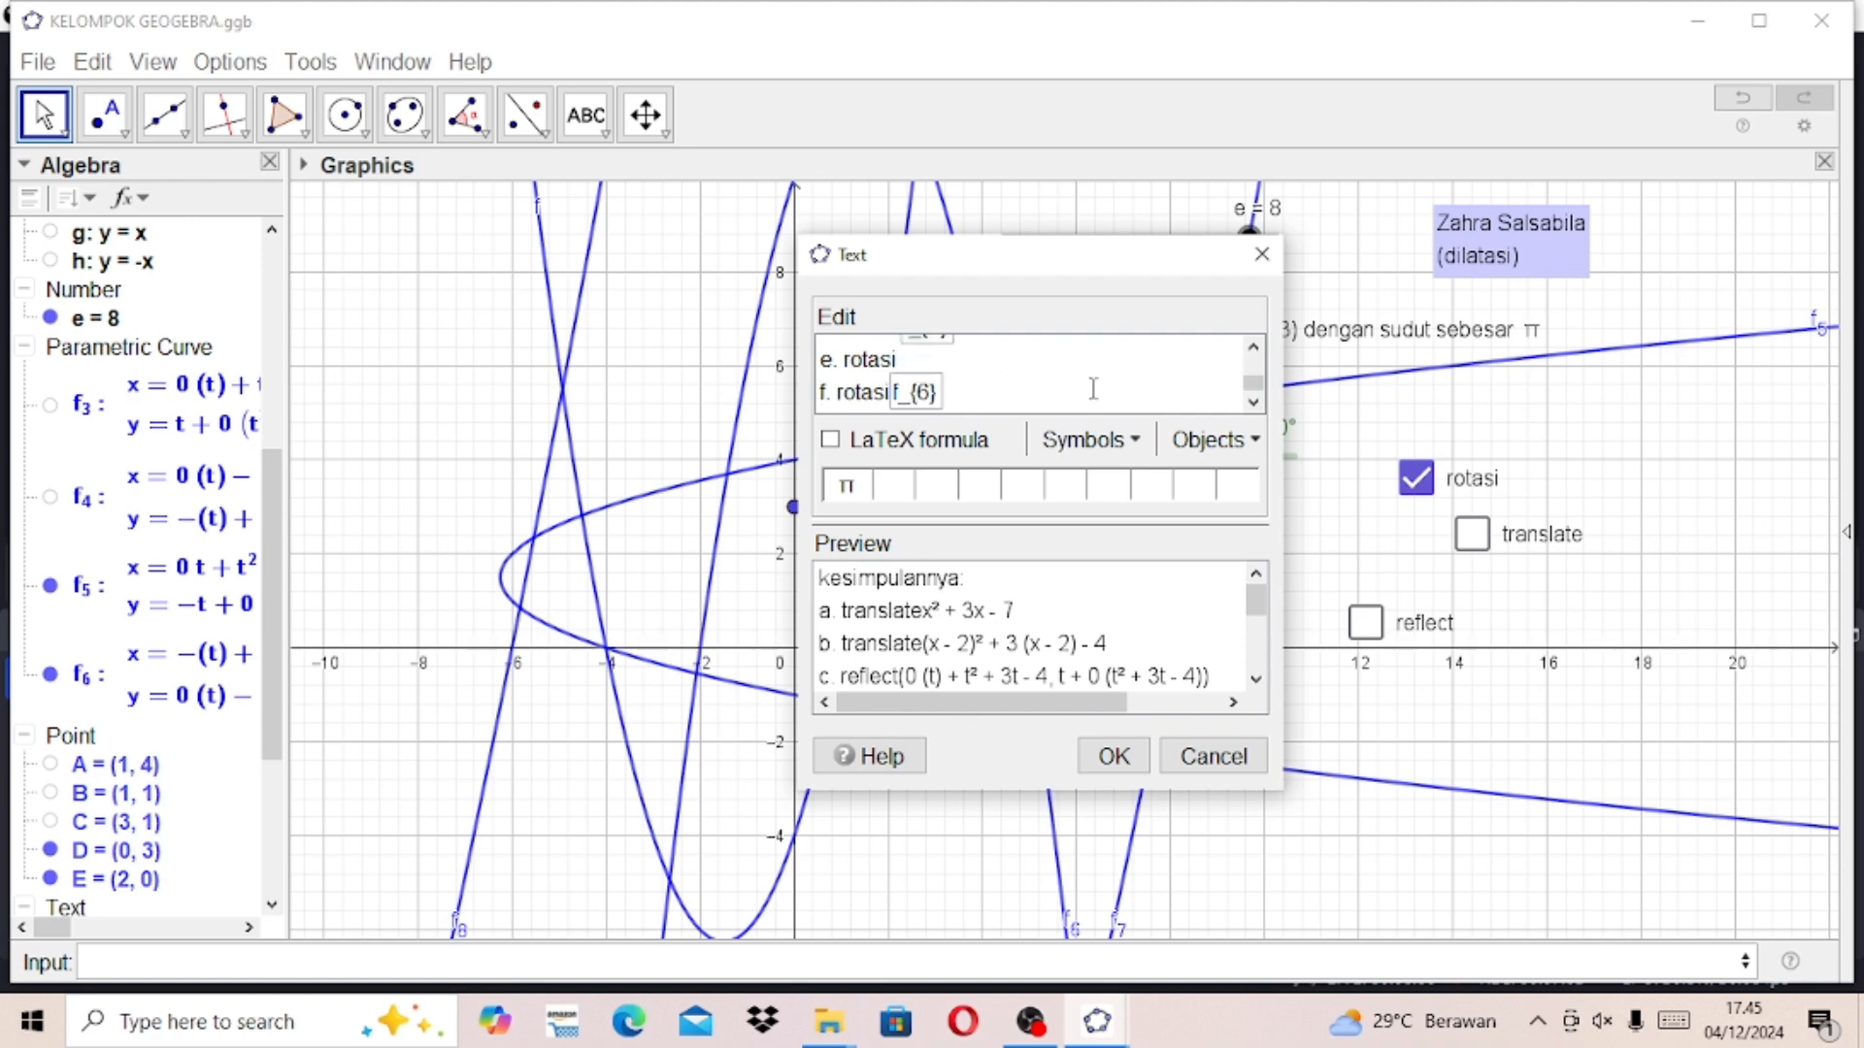
click(1213, 440)
click(1213, 636)
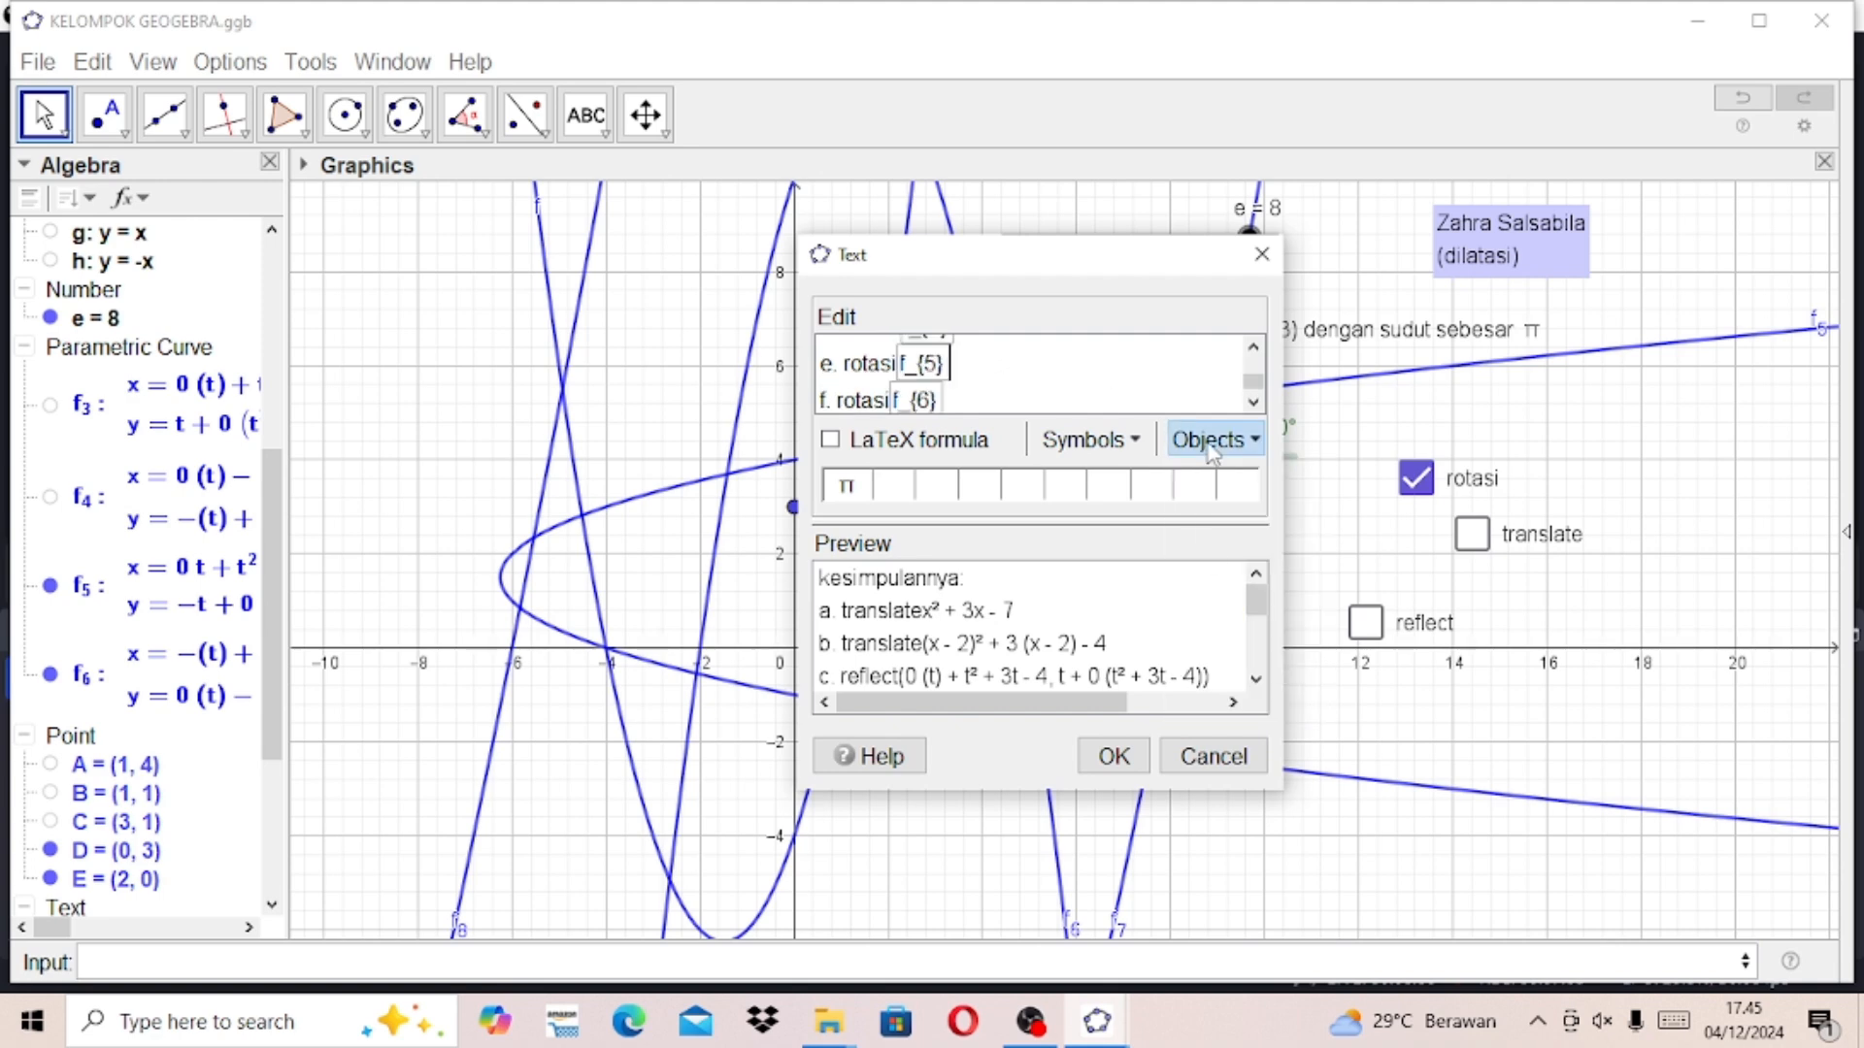
Step: Add the line "g. dilatasi" to the text, ending with a reference to object f_{7}
click(1000, 392)
key(Return)
text(g.)
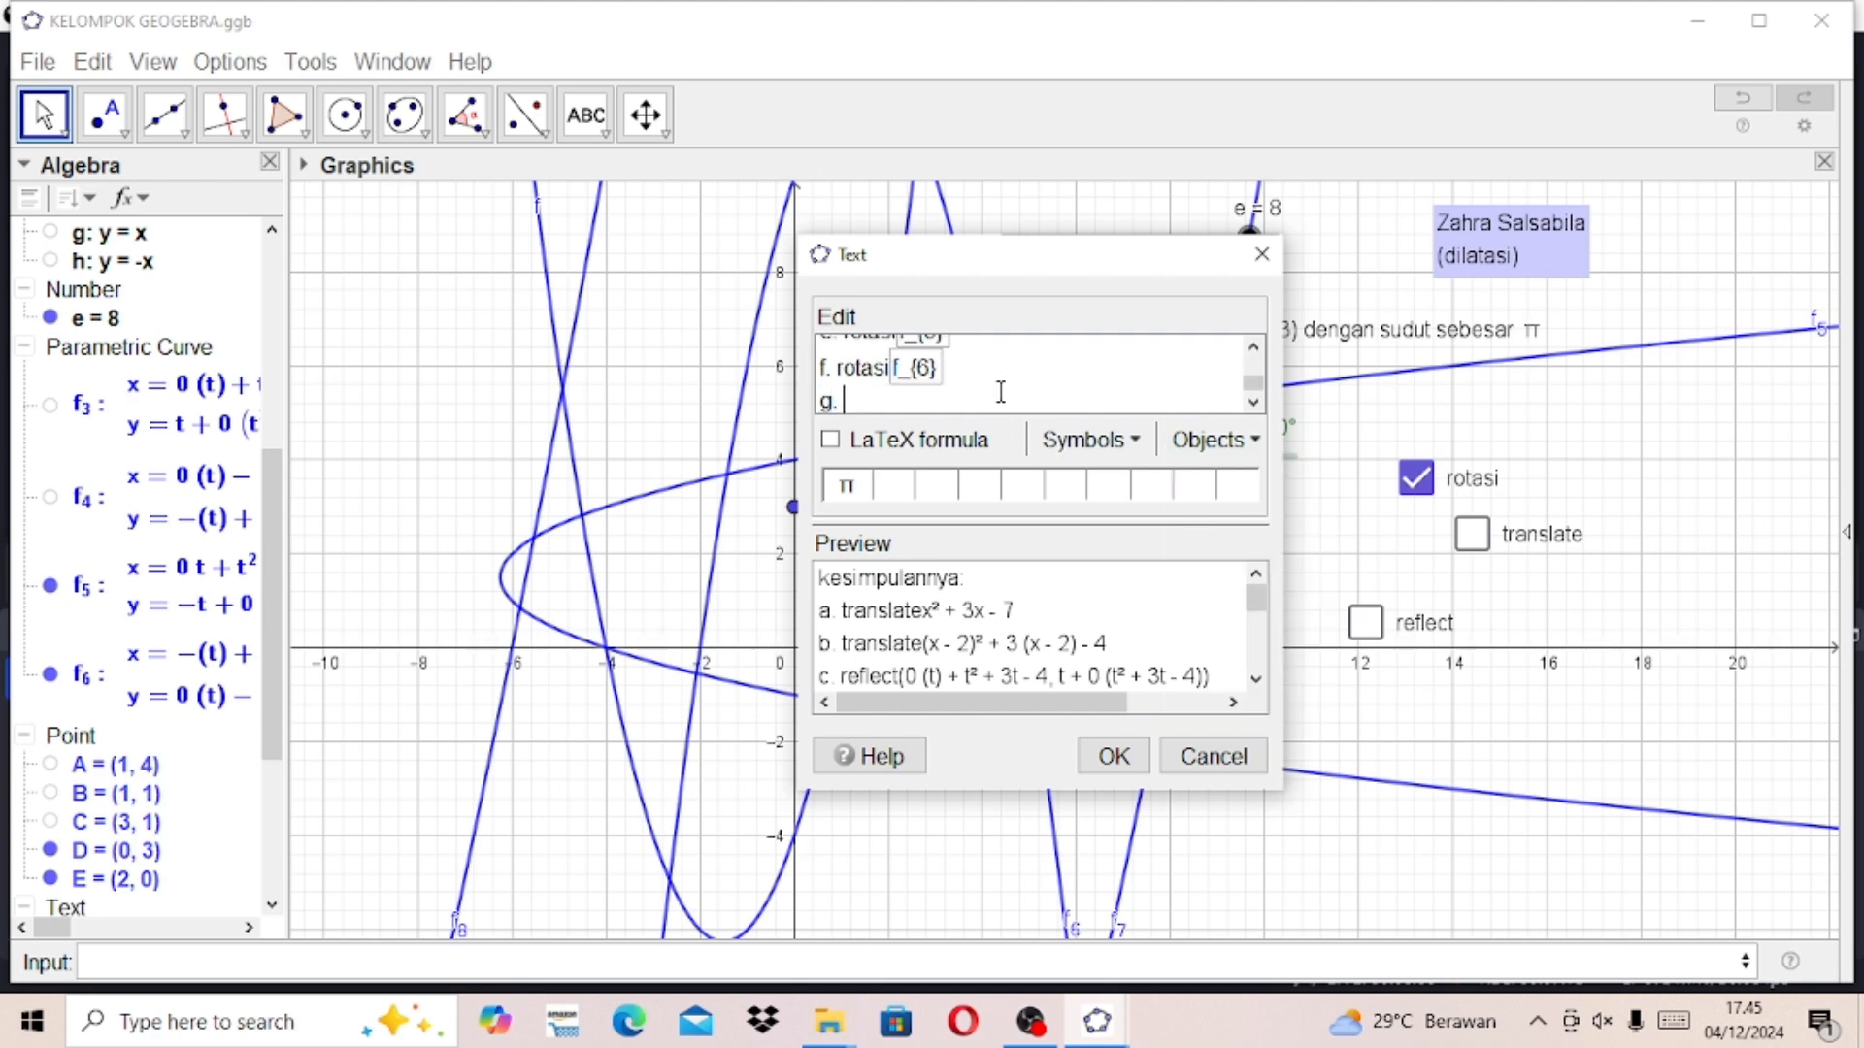
text( dilatasi)
click(1240, 451)
click(1225, 700)
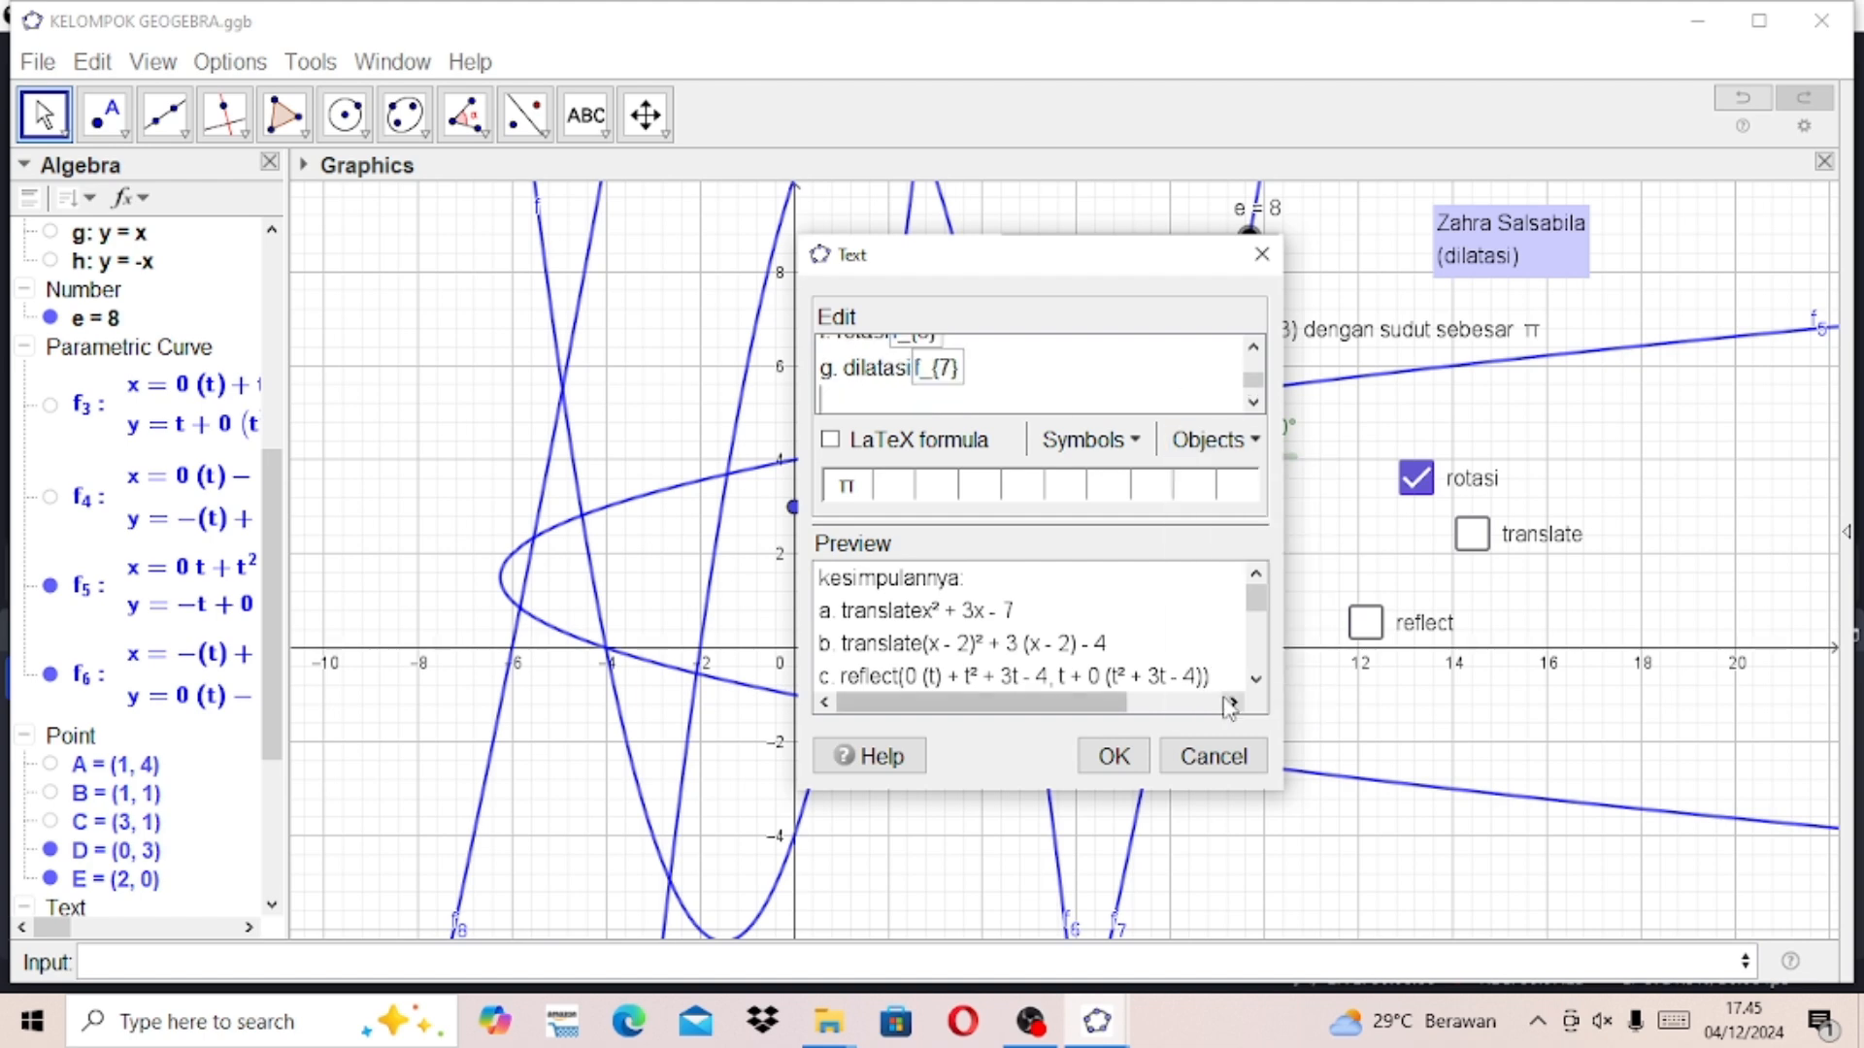
Step: Add the line "h. dilatasi" to the text, ending with a reference to object f_{8}
text(. dolatasi)
click(1259, 442)
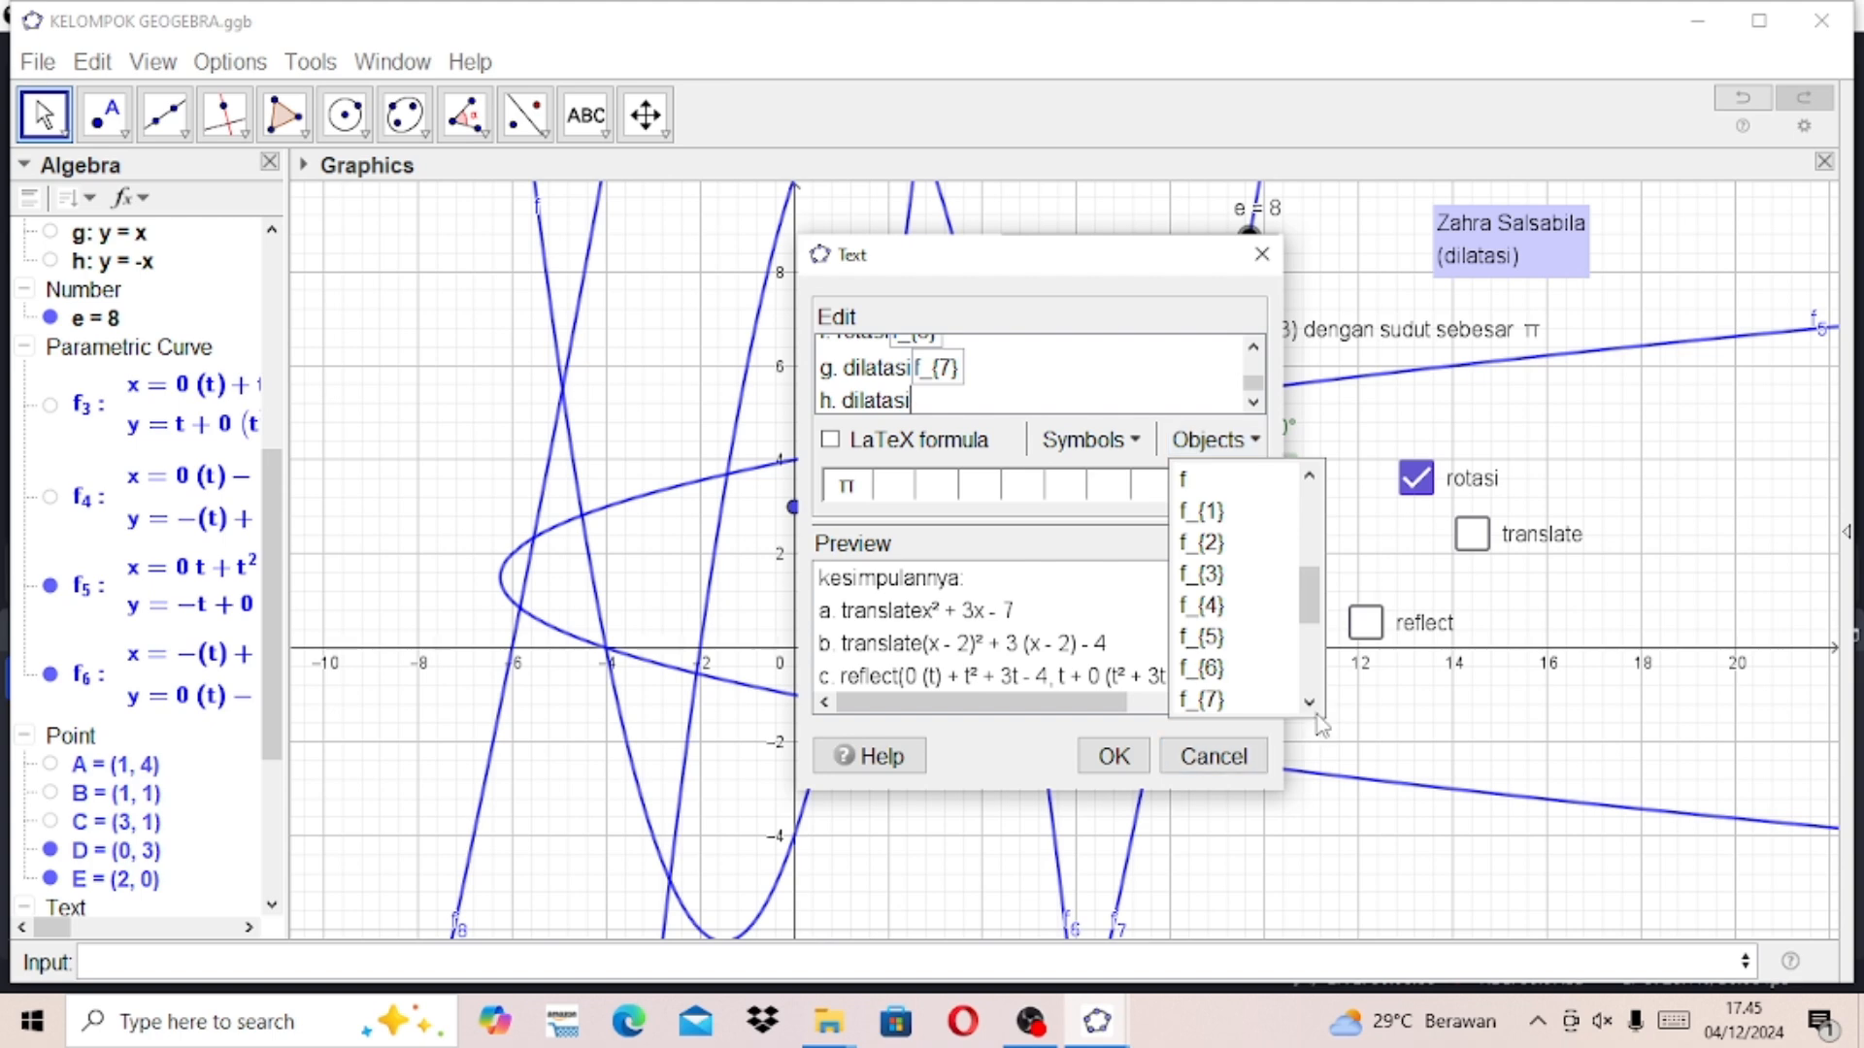
click(1309, 682)
scroll(1211, 685, down, 1)
click(1310, 476)
click(1213, 515)
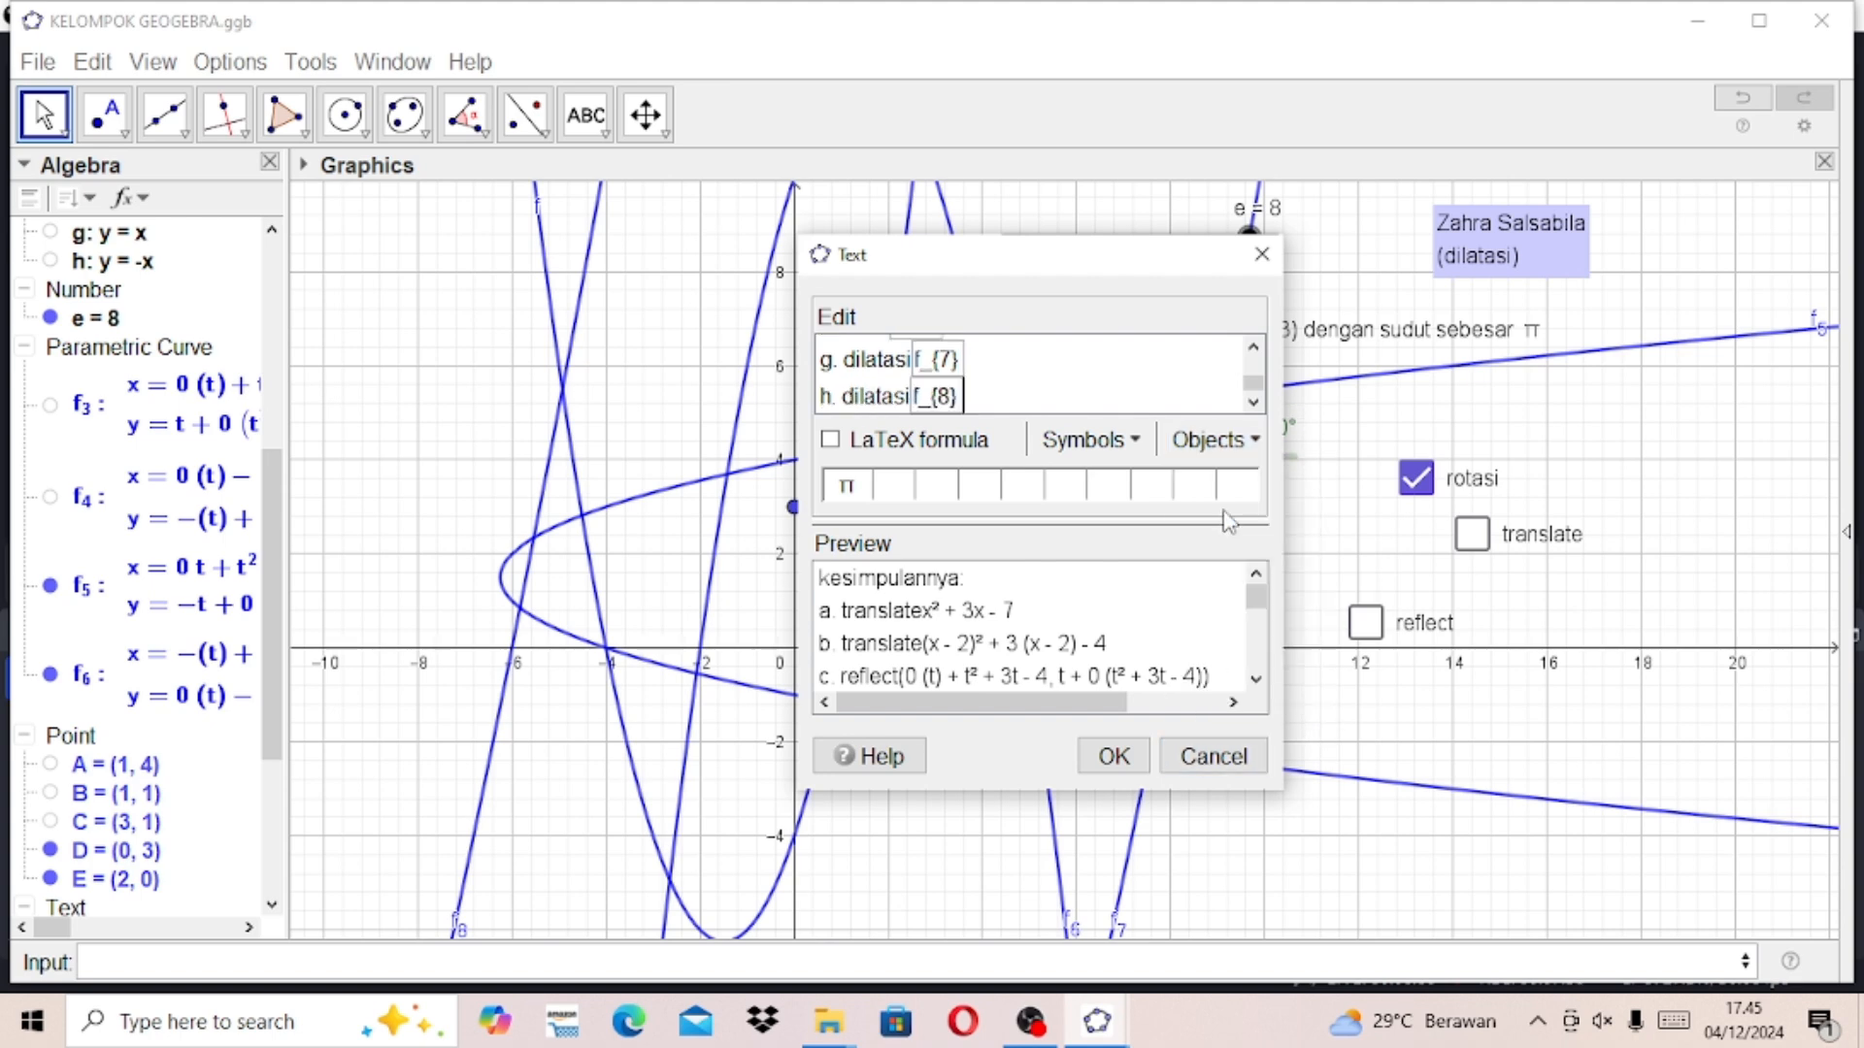
Step: Review the lines of the conclusion text from the dilation entries back to the translation entries
click(1254, 347)
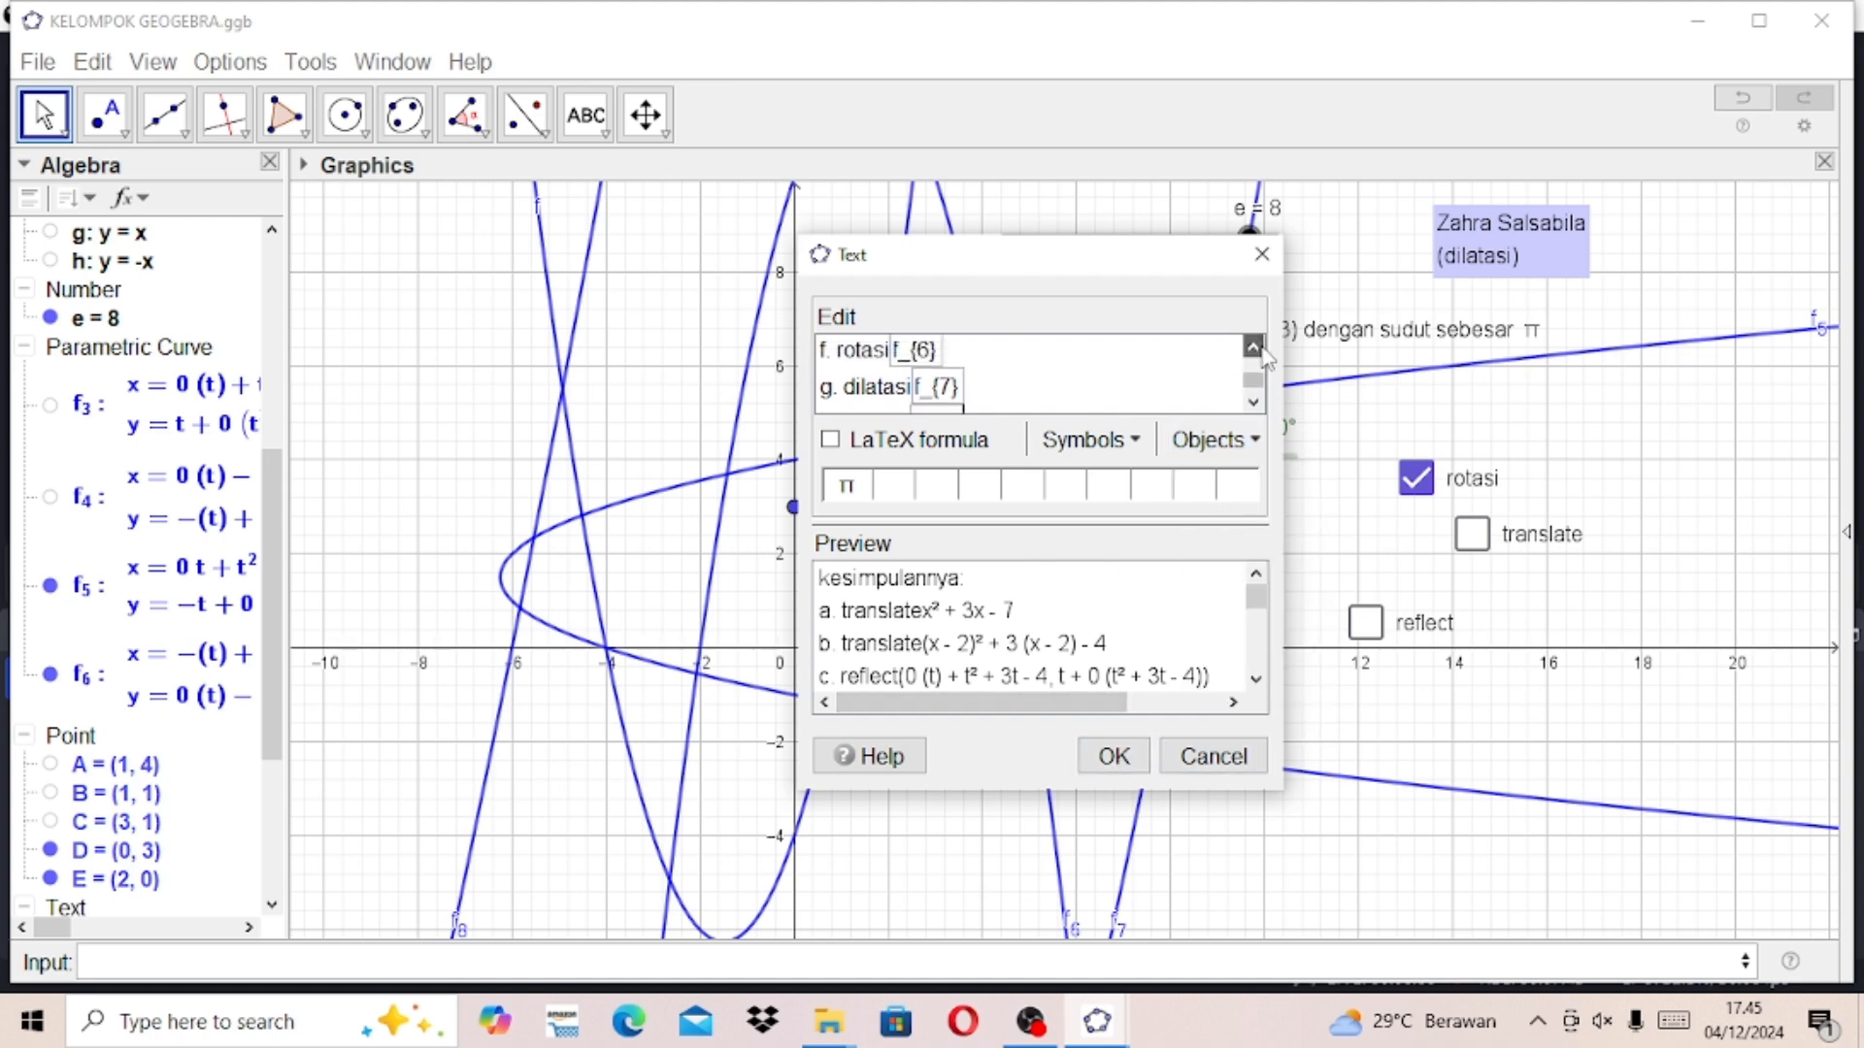
click(1253, 347)
click(1255, 348)
click(1254, 348)
click(1254, 348)
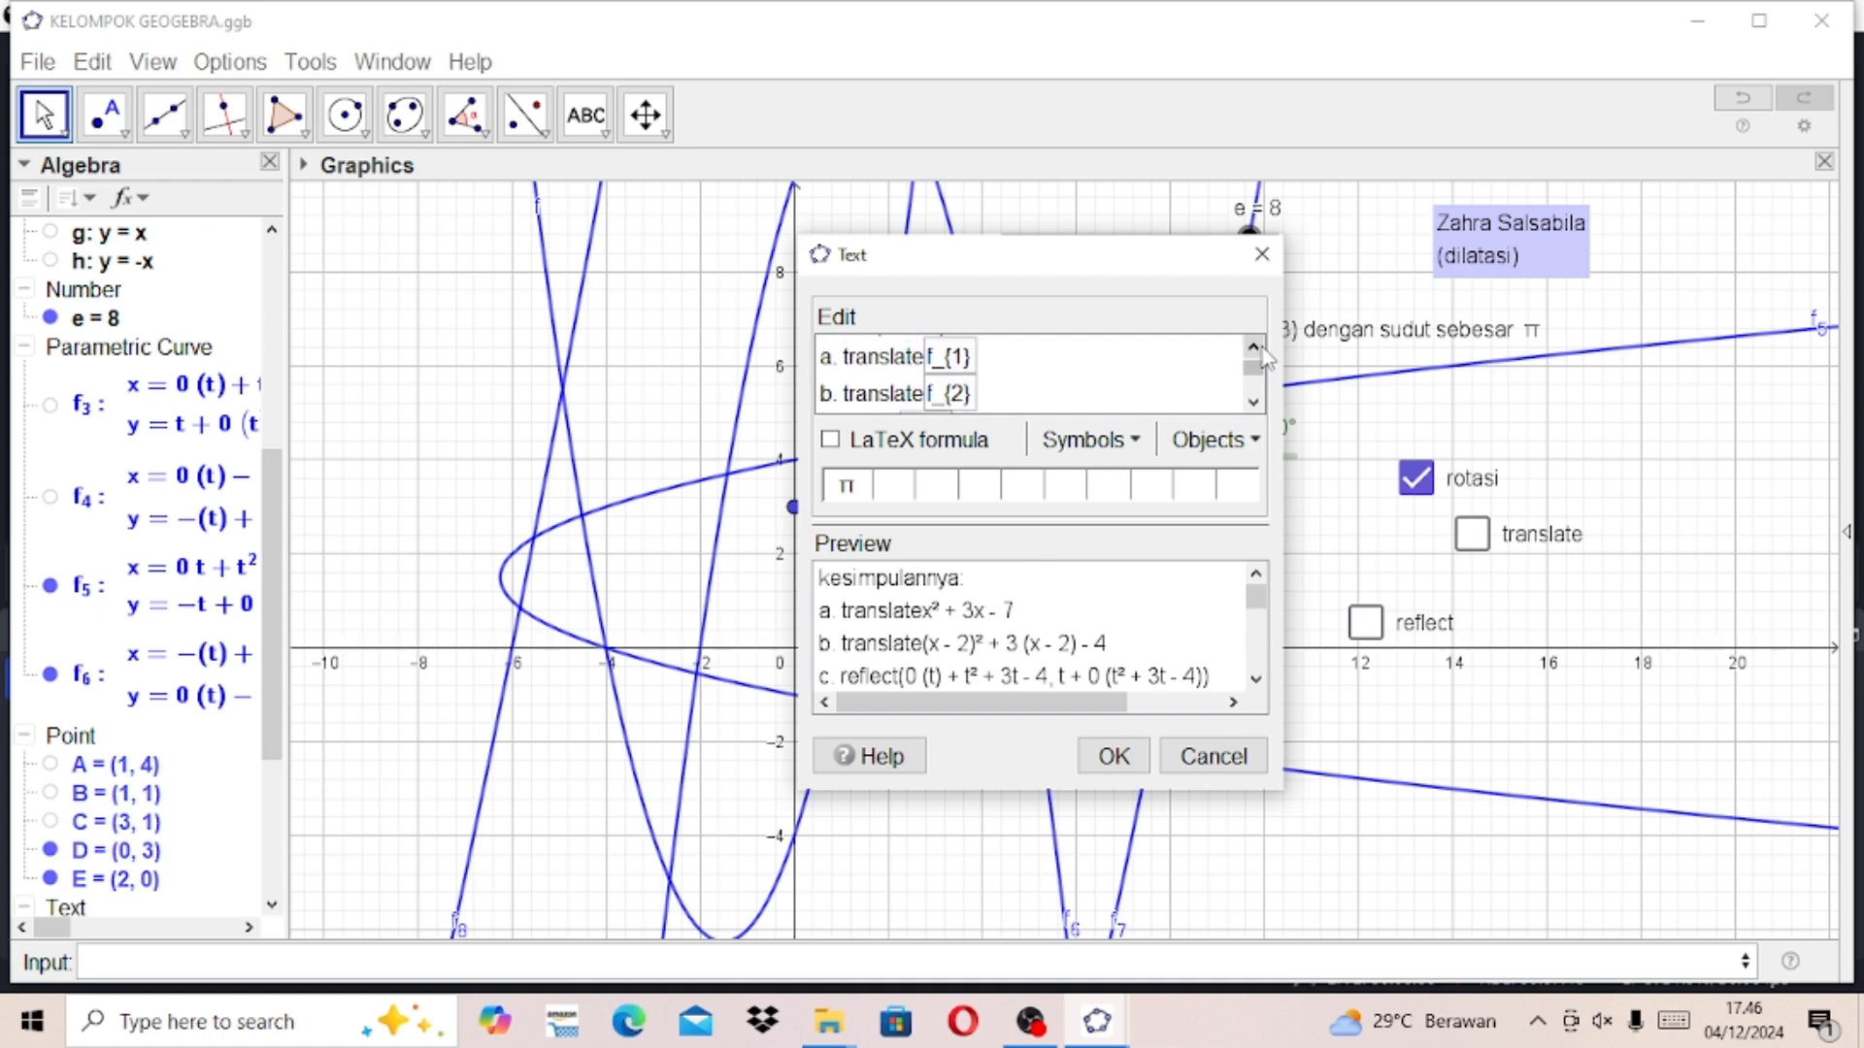
click(1254, 347)
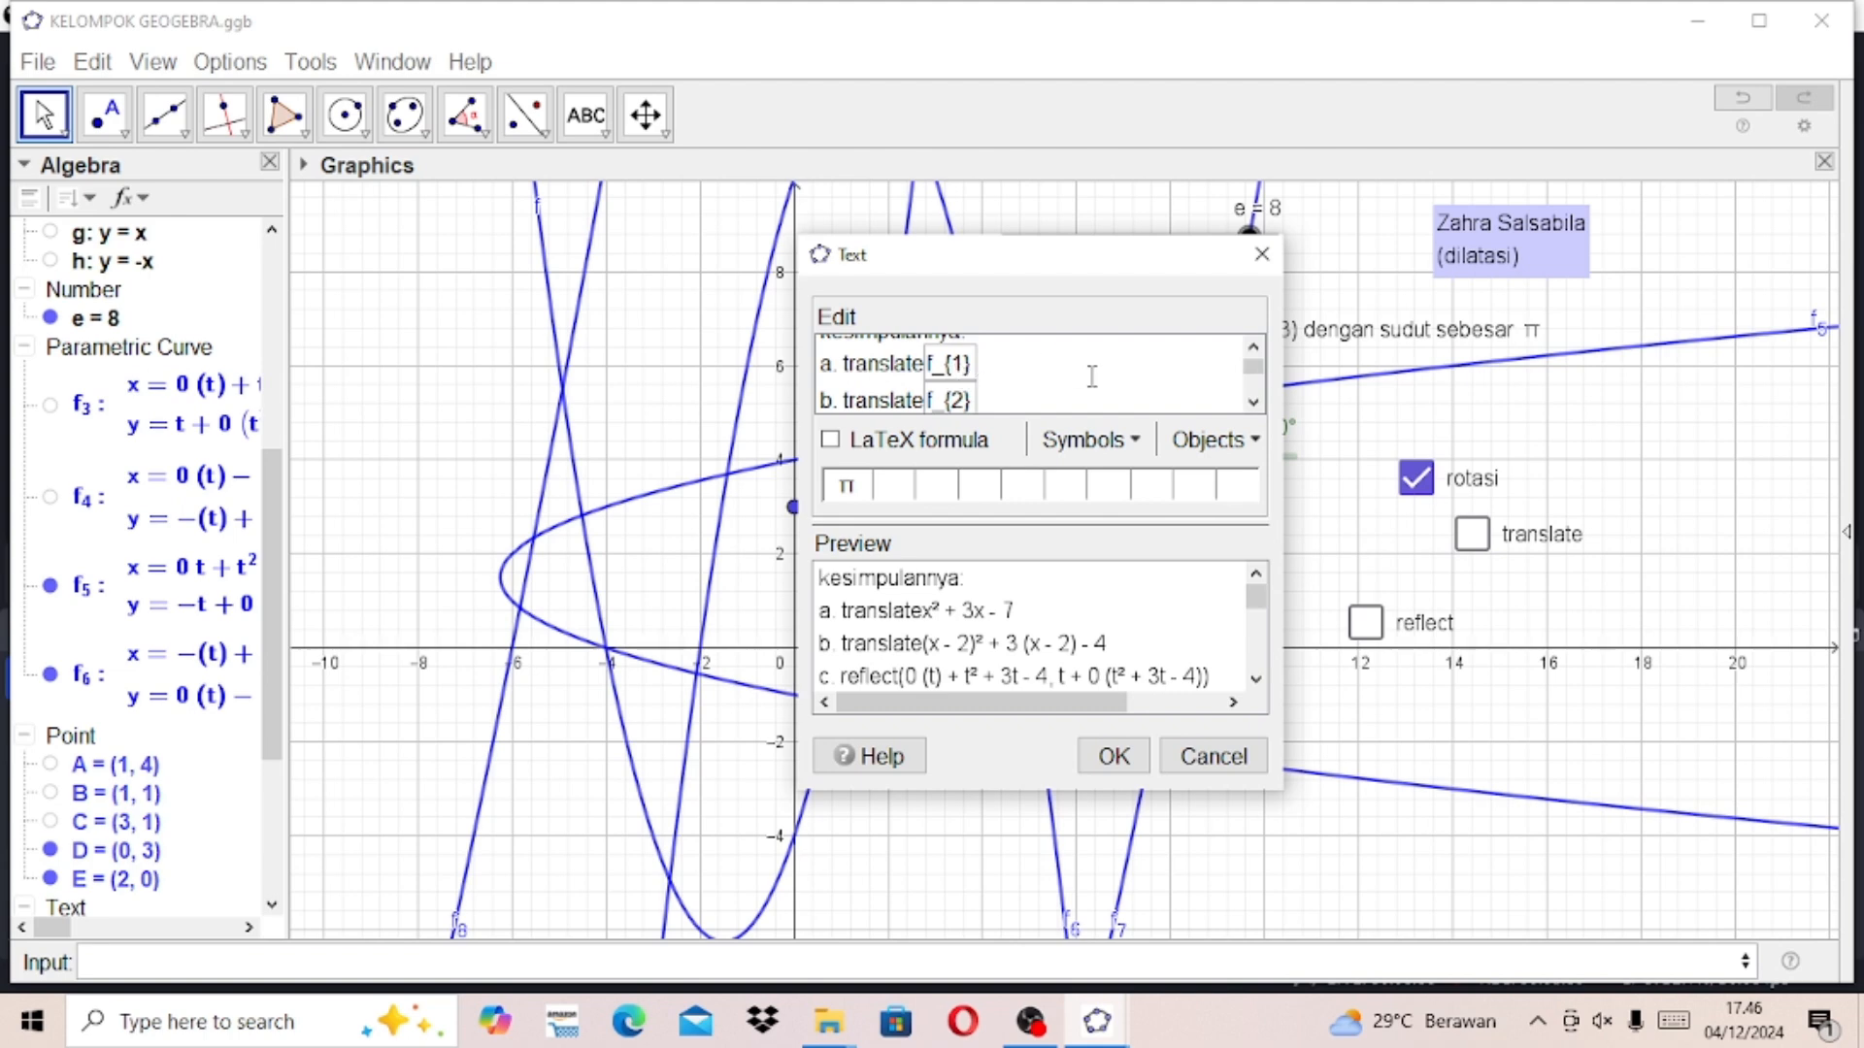
Step: Review the lines of the conclusion text from the first translation entry down to the last dilation entry
click(1253, 402)
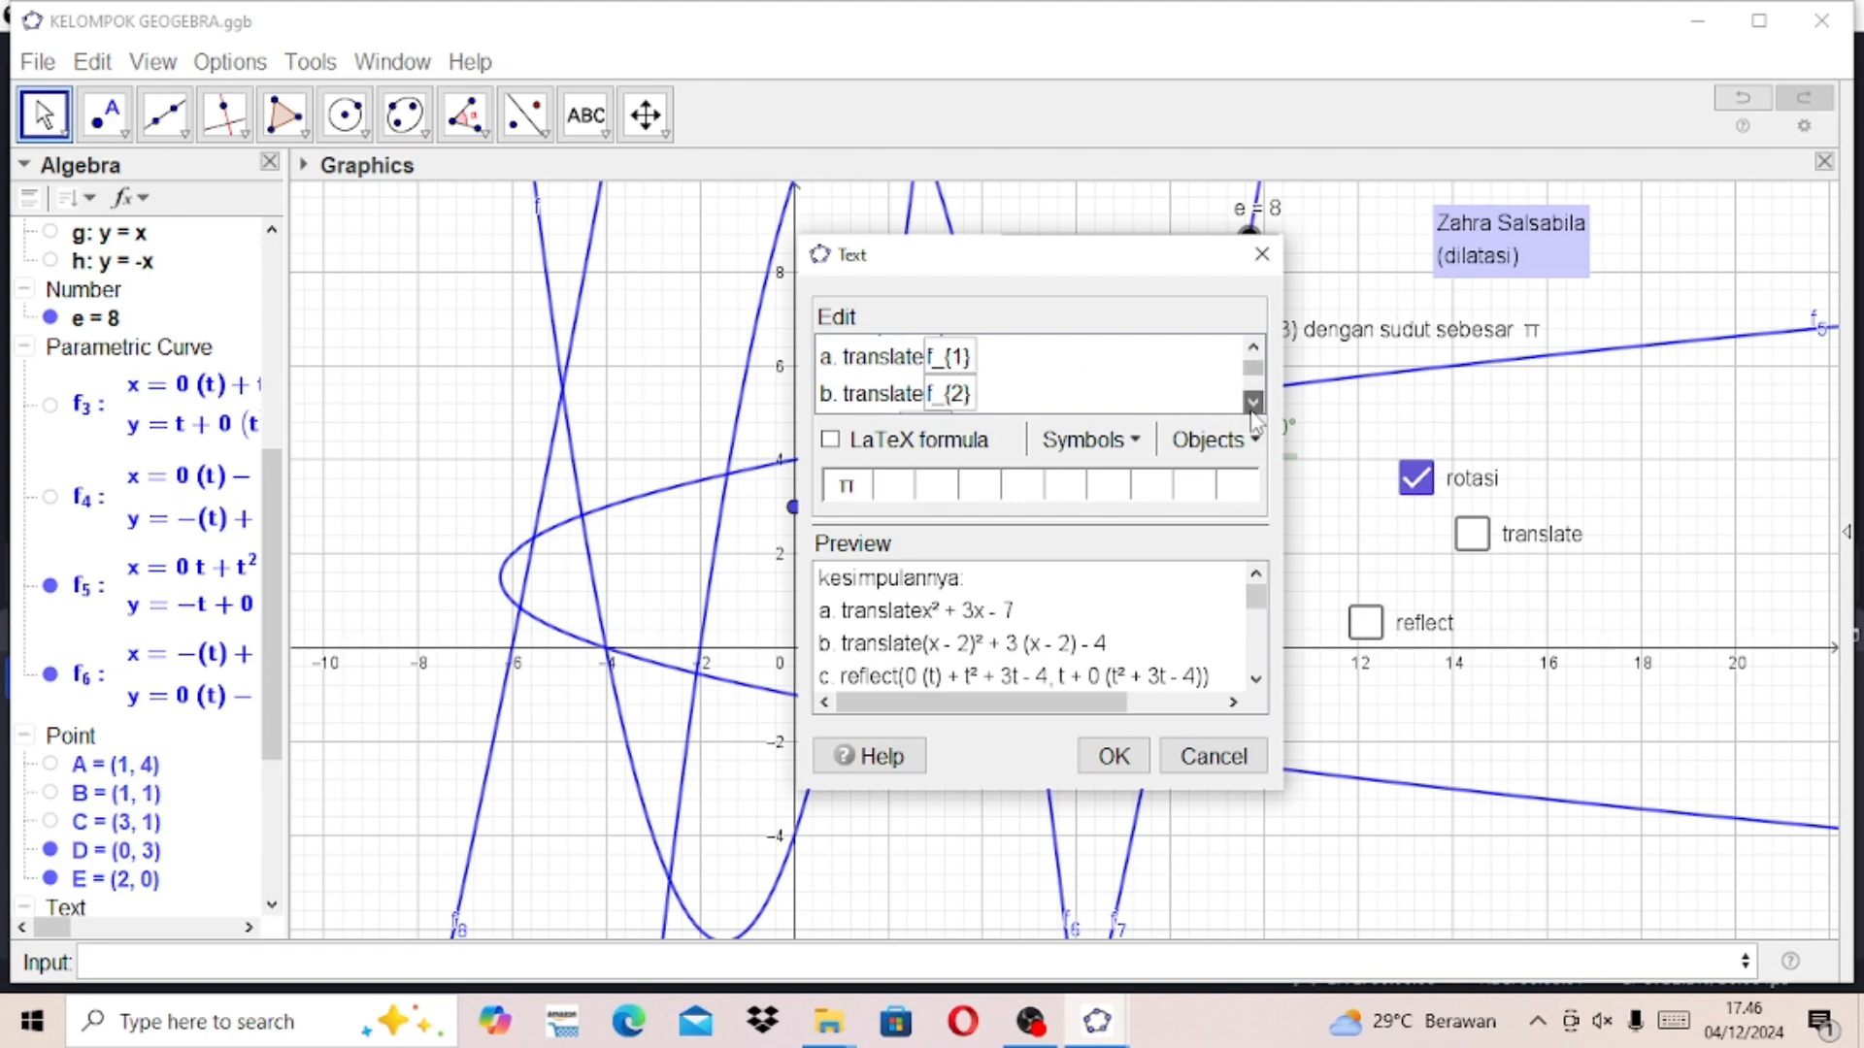
click(1253, 402)
click(1253, 402)
click(1253, 402)
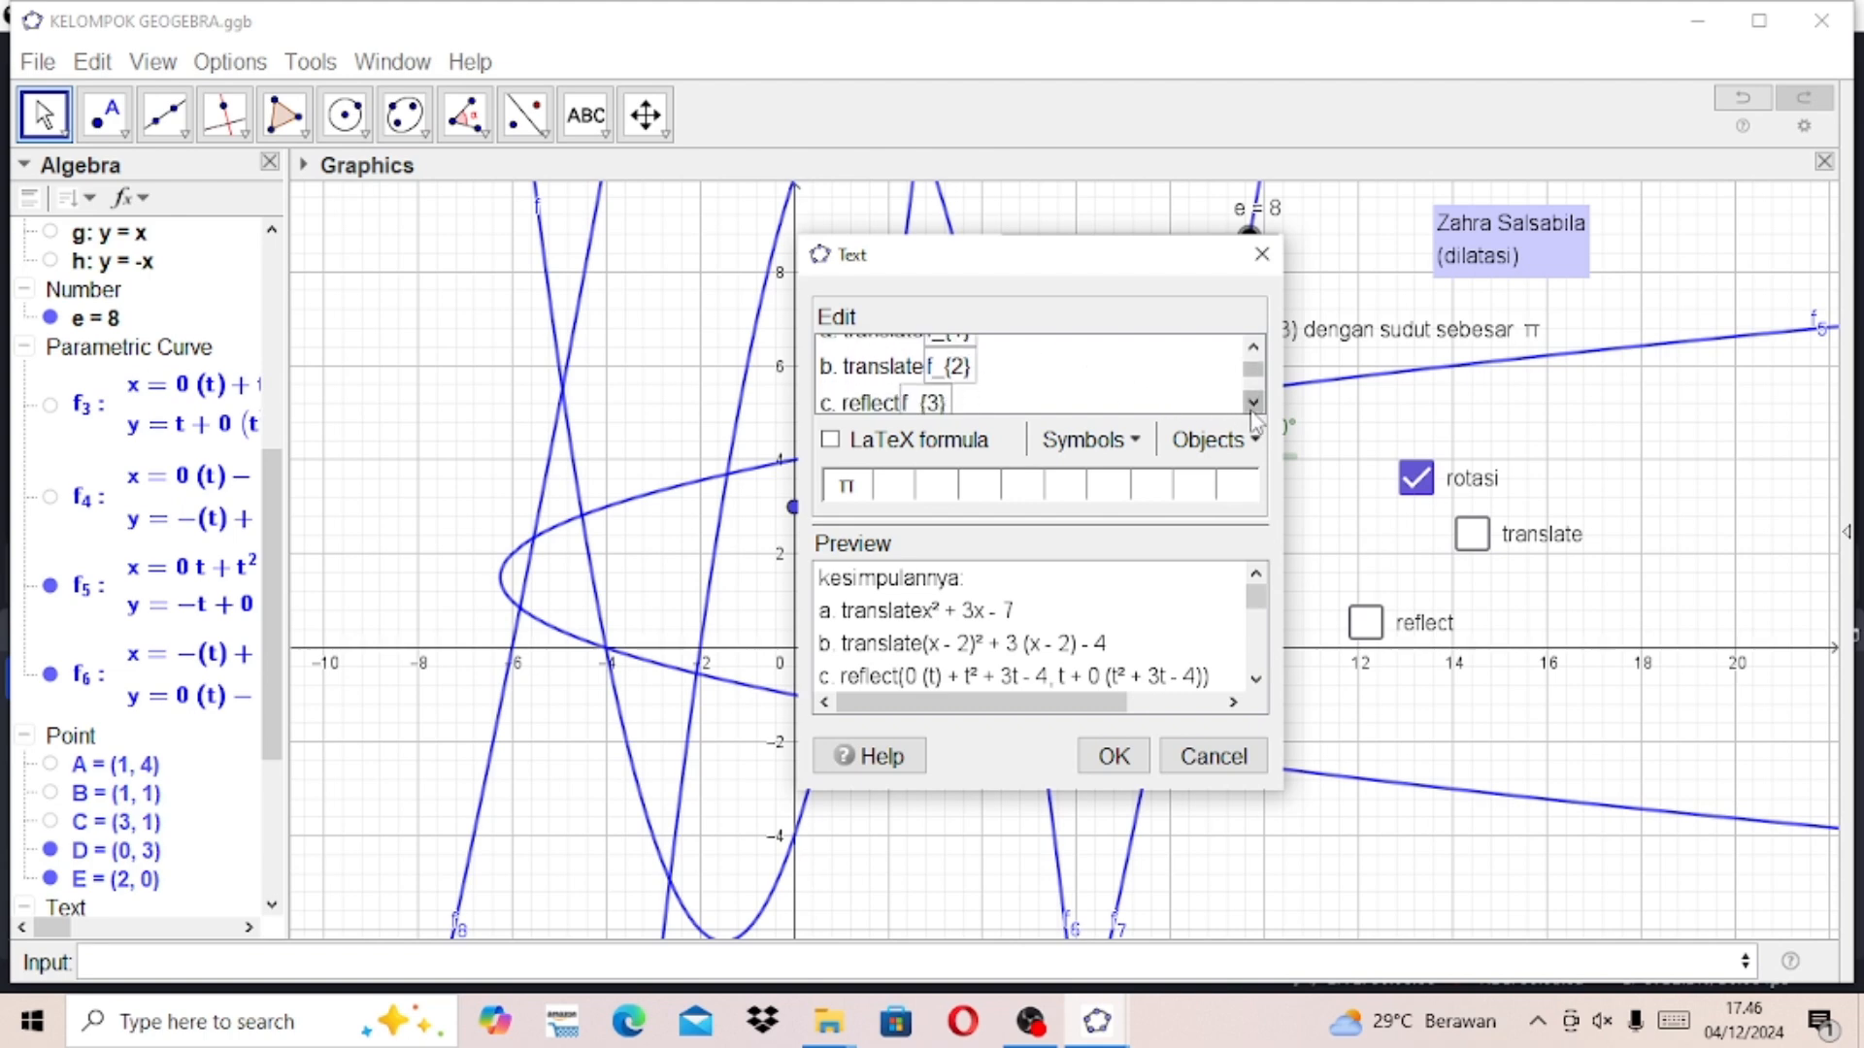
click(1253, 402)
click(1253, 402)
click(1253, 401)
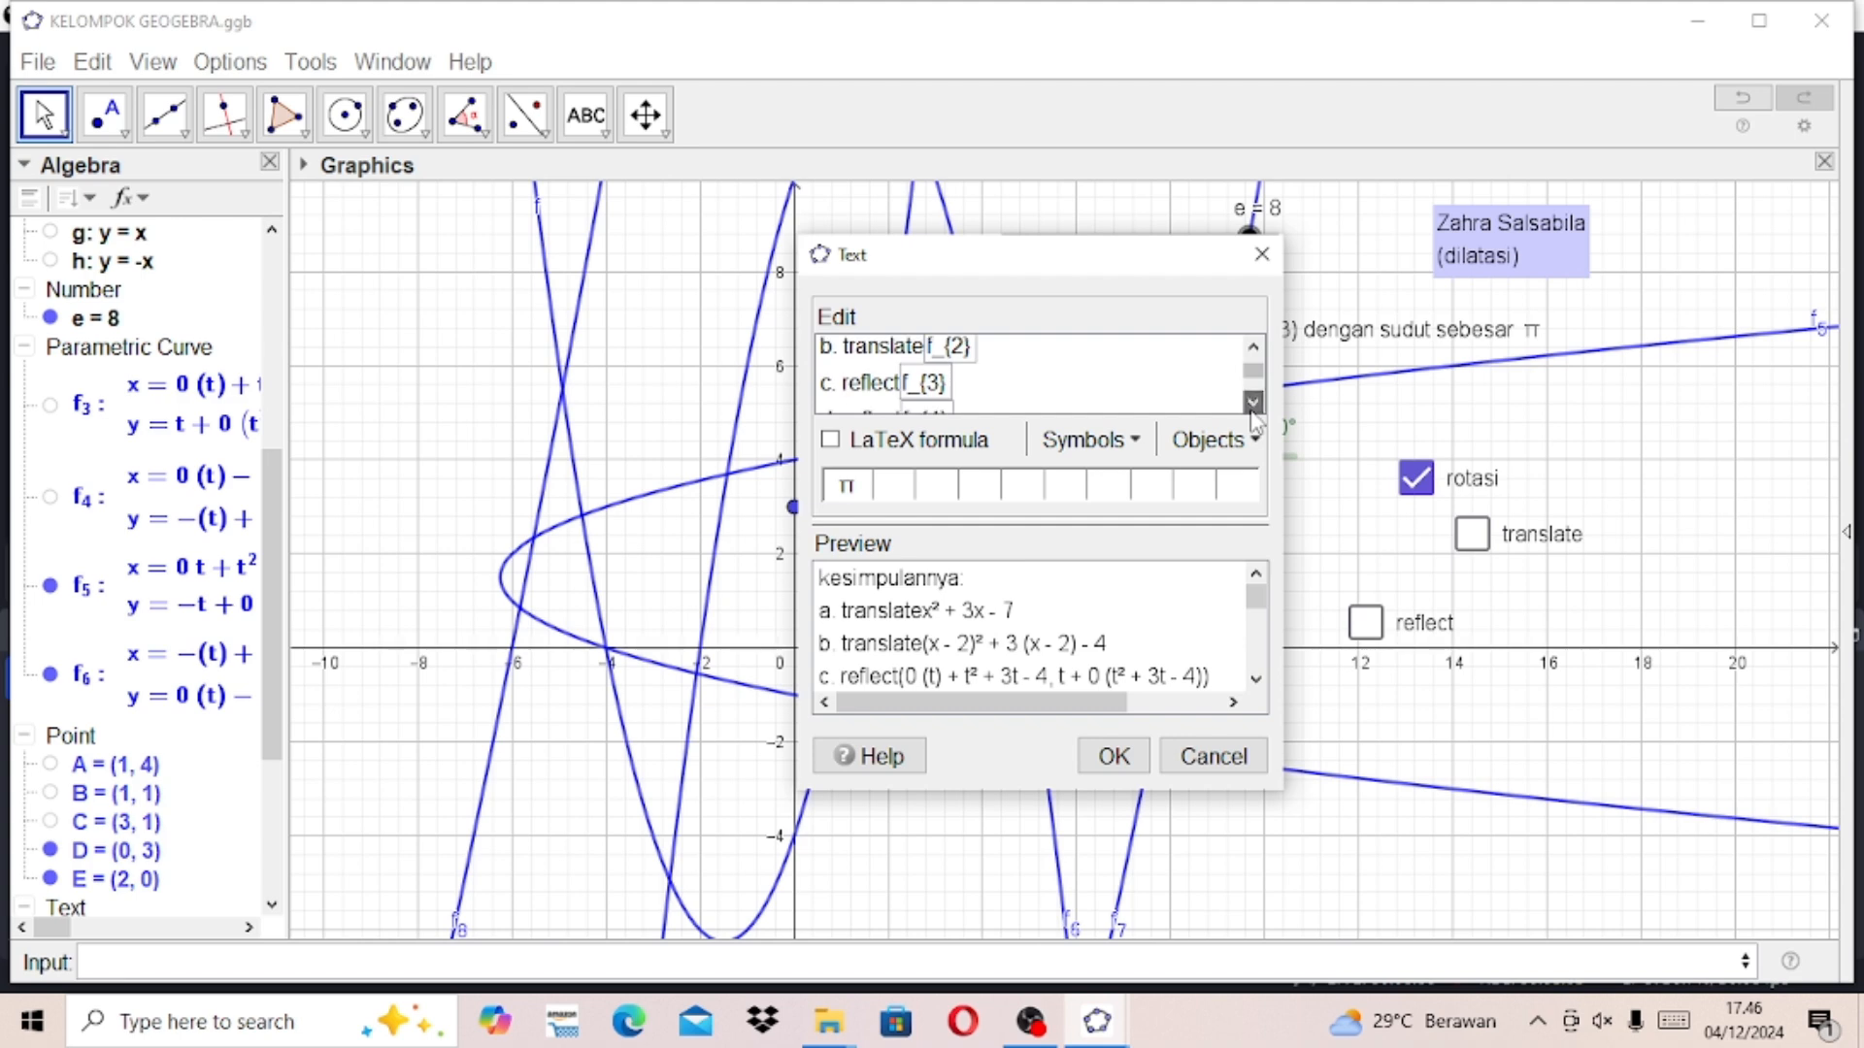
click(1254, 402)
click(1253, 402)
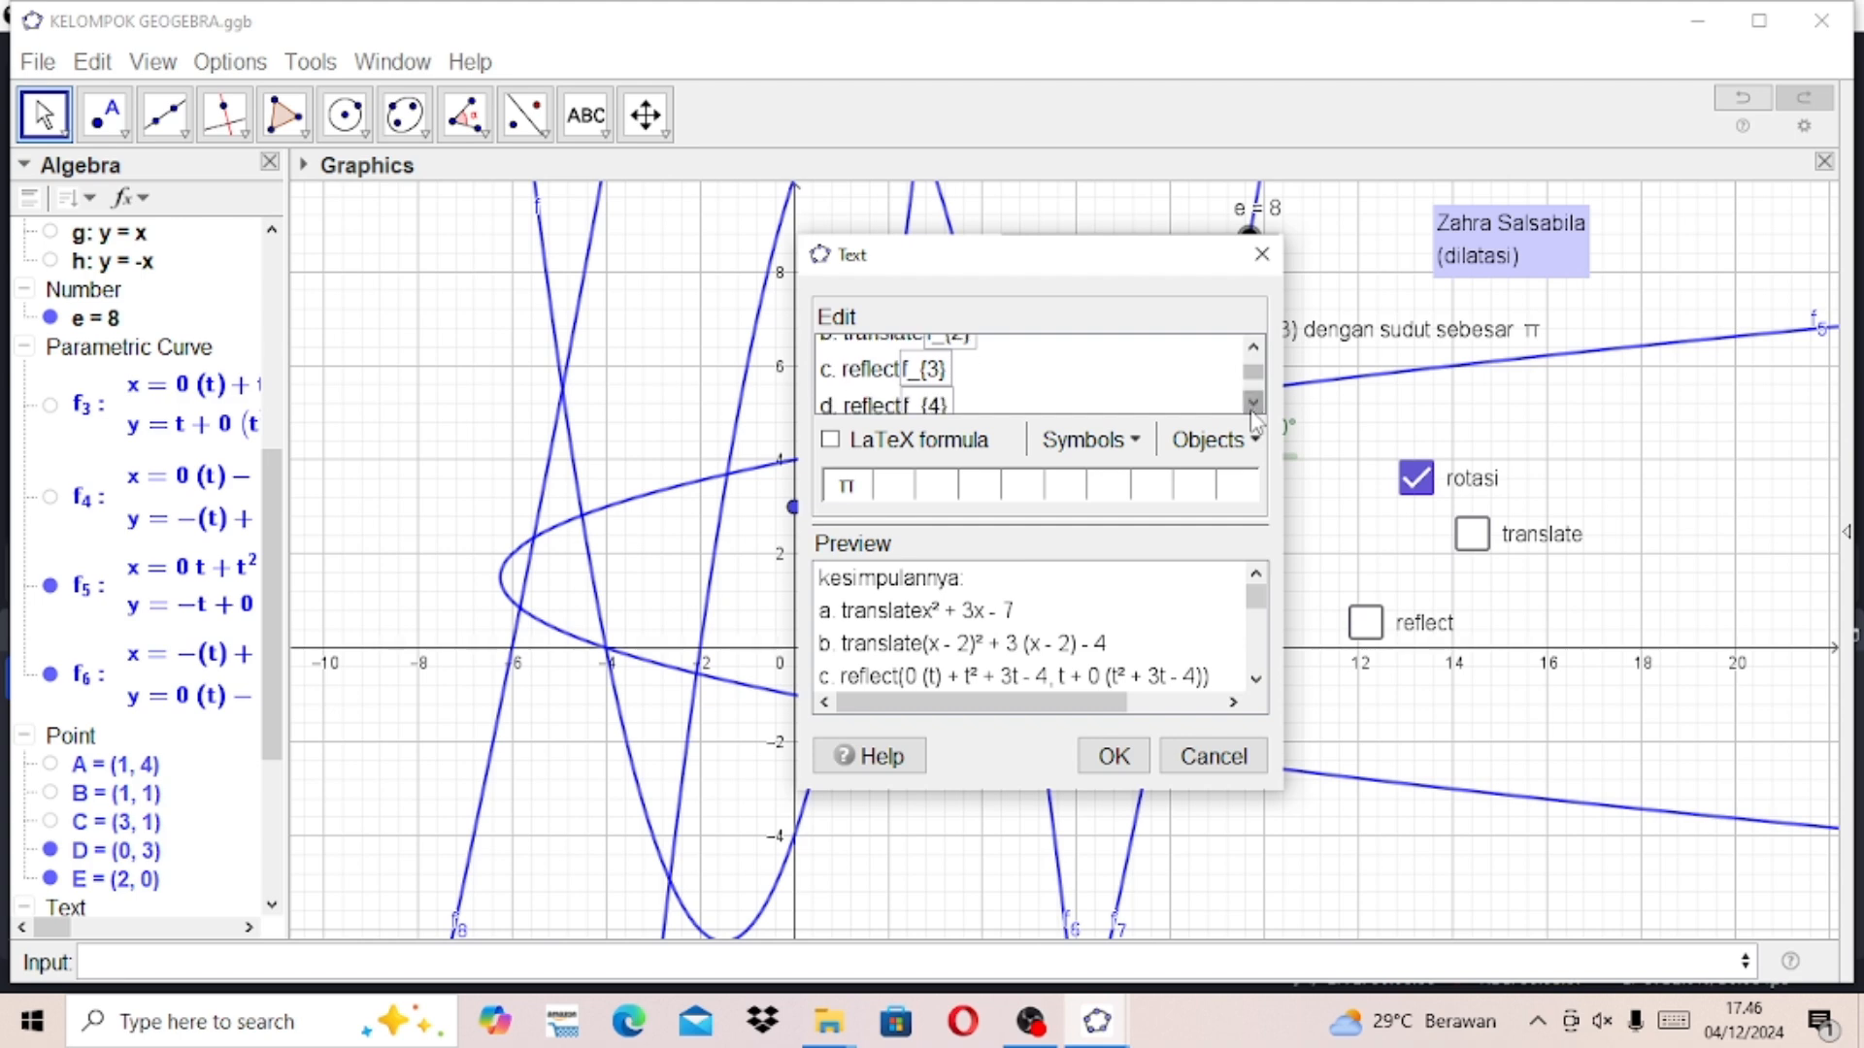
click(1253, 402)
click(1253, 402)
click(1253, 401)
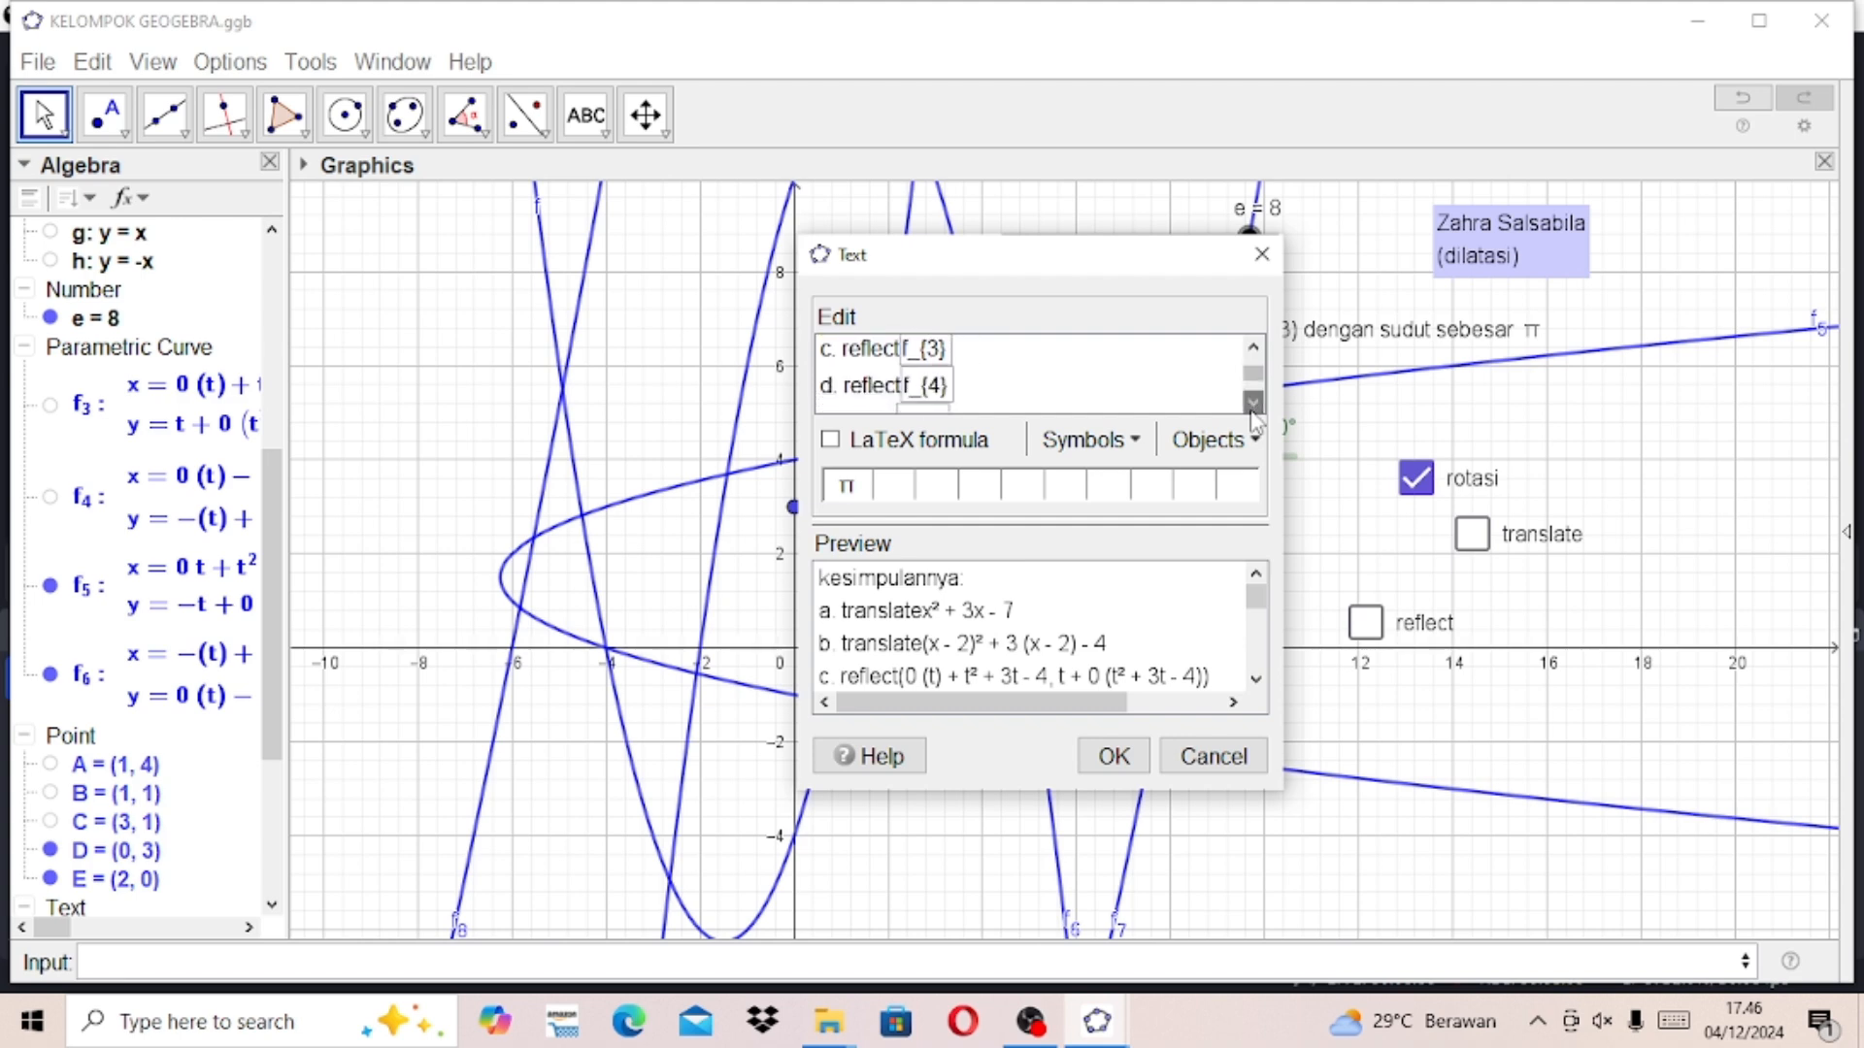
click(1253, 402)
click(1253, 404)
click(1254, 404)
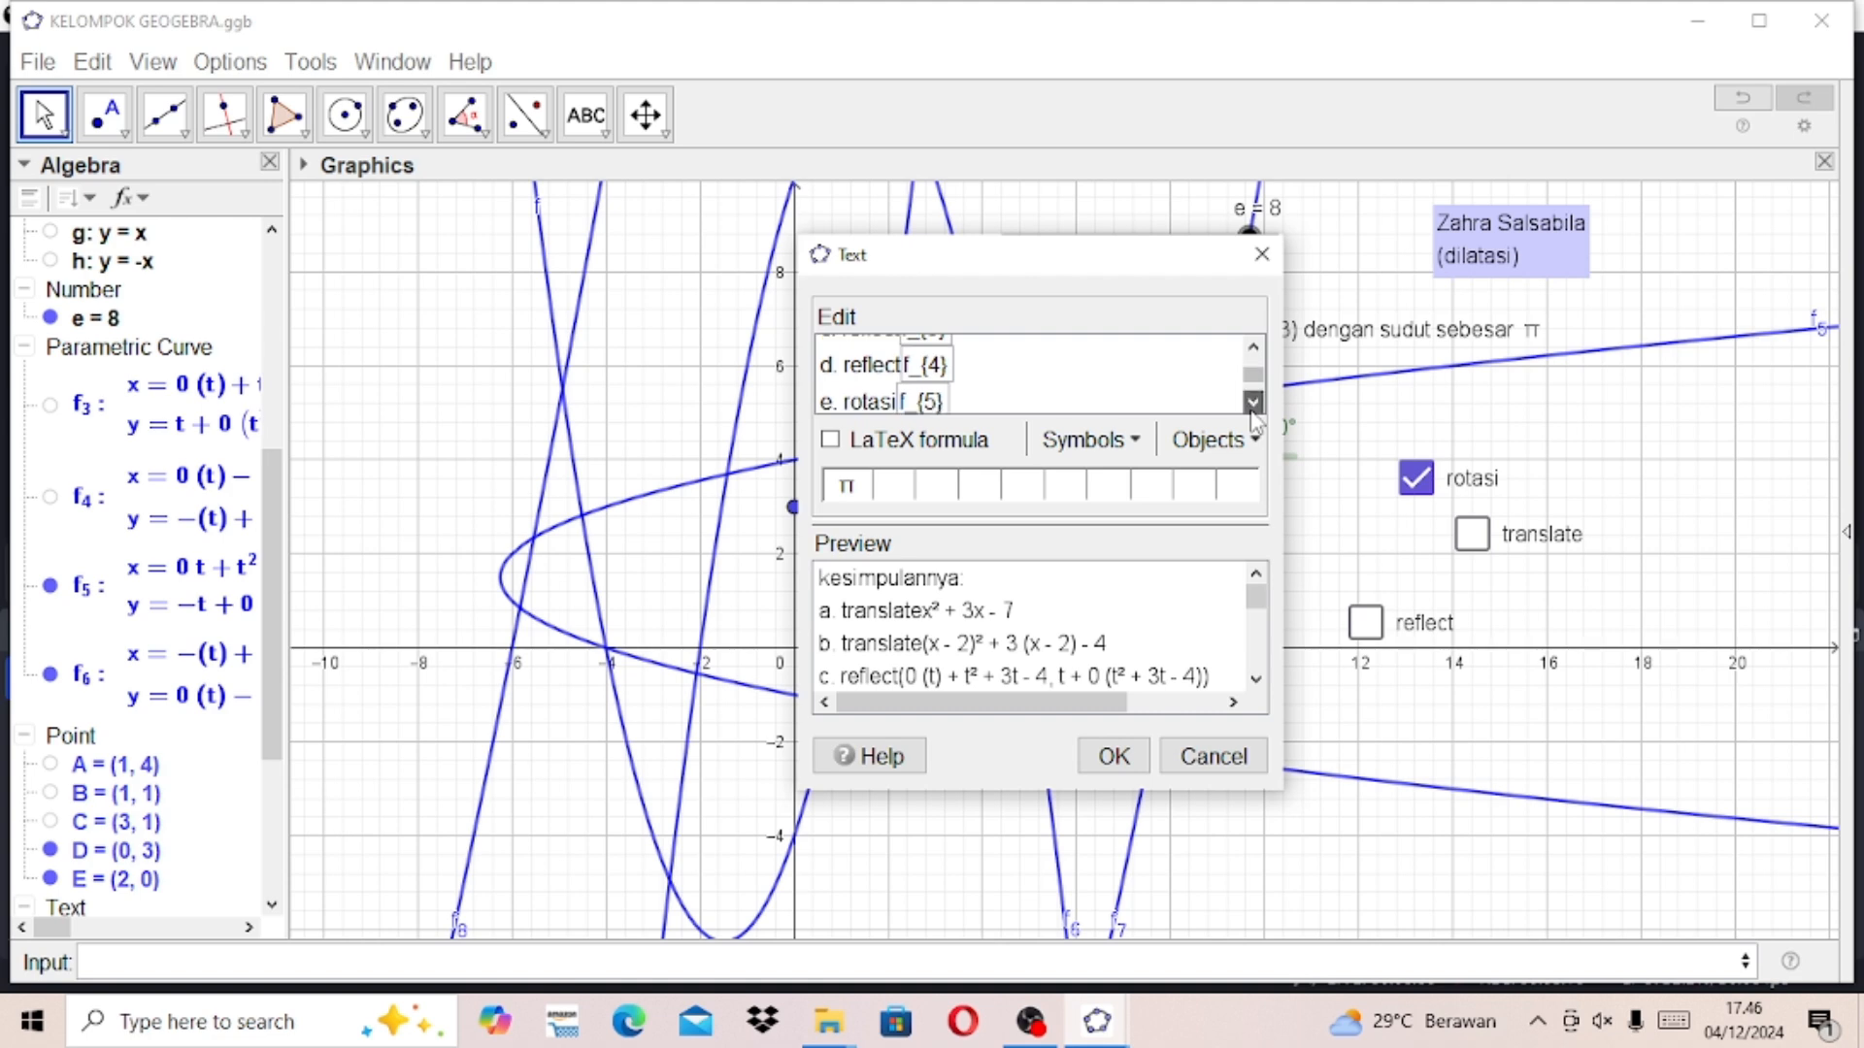
click(1254, 404)
click(1253, 403)
click(1253, 405)
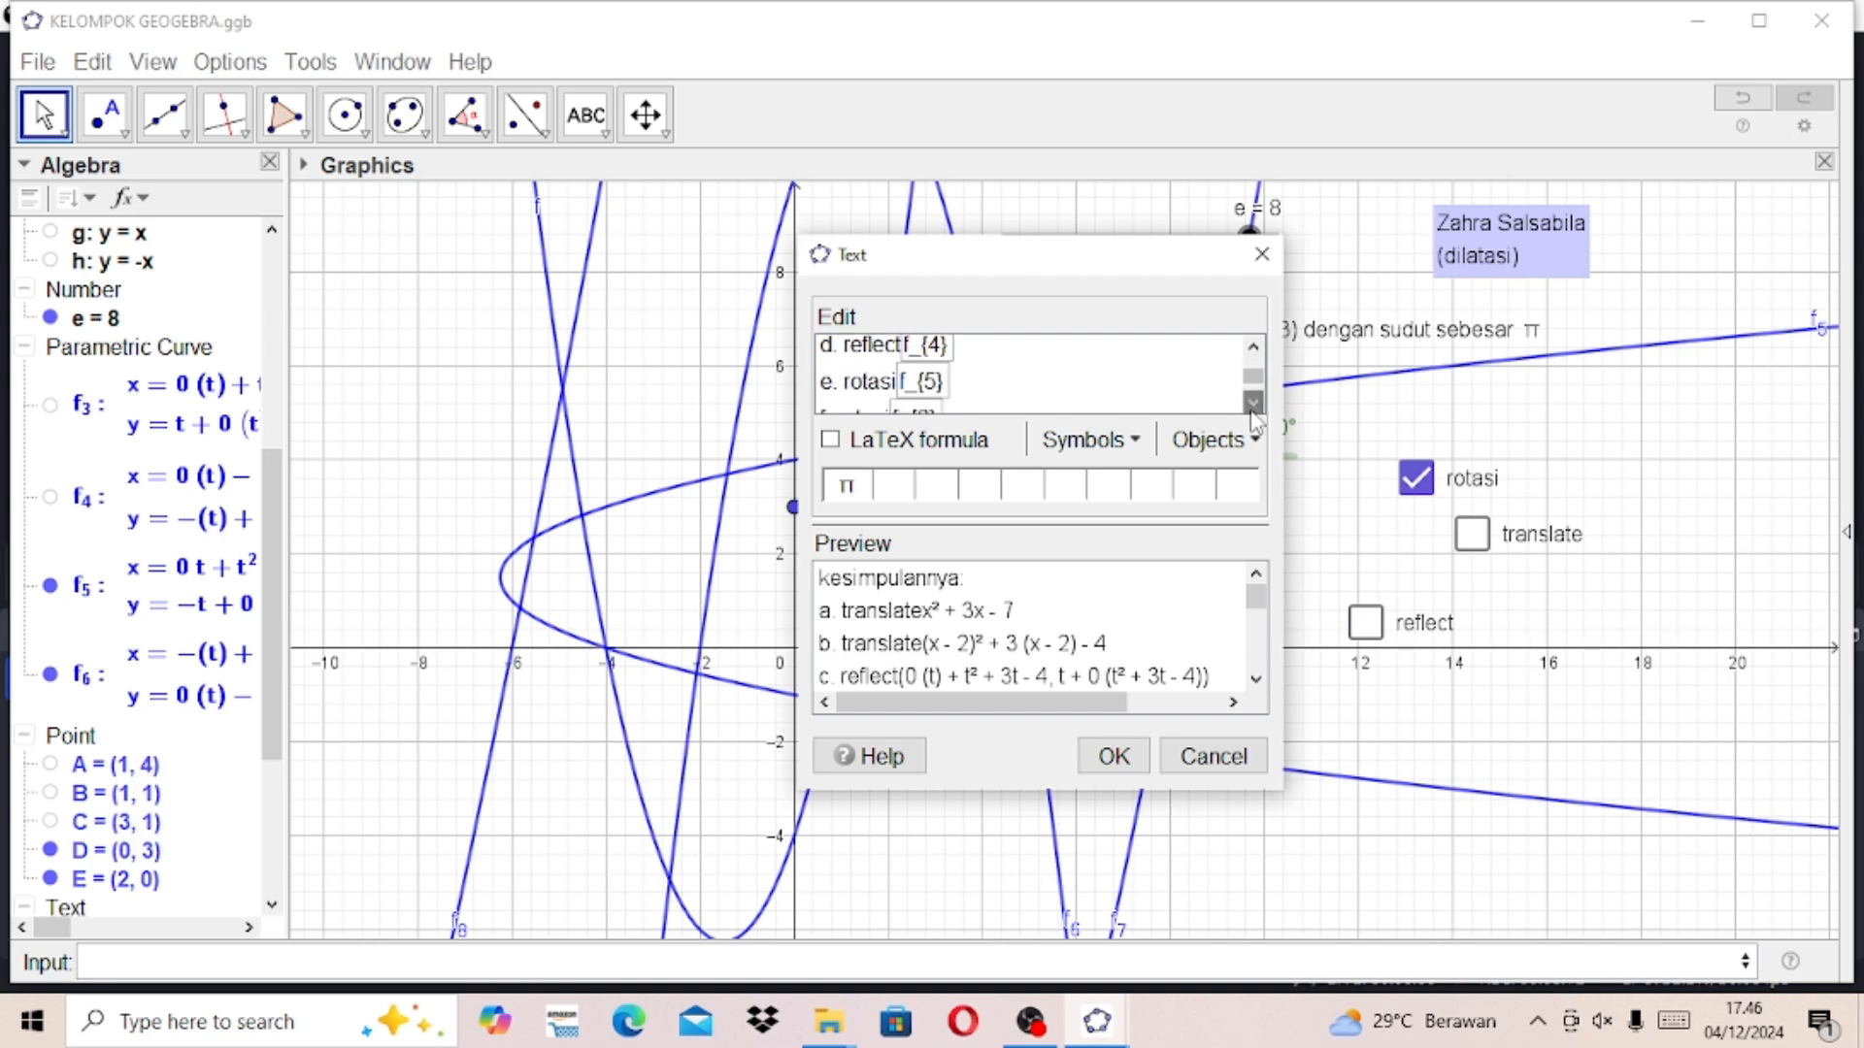
click(1253, 406)
click(1252, 406)
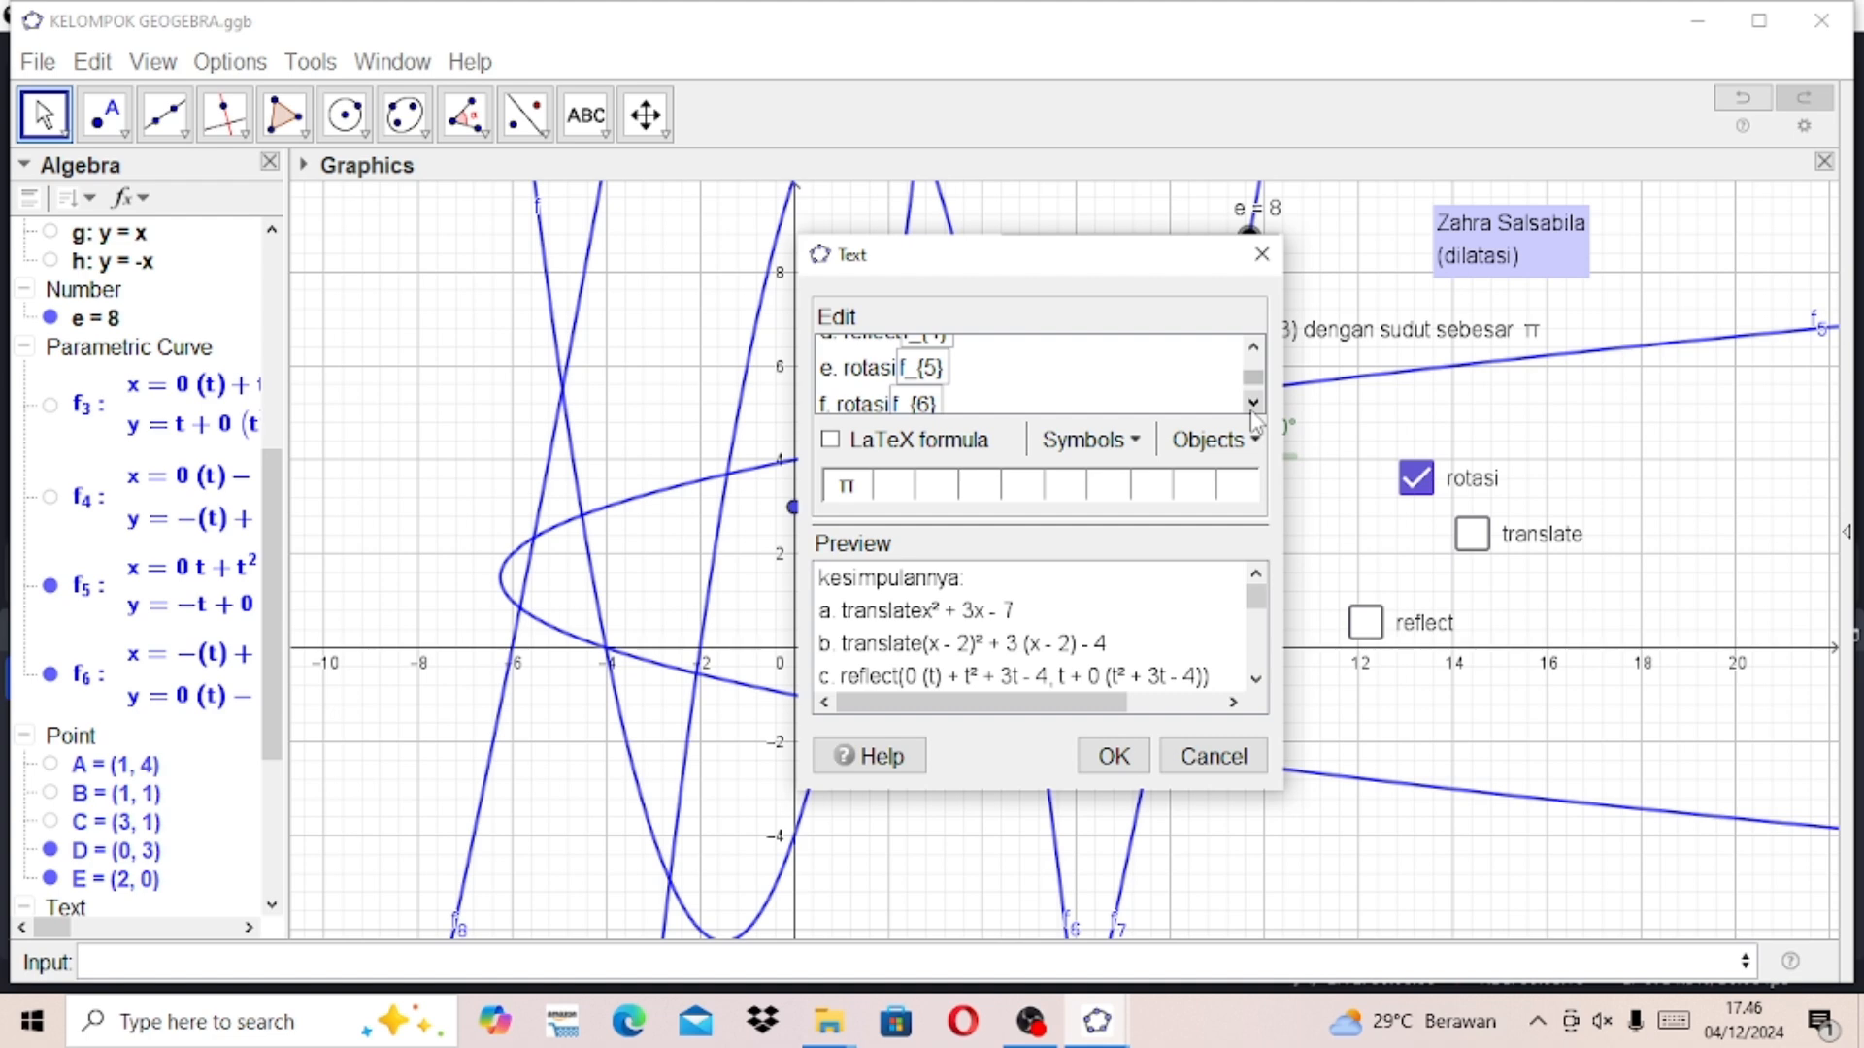
click(1254, 403)
click(1253, 403)
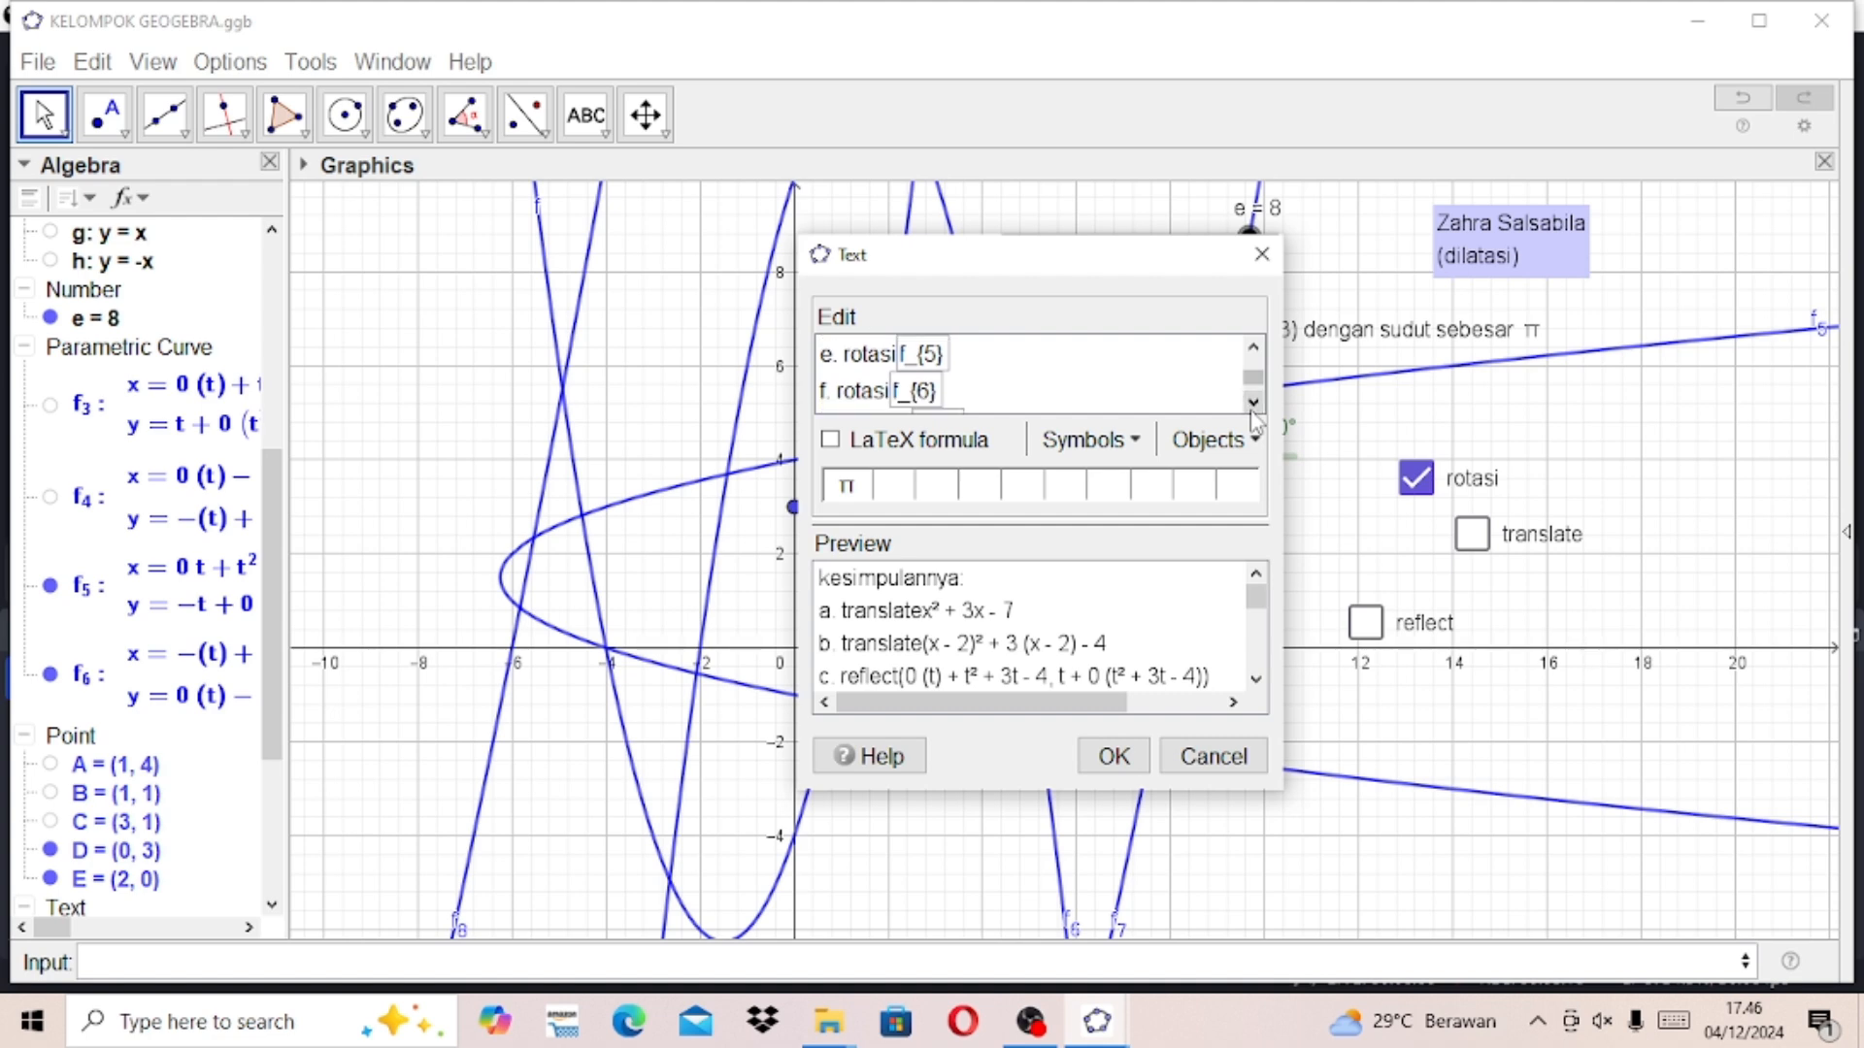
click(1253, 404)
click(1254, 404)
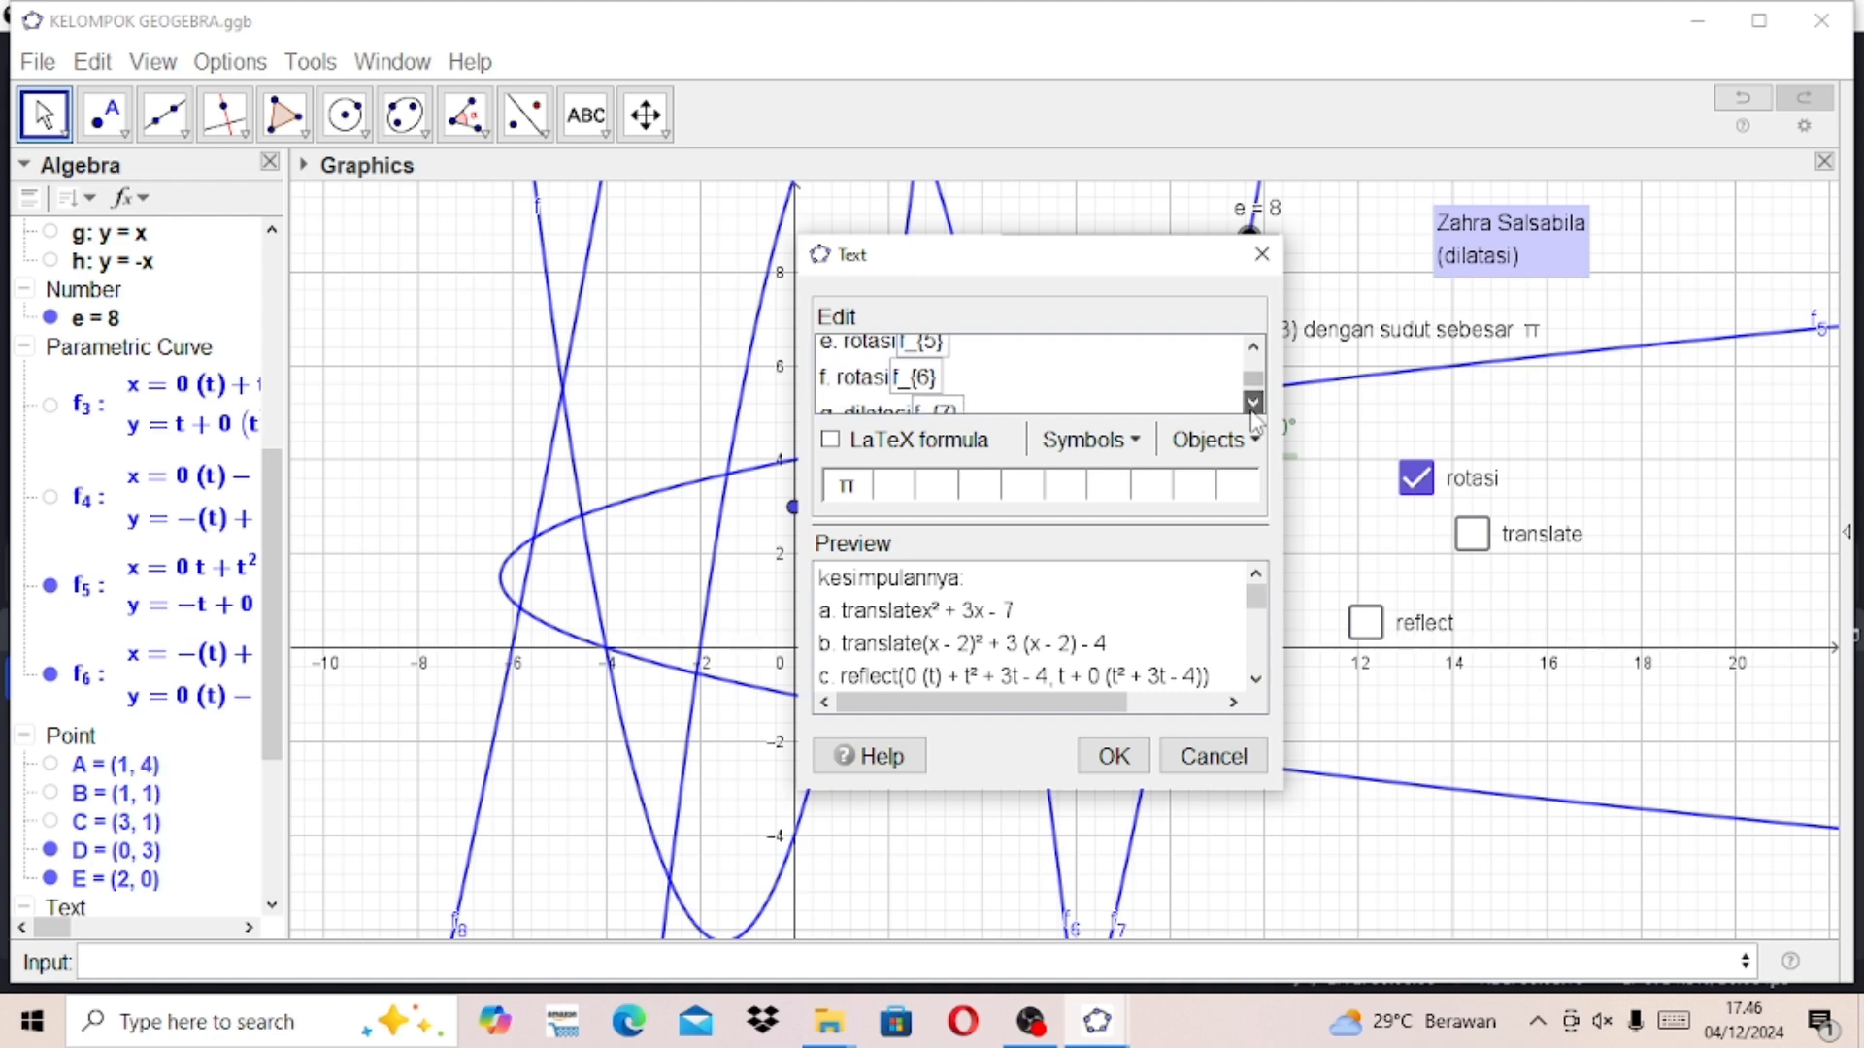
click(1254, 404)
click(1254, 404)
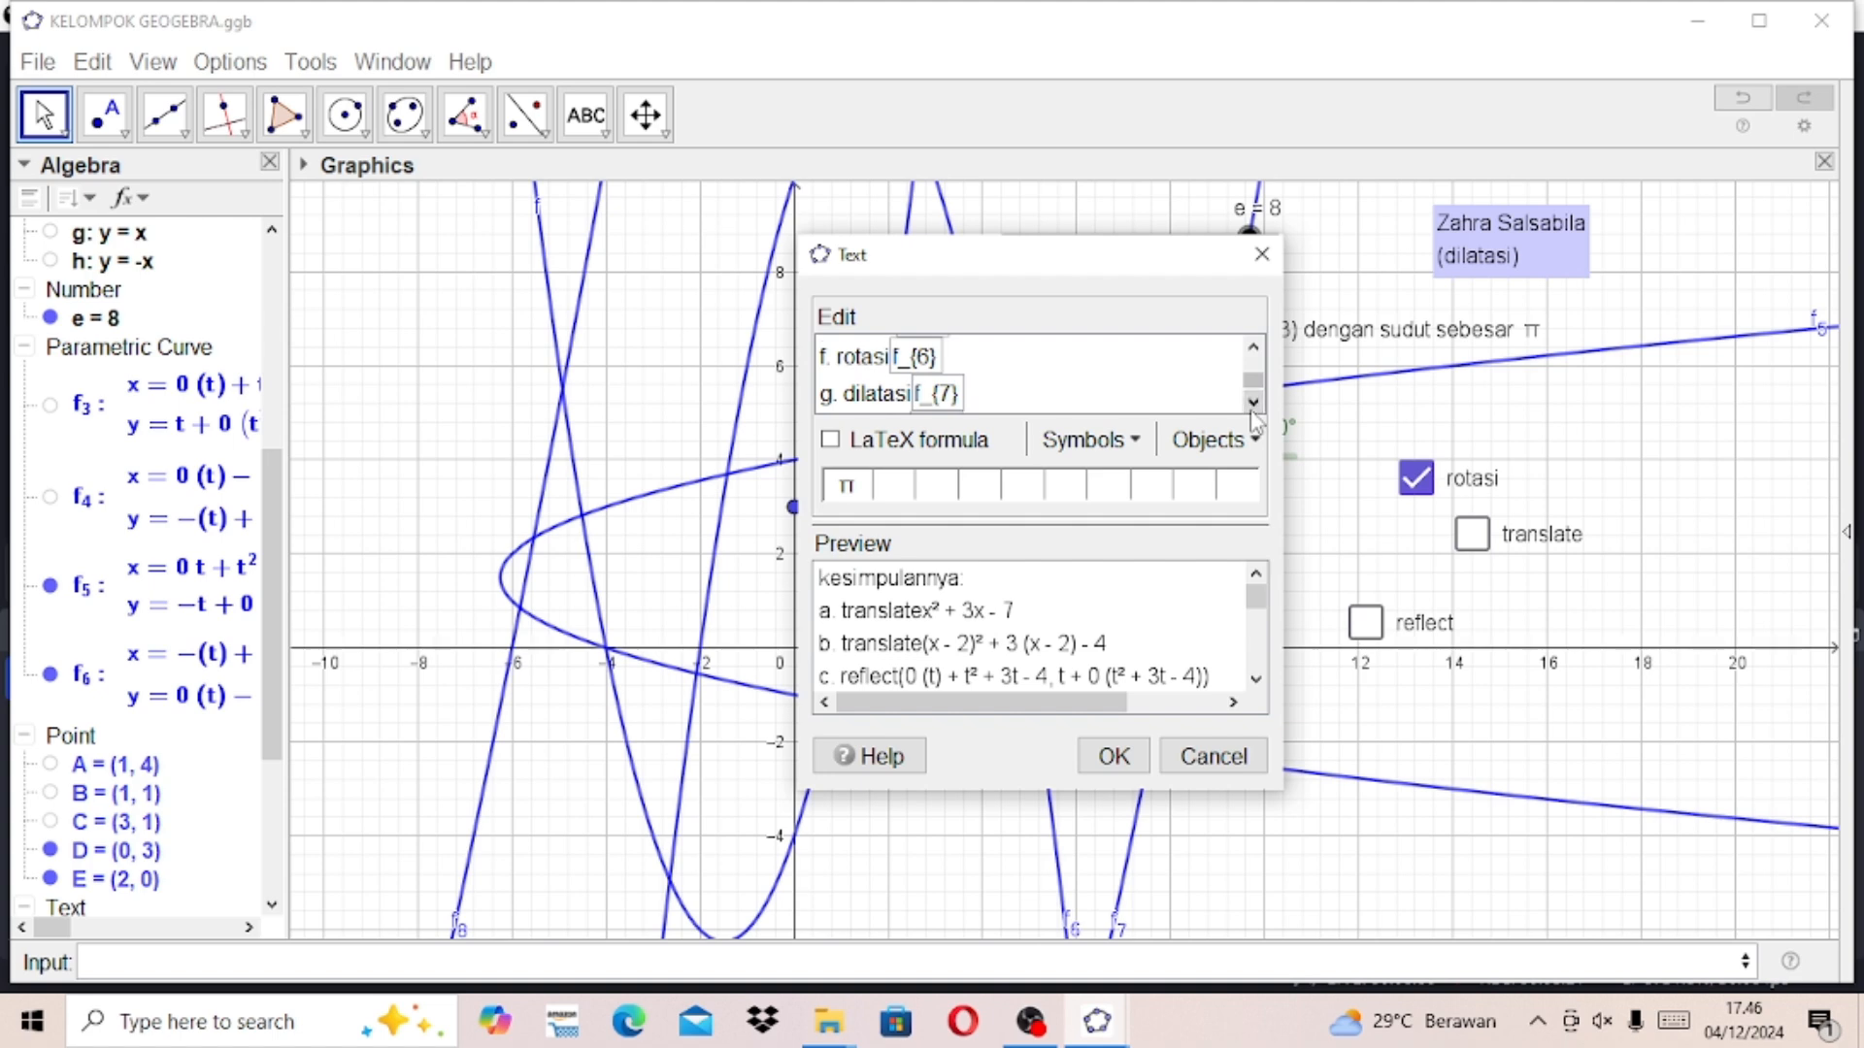
click(1253, 404)
click(1253, 404)
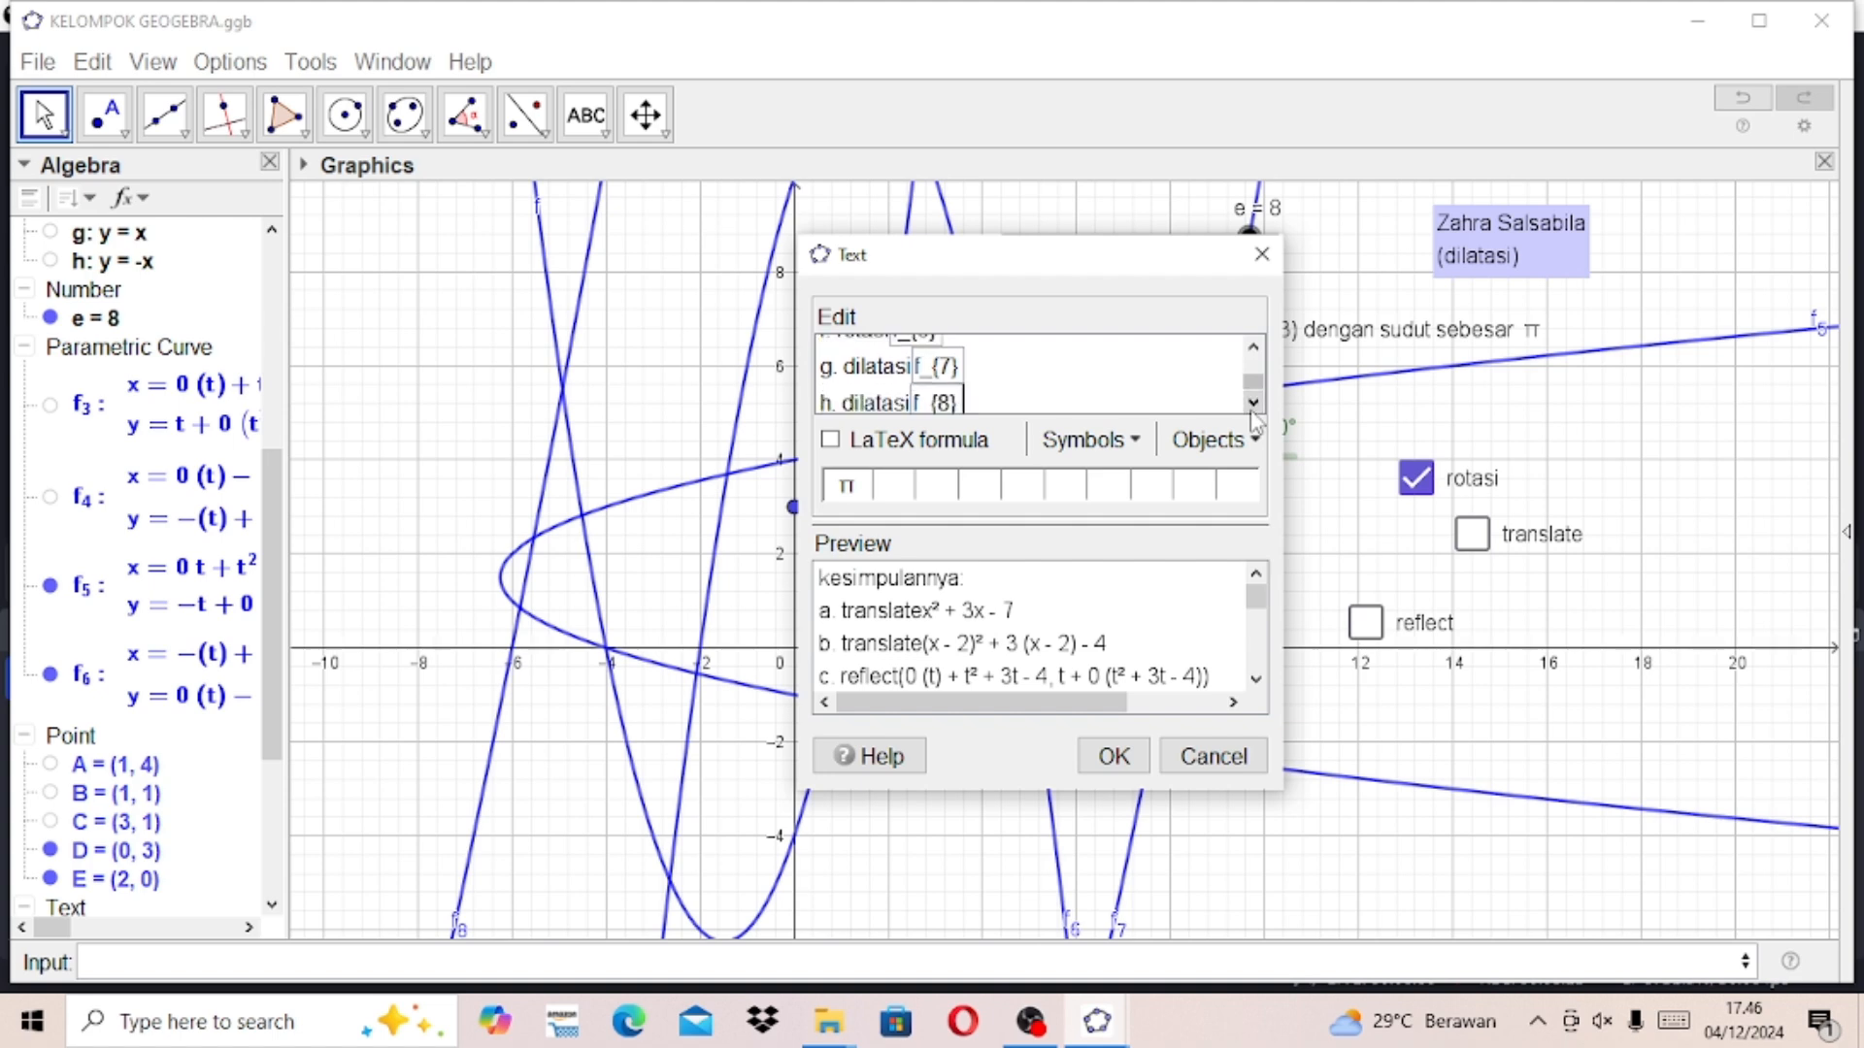
click(1253, 406)
click(1253, 405)
click(1254, 406)
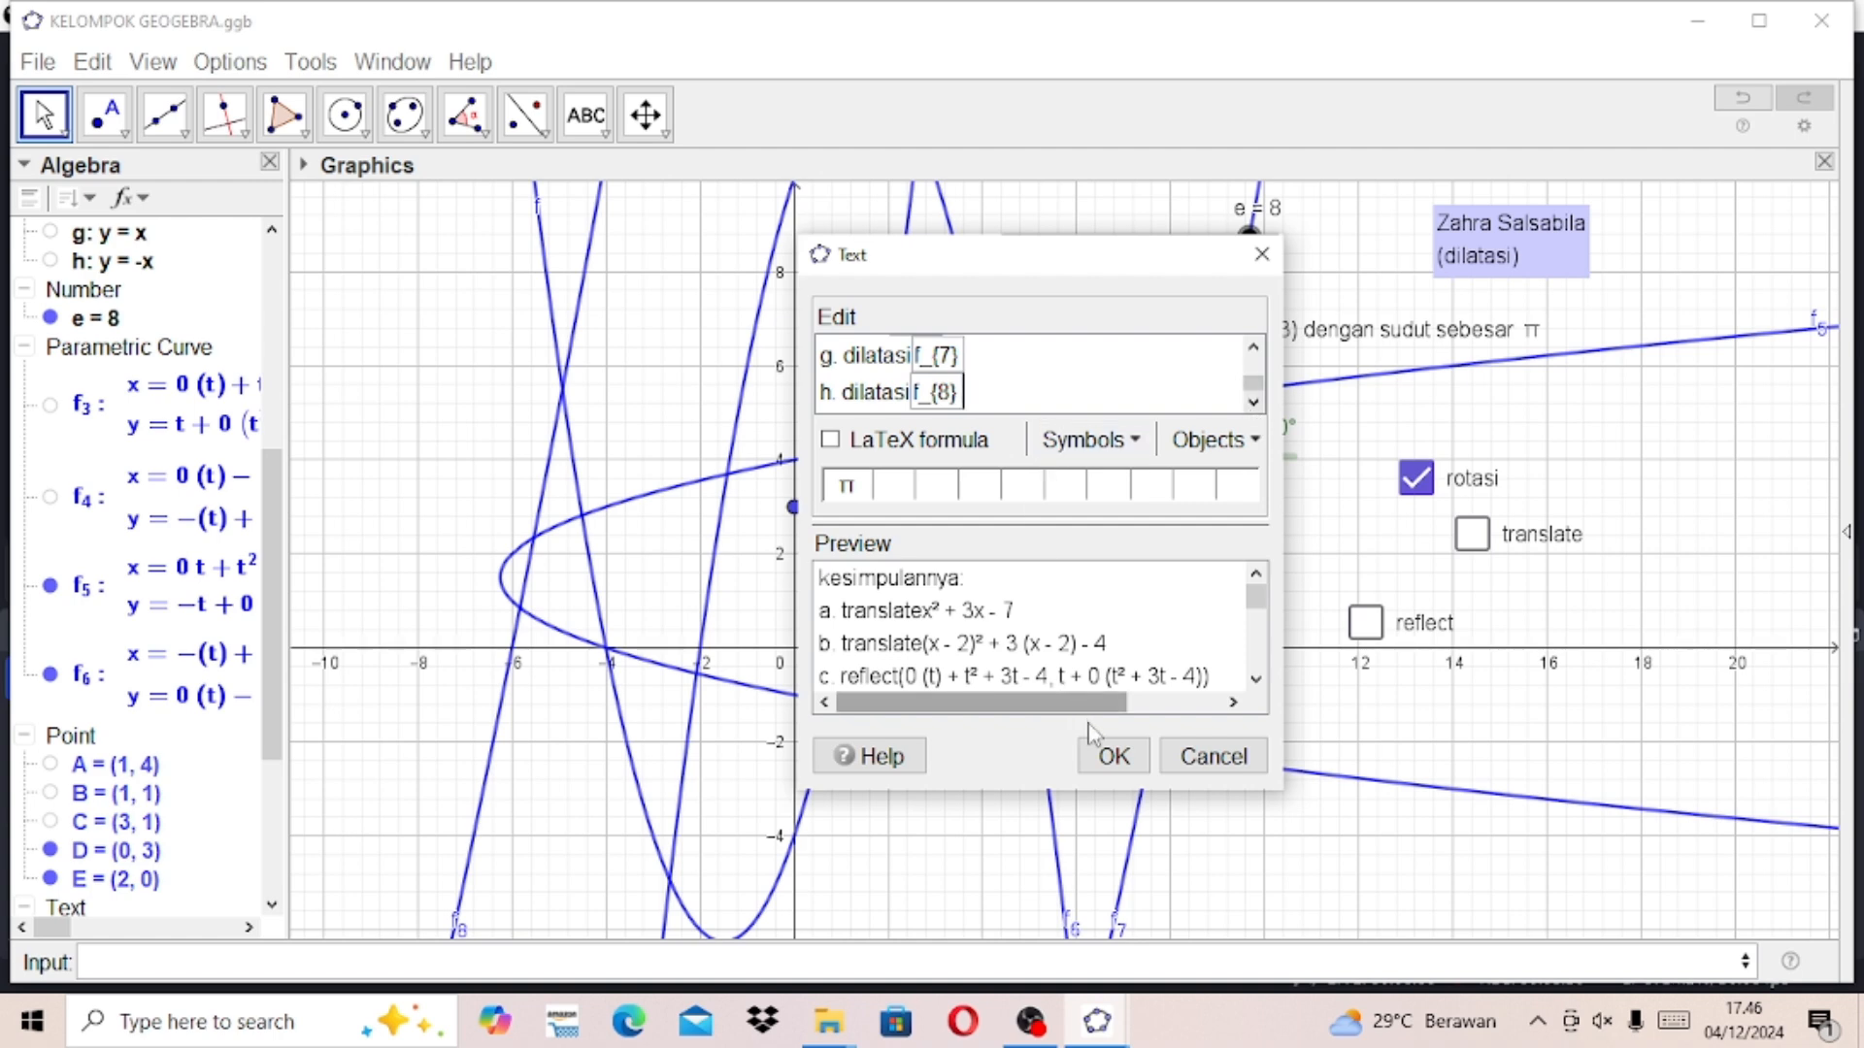
Step: Insert the finished conclusion text and move it to the area left of the y-axis, above the x-axis
click(1114, 757)
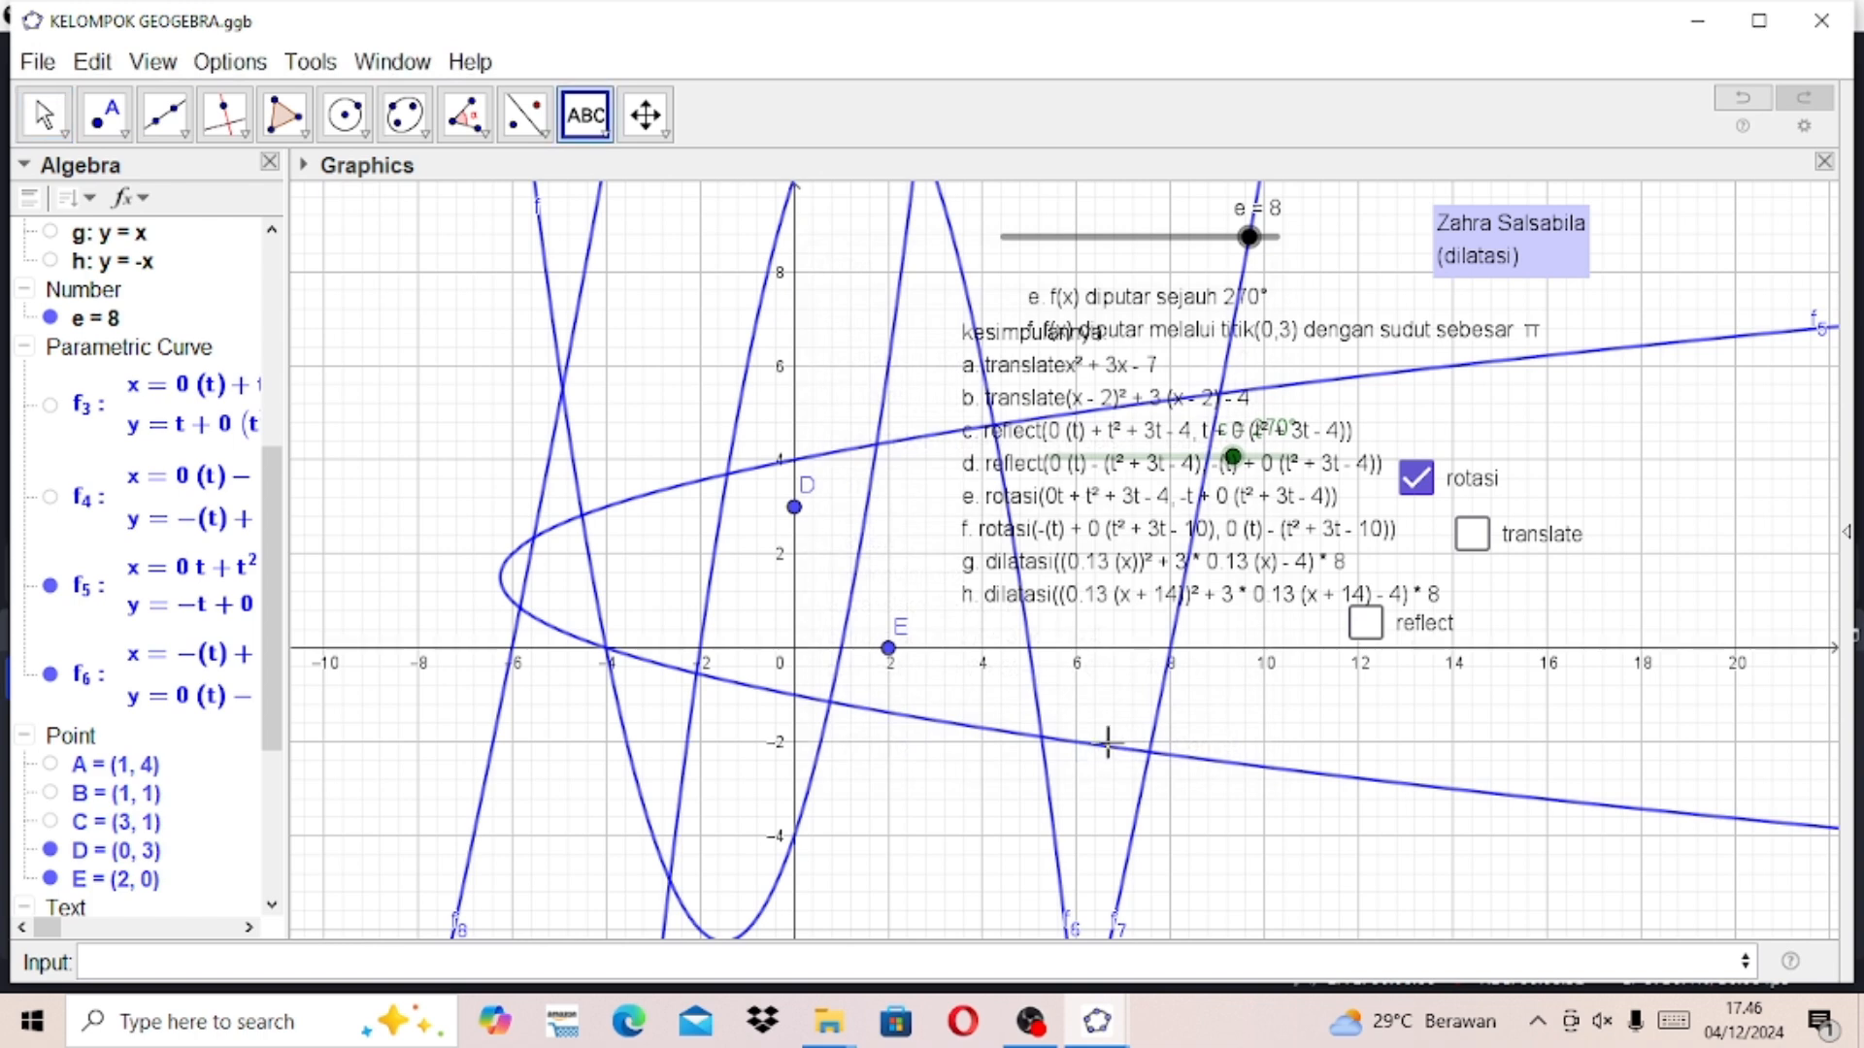
click(1137, 553)
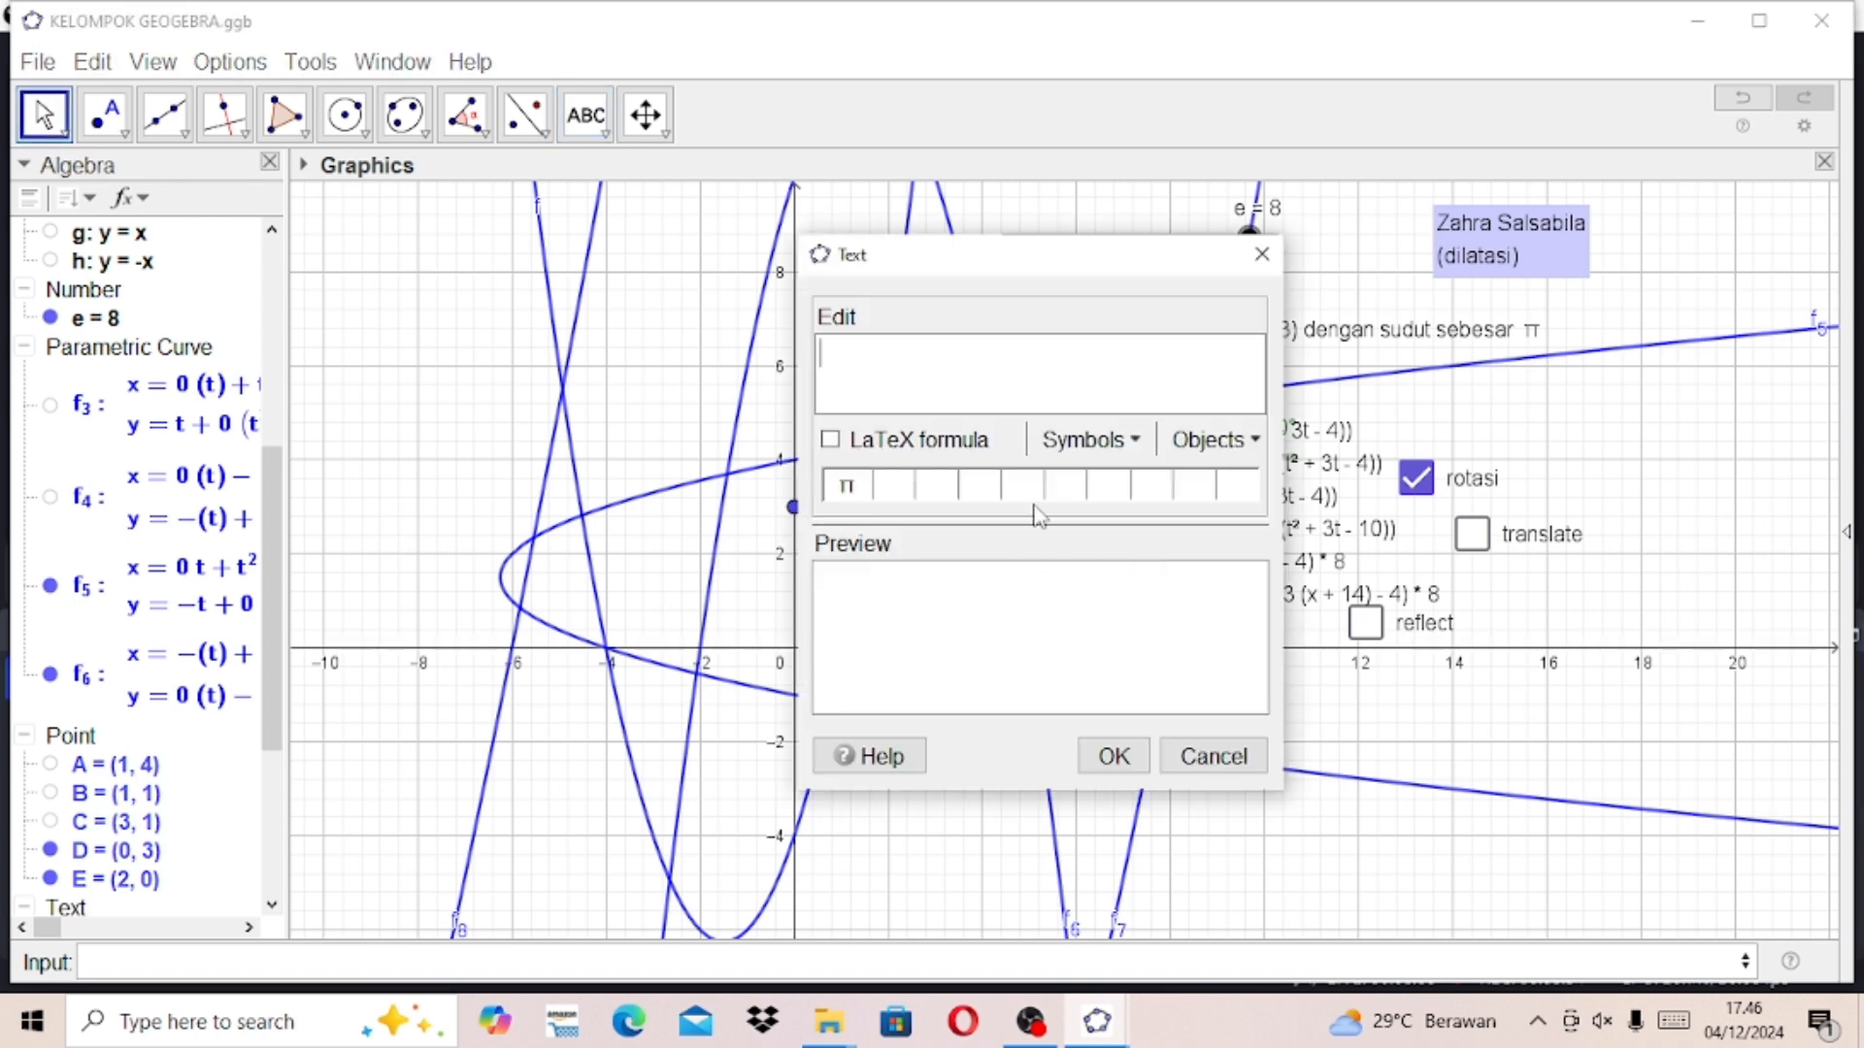
click(1276, 254)
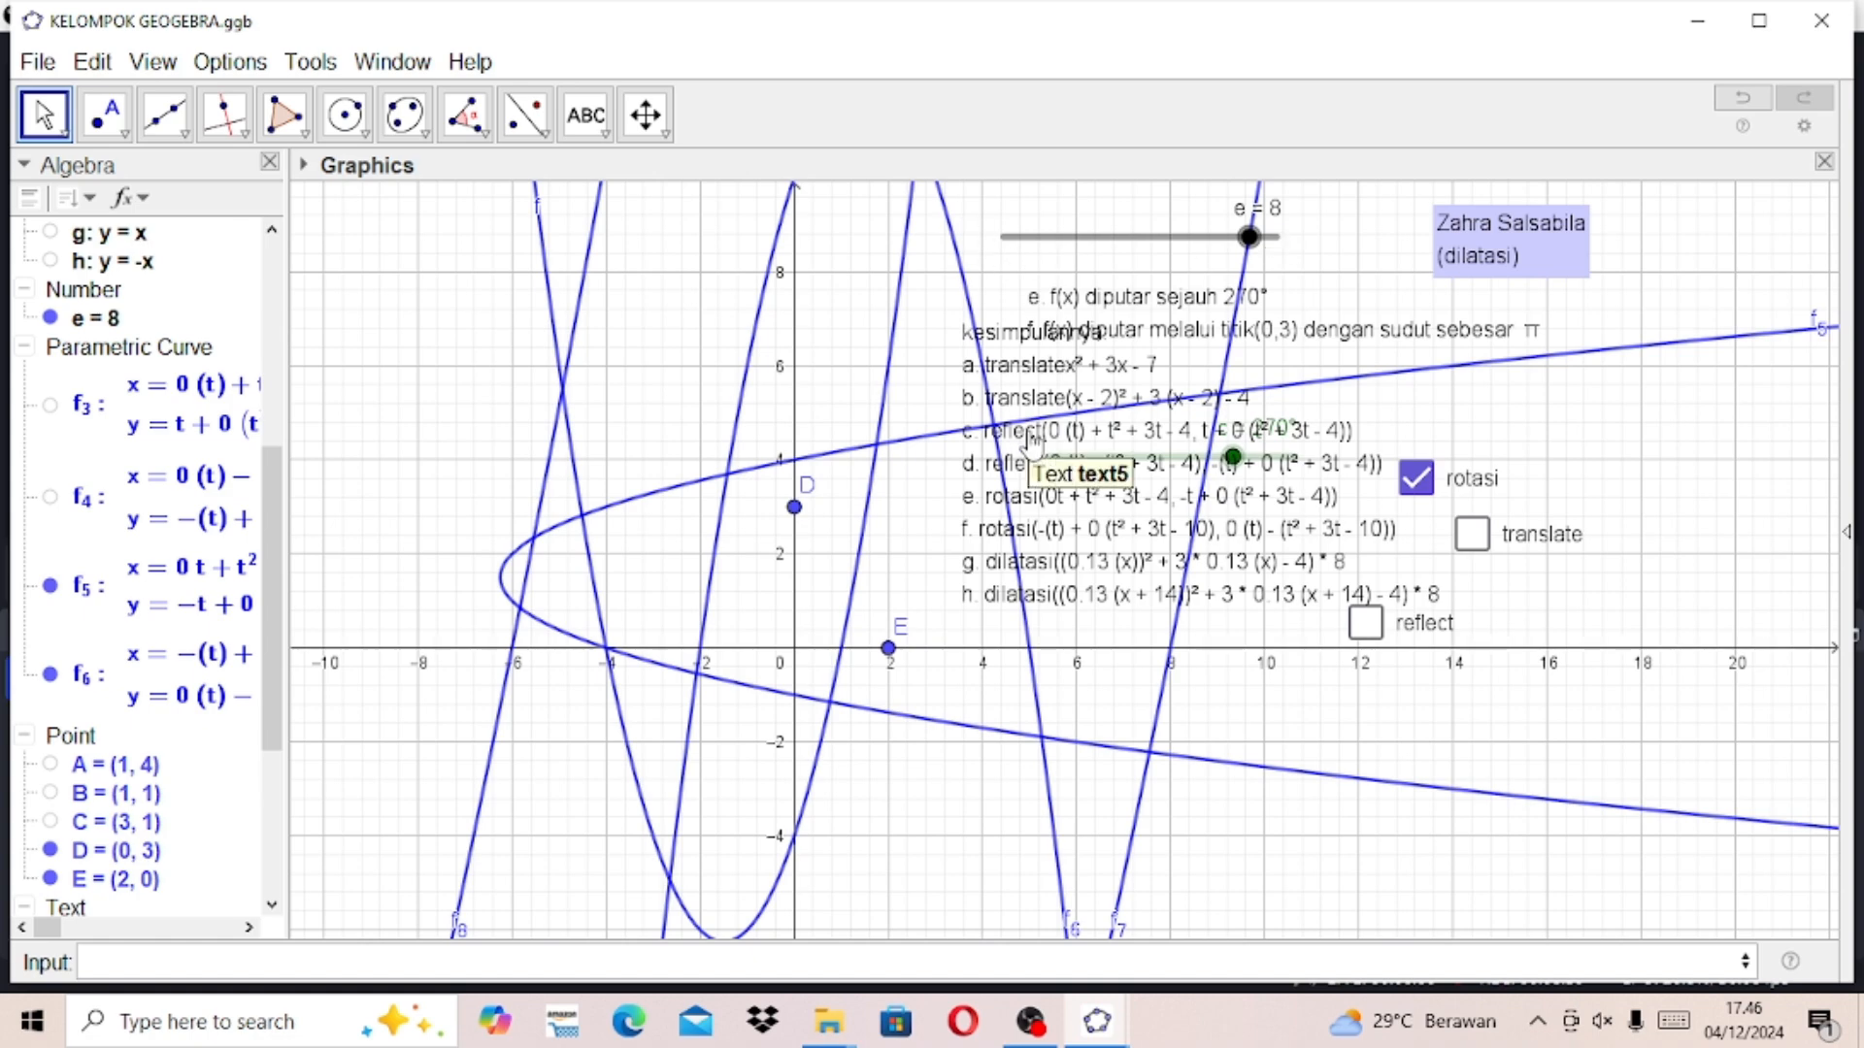
drag(1031, 441, 368, 416)
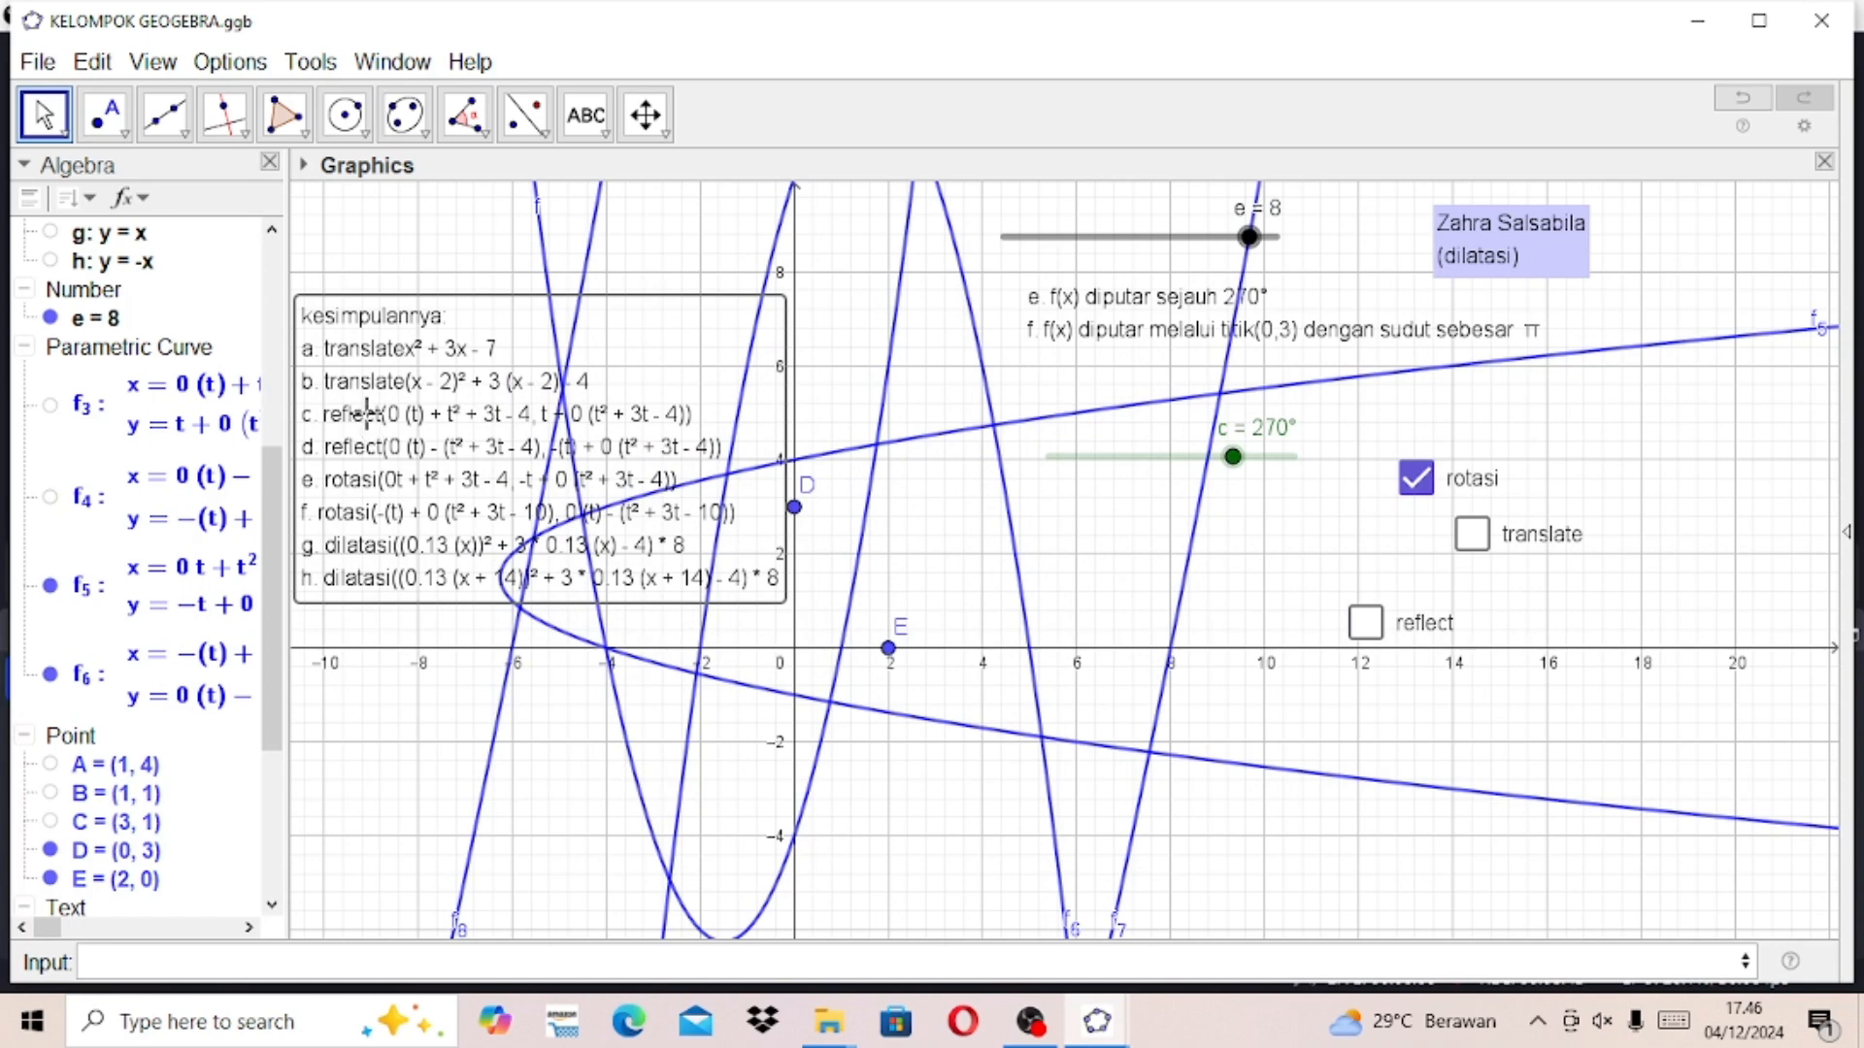
Step: Set the background color of the conclusion text to Light Purple 204, 204, 255
right_click(619, 460)
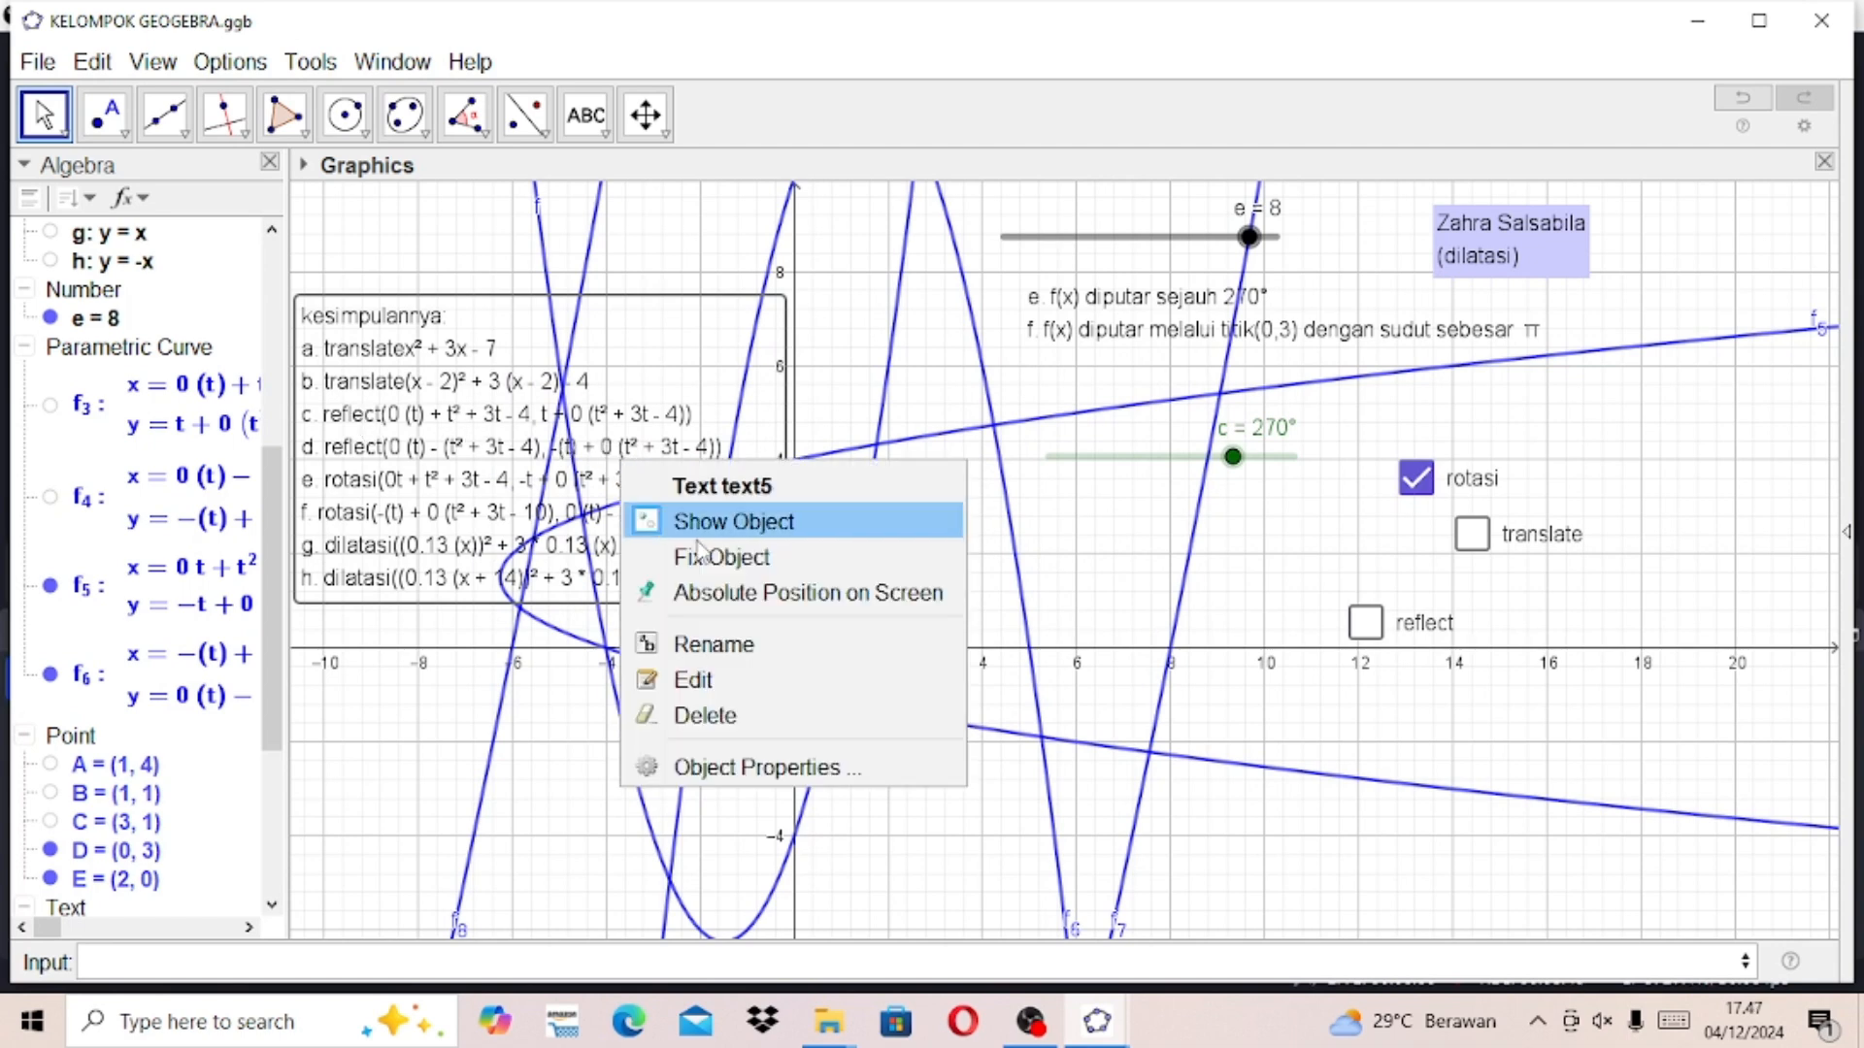
click(747, 769)
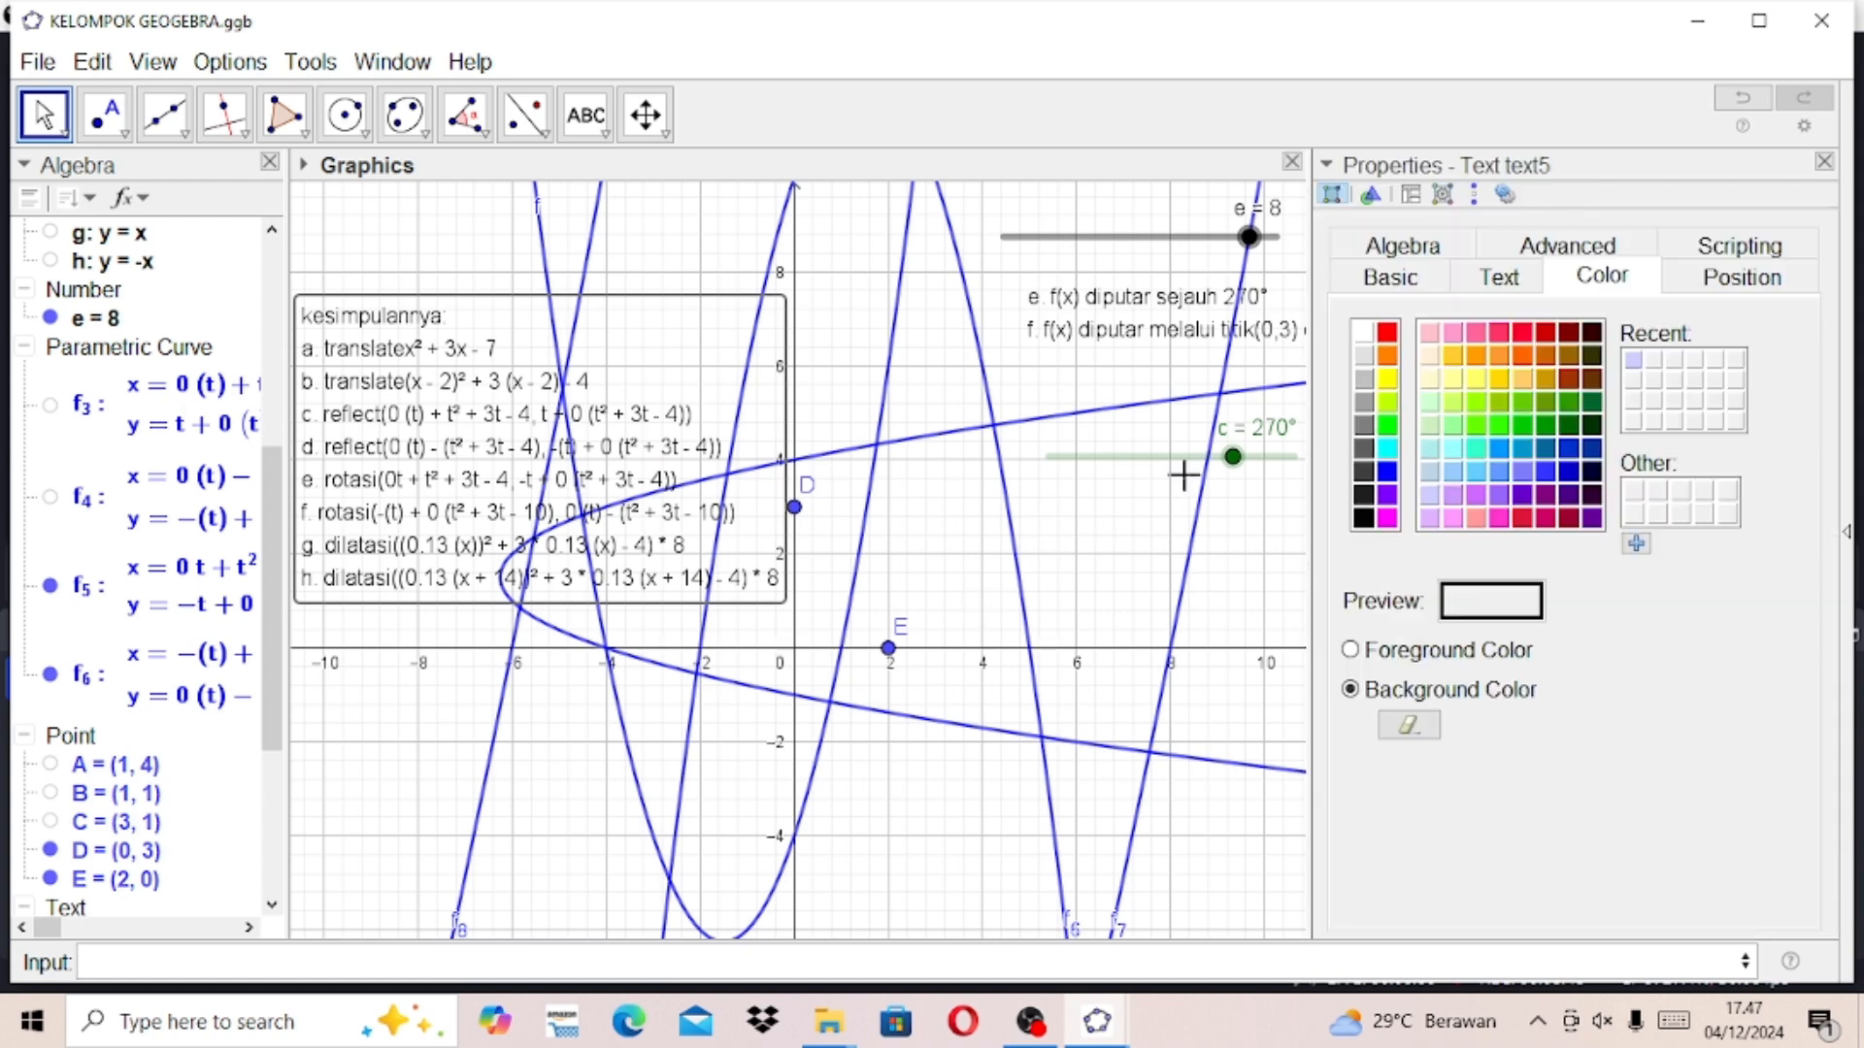
click(1427, 493)
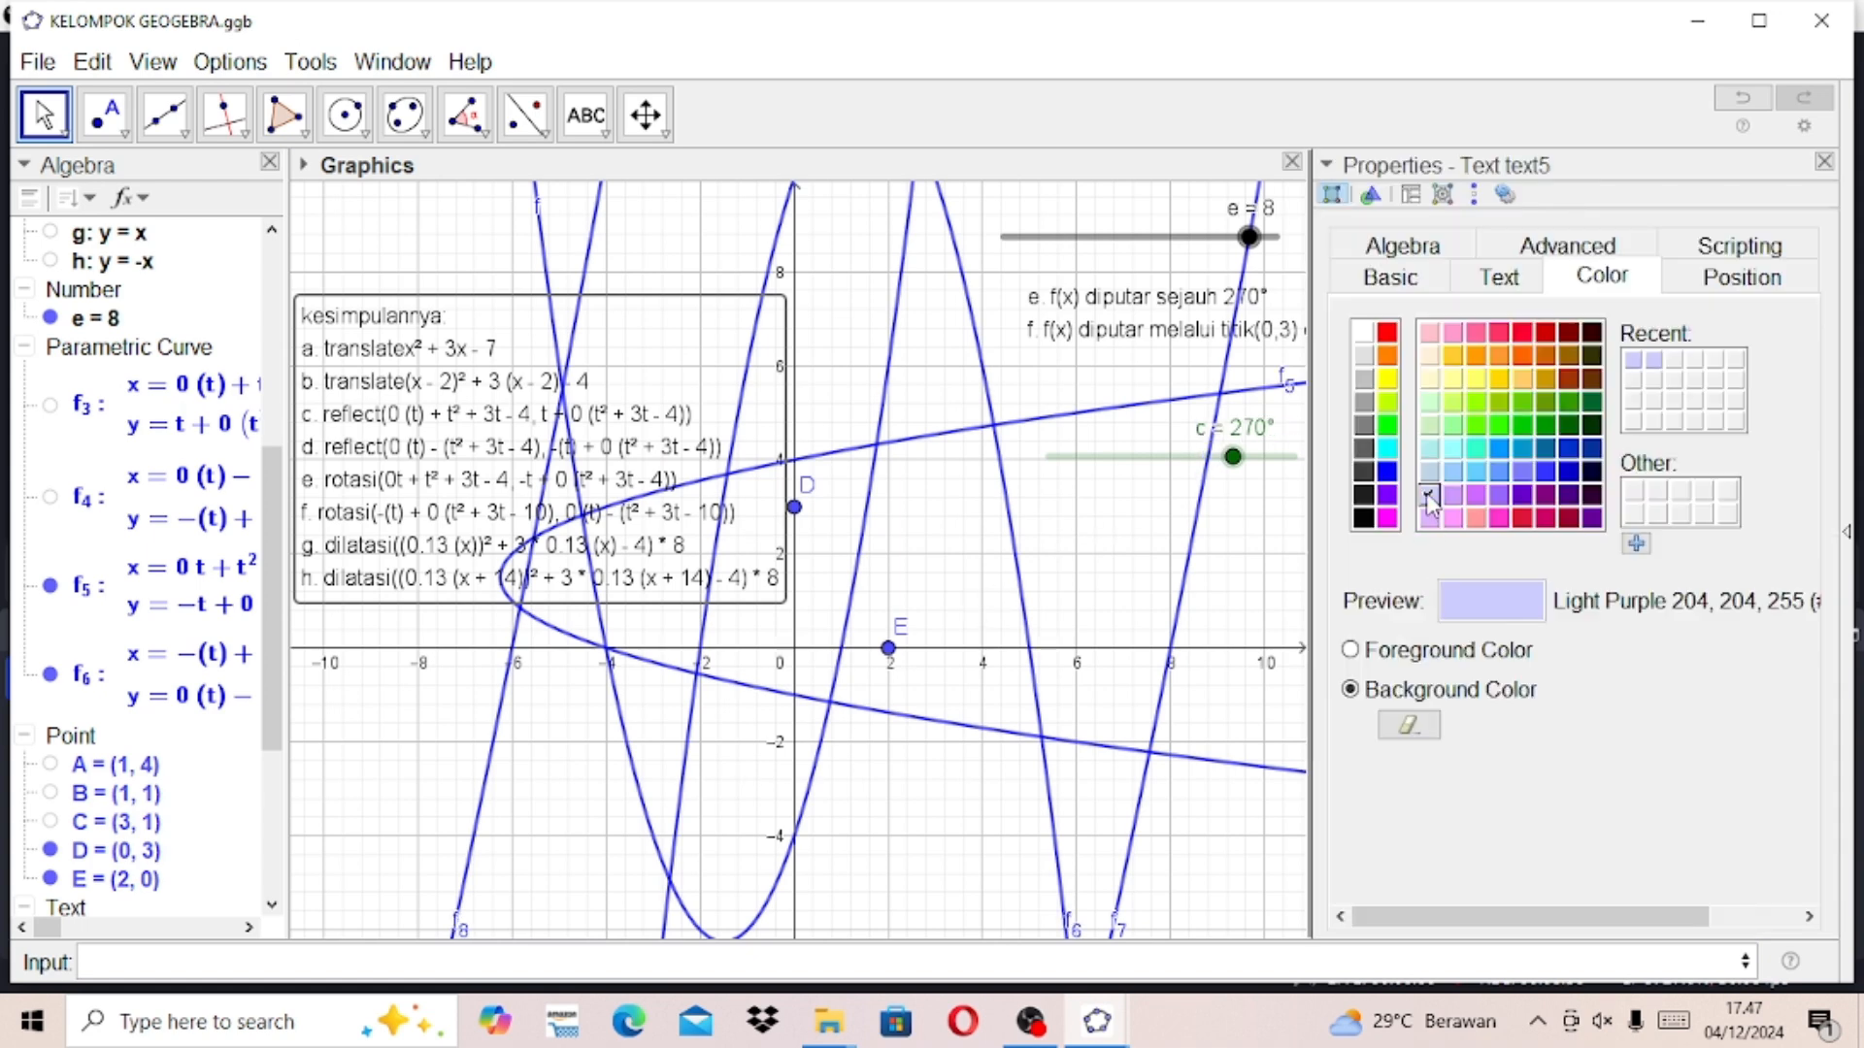
click(1824, 161)
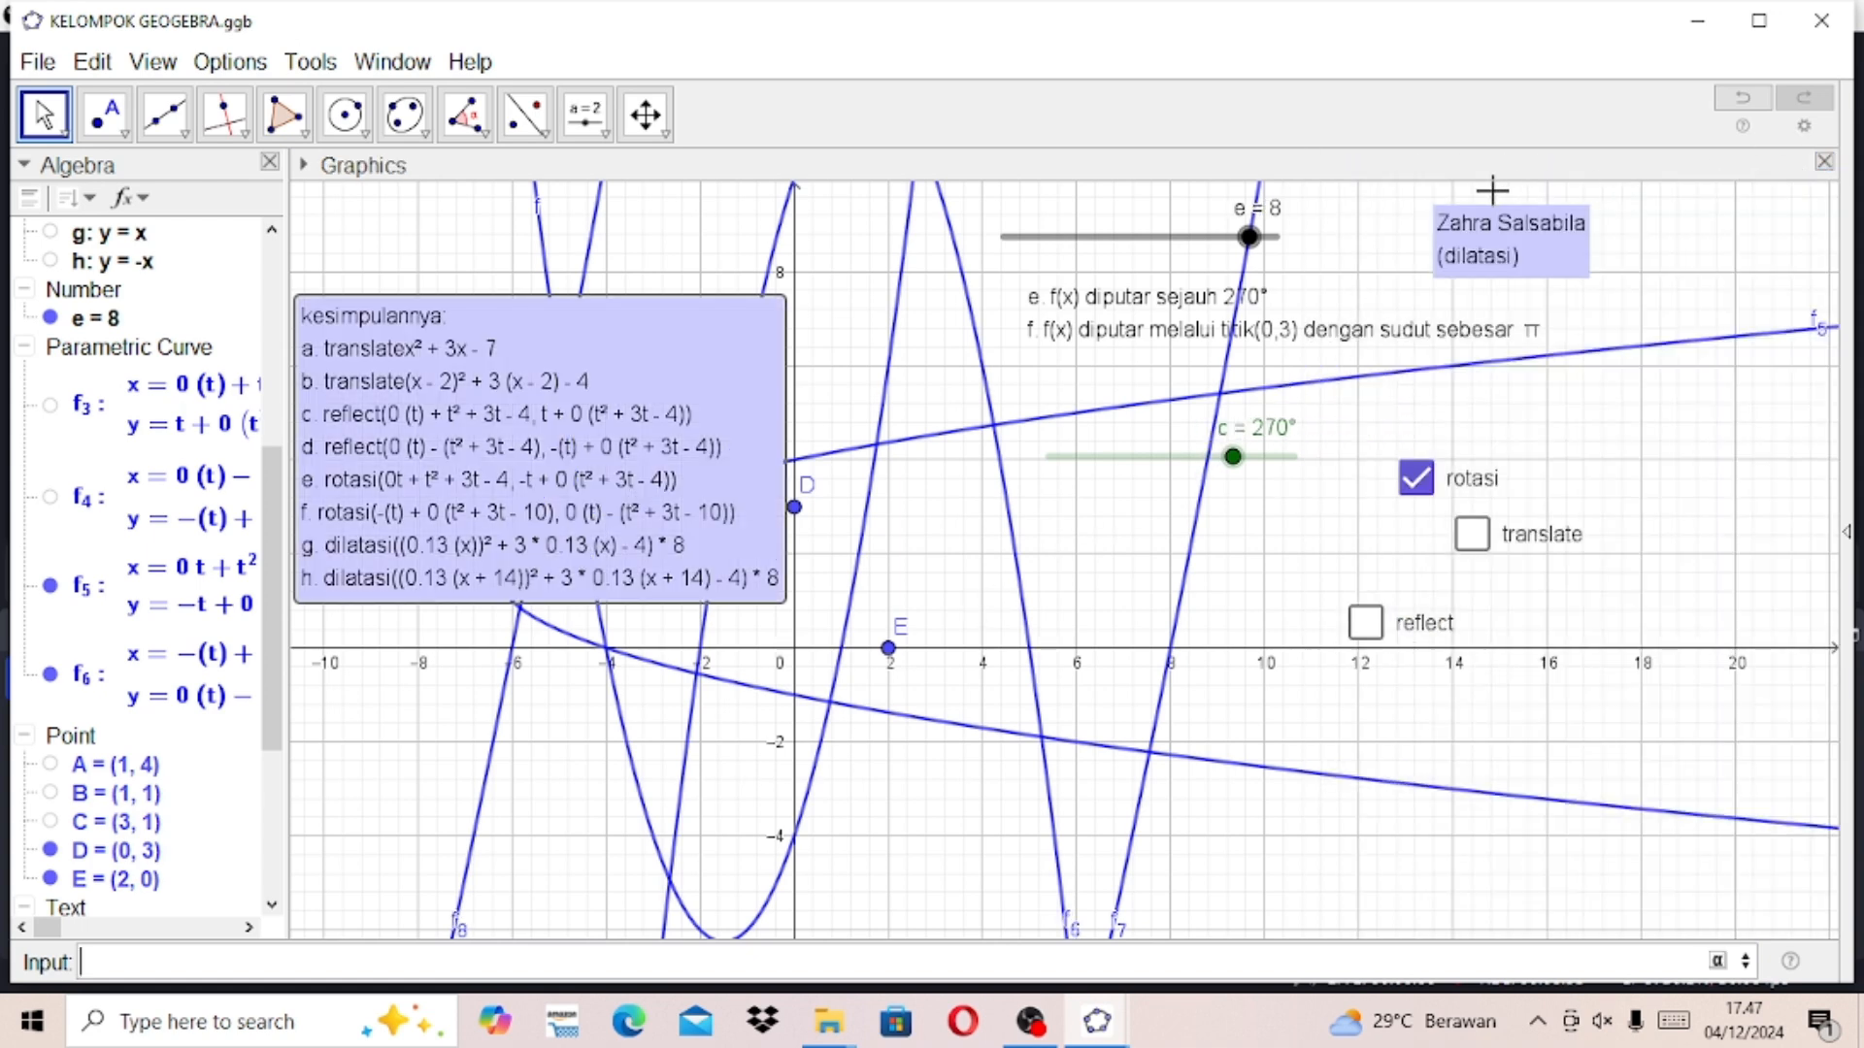
Step: Hide the rotation objects by turning off the "rotasi" check box
click(1164, 337)
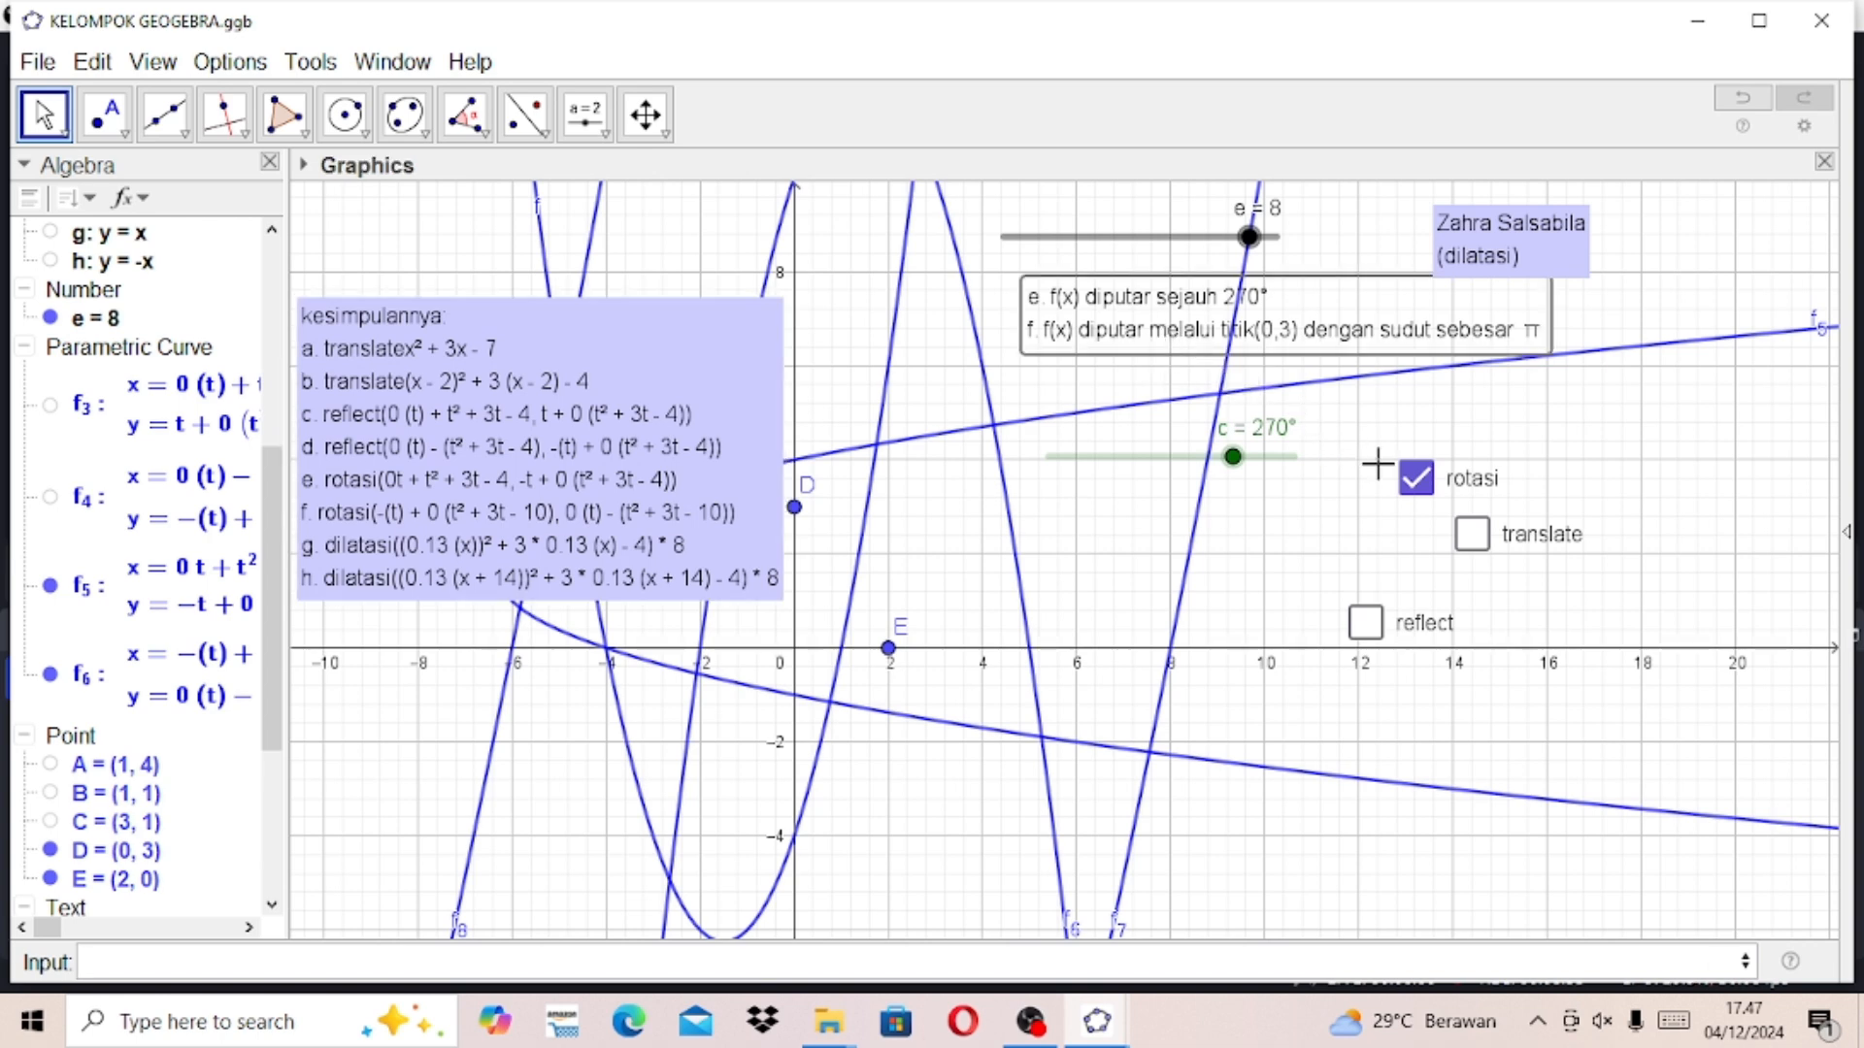
double_click(1408, 486)
click(1415, 479)
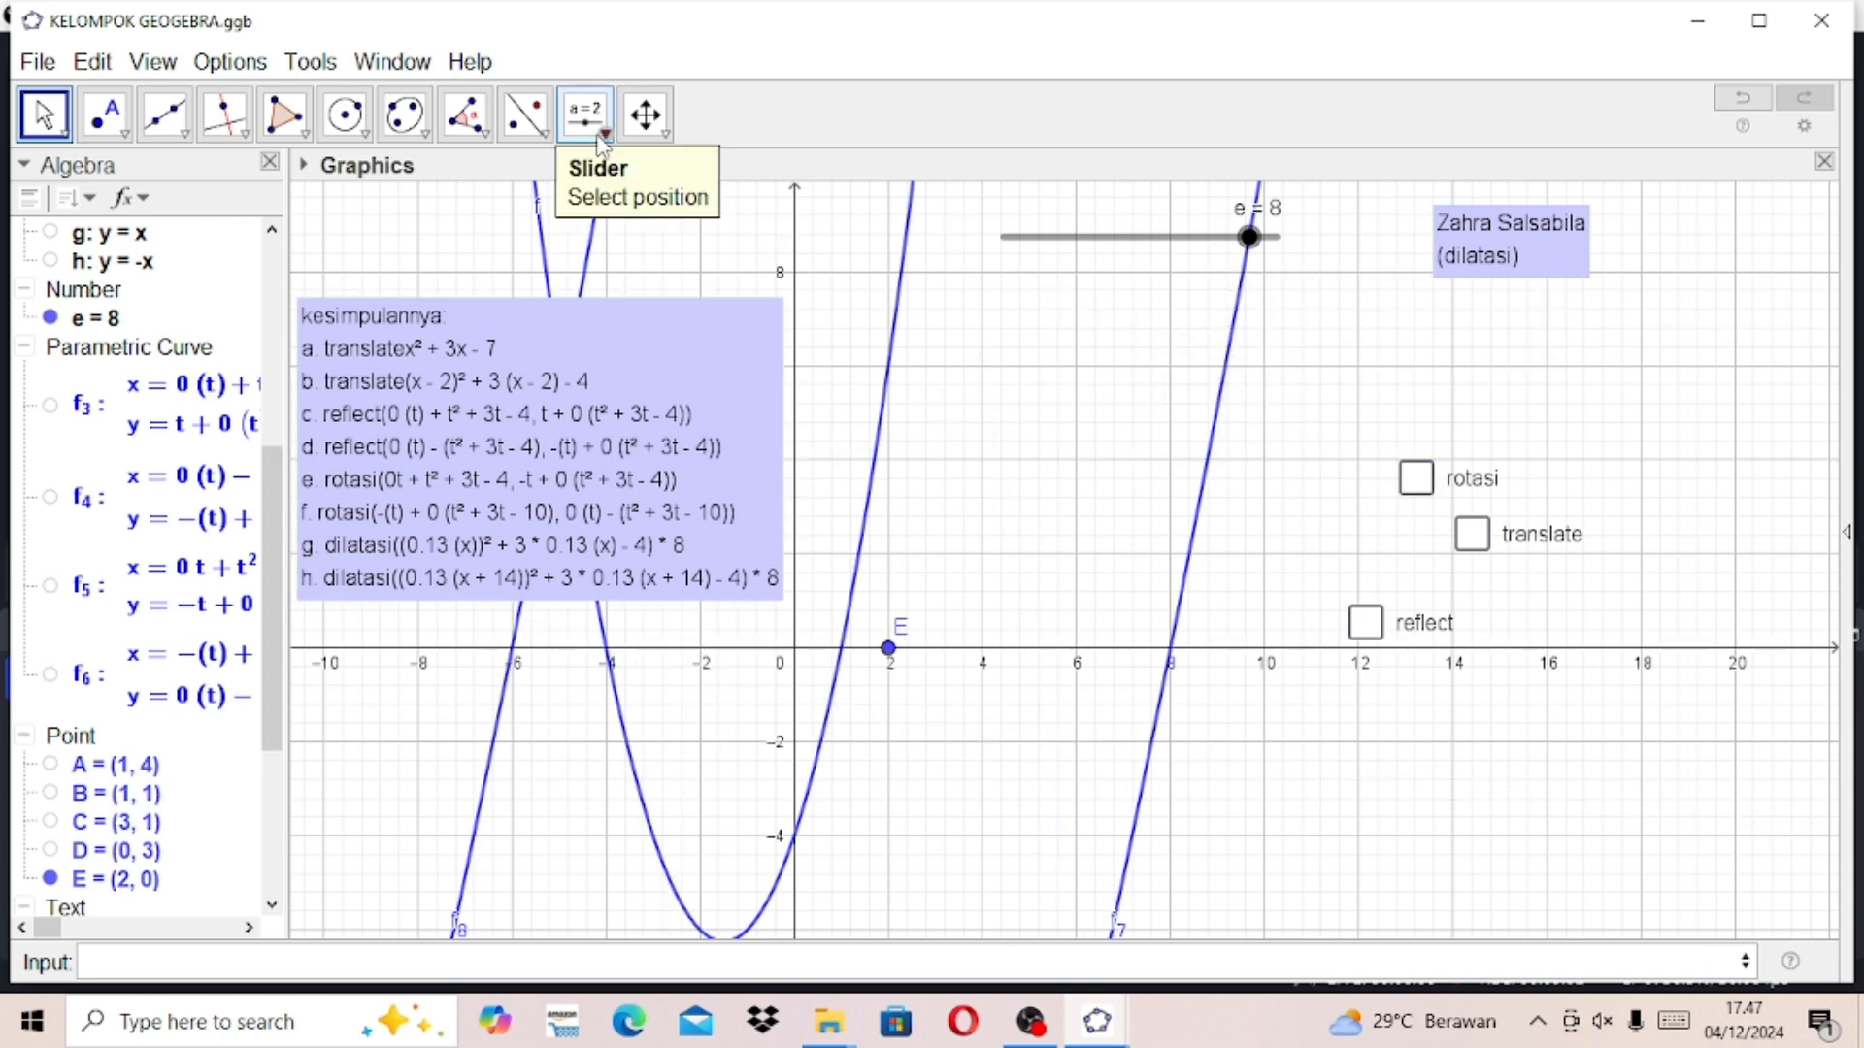
Step: Start a show/hide check box captioned "dilatasi" in the graphics view and assign functions f7, f8 and number e to it
click(599, 141)
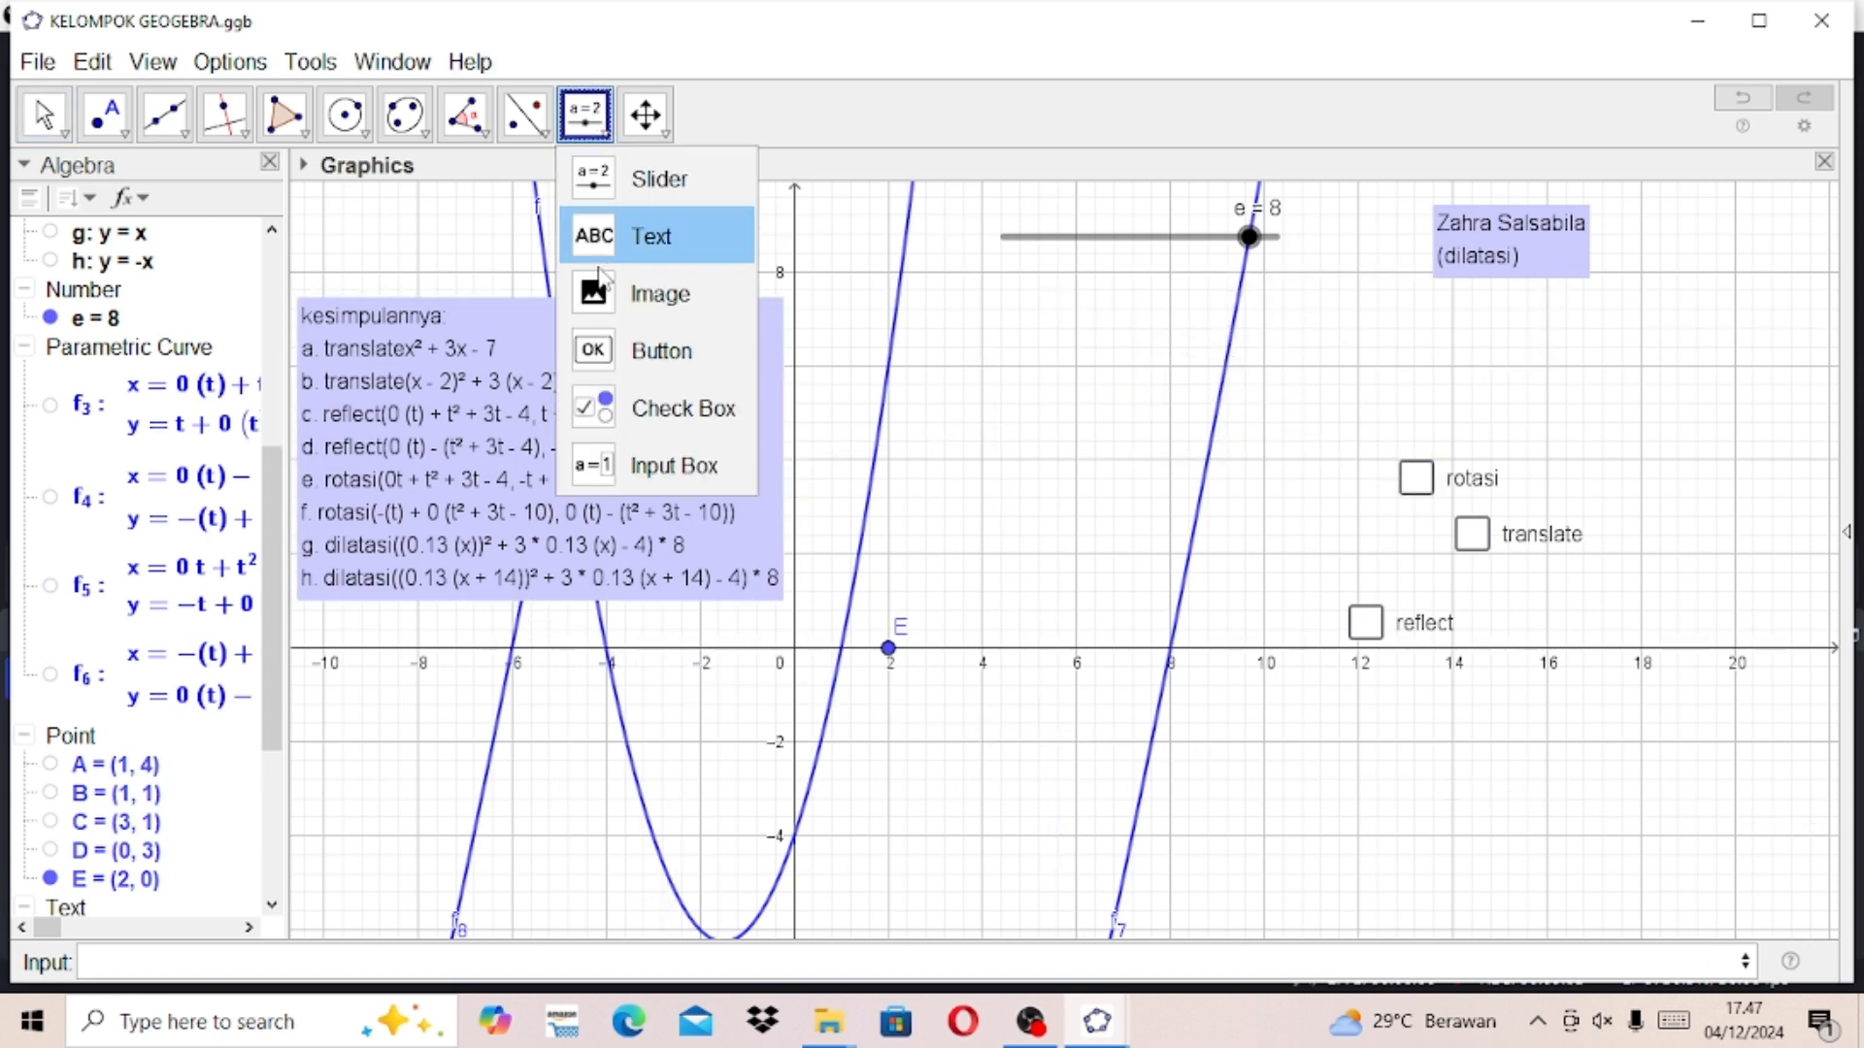
click(626, 403)
click(1012, 401)
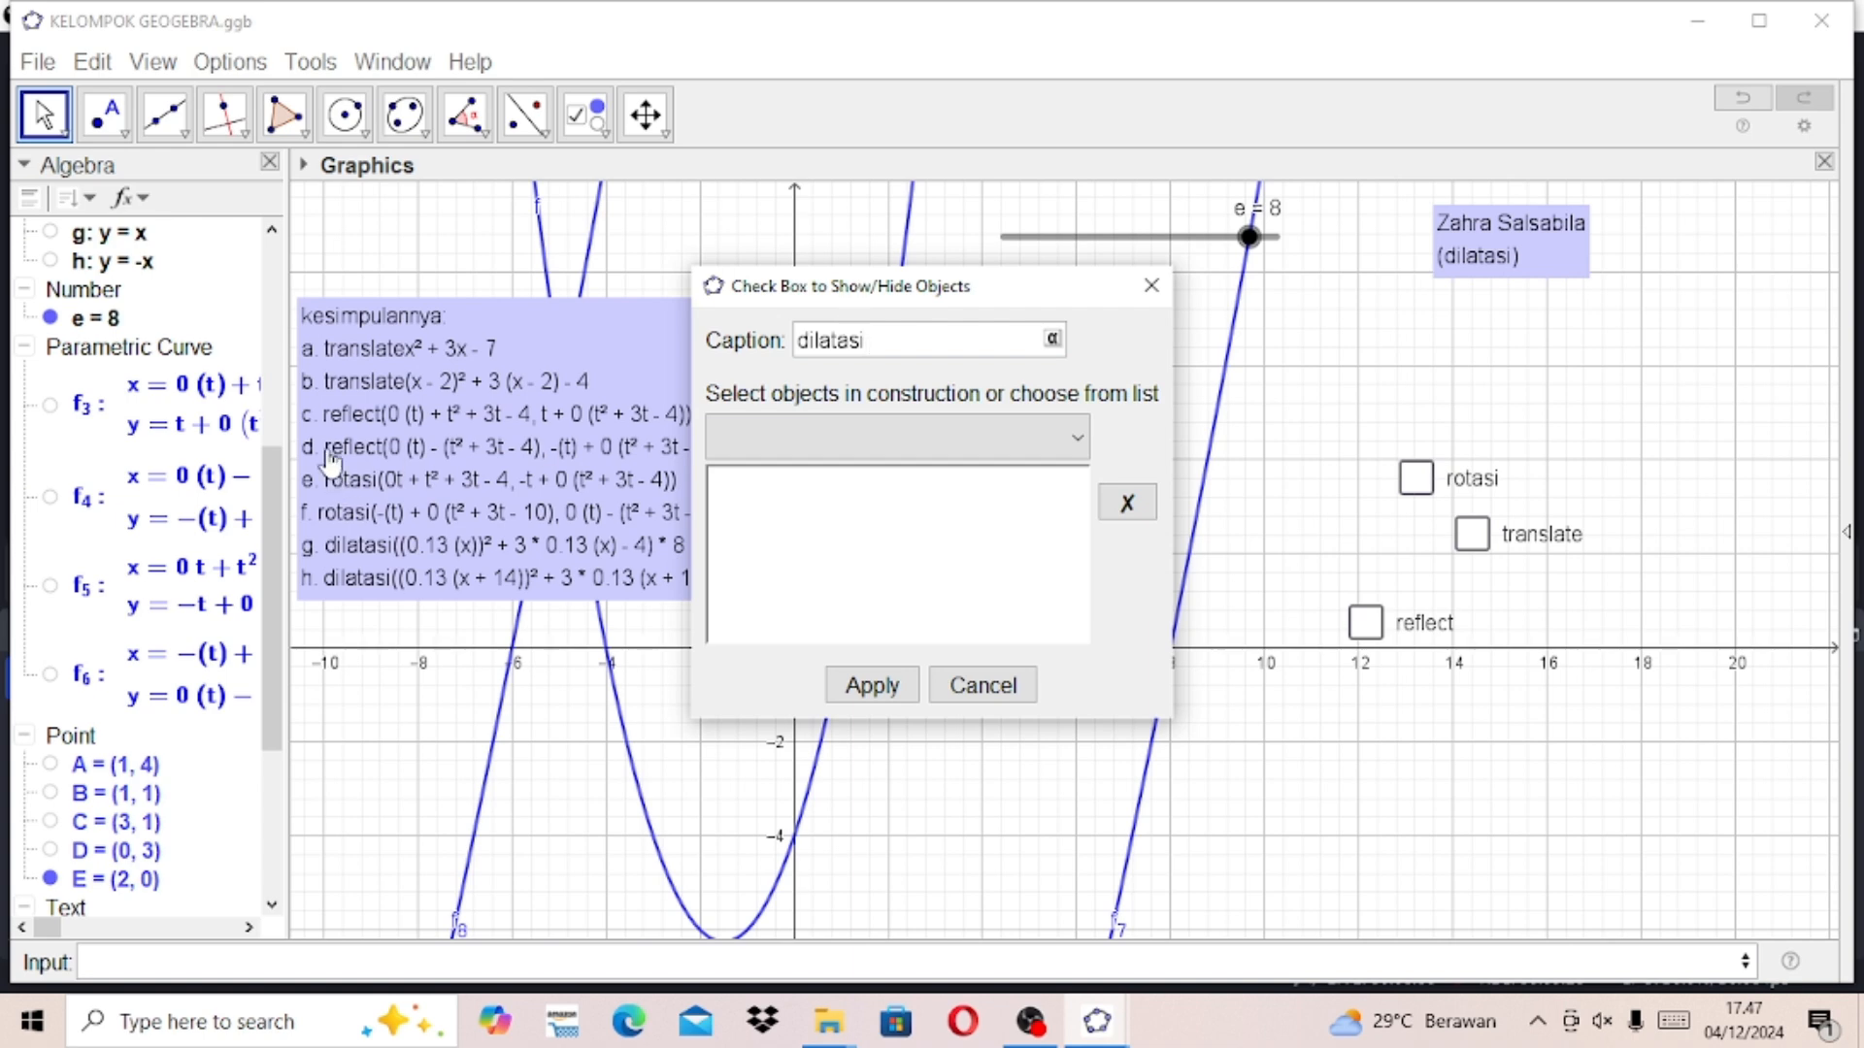
click(274, 233)
click(274, 235)
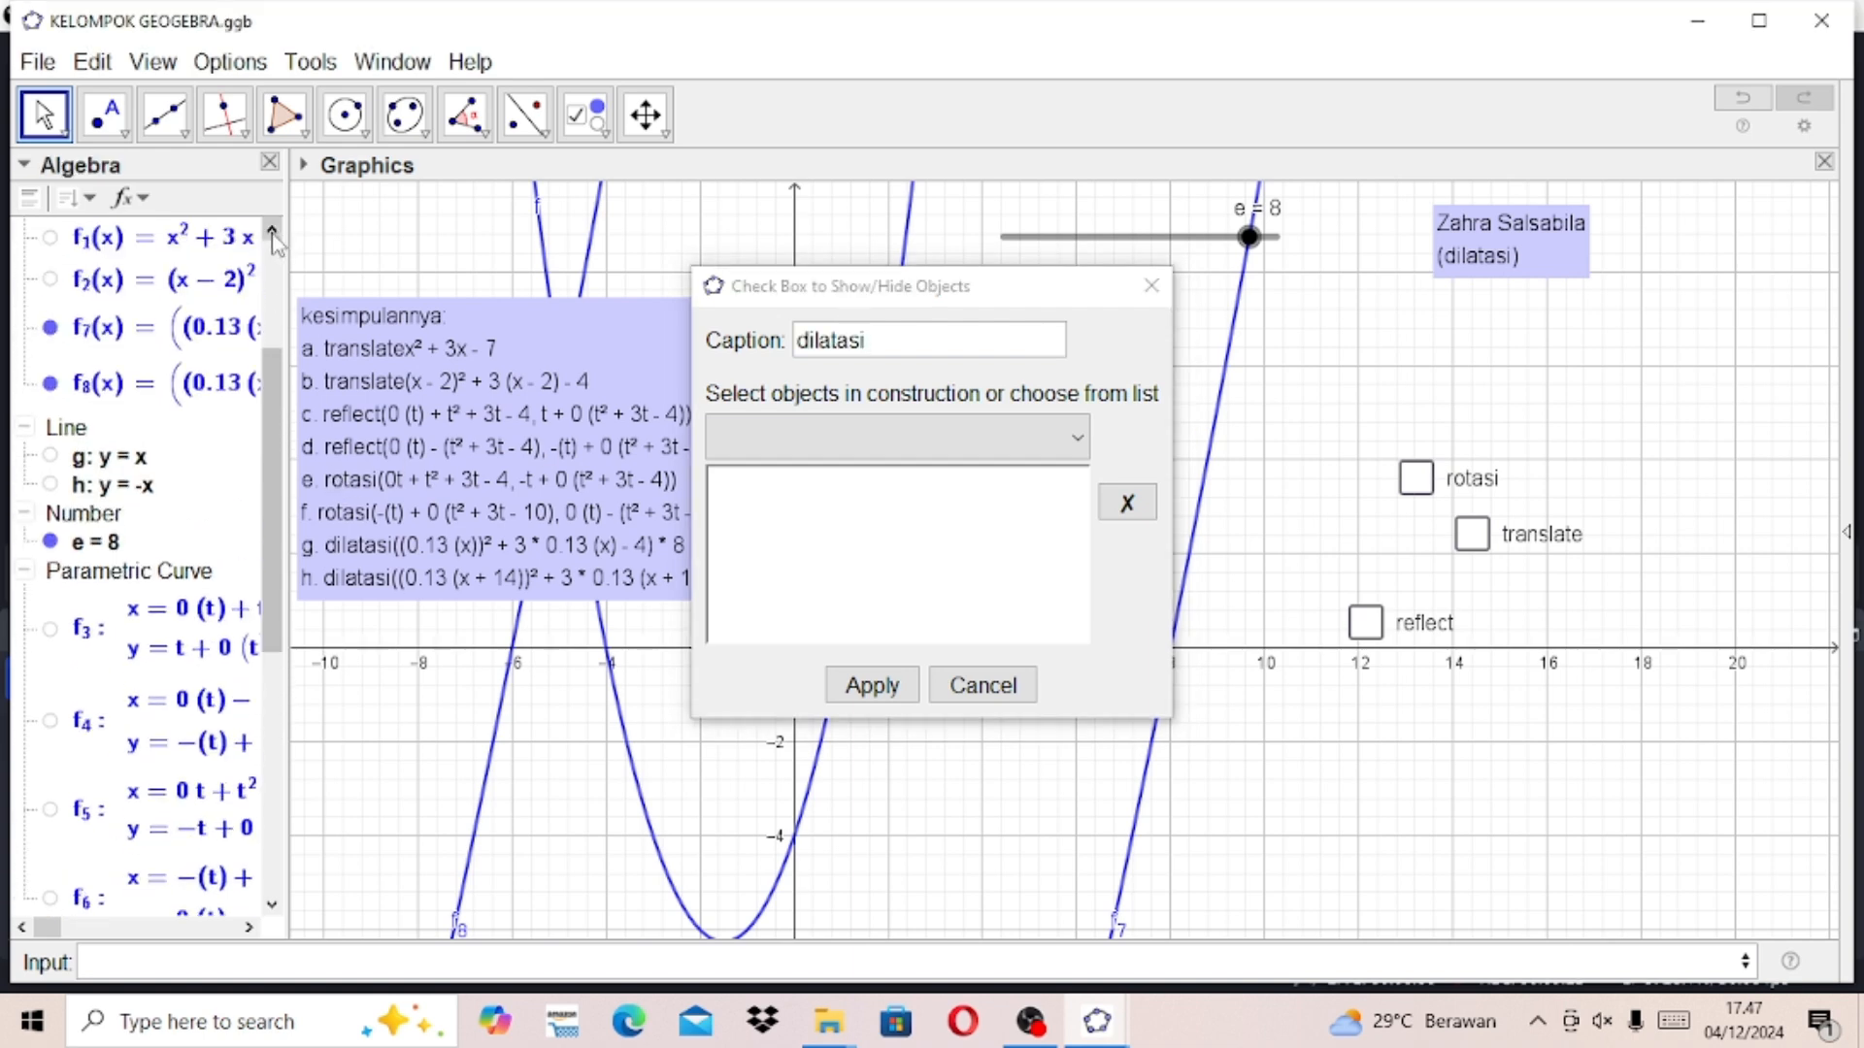
click(88, 371)
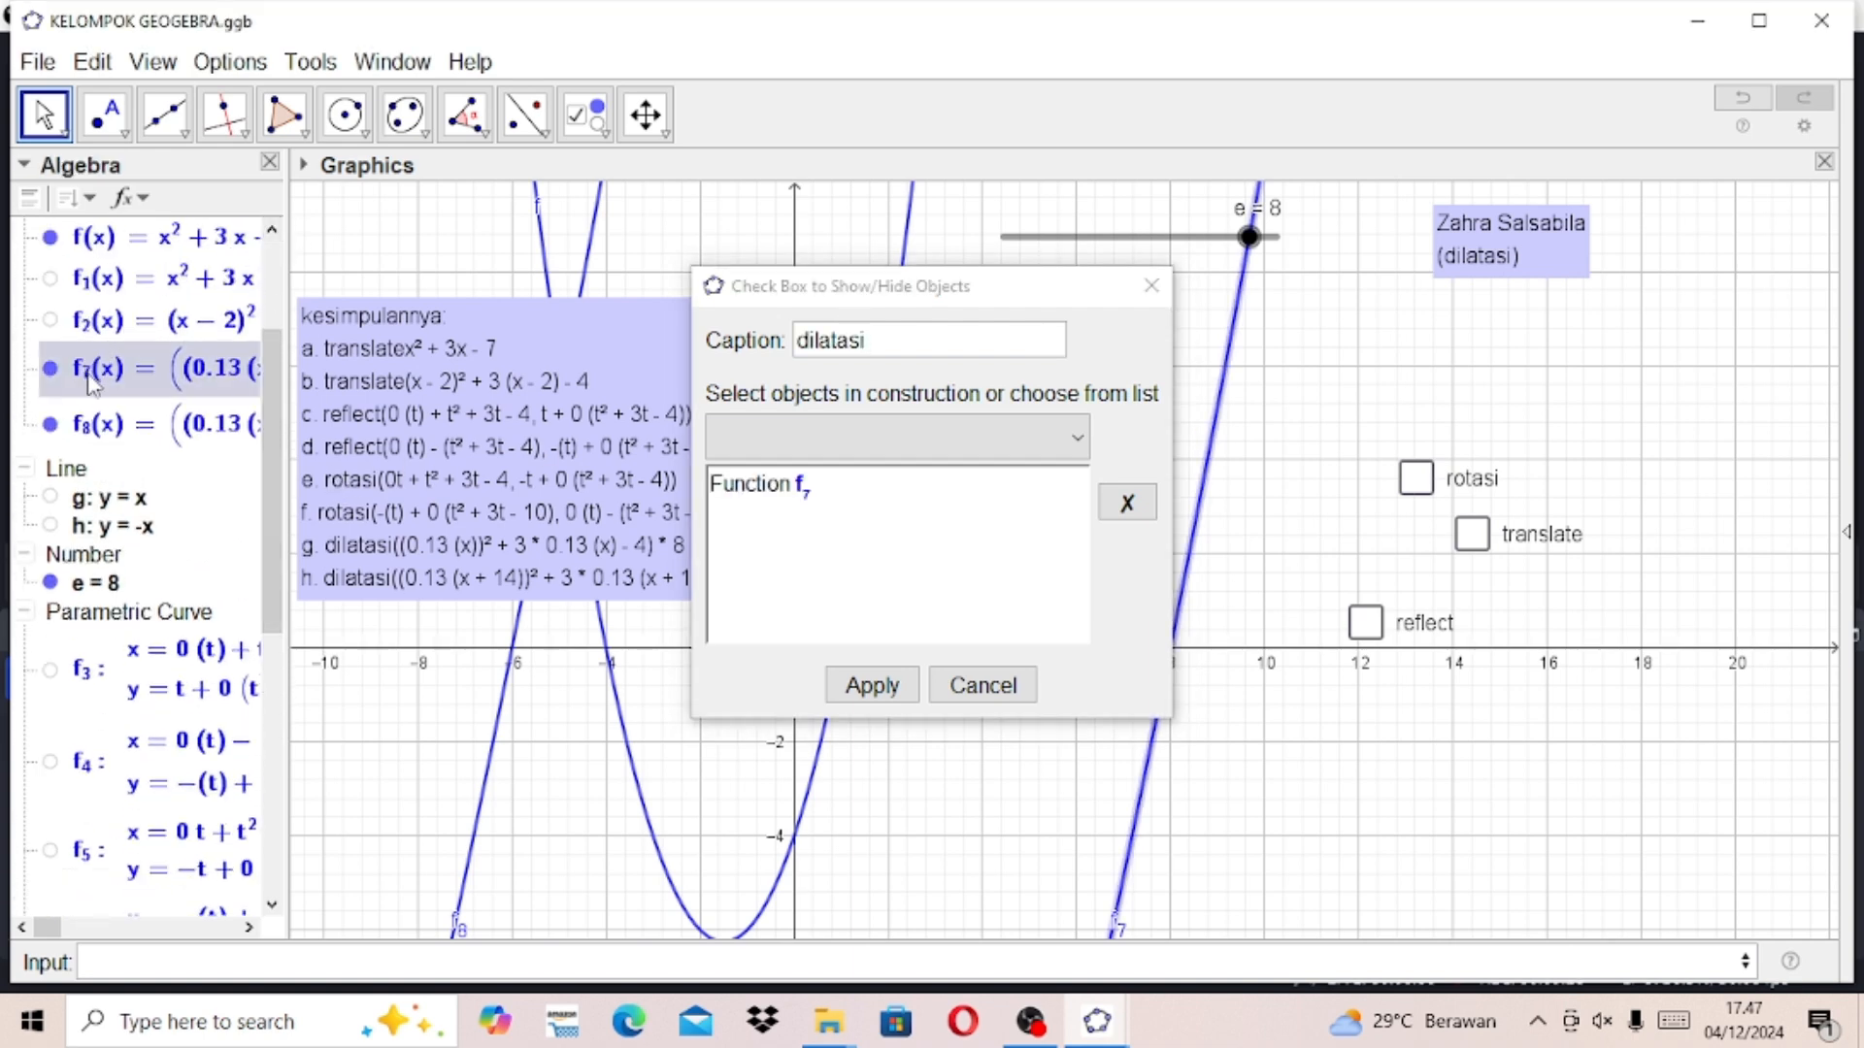
click(107, 429)
click(94, 585)
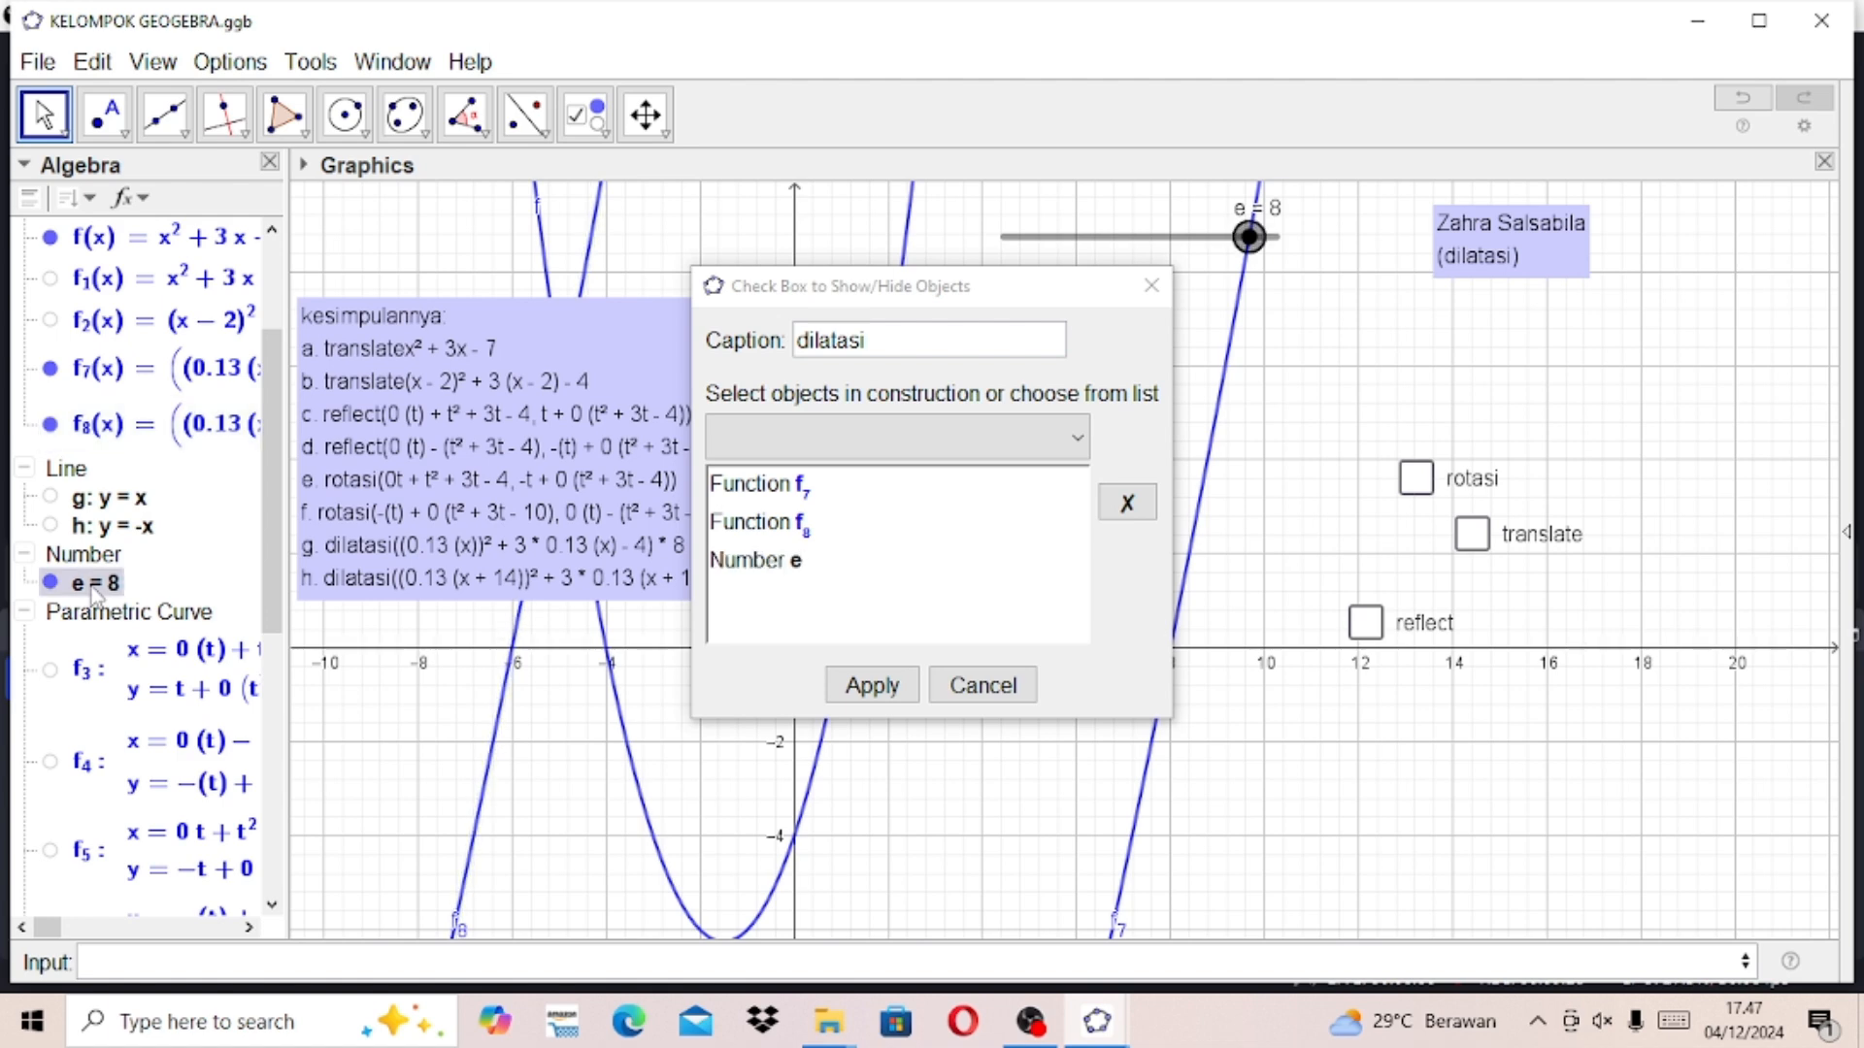
Step: Add point E and the conclusion text text5 to the "dilatasi" check box and apply it
click(274, 906)
click(273, 909)
click(273, 909)
click(273, 909)
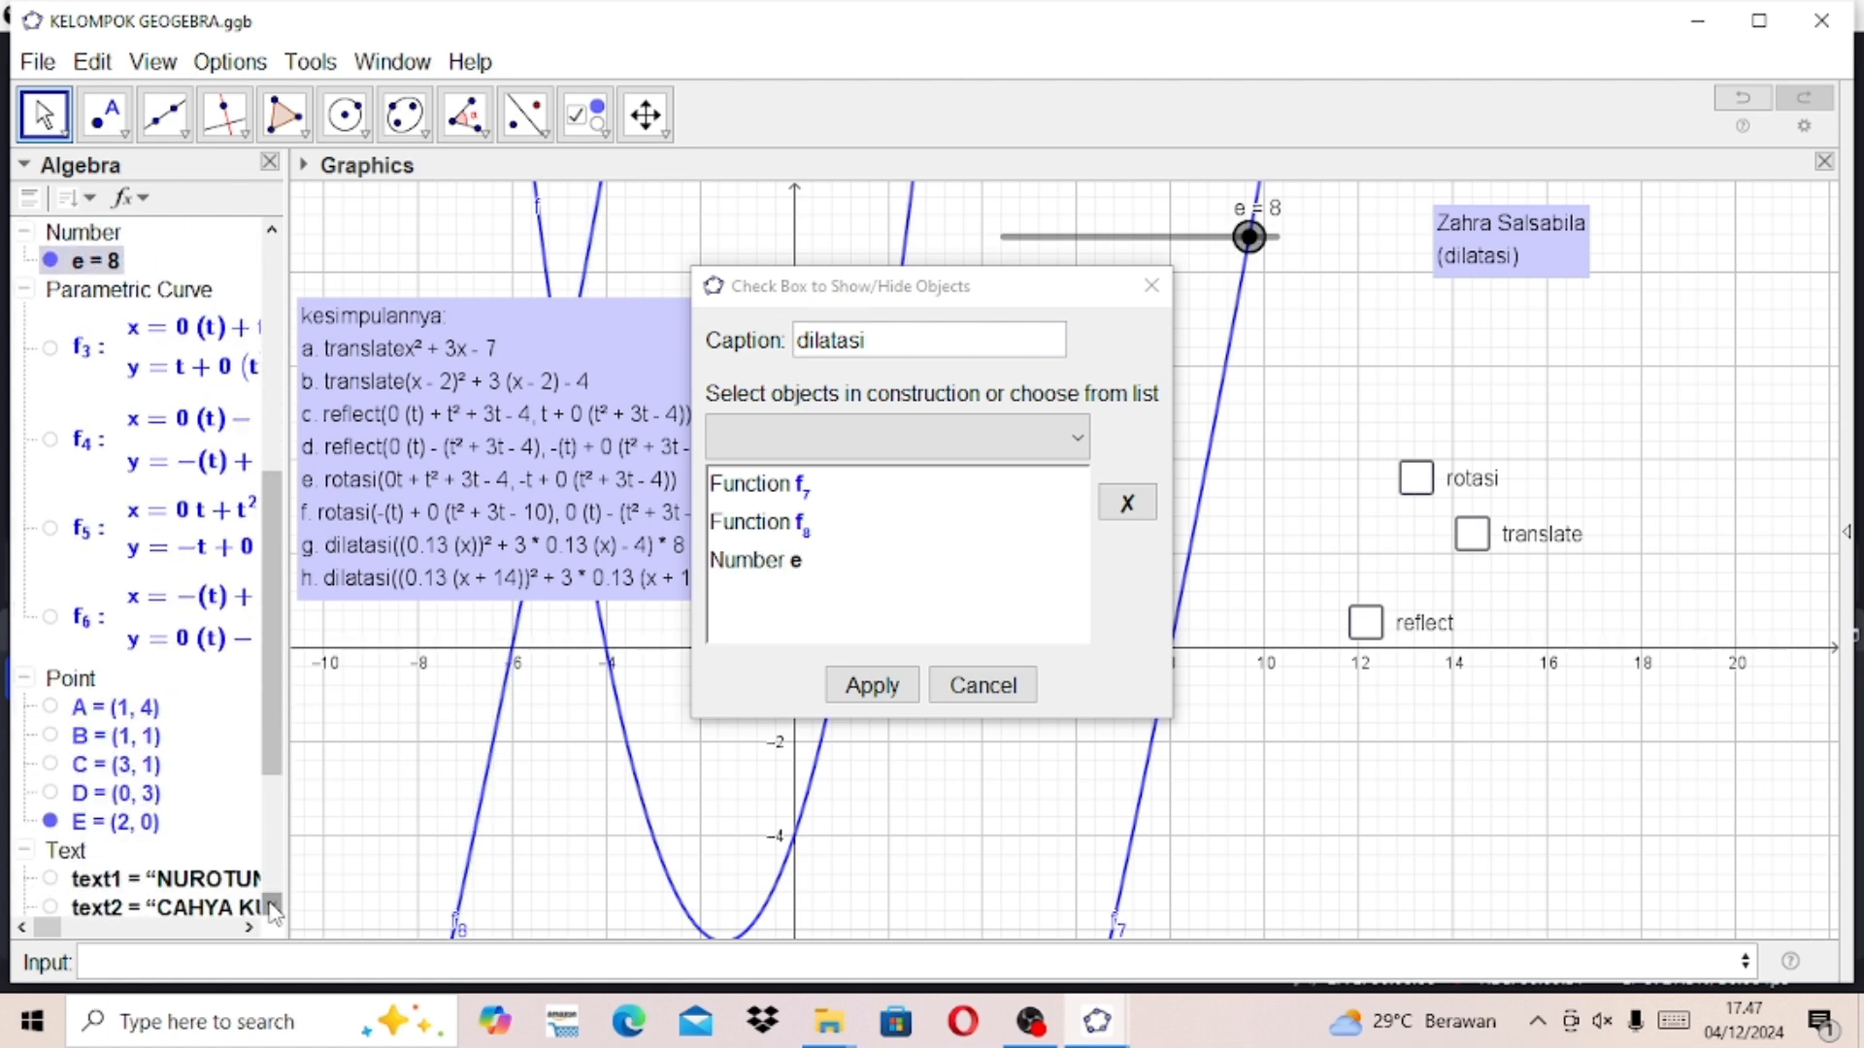
click(273, 908)
click(112, 791)
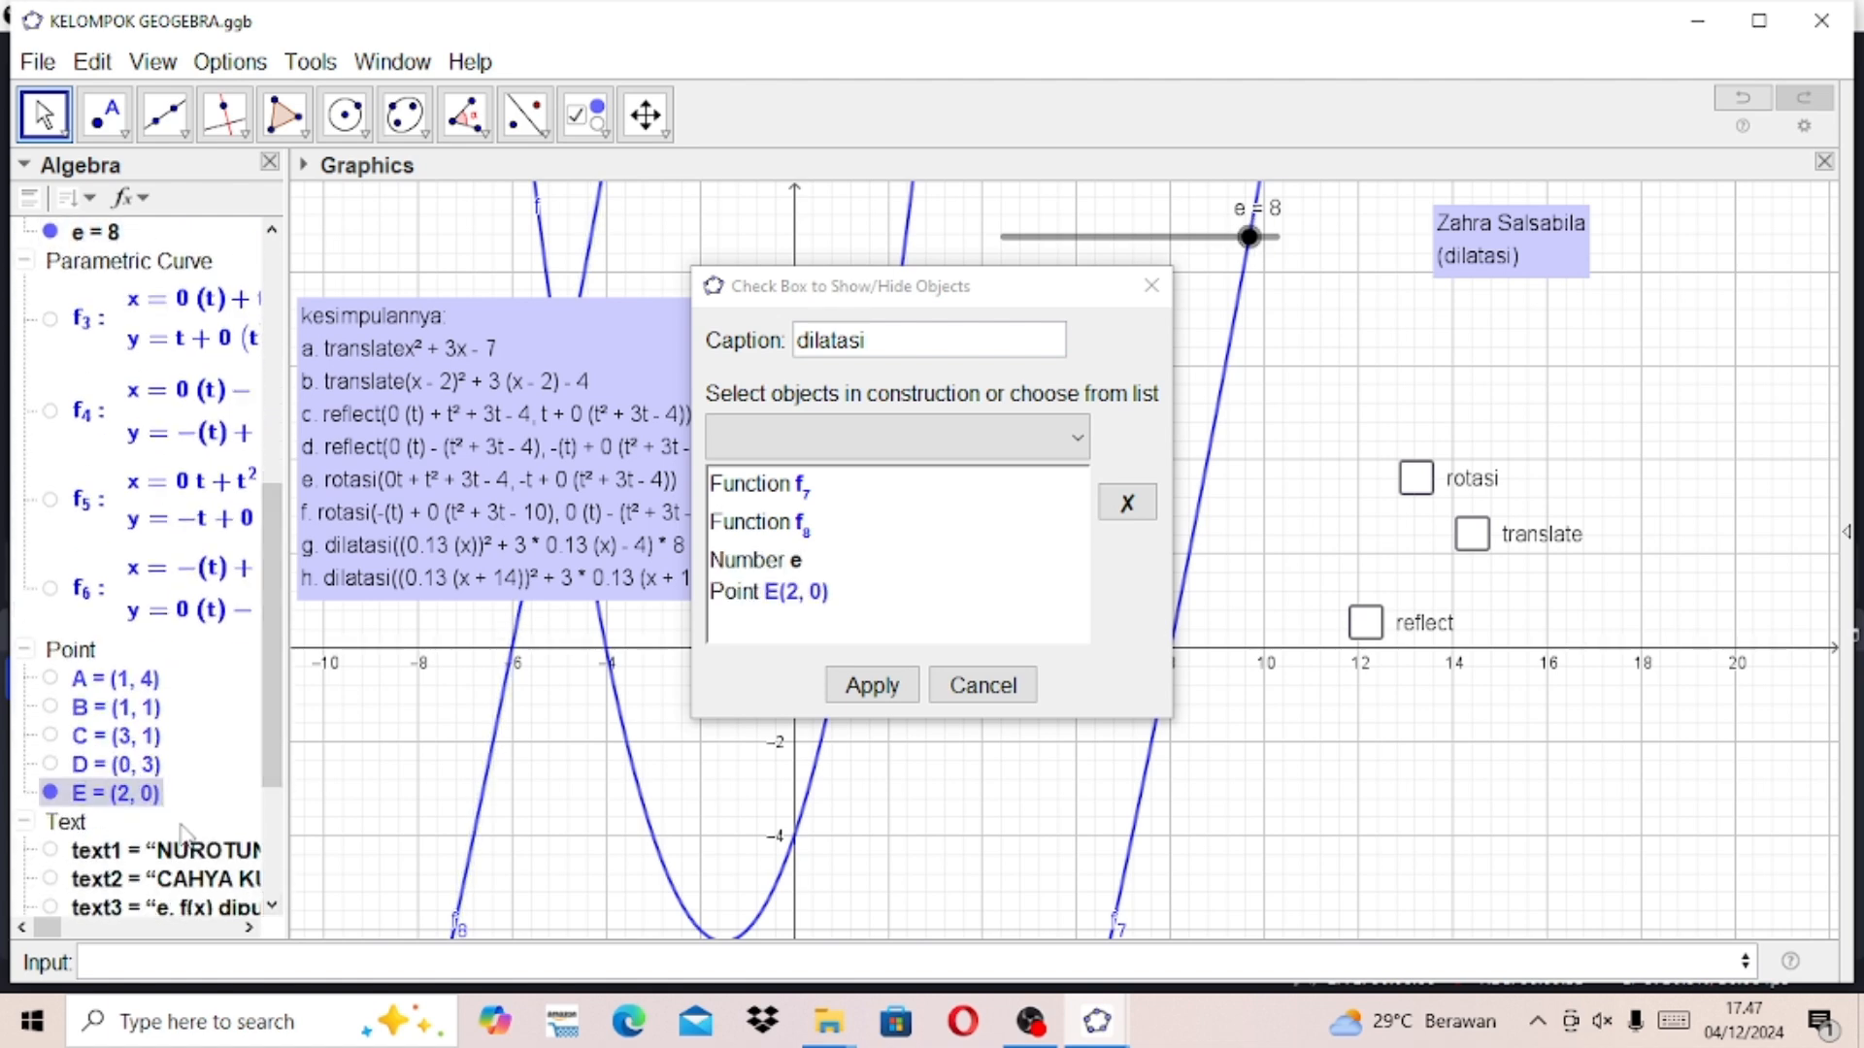
click(273, 909)
scroll(274, 912, down, 3)
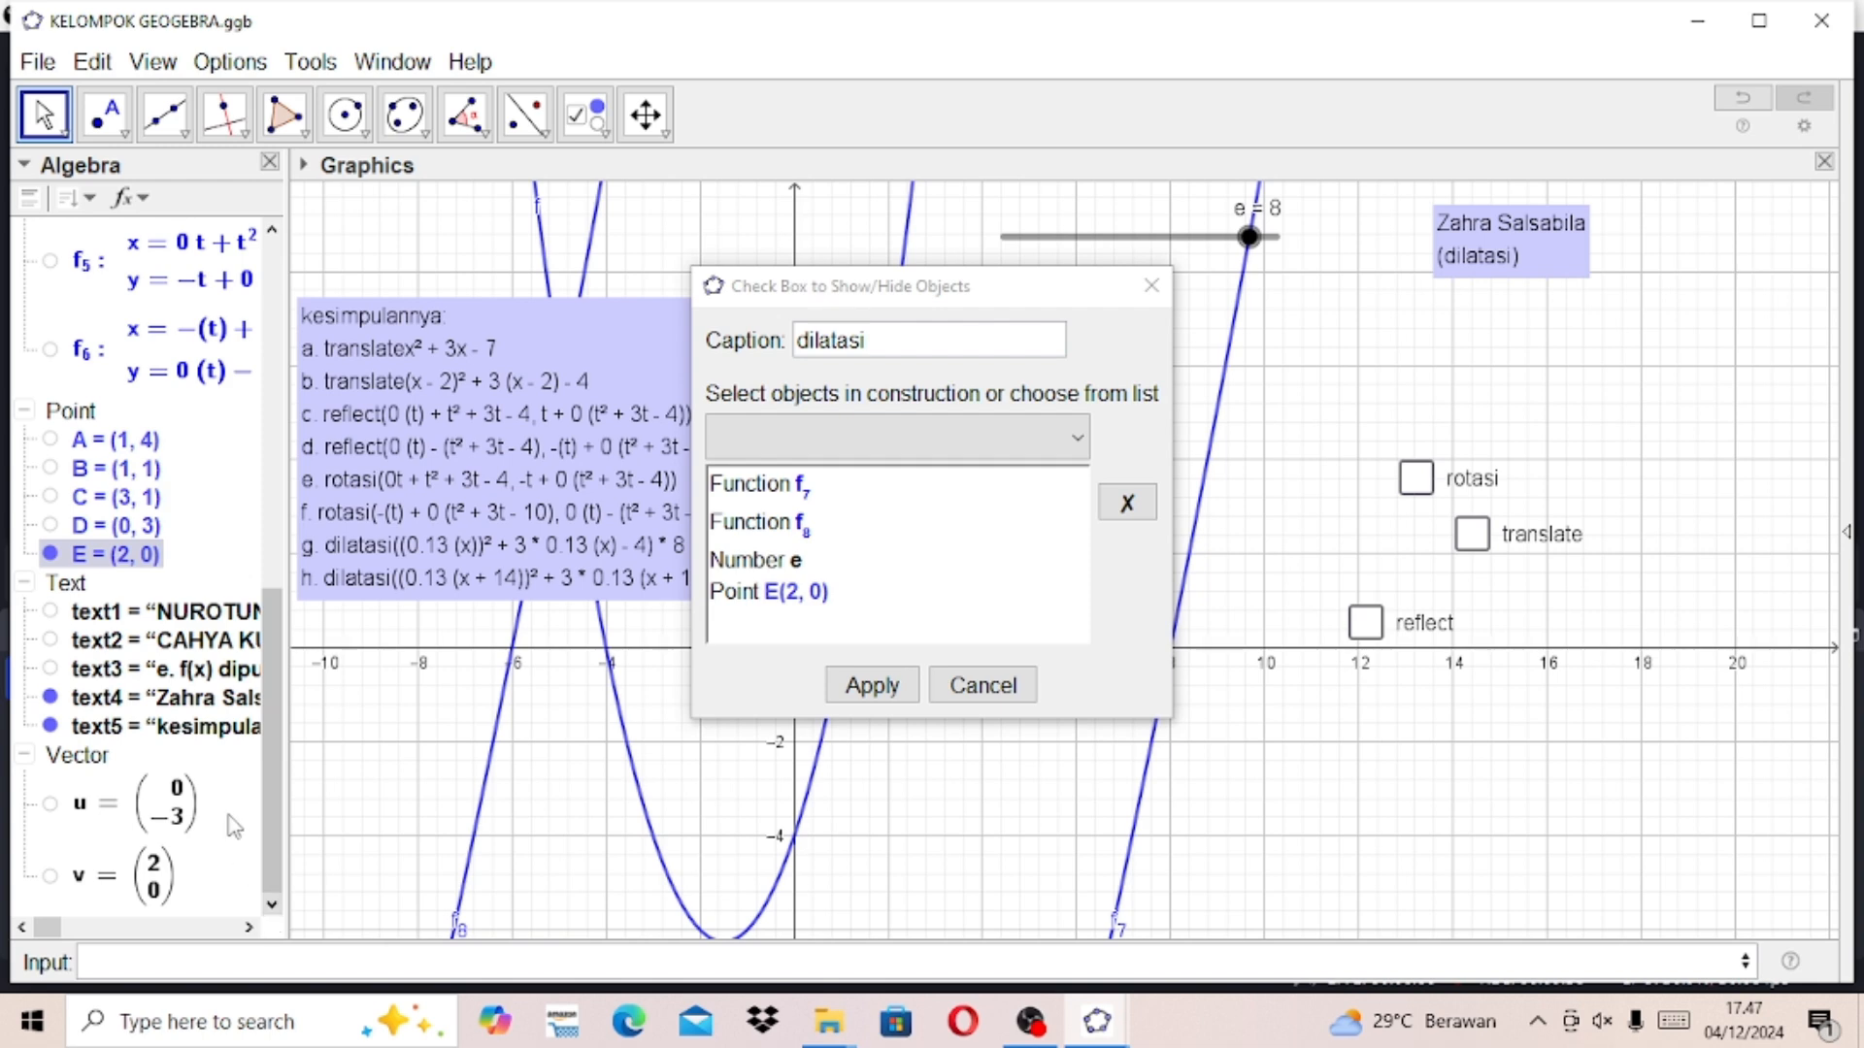
click(213, 735)
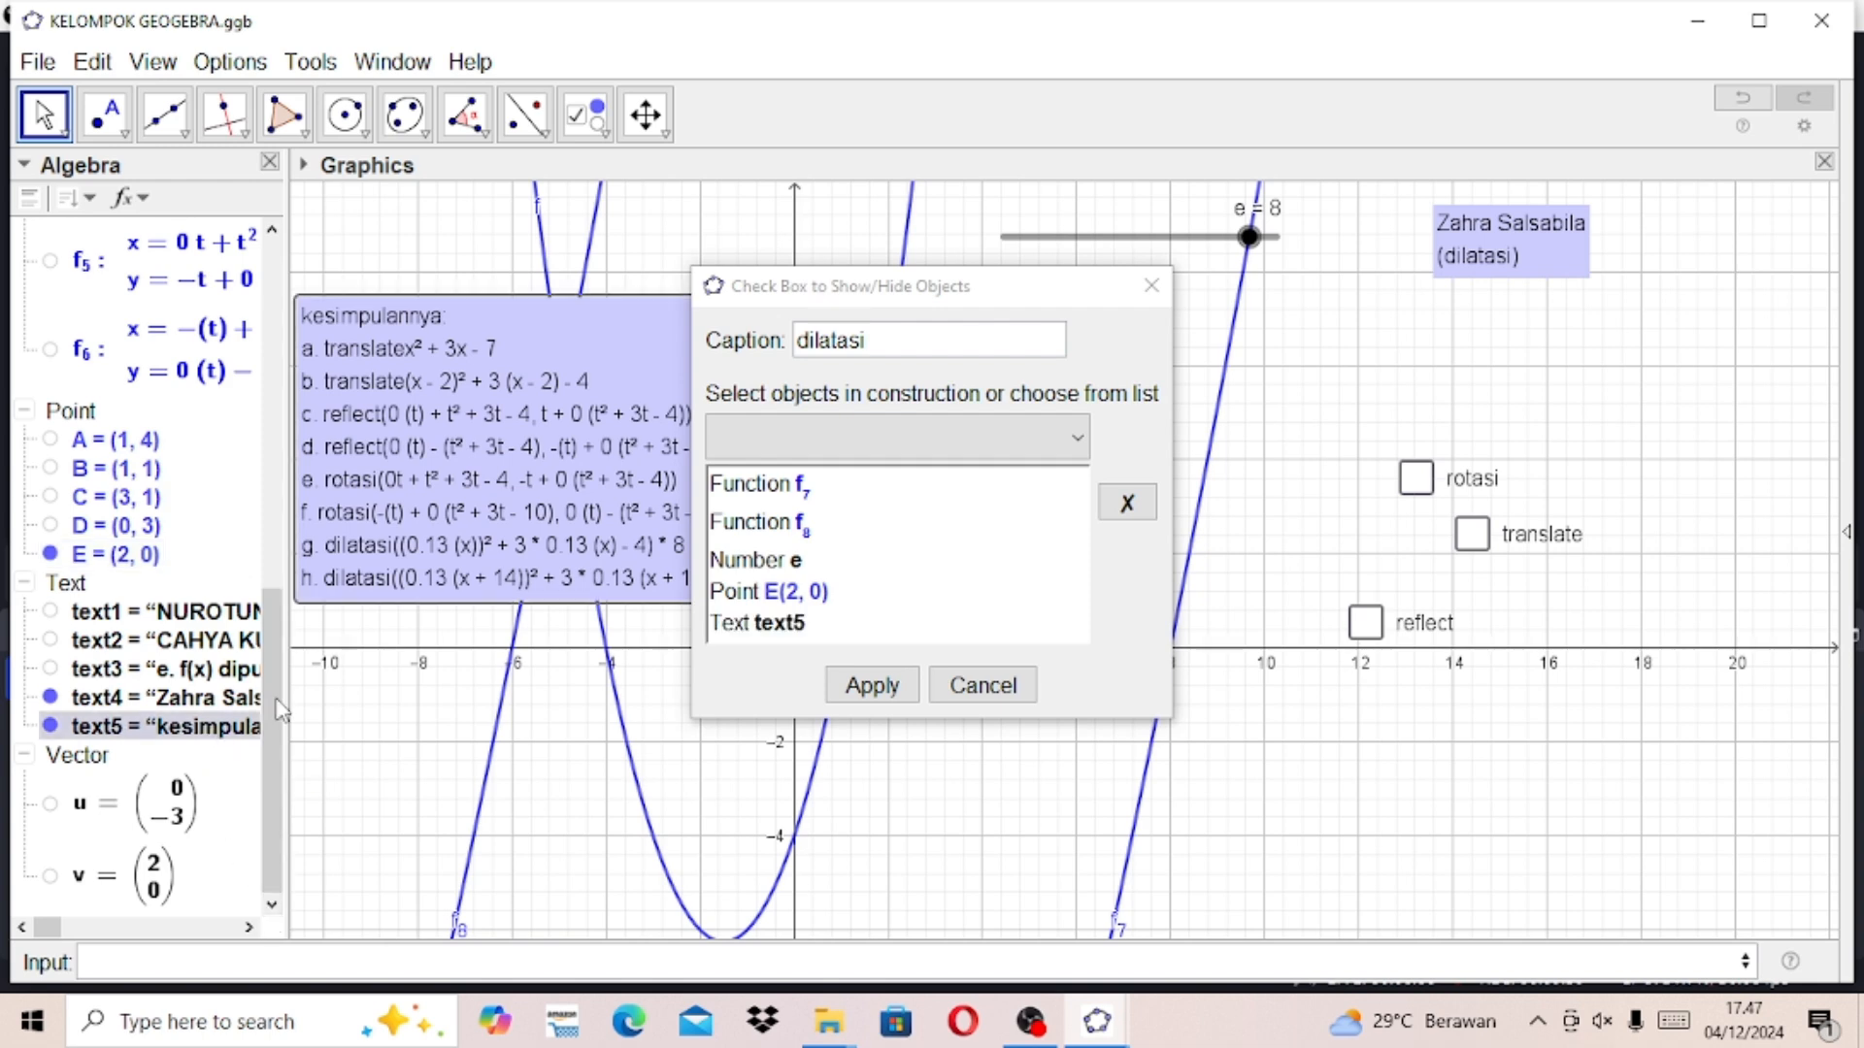
click(871, 686)
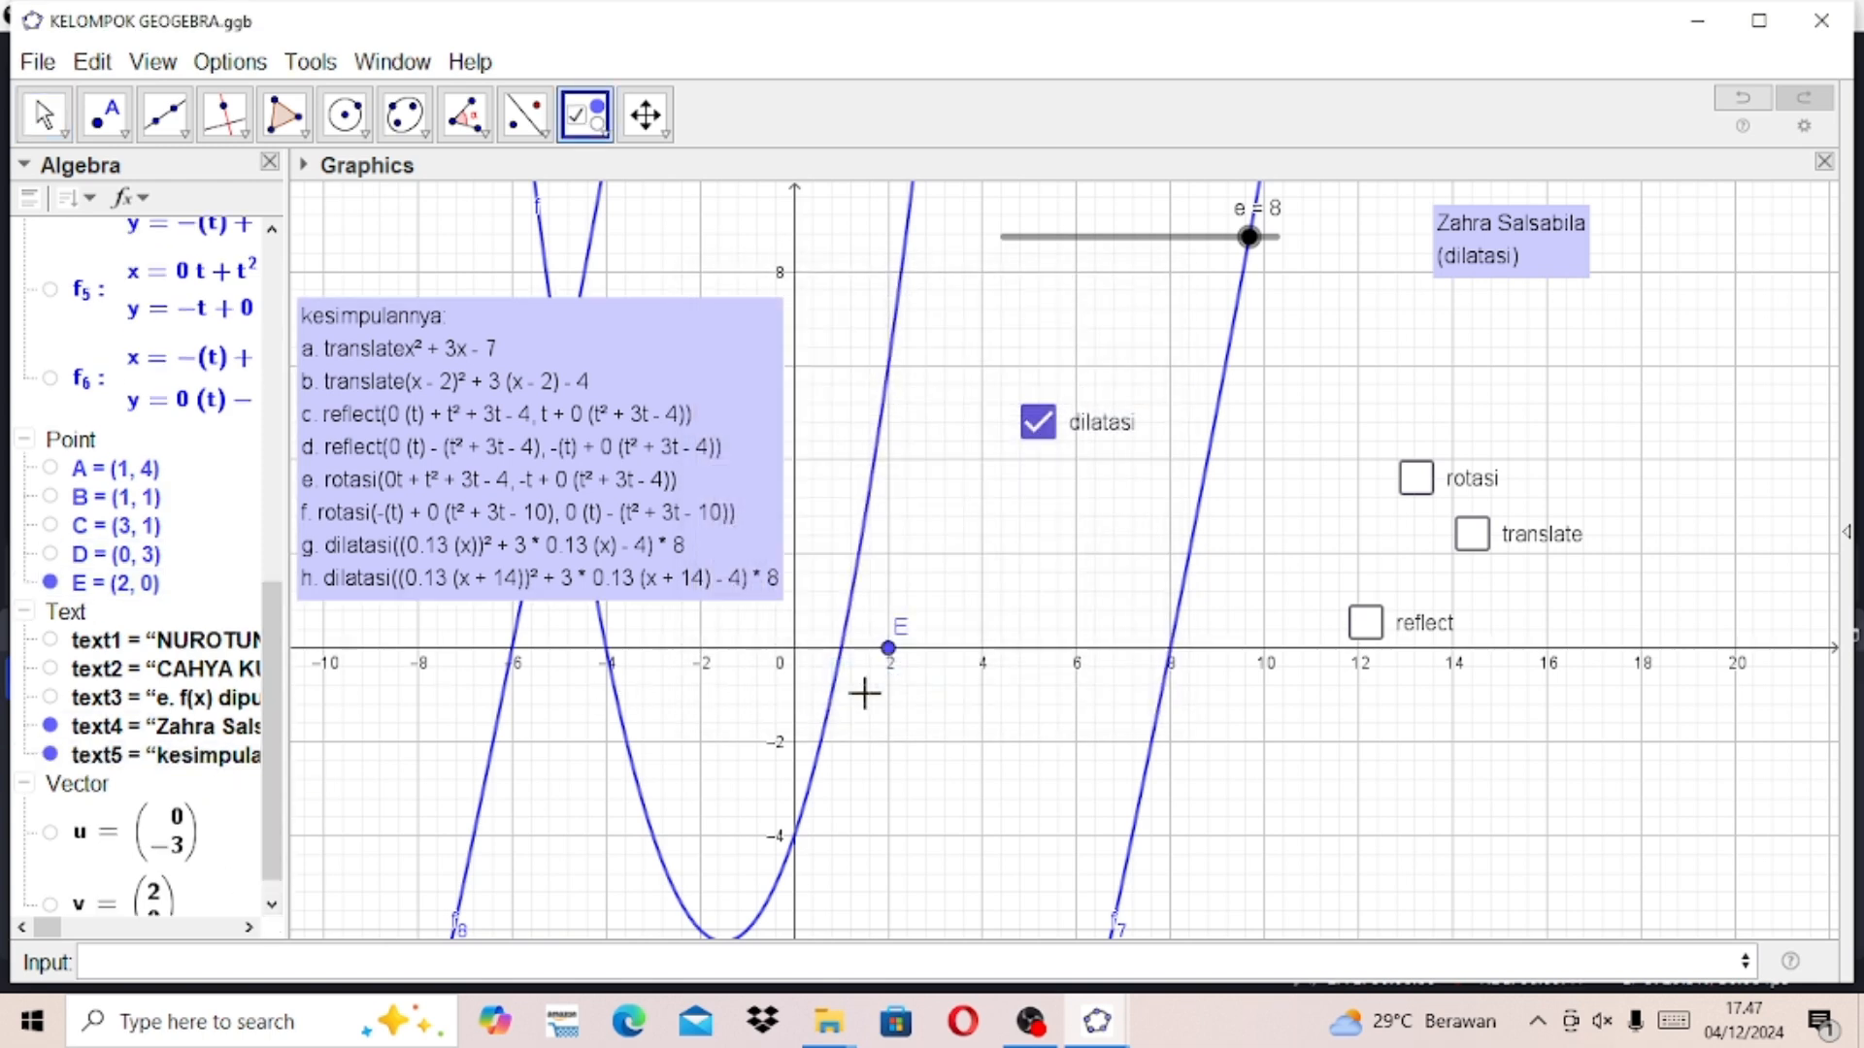
Step: Turn off the "dilatasi" check box to hide the objects linked to it
click(645, 121)
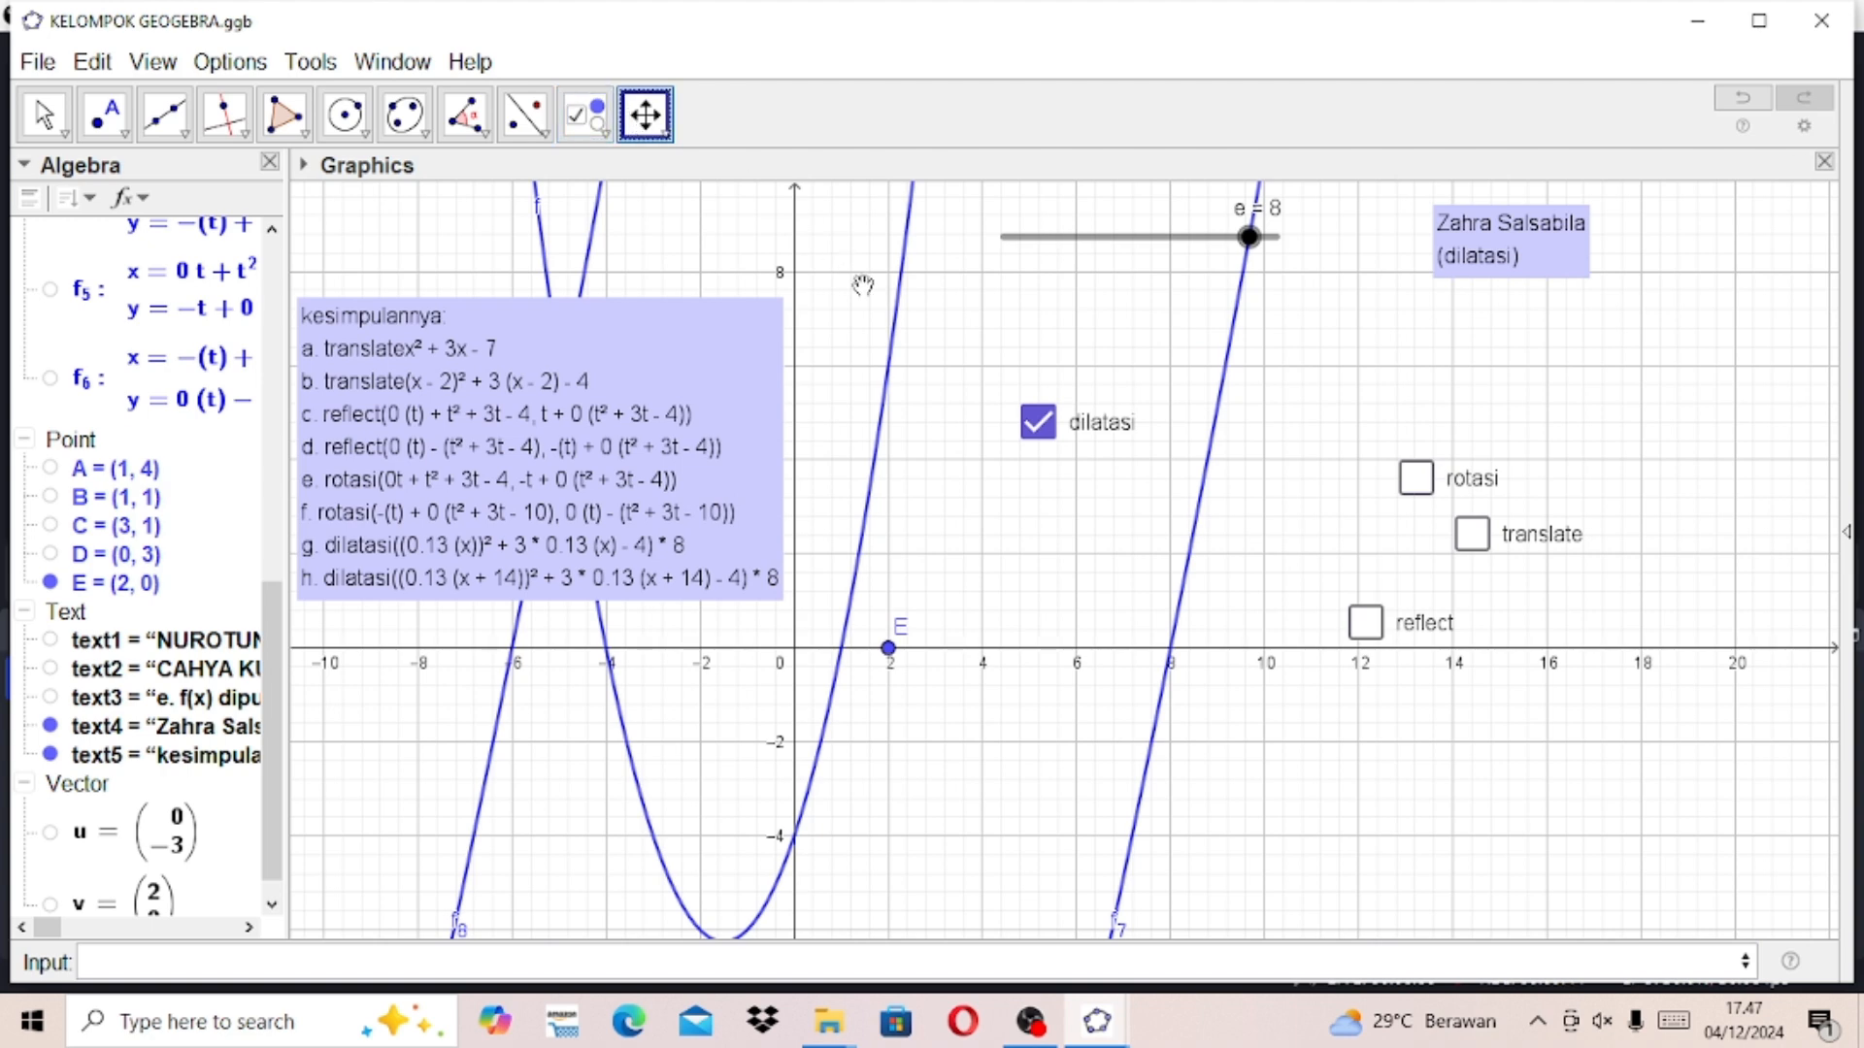
double_click(1014, 417)
click(1035, 420)
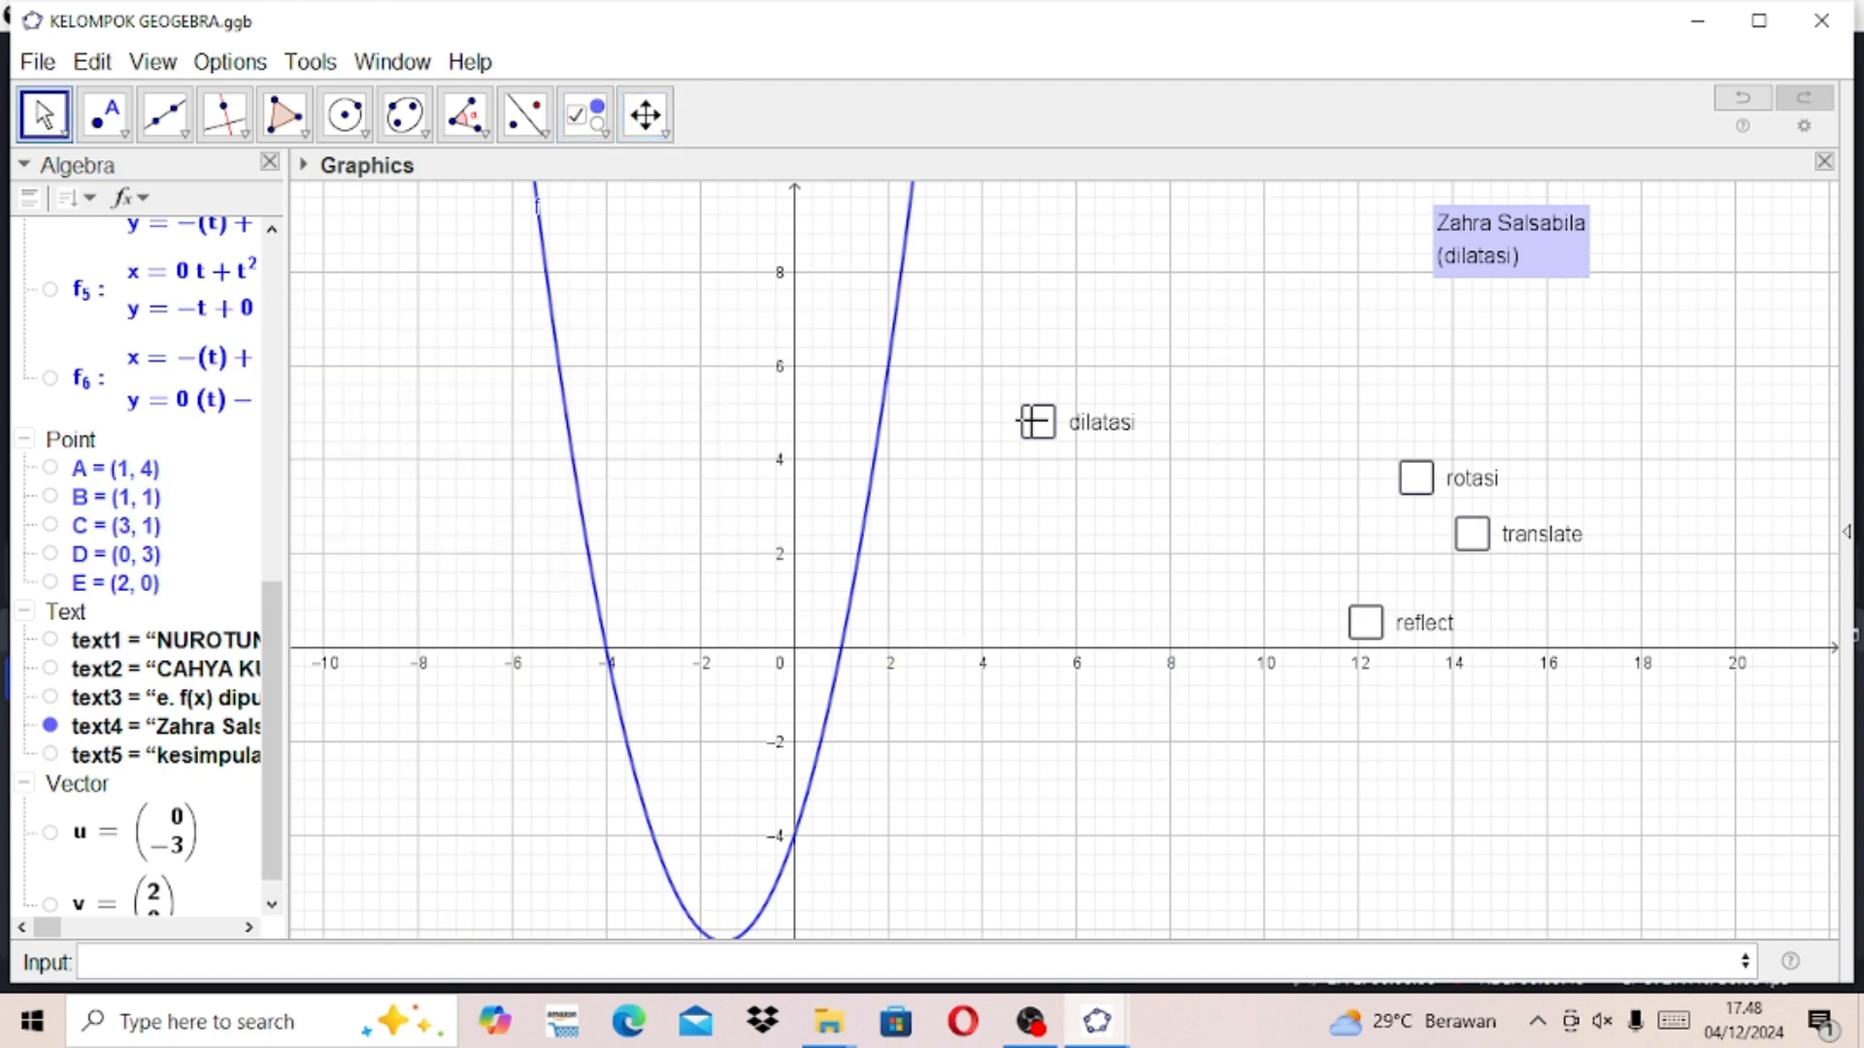